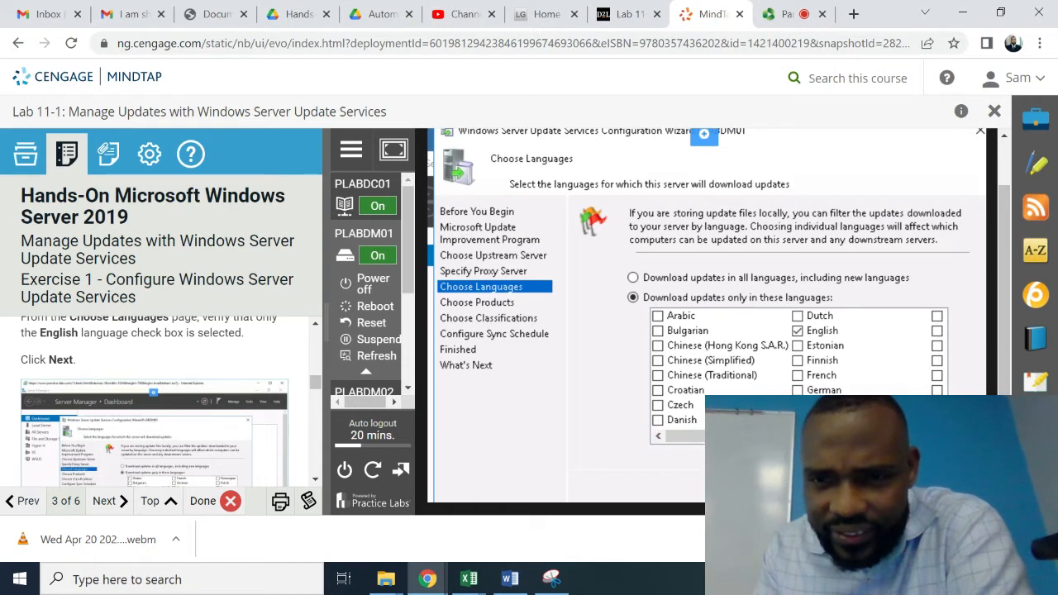
- Keep English as the only download language and continue to the Choose Products page
left_click(315, 327)
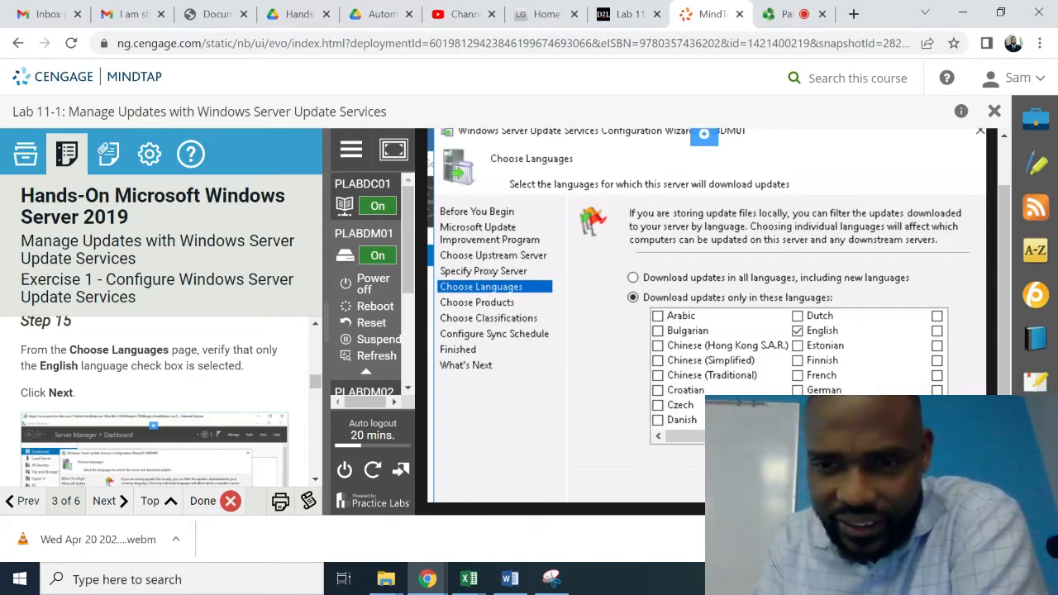
left_click(810, 490)
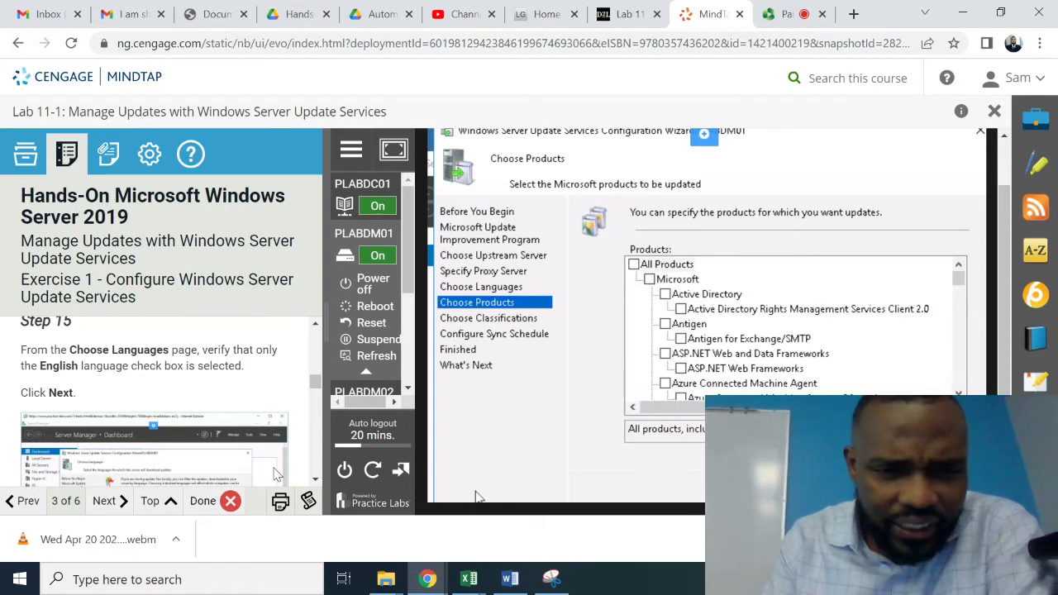
- Tick the All Products checkbox, then untick it so every product is cleared
left_click(315, 481)
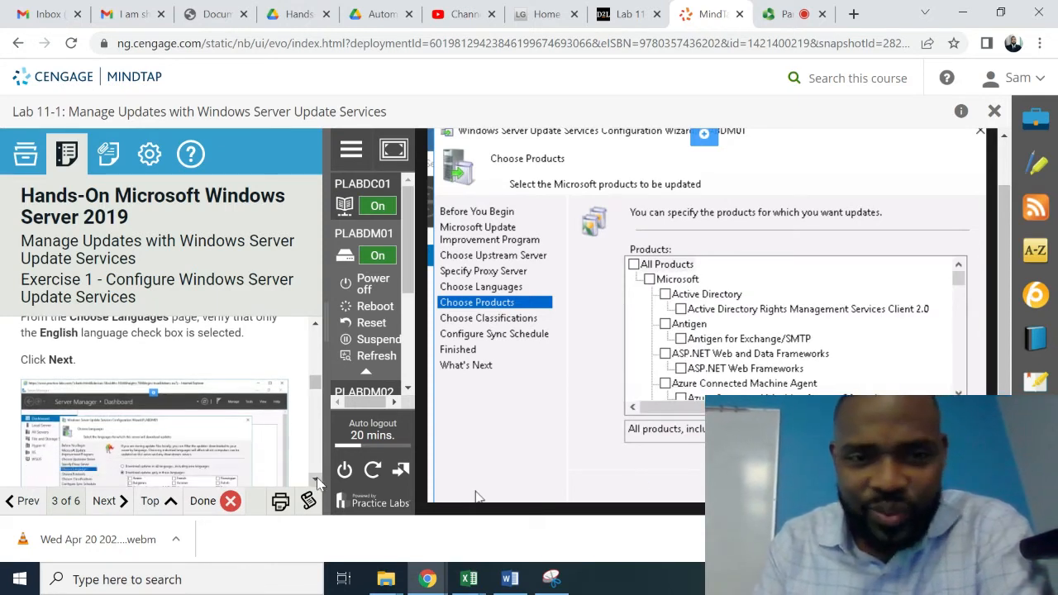
left_click(316, 481)
left_click(316, 479)
left_click(317, 479)
left_click(317, 479)
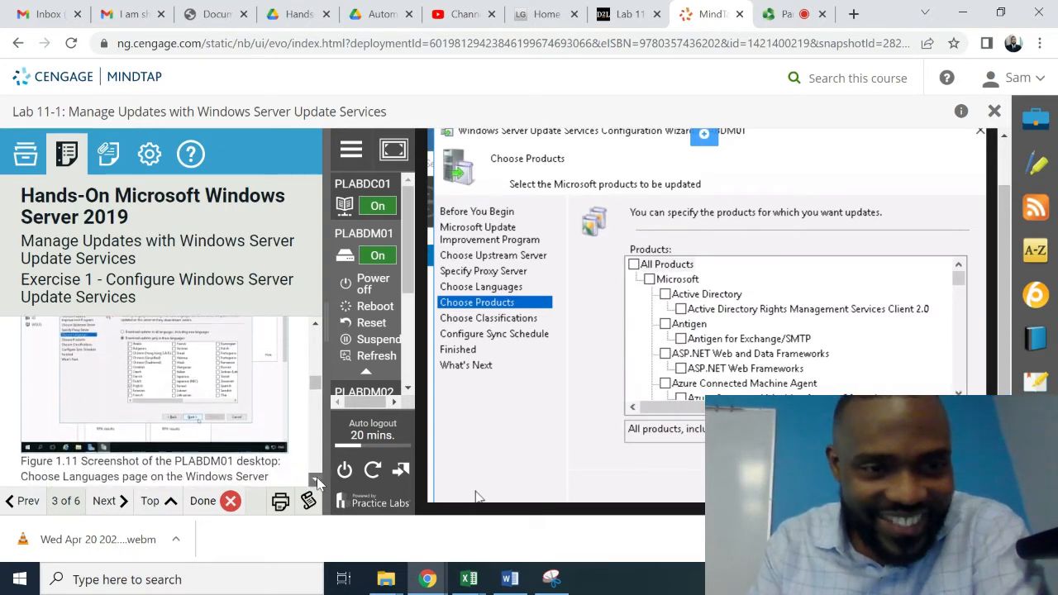
left_click(316, 479)
left_click(316, 479)
left_click(317, 479)
left_click(317, 480)
left_click(317, 480)
left_click(317, 480)
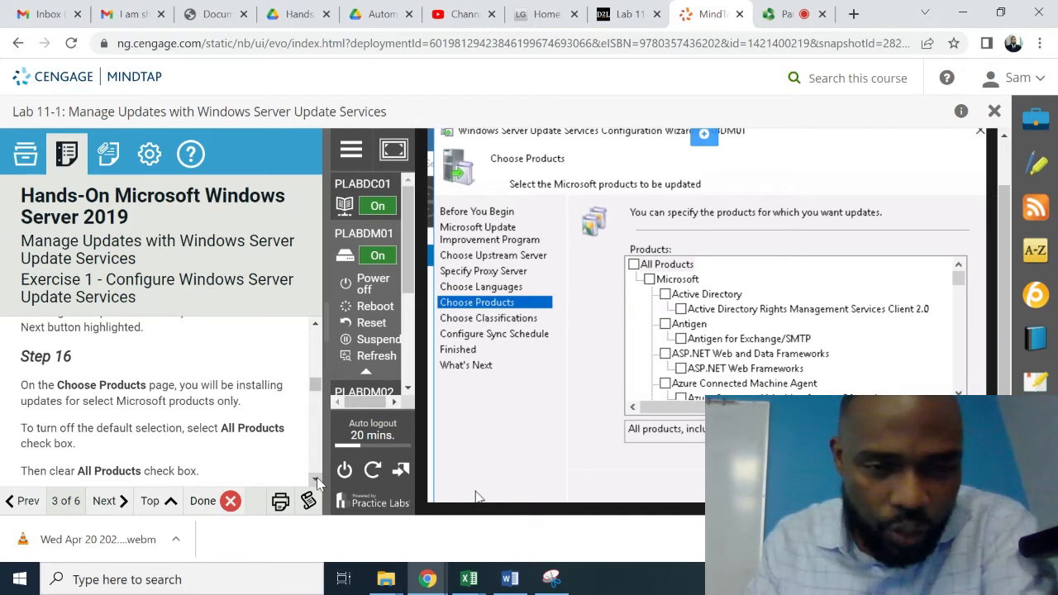
left_click(634, 265)
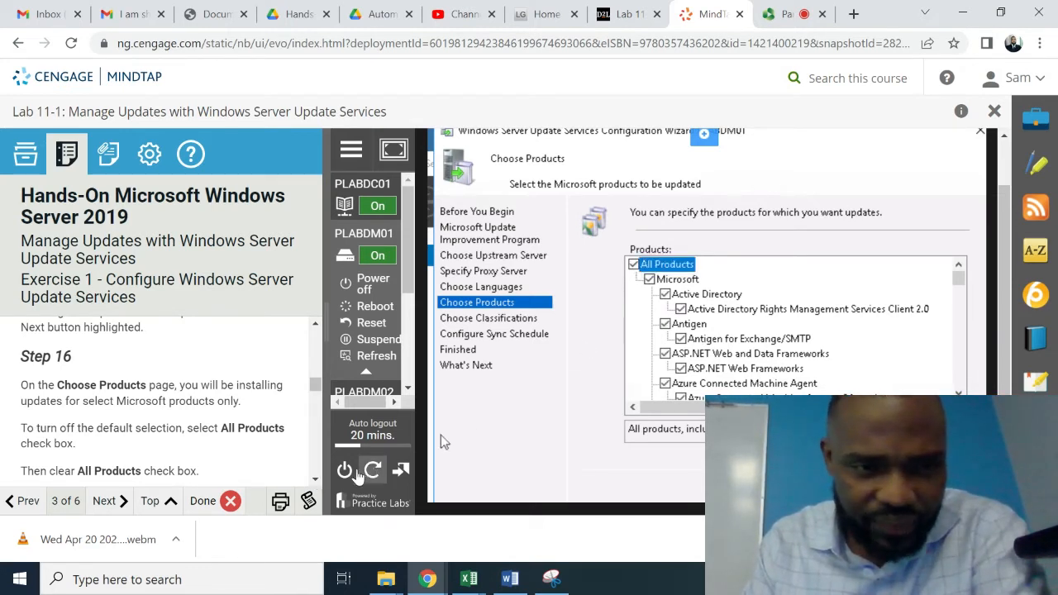
left_click(316, 480)
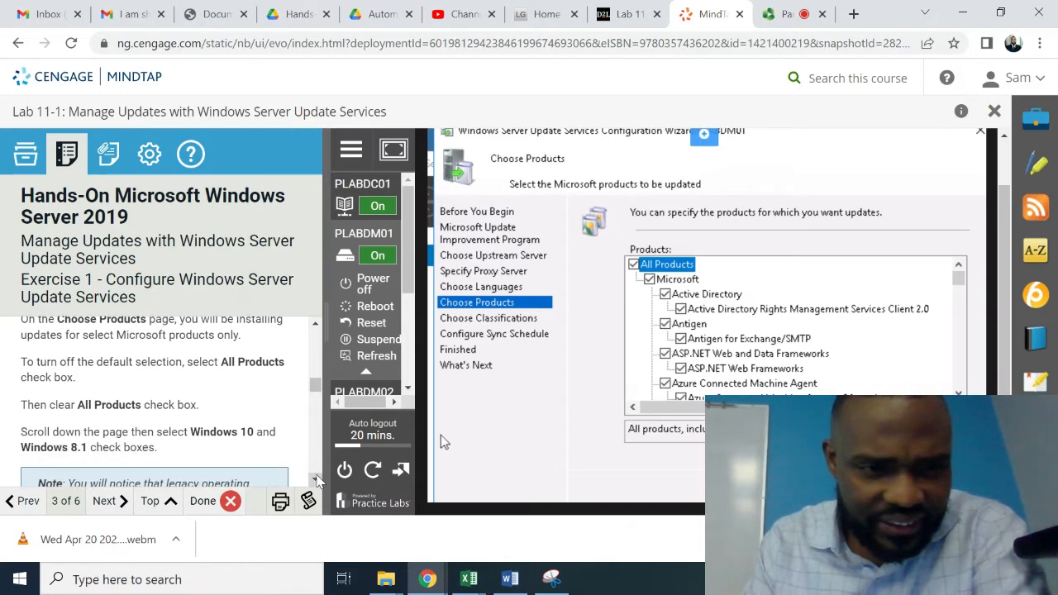
left_click(316, 480)
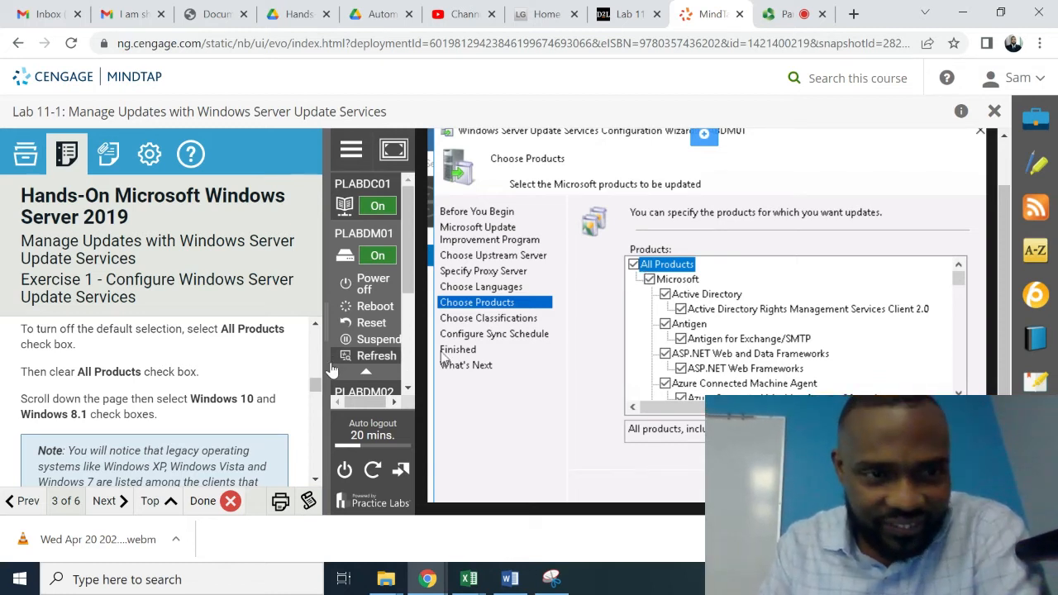
left_click(634, 265)
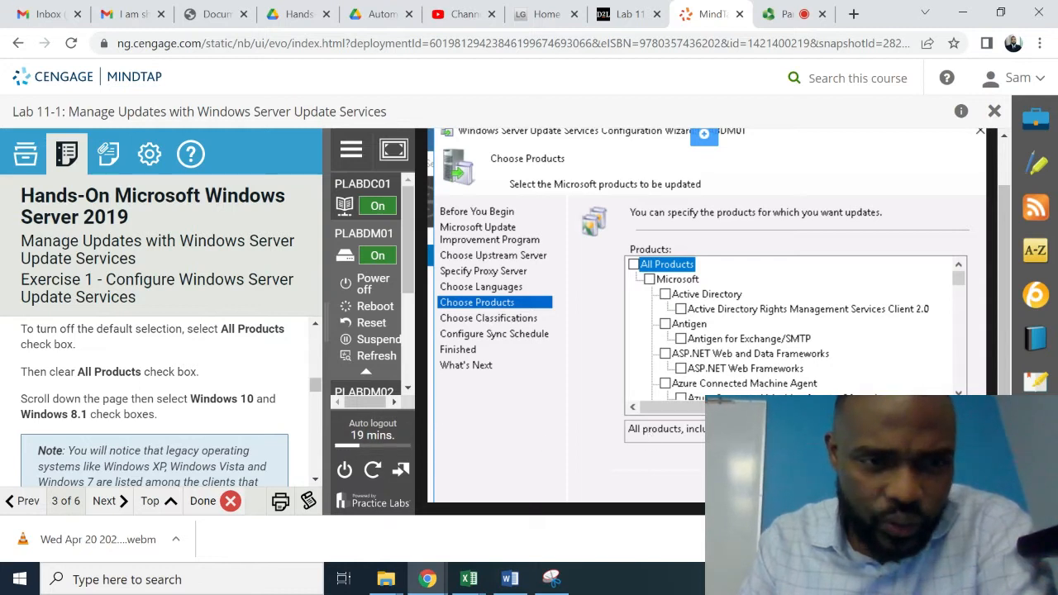
- Browse the Products list down and up using the scrollbar arrows and thumb
left_click(959, 392)
left_click(959, 392)
left_click(960, 391)
left_click(960, 392)
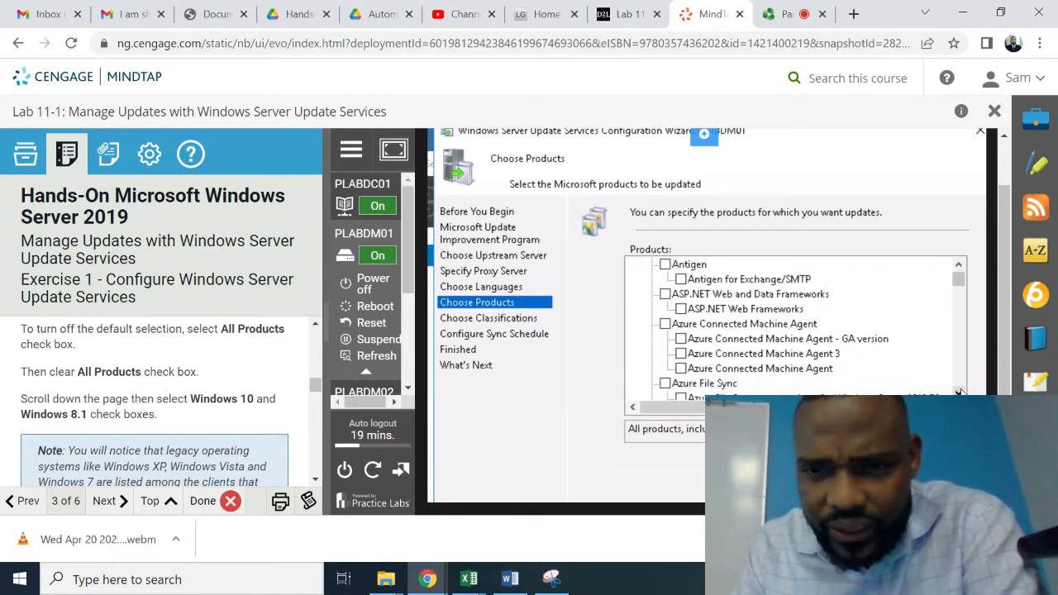
left_click(959, 392)
left_click(960, 392)
left_click(960, 392)
left_click(959, 392)
left_click(960, 392)
left_click(960, 392)
left_click(960, 392)
left_click(959, 391)
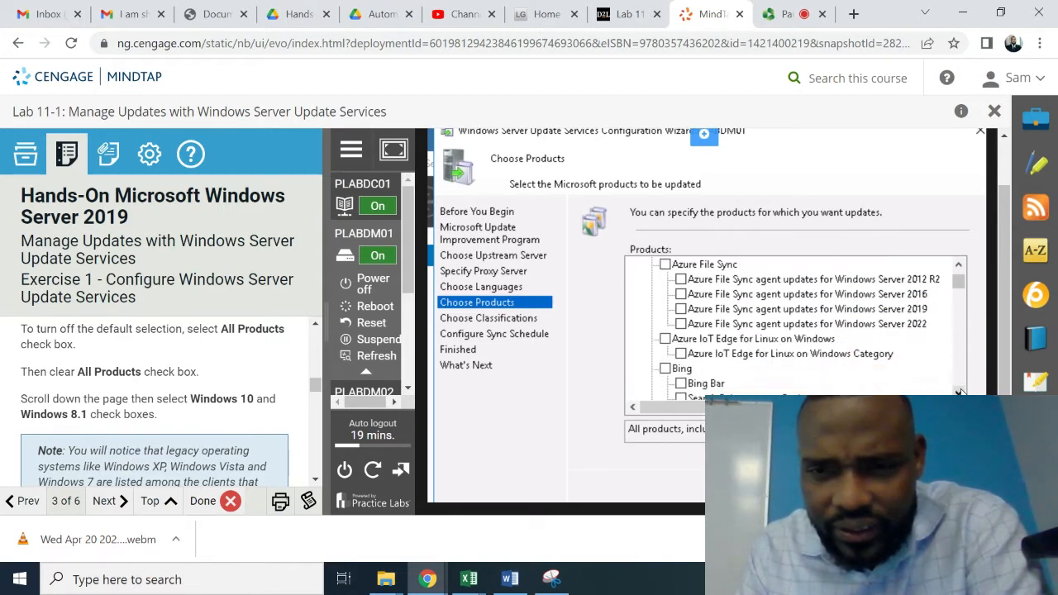
left_click(960, 392)
left_click(959, 392)
left_click(960, 392)
left_click(960, 392)
left_click(959, 391)
left_click(959, 392)
left_click(960, 392)
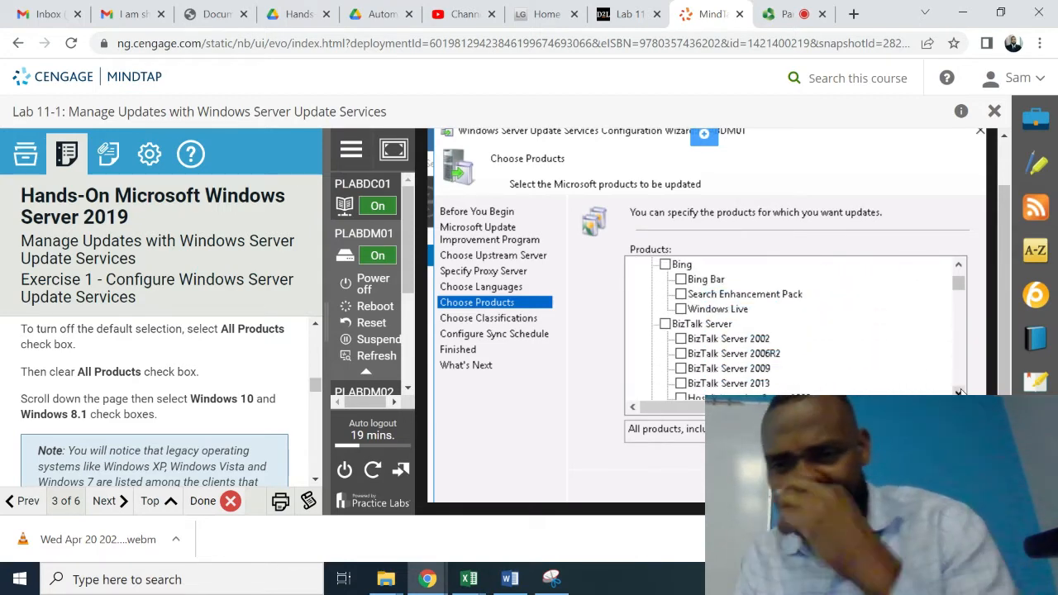
left_click(960, 392)
left_click(960, 392)
left_click(960, 392)
left_click(960, 392)
left_click(959, 392)
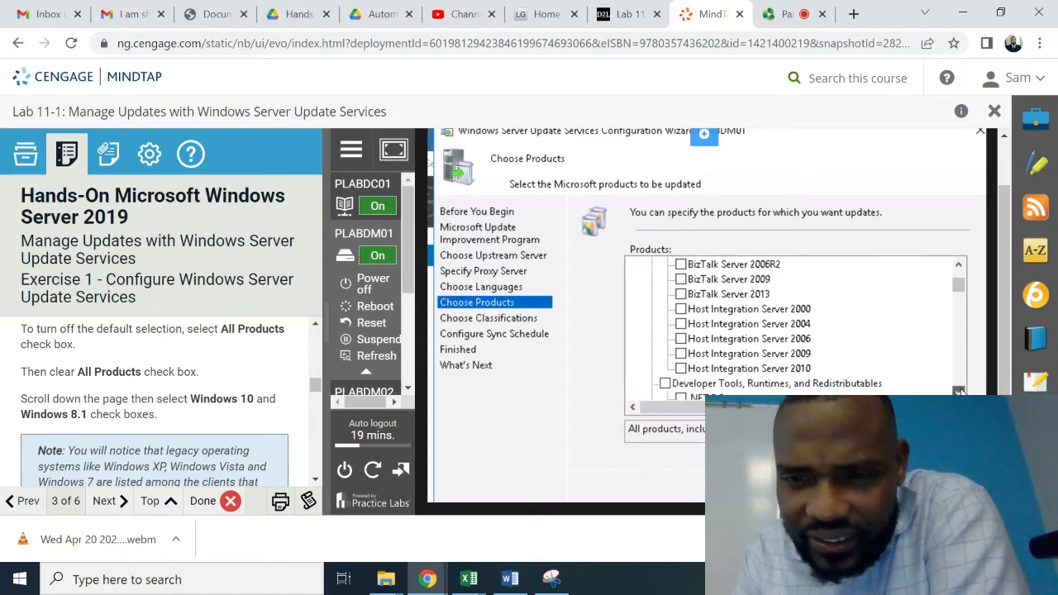
left_click(960, 391)
left_click(960, 392)
left_click(960, 392)
left_click(959, 392)
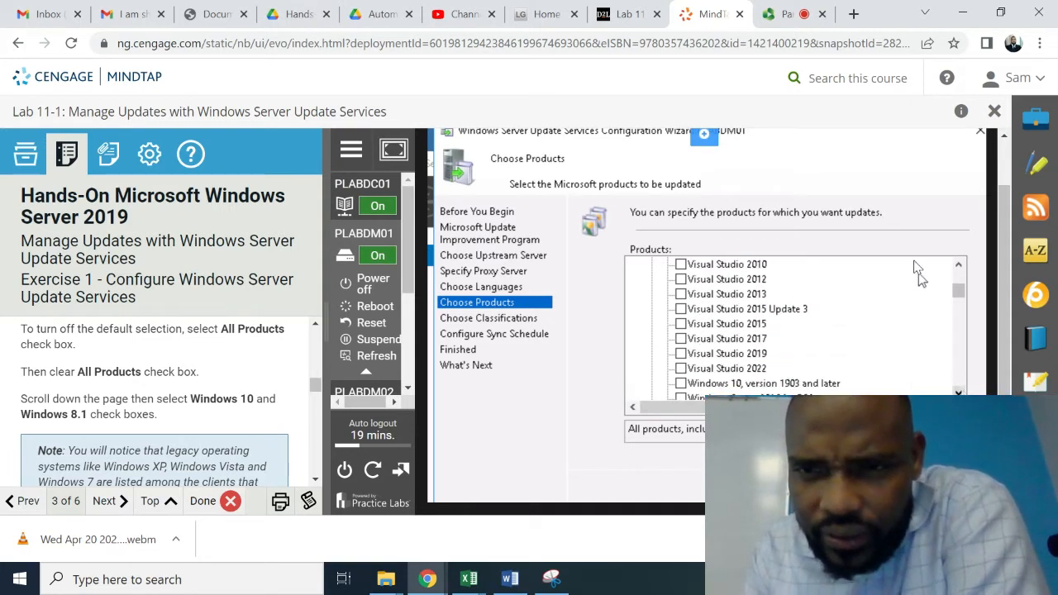
left_click(960, 267)
left_click(960, 267)
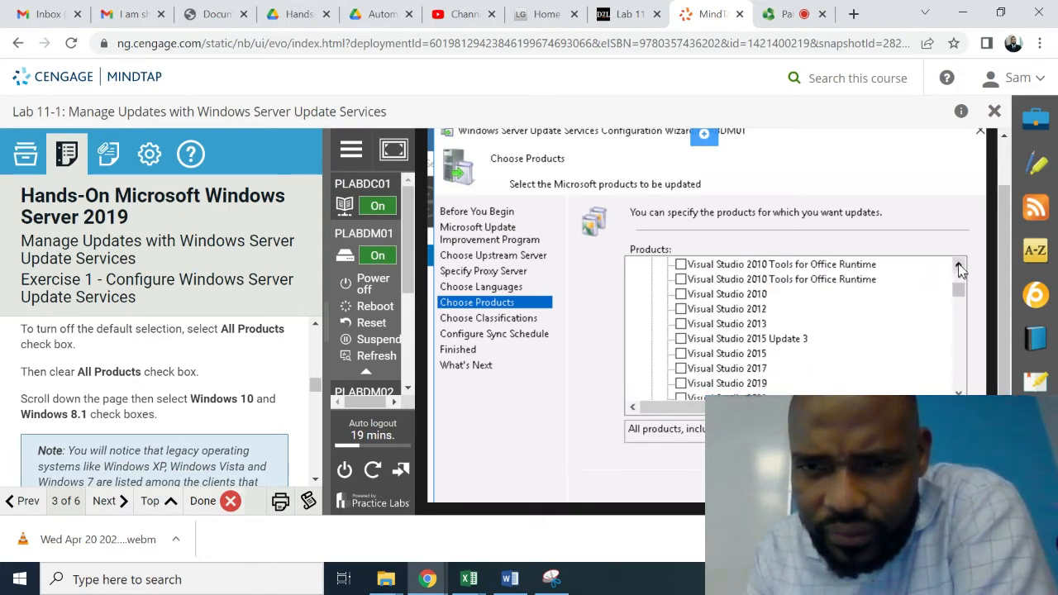
left_click(960, 267)
left_click(960, 267)
left_click(959, 267)
left_click(959, 267)
left_click(960, 267)
left_click(960, 267)
left_click(960, 267)
left_click(960, 267)
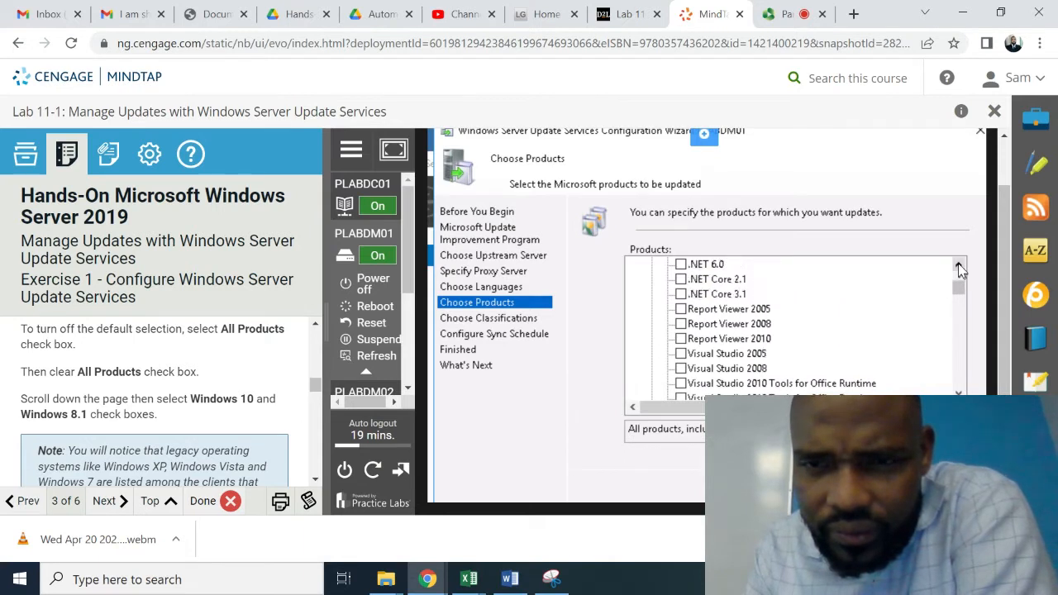
left_click(960, 267)
left_click(960, 267)
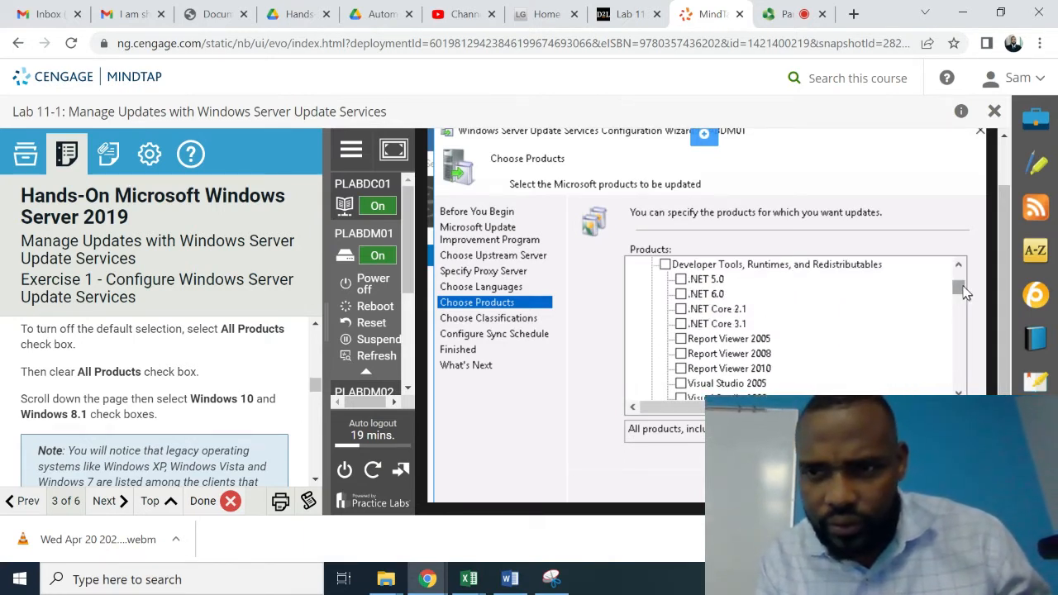
left_click_drag(962, 287, 958, 362)
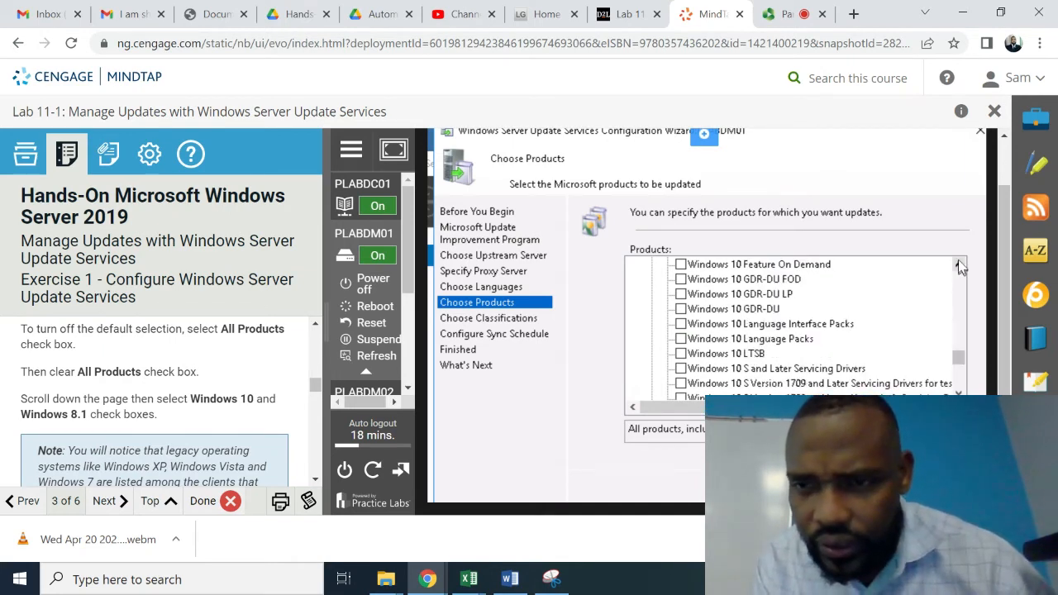
left_click_drag(958, 264, 958, 264)
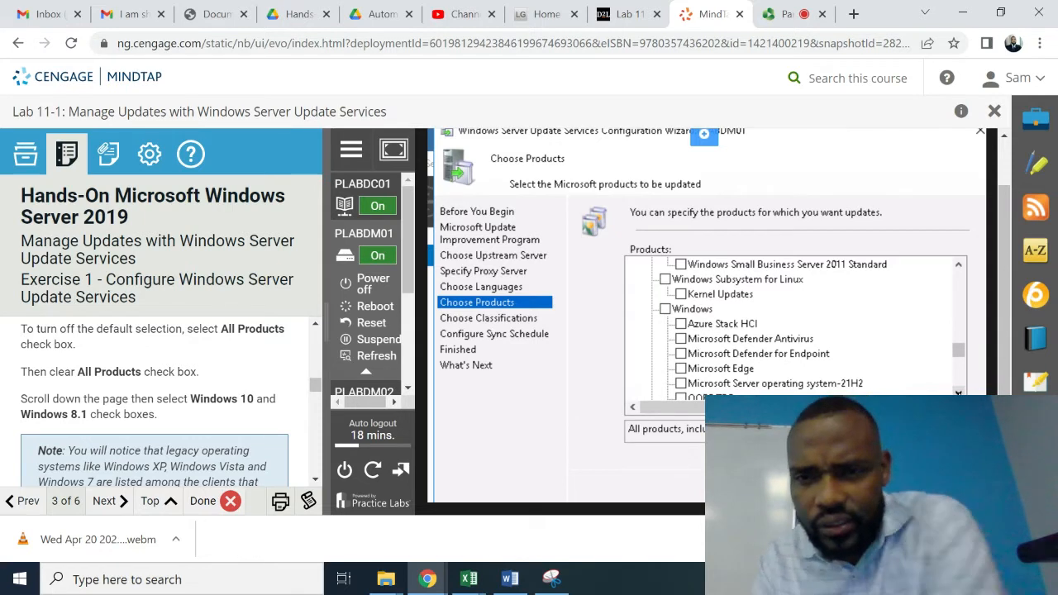
left_click(958, 393)
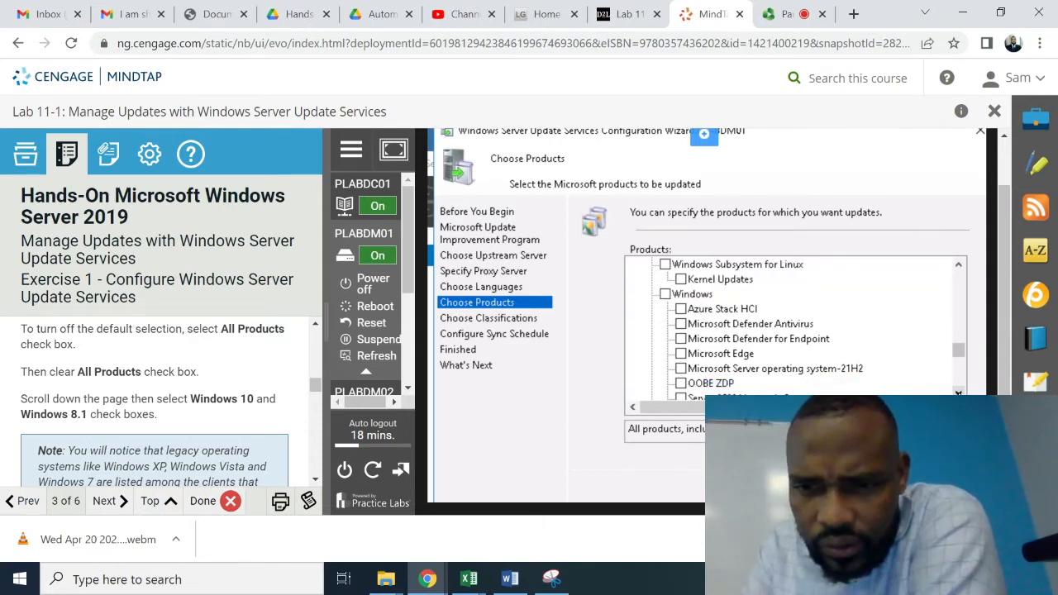
left_click(958, 393)
left_click(958, 393)
left_click(958, 392)
left_click(958, 392)
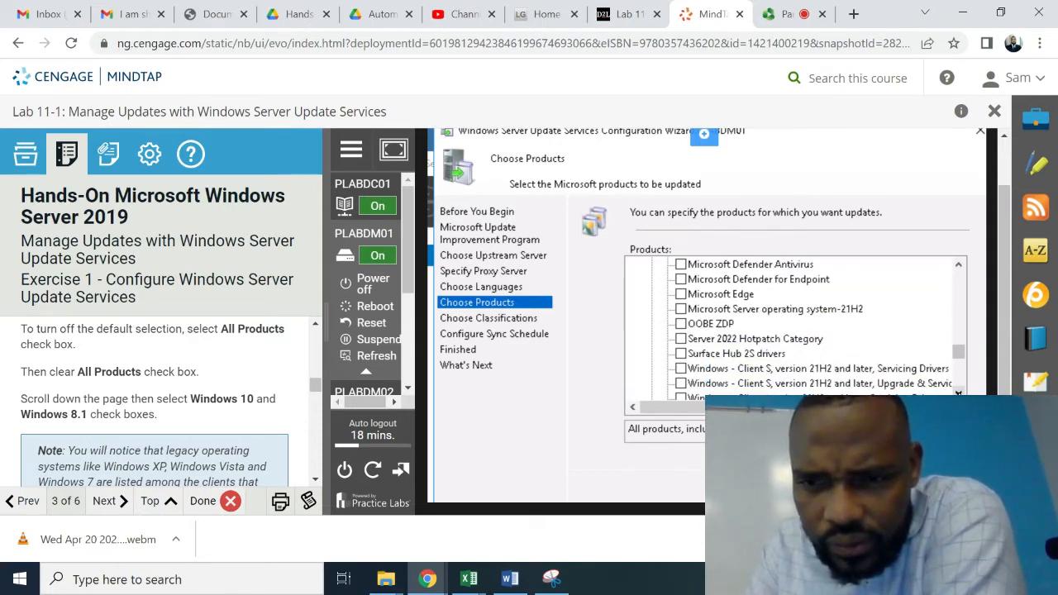
left_click(958, 393)
left_click(958, 392)
left_click(958, 393)
left_click(958, 393)
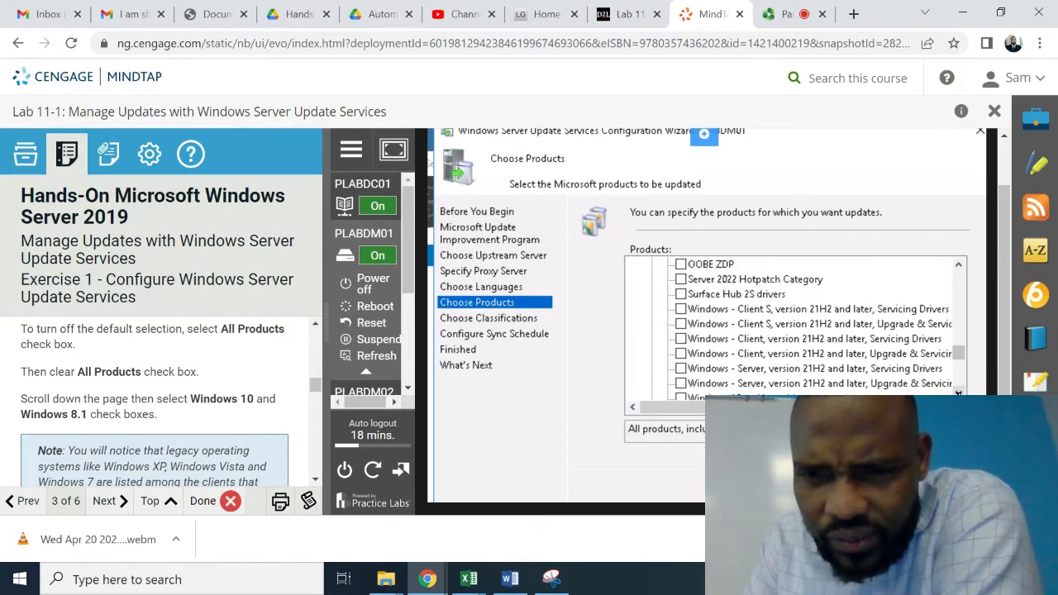
left_click(958, 392)
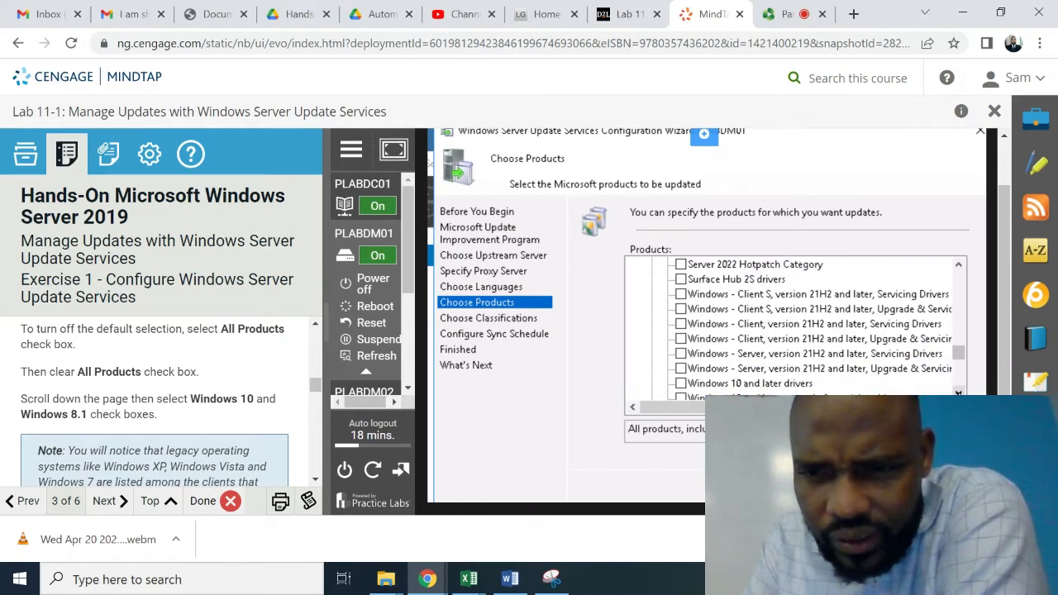
left_click(958, 393)
left_click(958, 392)
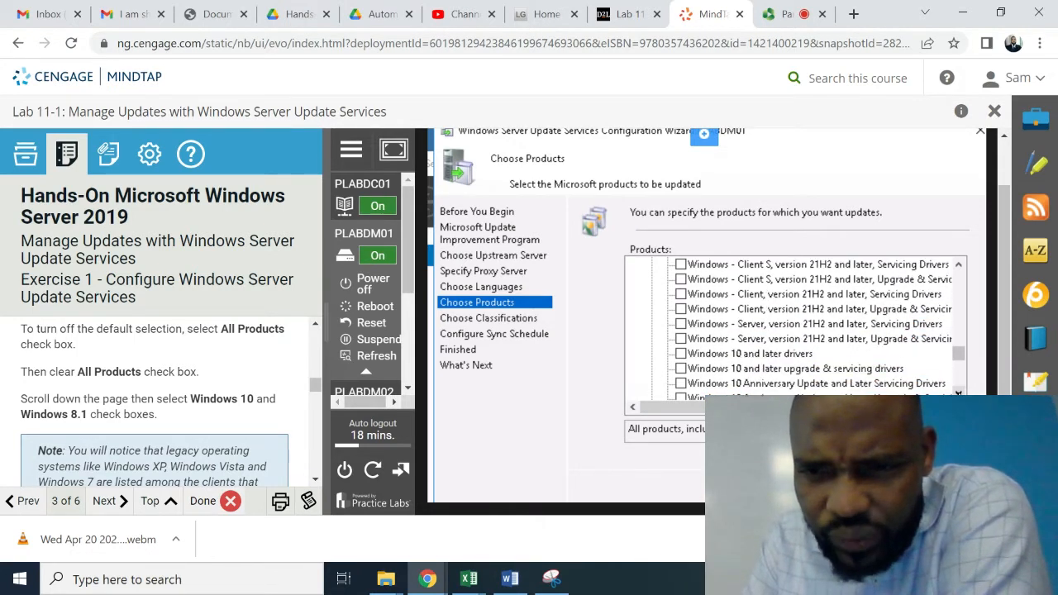
left_click(958, 393)
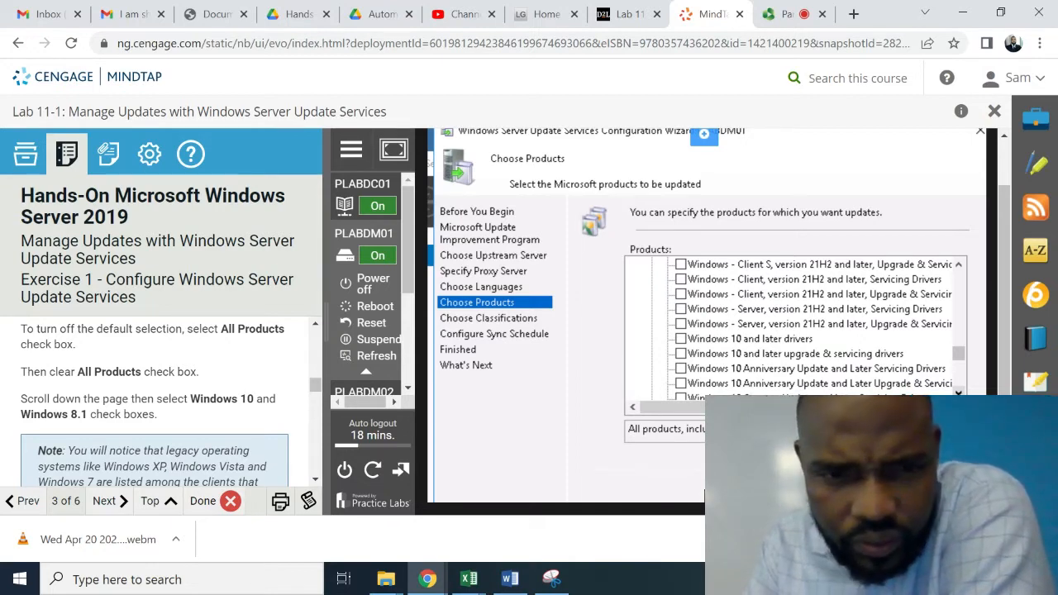
- Scroll the Products list down until the Windows 10 and Windows 11 entries appear
left_click(315, 480)
scroll(320, 487, "down", 5)
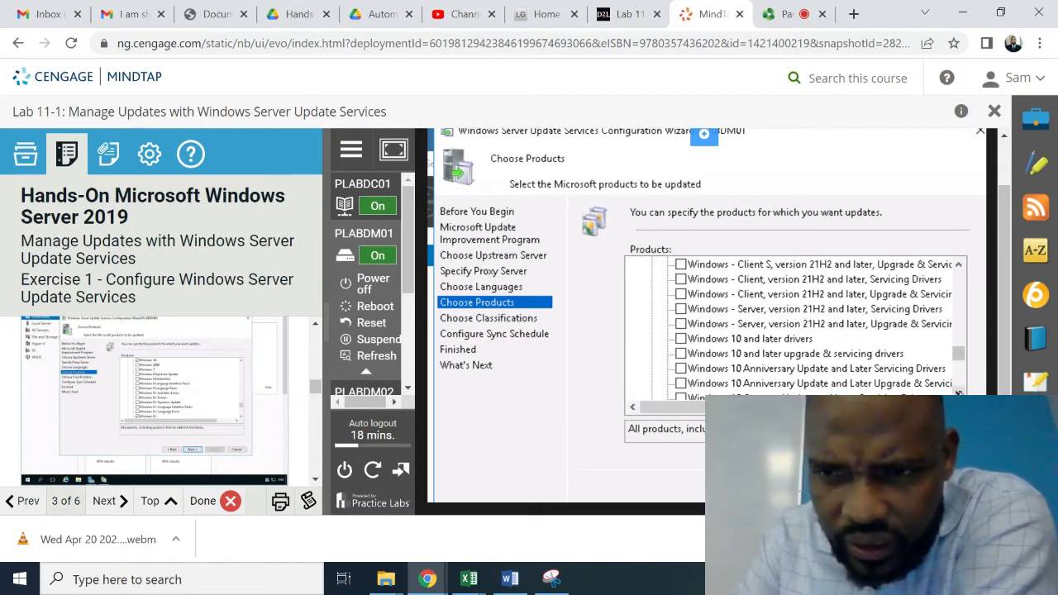
scroll(957, 394, "down", 3)
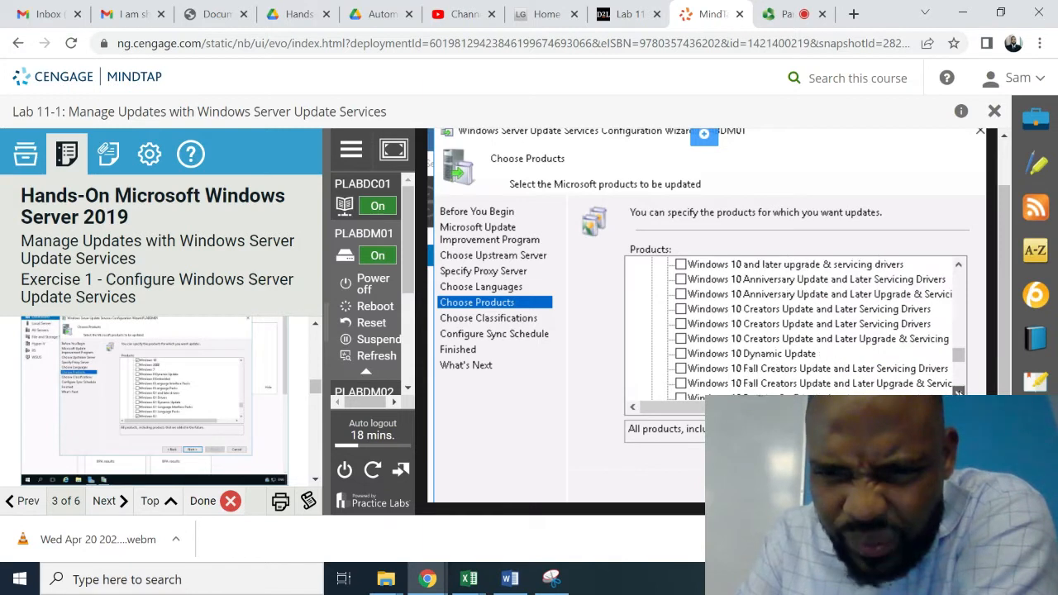
scroll(958, 394, "down", 2)
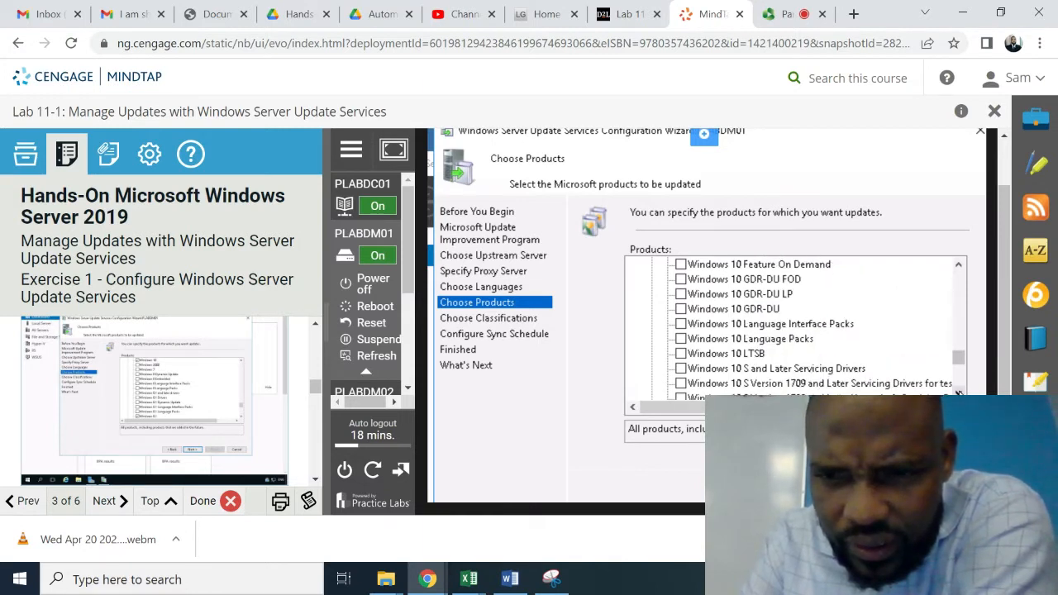
scroll(957, 393, "down", 4)
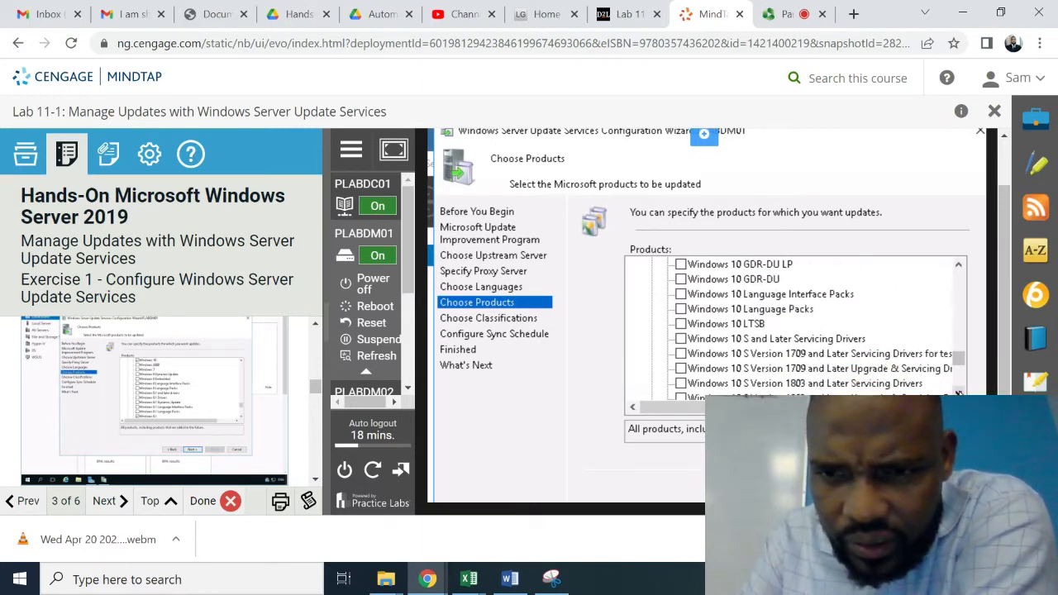
scroll(958, 393, "down", 3)
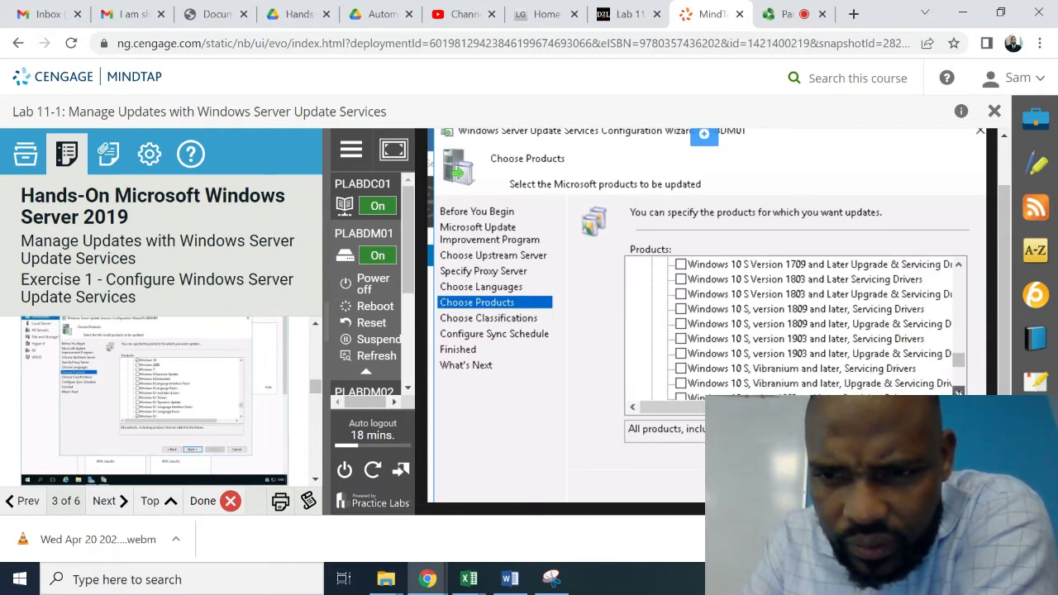
scroll(957, 394, "down", 4)
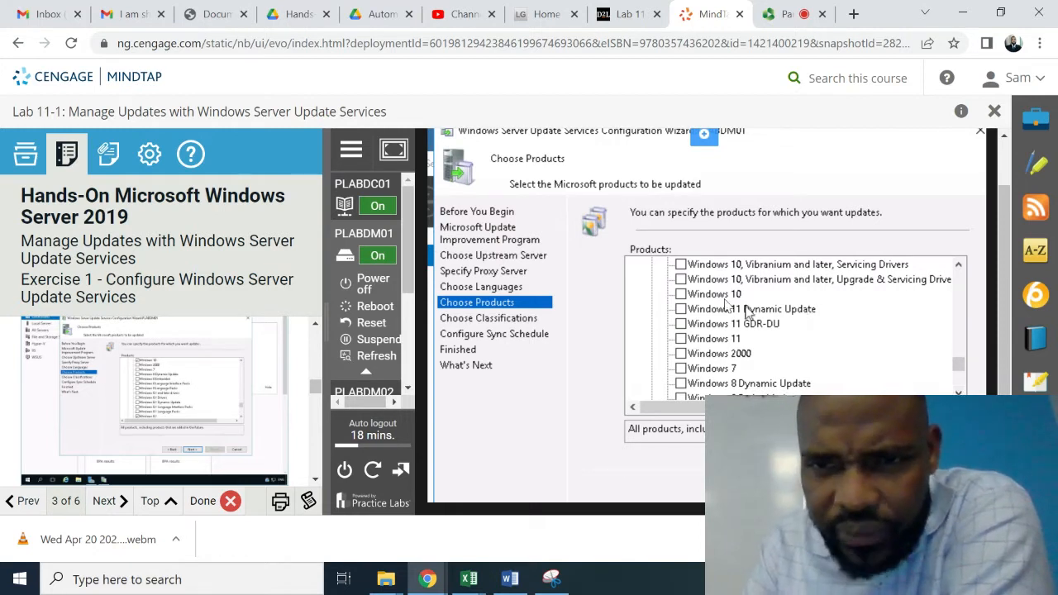
- Tick Windows 10, then scroll down the Products list to reach Windows 8.1
left_click(681, 295)
left_click(959, 393)
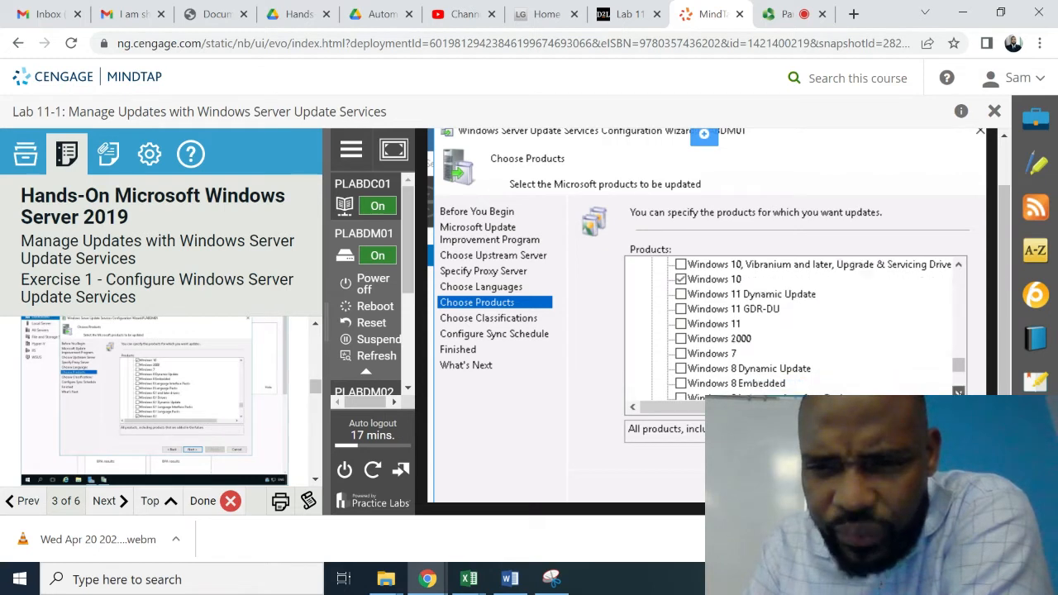
left_click(959, 393)
left_click(959, 393)
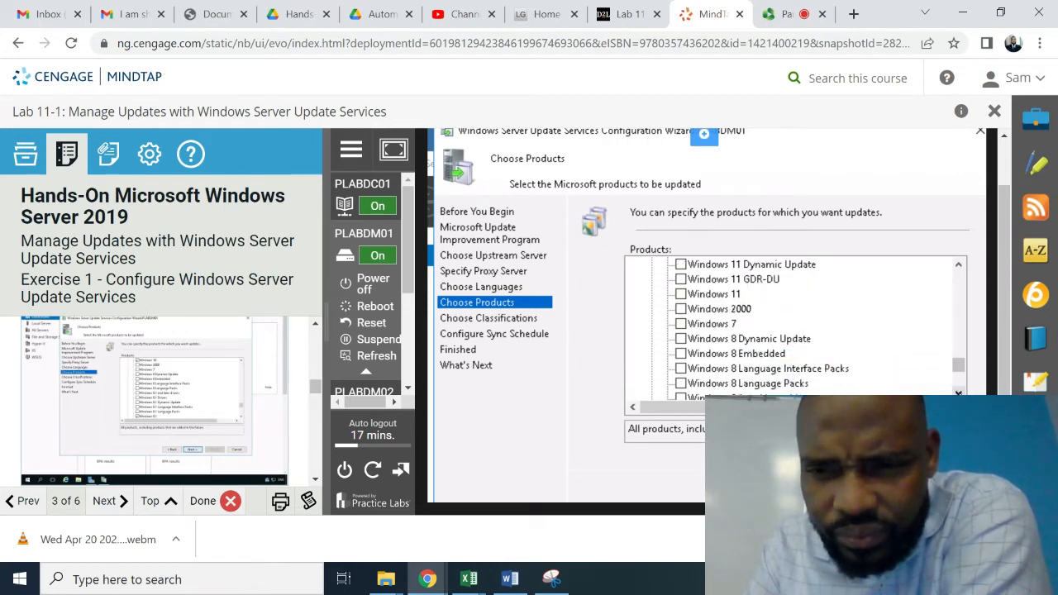
left_click(958, 393)
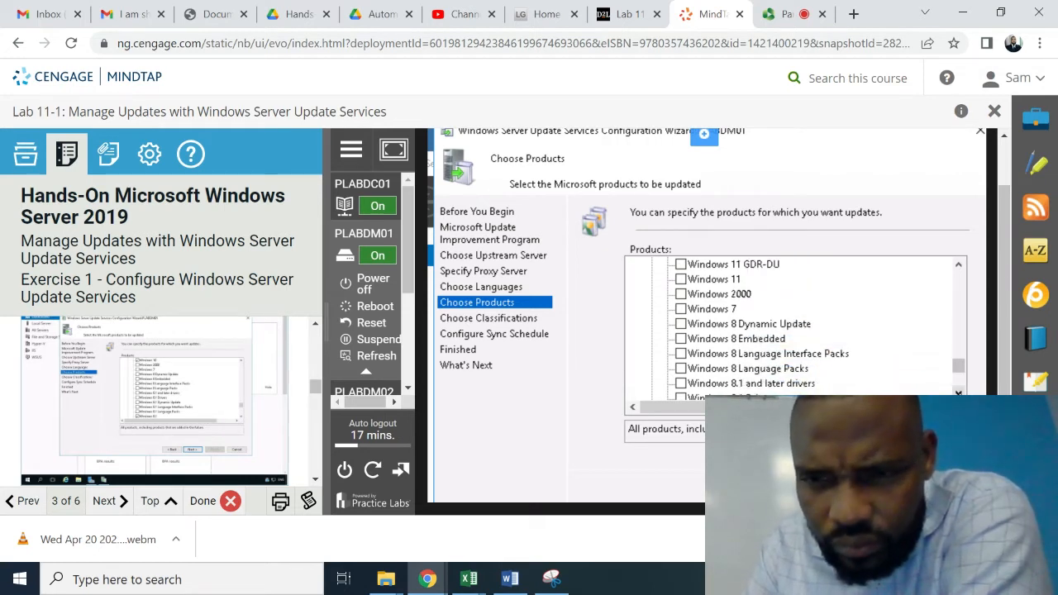
left_click(959, 392)
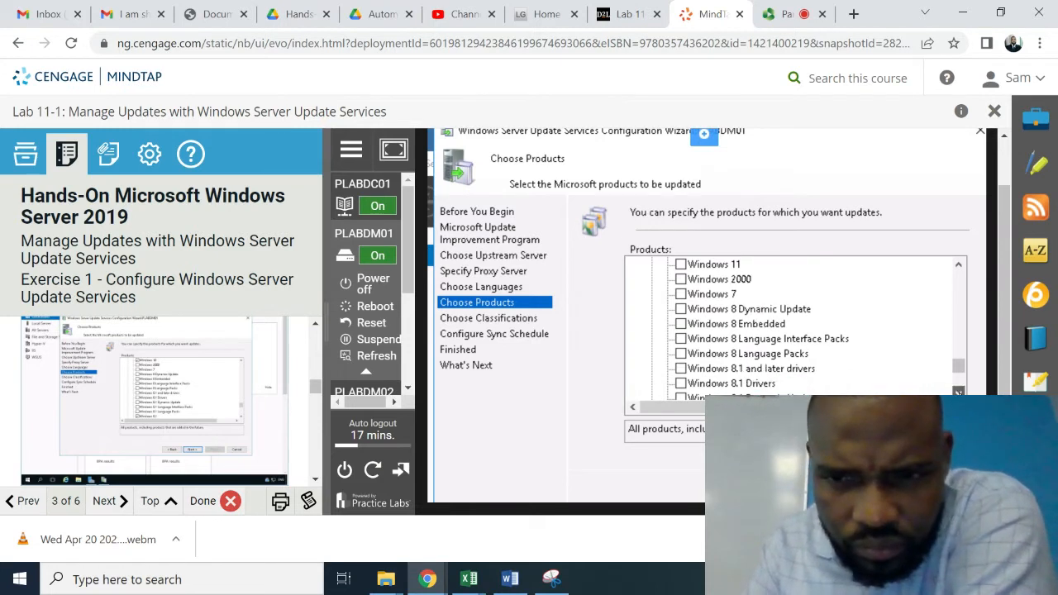
left_click(959, 393)
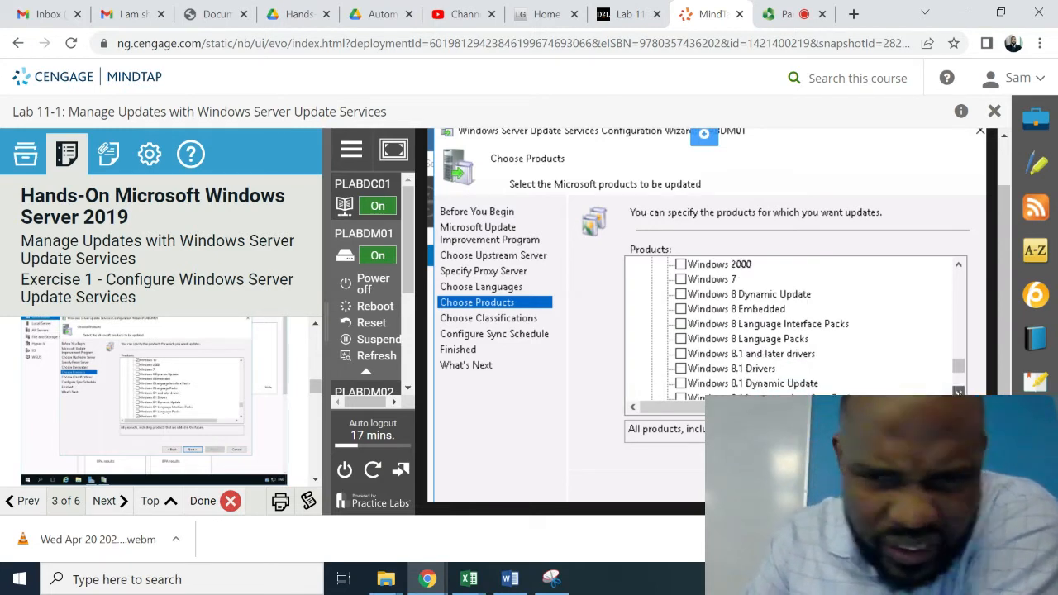
left_click(959, 393)
left_click(959, 393)
left_click(959, 393)
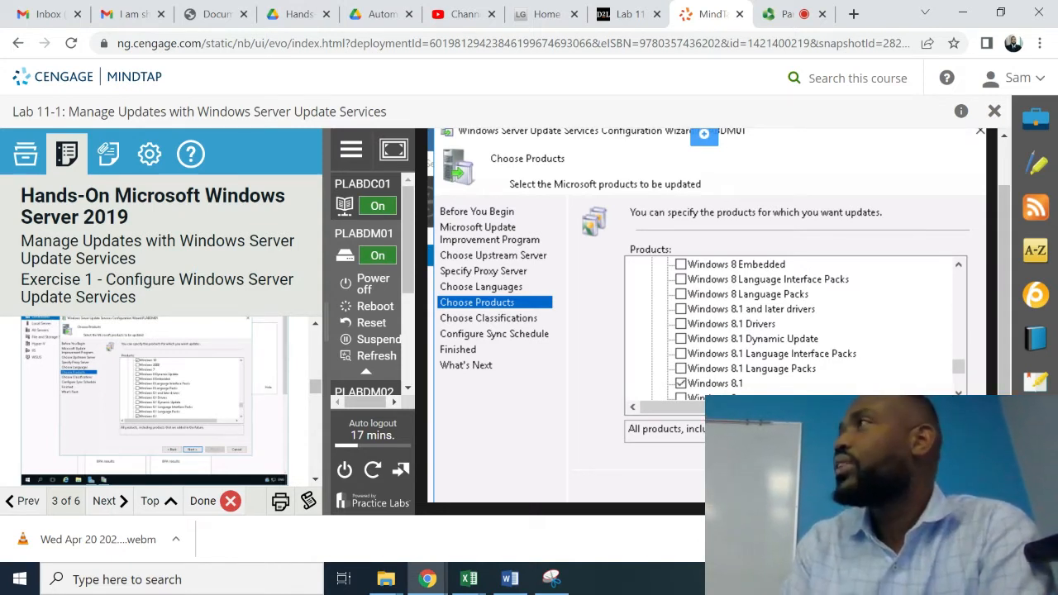
left_click(958, 391)
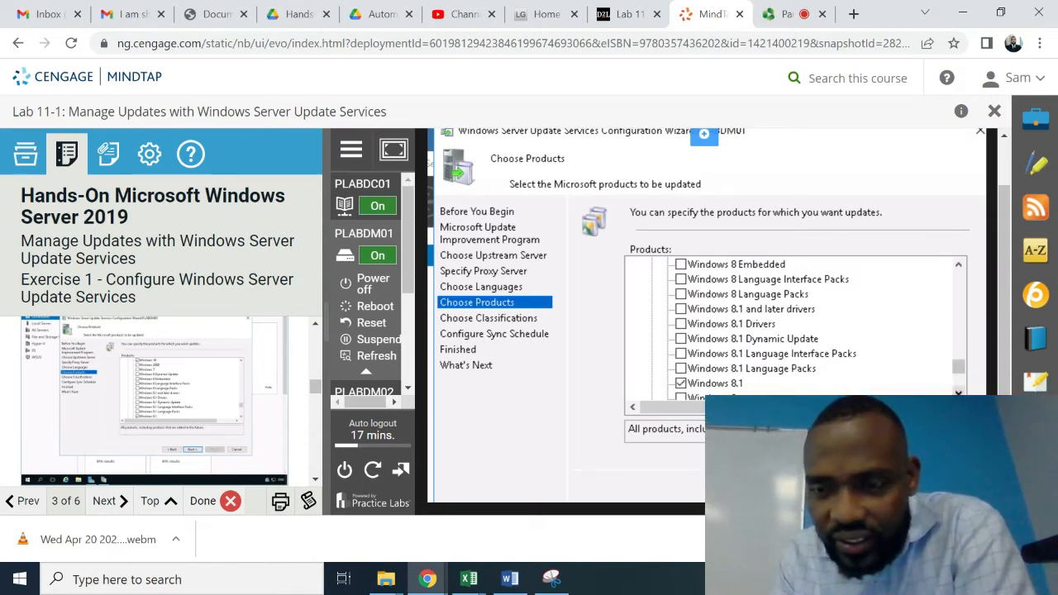
left_click(958, 391)
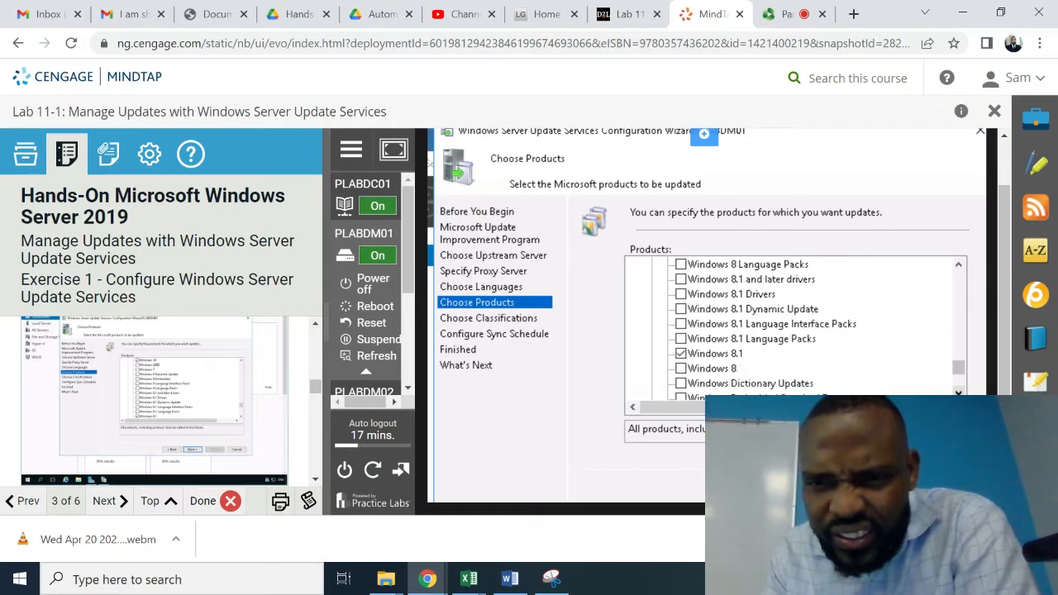
left_click(958, 391)
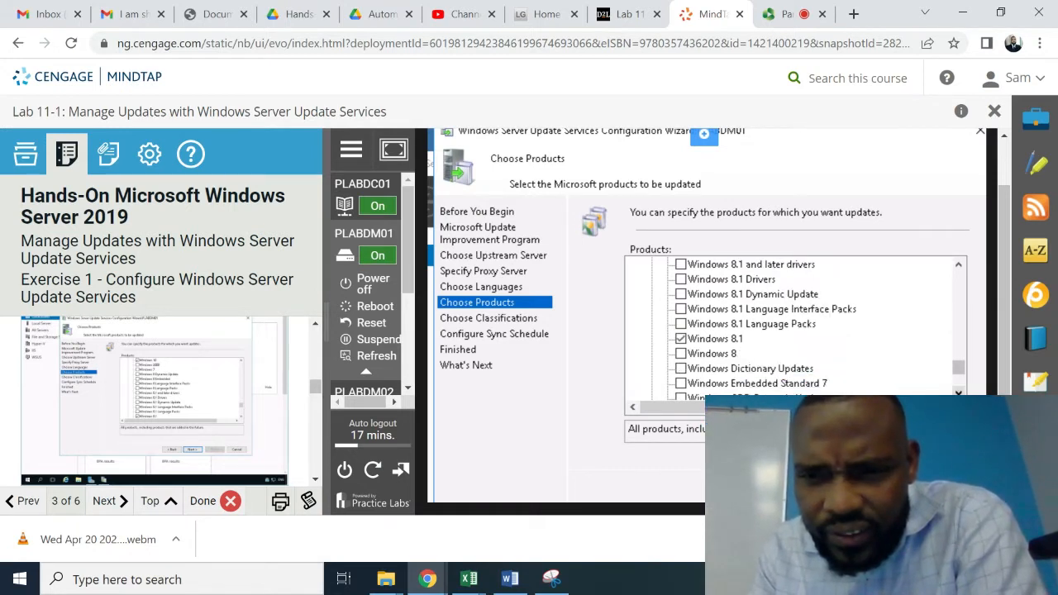
left_click(958, 391)
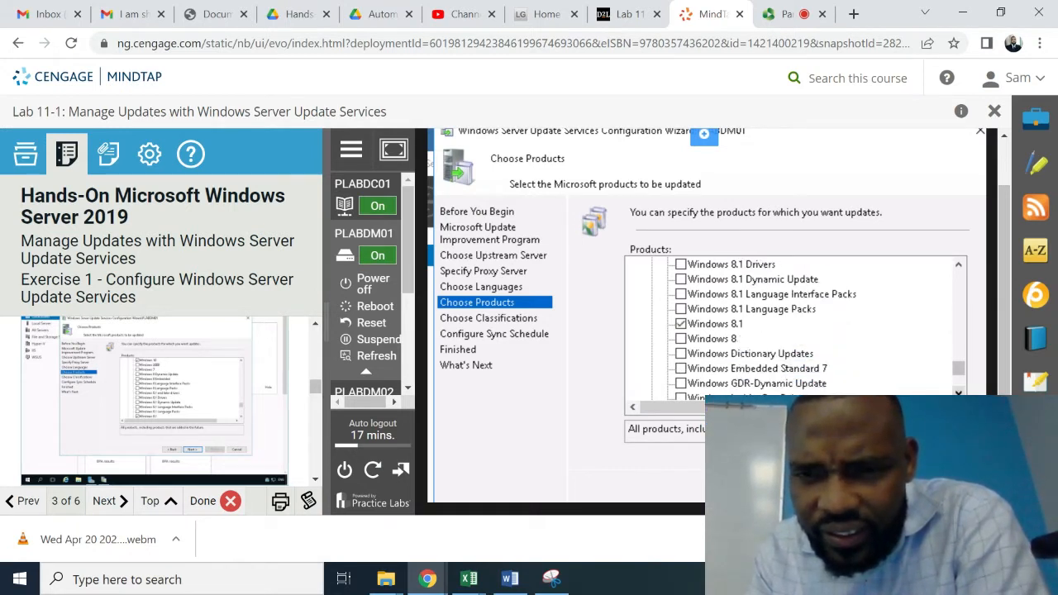
left_click(959, 391)
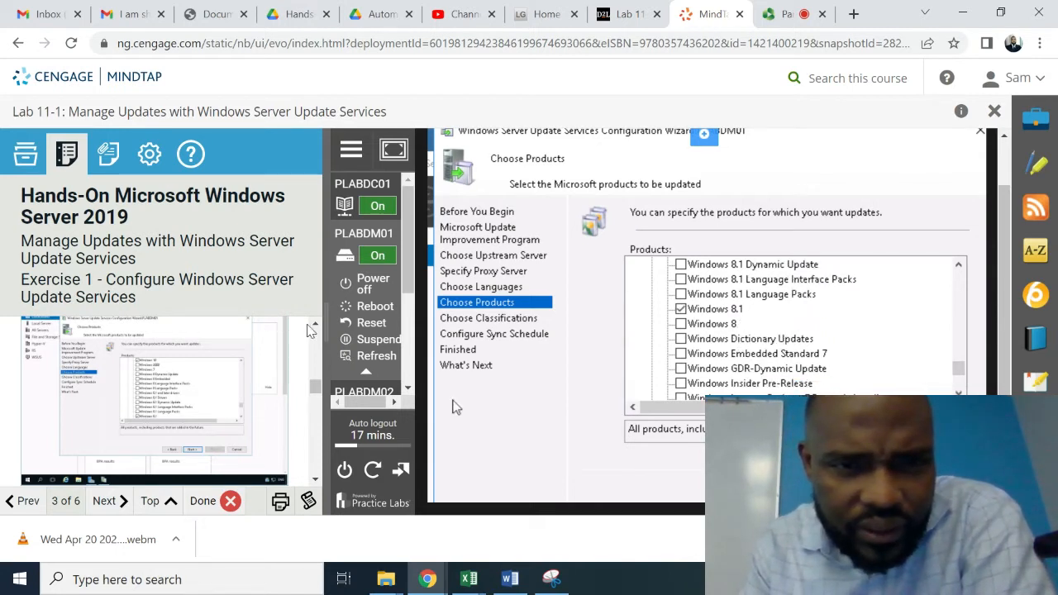
left_click(316, 327)
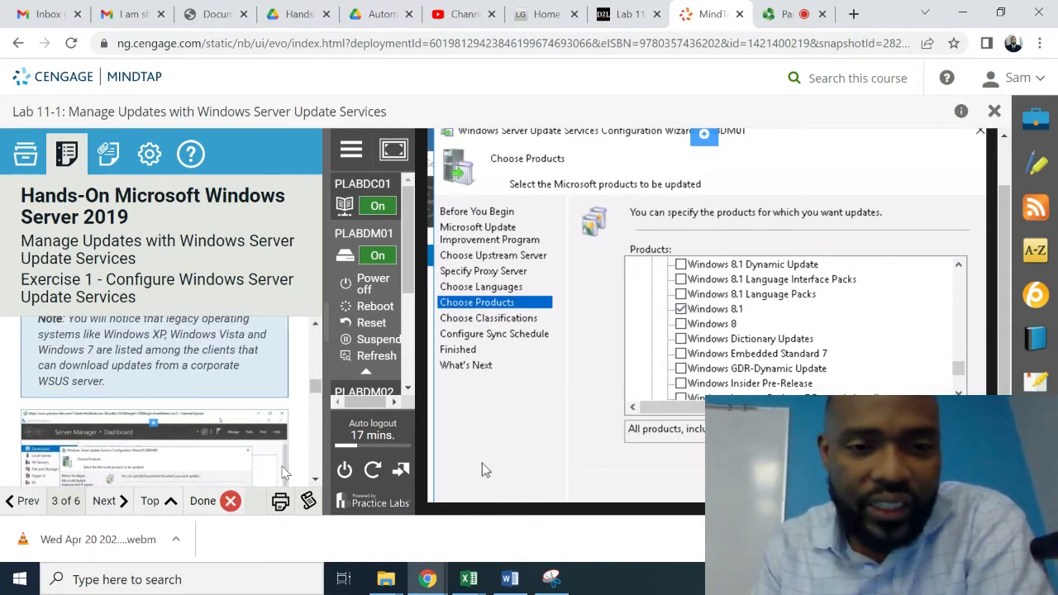
left_click(315, 479)
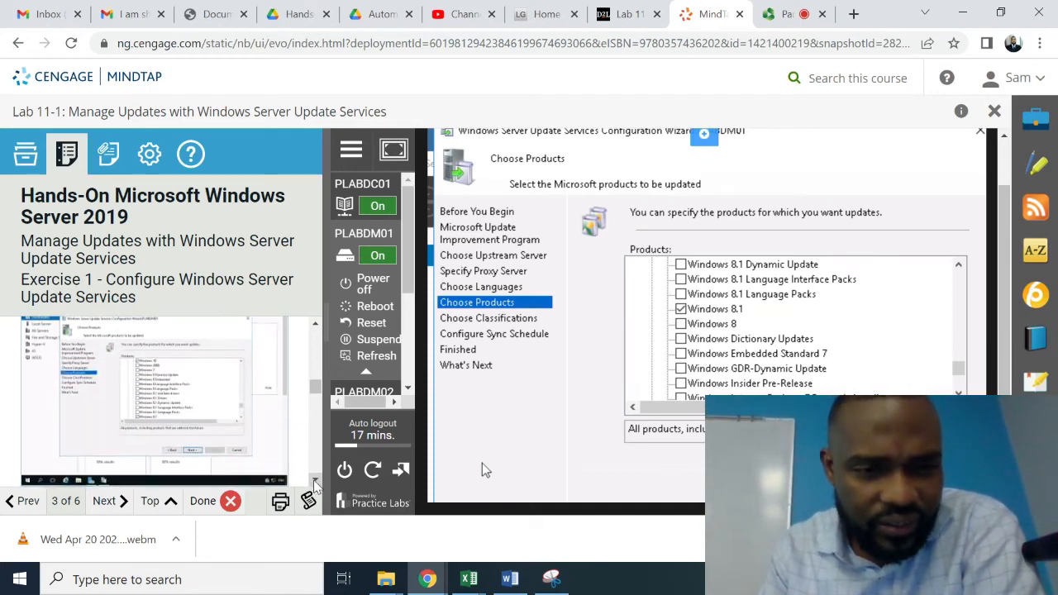
left_click(315, 481)
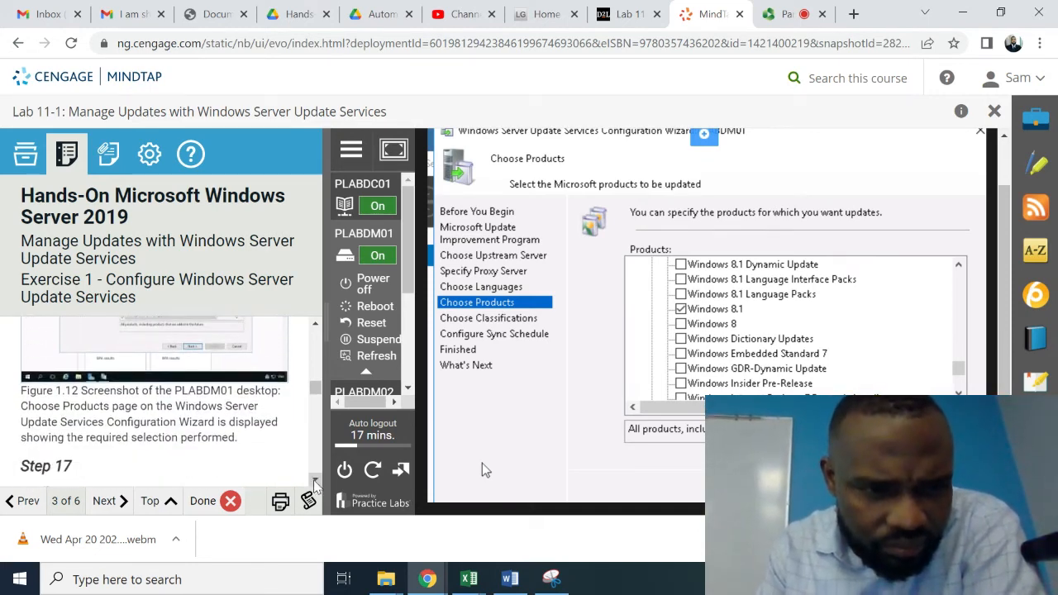
left_click(315, 483)
left_click(315, 483)
left_click(315, 482)
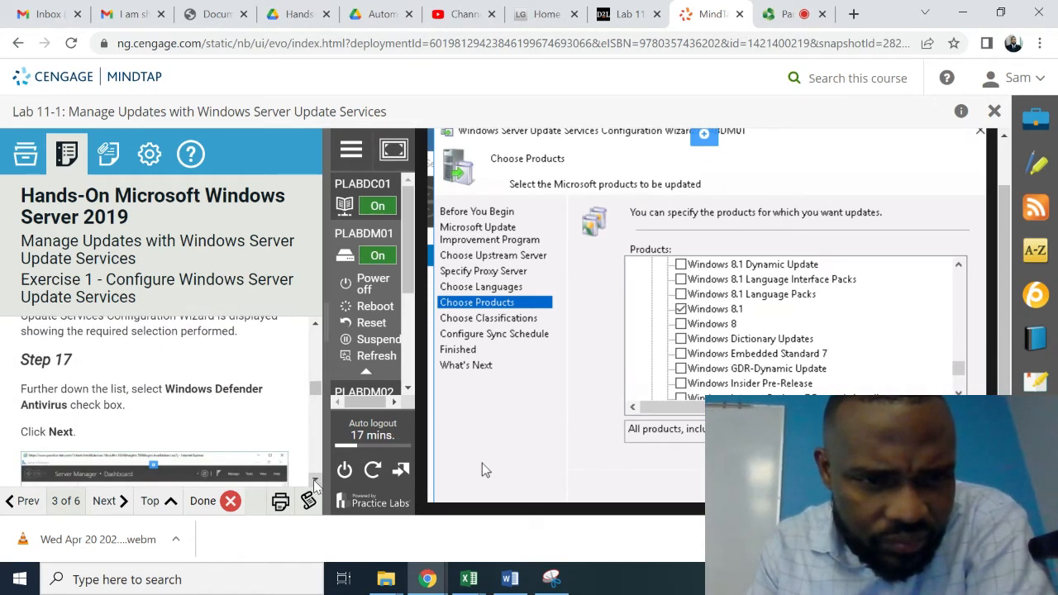
left_click(315, 483)
left_click(315, 483)
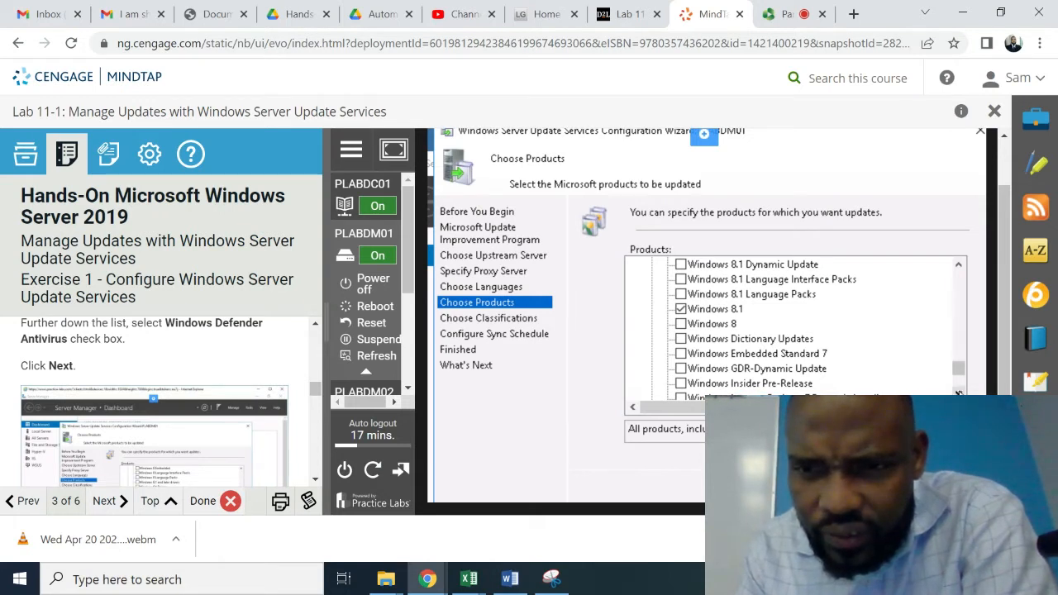
left_click(958, 392)
left_click(958, 393)
left_click(958, 393)
left_click(958, 393)
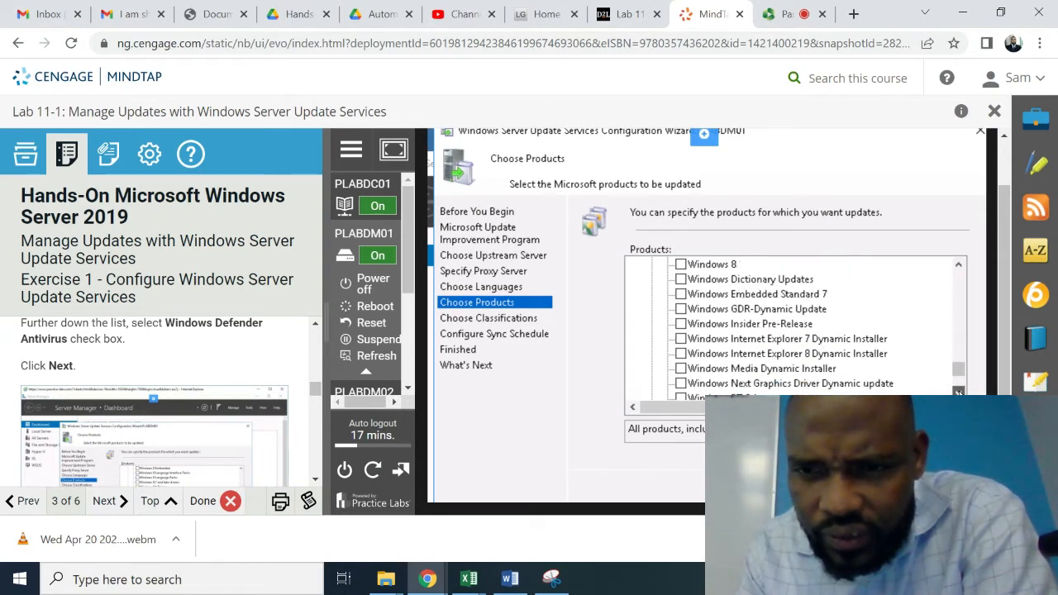
left_click(958, 393)
left_click(958, 392)
left_click(958, 393)
left_click(958, 392)
left_click(958, 392)
left_click(958, 392)
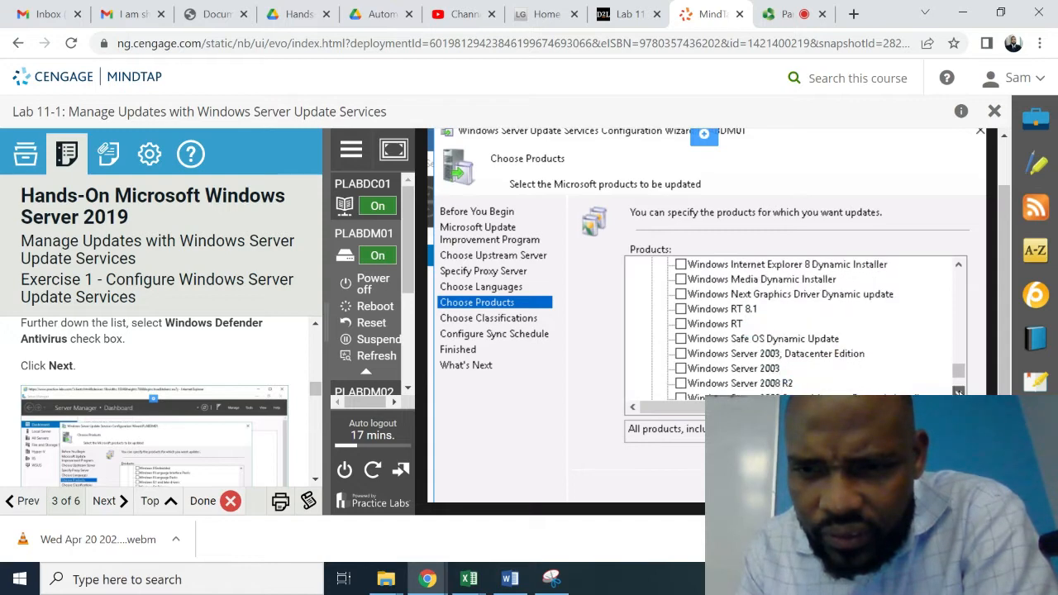
left_click(958, 393)
left_click(958, 393)
left_click(958, 392)
left_click(958, 393)
scroll(793, 326, "down", 7)
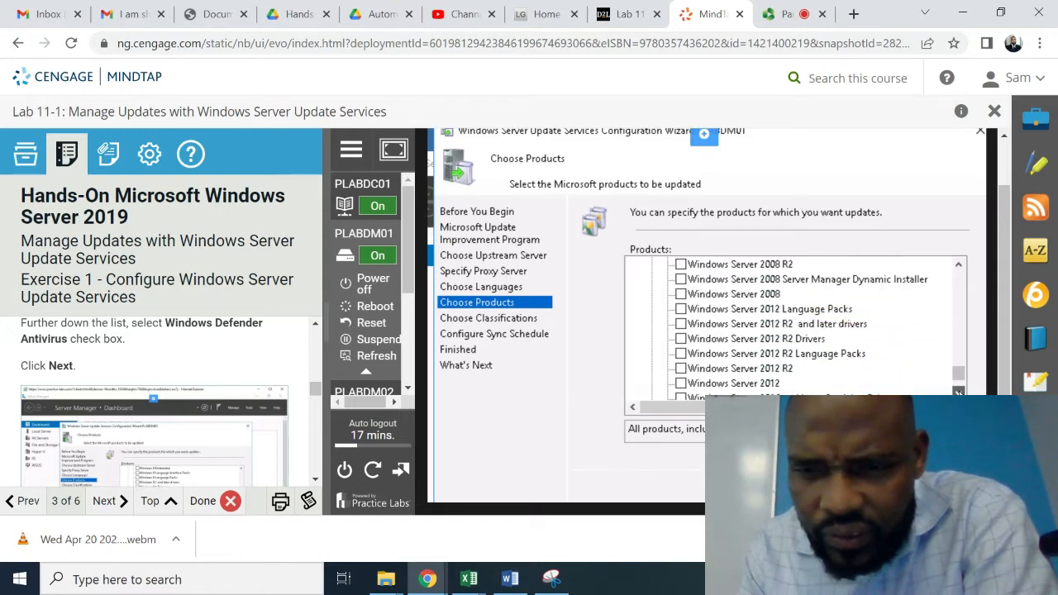
scroll(958, 391, "down", 2)
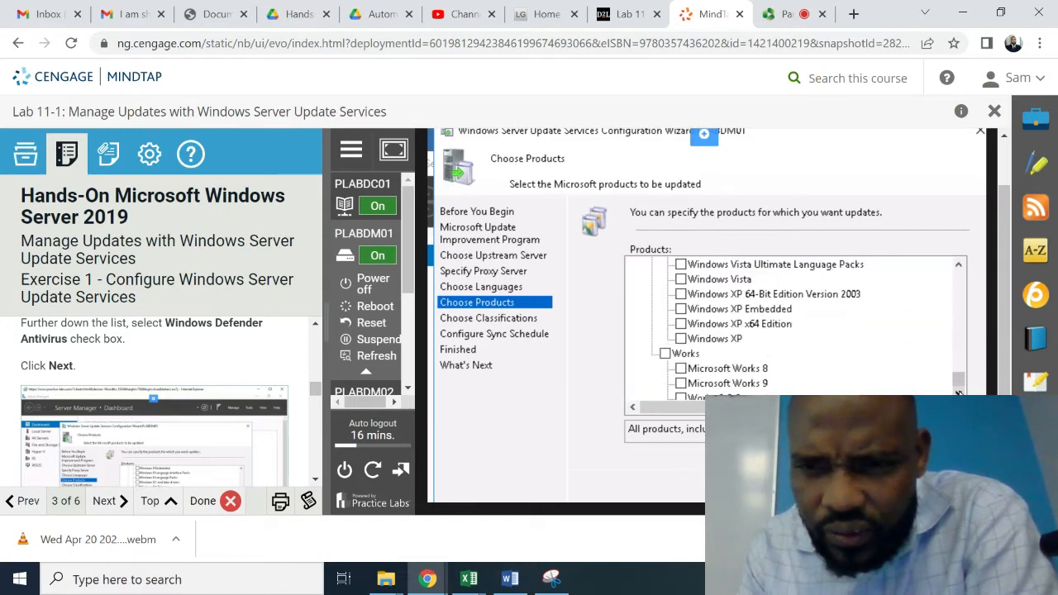
left_click(958, 393)
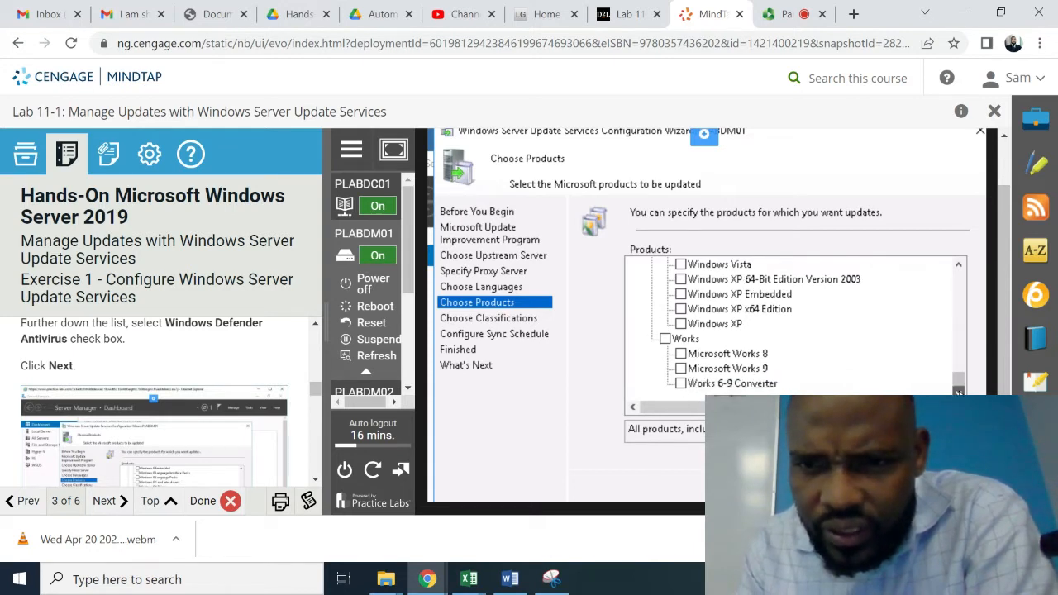
left_click(959, 266)
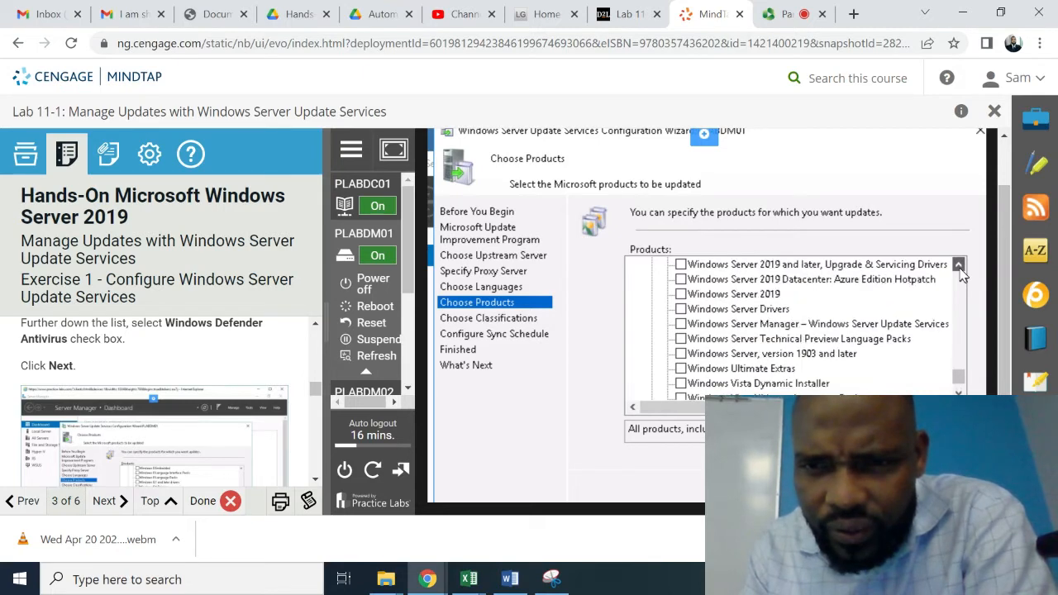
- Scroll the Products list upward toward the Windows product category
left_click_drag(960, 270, 960, 270)
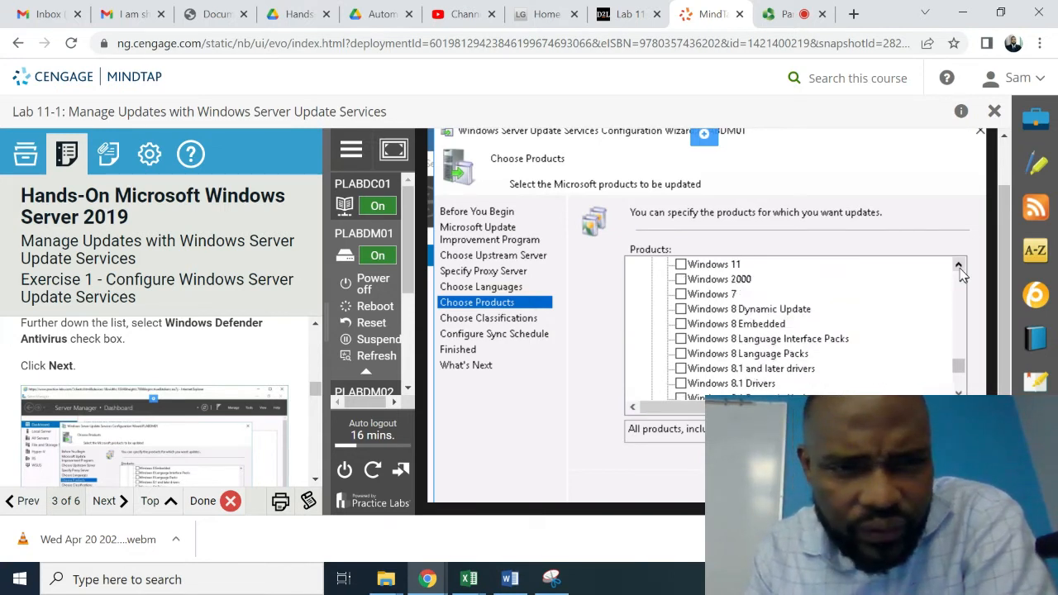
left_click(960, 268)
left_click(960, 268)
left_click(960, 268)
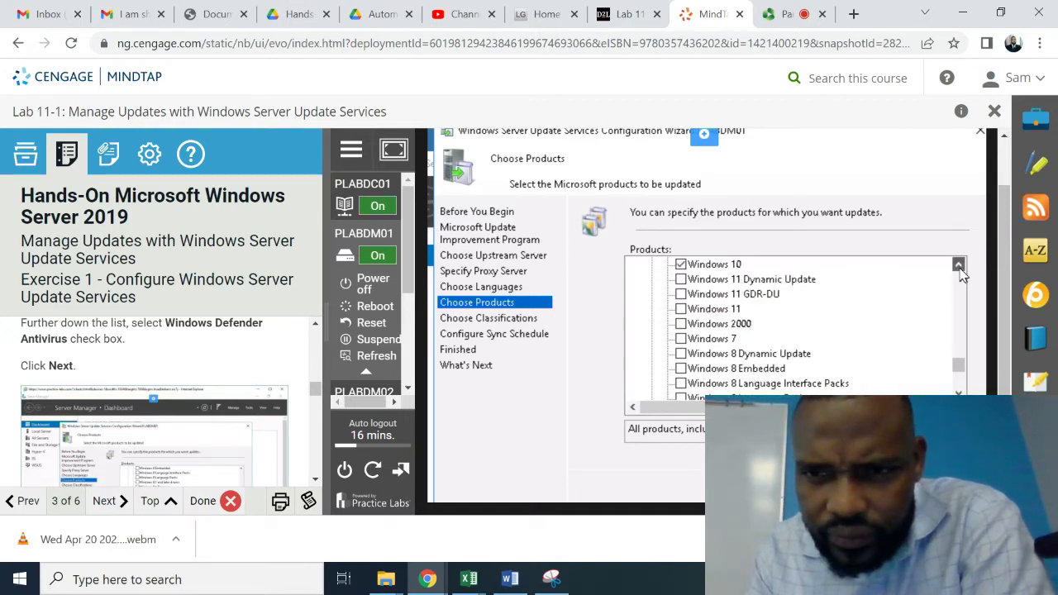
left_click(959, 268)
left_click(960, 268)
left_click(960, 268)
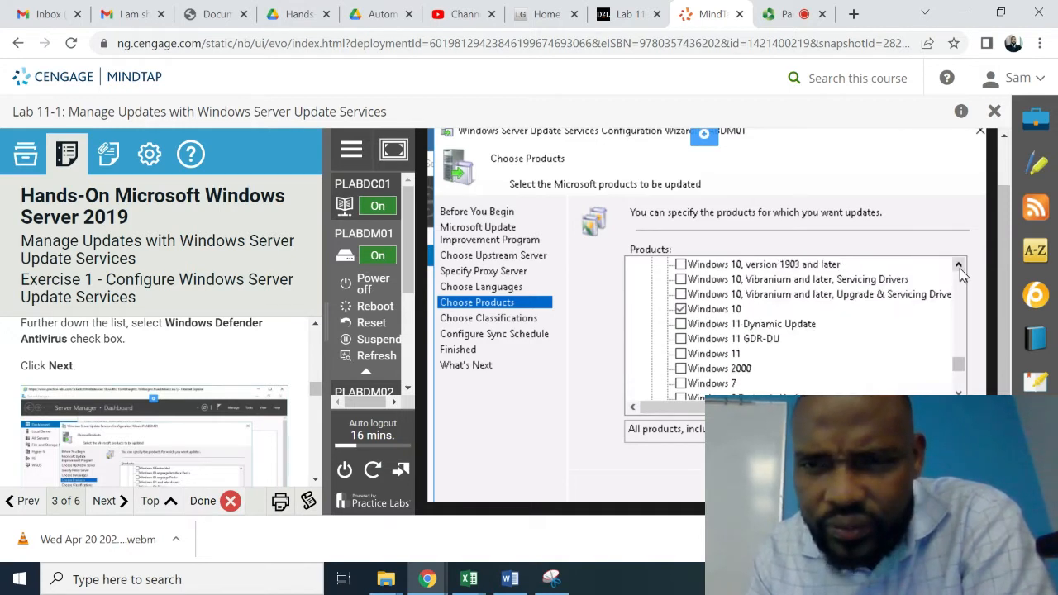
left_click(959, 268)
left_click(960, 268)
left_click(960, 268)
left_click(960, 268)
left_click(959, 268)
left_click(960, 268)
left_click(959, 267)
left_click(960, 267)
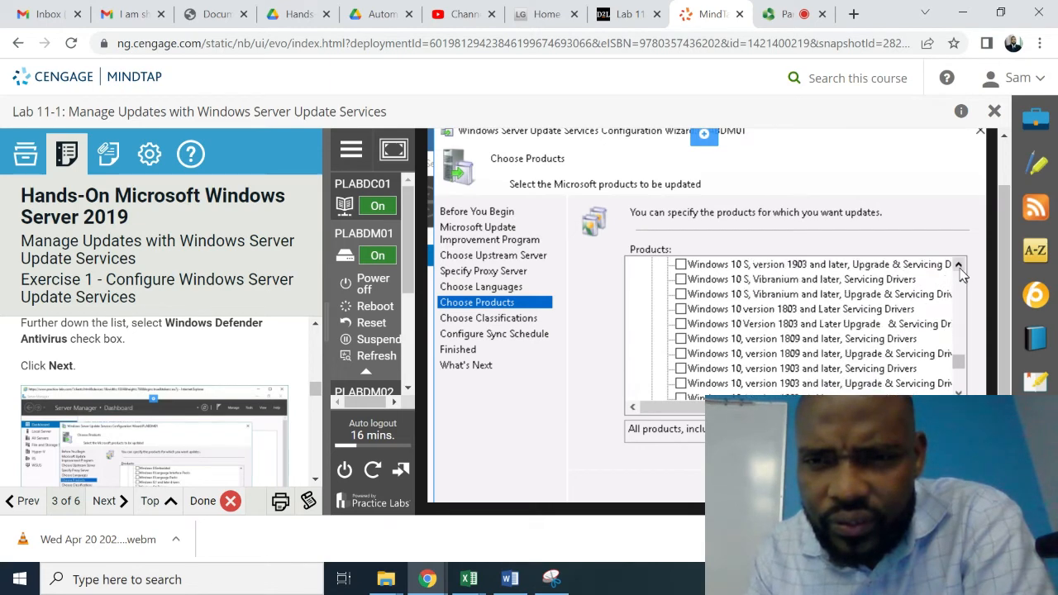
left_click(960, 268)
left_click(960, 268)
left_click(960, 268)
left_click(959, 268)
left_click(960, 268)
left_click(960, 267)
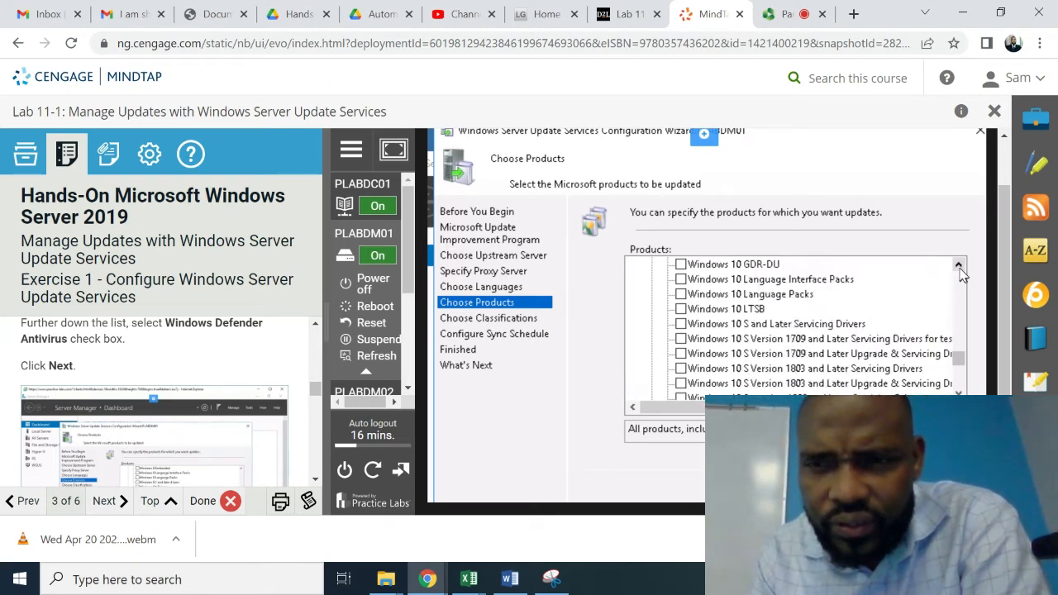
left_click(959, 268)
left_click(960, 268)
left_click(960, 268)
left_click(960, 267)
left_click(960, 267)
left_click(960, 268)
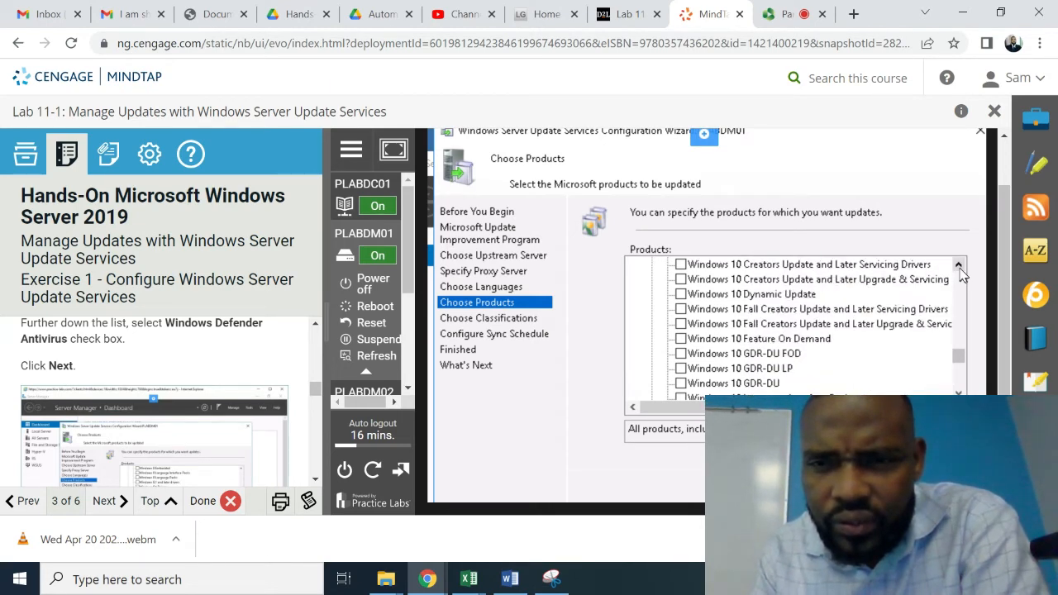
left_click(960, 268)
left_click(960, 268)
left_click(960, 268)
left_click(960, 267)
left_click(959, 268)
left_click(959, 268)
left_click(960, 268)
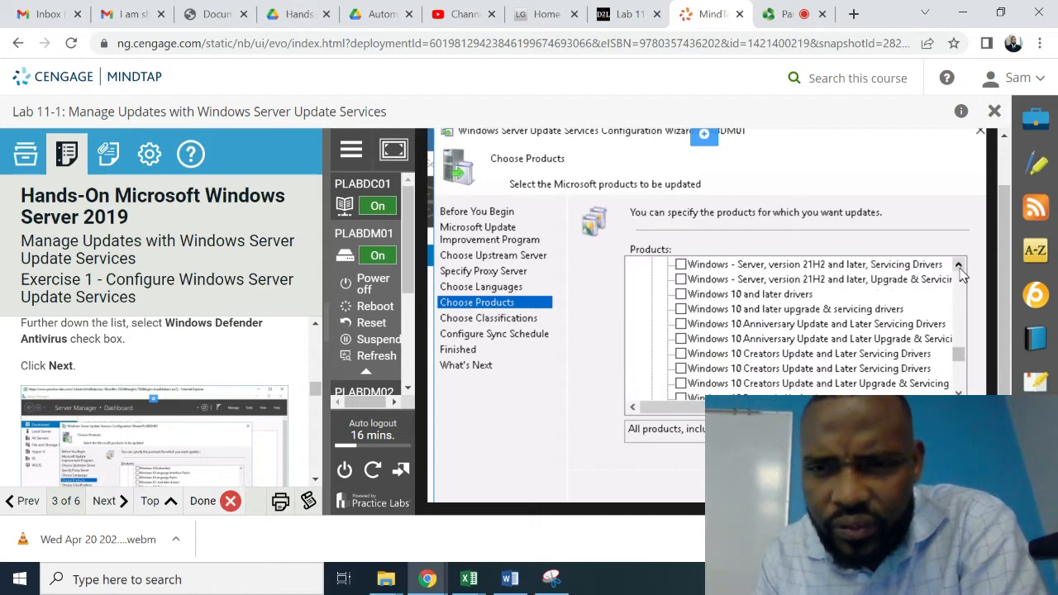
left_click(960, 268)
left_click(959, 268)
left_click(960, 268)
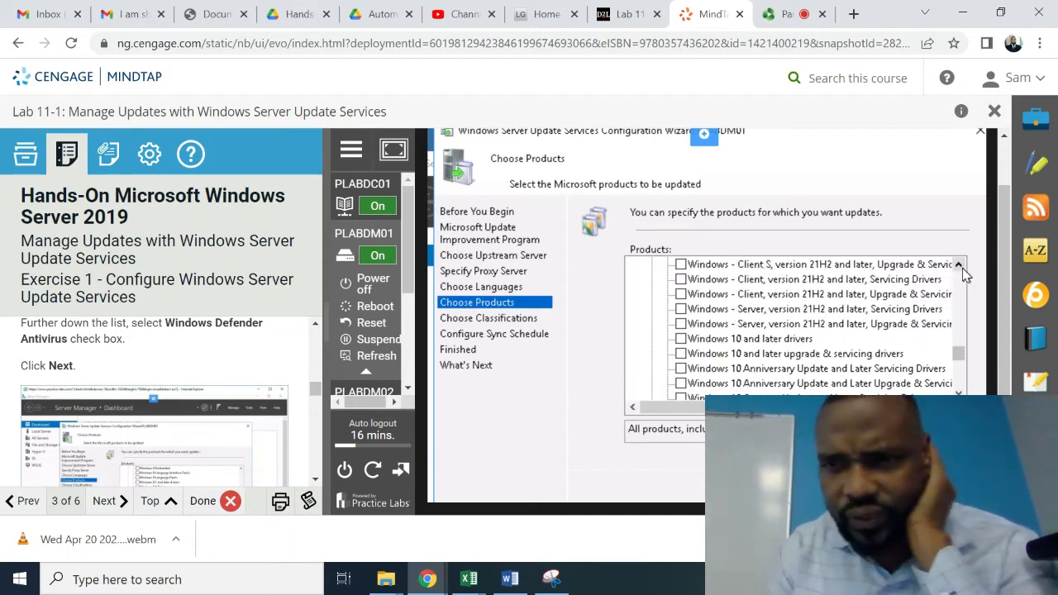
left_click(960, 268)
left_click(960, 268)
left_click(960, 268)
left_click(960, 268)
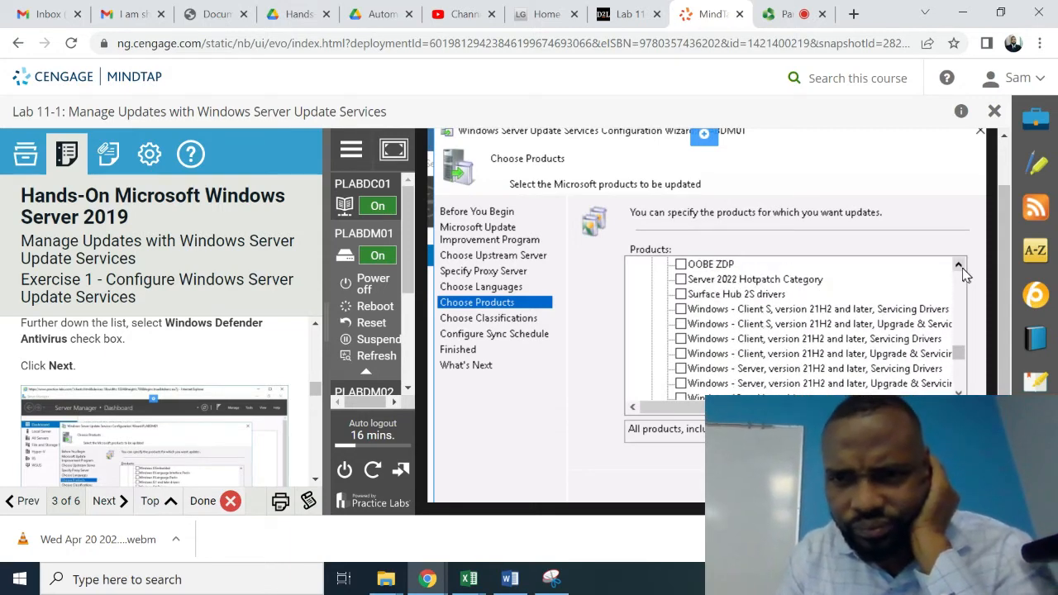
- Bring Microsoft Defender Antivirus into view, moving the list back down three rows
left_click(959, 268)
left_click(960, 268)
left_click(960, 268)
left_click(960, 268)
left_click(960, 267)
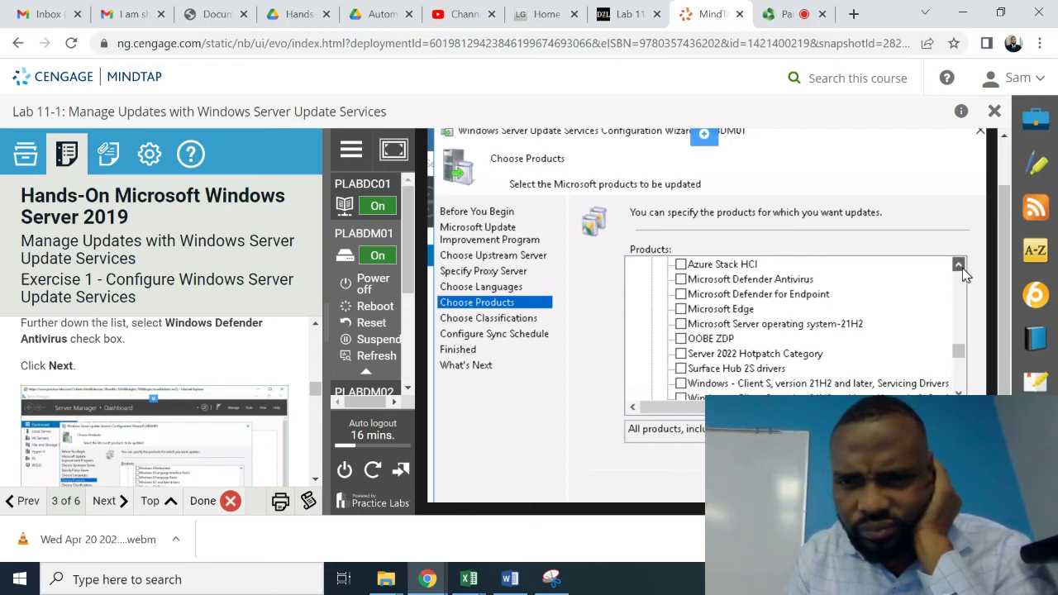
left_click(960, 268)
left_click(960, 268)
left_click(960, 268)
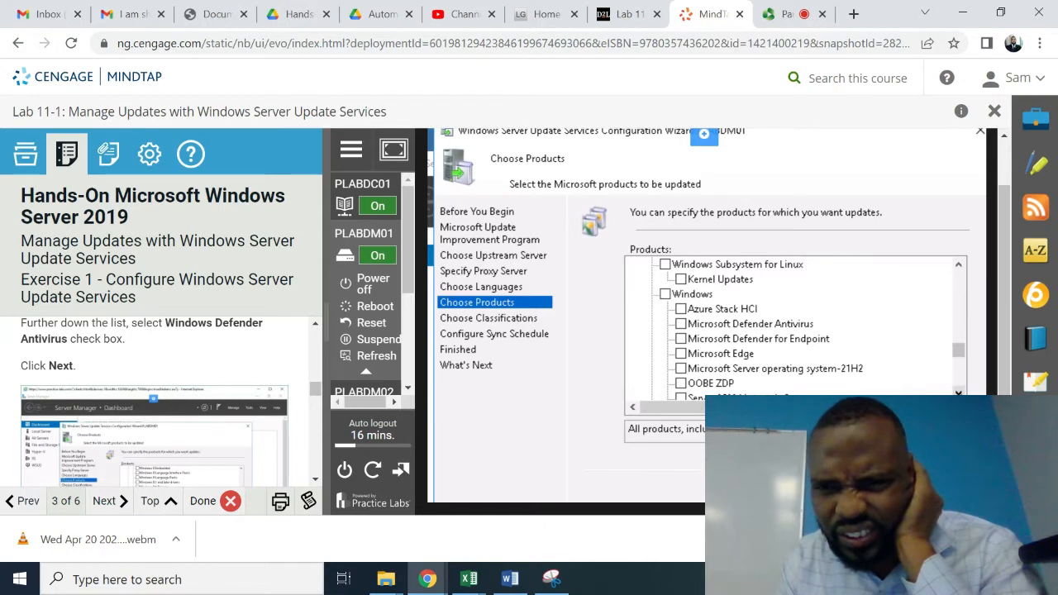
left_click(959, 392)
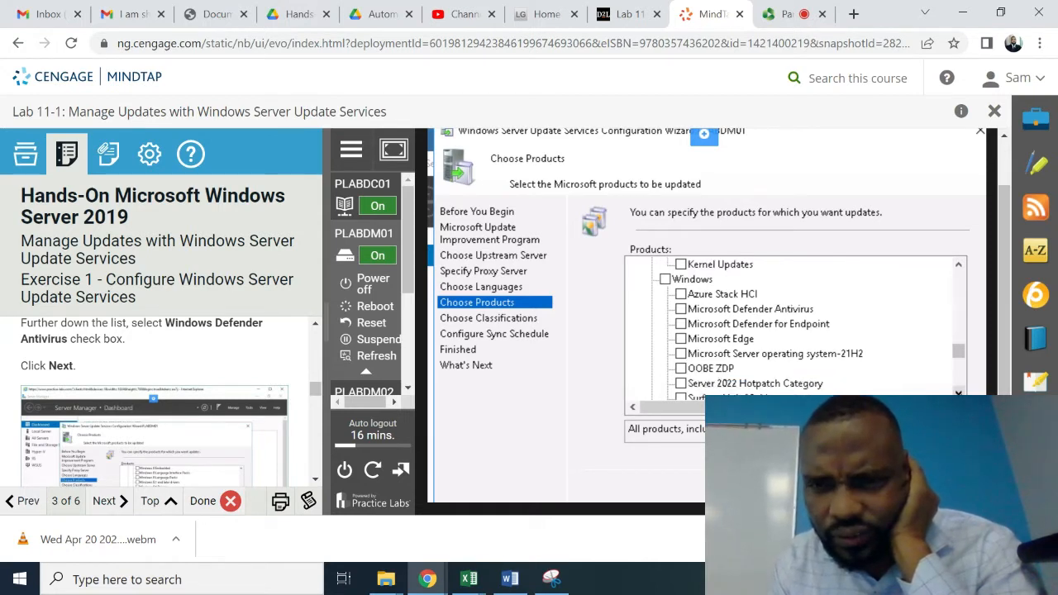
left_click(959, 392)
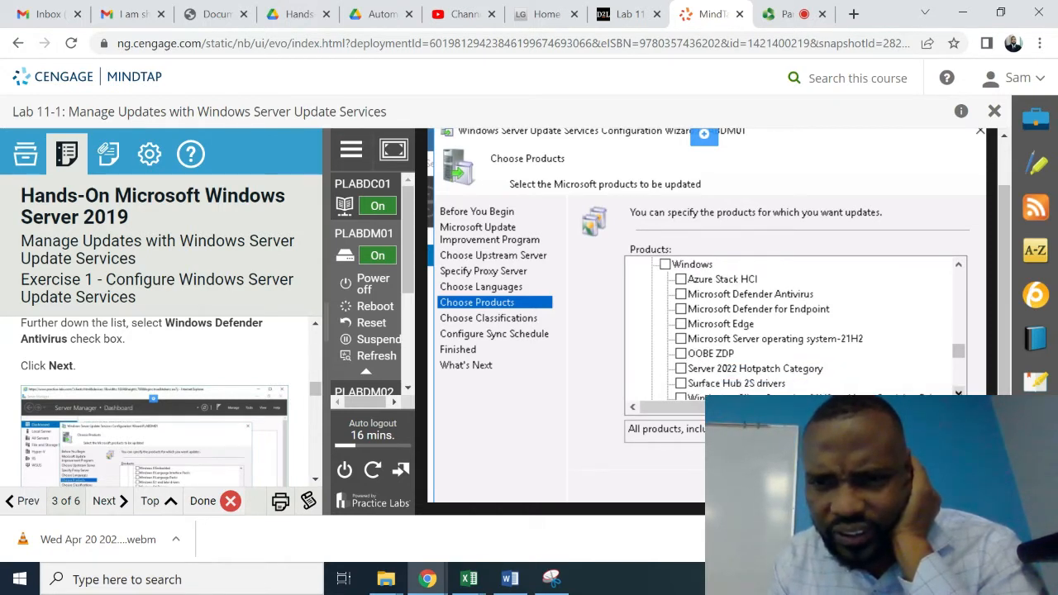
left_click(958, 391)
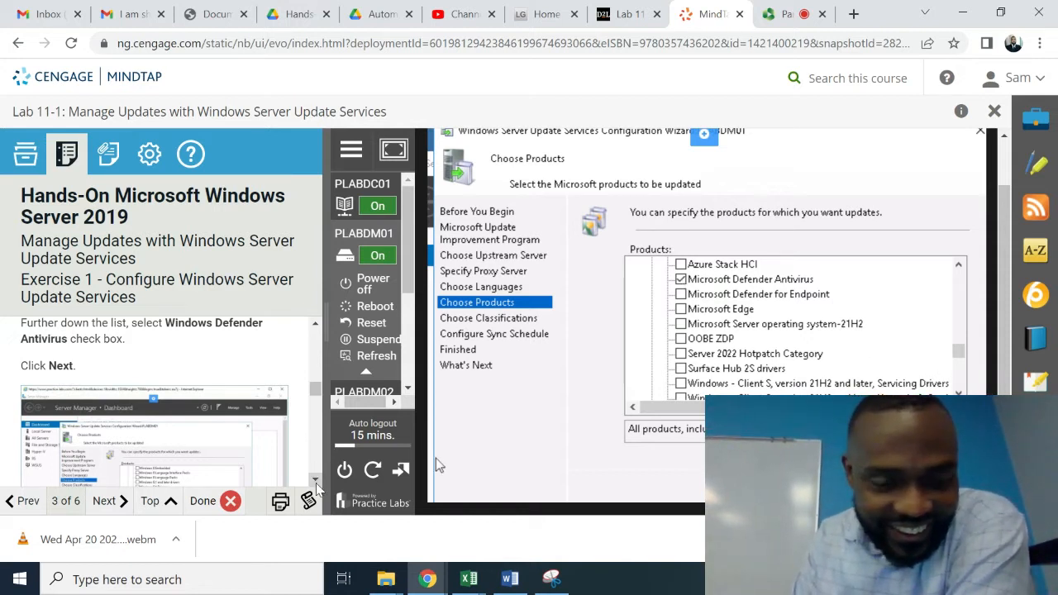
- Scroll down the Products list past Microsoft Defender Antivirus to review the selected products
scroll(316, 487, "down", 2)
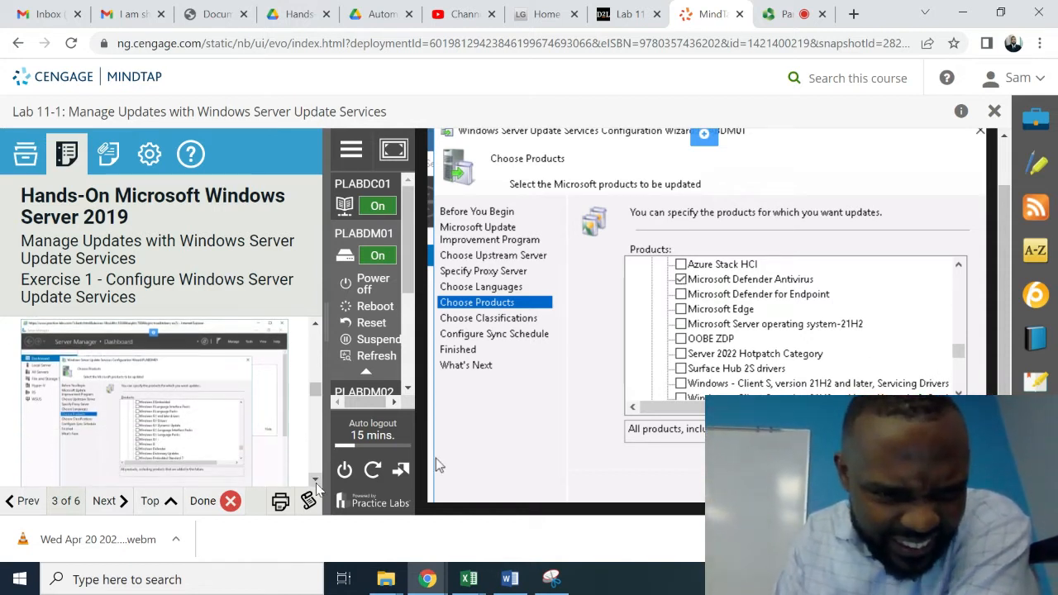
scroll(316, 488, "down", 1)
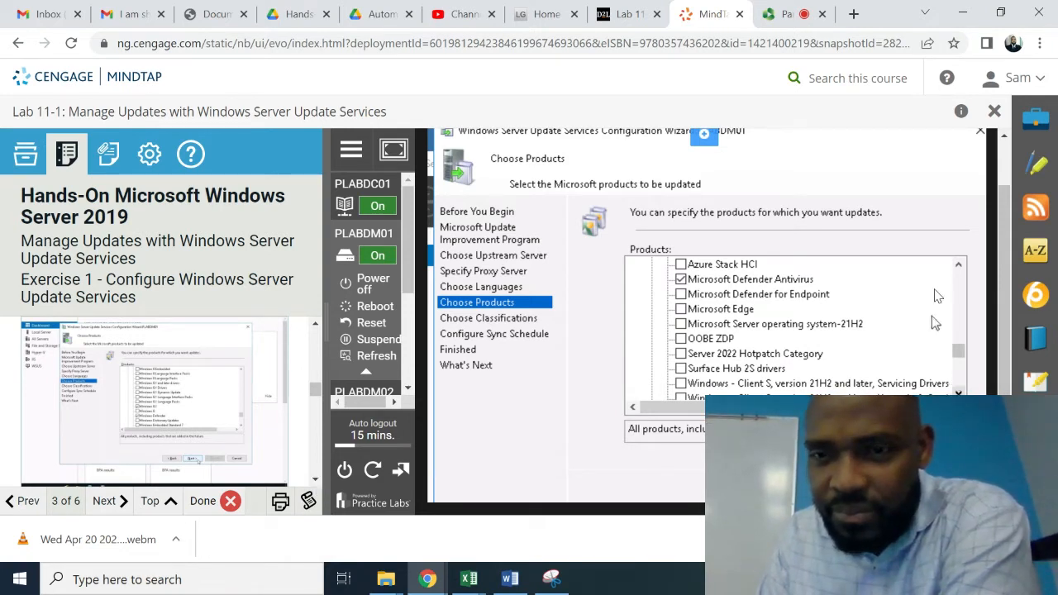
- Scroll the Products list up past Windows, System Center, SQL Server and Office entries to Network Monitor and DPM
left_click(958, 266)
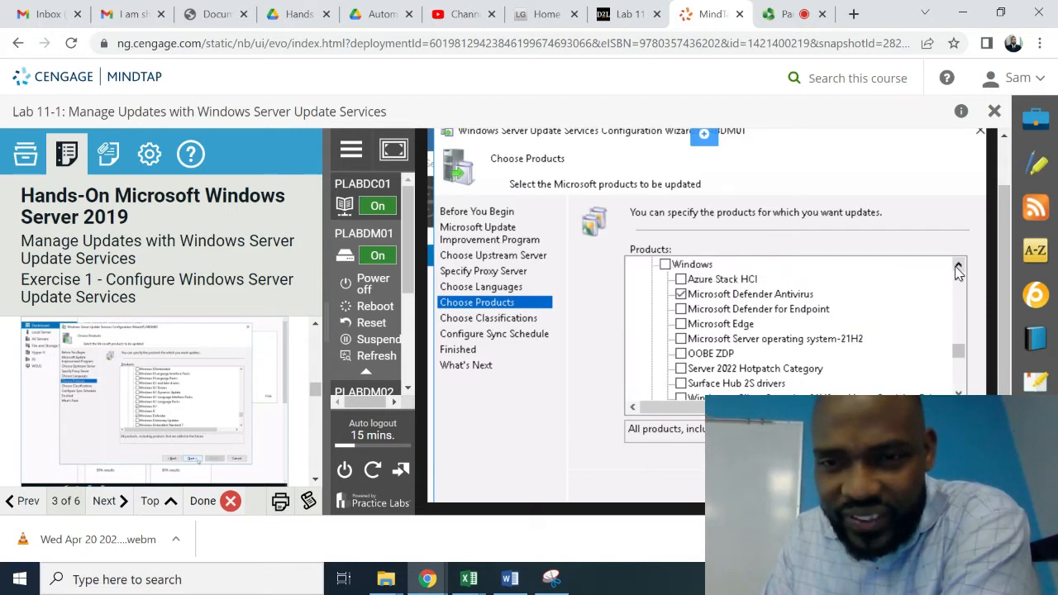
left_click(958, 266)
left_click(958, 266)
left_click(958, 266)
left_click(958, 266)
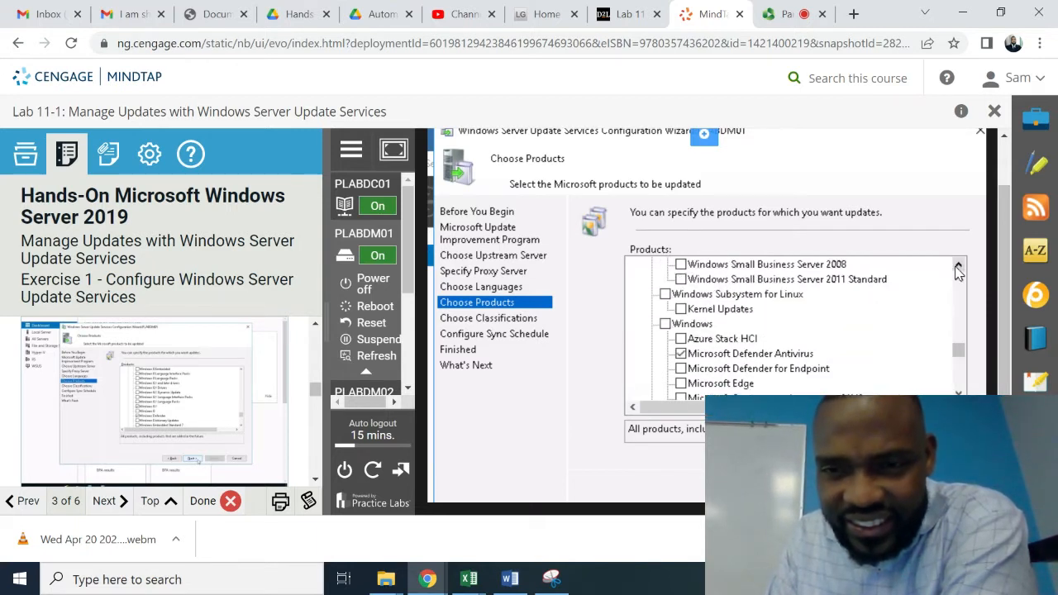
left_click(958, 266)
left_click(958, 266)
left_click(958, 267)
left_click(958, 266)
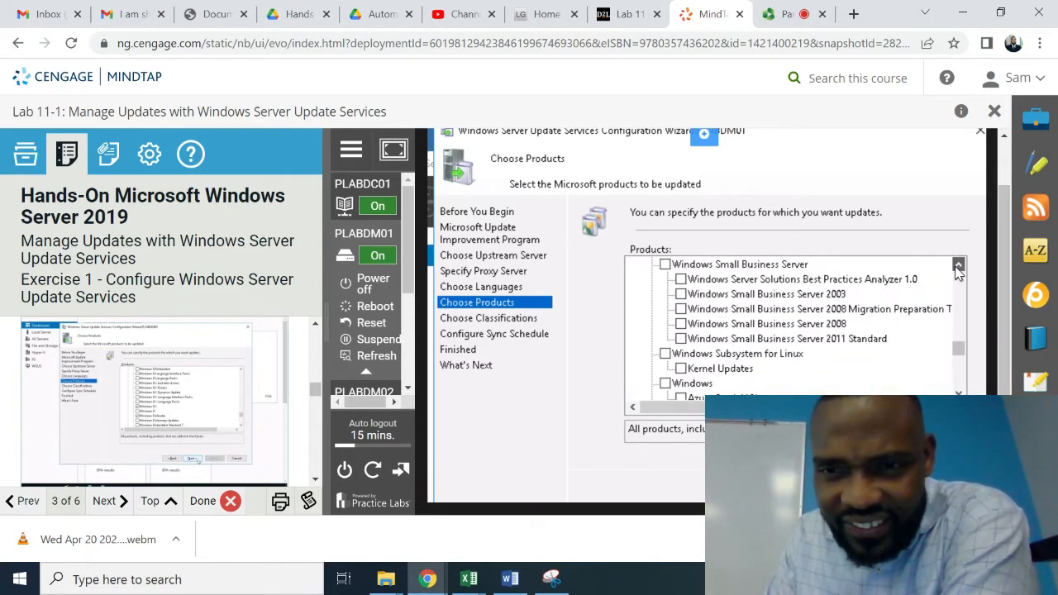
left_click(958, 266)
left_click(958, 266)
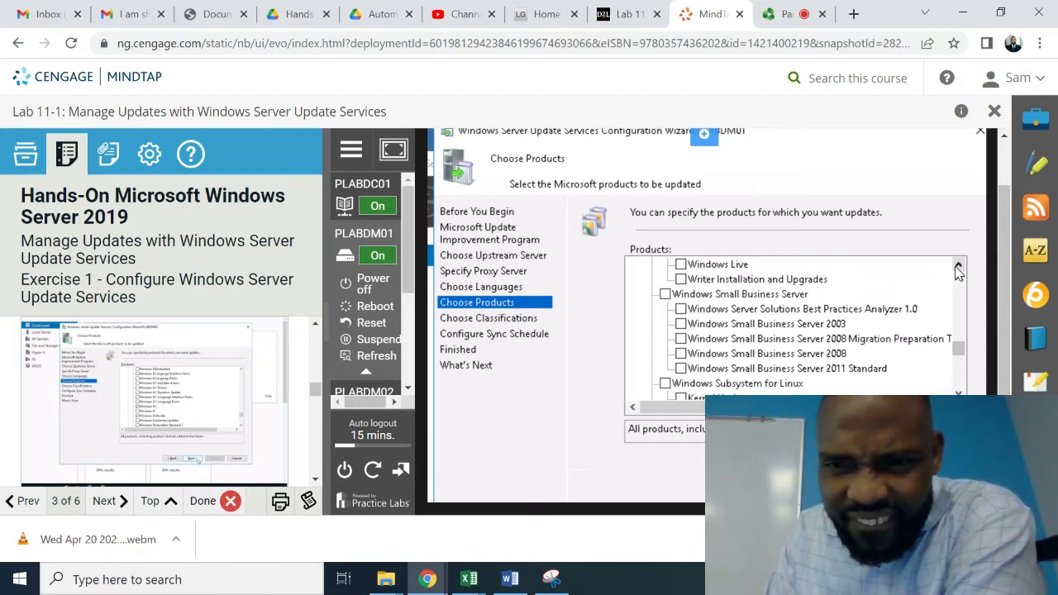
left_click(958, 267)
left_click(958, 266)
left_click(959, 266)
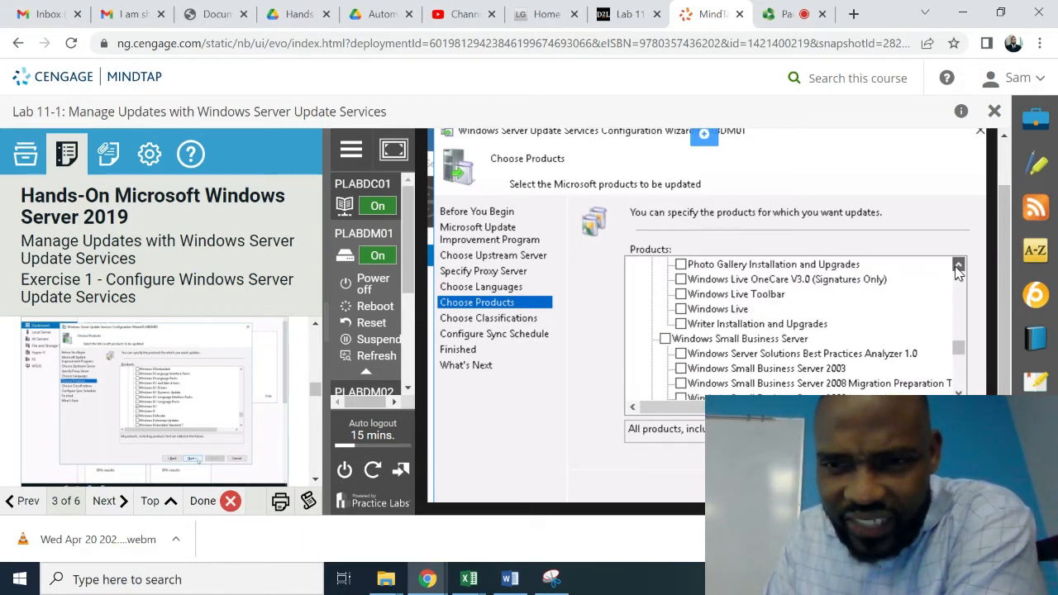
left_click(958, 266)
left_click(958, 267)
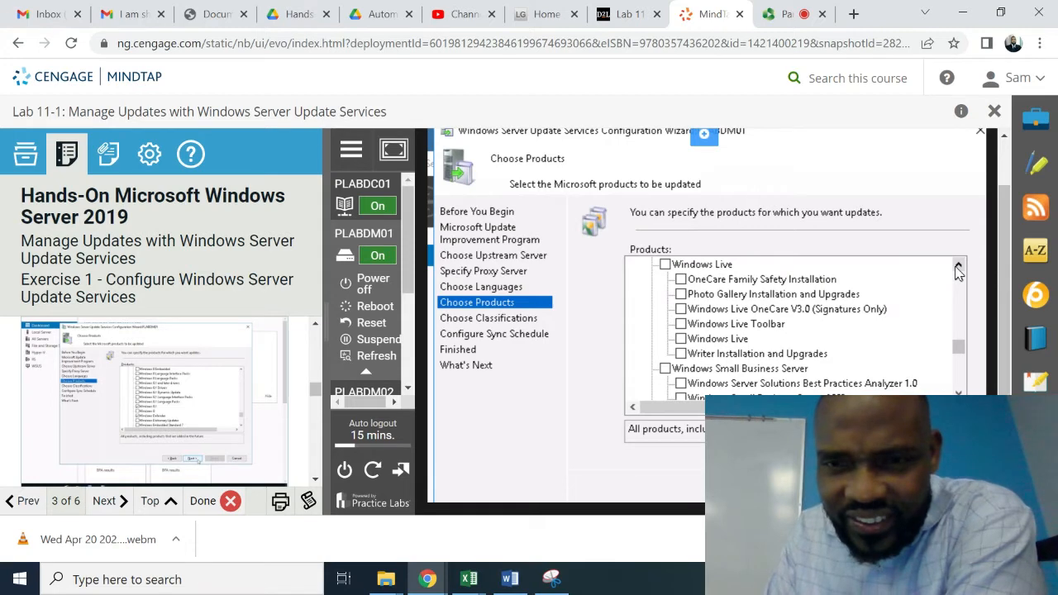
left_click(958, 266)
left_click(958, 266)
left_click(958, 266)
left_click(958, 266)
left_click(959, 267)
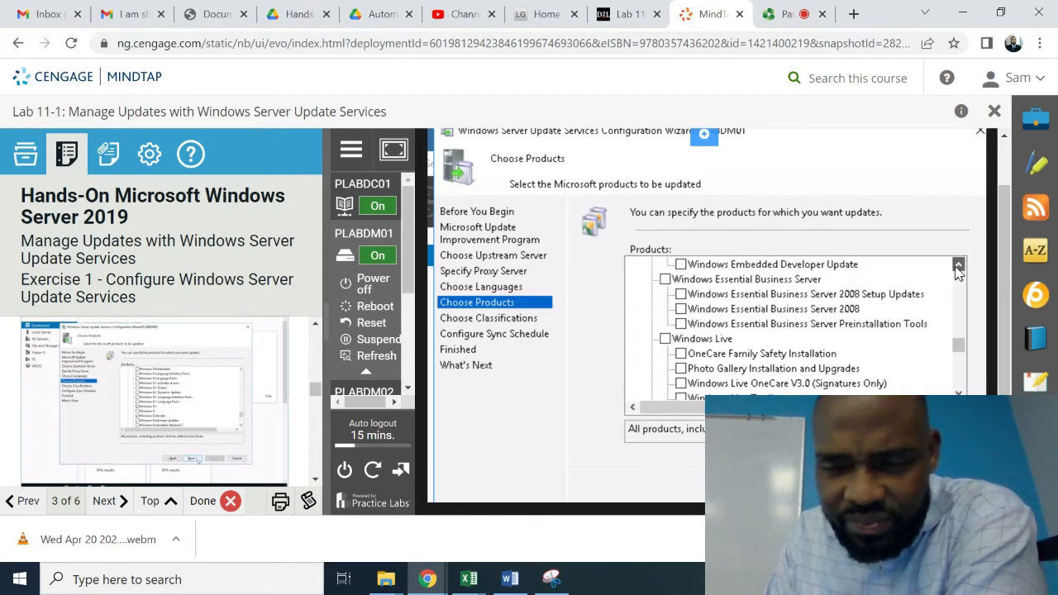
left_click(958, 266)
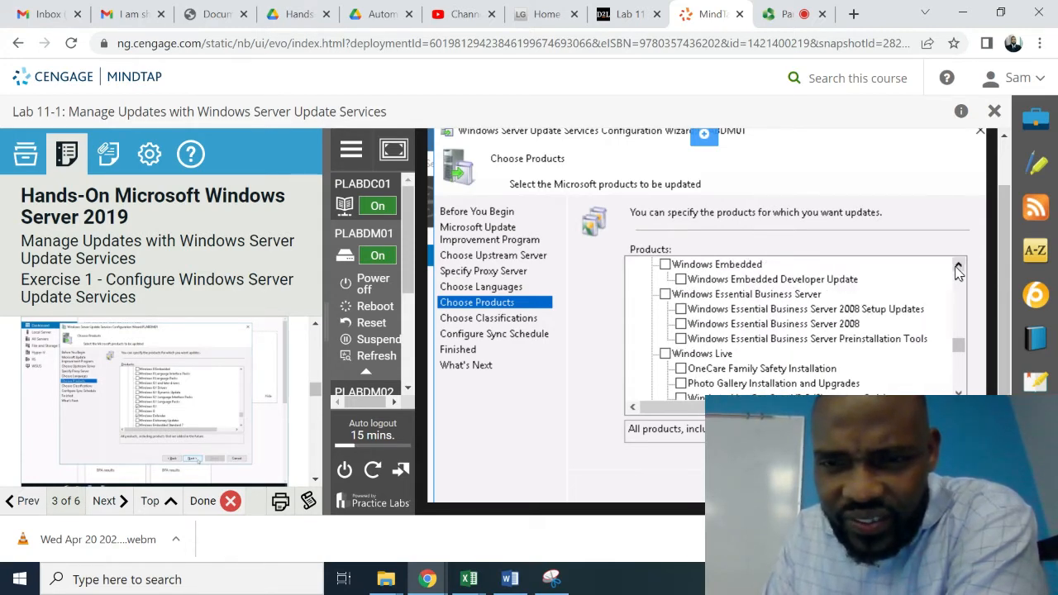
left_click(958, 266)
left_click(958, 266)
left_click(959, 266)
left_click(958, 267)
left_click(959, 266)
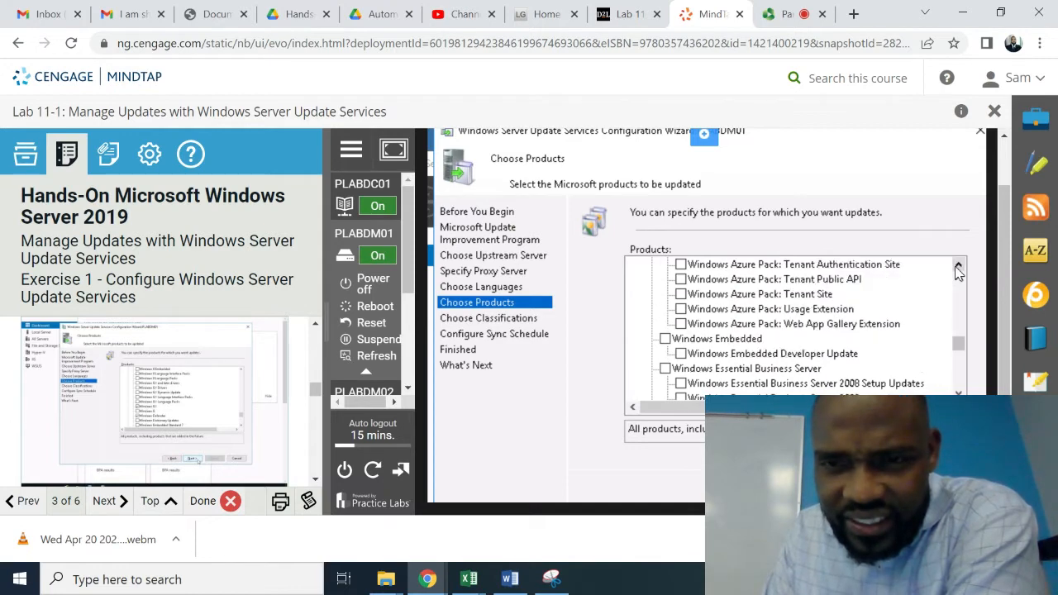
double_click(958, 266)
double_click(958, 266)
triple_click(958, 266)
double_click(958, 266)
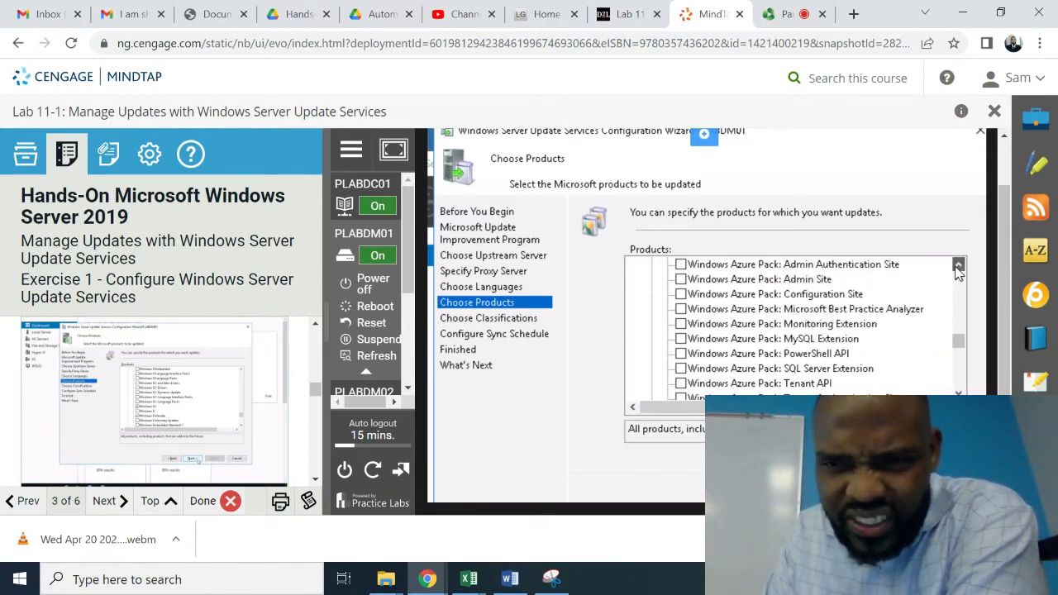
double_click(959, 266)
double_click(958, 266)
left_click(958, 266)
double_click(958, 267)
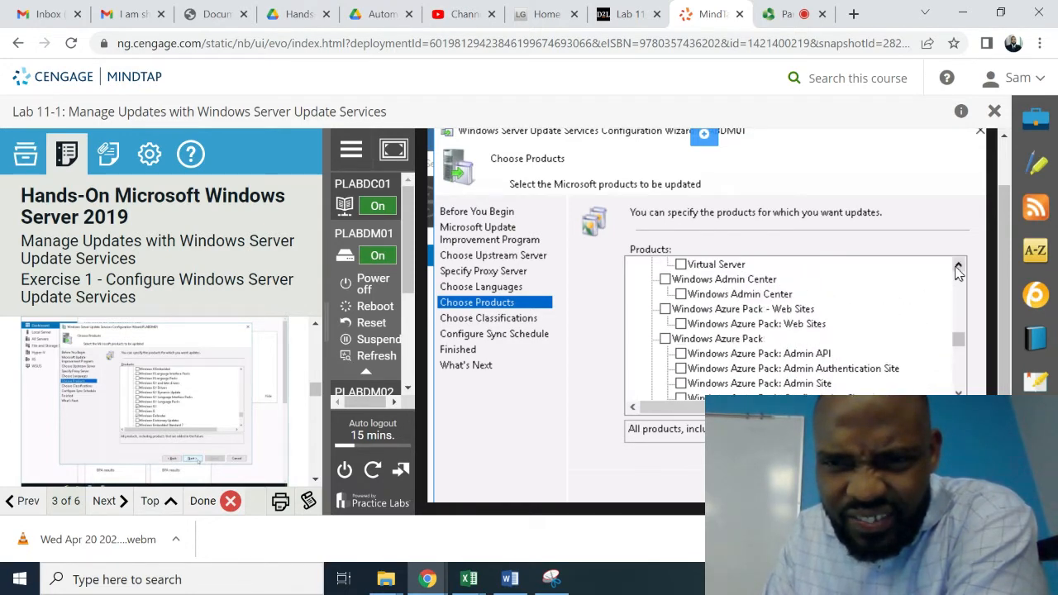
triple_click(958, 267)
triple_click(958, 266)
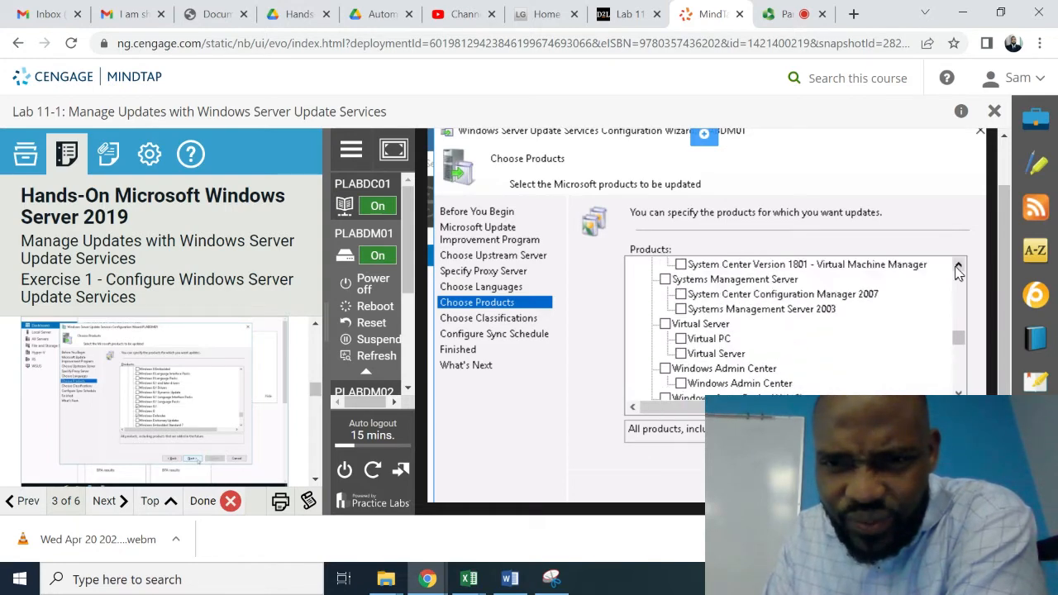
left_click(958, 266)
double_click(958, 266)
triple_click(958, 266)
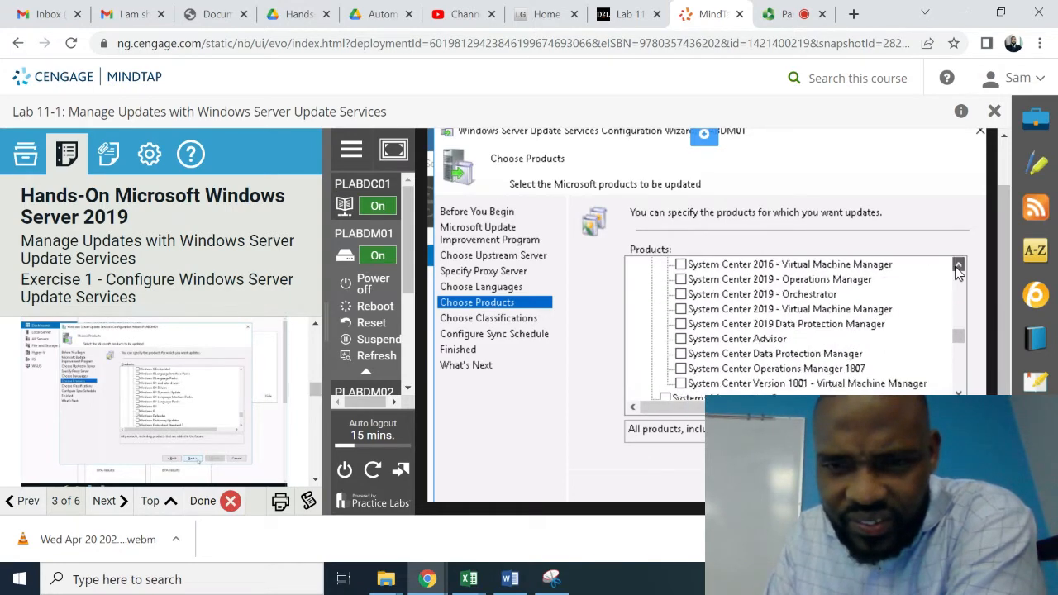
double_click(958, 267)
triple_click(959, 266)
triple_click(958, 266)
triple_click(958, 266)
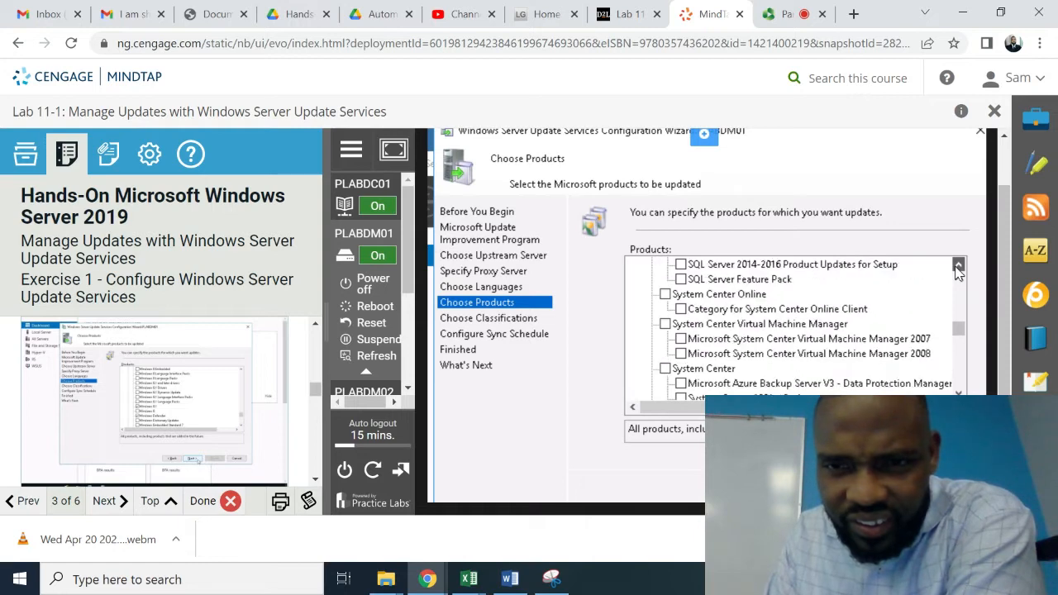
triple_click(958, 267)
triple_click(958, 267)
triple_click(958, 266)
triple_click(959, 266)
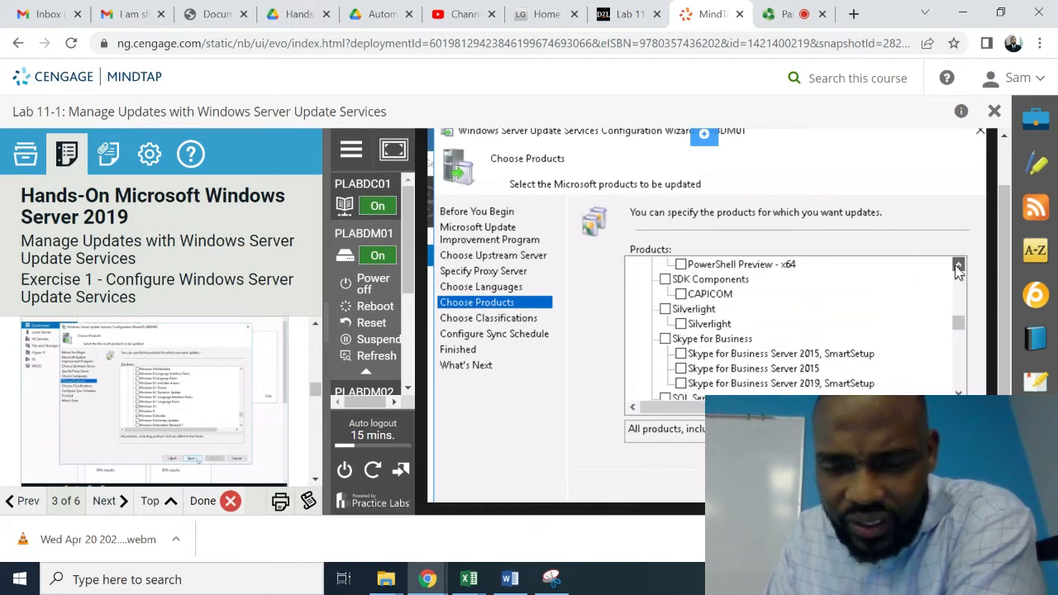
triple_click(958, 266)
triple_click(958, 266)
triple_click(958, 266)
triple_click(958, 266)
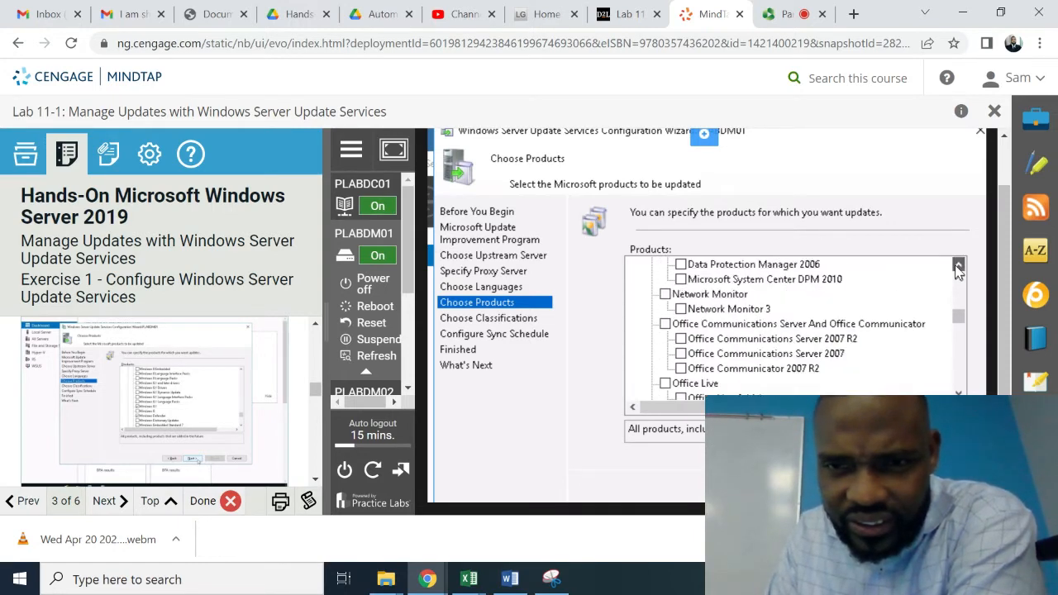
triple_click(958, 267)
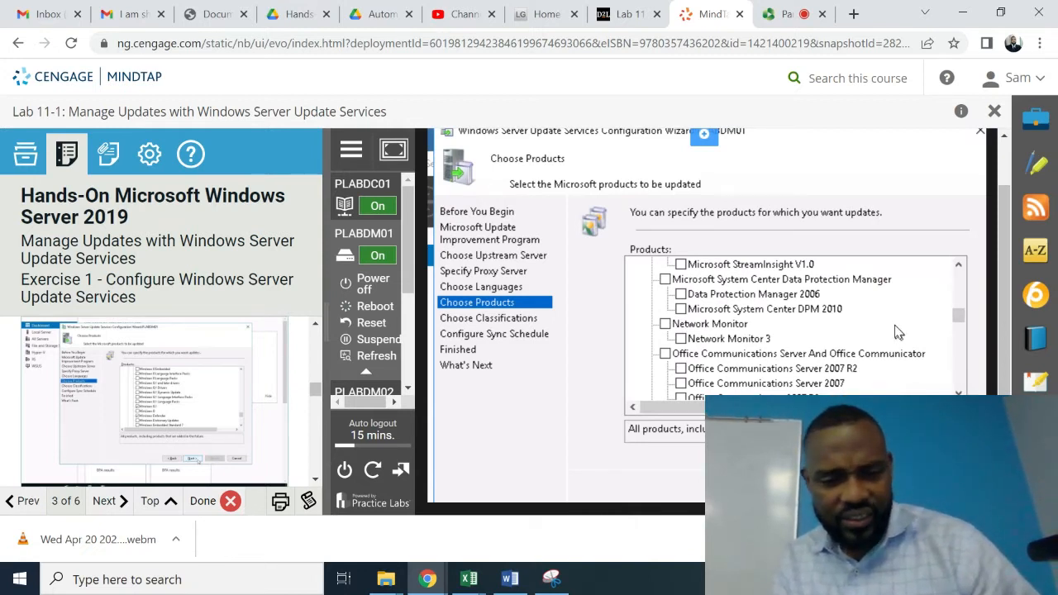
- Step down the product list to Exchange Server 2013 and reset the lab's auto-logout timer to 59 minutes
key("w")
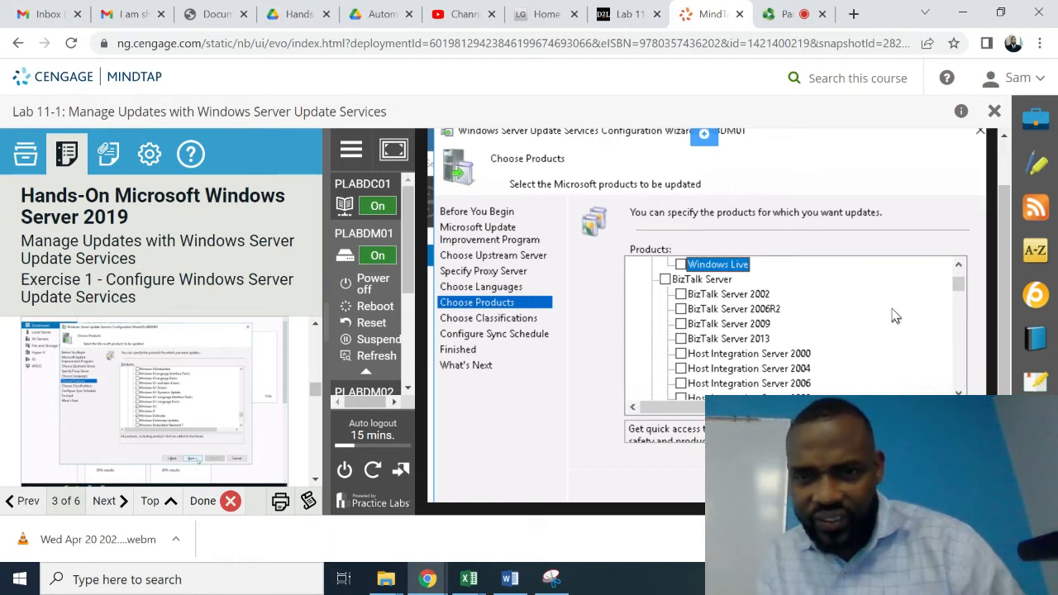
key("Down")
key("Down")
key("Down")
key("Down")
key("Down")
key("Down")
key("Down")
key("Down")
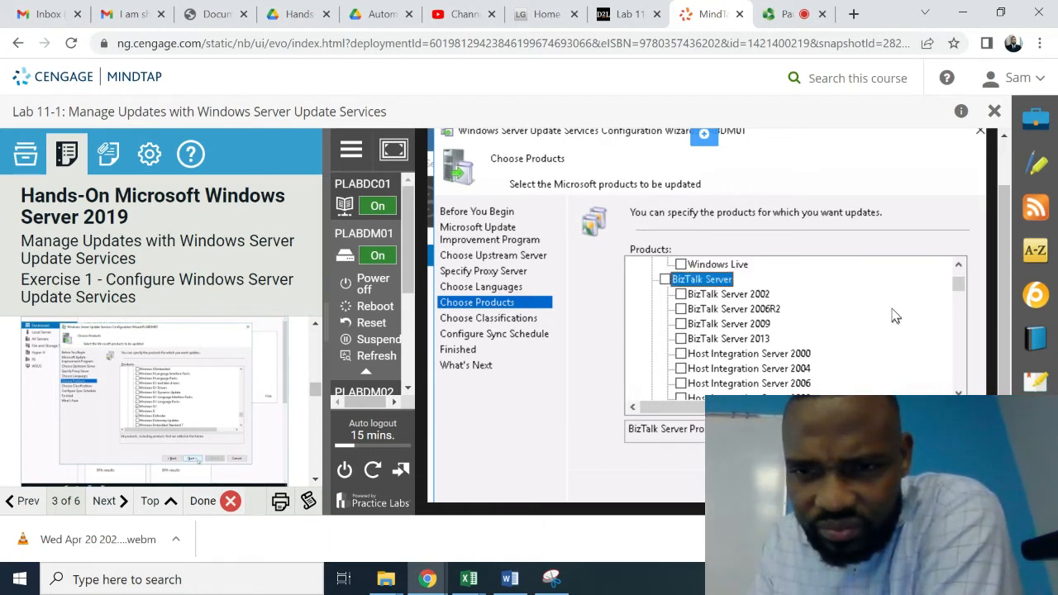
key("Down")
key("Down")
key("Down")
key("Down")
key("Down")
key("Down")
key("Down")
key("Down")
key("Down")
key("Down")
key("Down")
key("Down")
key("Down")
key("Down")
key("Down")
key("Down")
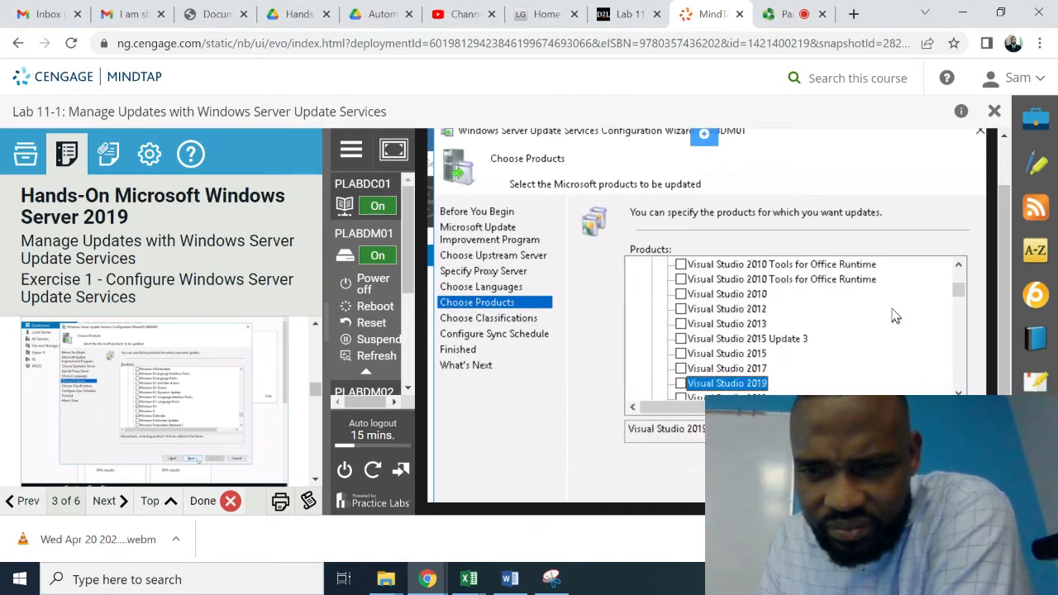
key("Down")
key("Down")
key("Down")
key("Down")
key("Down")
key("Down")
key("Down")
key("Down")
key("Down")
key("Down")
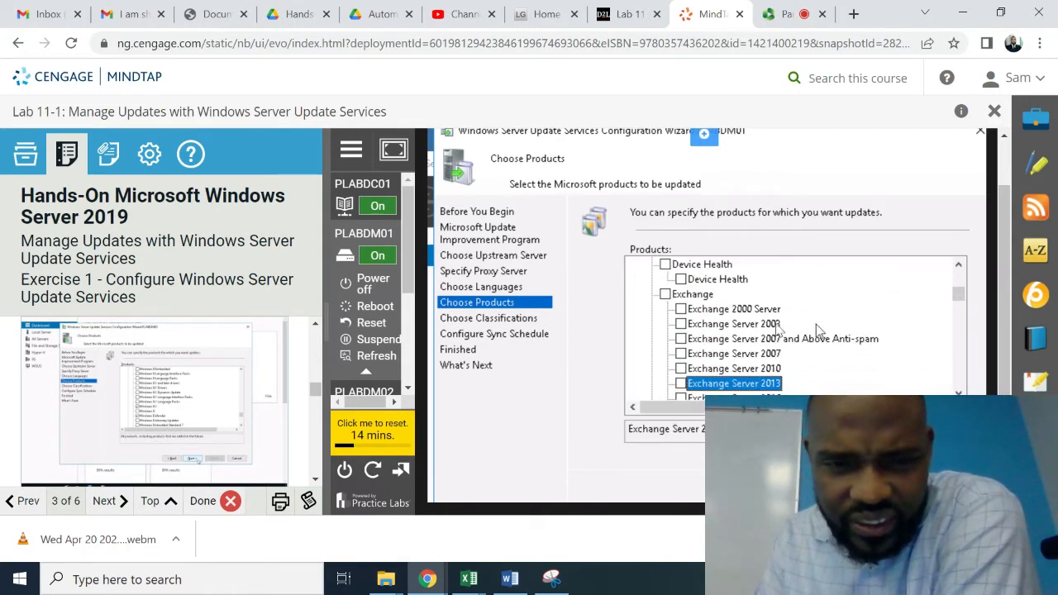
left_click(387, 434)
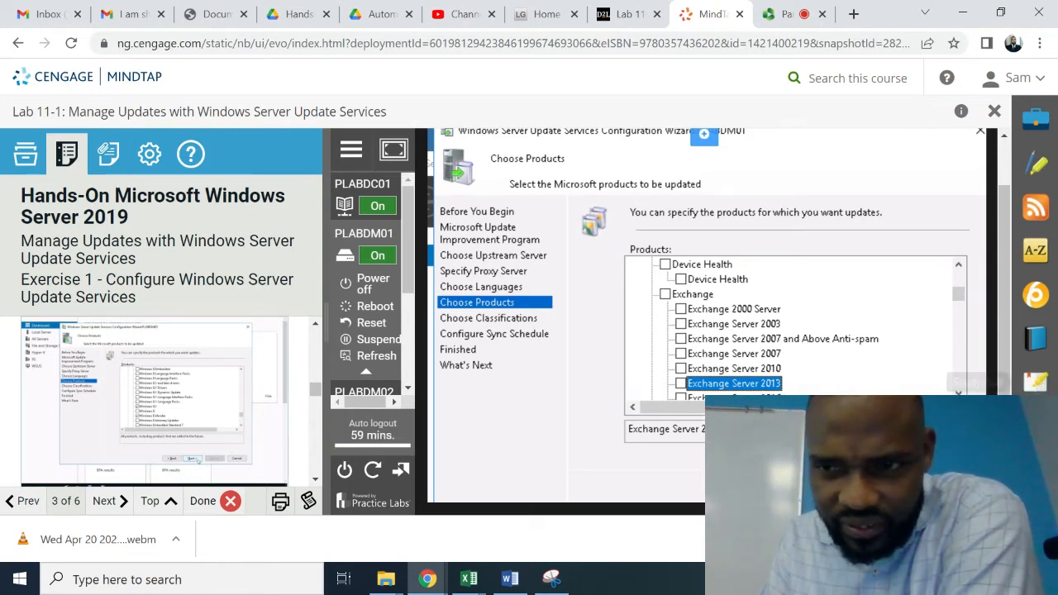
scroll(794, 327, "down", 3)
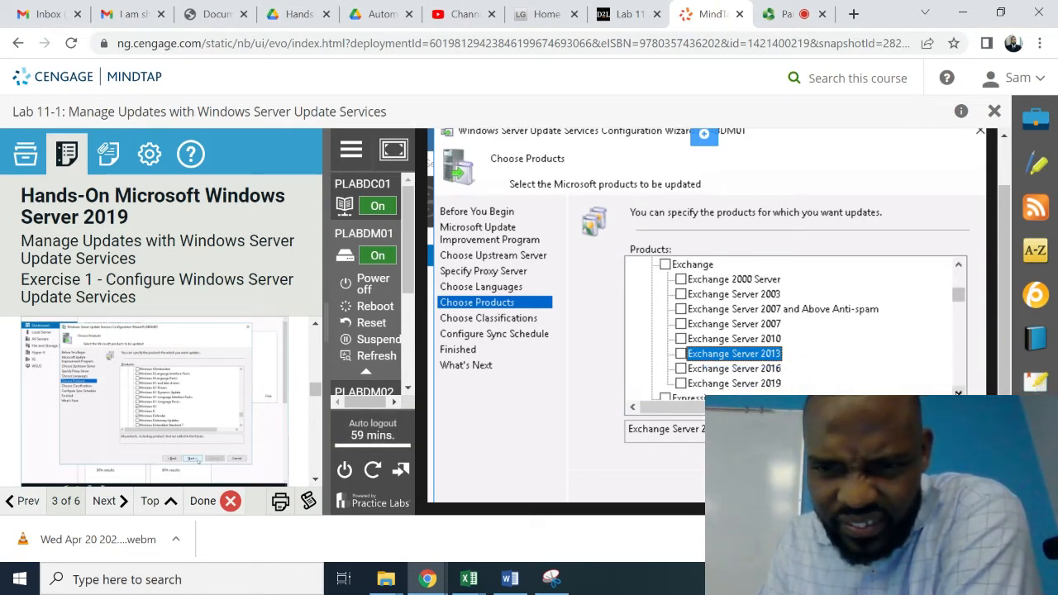
scroll(793, 326, "down", 3)
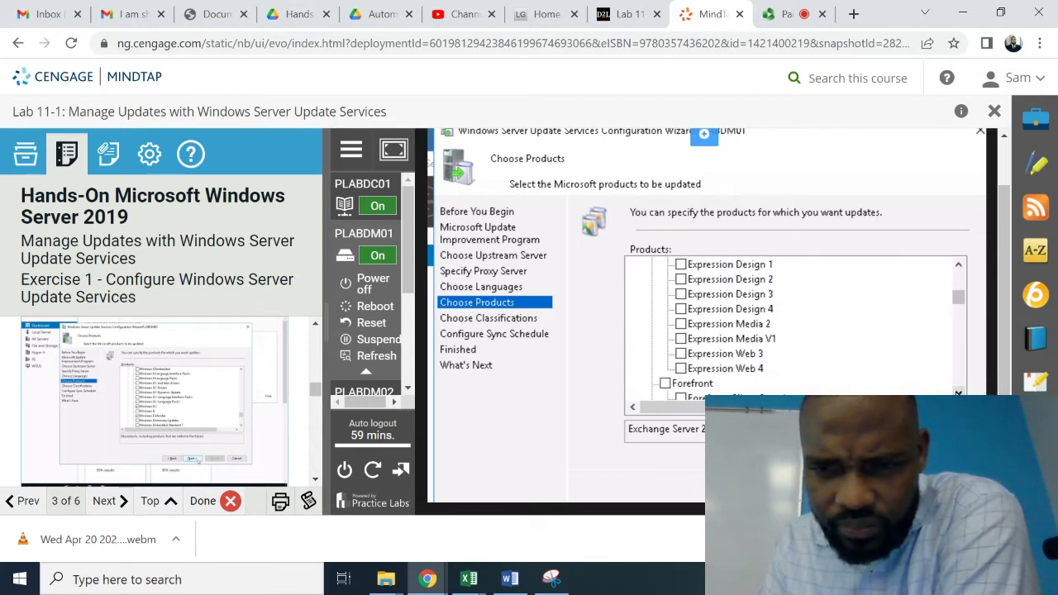
scroll(793, 327, "down", 3)
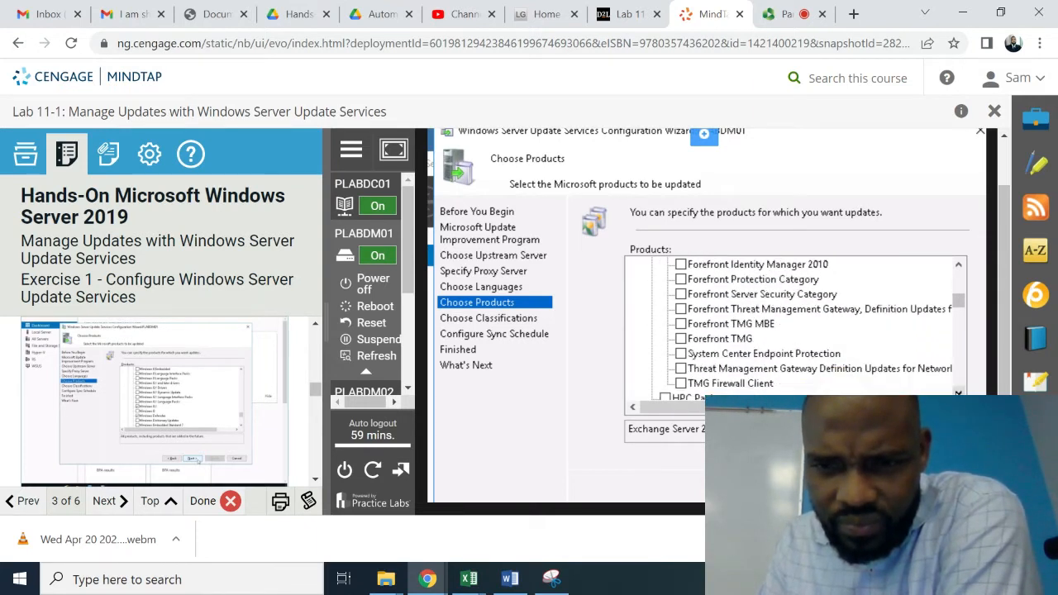
scroll(793, 327, "down", 3)
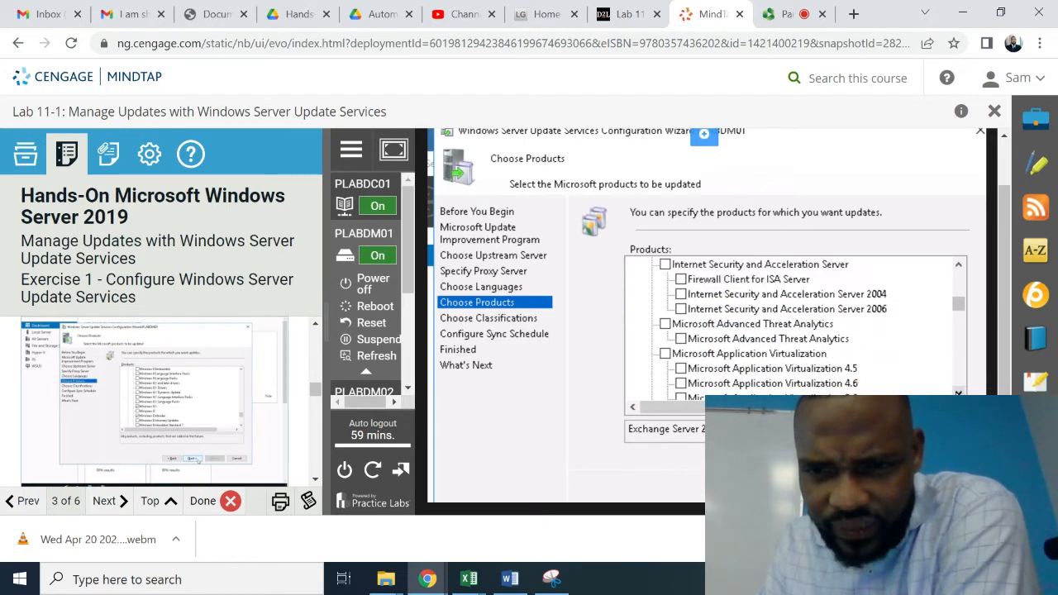
scroll(794, 326, "down", 2)
scroll(794, 327, "down", 4)
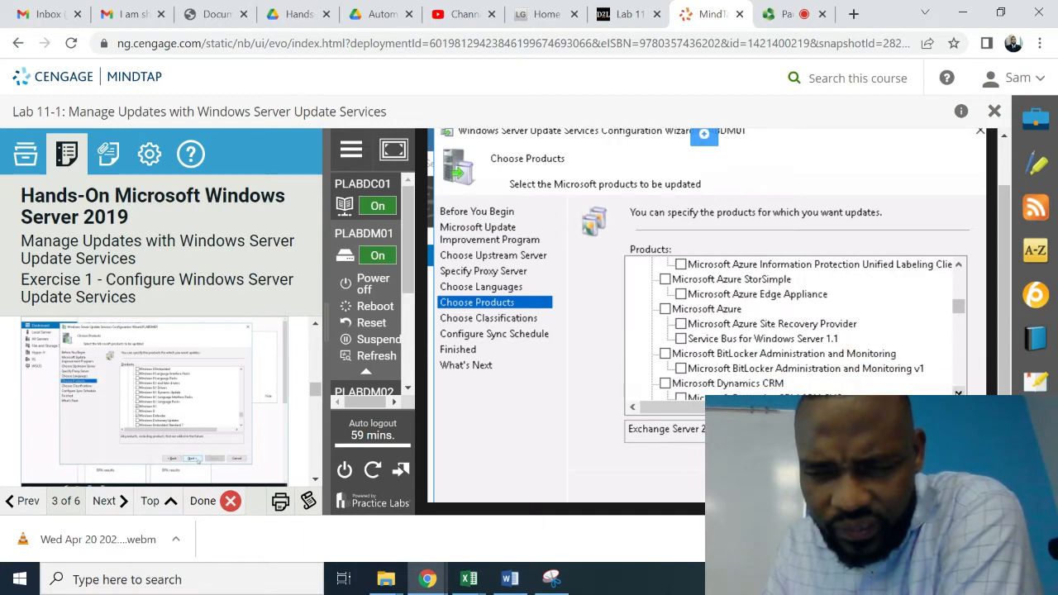
scroll(794, 326, "down", 3)
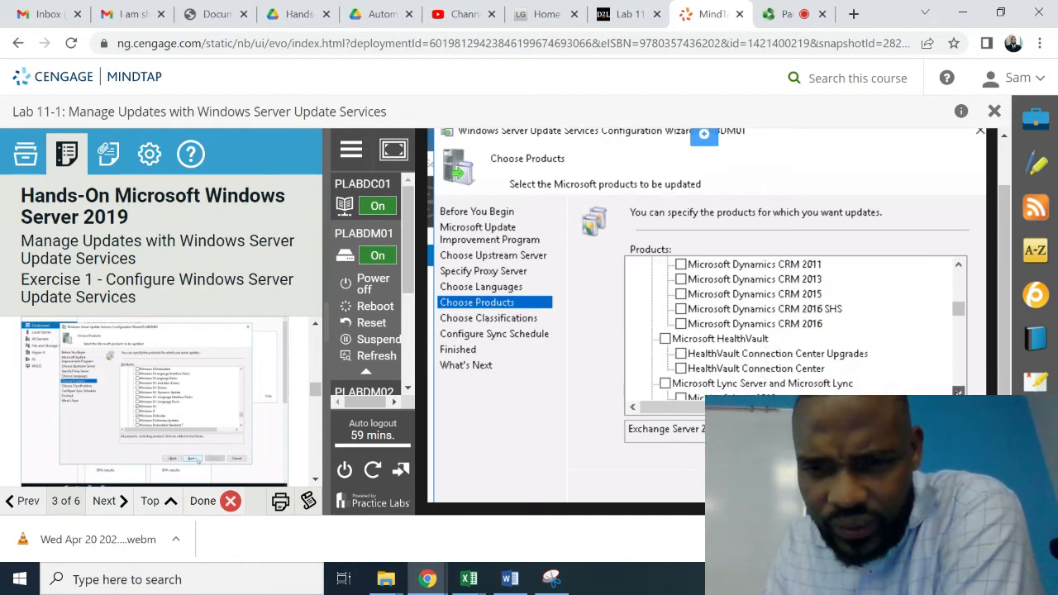
scroll(793, 327, "down", 2)
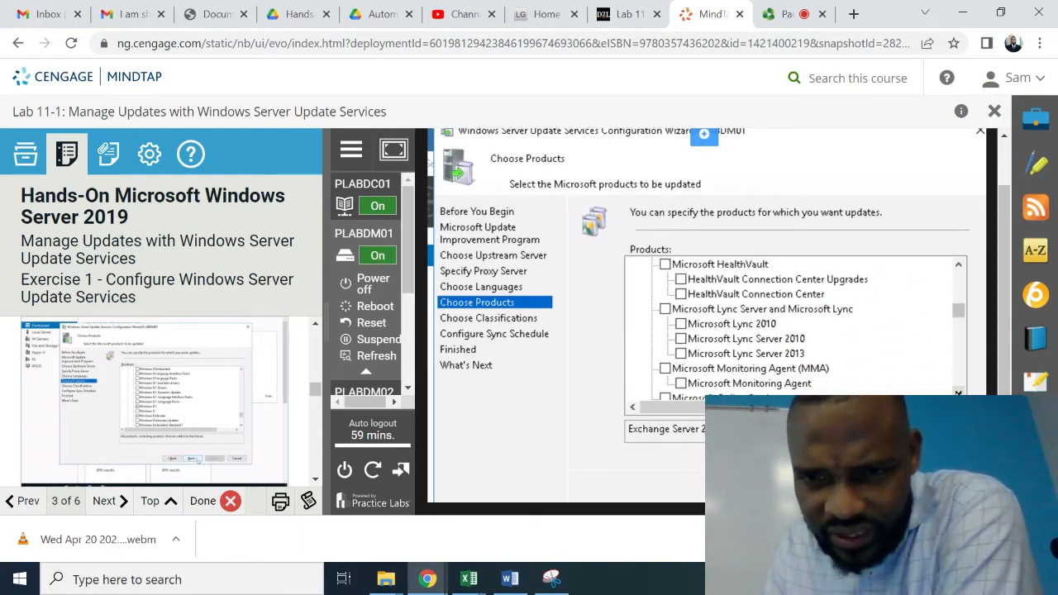
scroll(793, 327, "down", 2)
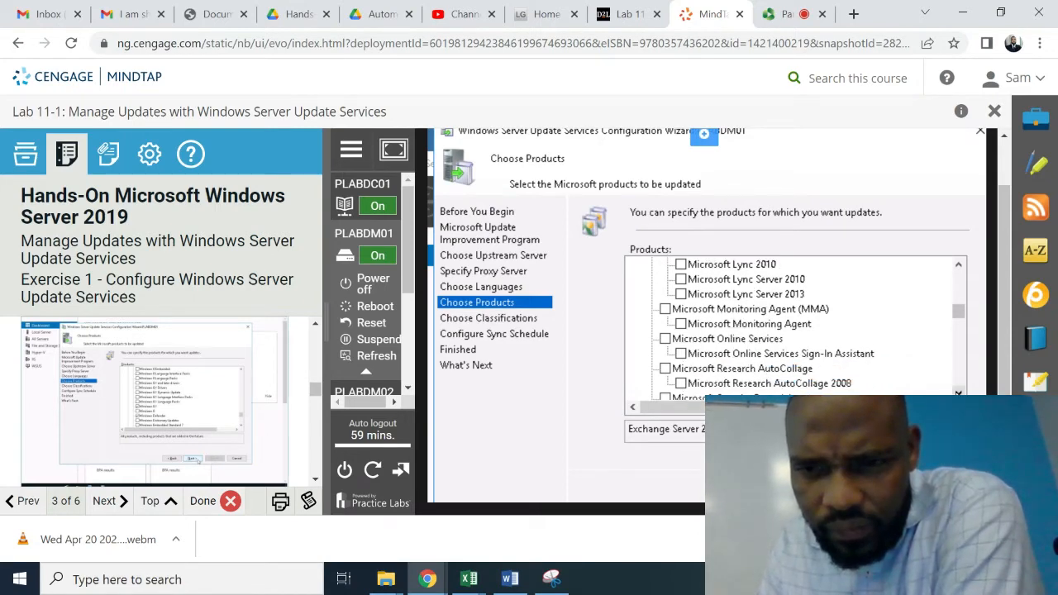
scroll(794, 327, "down", 4)
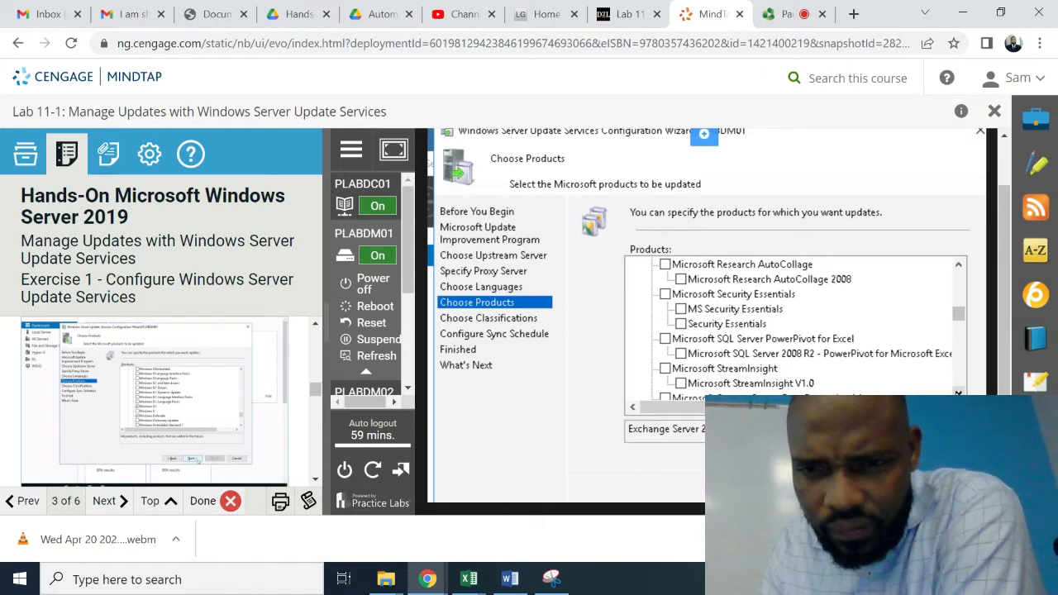
scroll(794, 326, "down", 4)
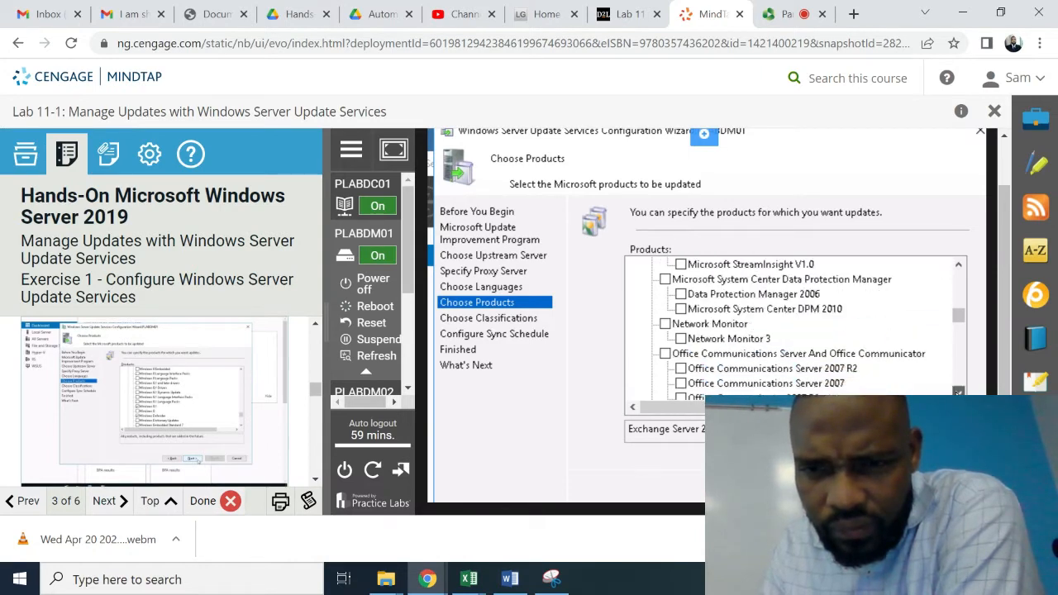
scroll(794, 327, "down", 5)
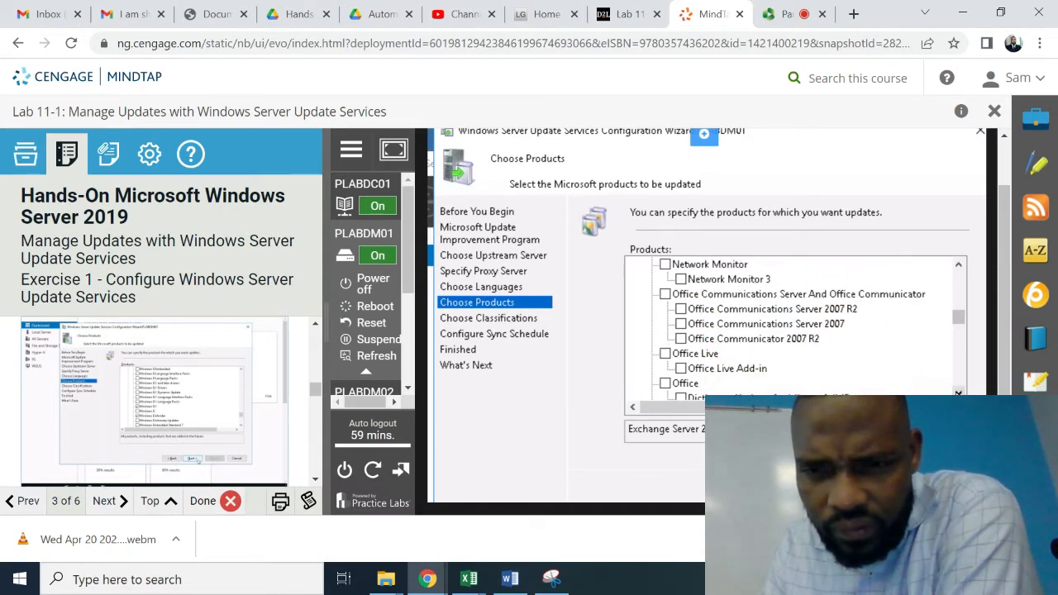
scroll(794, 327, "down", 1)
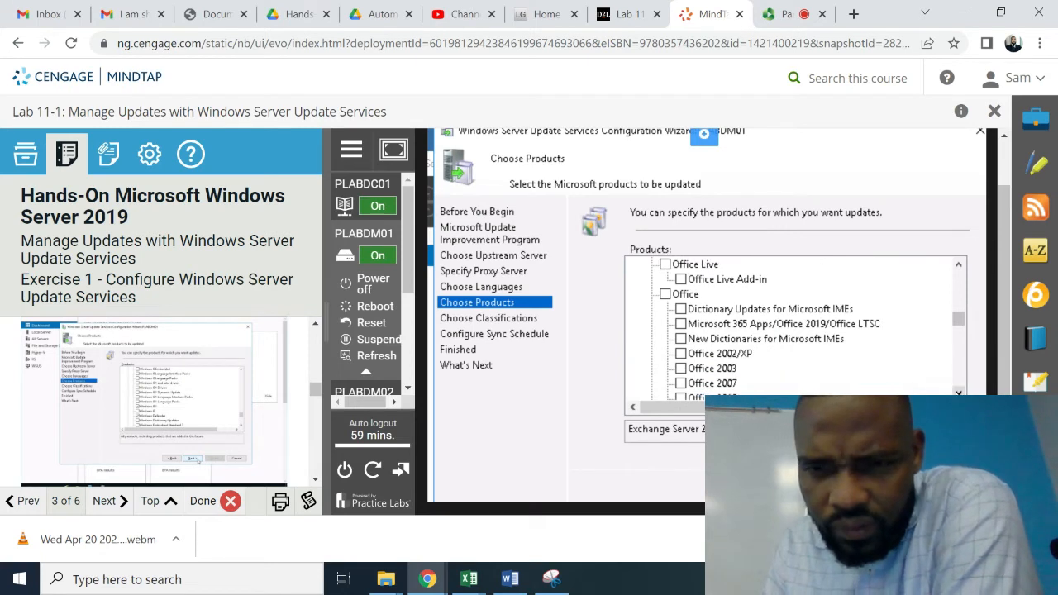
scroll(794, 326, "down", 4)
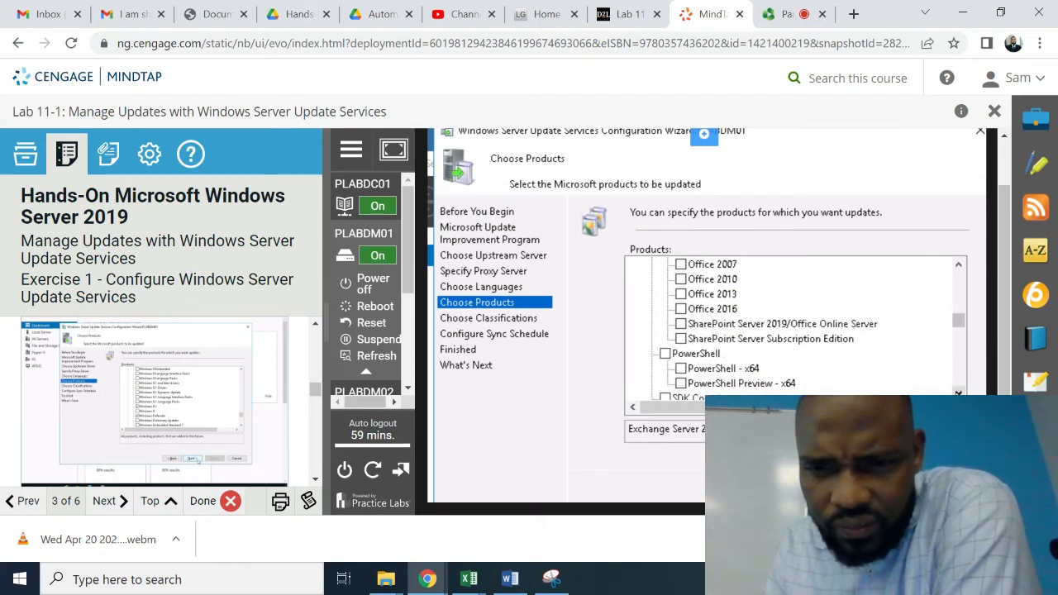
scroll(794, 327, "down", 2)
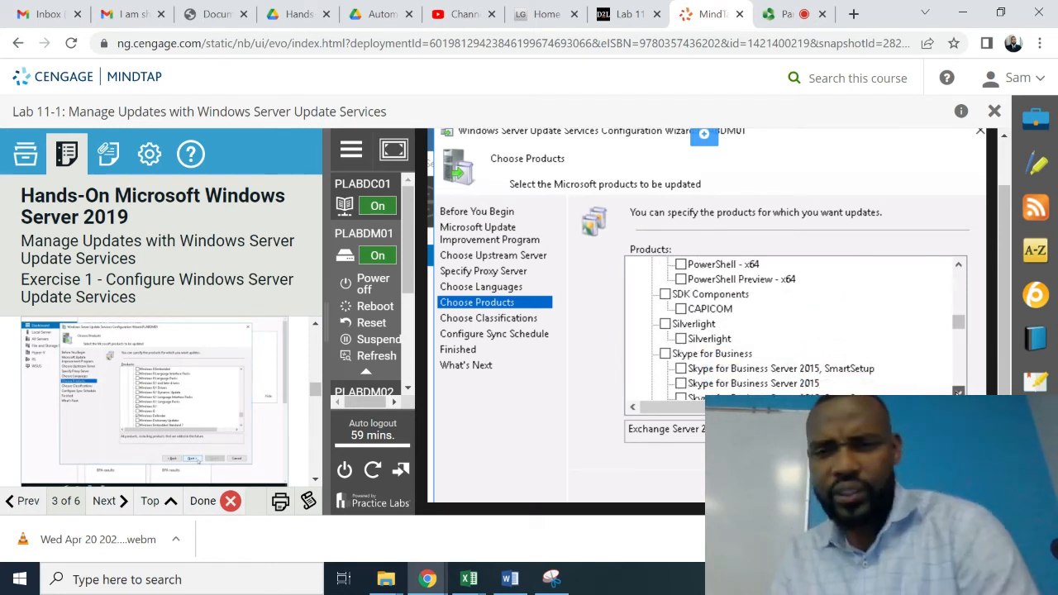
scroll(794, 326, "down", 2)
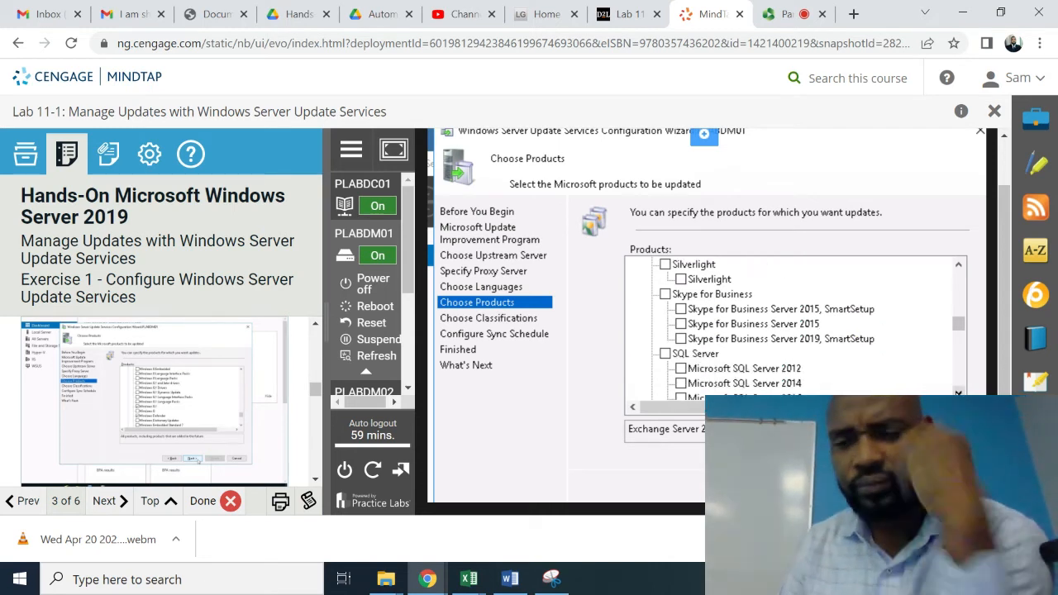
scroll(794, 327, "down", 7)
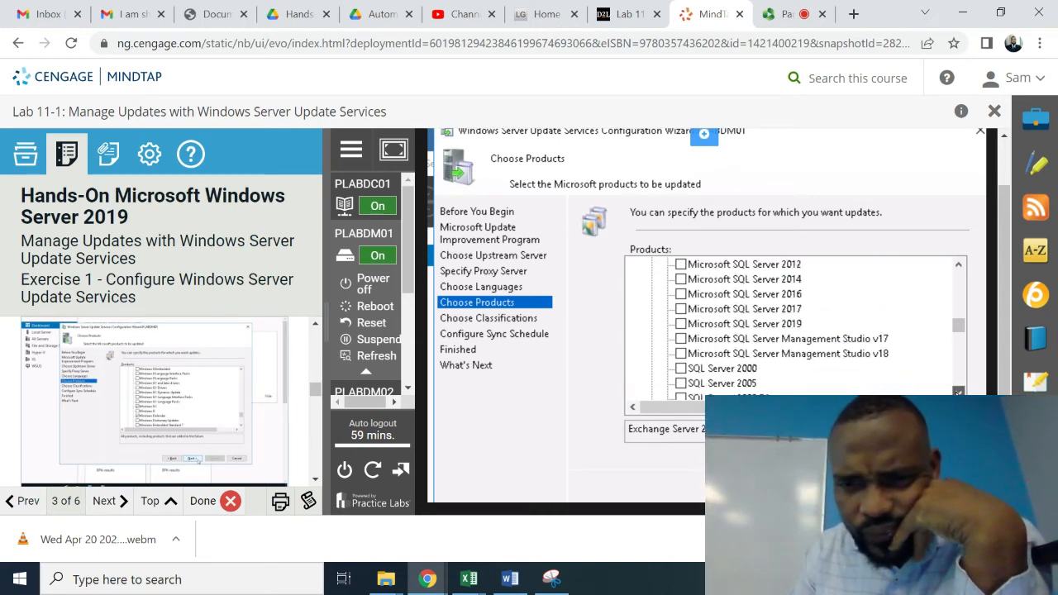
scroll(794, 327, "down", 5)
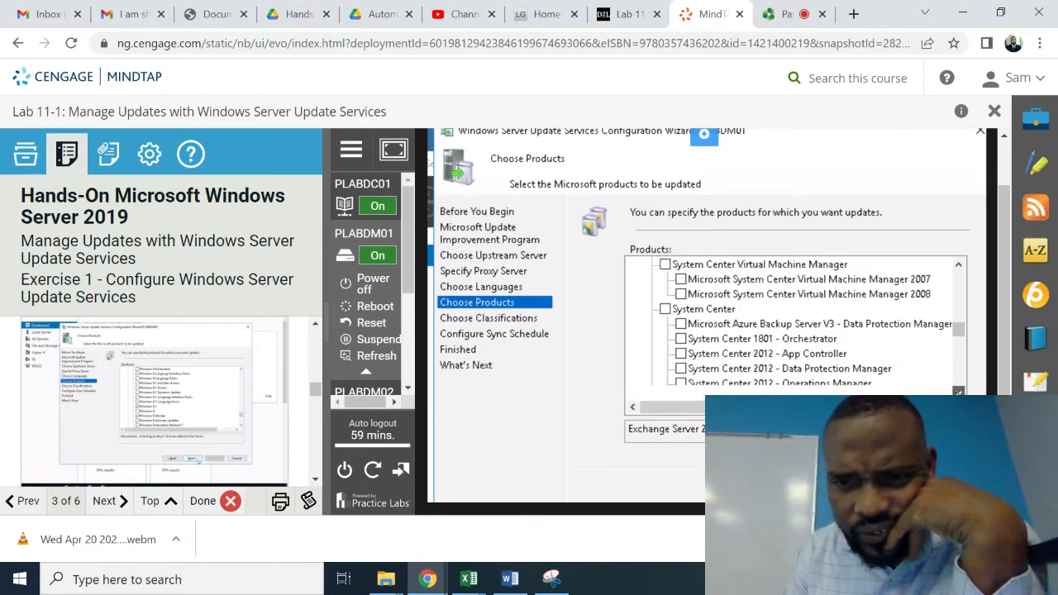
scroll(793, 327, "down", 7)
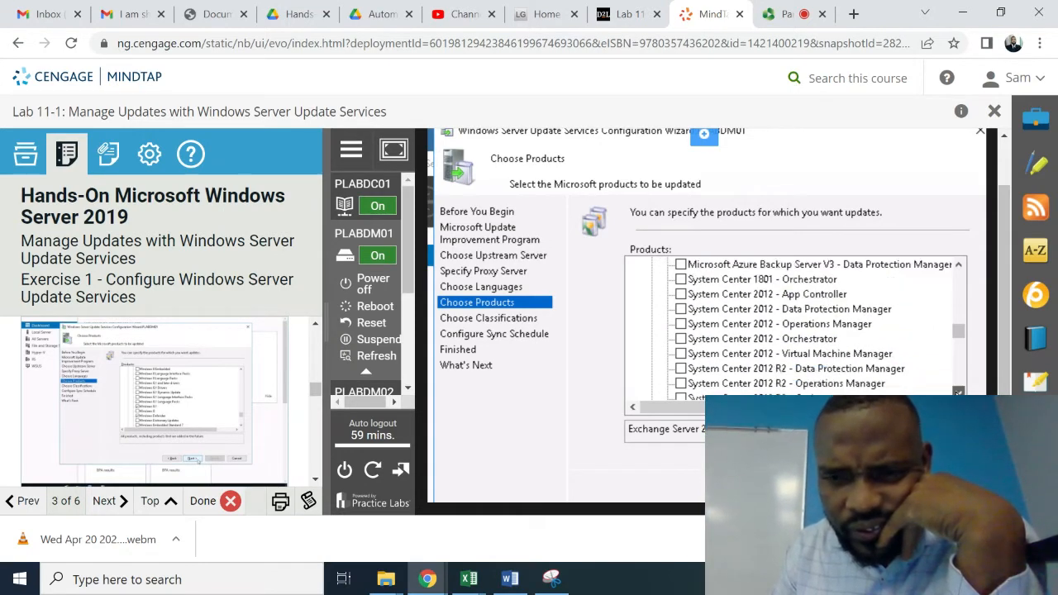
scroll(793, 326, "down", 5)
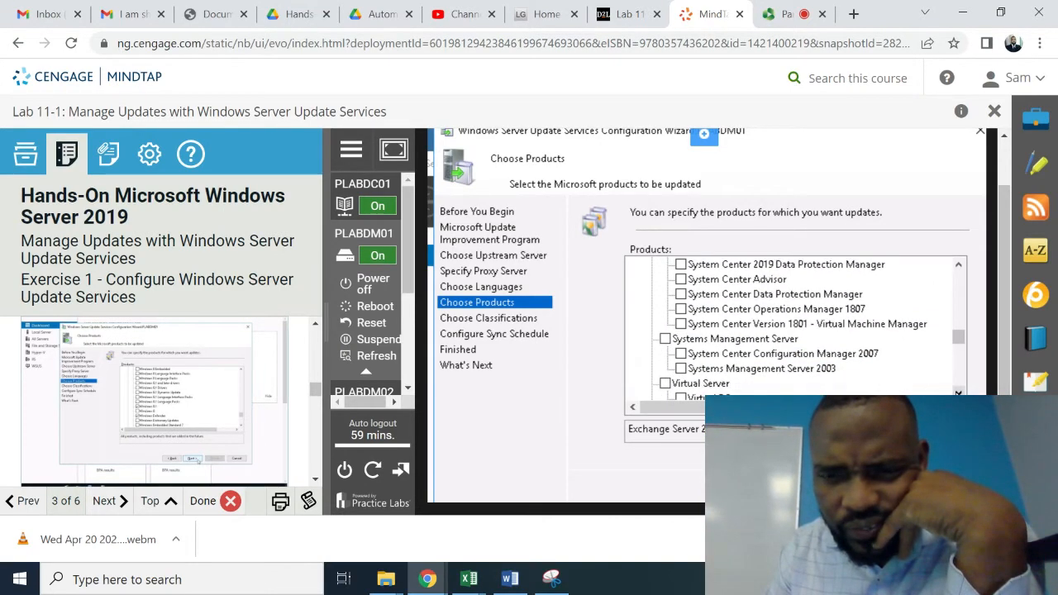
scroll(793, 327, "down", 1)
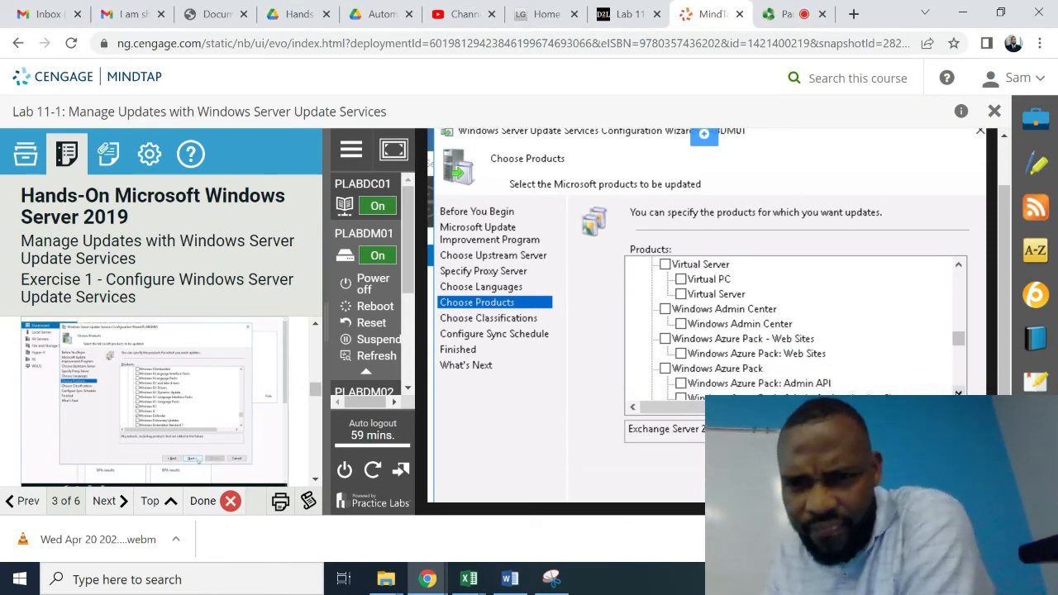
scroll(793, 326, "down", 1)
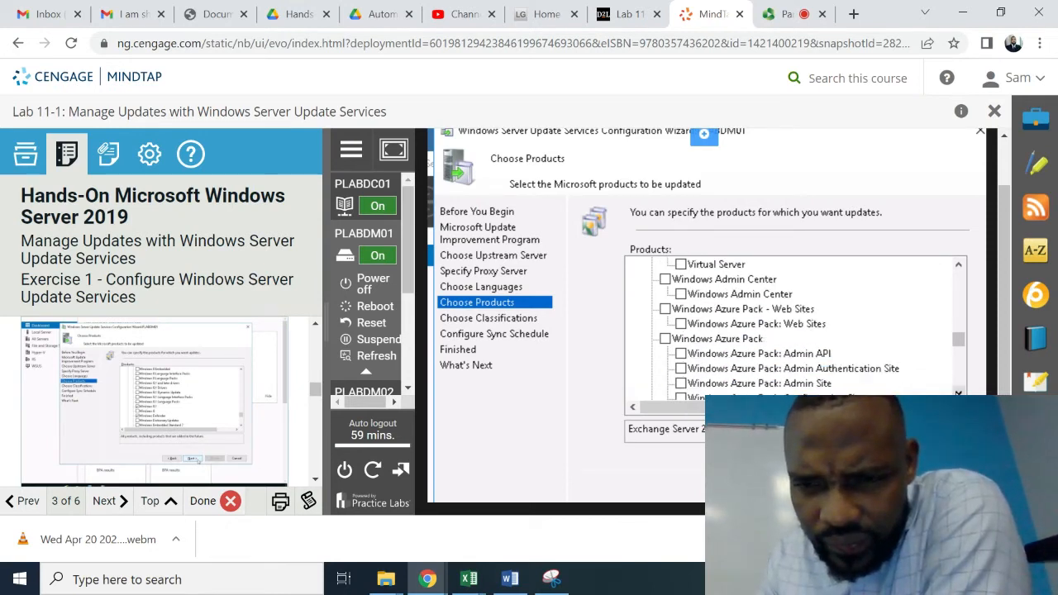
scroll(794, 326, "down", 5)
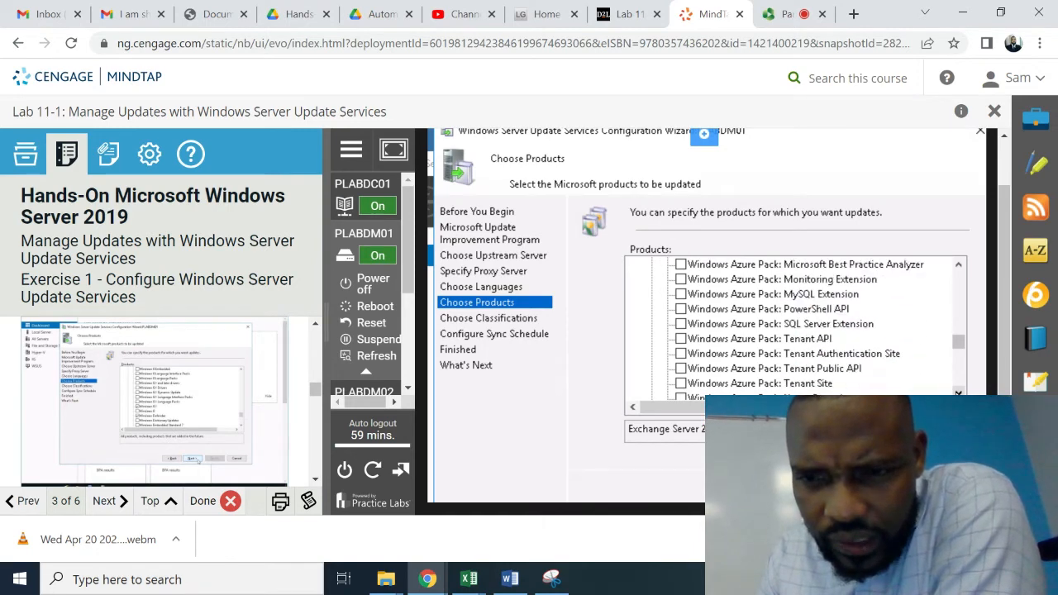
scroll(794, 327, "down", 2)
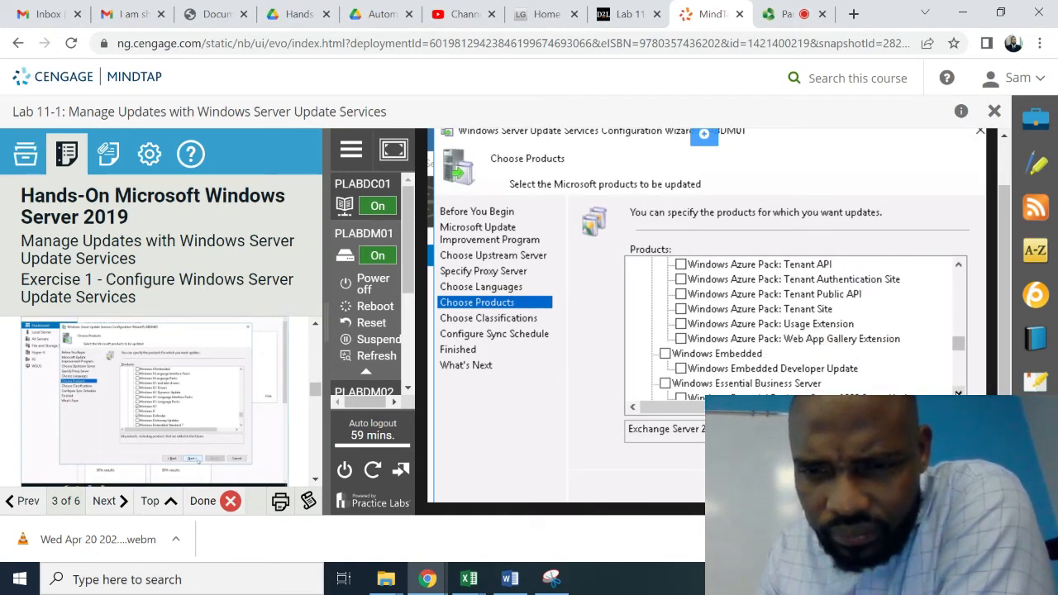
scroll(793, 327, "down", 2)
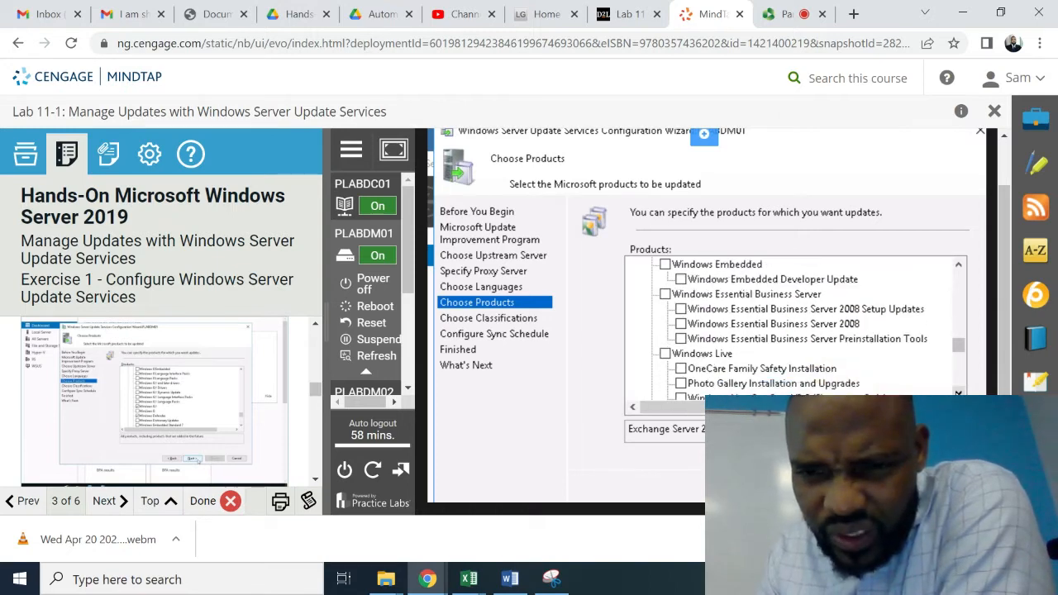
scroll(794, 326, "down", 2)
scroll(794, 327, "down", 2)
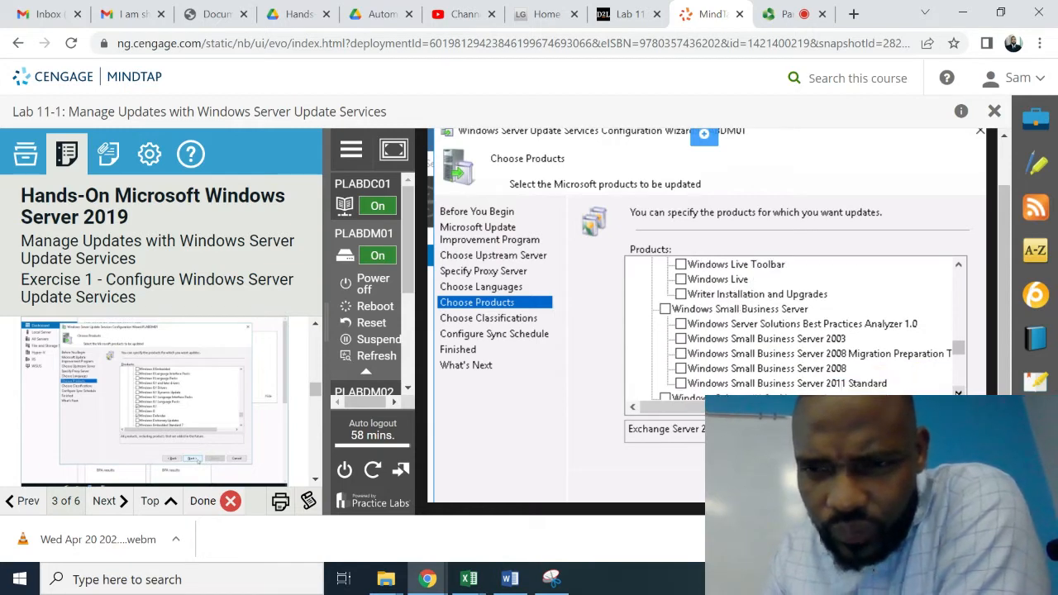
scroll(794, 327, "down", 2)
scroll(793, 327, "down", 1)
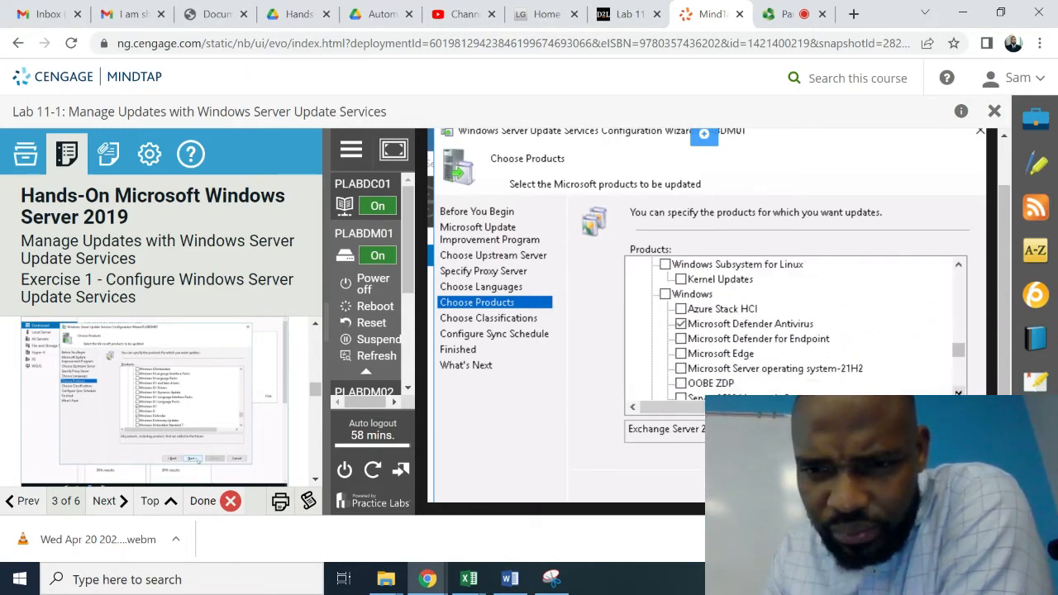
scroll(793, 327, "down", 2)
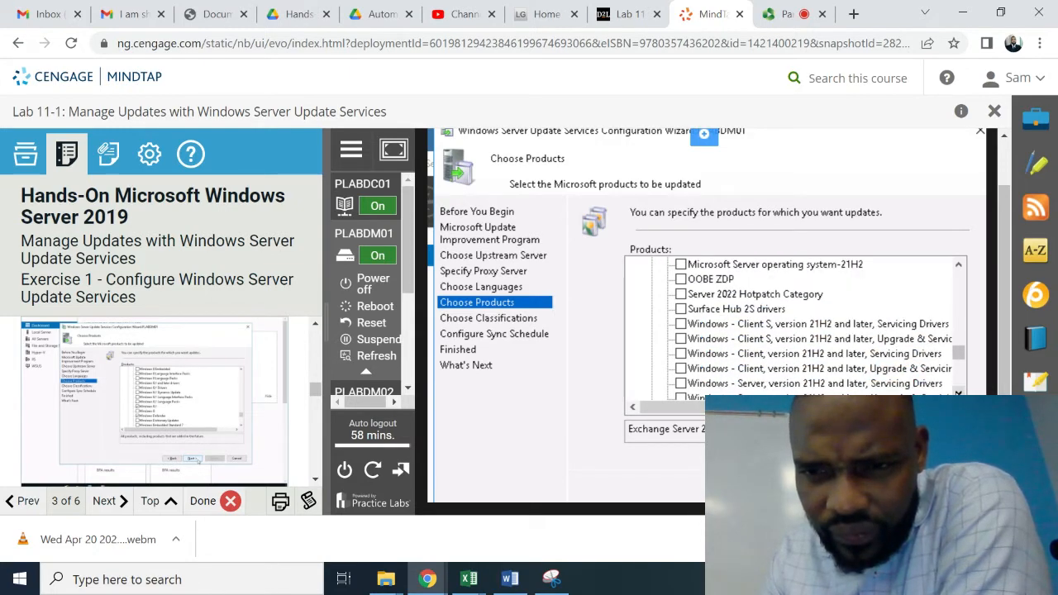
scroll(794, 326, "down", 2)
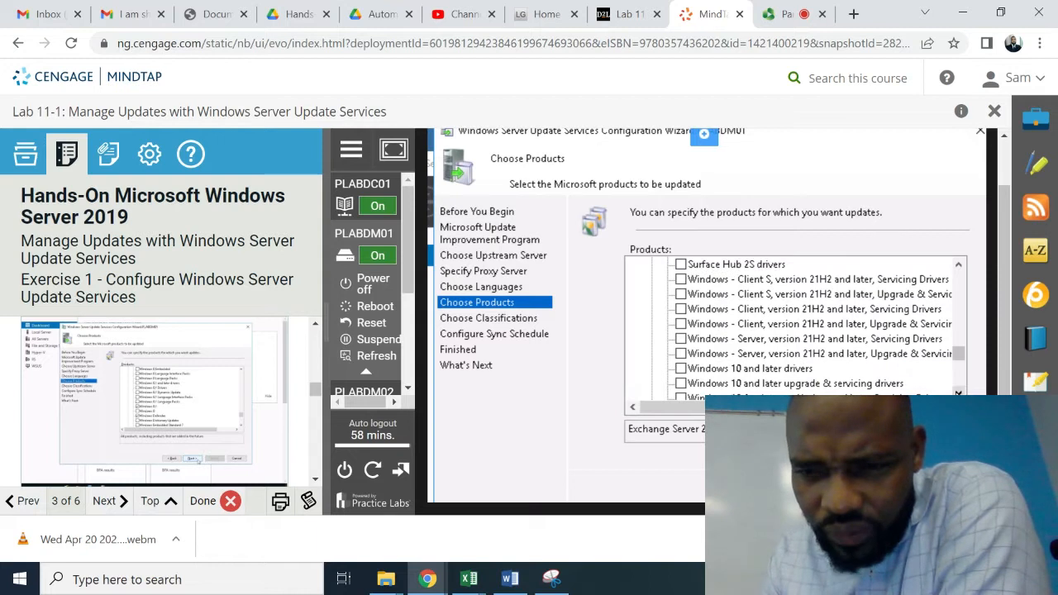
left_click(958, 392)
left_click(959, 392)
left_click(958, 392)
left_click(958, 392)
left_click(958, 392)
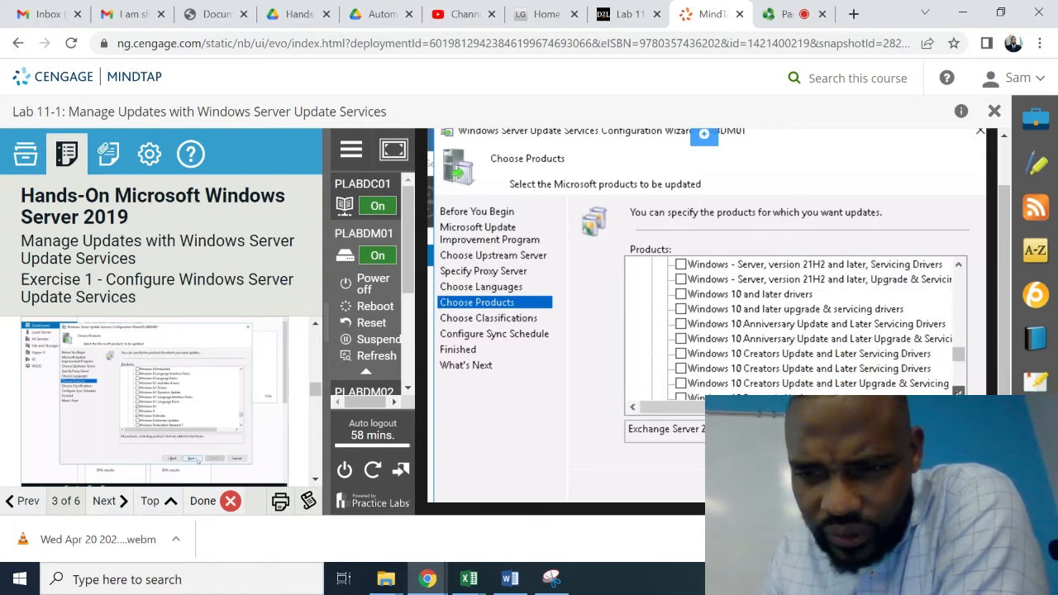
left_click(958, 392)
left_click(958, 392)
left_click(958, 392)
left_click(958, 392)
left_click(958, 392)
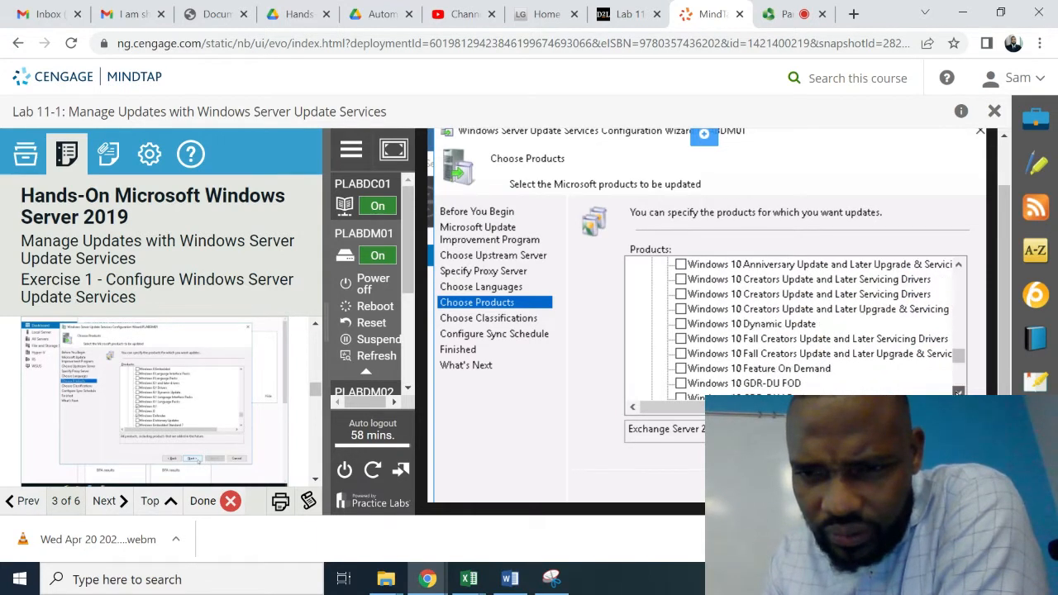
left_click(958, 392)
left_click(958, 392)
left_click(958, 392)
left_click(958, 392)
left_click(958, 392)
left_click(958, 392)
left_click(958, 392)
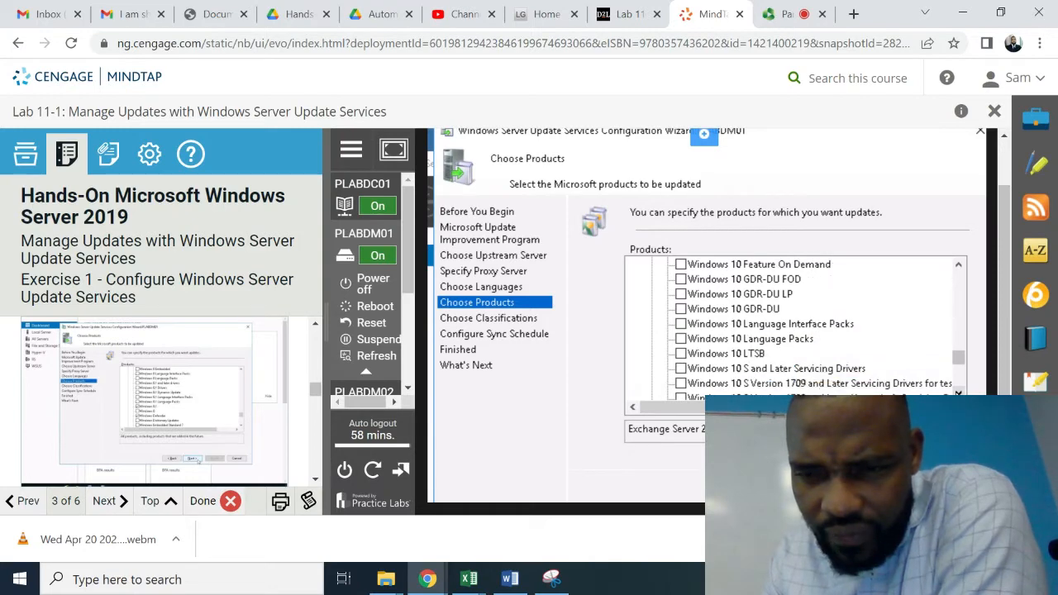
left_click(958, 392)
left_click(958, 392)
left_click(958, 392)
left_click(958, 392)
left_click(958, 392)
left_click(958, 392)
left_click(958, 392)
left_click(959, 392)
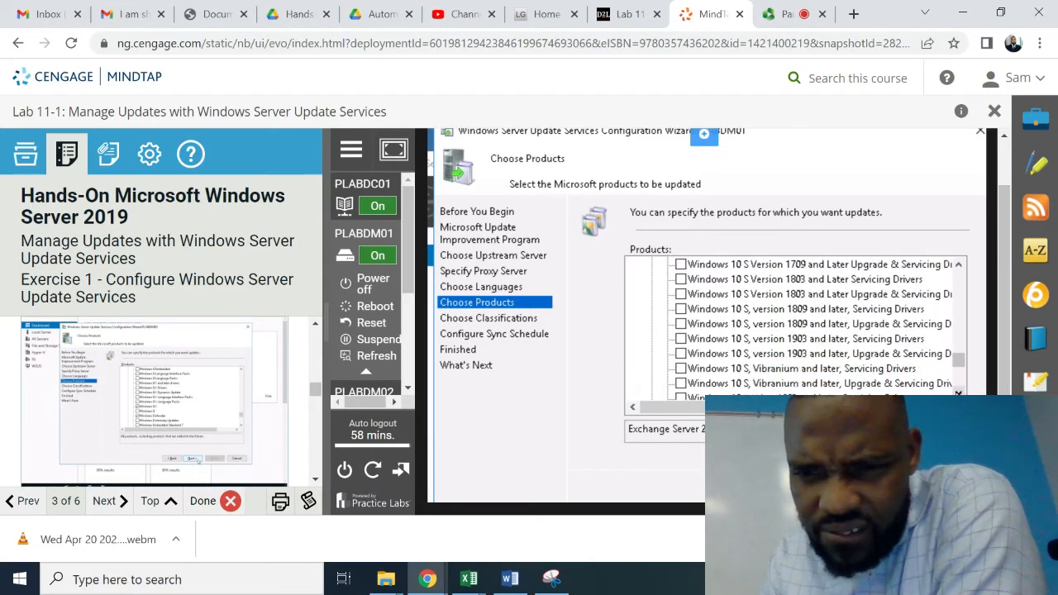
left_click(958, 392)
left_click(958, 392)
left_click(958, 392)
left_click(958, 392)
left_click(958, 392)
left_click(958, 392)
left_click(958, 392)
left_click(958, 392)
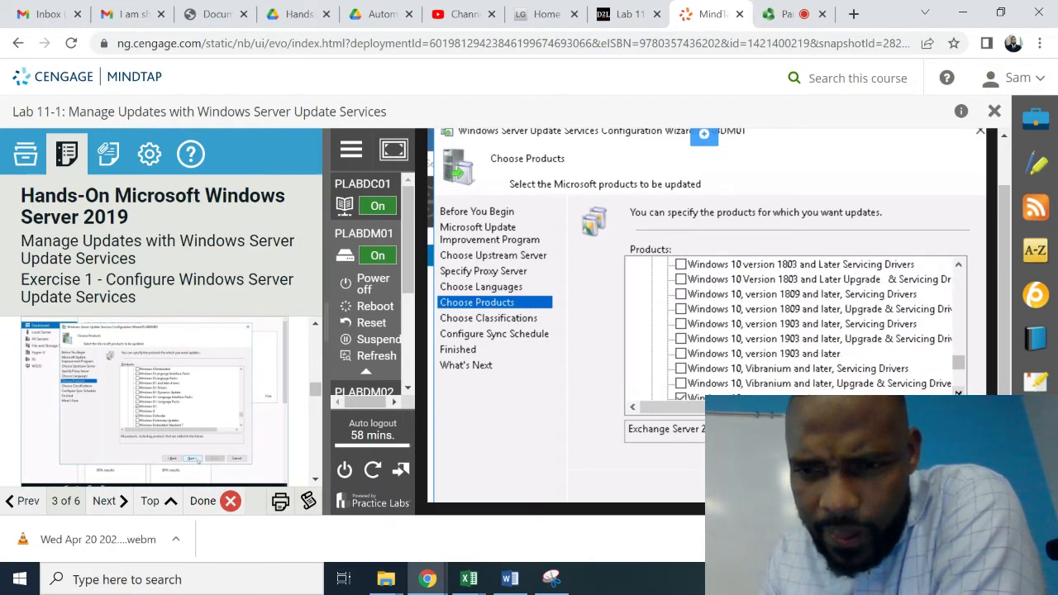
left_click(958, 392)
left_click(958, 392)
left_click(958, 392)
left_click(958, 392)
left_click(958, 392)
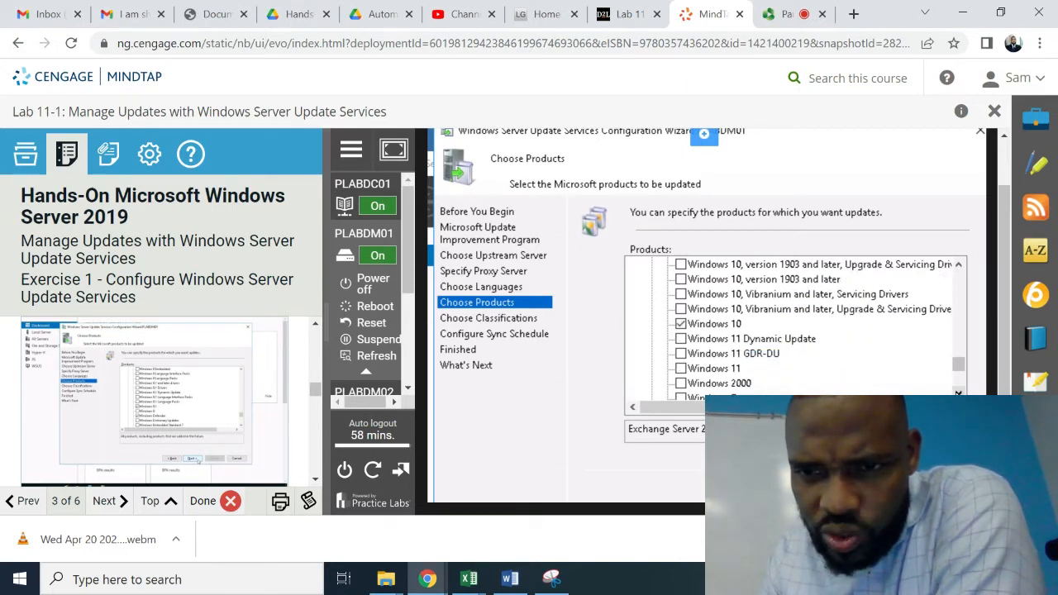
left_click(958, 392)
left_click(958, 392)
left_click(958, 392)
left_click(958, 392)
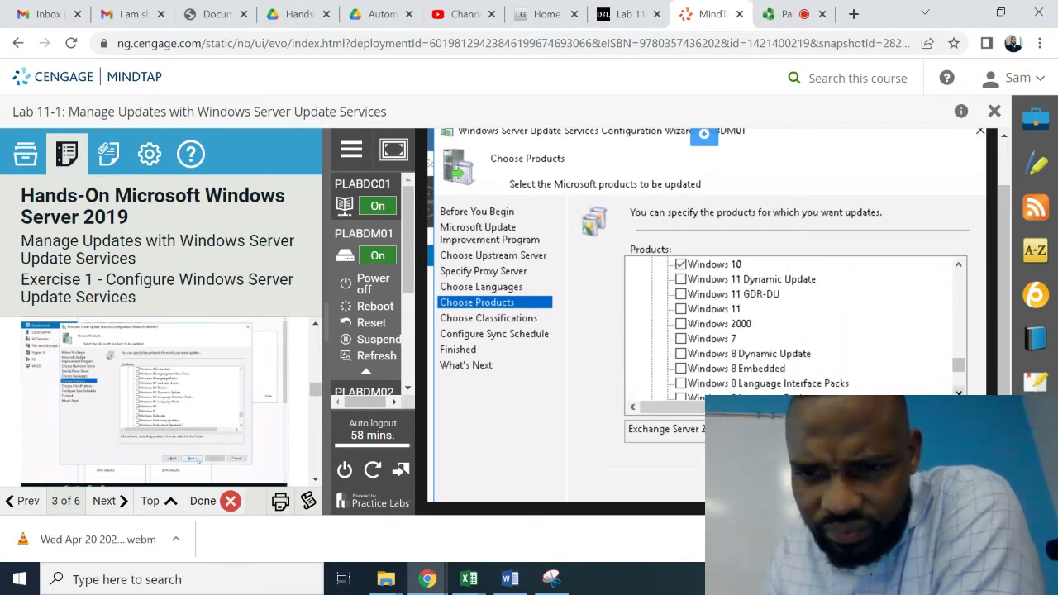
left_click(958, 392)
left_click(958, 392)
left_click(958, 392)
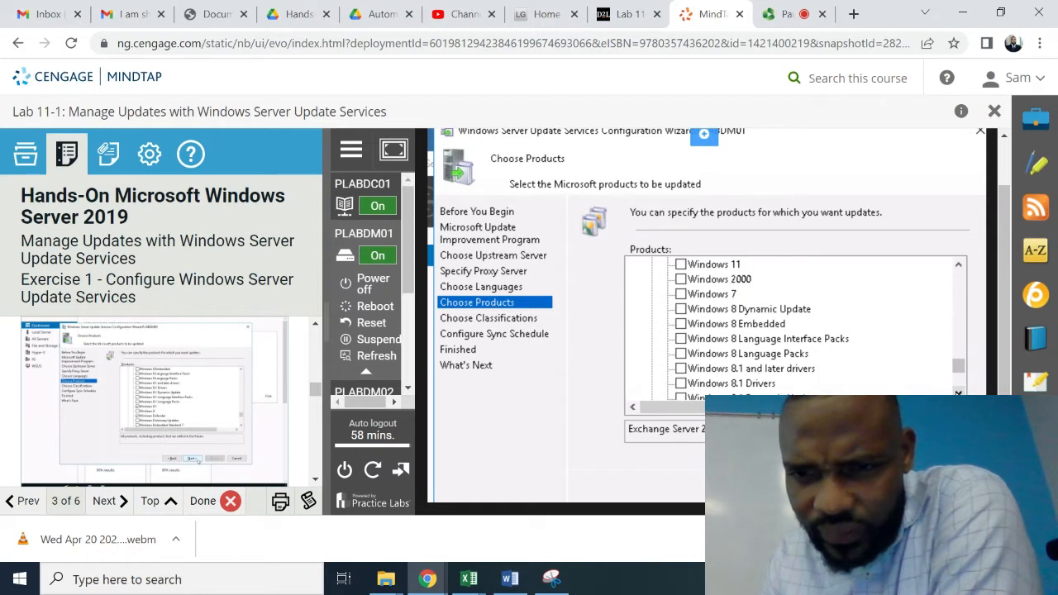
left_click(958, 392)
left_click(958, 392)
left_click(958, 392)
left_click(958, 392)
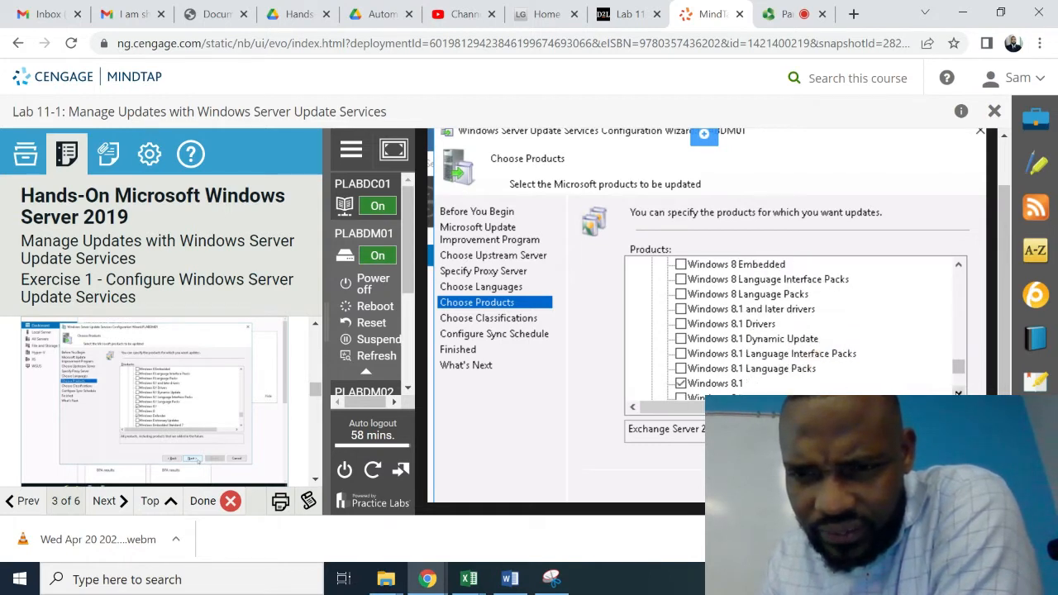
left_click(958, 392)
left_click(958, 392)
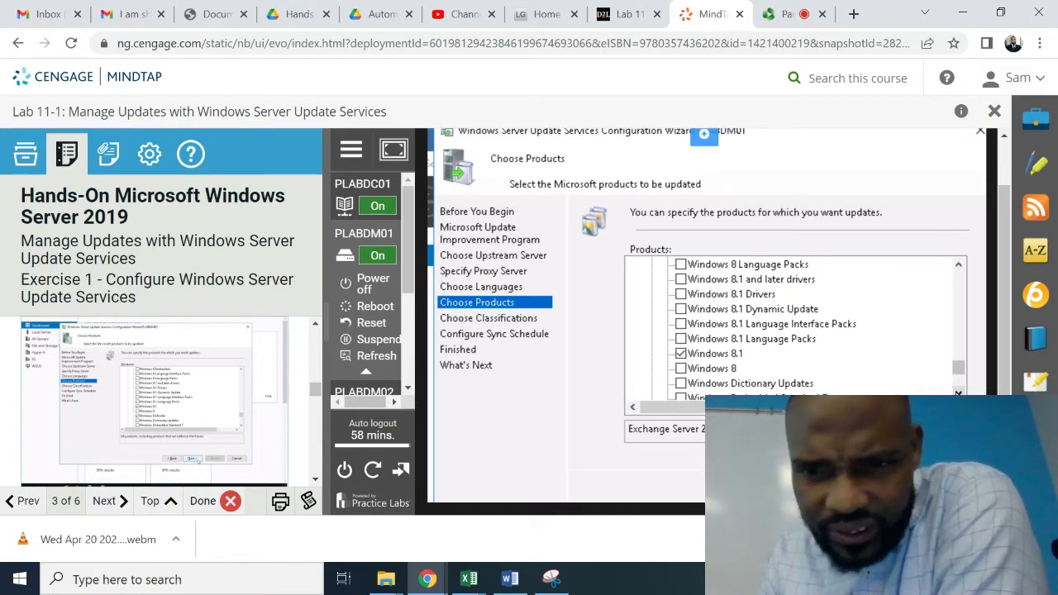
left_click(958, 392)
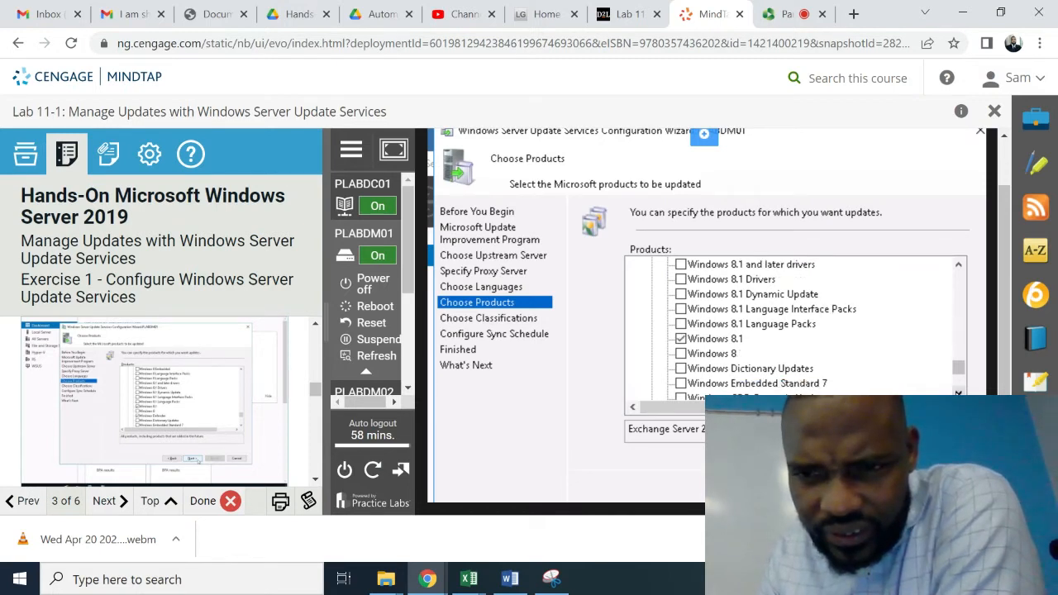
left_click(958, 393)
left_click(959, 392)
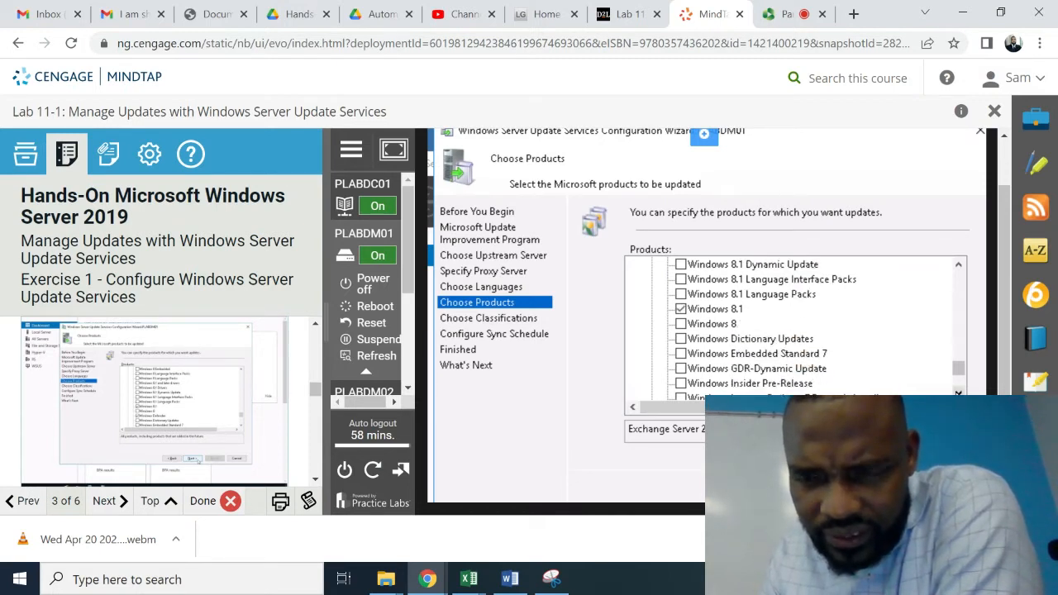
left_click(958, 392)
left_click(958, 392)
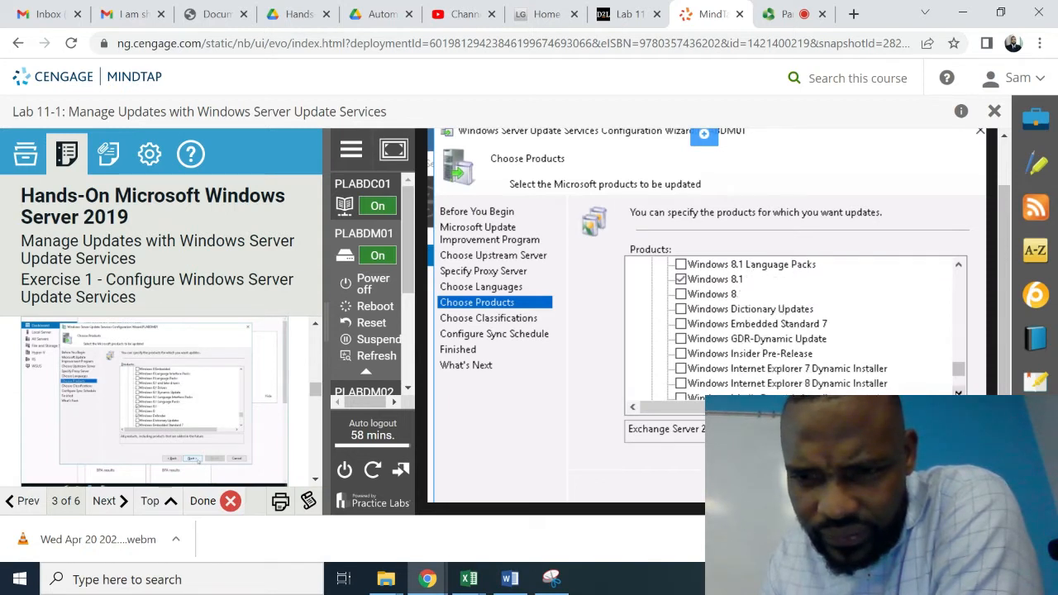
left_click(958, 392)
left_click(958, 392)
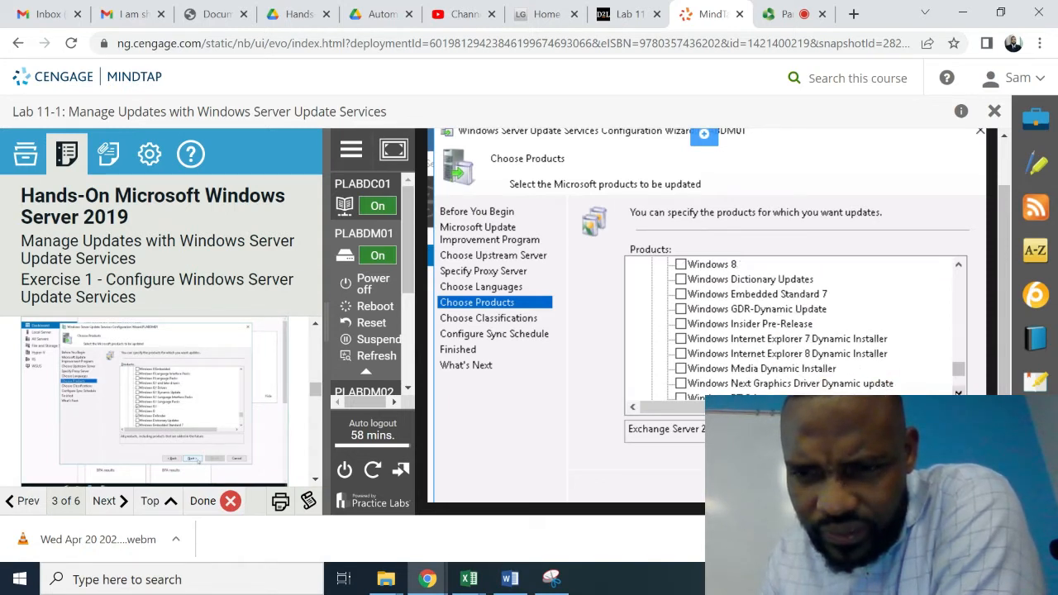
left_click(958, 393)
left_click(958, 393)
left_click(958, 393)
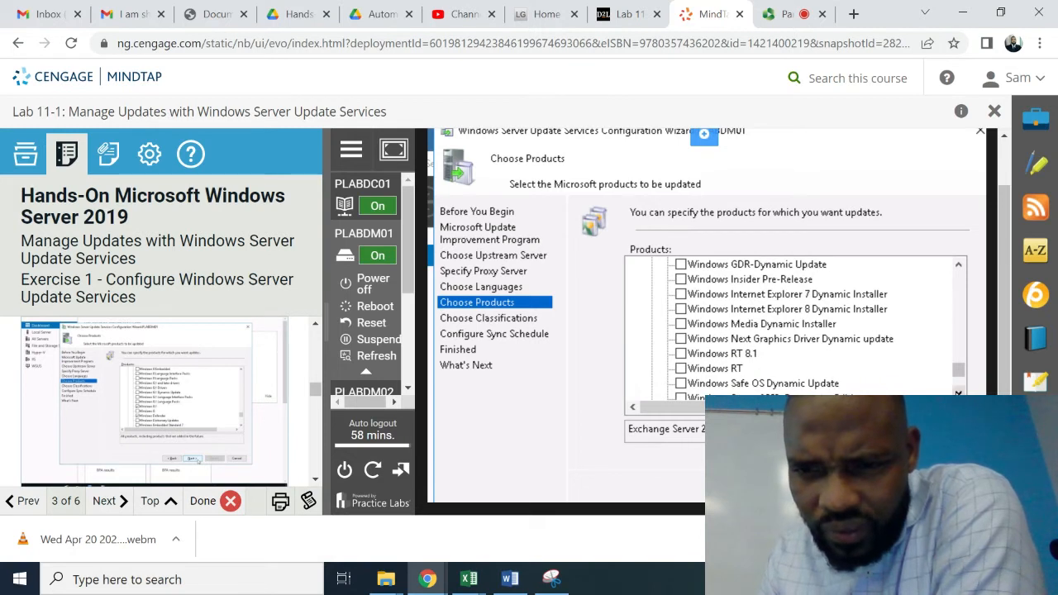
left_click(958, 392)
left_click(958, 393)
left_click(958, 393)
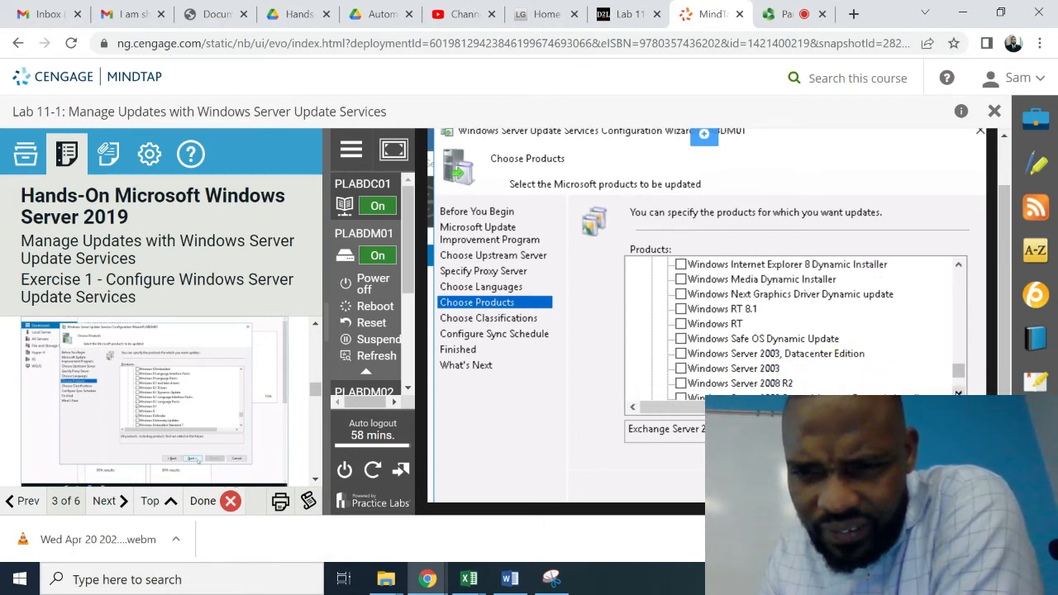
left_click(959, 392)
left_click(959, 393)
left_click(958, 393)
left_click(958, 392)
left_click(958, 393)
left_click(958, 392)
left_click(959, 393)
left_click(959, 392)
left_click(958, 393)
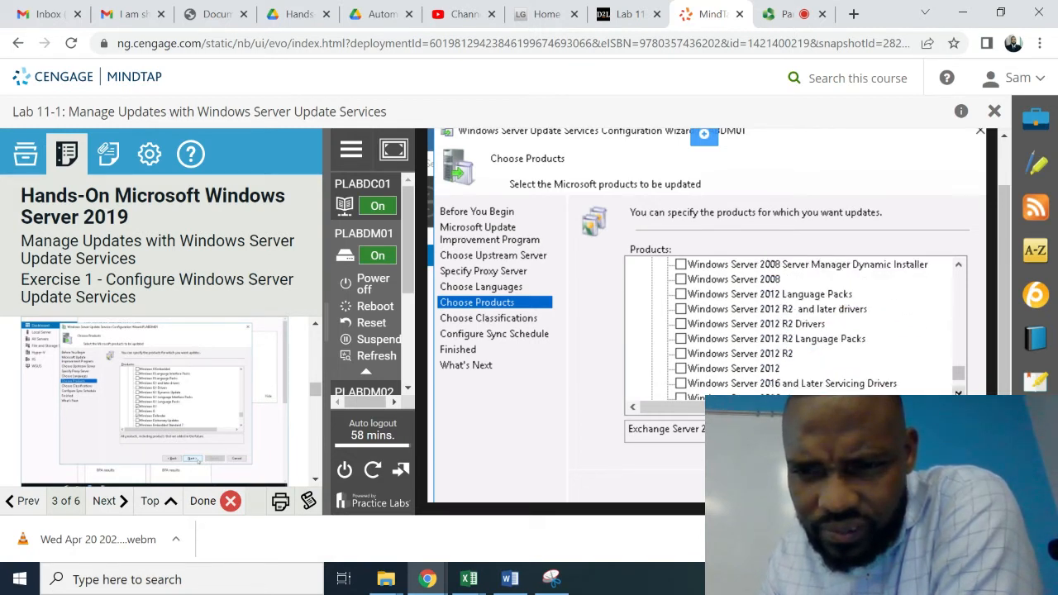
left_click(959, 393)
left_click(959, 393)
left_click(958, 393)
left_click(958, 393)
left_click(958, 393)
left_click(958, 392)
left_click(959, 393)
left_click(958, 393)
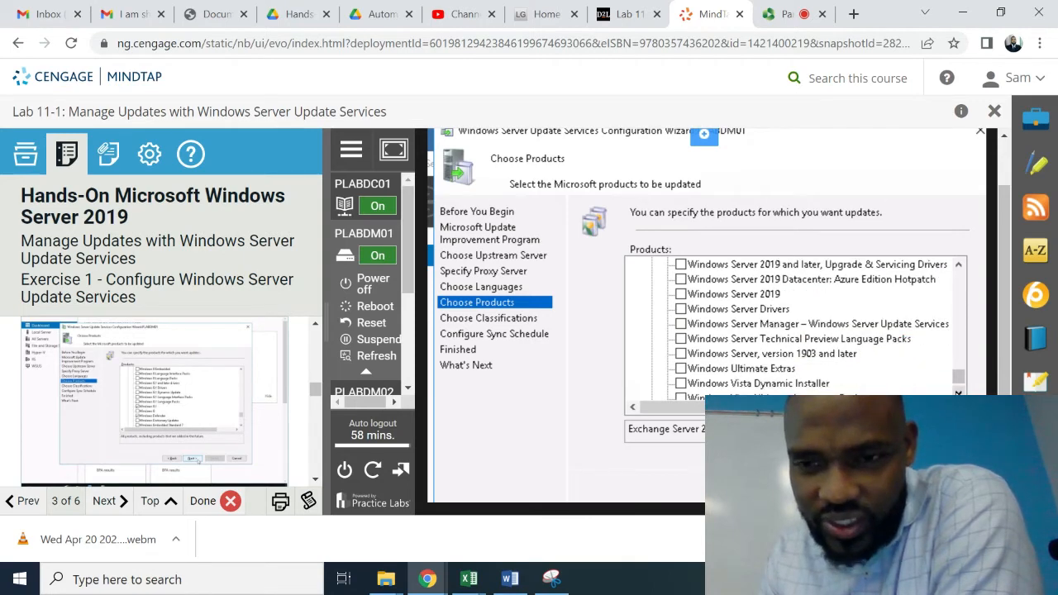
left_click(958, 393)
left_click(958, 393)
left_click(958, 392)
left_click(958, 393)
left_click(958, 393)
left_click(958, 393)
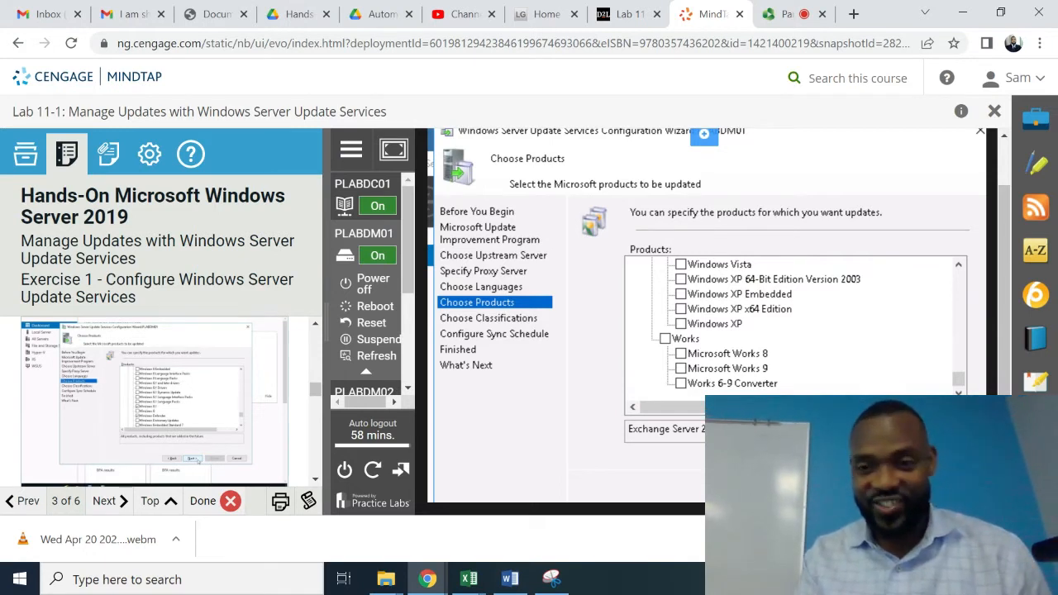
- Accept the chosen products and keep Critical Updates as the only synced classification, unticking Definition Updates
left_click(818, 486)
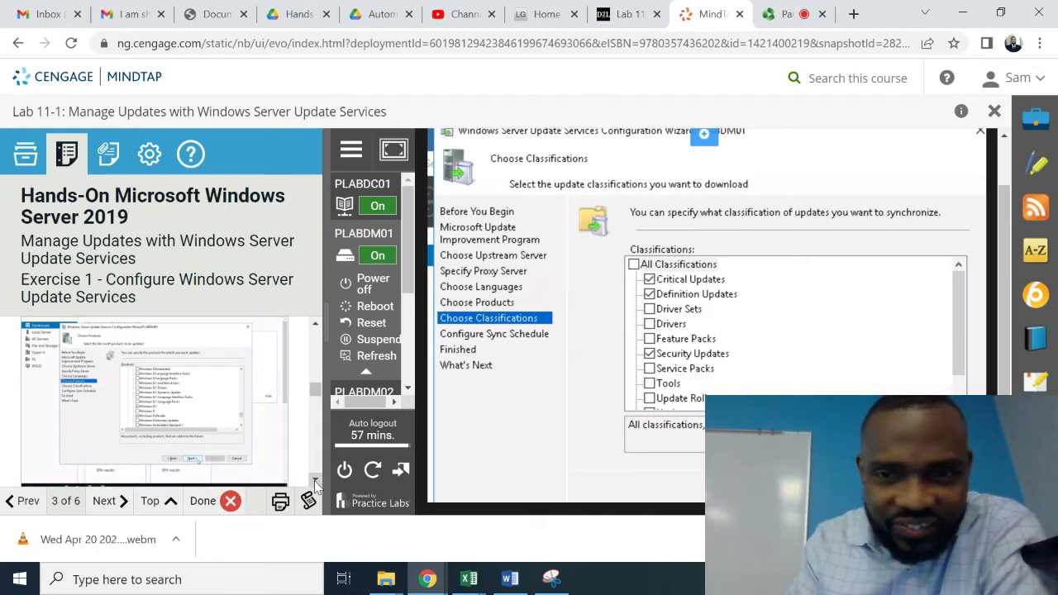
scroll(315, 486, "down", 5)
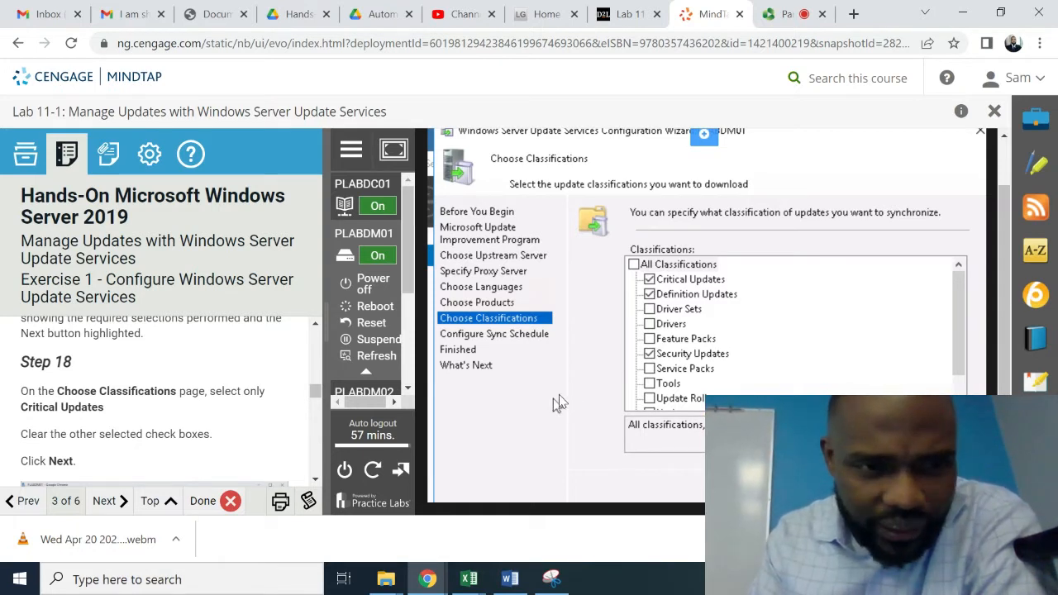
left_click(650, 295)
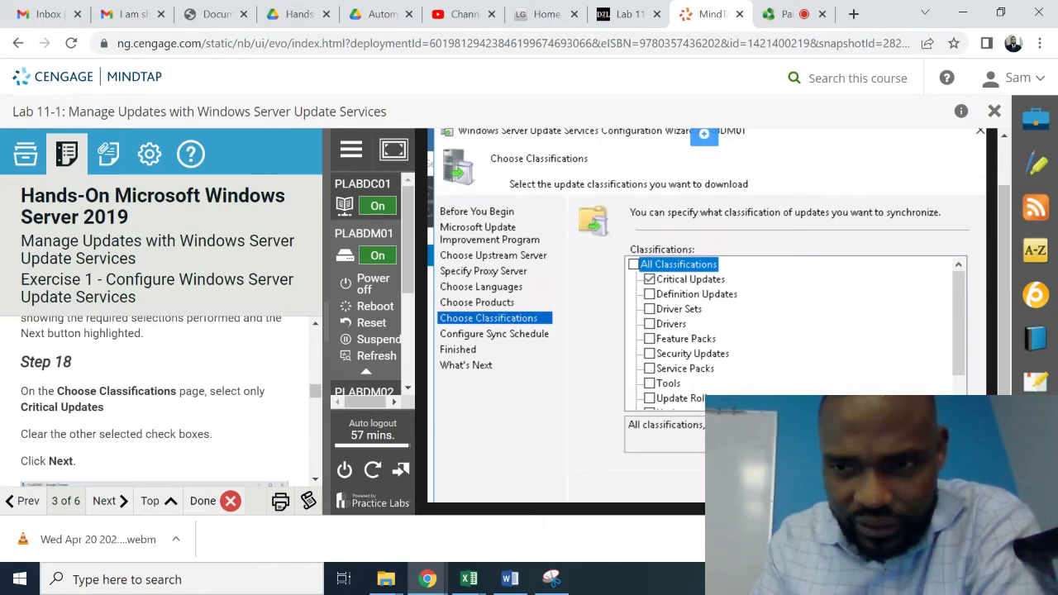
scroll(794, 331, "down", 1)
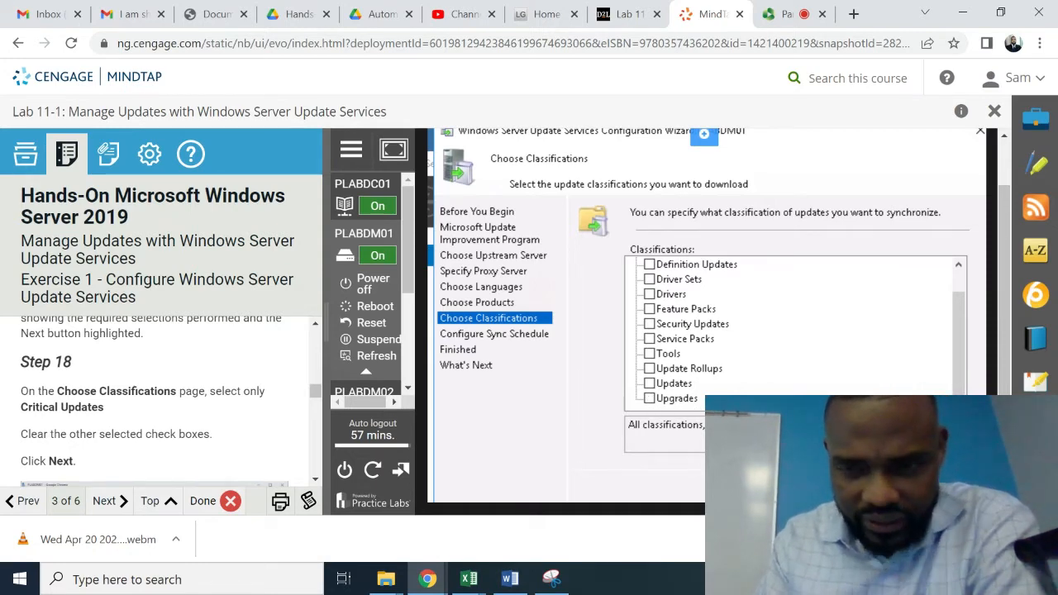
left_click(809, 486)
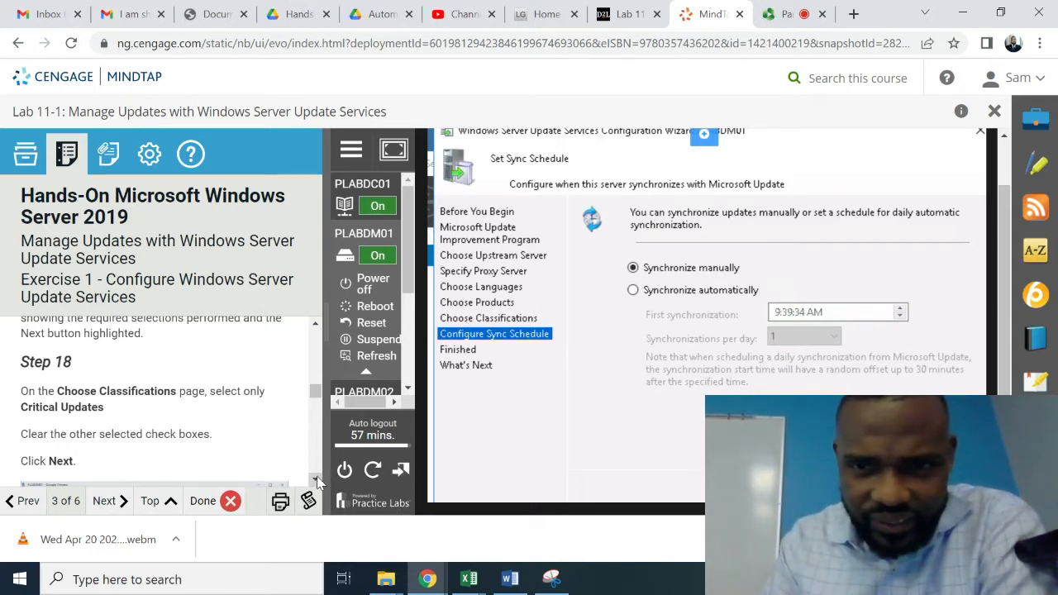
- Leave the sync schedule set to Synchronize manually and continue to the Finished page
scroll(317, 481, "down", 2)
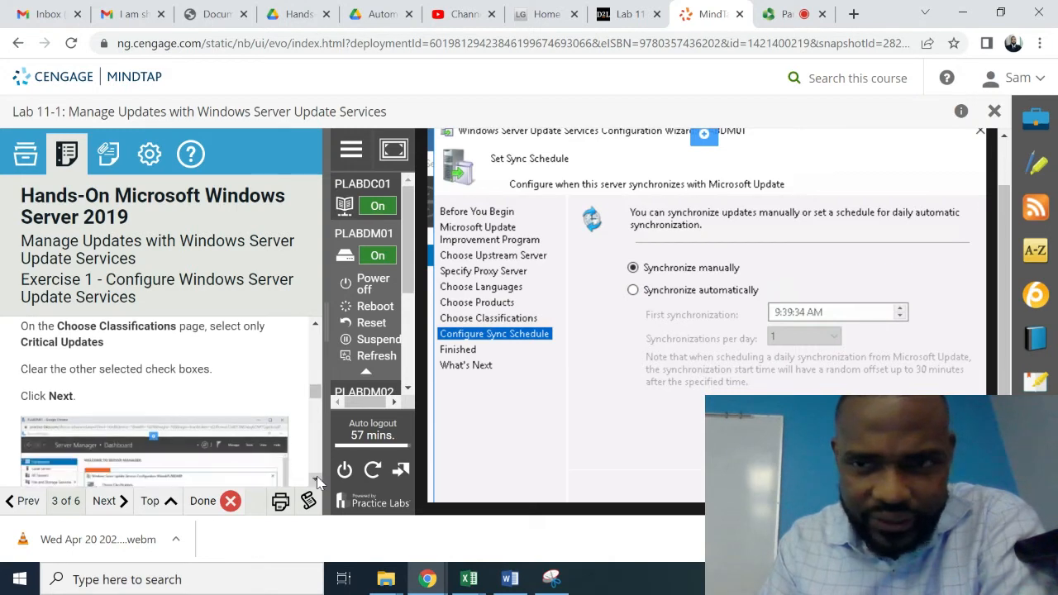
scroll(318, 481, "down", 5)
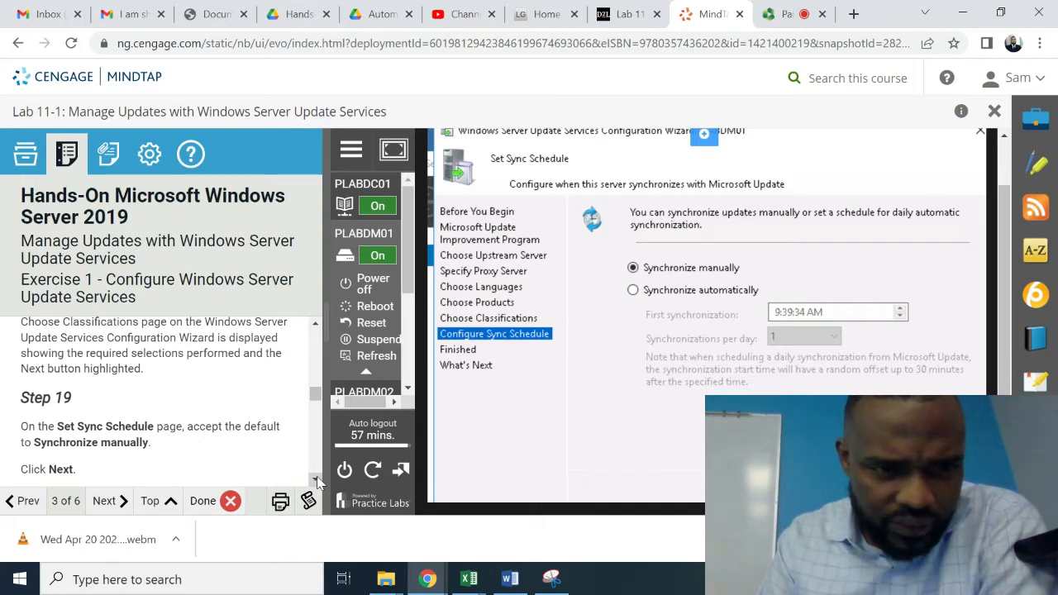
scroll(317, 481, "down", 3)
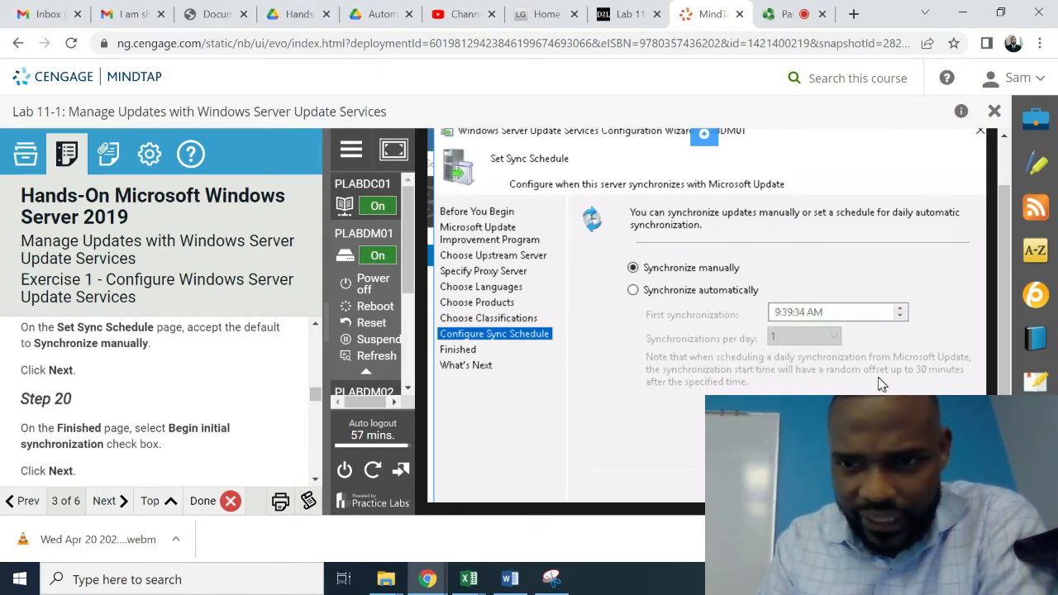
left_click(805, 488)
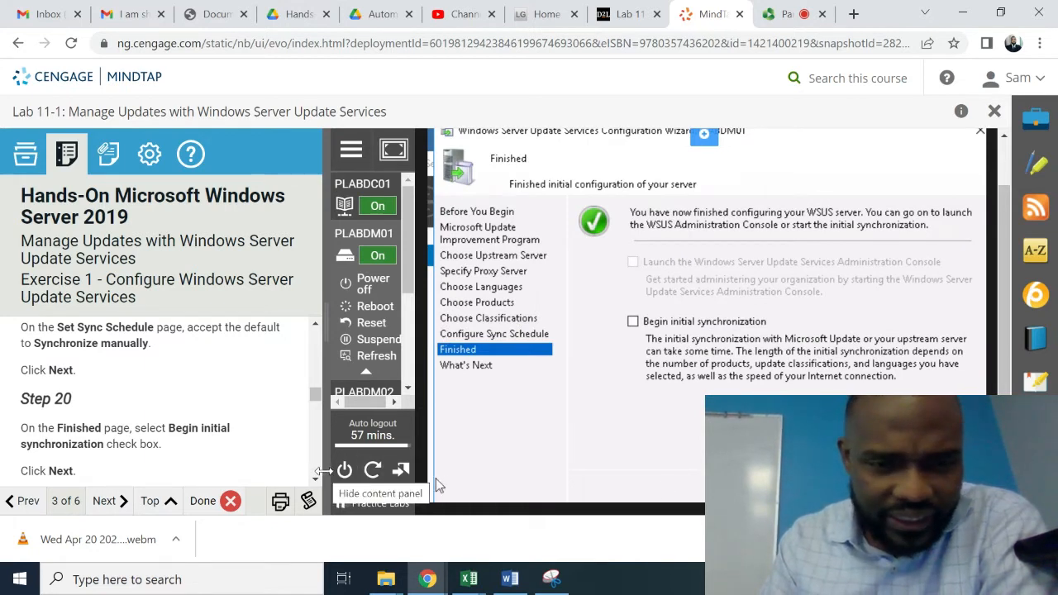
- Enable Begin initial synchronization and finish the WSUS Configuration Wizard
scroll(320, 481, "down", 2)
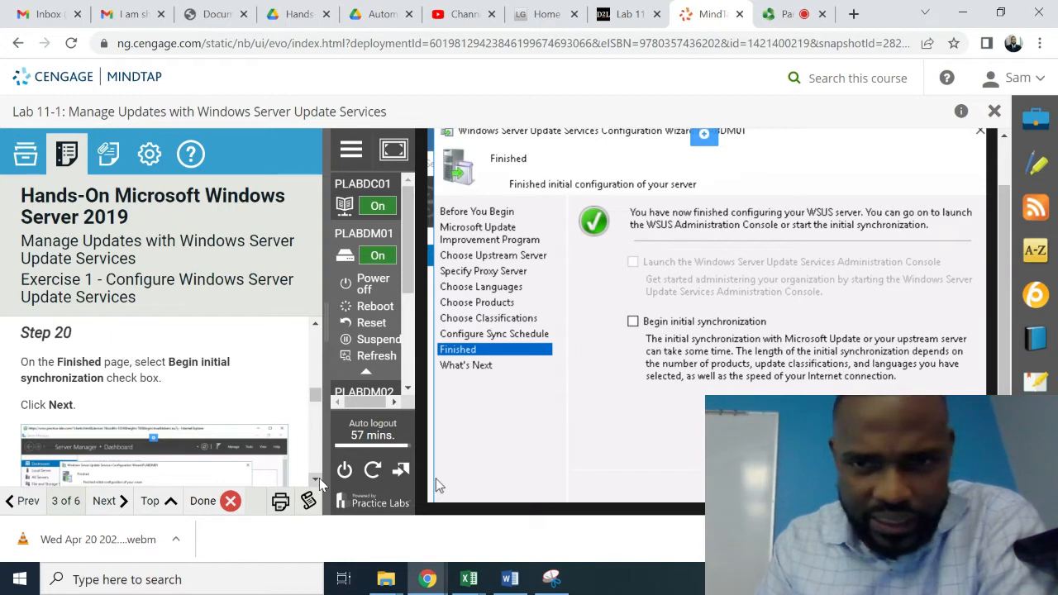
left_click(634, 321)
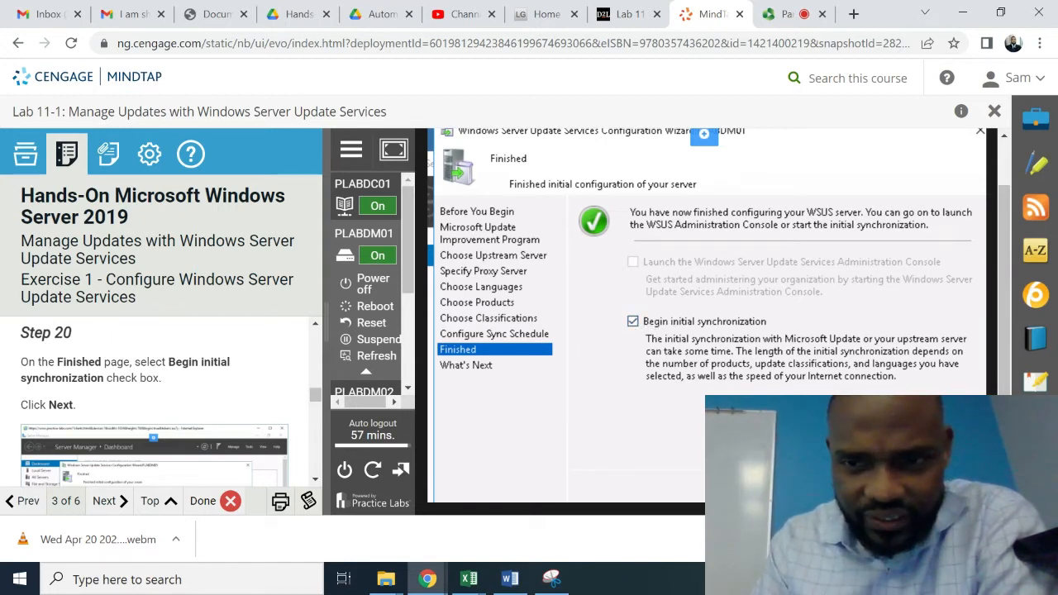
left_click(800, 487)
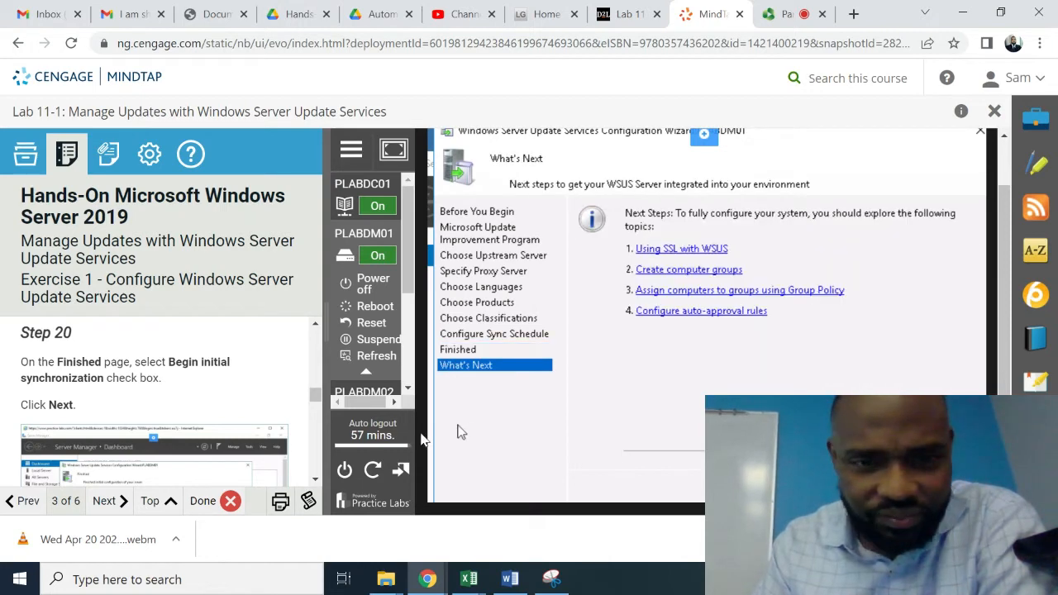
left_click(316, 480)
left_click_drag(316, 480, 315, 480)
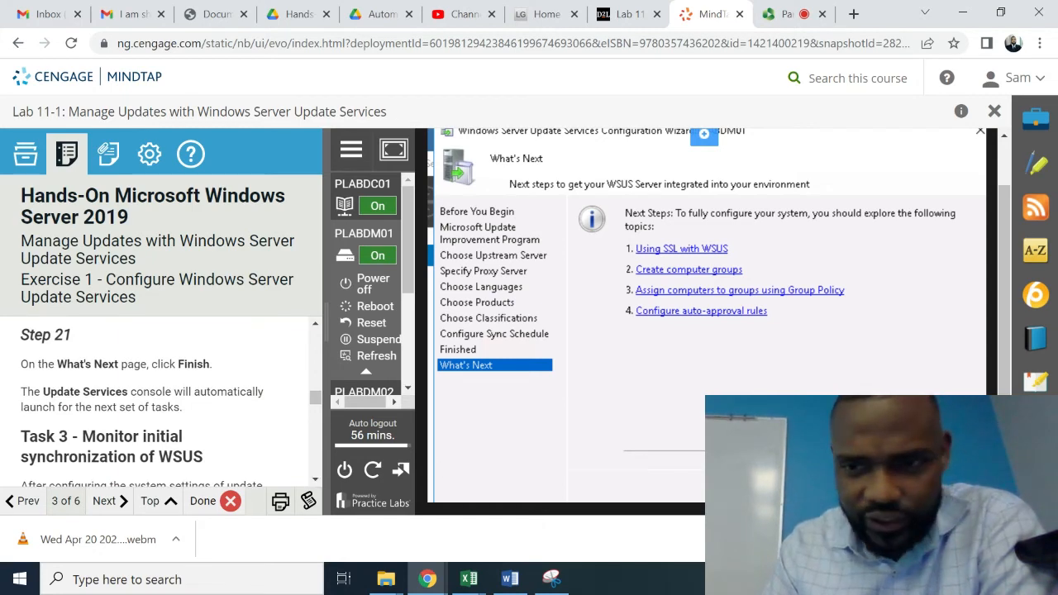
left_click(874, 486)
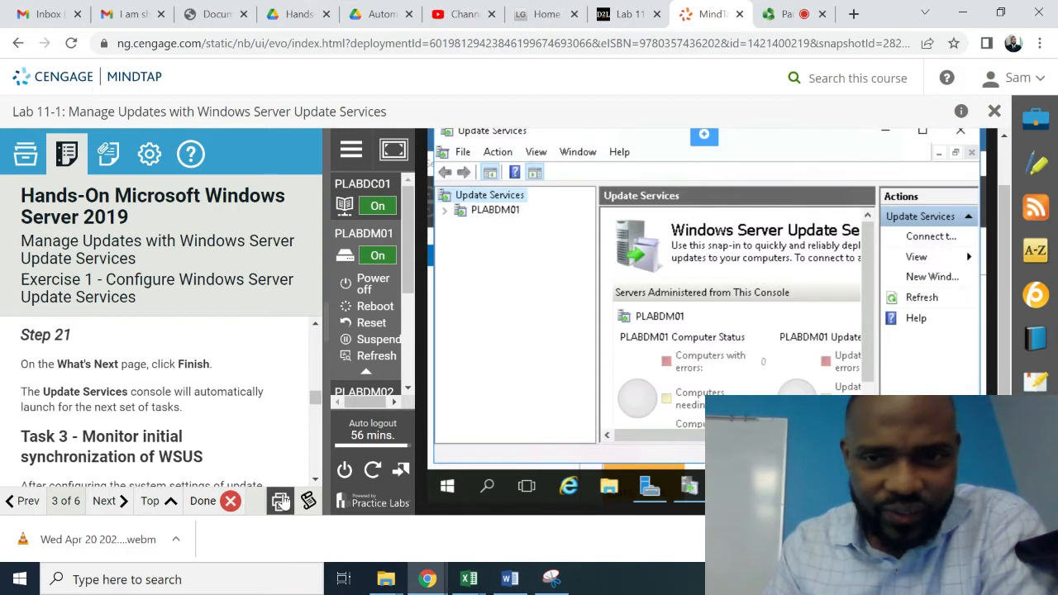
scroll(315, 484, "down", 3)
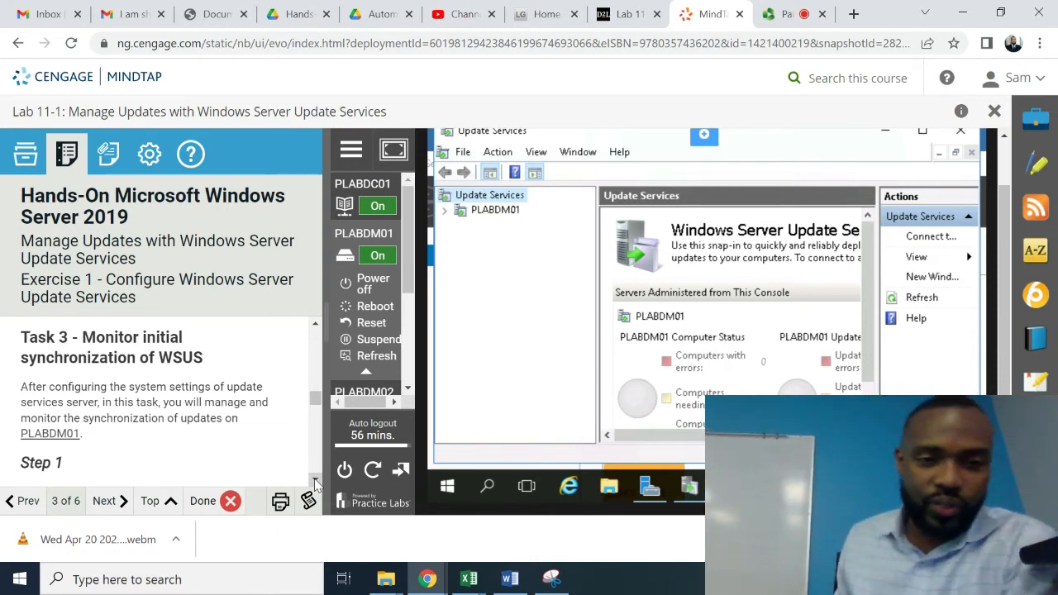
scroll(315, 484, "down", 3)
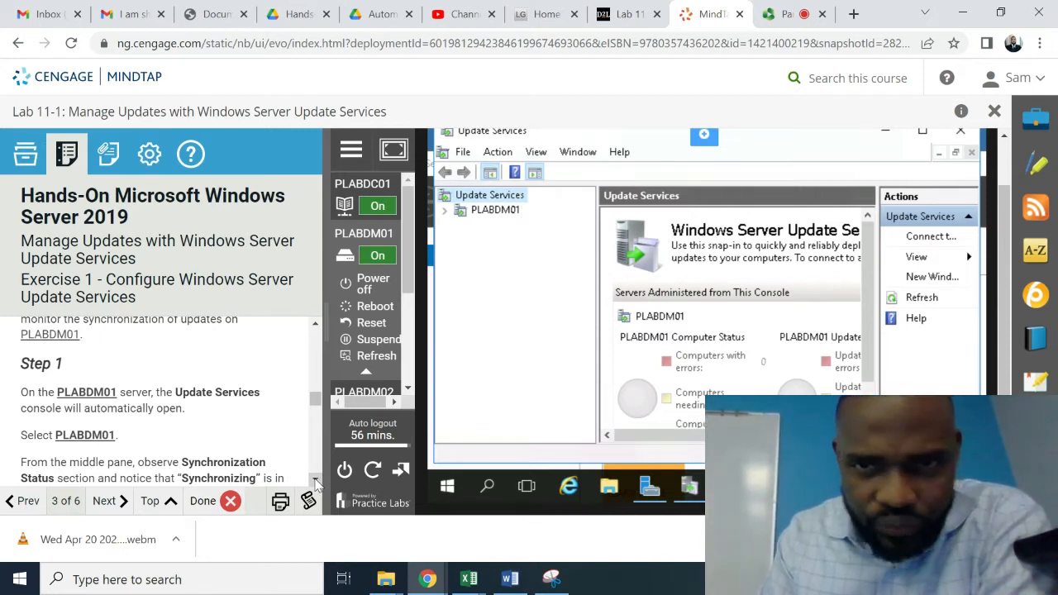
scroll(317, 483, "down", 3)
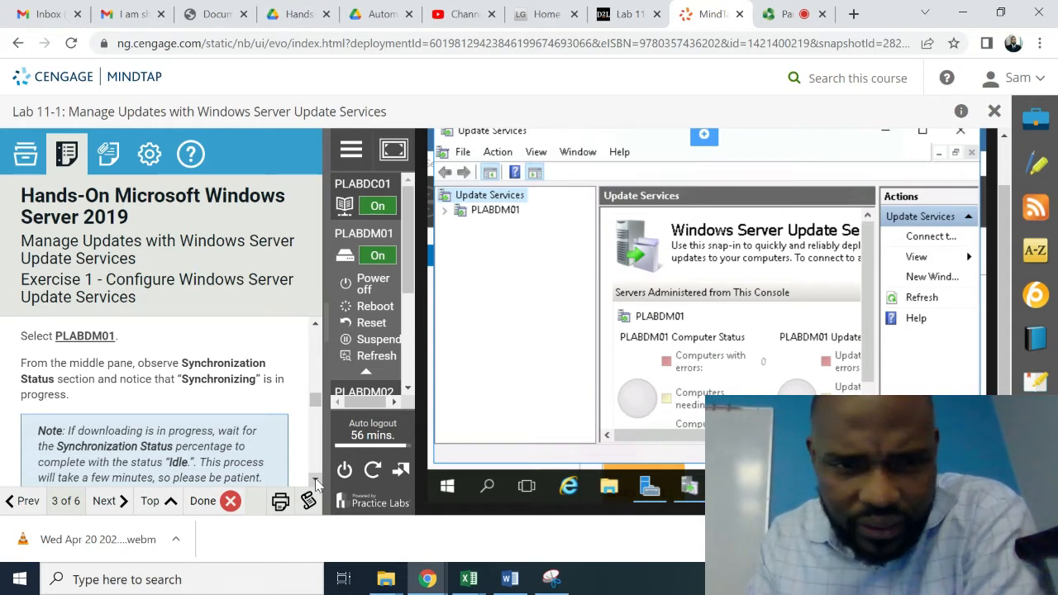
left_click(315, 480)
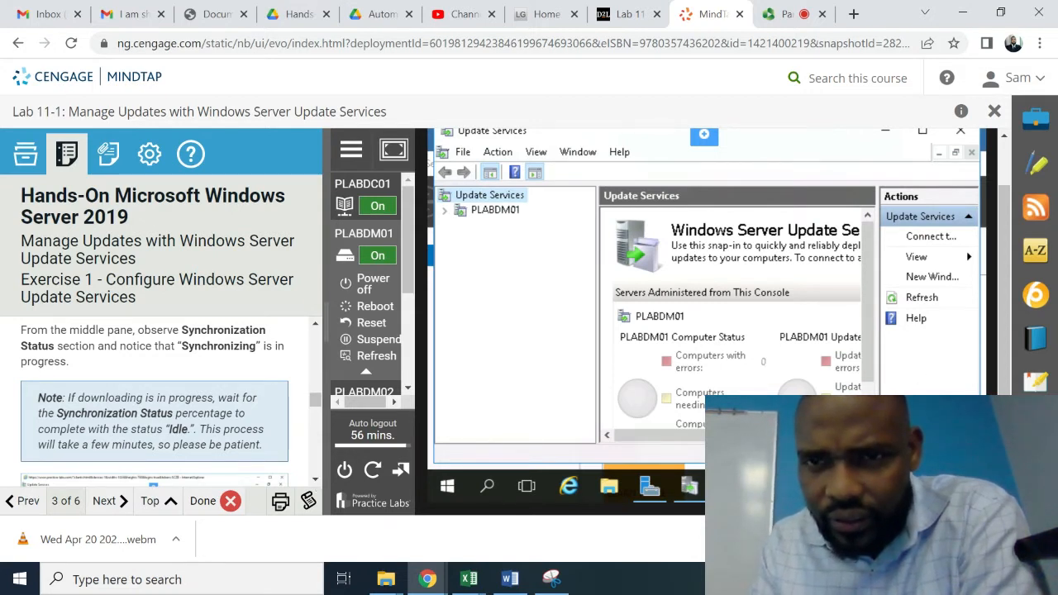
left_click_drag(867, 297, 867, 330)
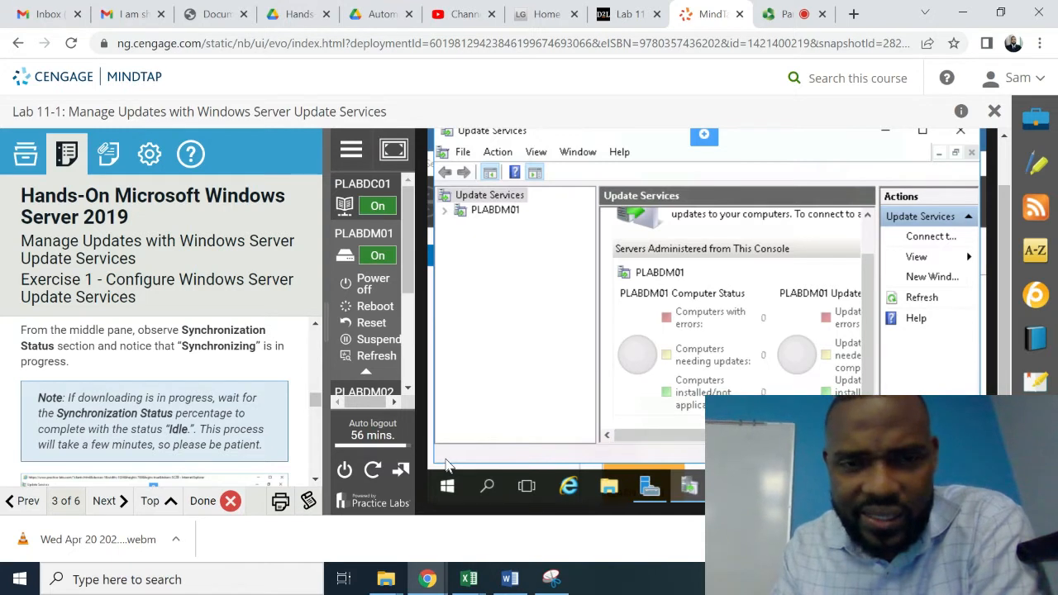
left_click(316, 478)
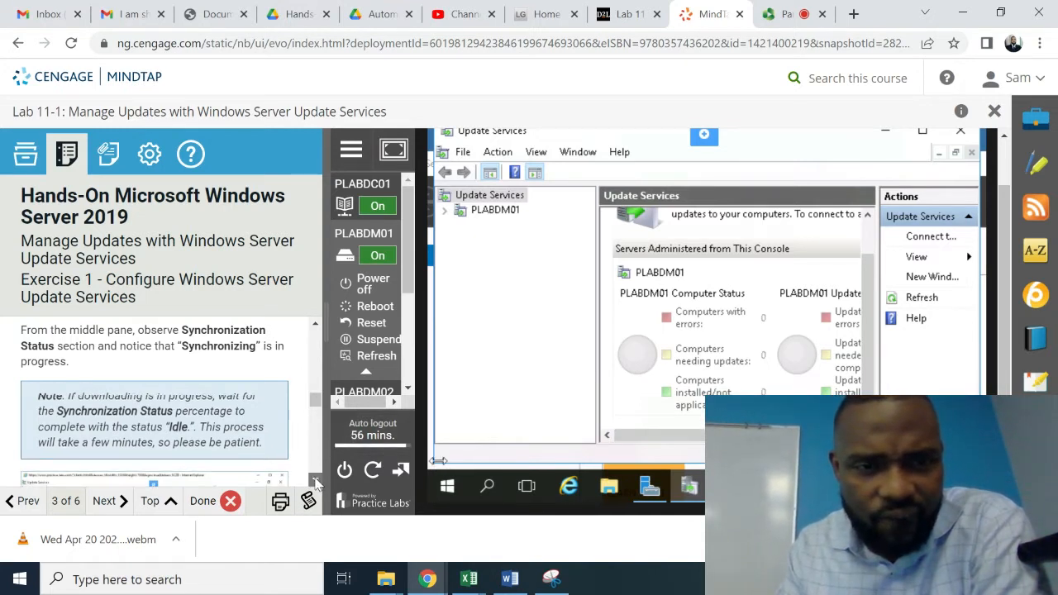
scroll(316, 478, "down", 3)
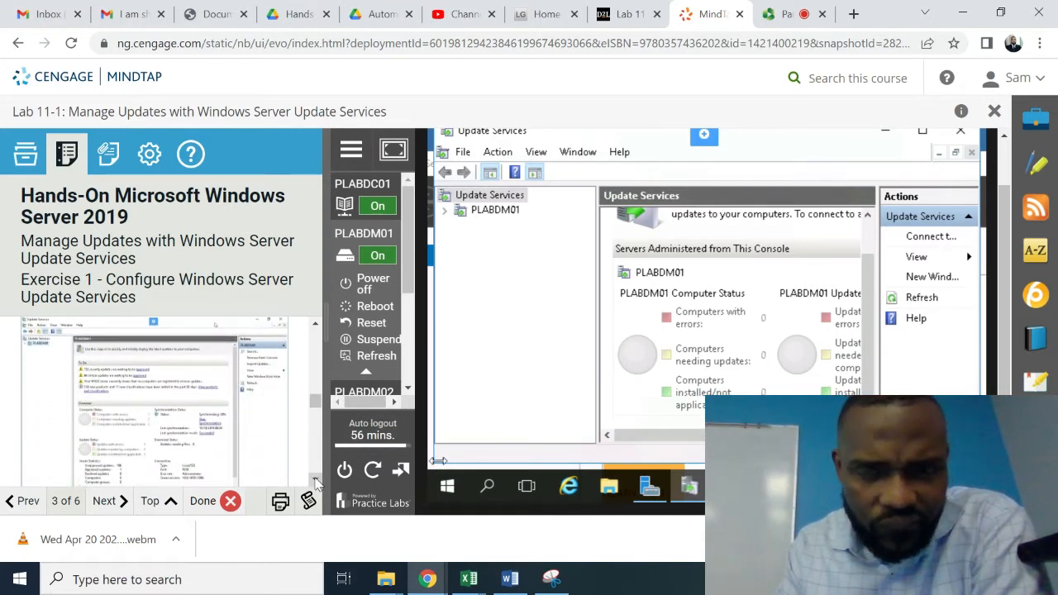
scroll(316, 481, "down", 2)
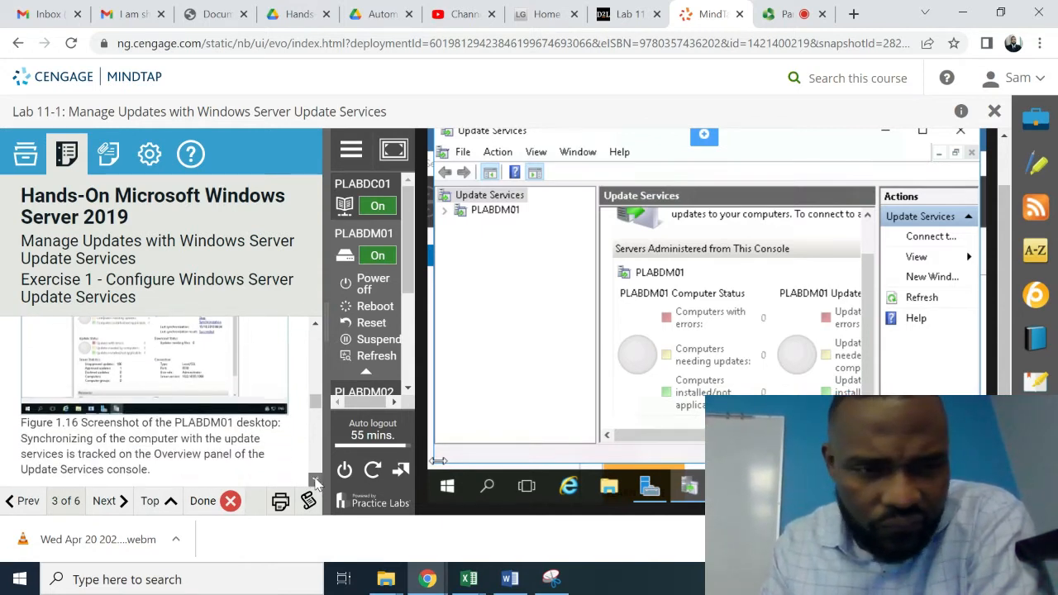
scroll(316, 481, "down", 3)
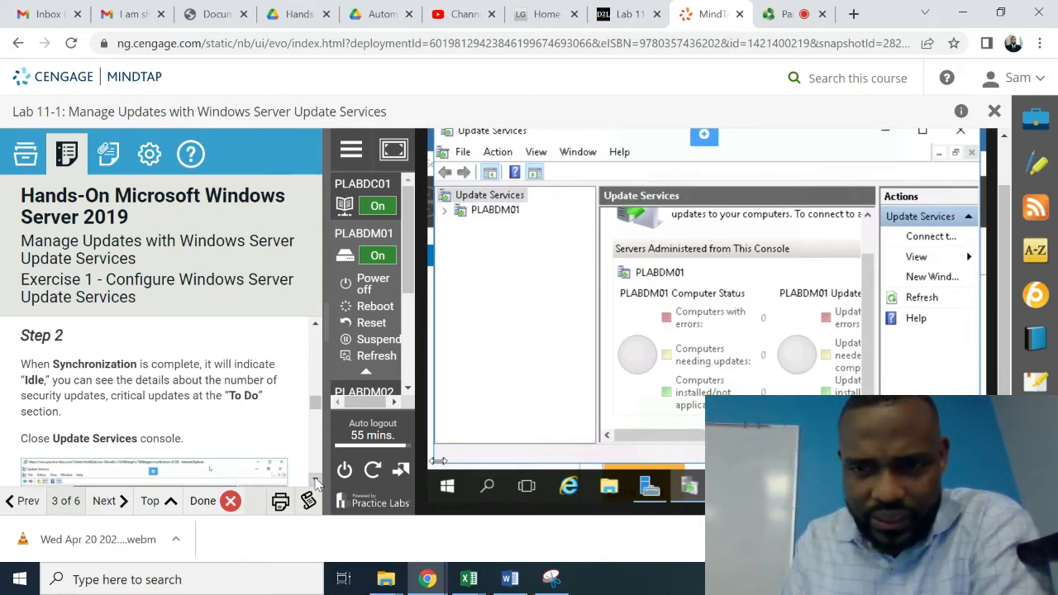
scroll(315, 481, "down", 3)
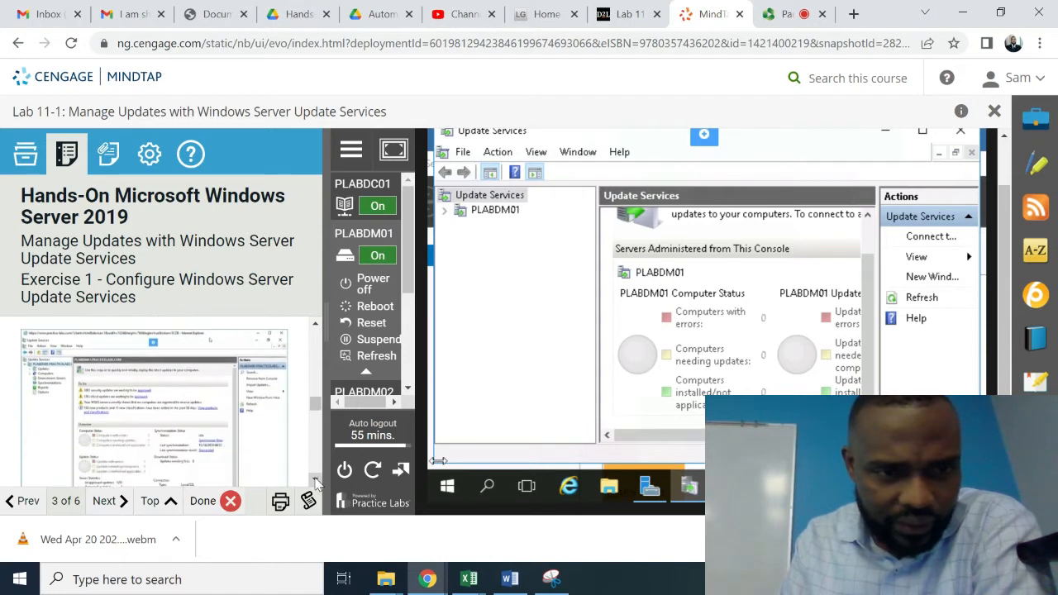
left_click(316, 481)
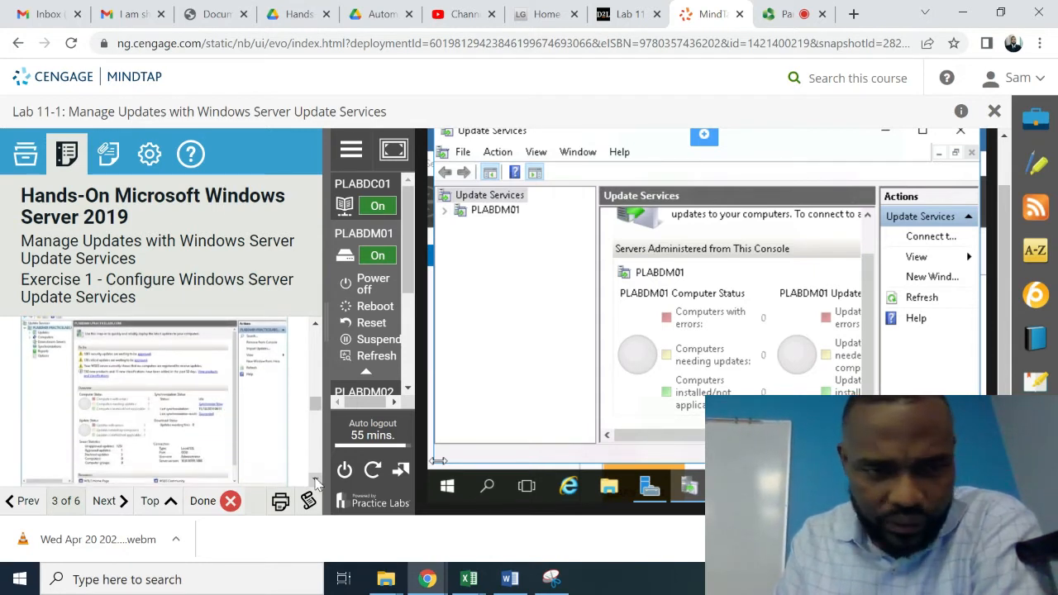
left_click(315, 325)
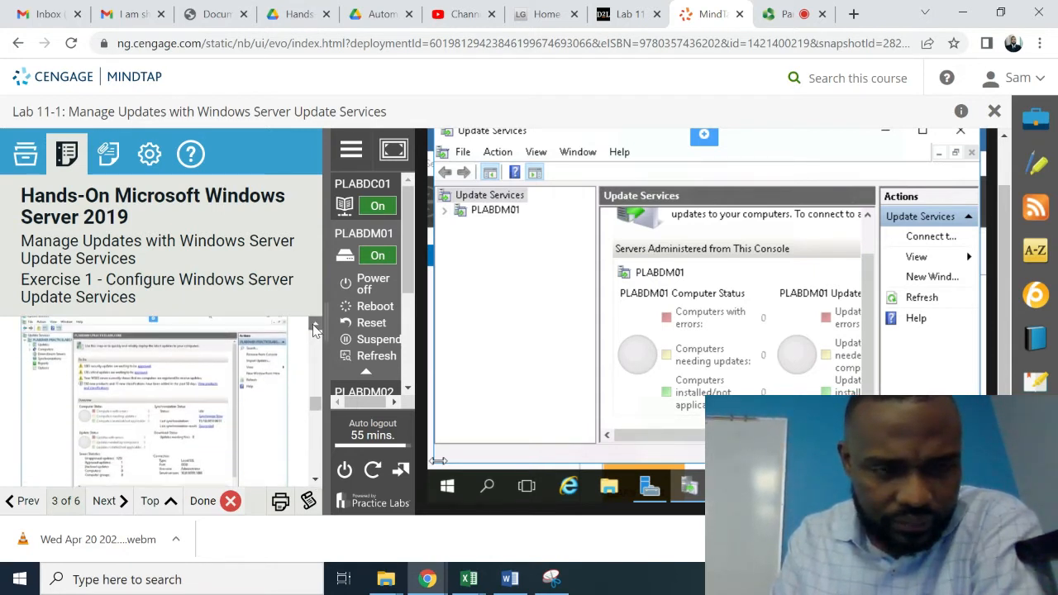
left_click(315, 328)
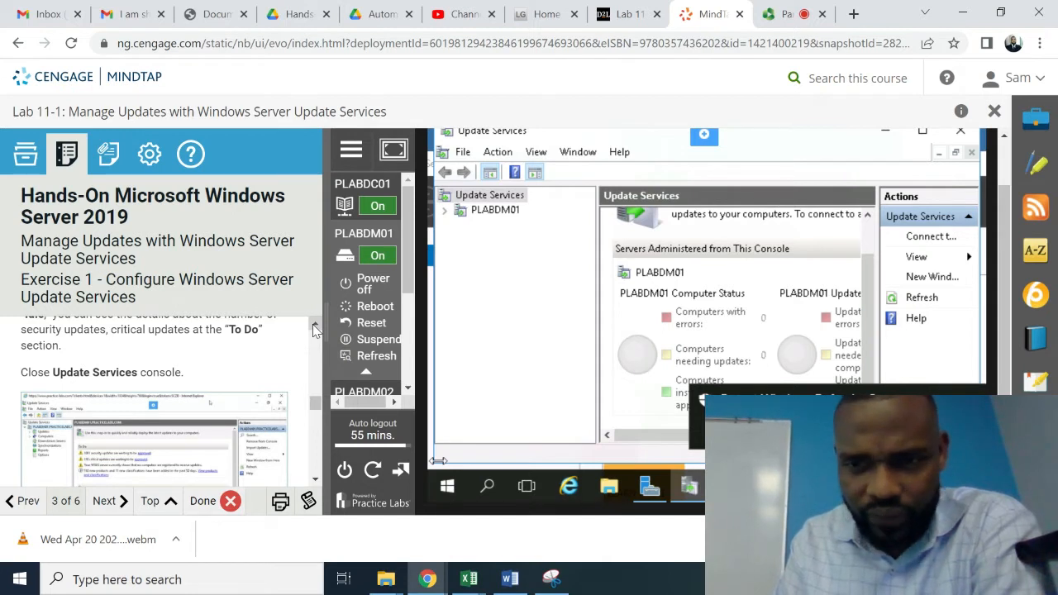
left_click(315, 327)
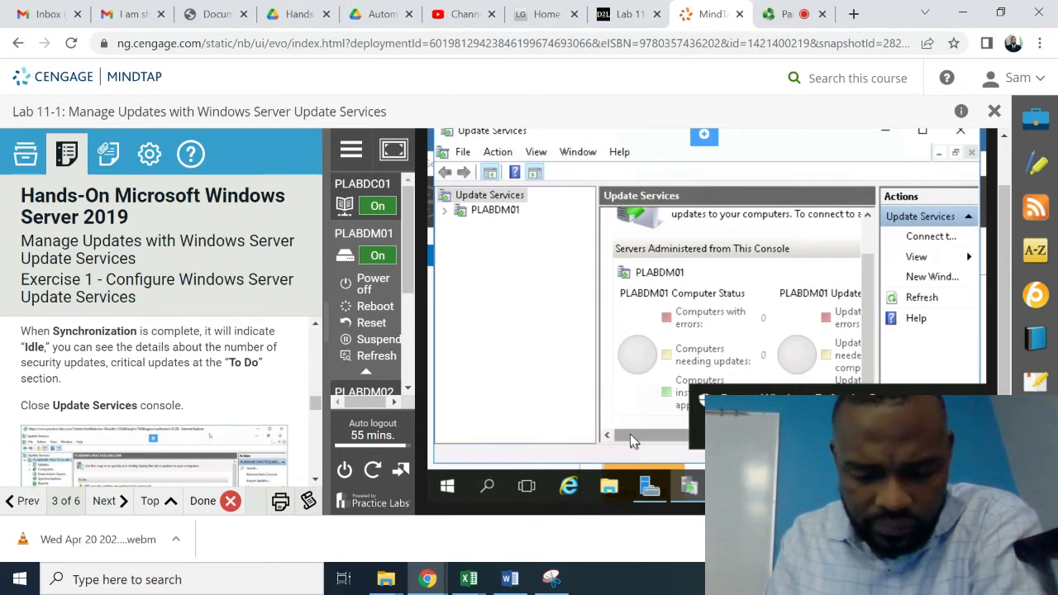
left_click_drag(630, 434, 683, 439)
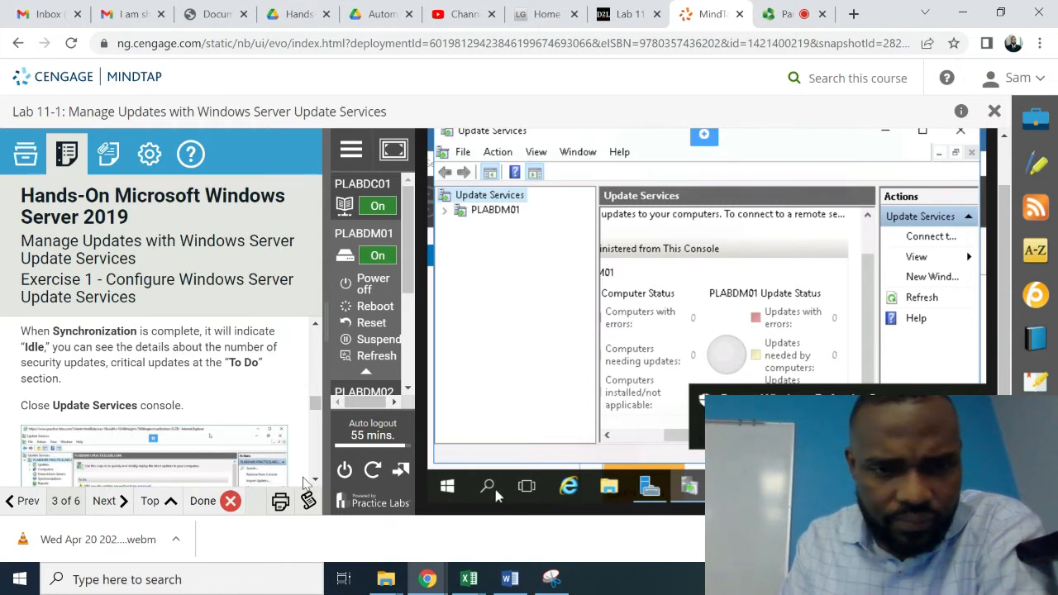
left_click(314, 480)
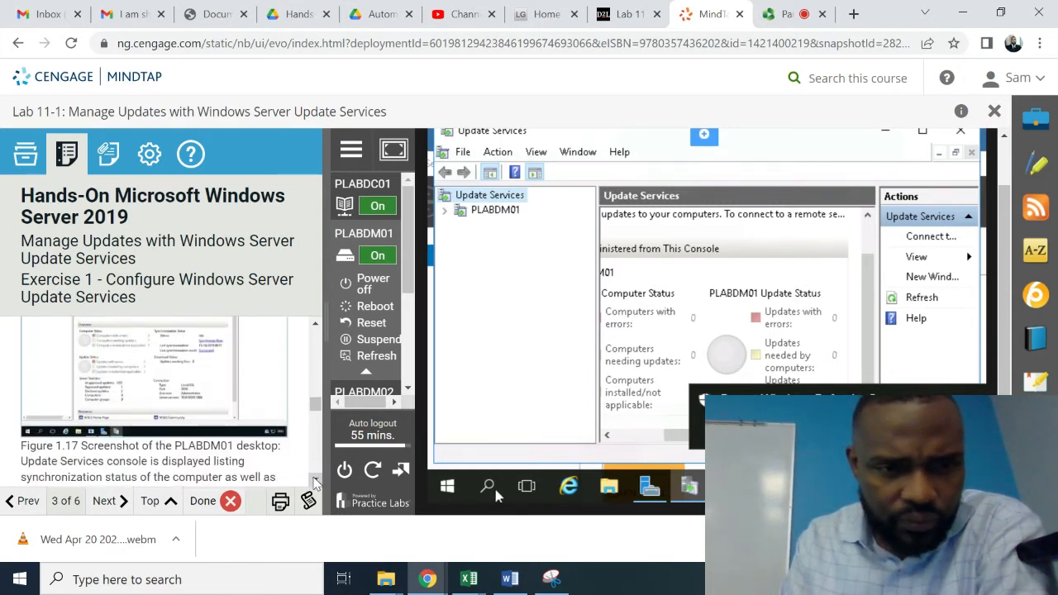
left_click(314, 480)
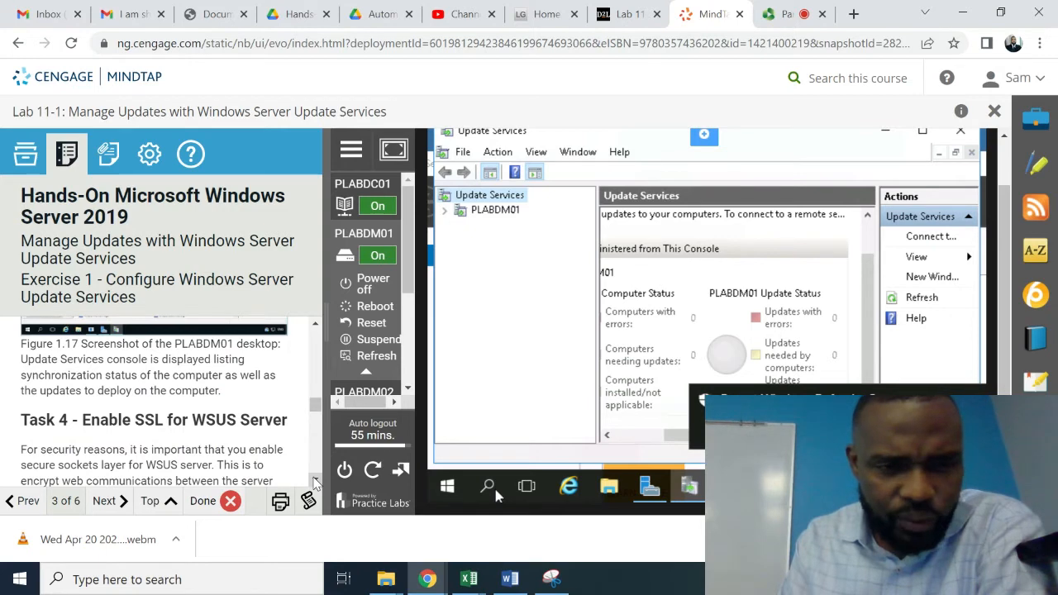
left_click(314, 480)
left_click(314, 480)
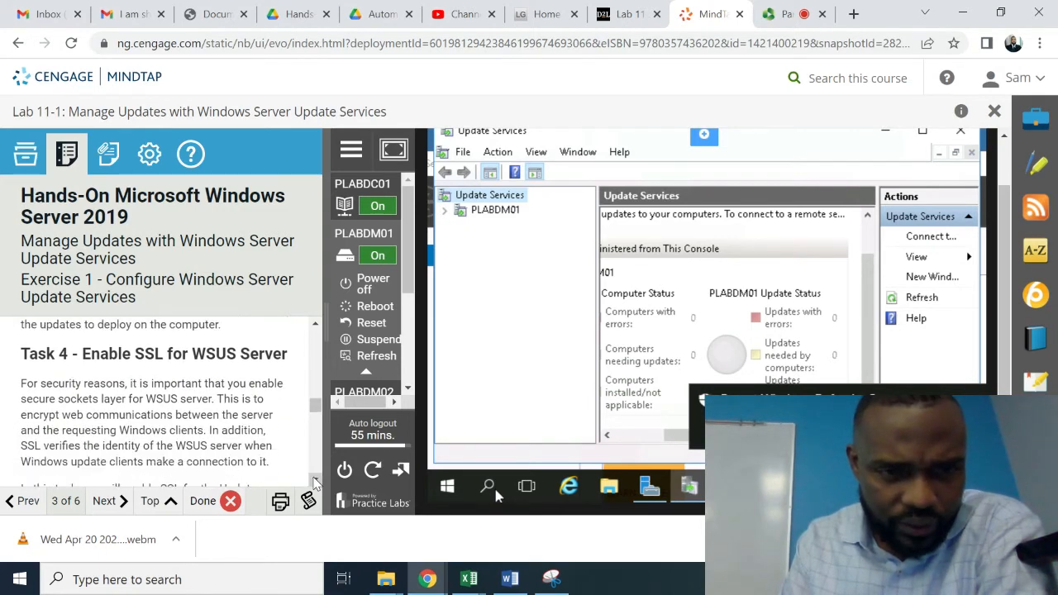
left_click(315, 480)
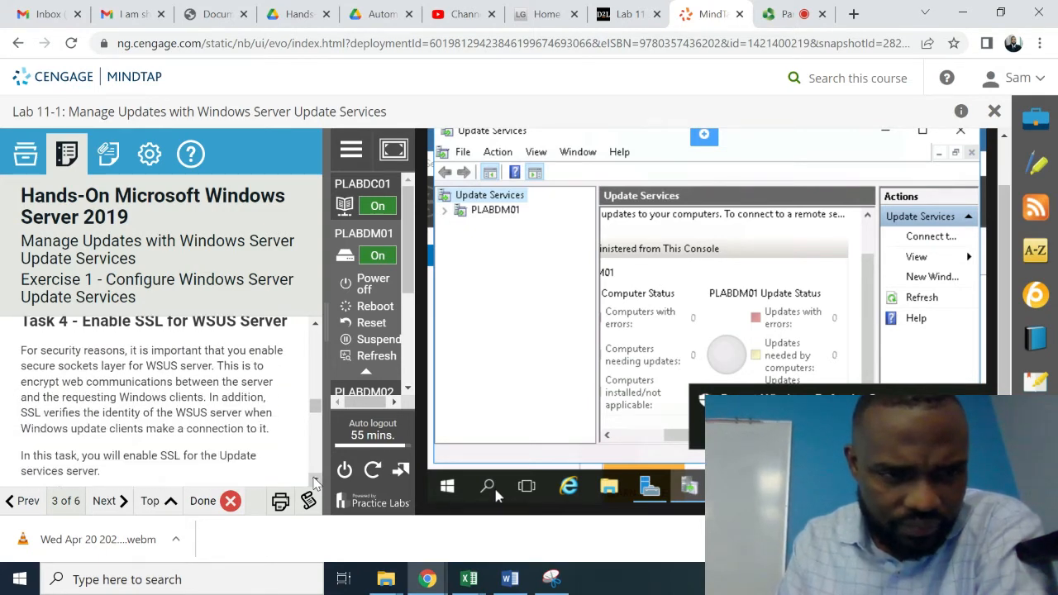
left_click(314, 481)
left_click(314, 480)
left_click(314, 481)
left_click(315, 480)
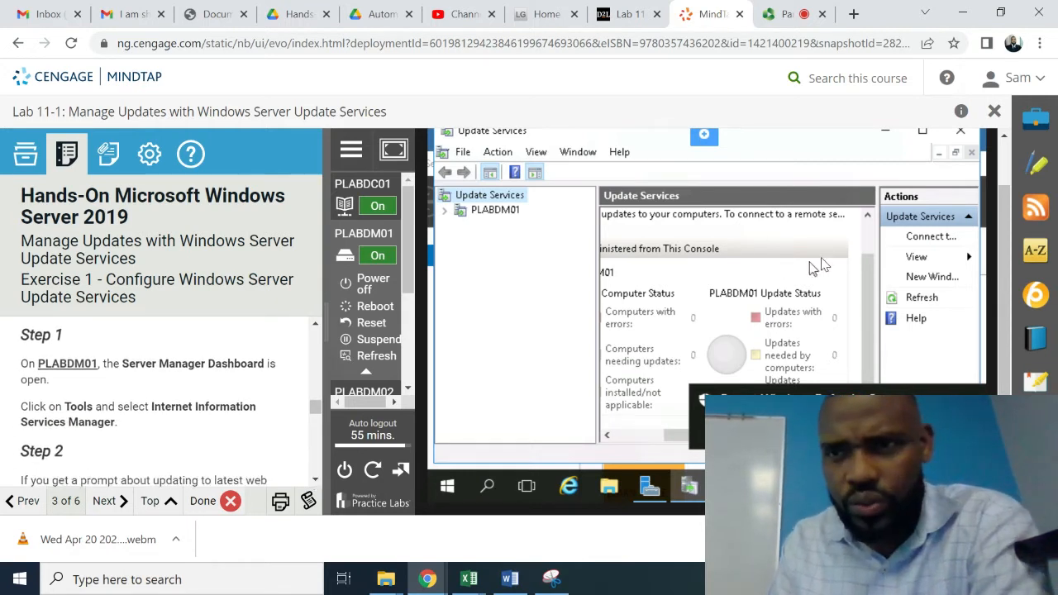
- Put away the Update Services console and launch Internet Information Services (IIS) Manager from Server Manager's Tools menu
left_click(937, 154)
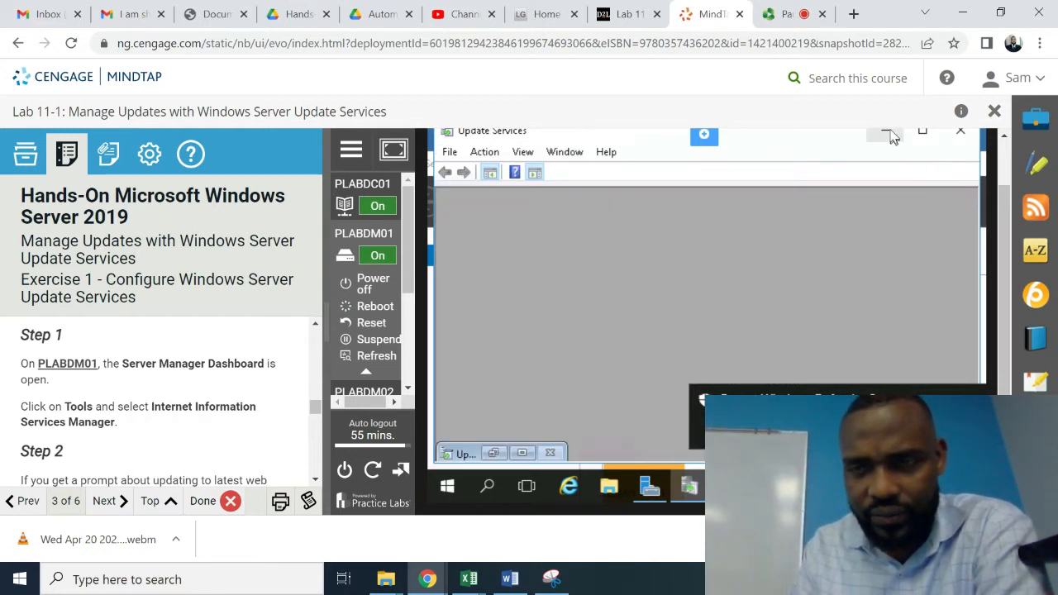
left_click(888, 130)
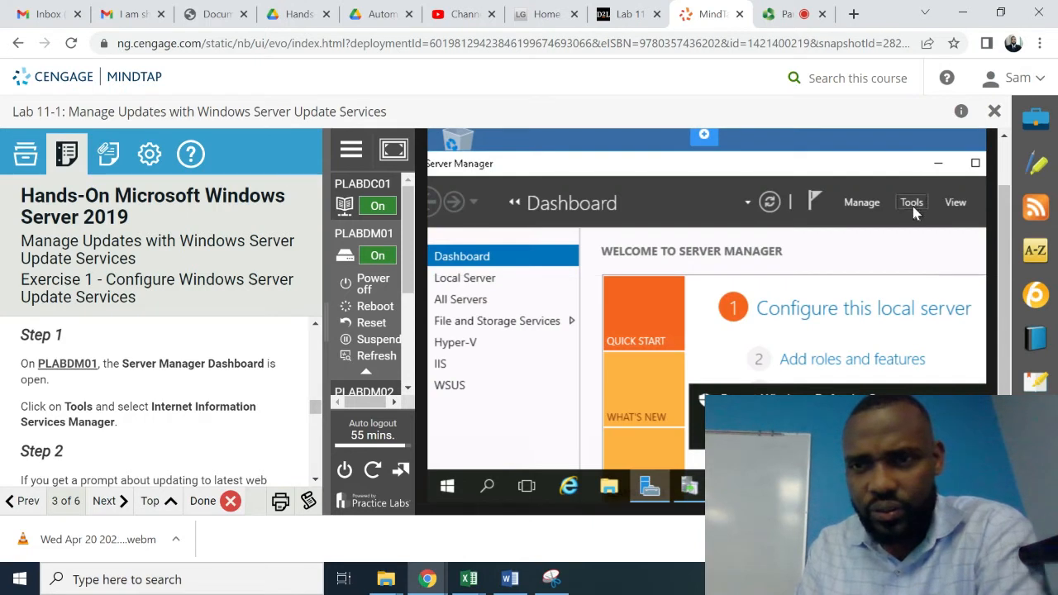
left_click(912, 203)
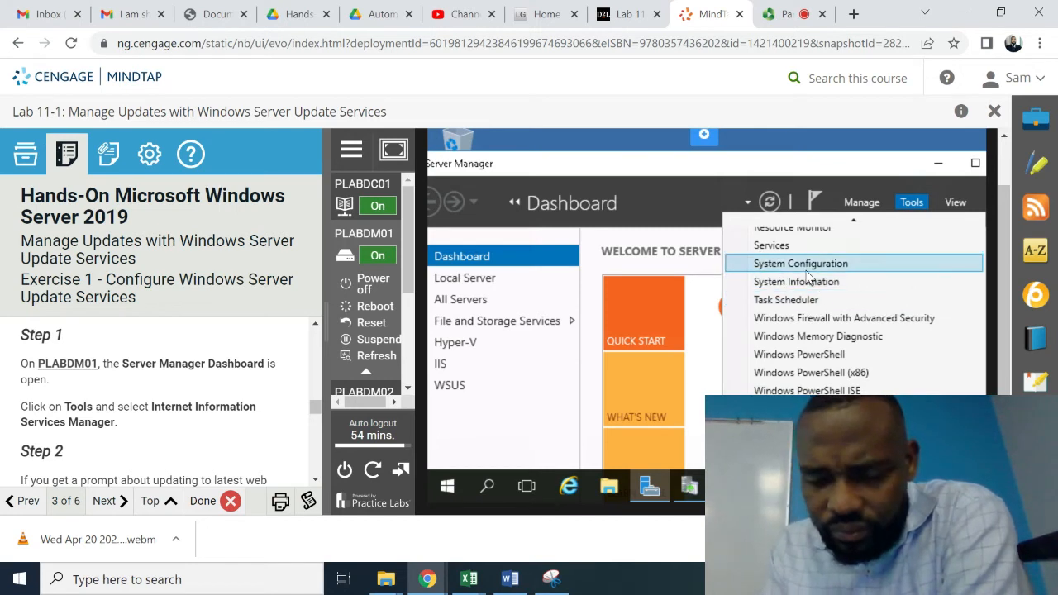
scroll(807, 277, "up", 5)
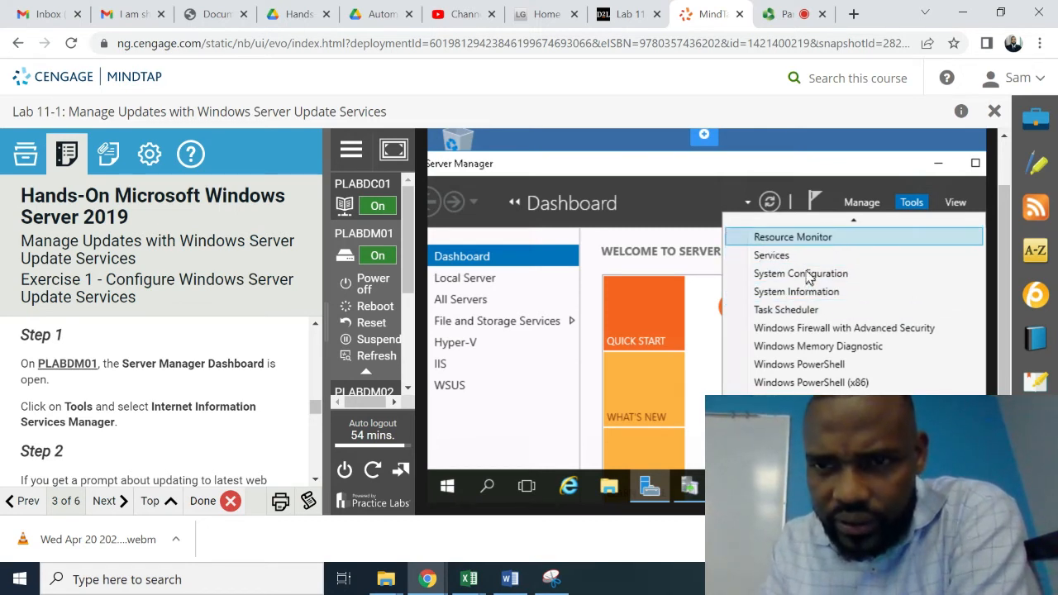
scroll(808, 277, "up", 3)
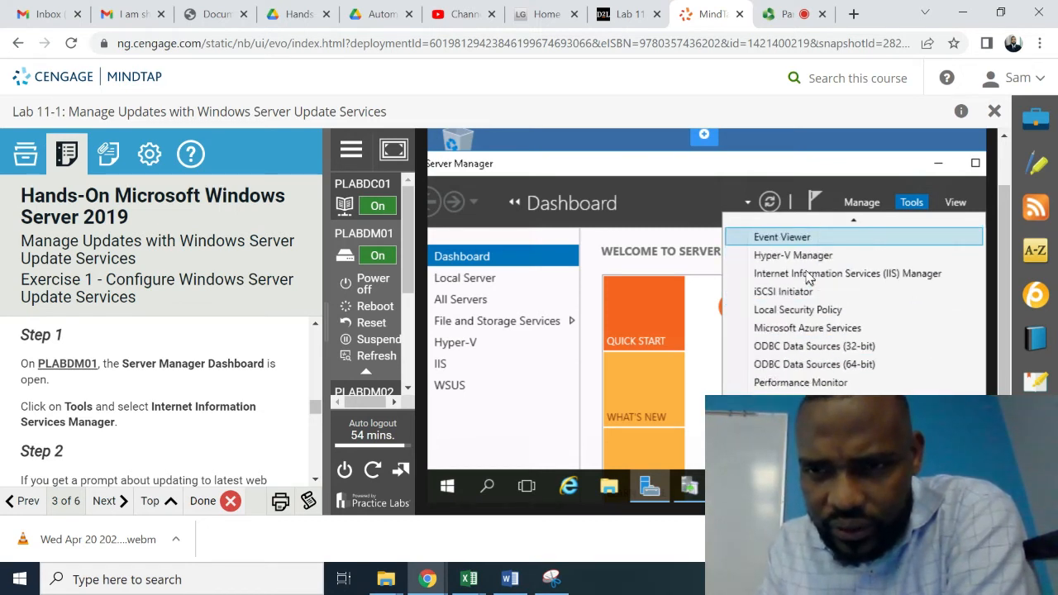
scroll(808, 276, "up", 4)
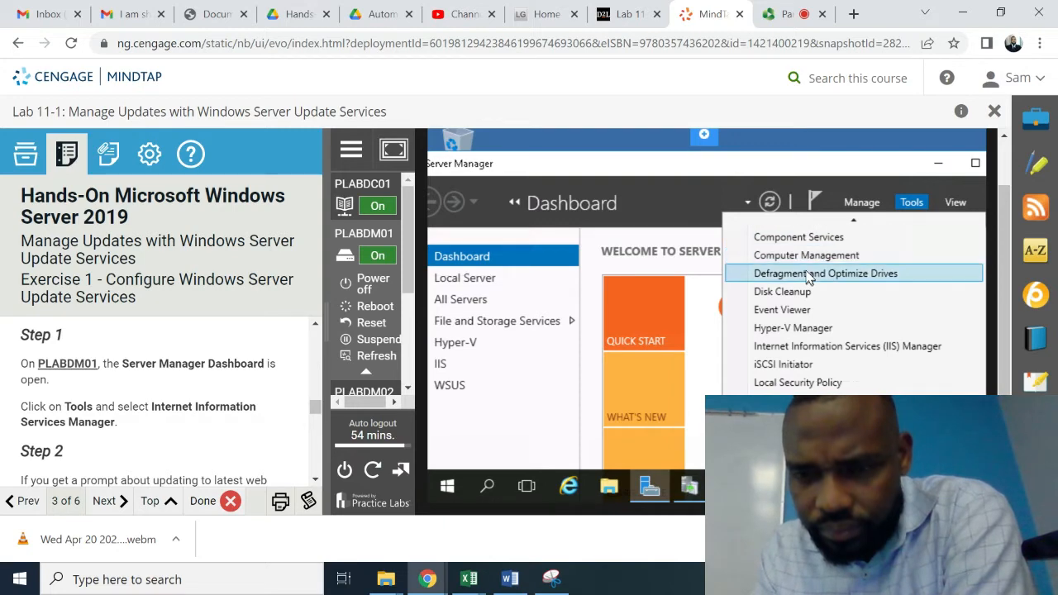
scroll(808, 277, "down", 5)
scroll(808, 279, "up", 4)
scroll(809, 277, "down", 1)
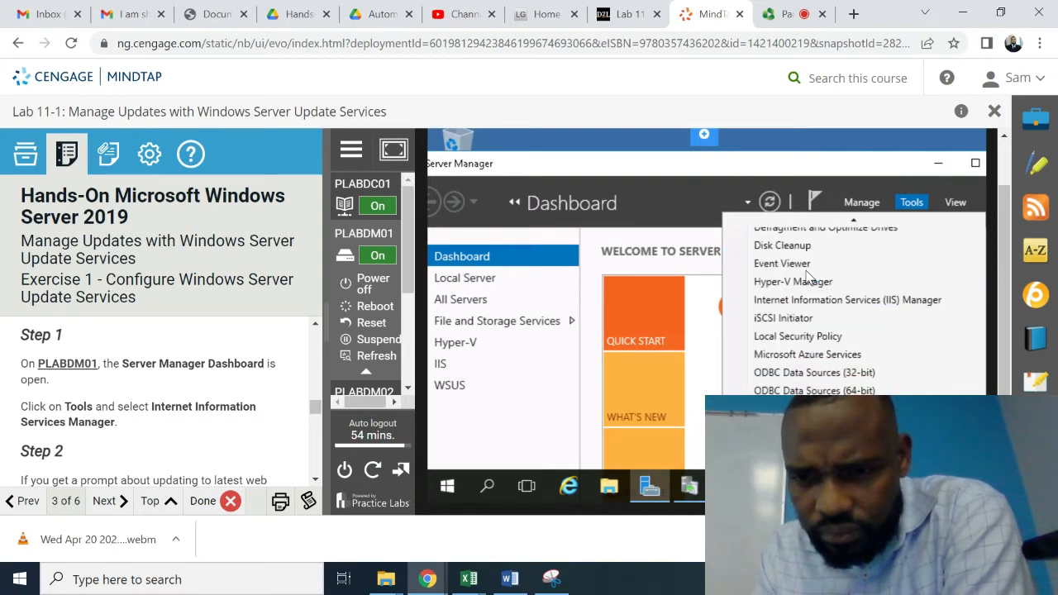
scroll(809, 277, "down", 9)
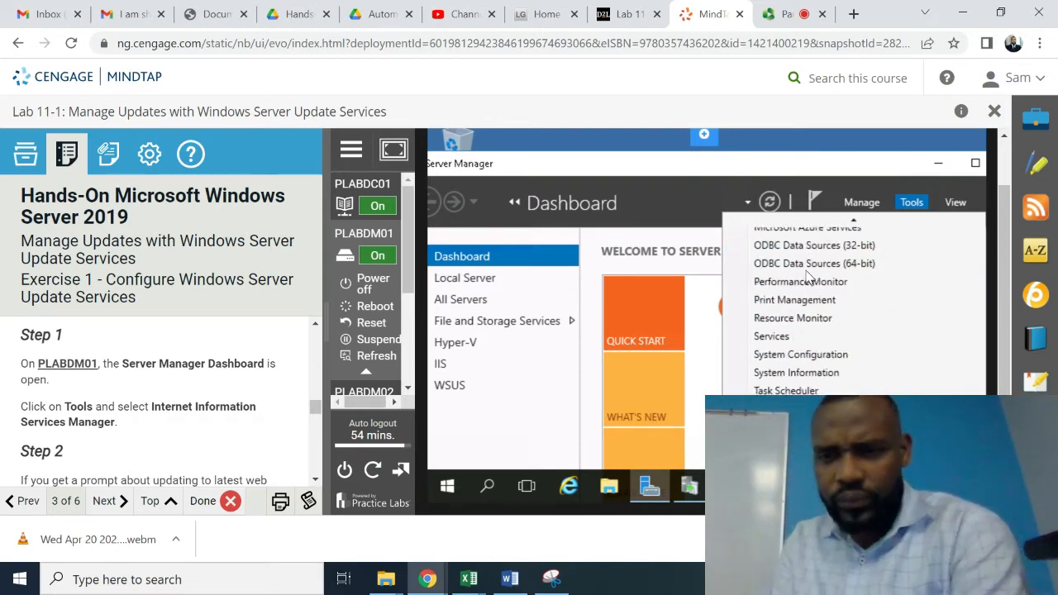
scroll(809, 277, "down", 3)
scroll(809, 278, "up", 14)
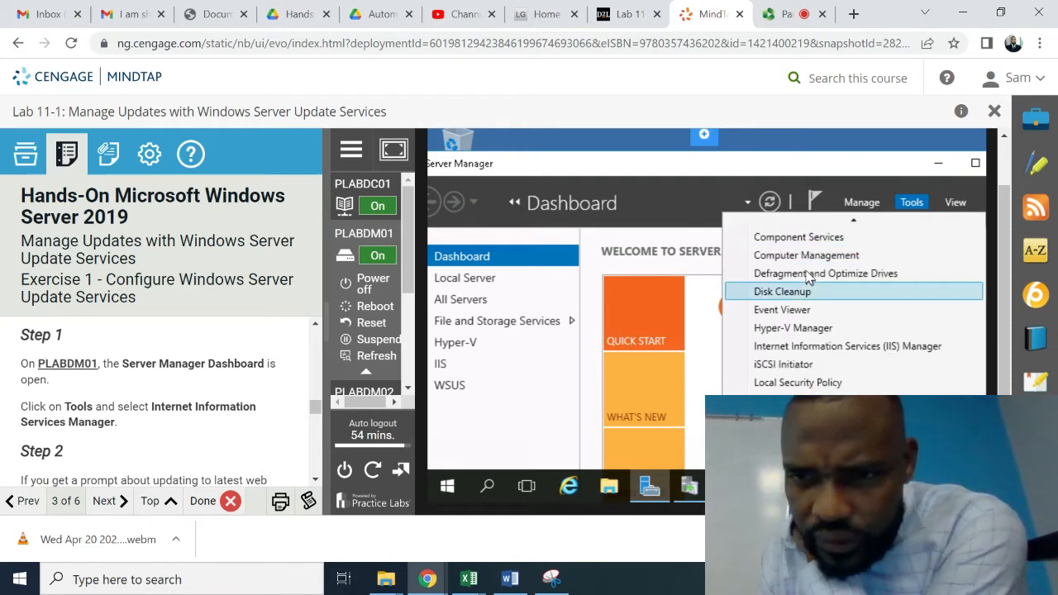
key("Down")
key("Down")
key("Down")
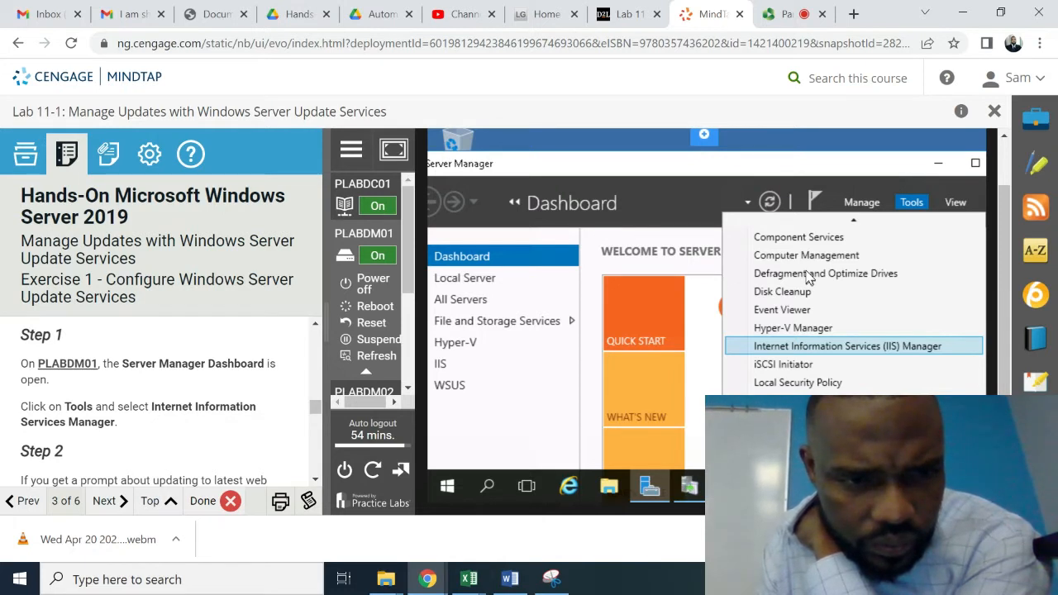
key("Down")
key("Down")
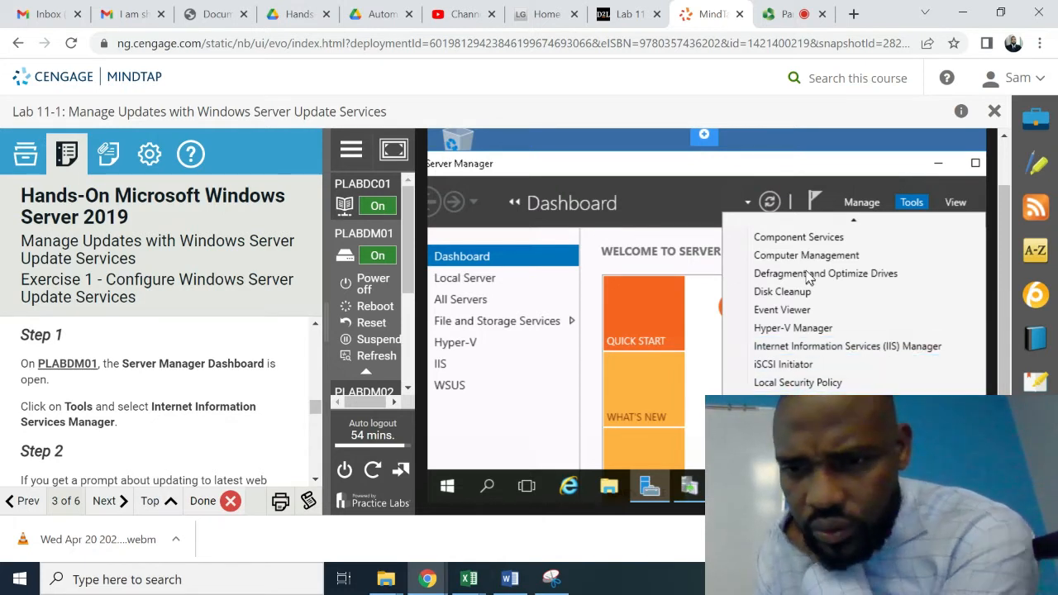
scroll(809, 279, "down", 1)
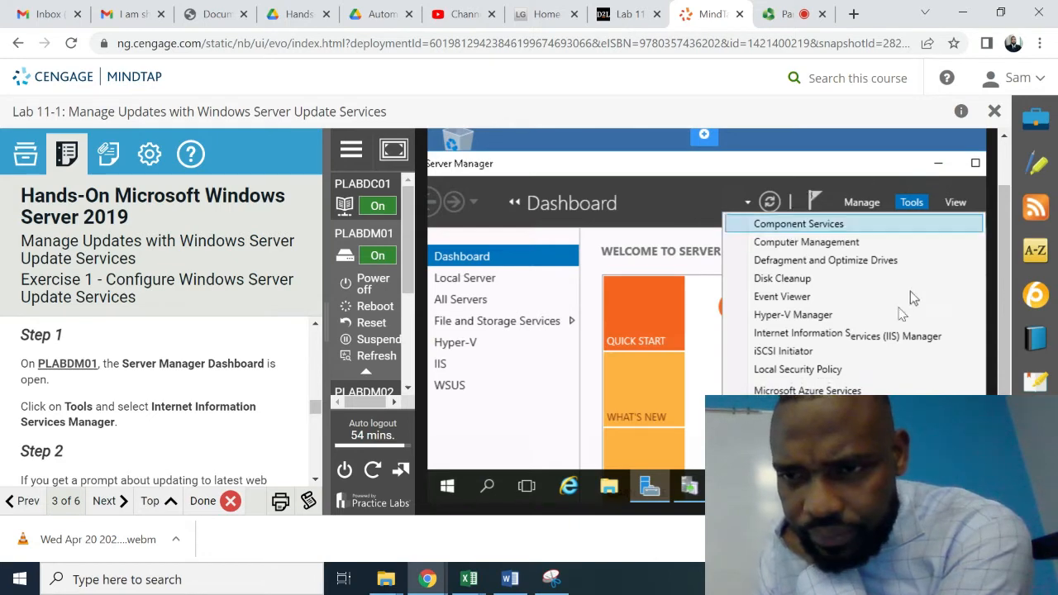
left_click(879, 341)
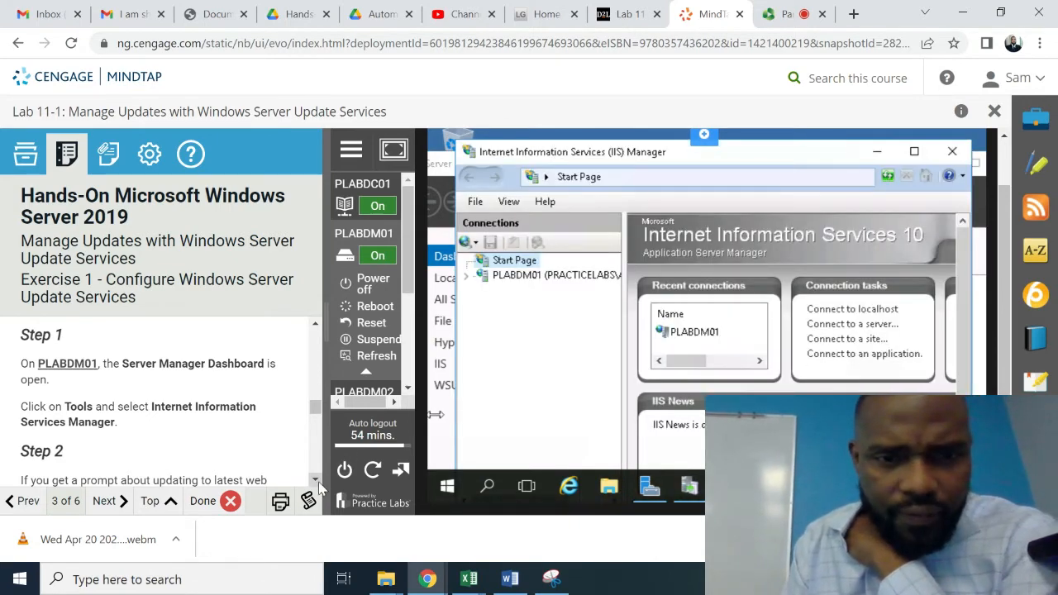
scroll(316, 483, "down", 3)
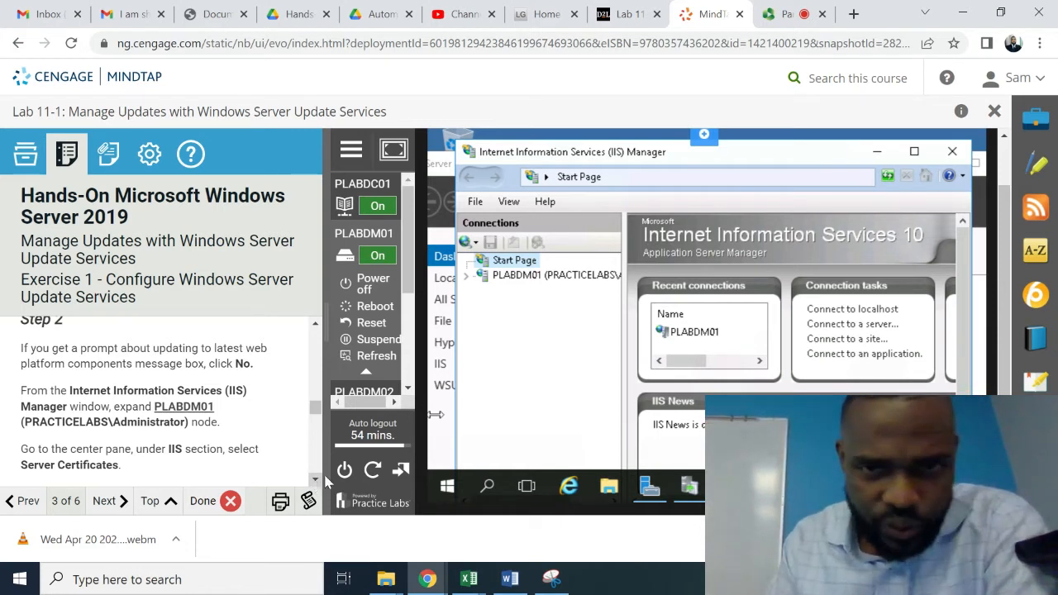
- Open the PLABDM01 server's Home page and scroll down to the IIS feature section
left_click(468, 281)
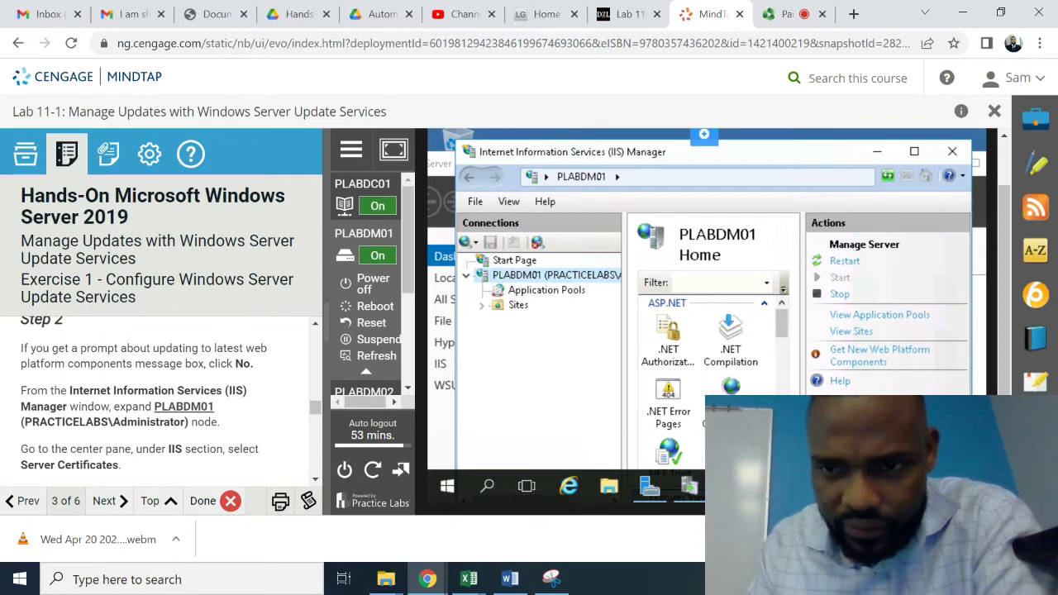
scroll(716, 385, "down", 5)
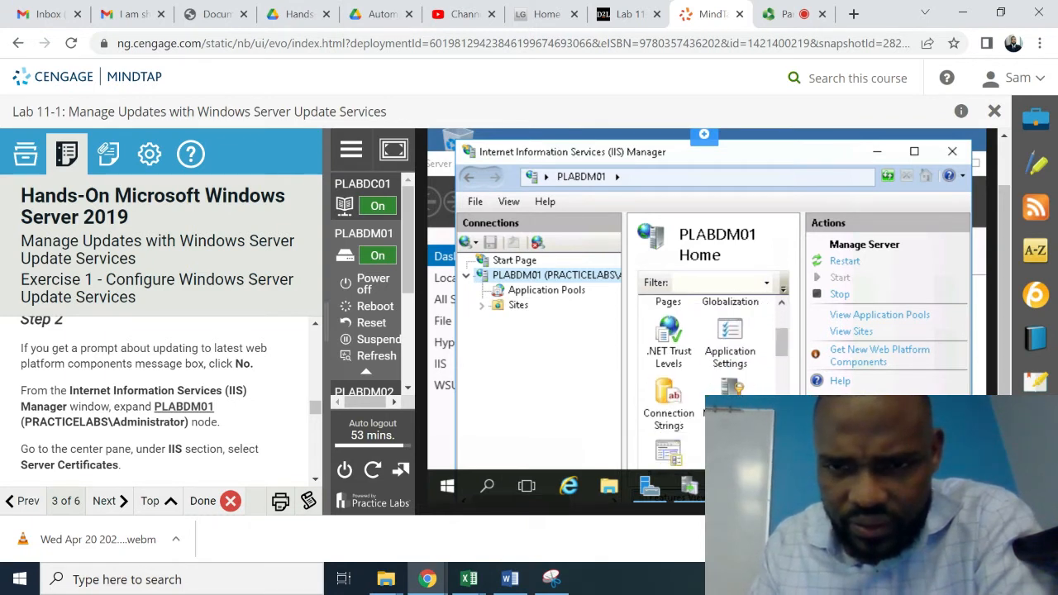
scroll(711, 372, "down", 2)
scroll(713, 380, "down", 4)
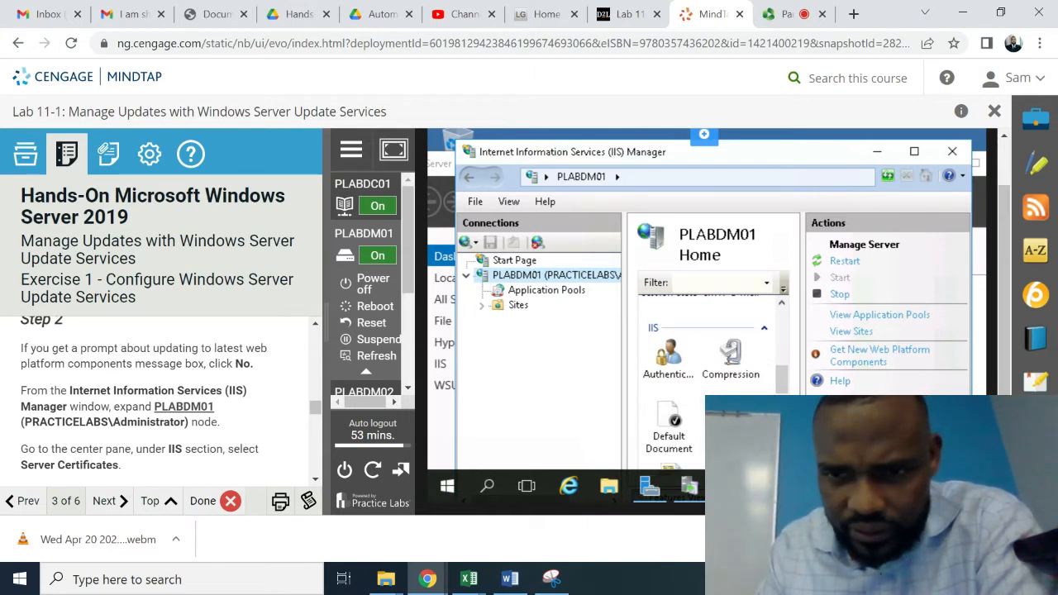
scroll(713, 381, "down", 2)
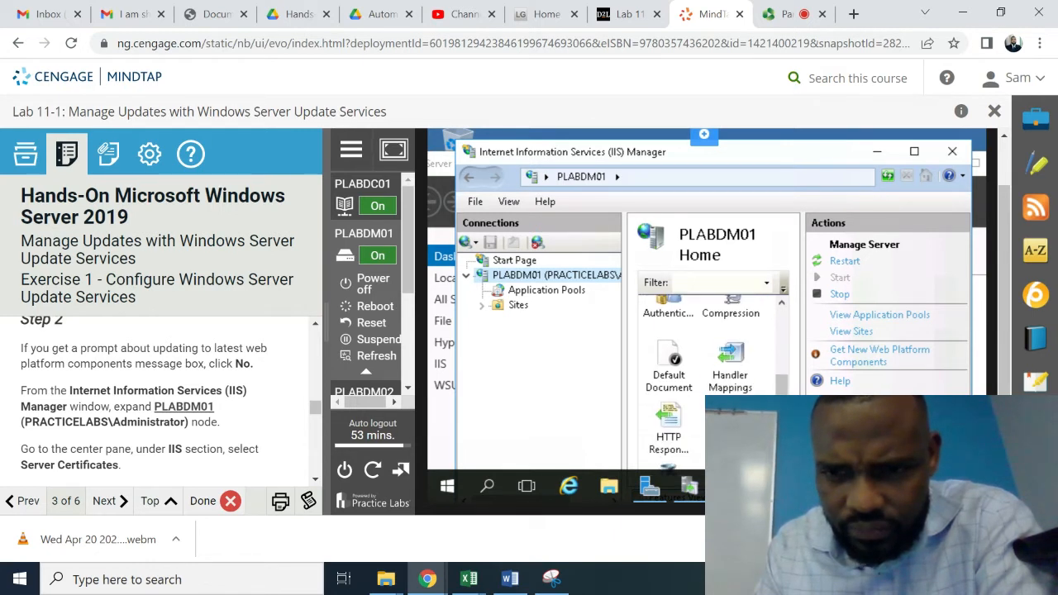
scroll(712, 380, "down", 1)
scroll(713, 380, "down", 1)
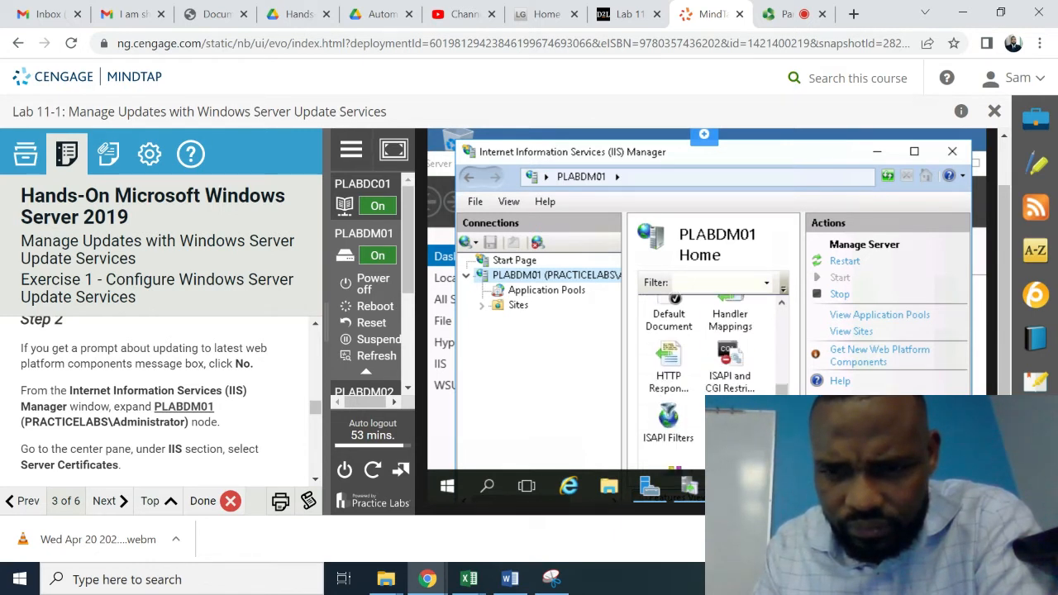
scroll(713, 380, "down", 1)
scroll(712, 380, "down", 1)
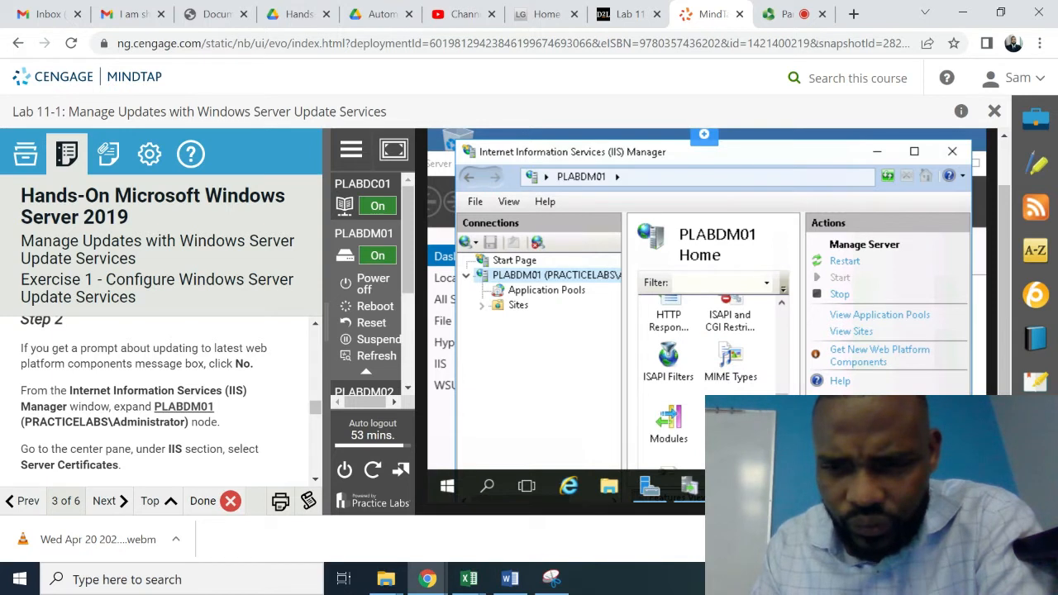
scroll(712, 380, "down", 2)
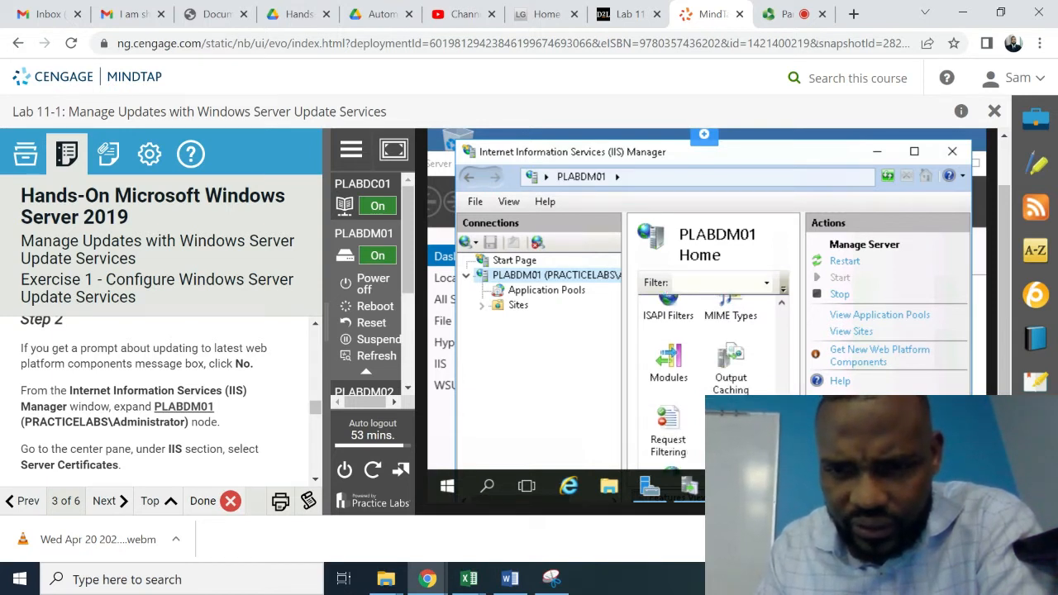
scroll(713, 381, "down", 1)
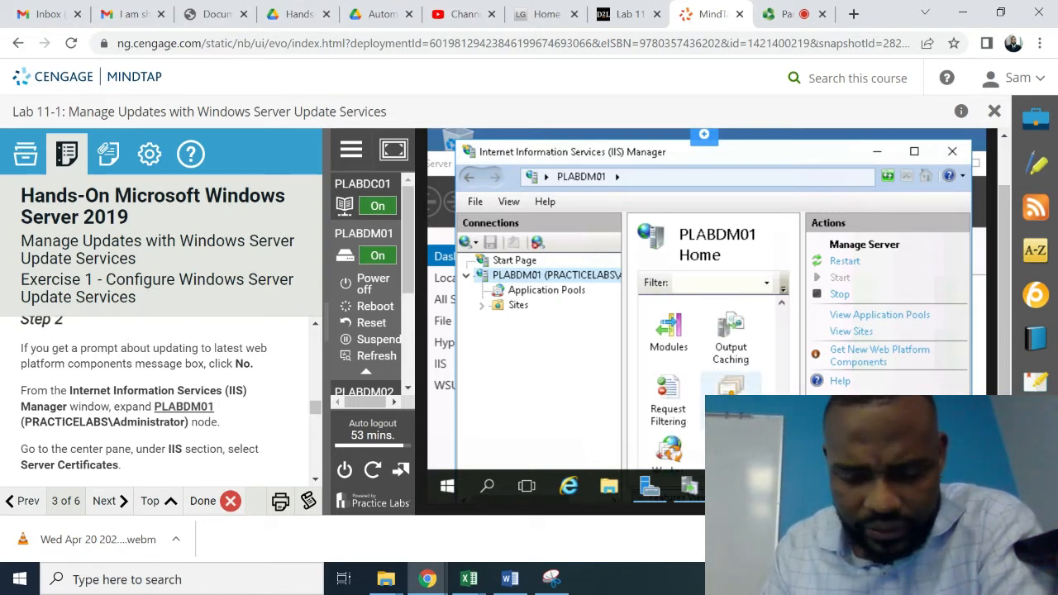
- Select the Server Certificates feature and bring up its context menu
left_click(731, 400)
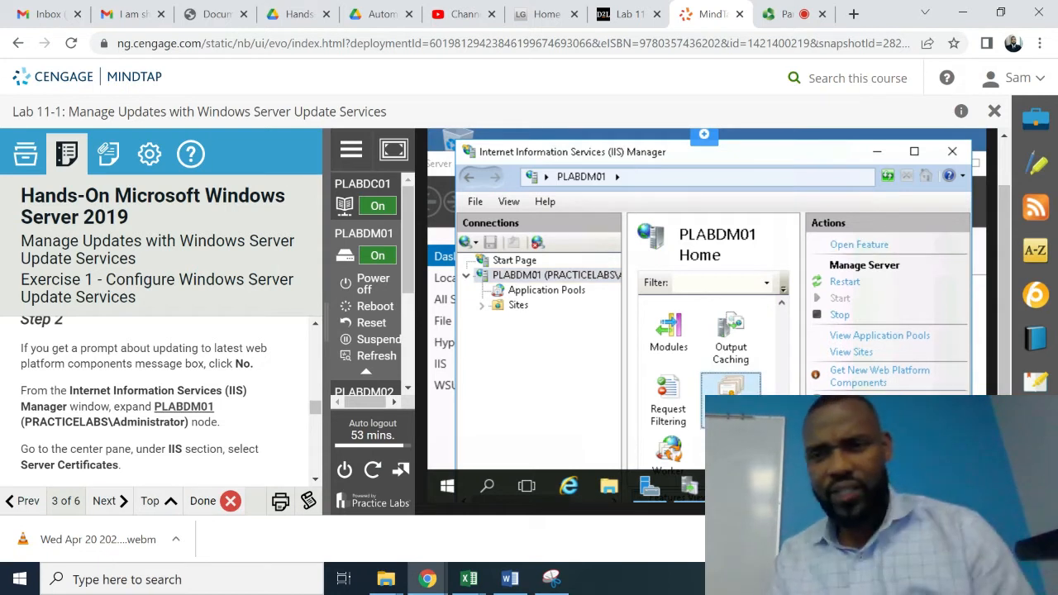
left_click(315, 480)
scroll(315, 490, "down", 3)
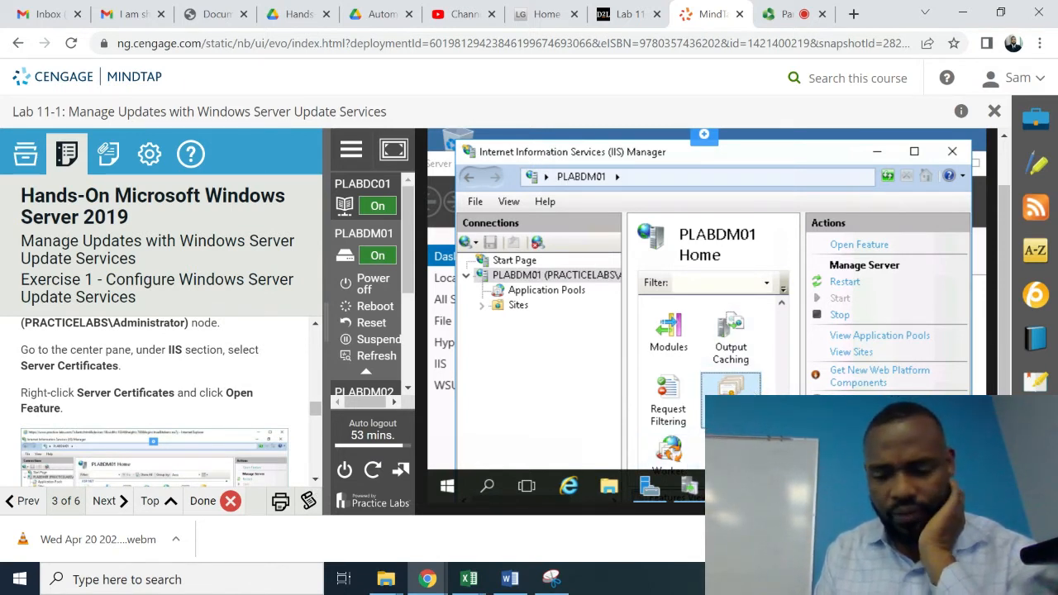
right_click(743, 388)
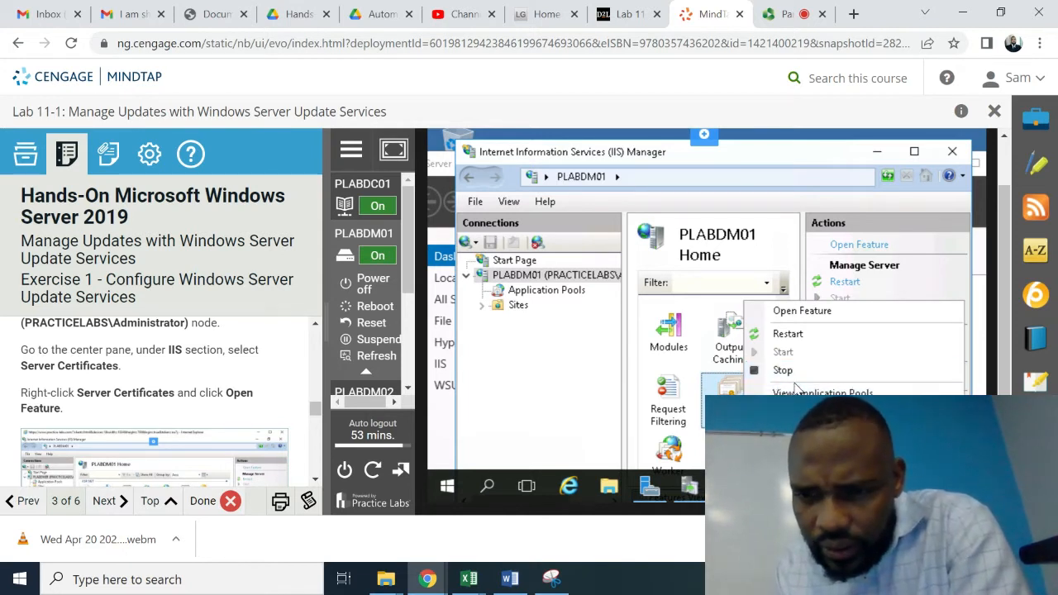
- Open the Server Certificates feature for PLABDM01
left_click(814, 312)
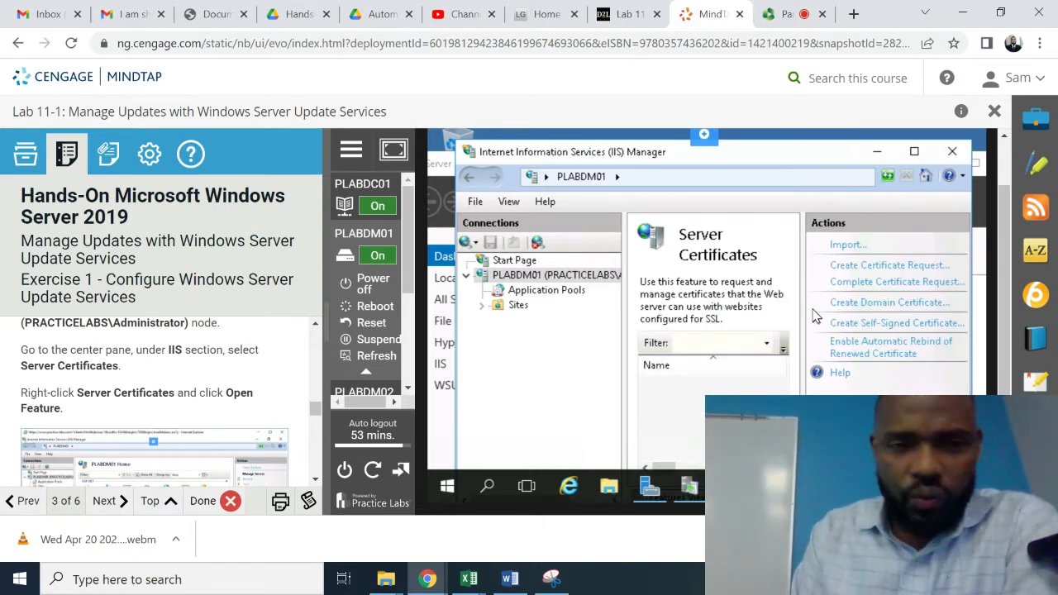
left_click(315, 479)
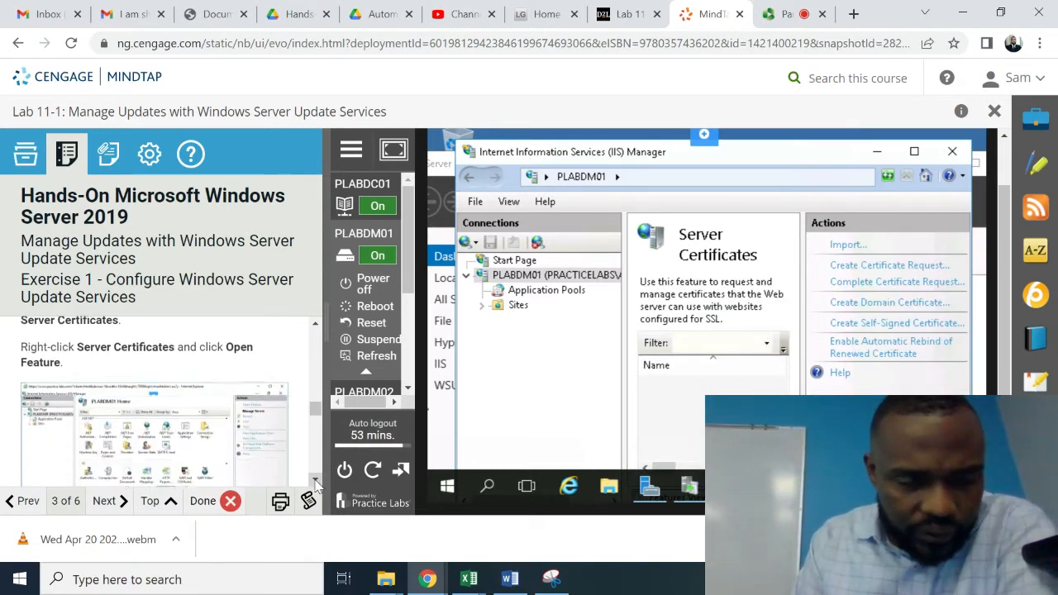
left_click(315, 482)
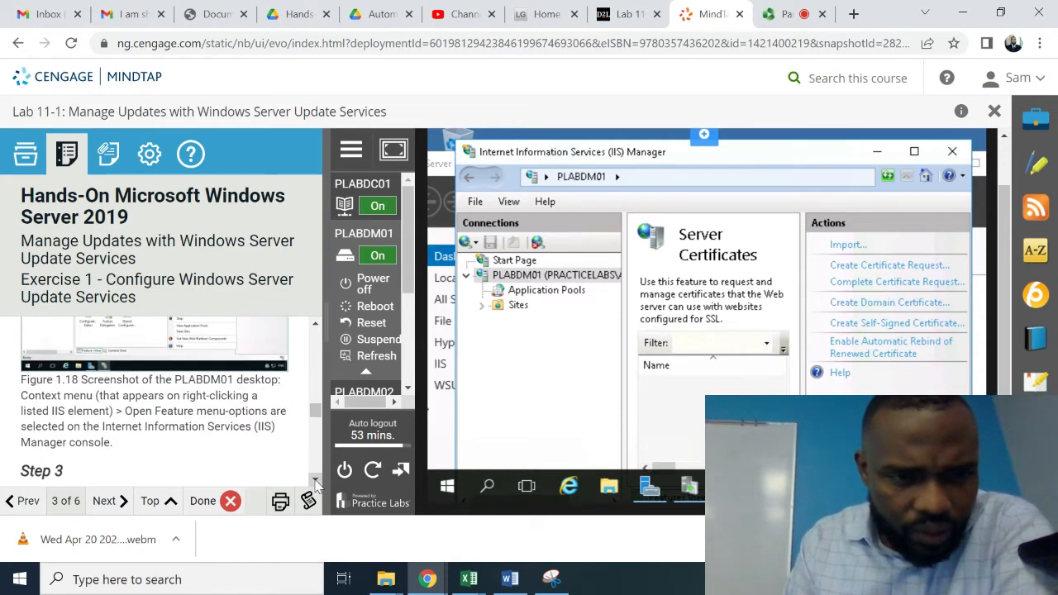
left_click(315, 482)
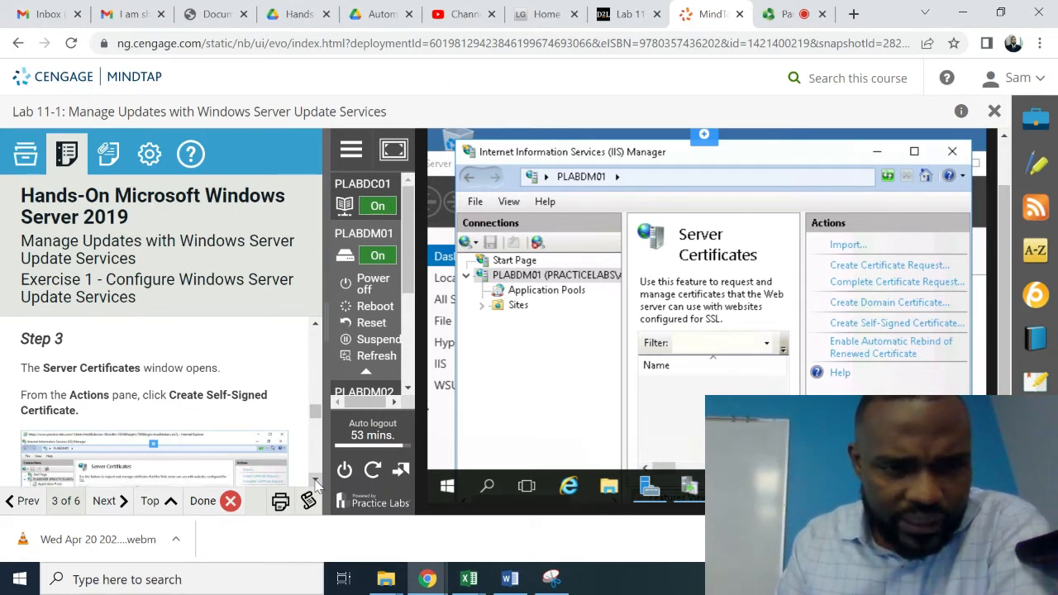
- Create a self-signed certificate with friendly name PLABDM01-WSUS in the Personal store
left_click(916, 324)
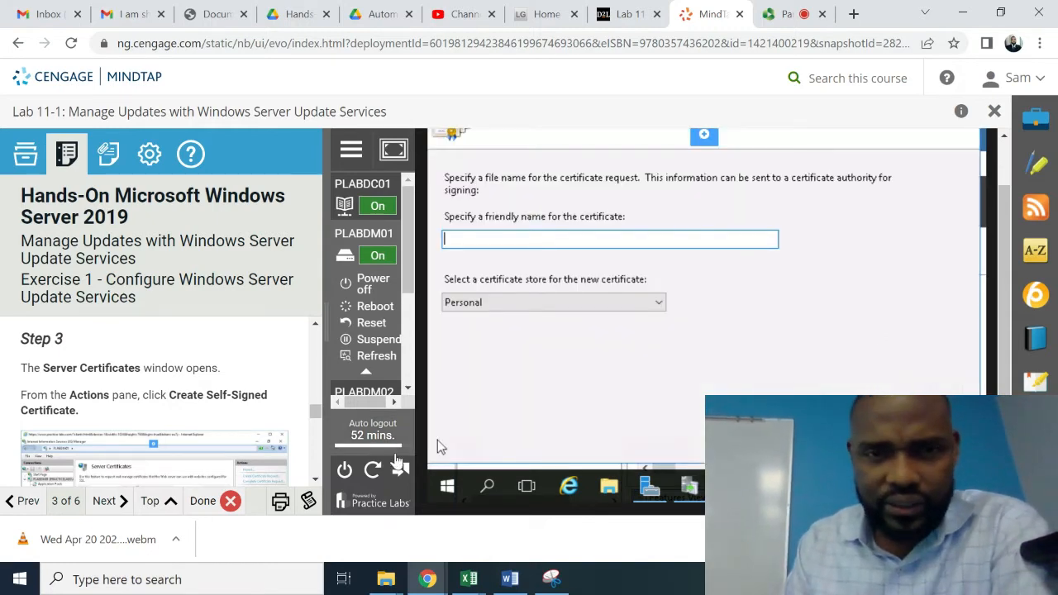
scroll(317, 486, "down", 5)
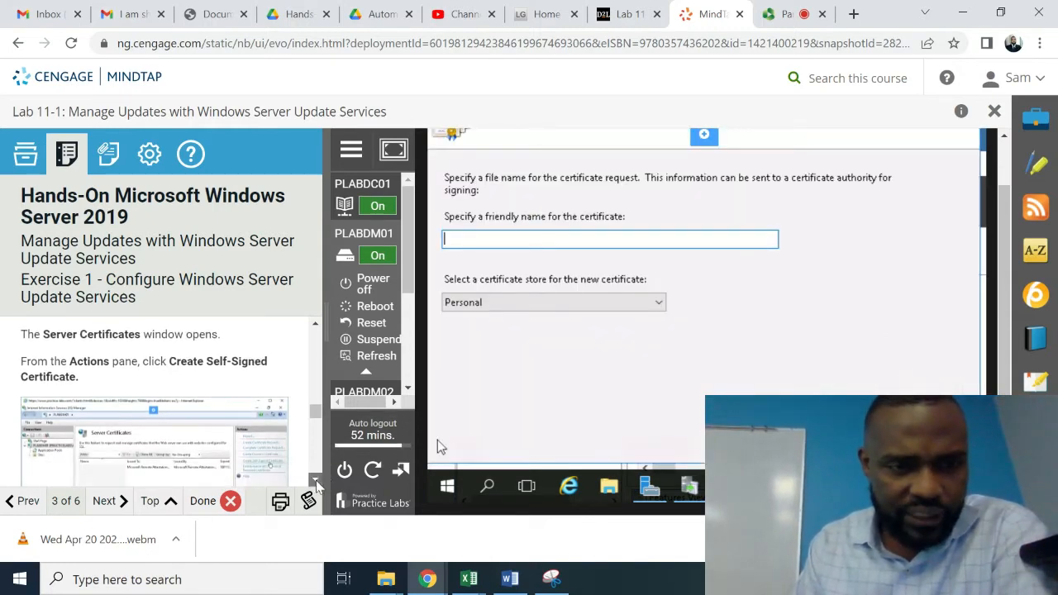
scroll(316, 486, "down", 5)
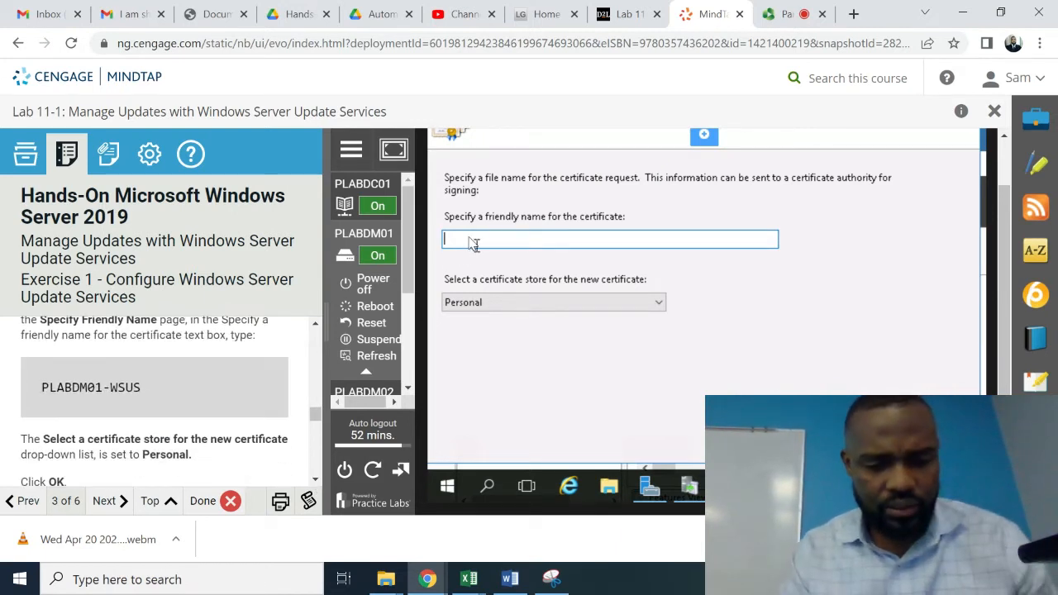
type("PLAB")
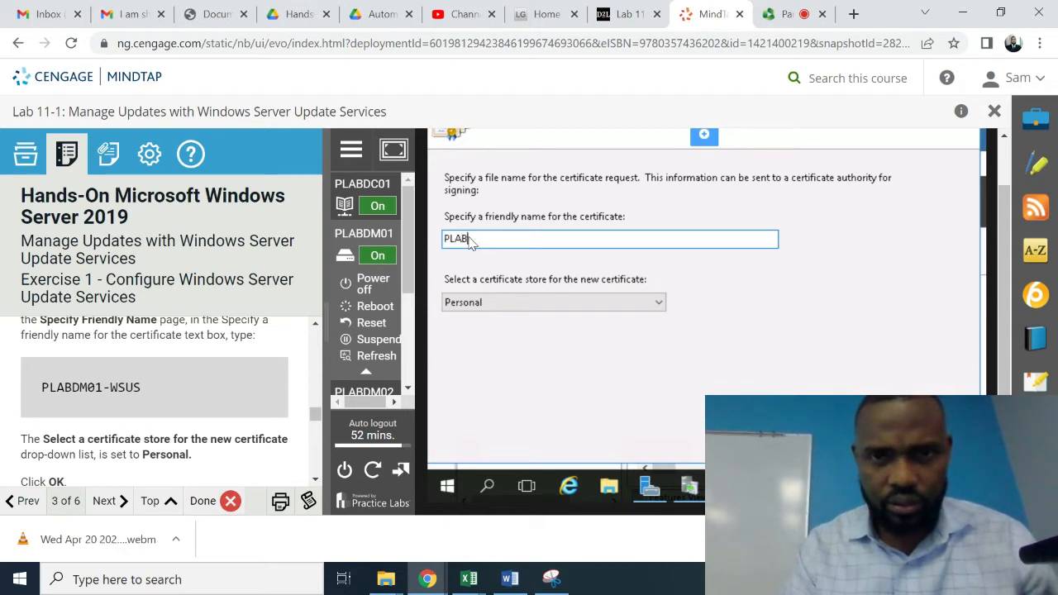
type("D")
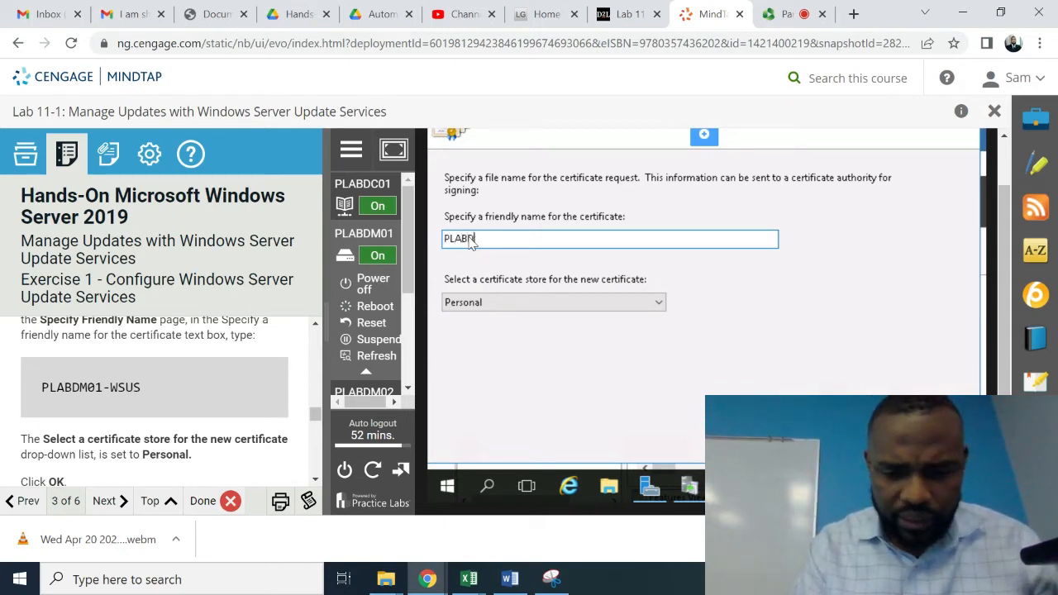
type("M01")
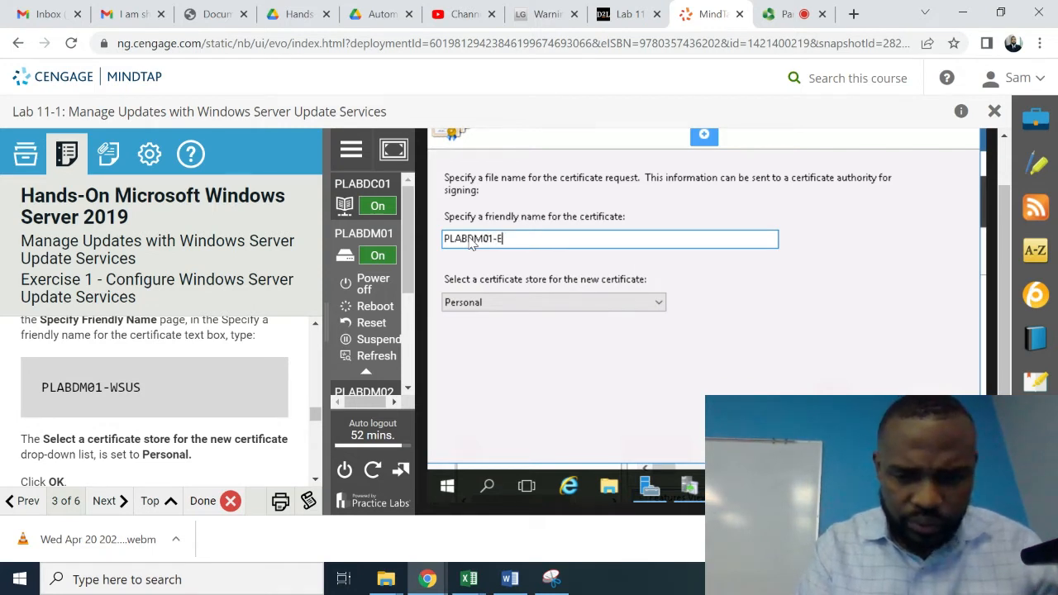
type("-WSUS")
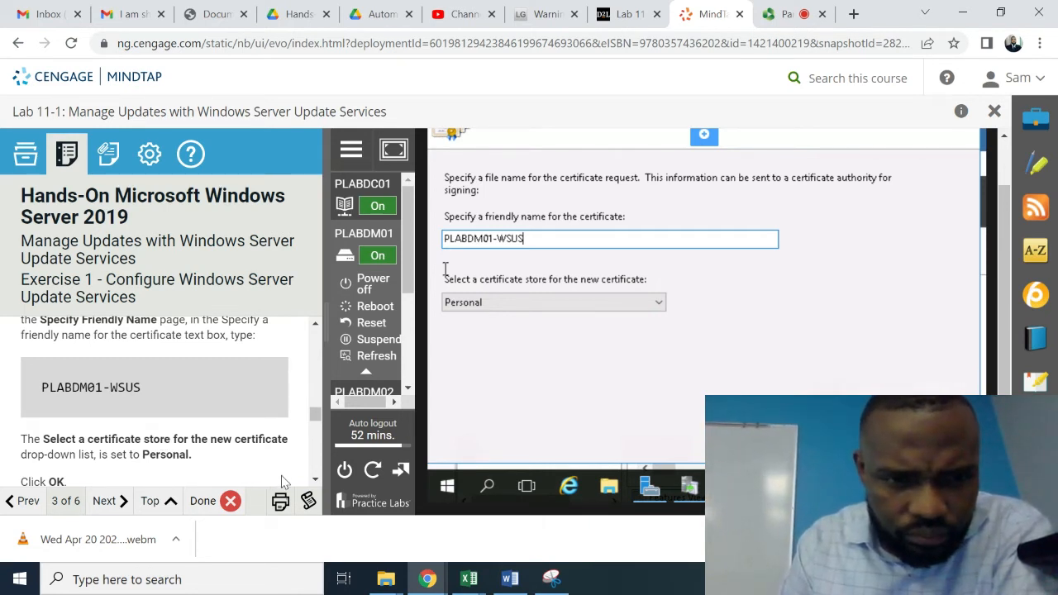
left_click(314, 479)
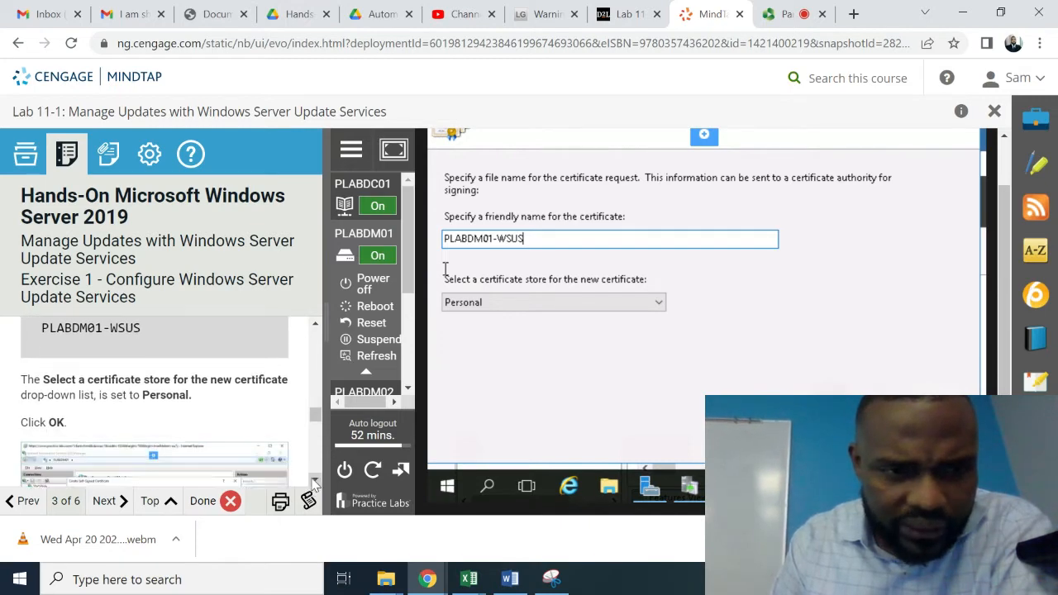
left_click(315, 482)
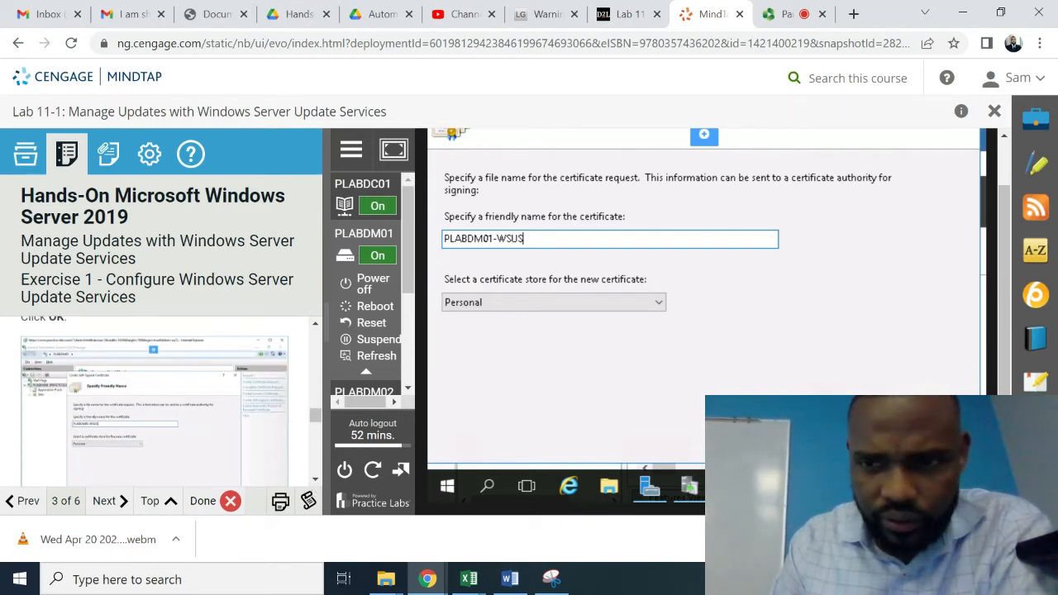
key("Return")
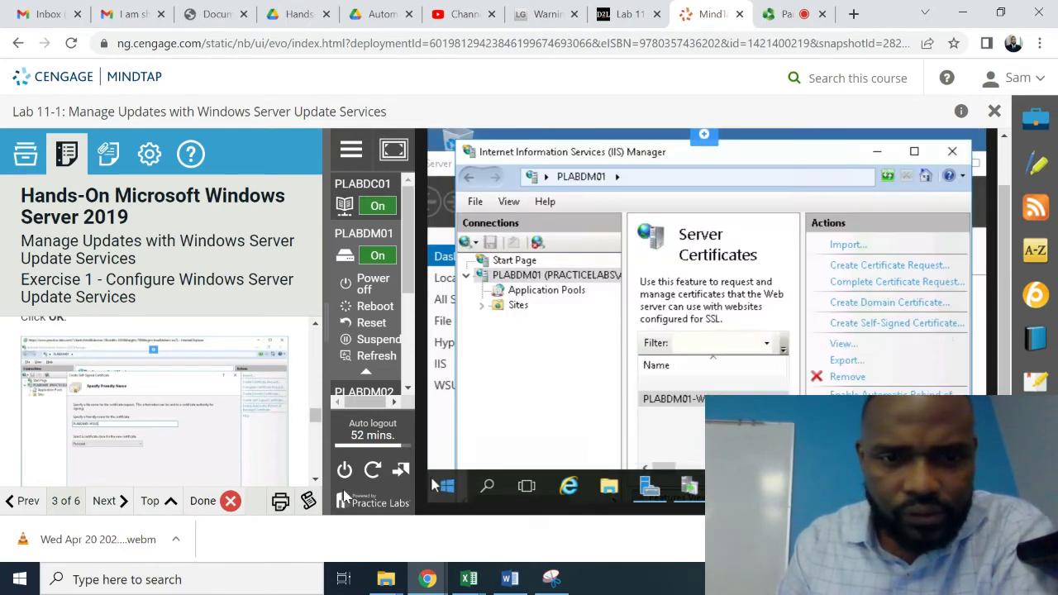
- Expand the Sites node under PLABDM01 and select the WSUS Administration site
left_click(315, 481)
left_click(315, 481)
left_click(316, 481)
left_click(316, 481)
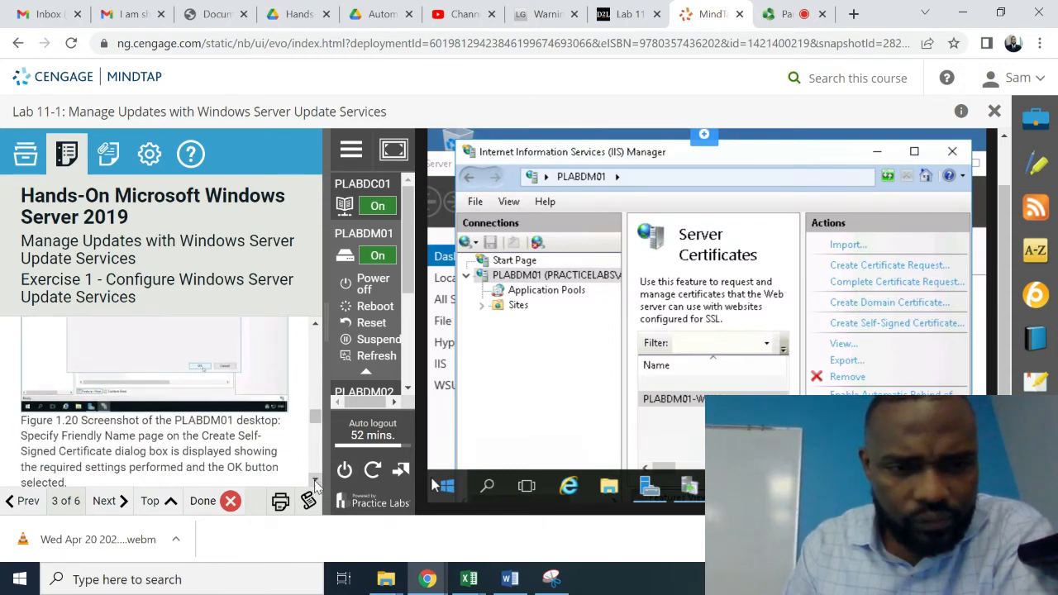
left_click(315, 481)
left_click(316, 481)
left_click(316, 481)
left_click(316, 481)
left_click(316, 482)
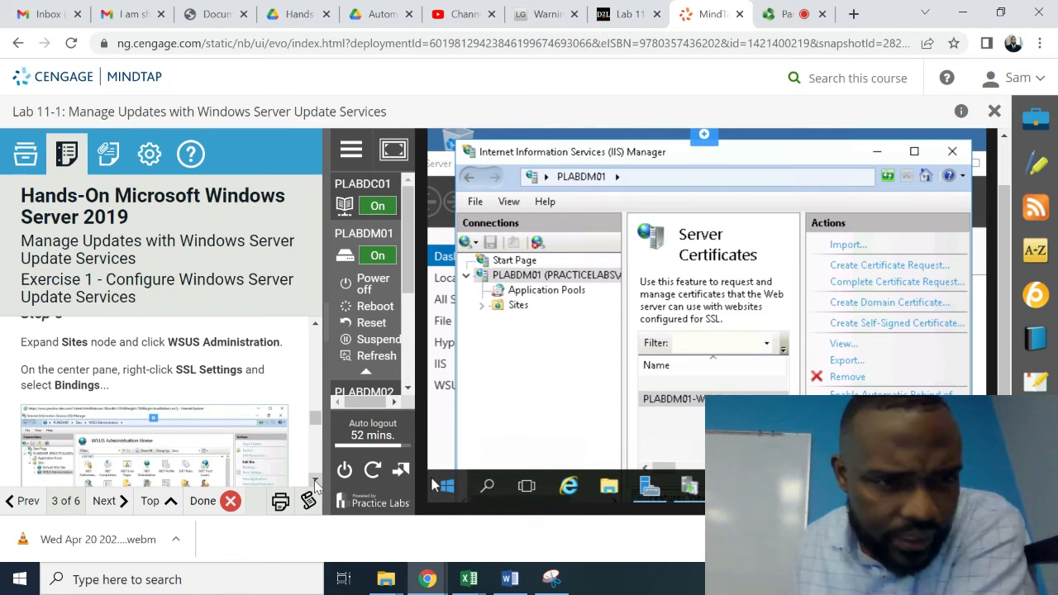
left_click(483, 305)
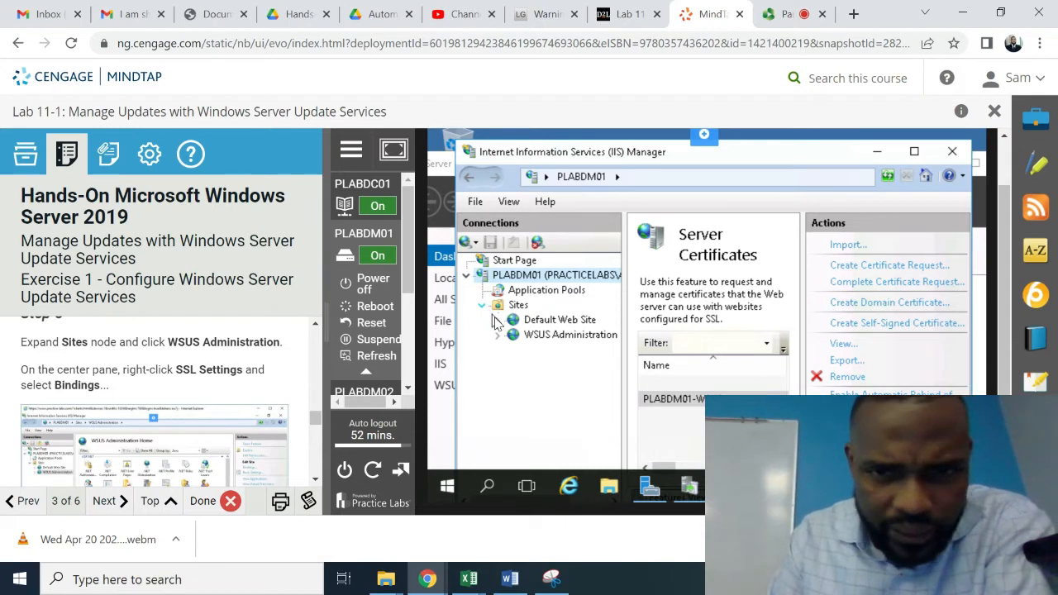
left_click(546, 337)
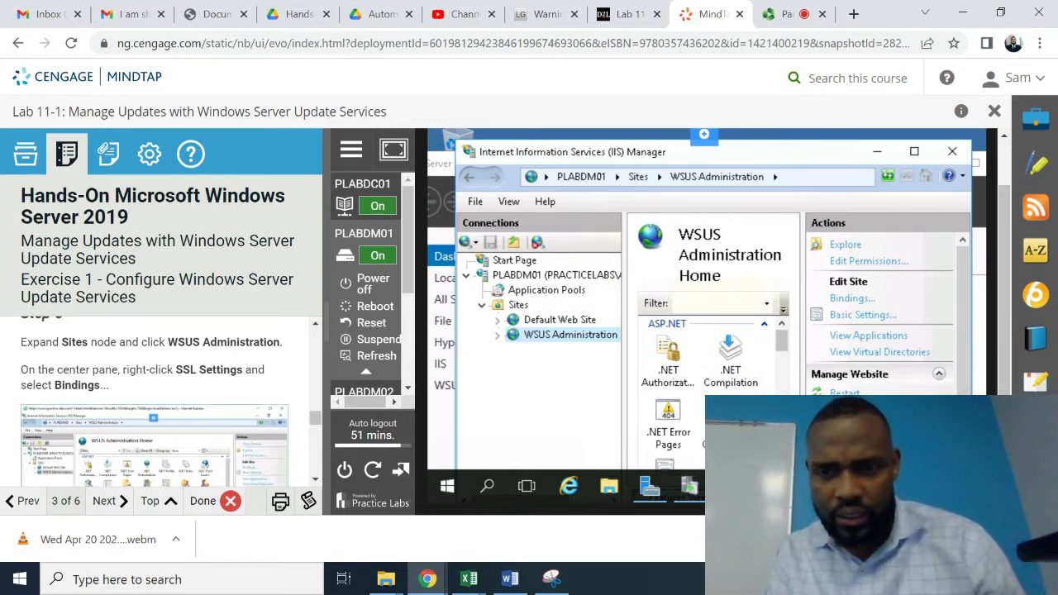
- Open WSUS Administration's Site Bindings dialog, listing http on 8530 and https on 8531
scroll(711, 380, "down", 2)
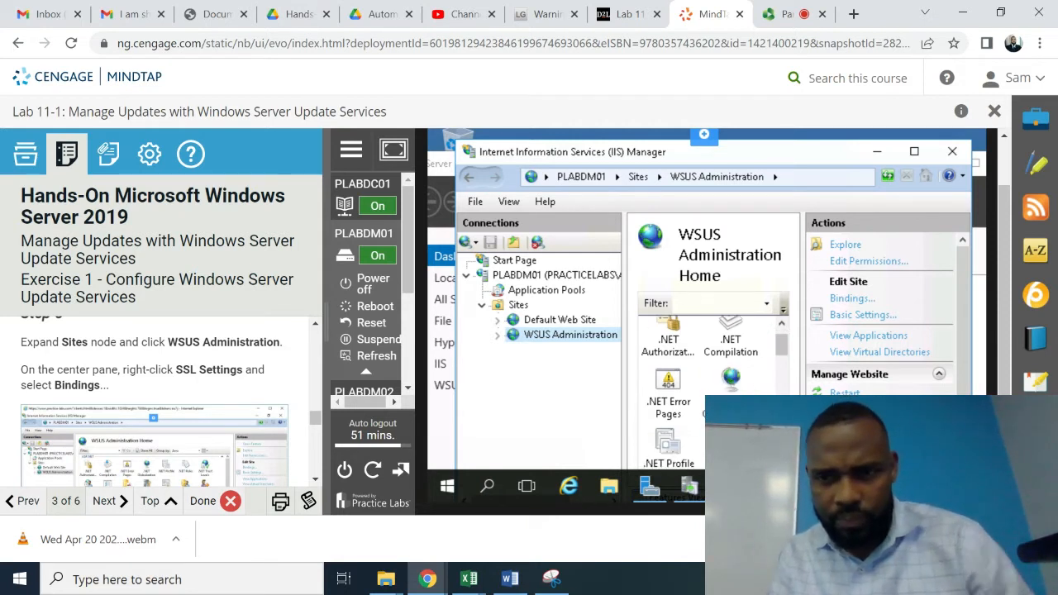
scroll(711, 380, "down", 3)
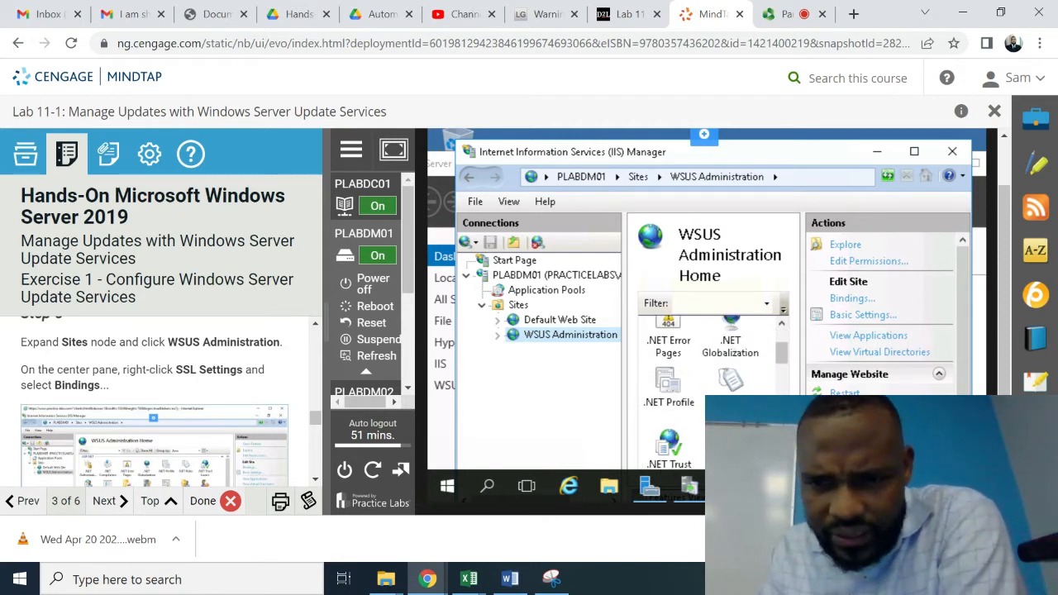
scroll(711, 380, "down", 2)
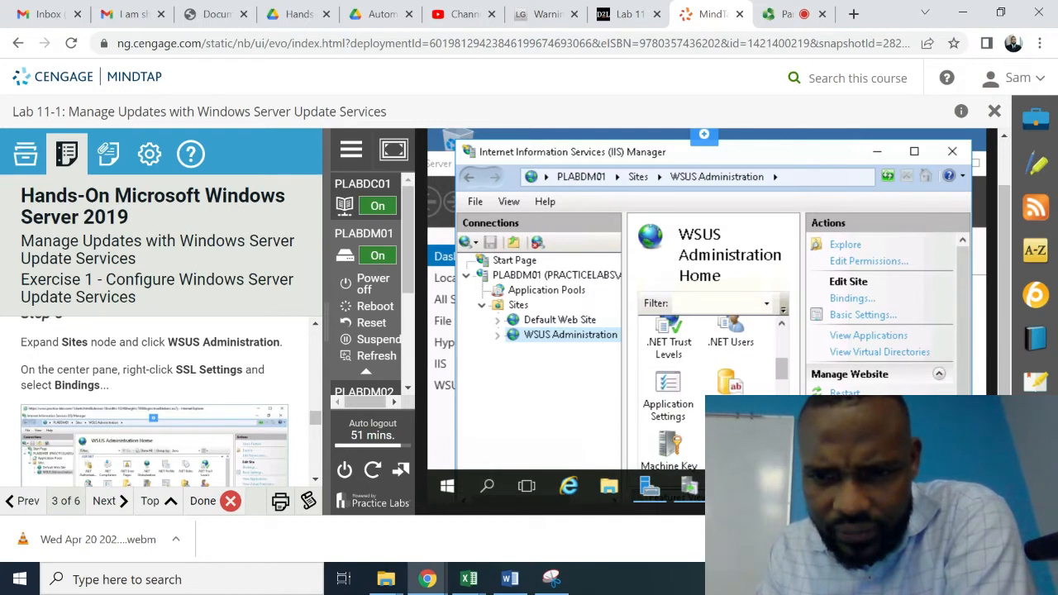
scroll(711, 380, "down", 3)
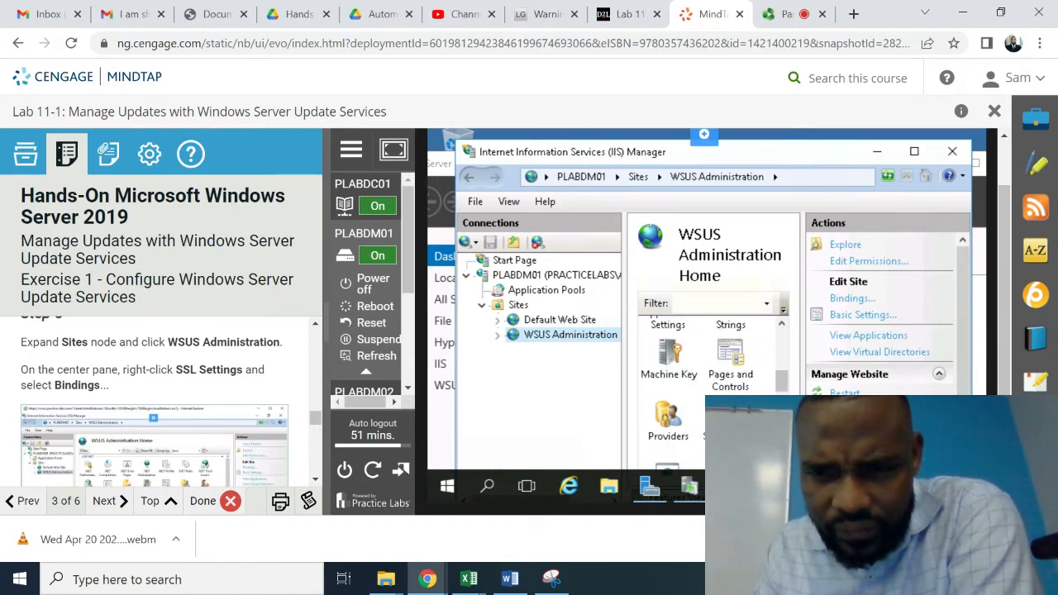
scroll(711, 381, "down", 5)
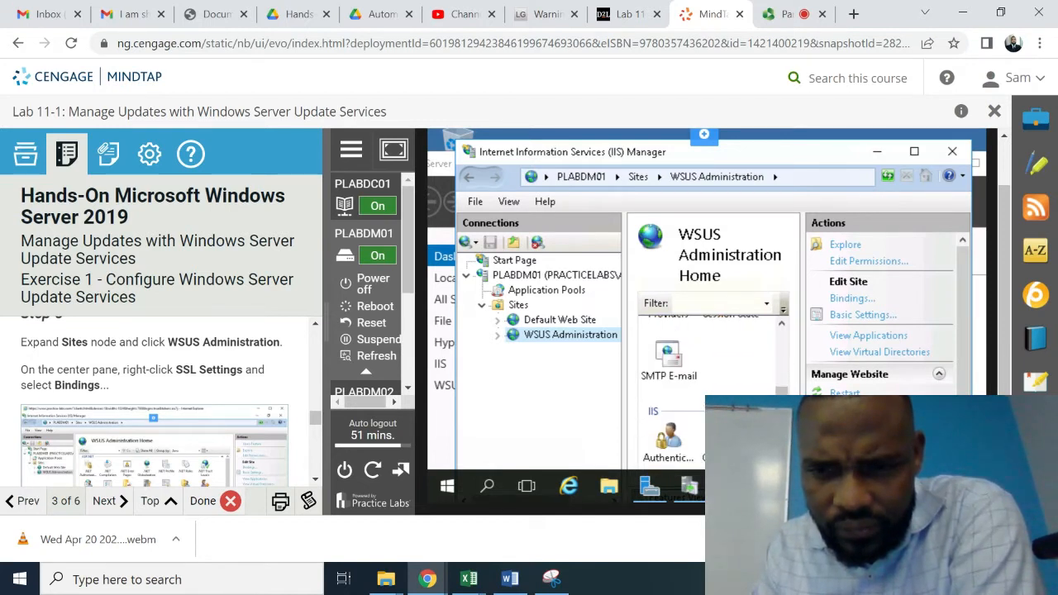
scroll(711, 380, "down", 6)
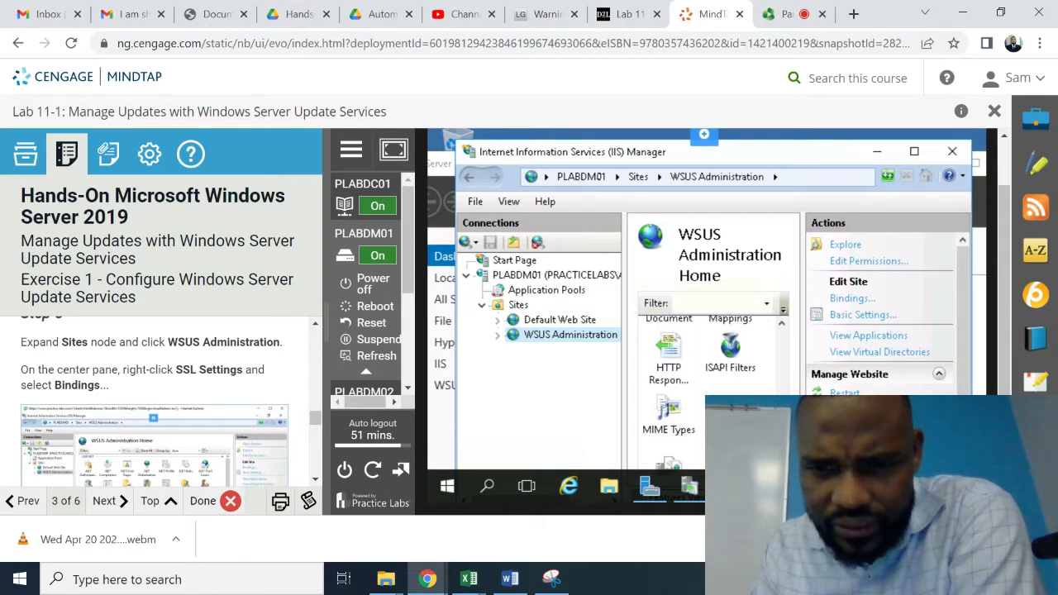
scroll(711, 381, "down", 5)
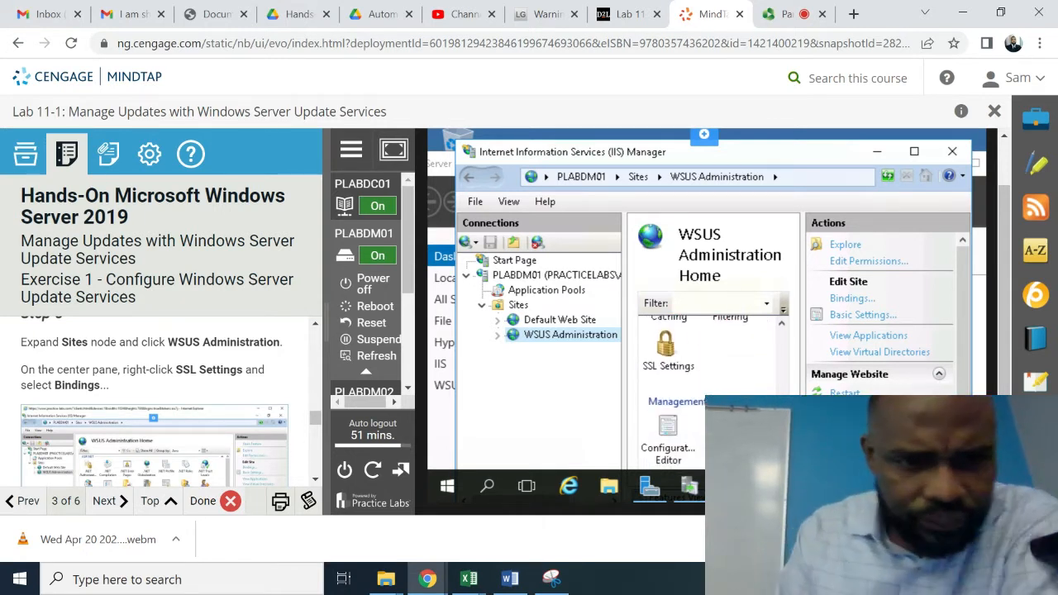
right_click(662, 364)
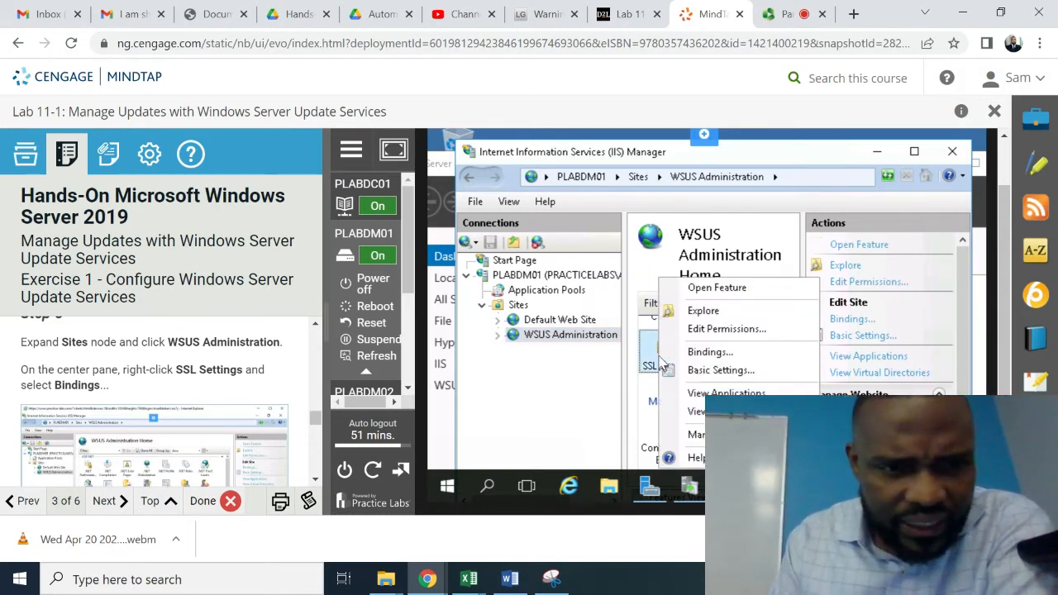
left_click(706, 354)
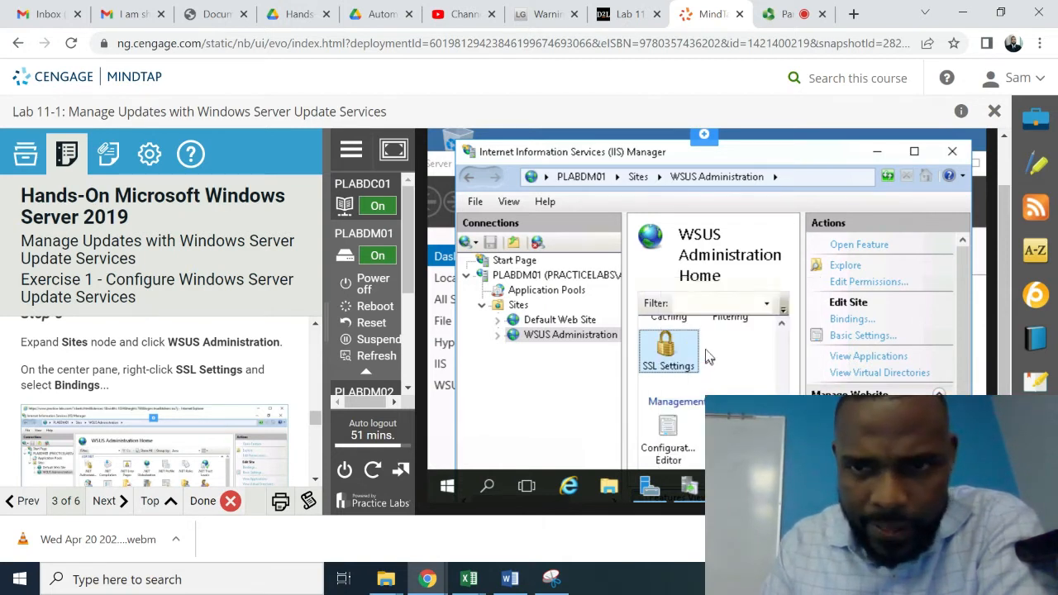
- Select the https binding on port 8531 and open it for editing
left_click(315, 480)
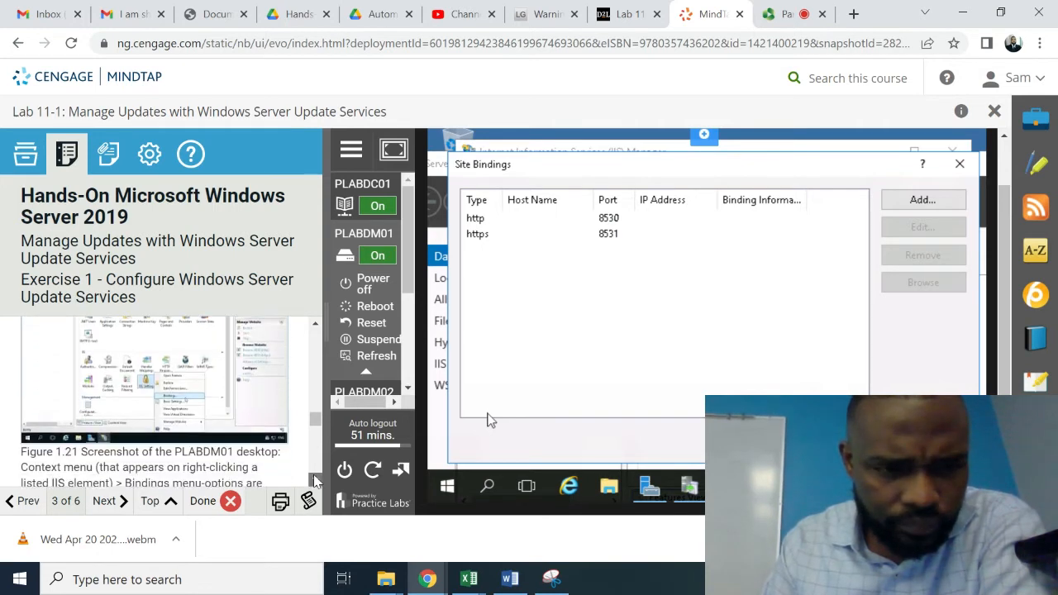
left_click(314, 480)
left_click(314, 481)
left_click(314, 481)
left_click(315, 481)
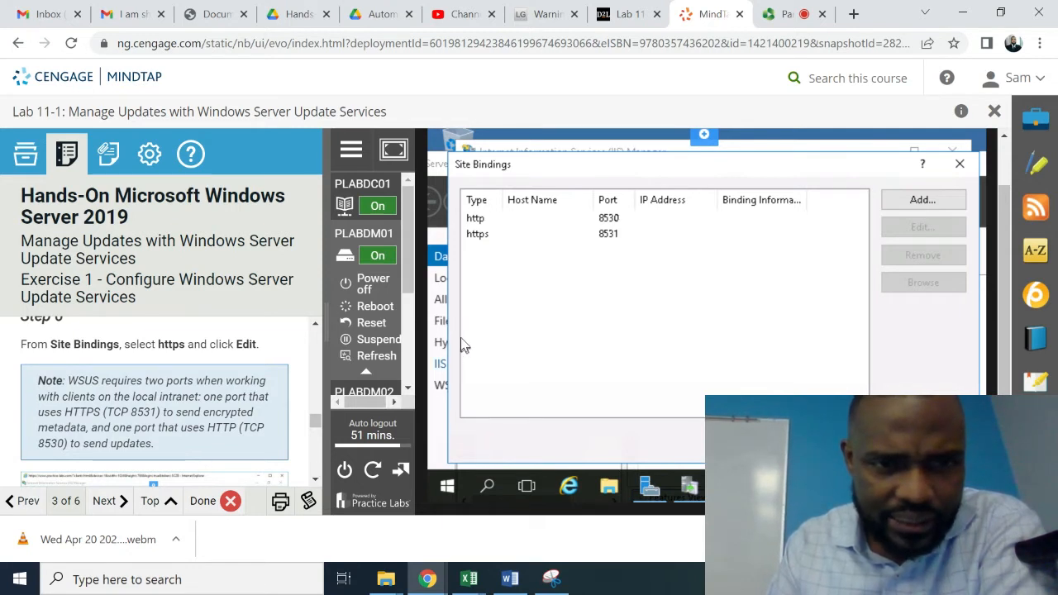
left_click(482, 235)
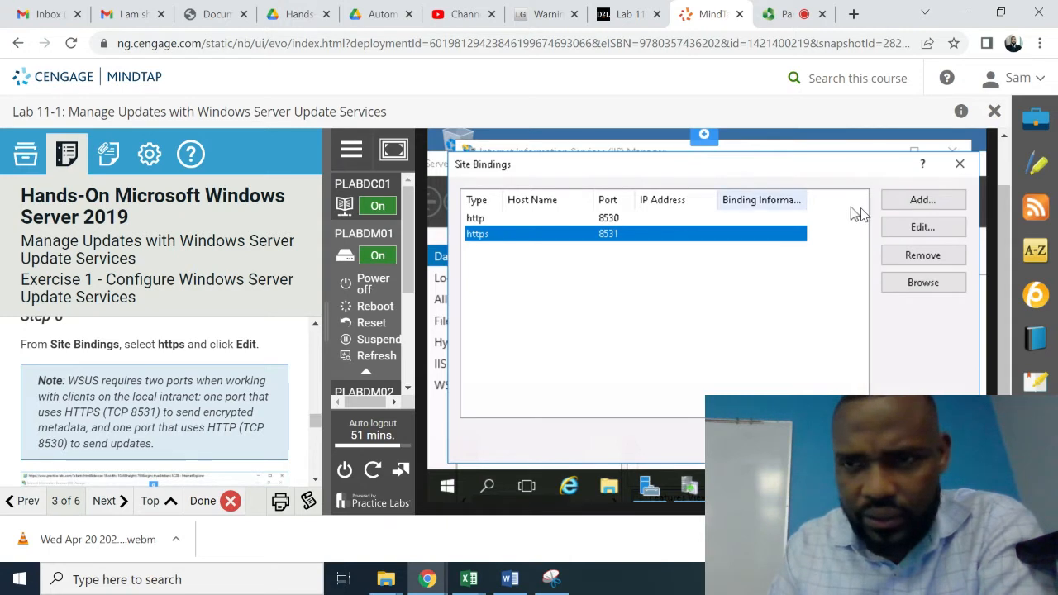
left_click(911, 230)
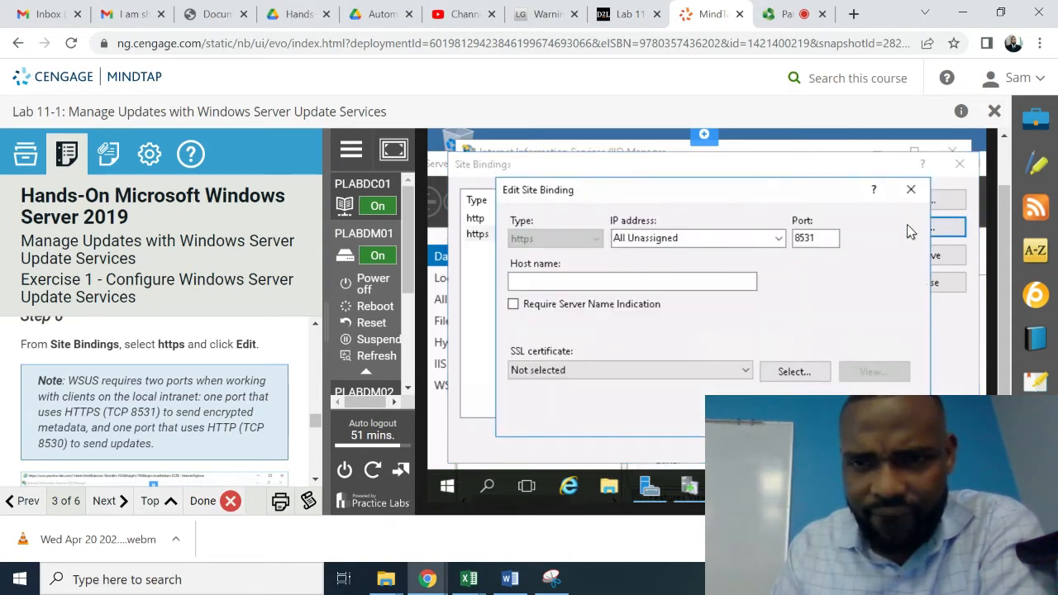
left_click(315, 479)
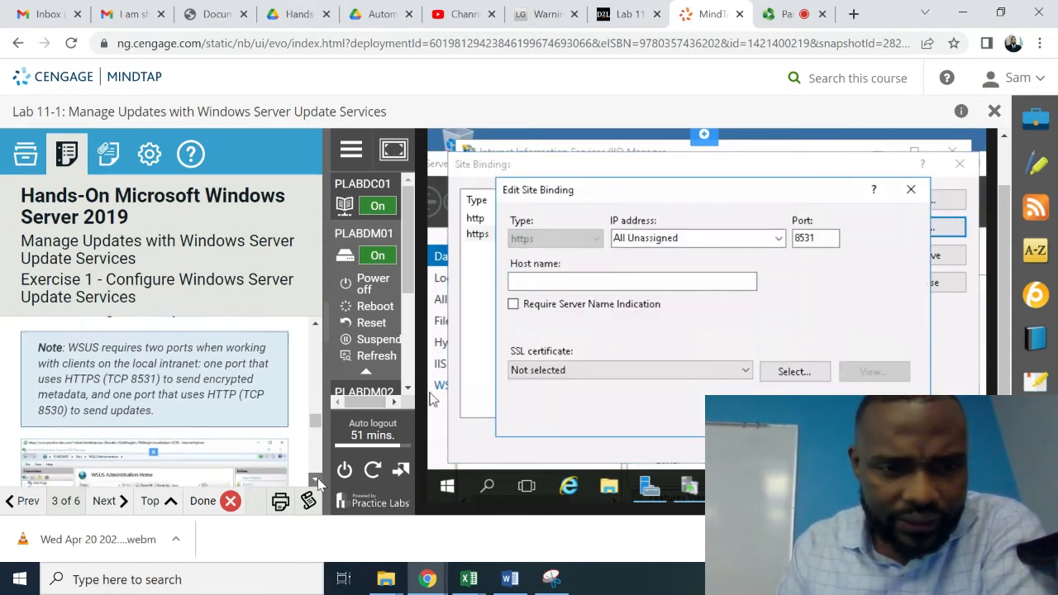
scroll(317, 478, "down", 5)
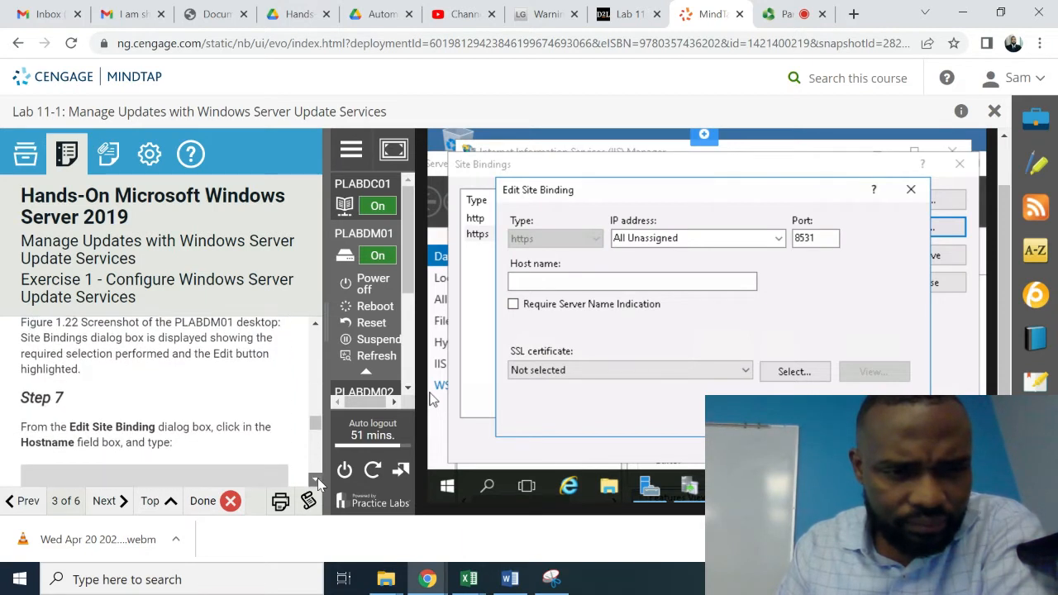
scroll(317, 478, "down", 2)
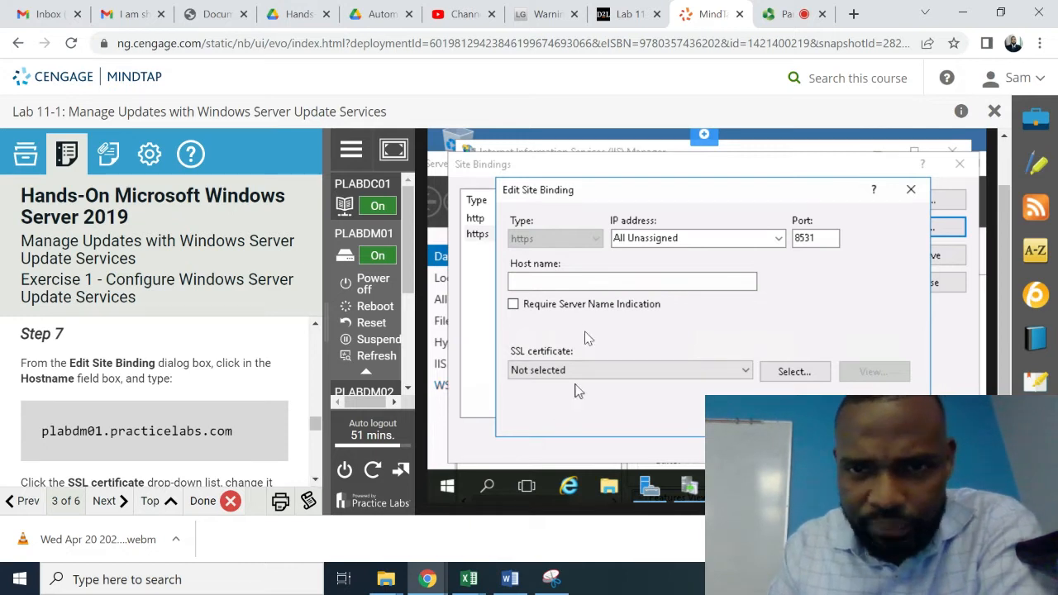
- Set host name plabdm01.practicelabs.com and choose the PLABDM01-WSUS SSL certificate
left_click(548, 281)
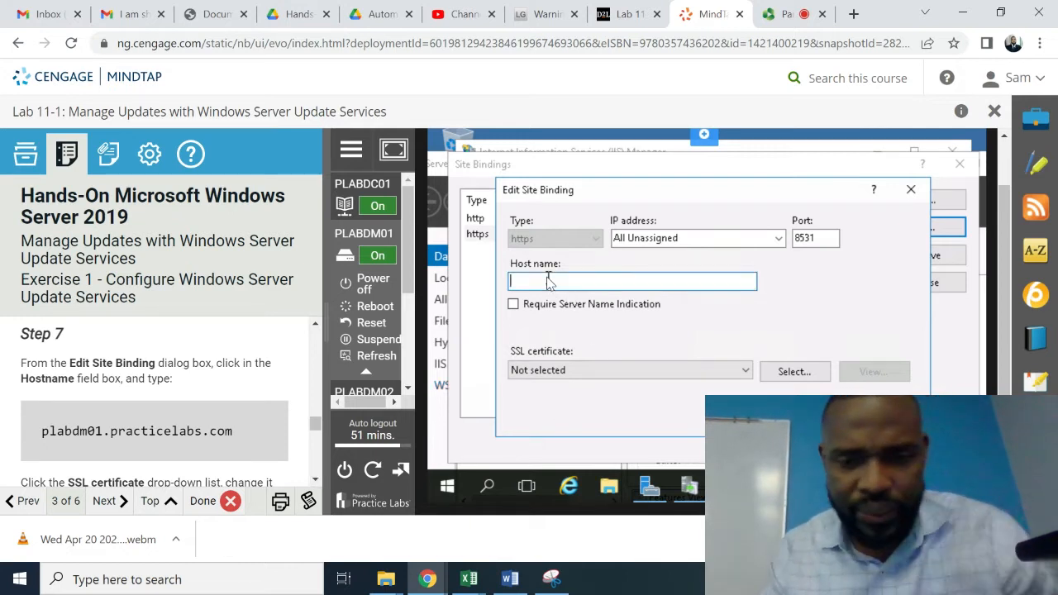
type("PLAB")
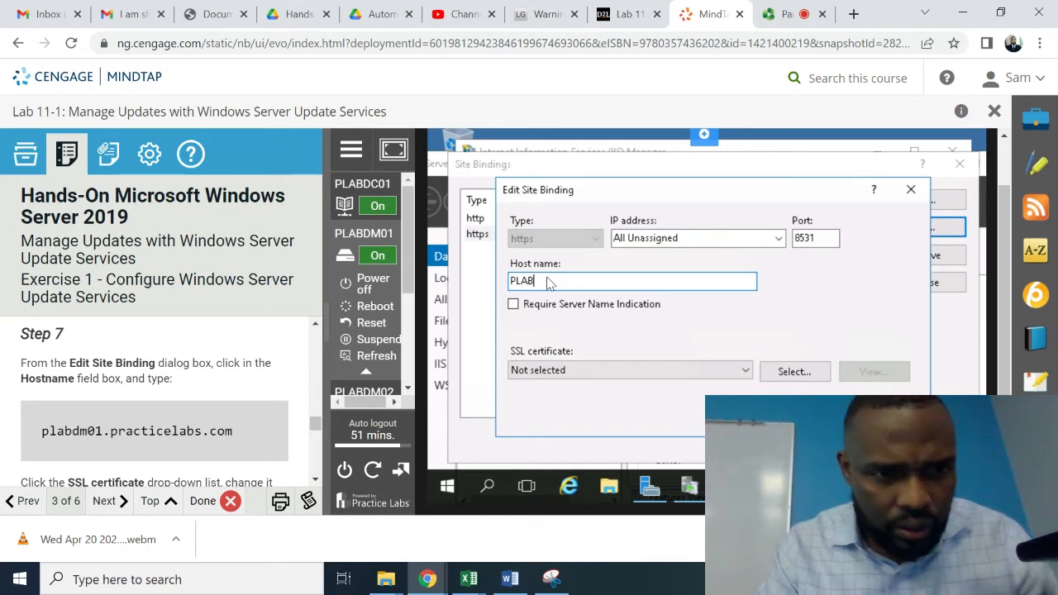
type("DM0")
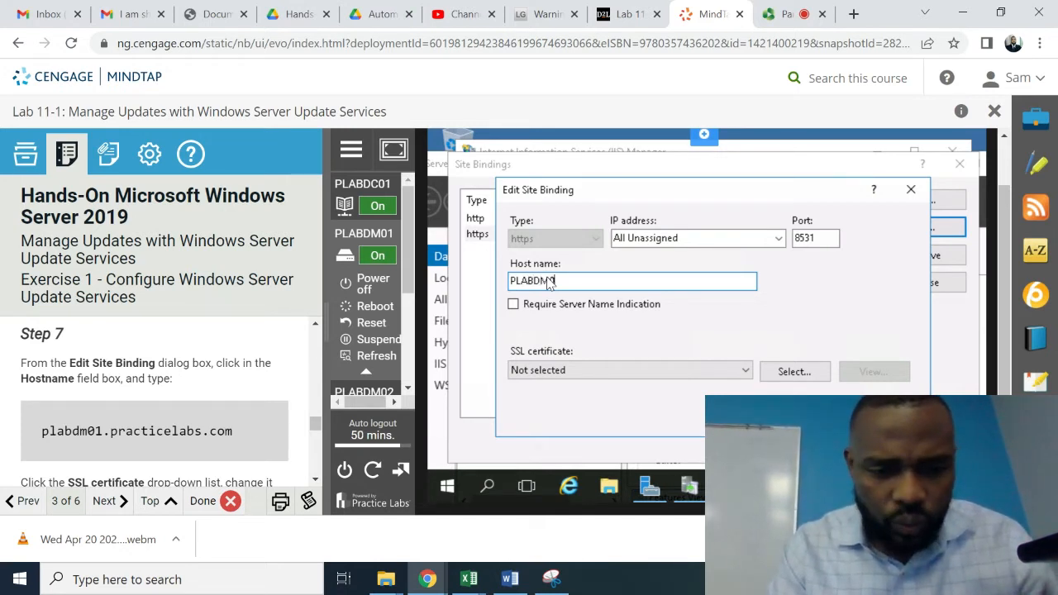
type("1.P")
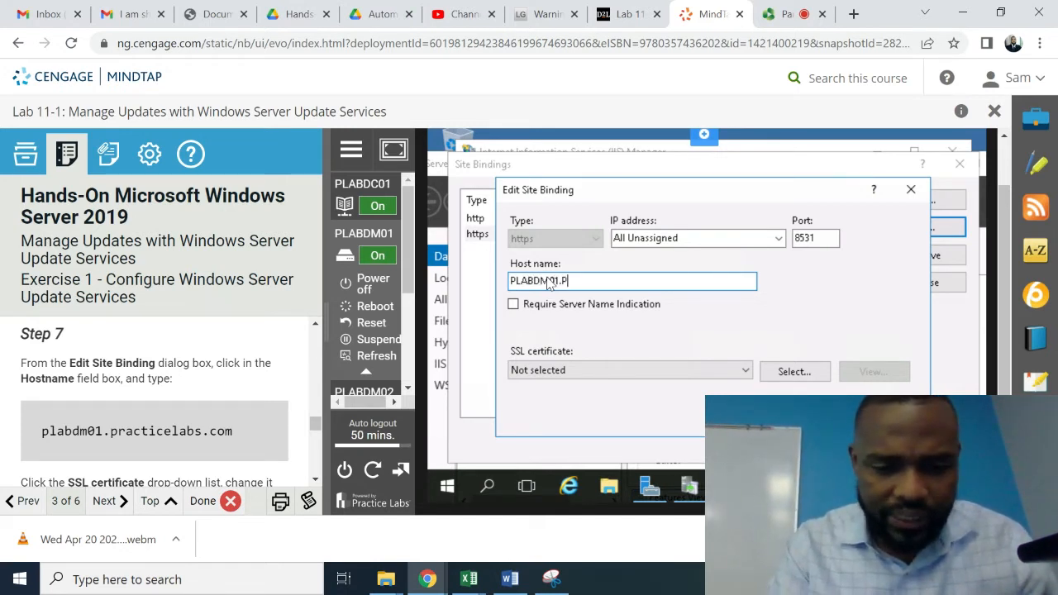
type("RACTICELABS.COM")
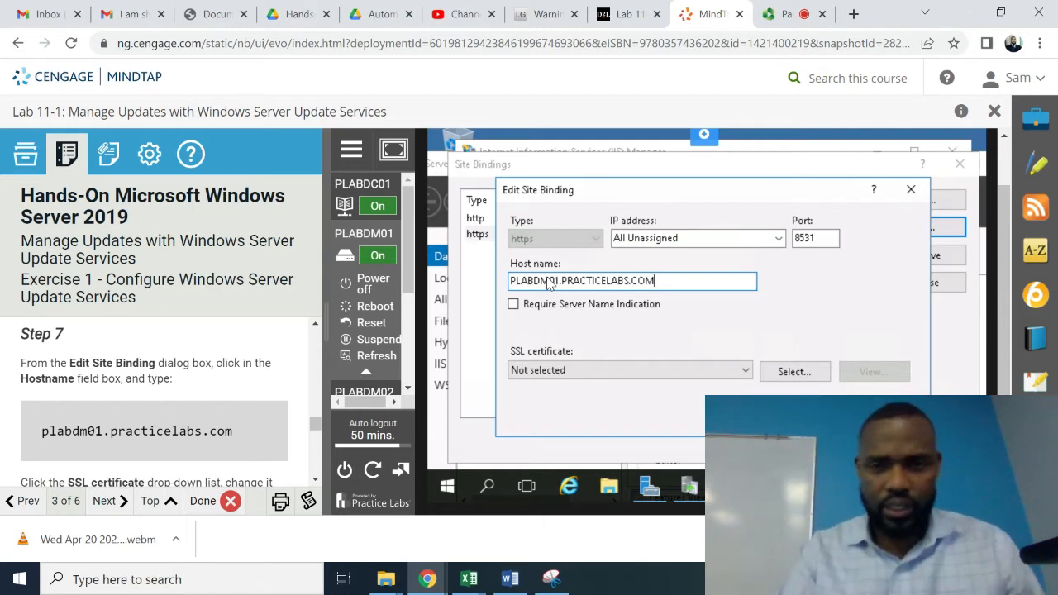
key("BackSpace")
key("BackSpace")
key("BackSpace")
key("BackSpace")
key("BackSpace")
key("BackSpace")
key("BackSpace")
key("BackSpace")
key("BackSpace")
key("BackSpace")
key("BackSpace")
key("BackSpace")
key("BackSpace")
key("BackSpace")
key("BackSpace")
key("BackSpace")
key("BackSpace")
key("BackSpace")
key("BackSpace")
key("BackSpace")
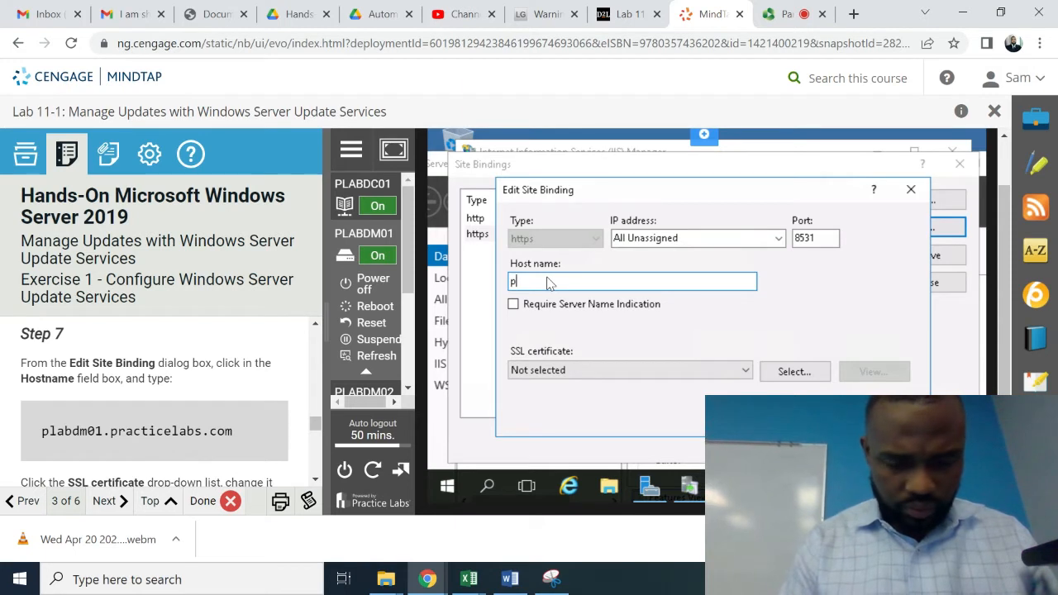
type("plabdm01.pra")
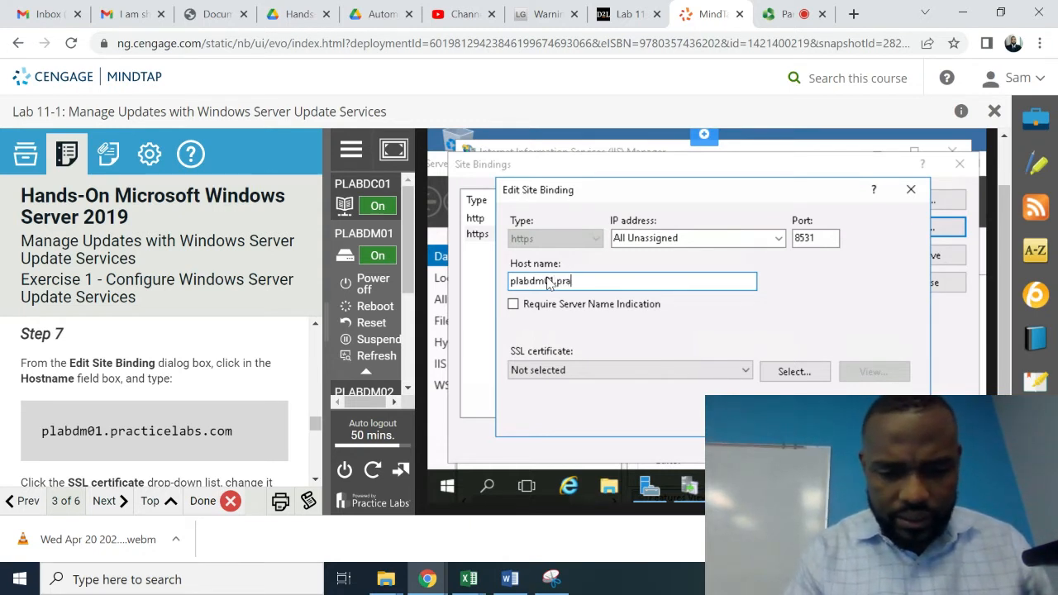
type("ctice")
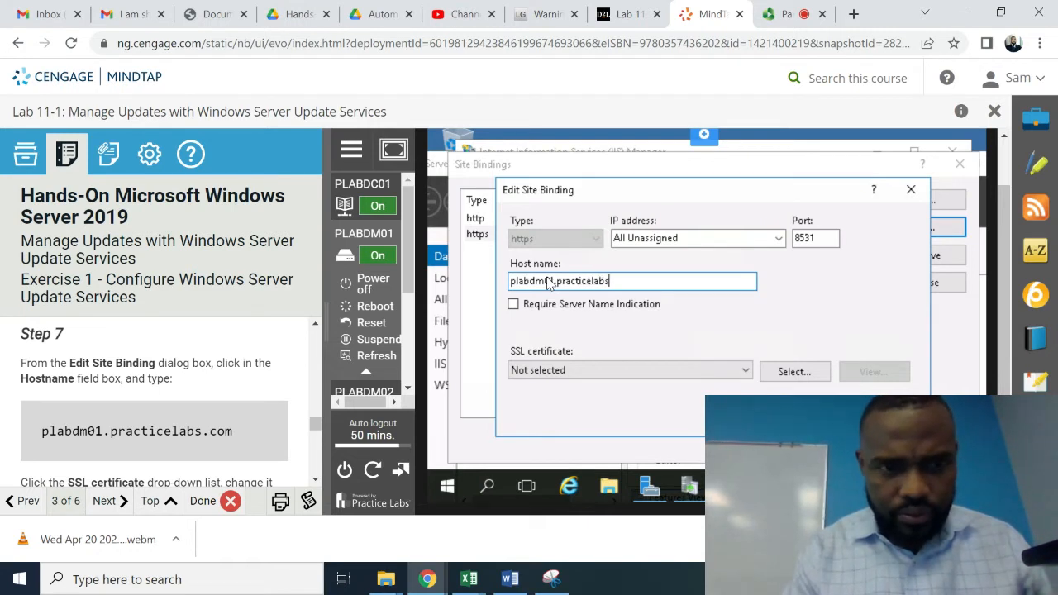
type("labs.com")
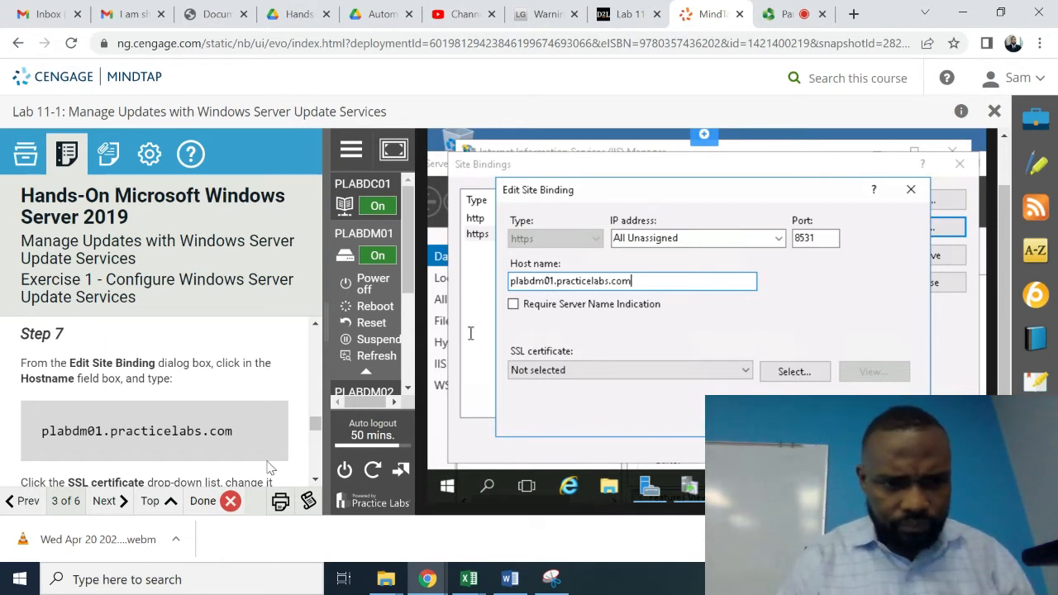
left_click(315, 479)
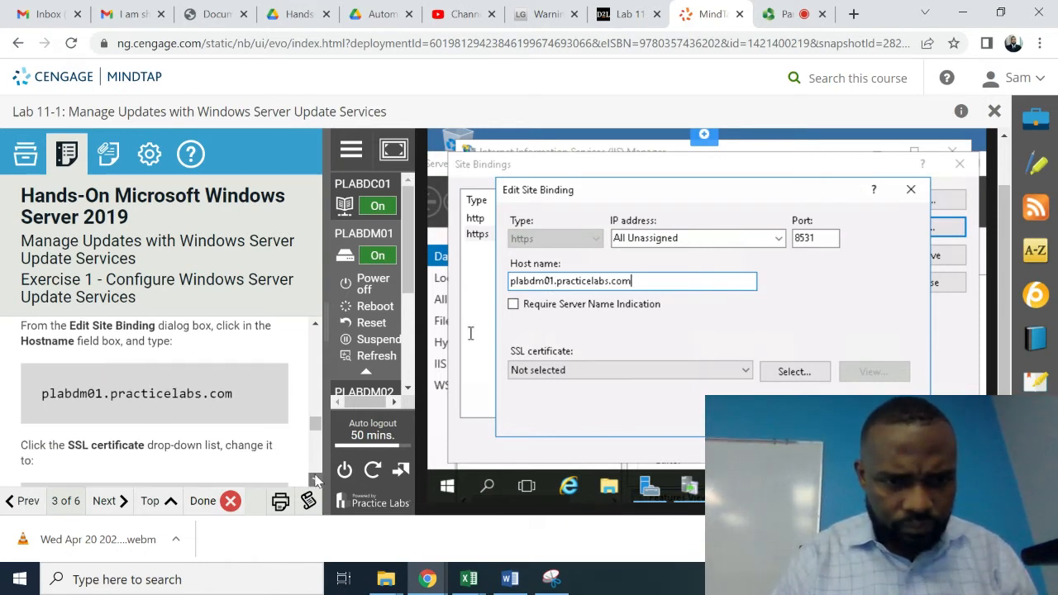
left_click(315, 479)
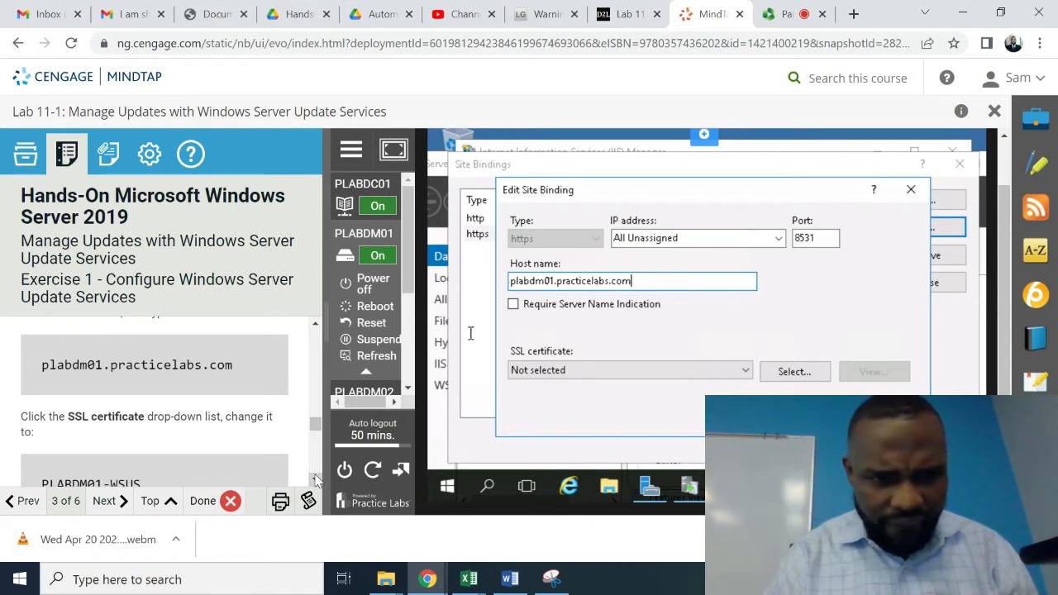
left_click(315, 479)
left_click(315, 478)
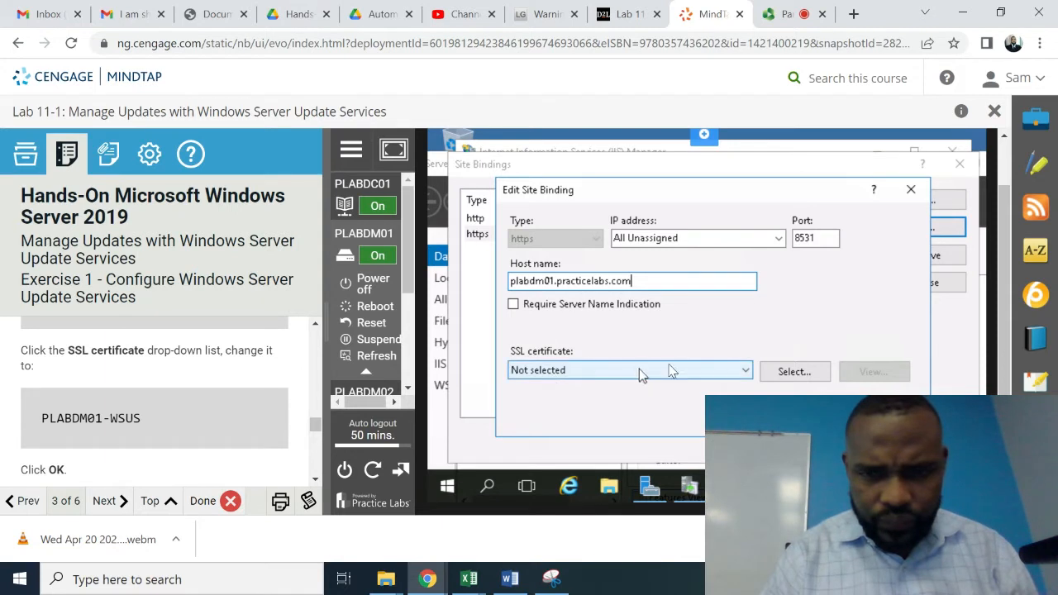
left_click(749, 372)
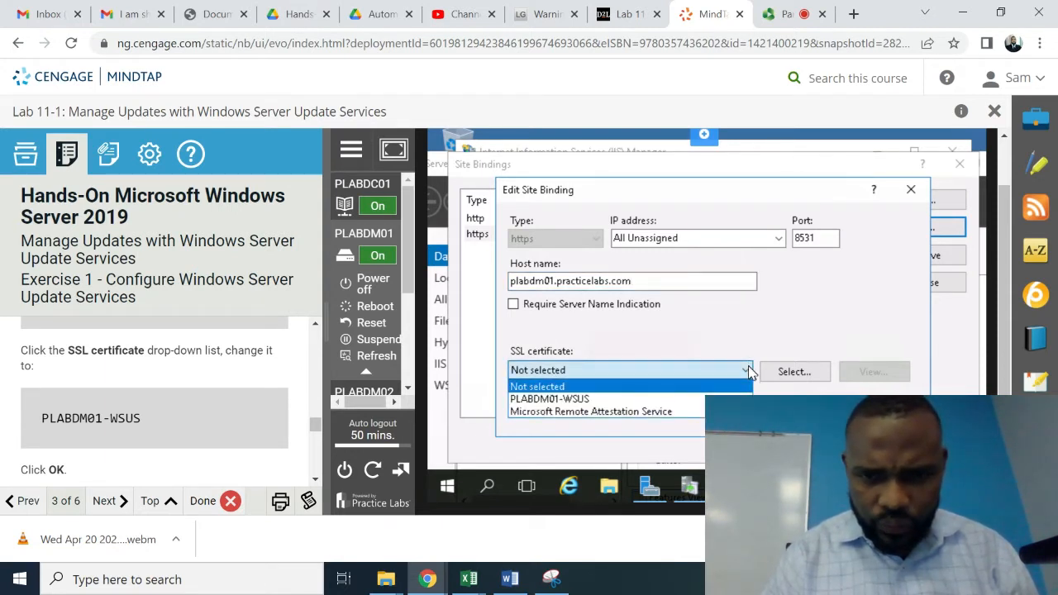
left_click(672, 399)
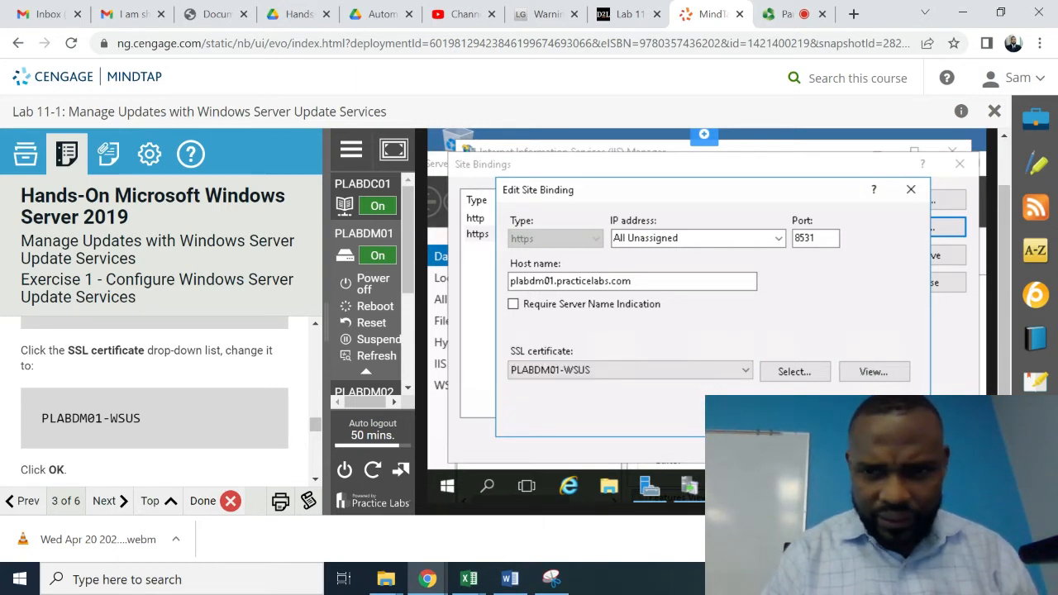
- Save the edited https binding and close the Site Bindings list
left_click(795, 416)
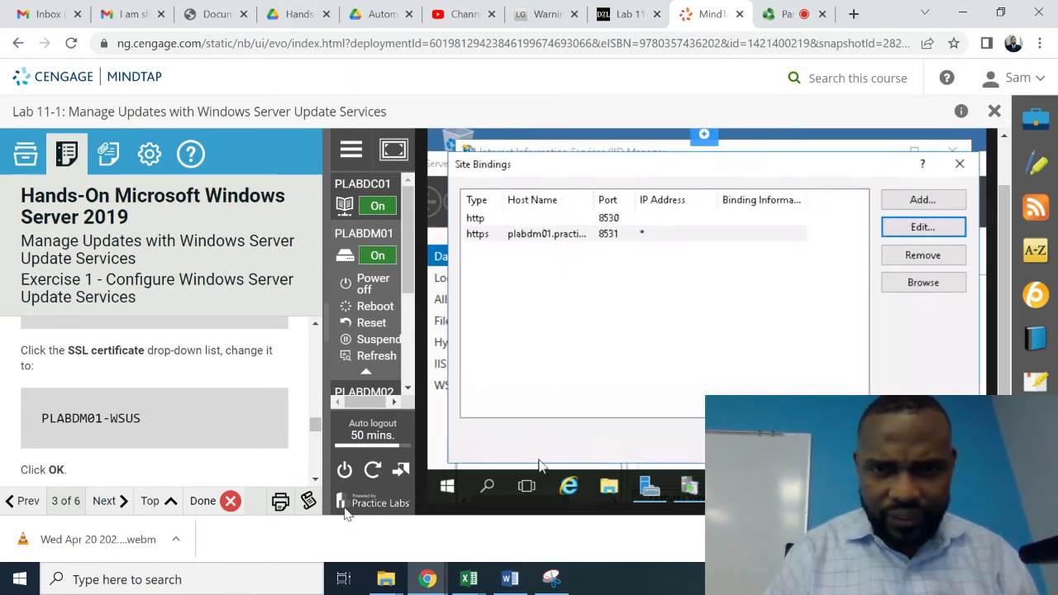
scroll(314, 484, "down", 3)
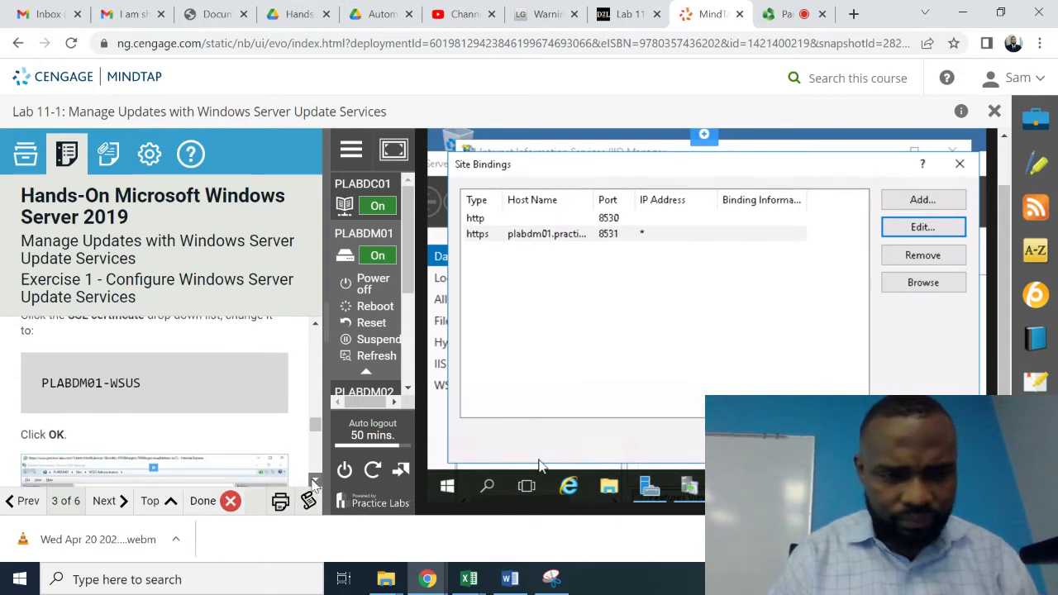
scroll(314, 486, "down", 3)
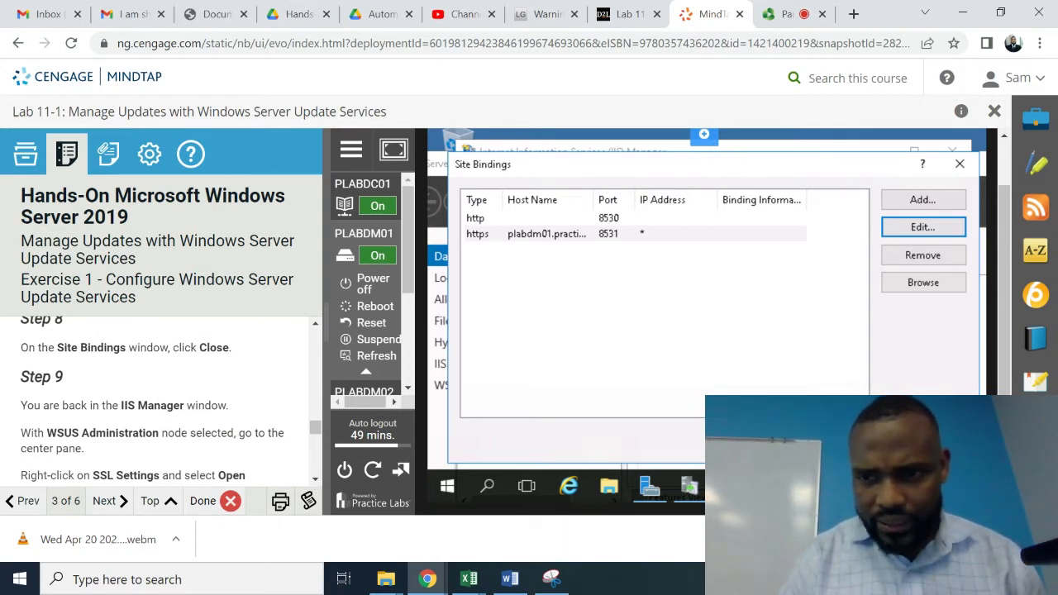
left_click(923, 440)
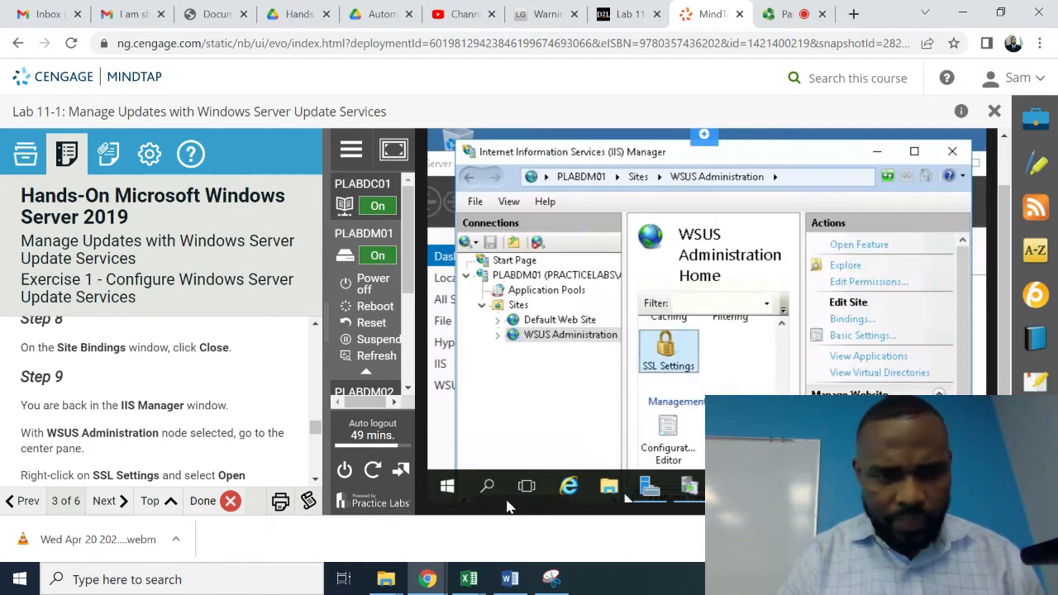
left_click(315, 480)
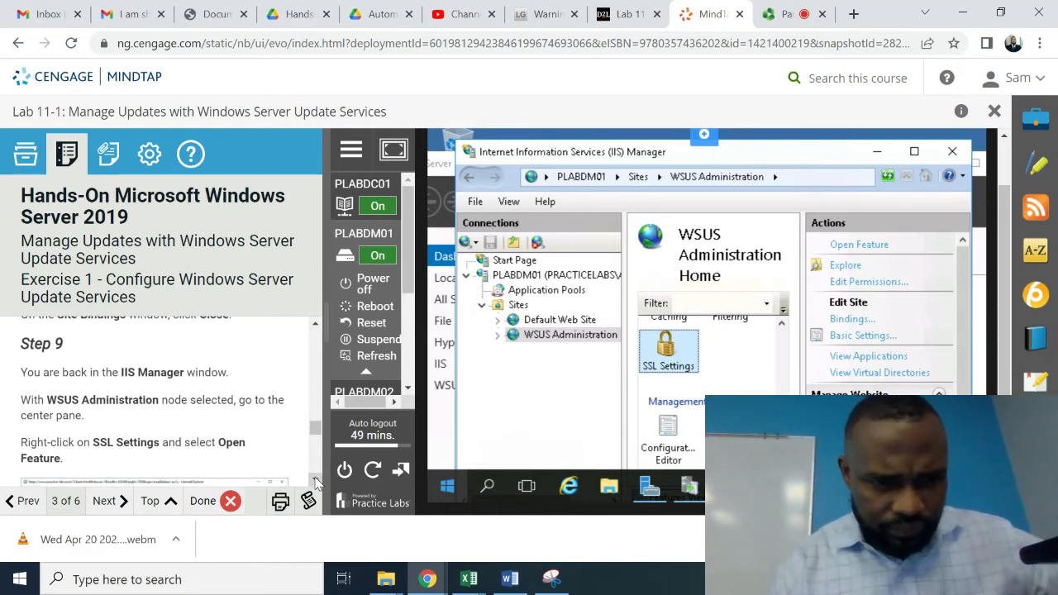
left_click(315, 480)
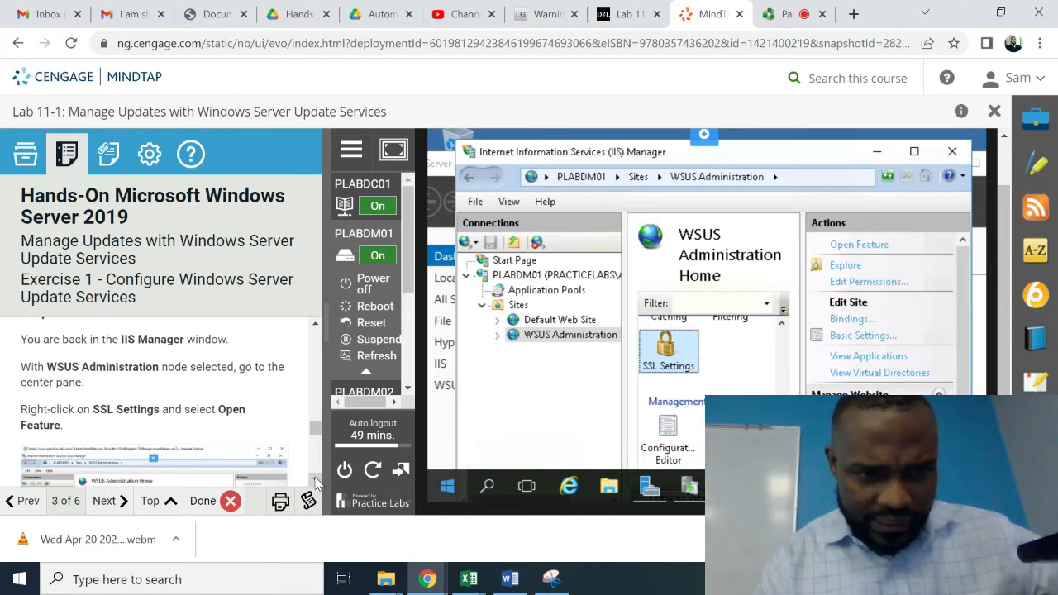
- Turn on Require SSL in the WSUS Administration SSL Settings and apply it
right_click(680, 364)
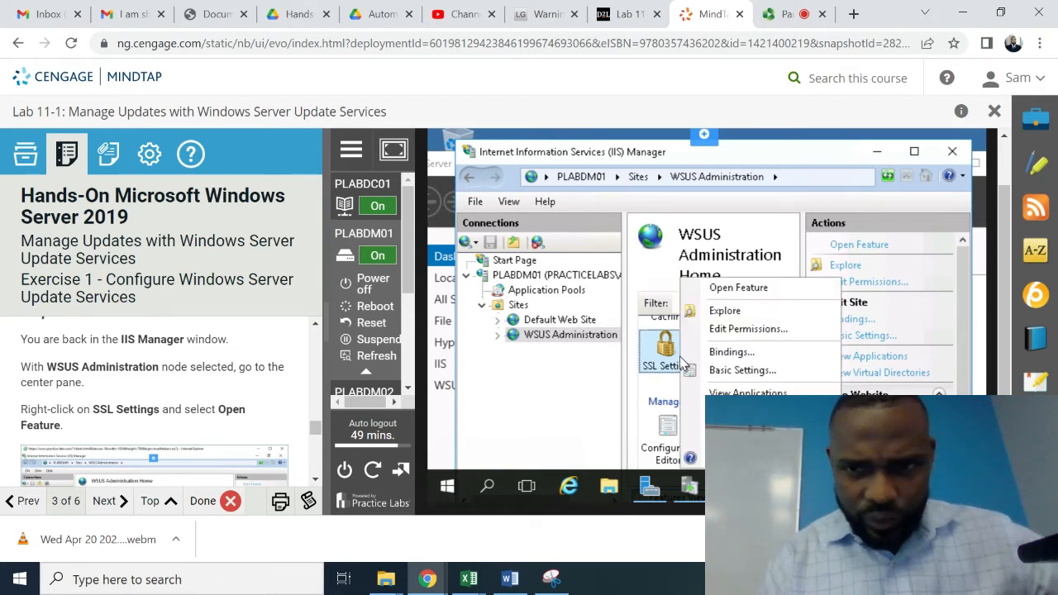
left_click(748, 289)
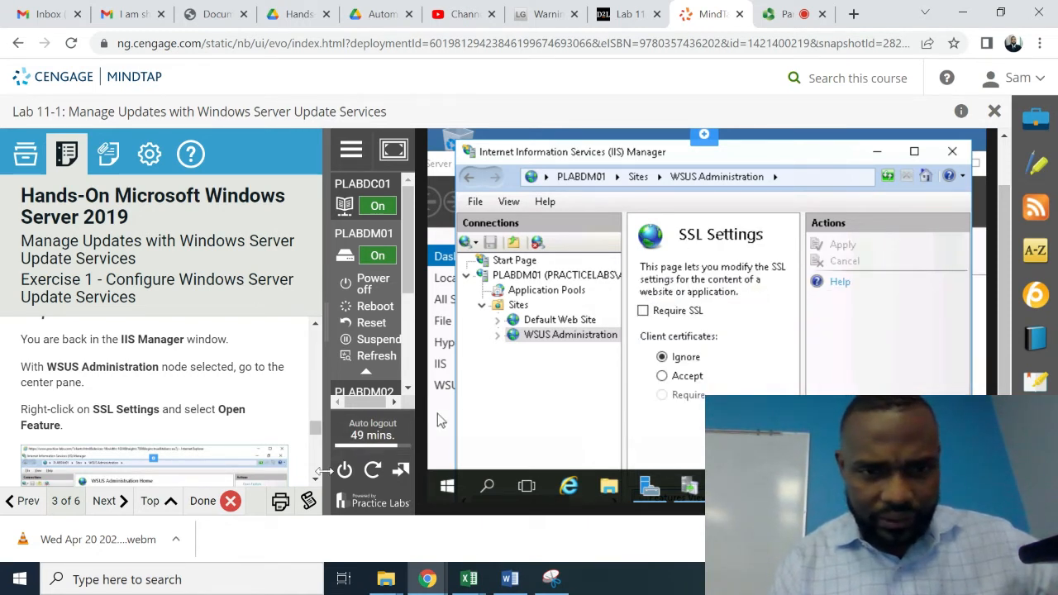
scroll(319, 480, "down", 5)
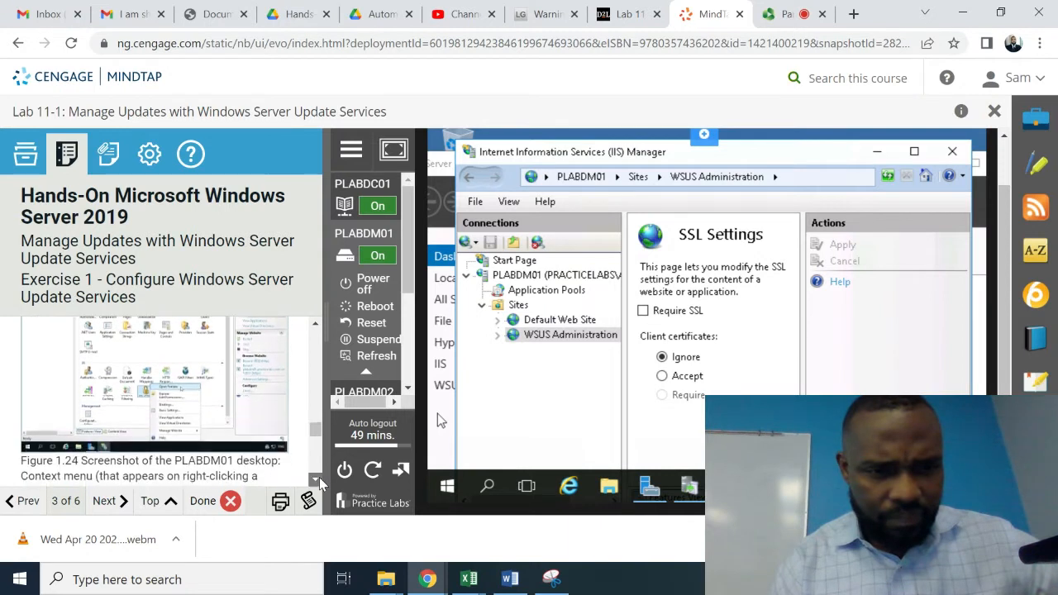
scroll(319, 479, "down", 3)
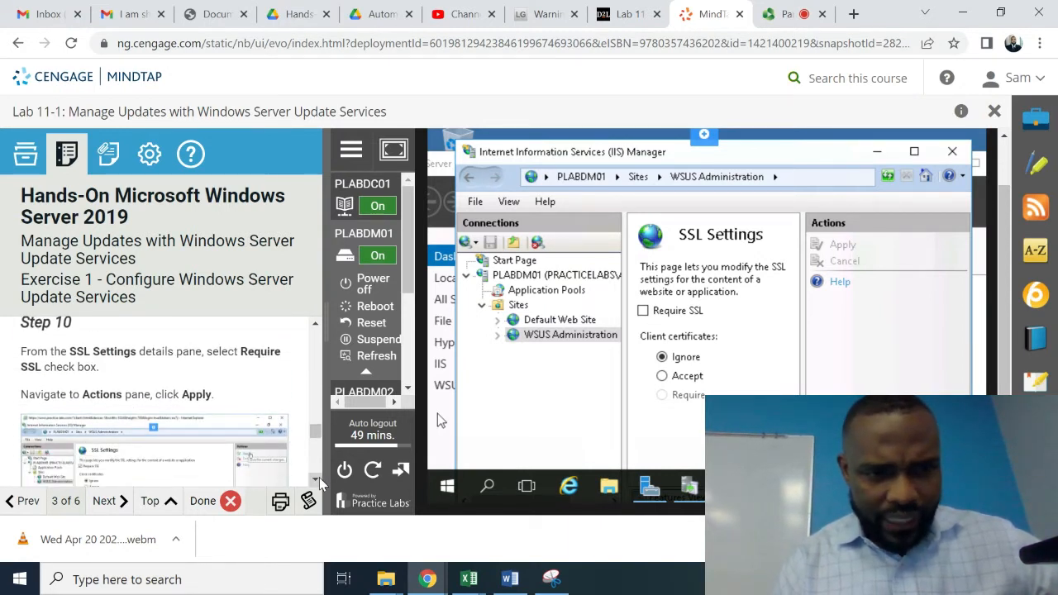
left_click(644, 312)
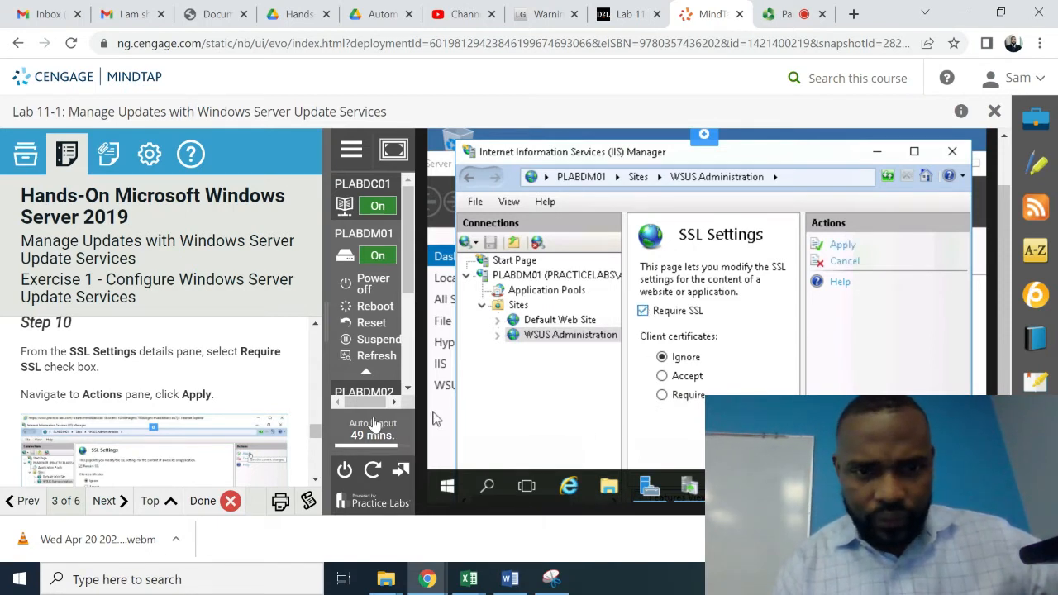
left_click(315, 480)
left_click(315, 481)
left_click(315, 480)
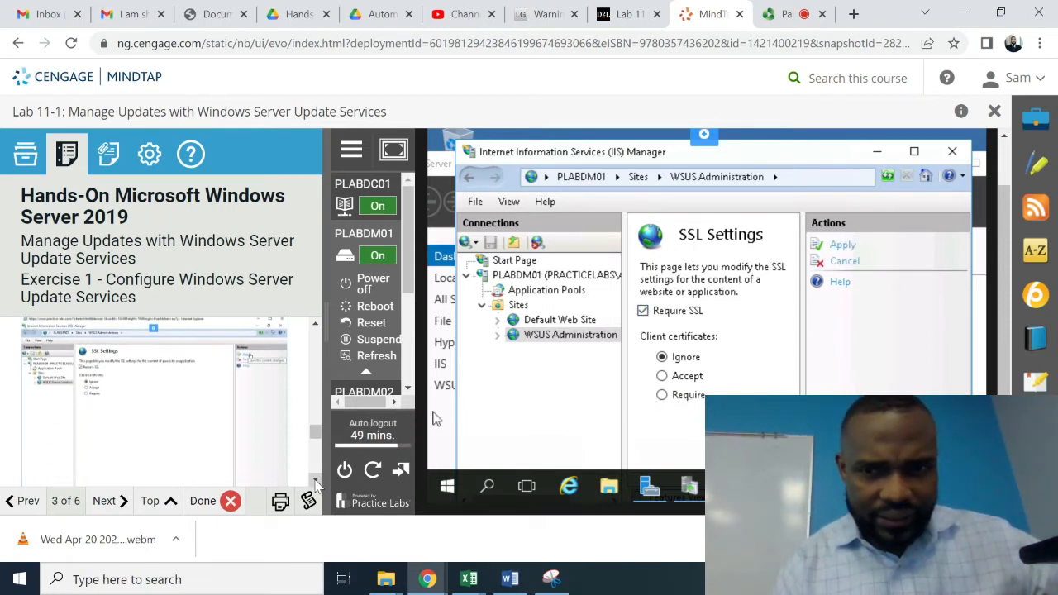
left_click(840, 247)
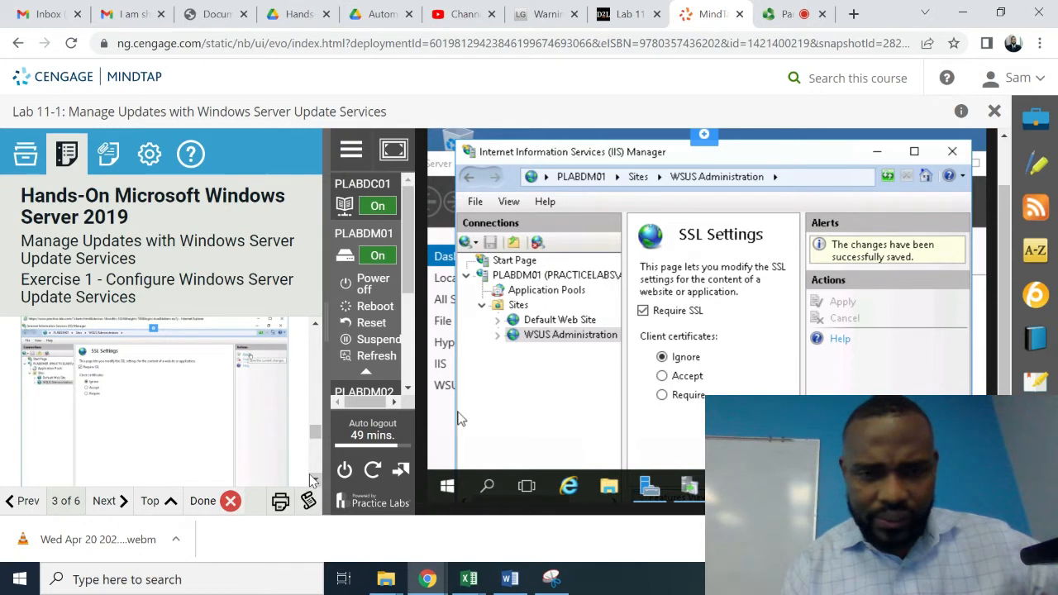
scroll(312, 480, "down", 4)
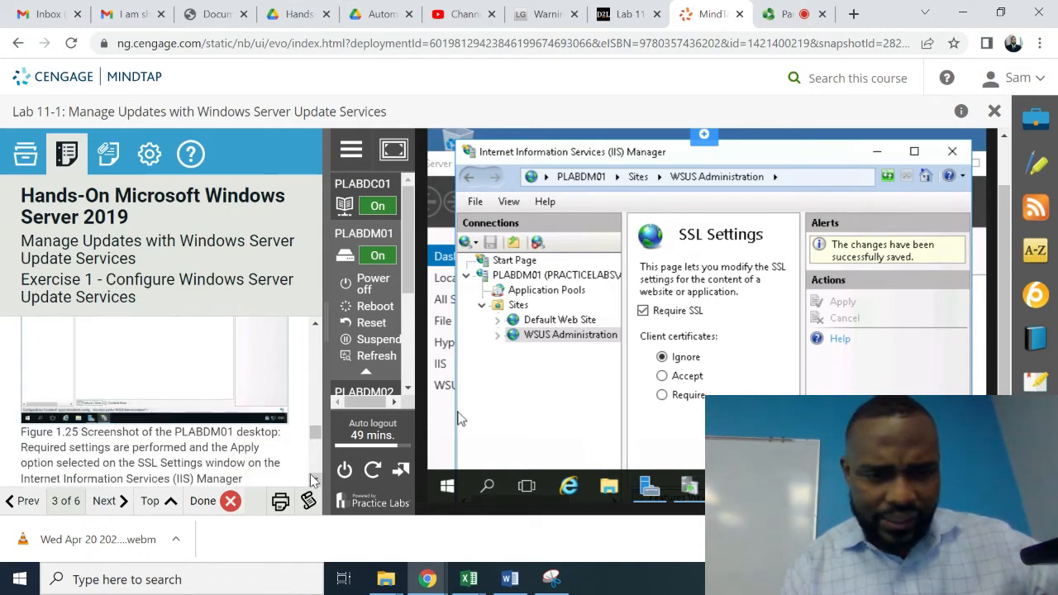
scroll(313, 479, "down", 2)
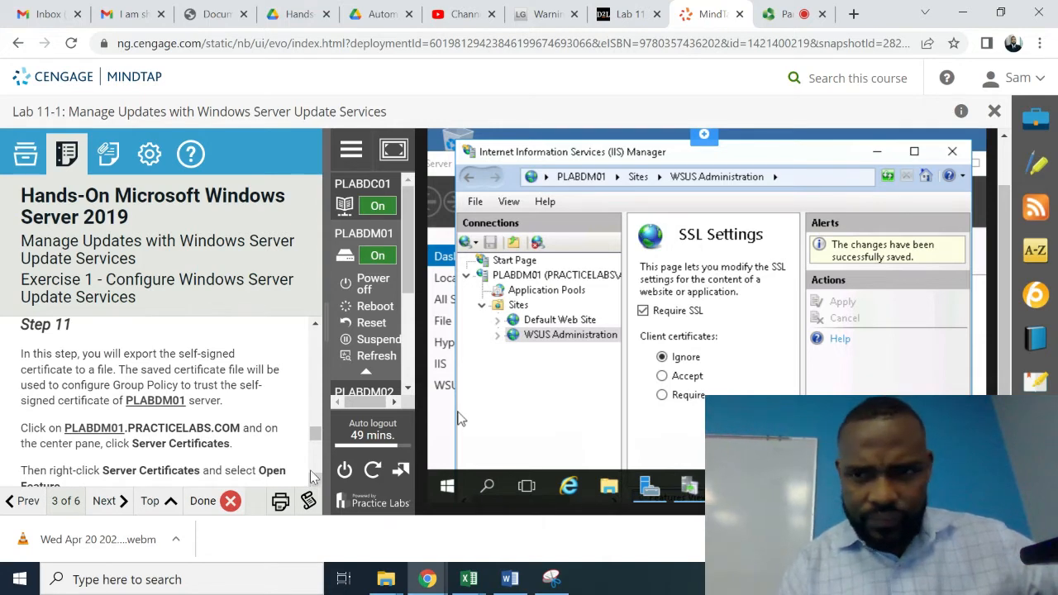
scroll(314, 322, "up", 6)
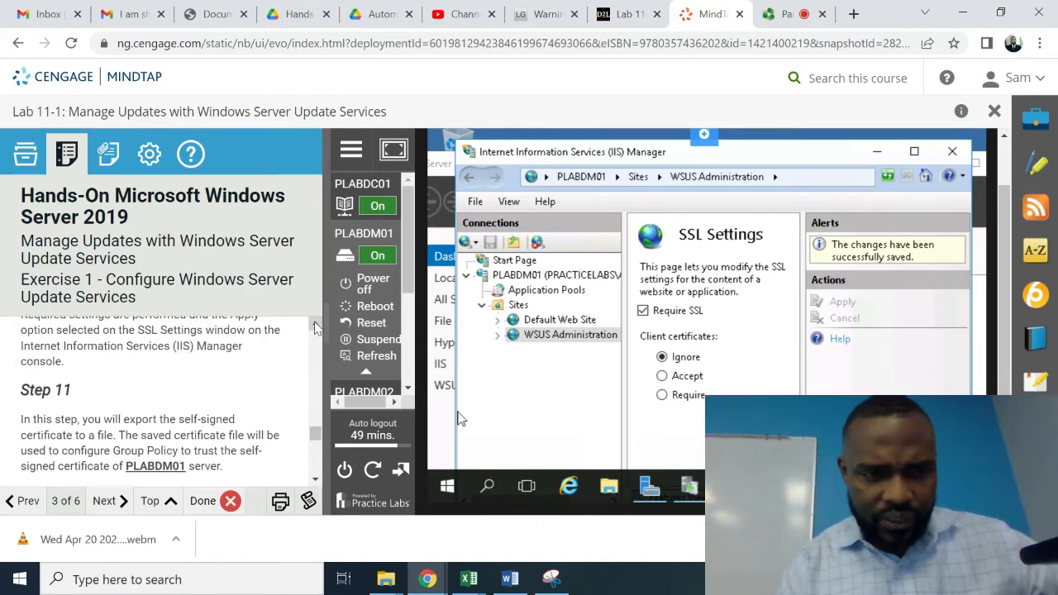
scroll(314, 327, "up", 6)
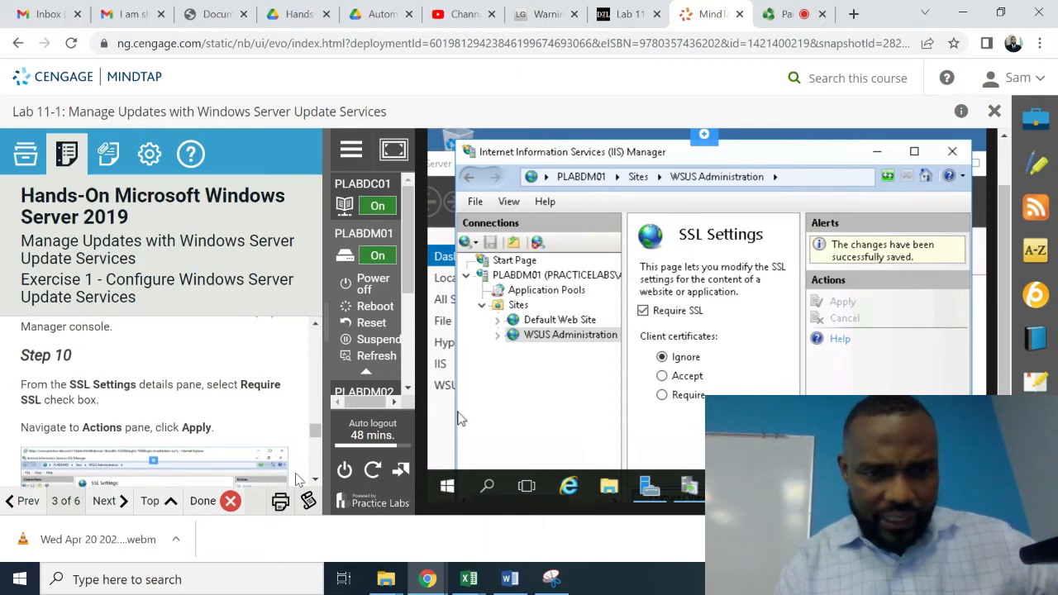
scroll(314, 483, "down", 3)
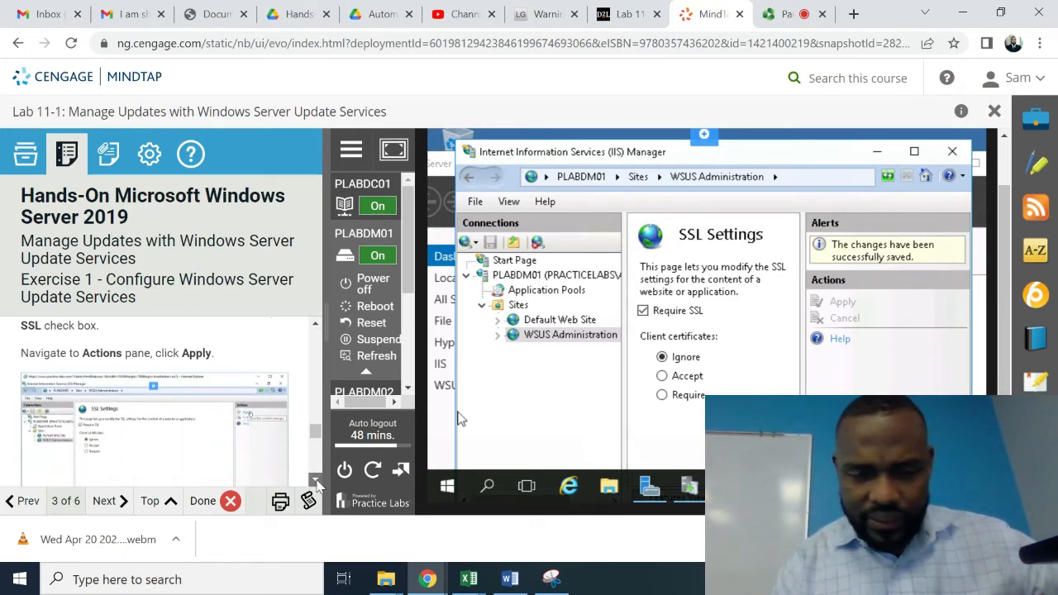
scroll(316, 483, "down", 5)
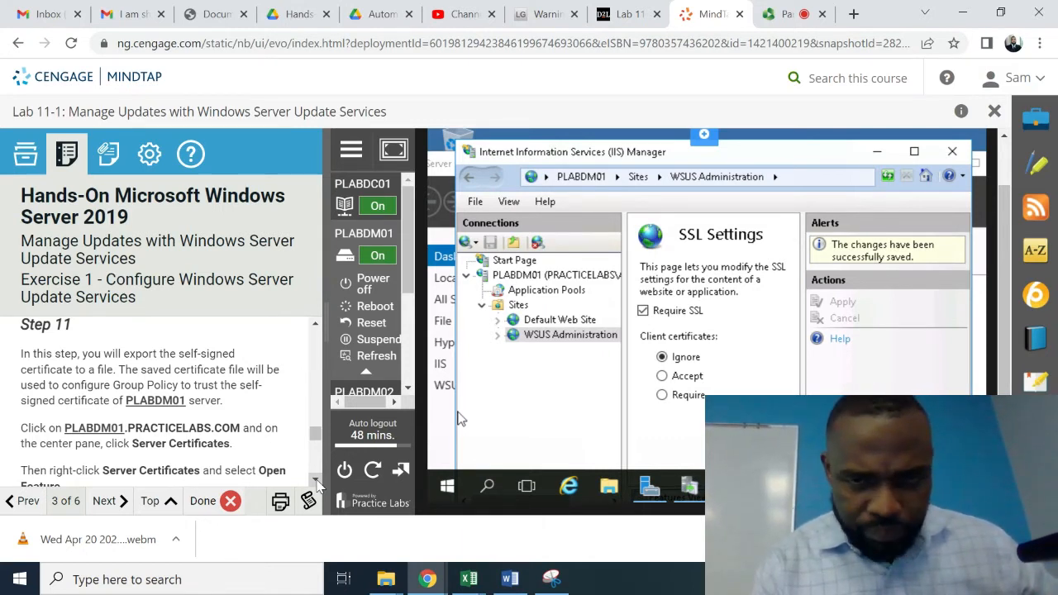
- Go to the PLABDM01 server home page and scroll its features down to Management
left_click(511, 282)
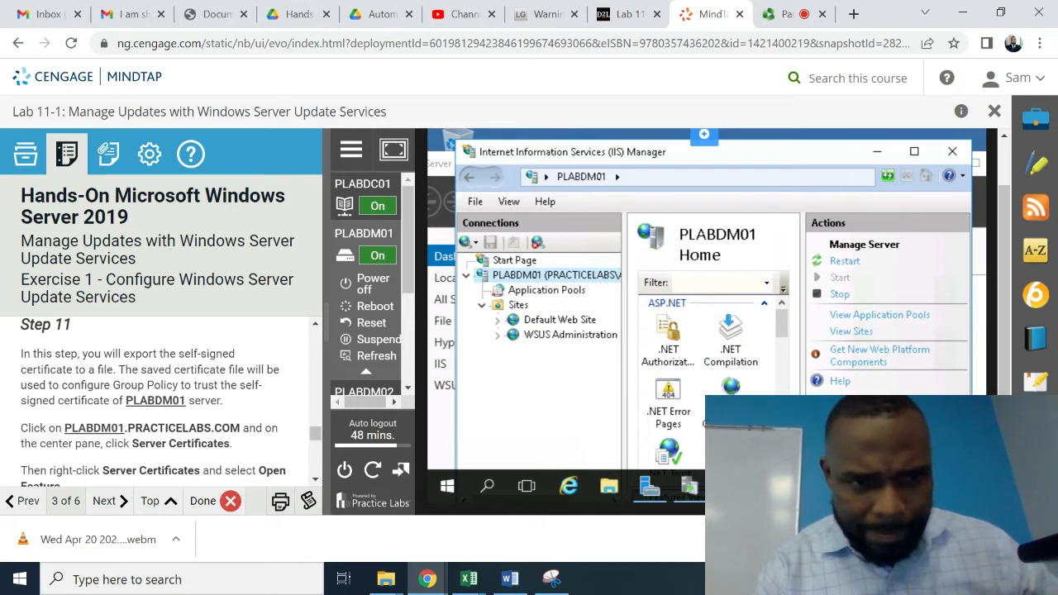
scroll(715, 385, "down", 1)
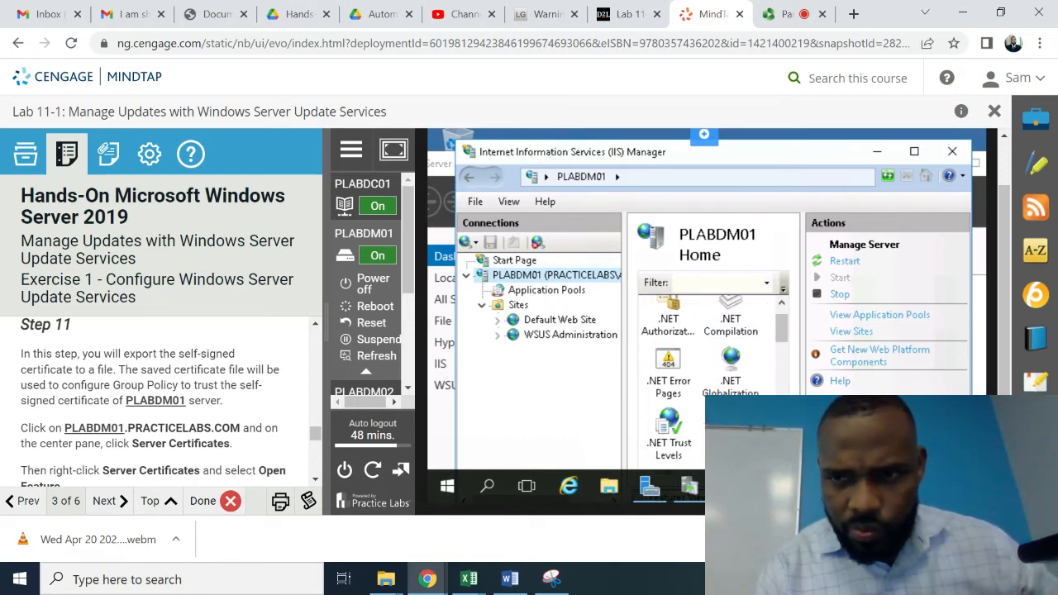
scroll(715, 380, "down", 1)
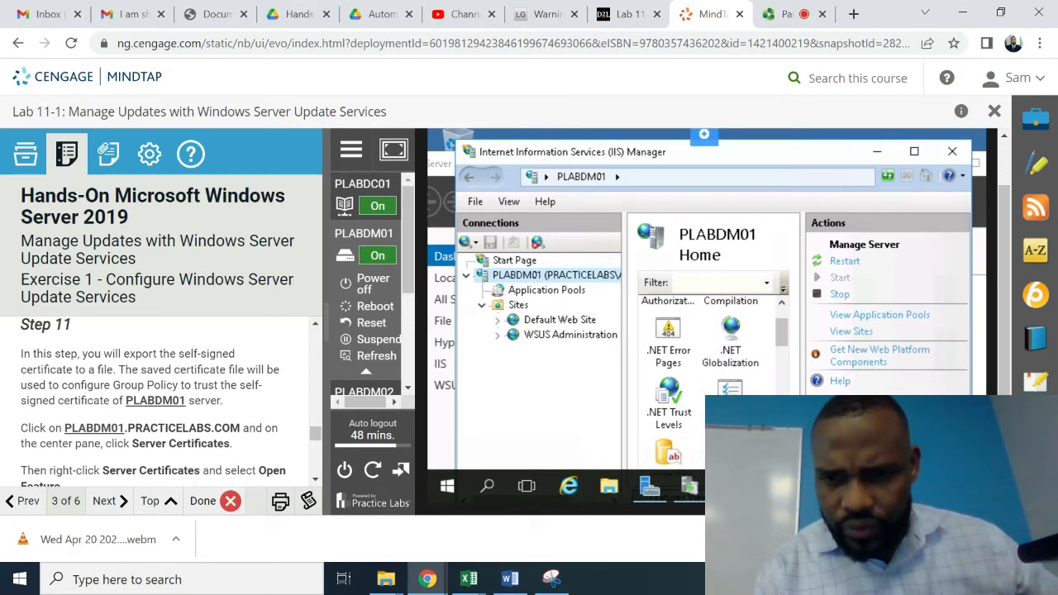
scroll(715, 380, "down", 3)
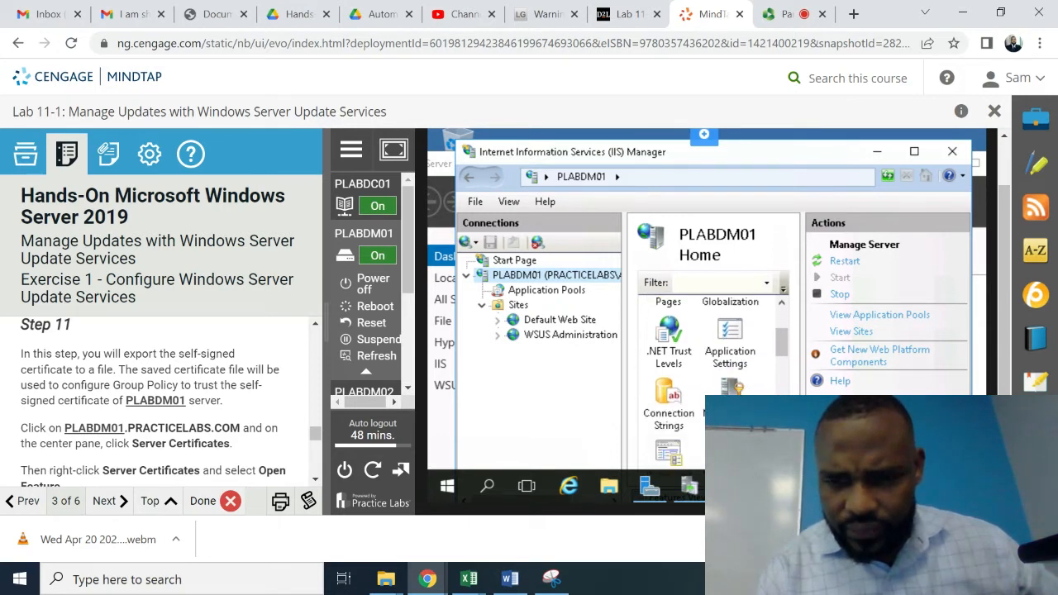
scroll(715, 380, "down", 6)
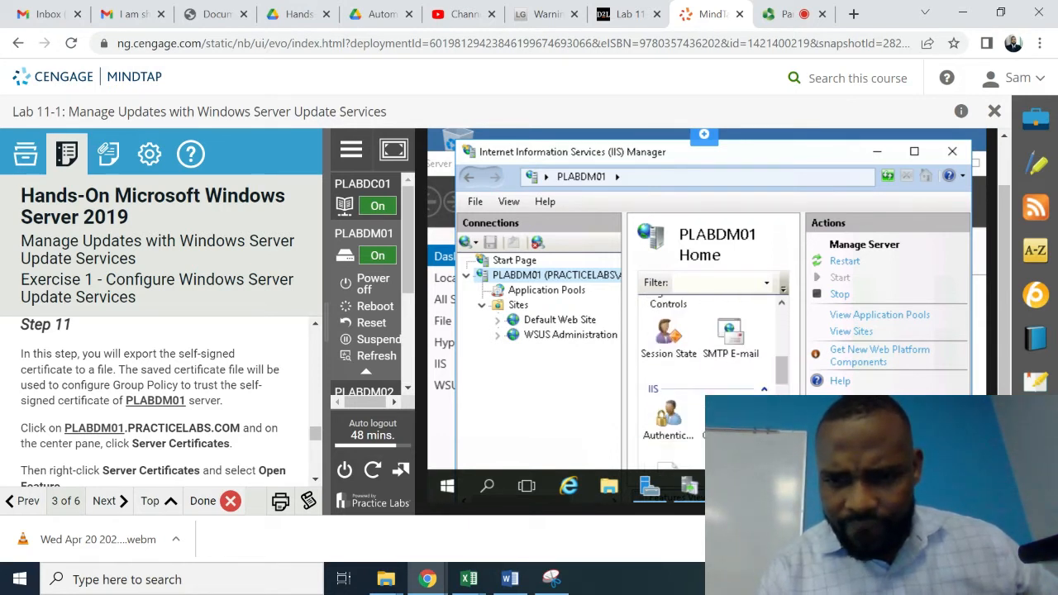
scroll(715, 380, "down", 10)
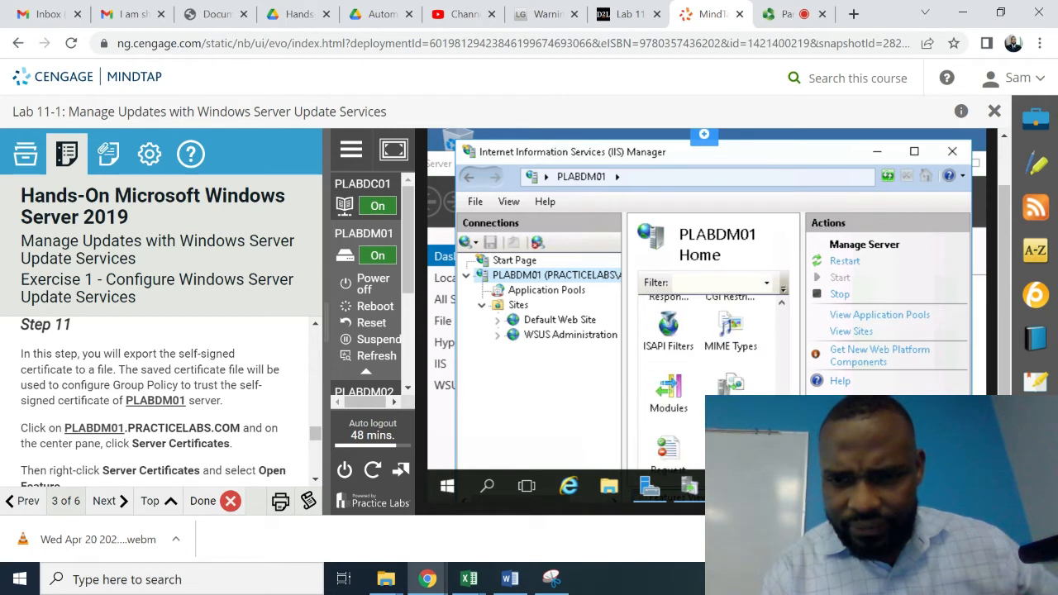
scroll(715, 380, "down", 5)
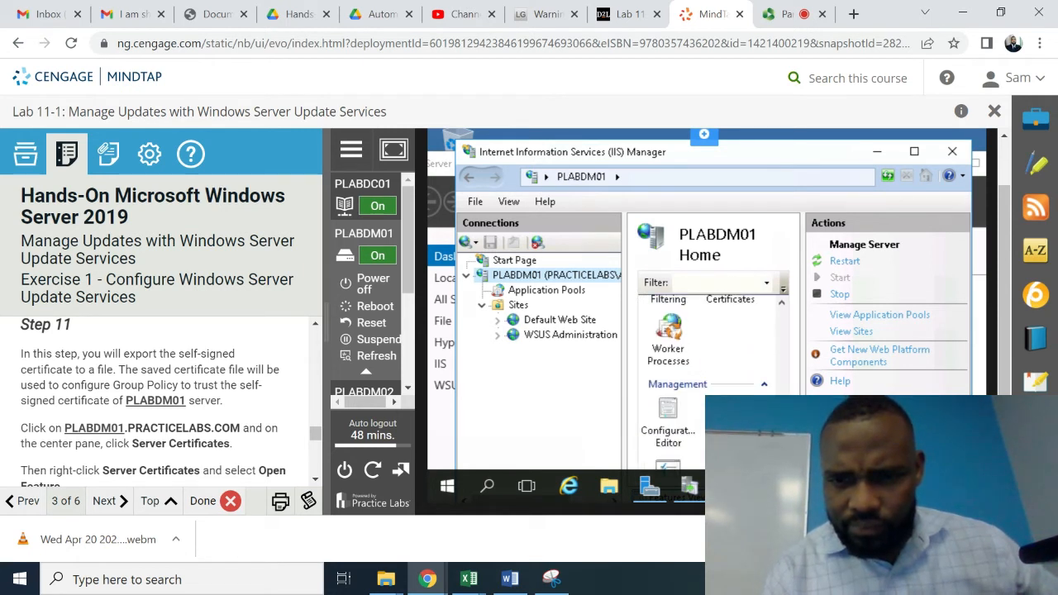
scroll(711, 355, "down", 3)
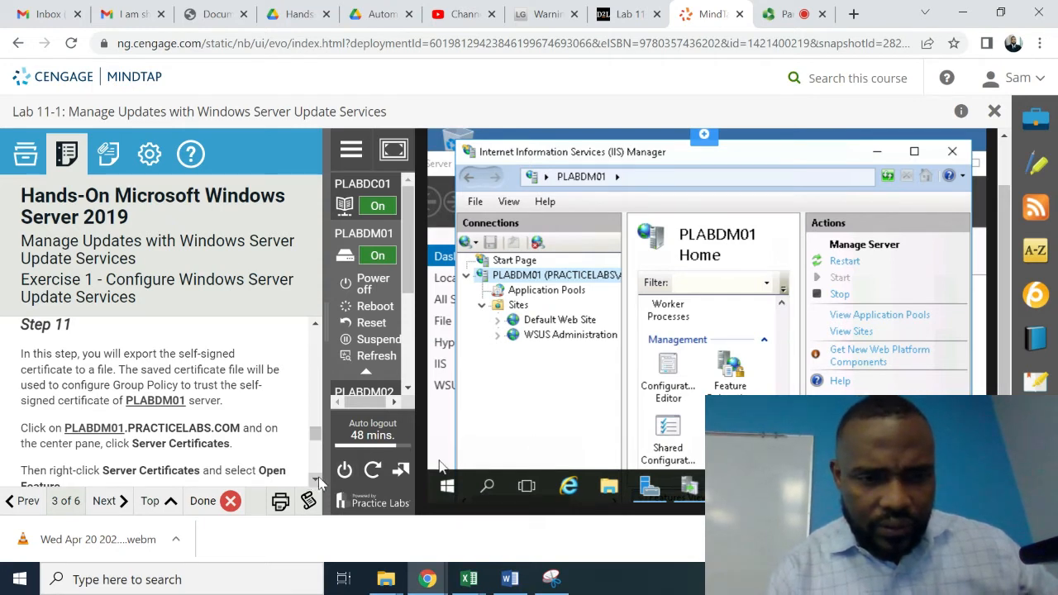
scroll(319, 482, "down", 3)
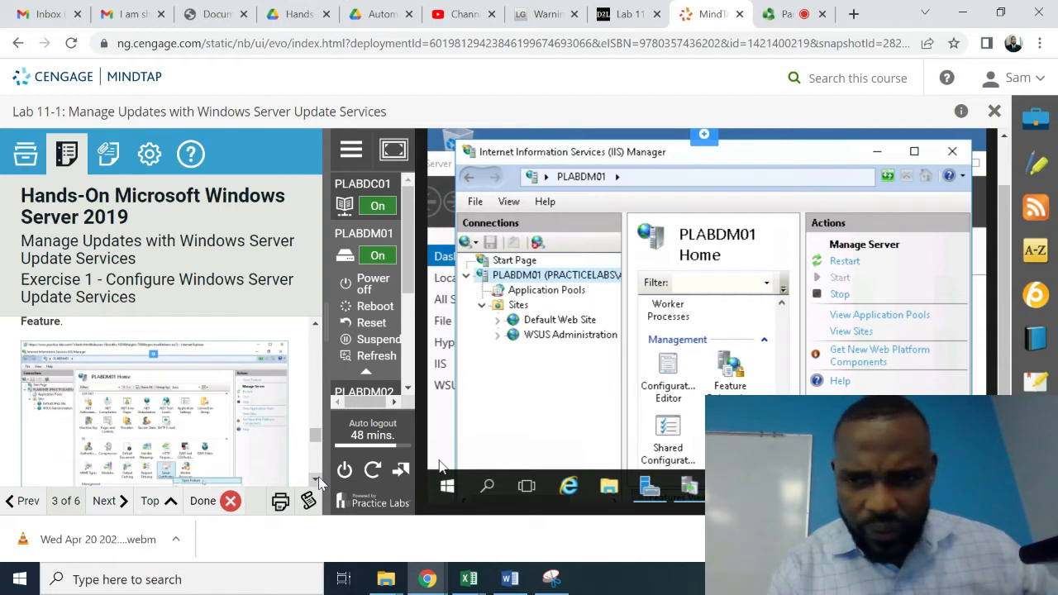
scroll(318, 482, "down", 1)
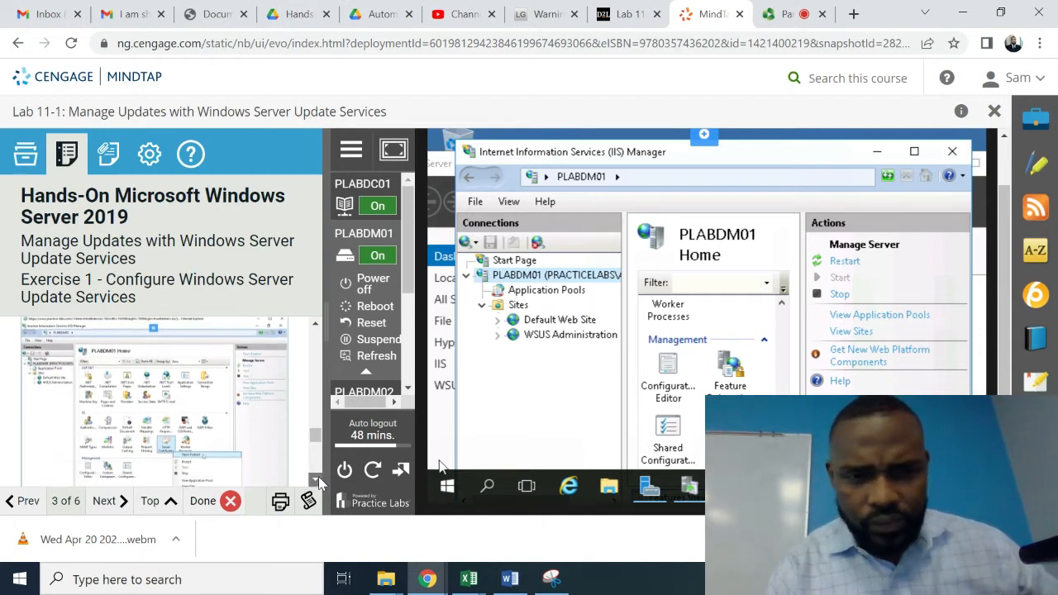
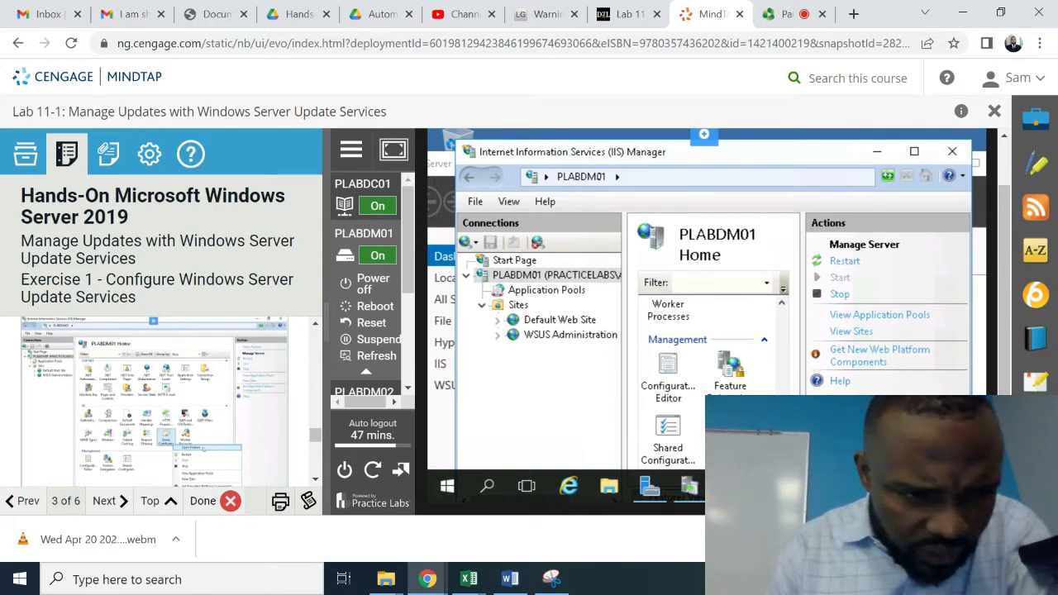
- Scroll the PLABDM01 home features to Server Certificates and bring up its context menu
left_click(782, 305)
scroll(782, 305, "up", 5)
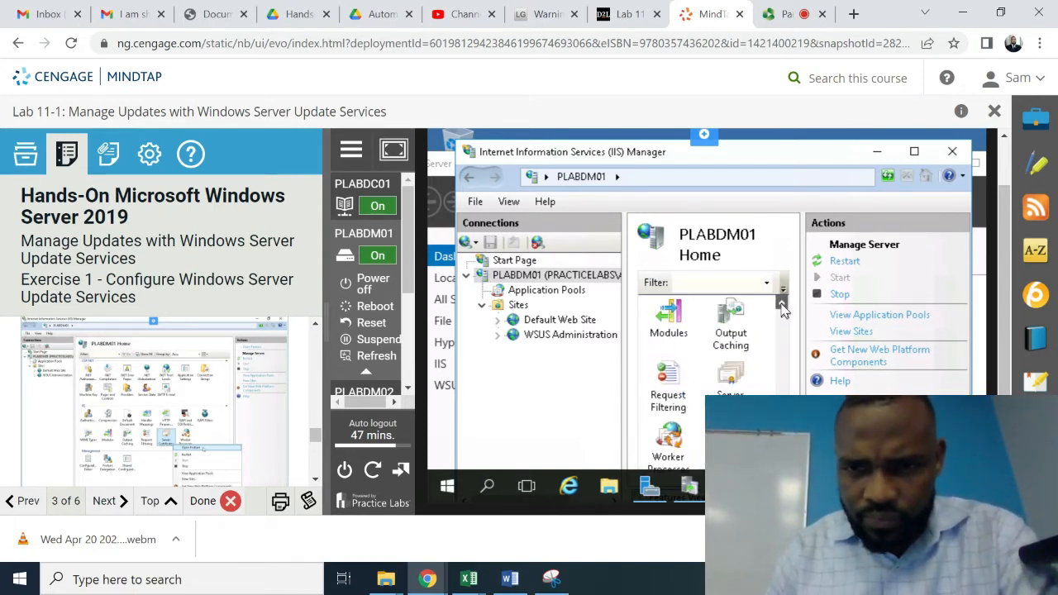
scroll(782, 306, "up", 4)
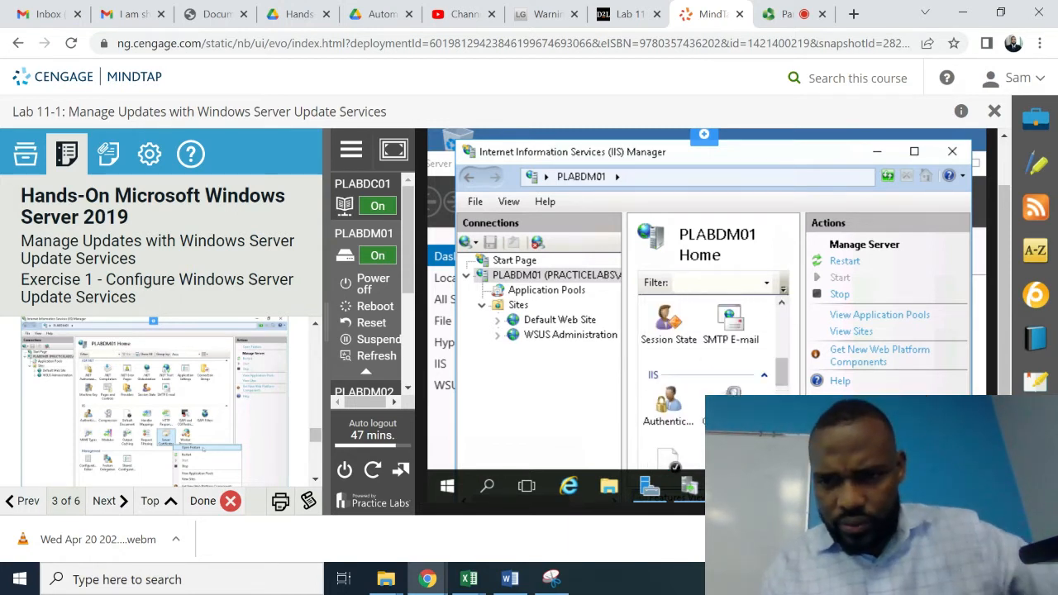
left_click(782, 422)
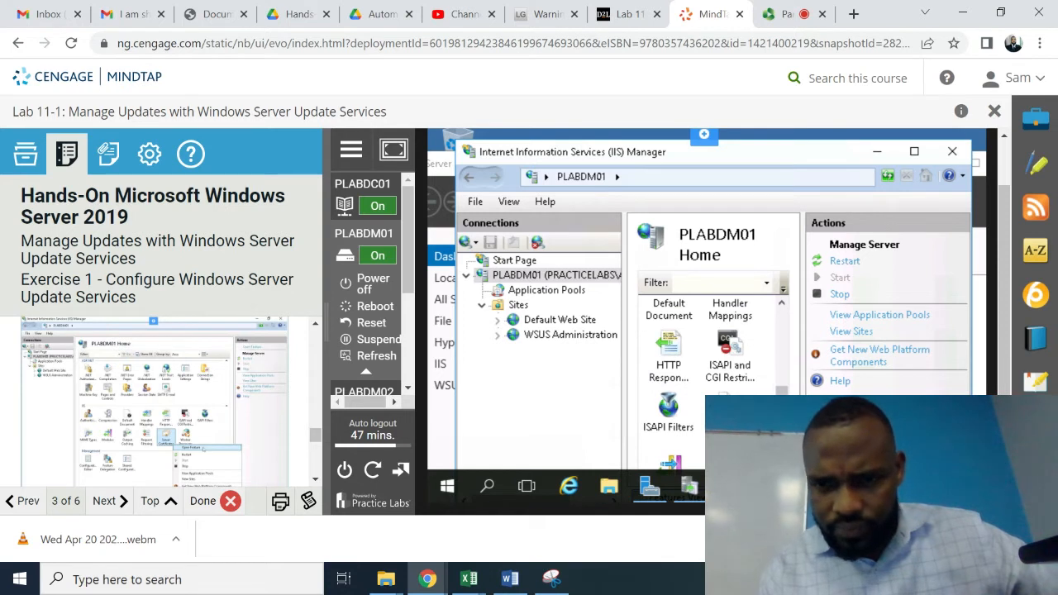
scroll(716, 386, "down", 1)
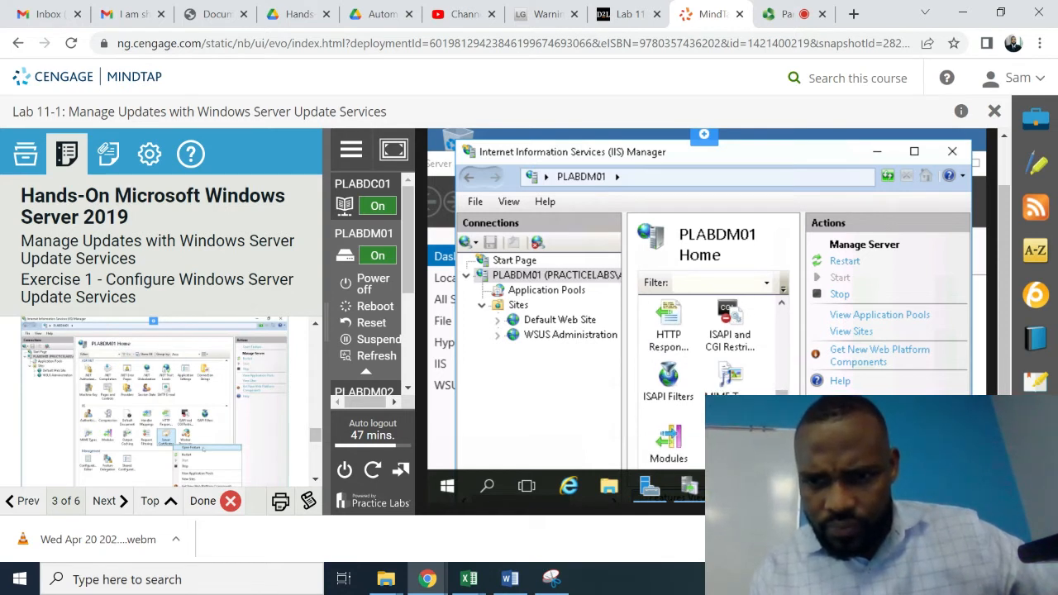
scroll(716, 386, "down", 1)
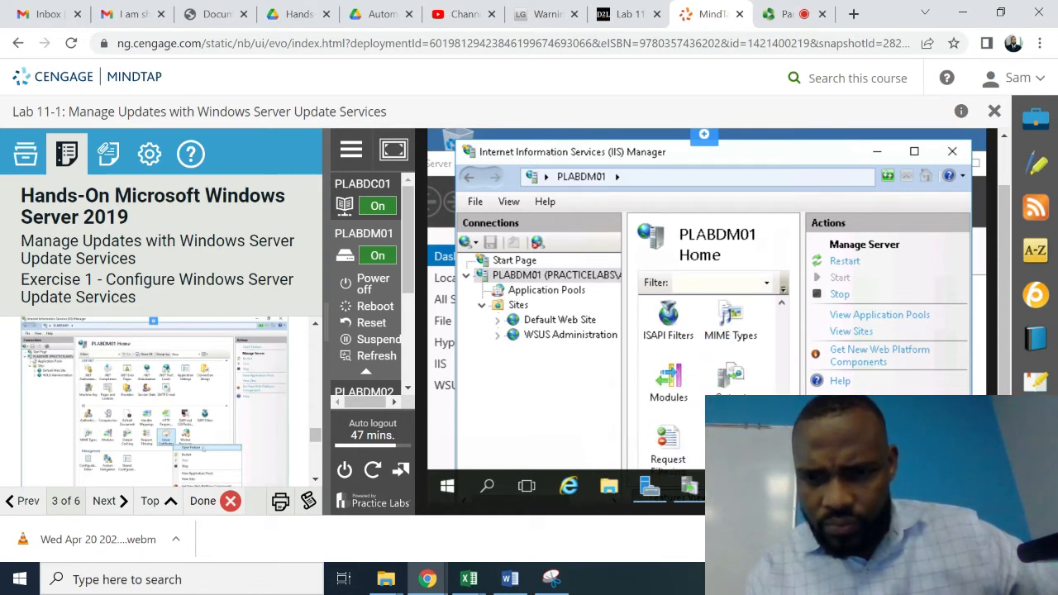
scroll(716, 386, "down", 1)
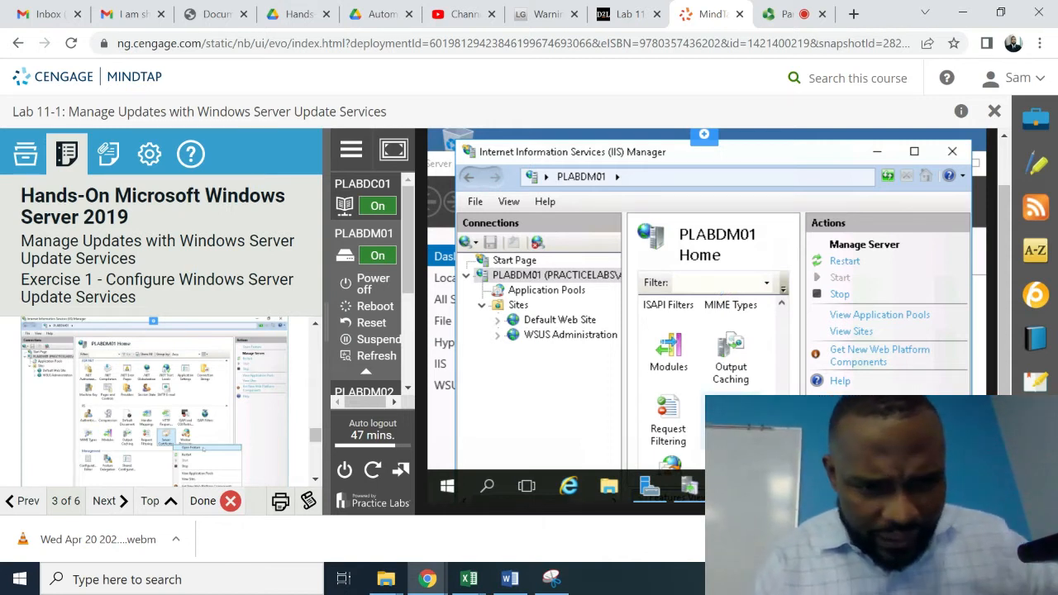
right_click(737, 423)
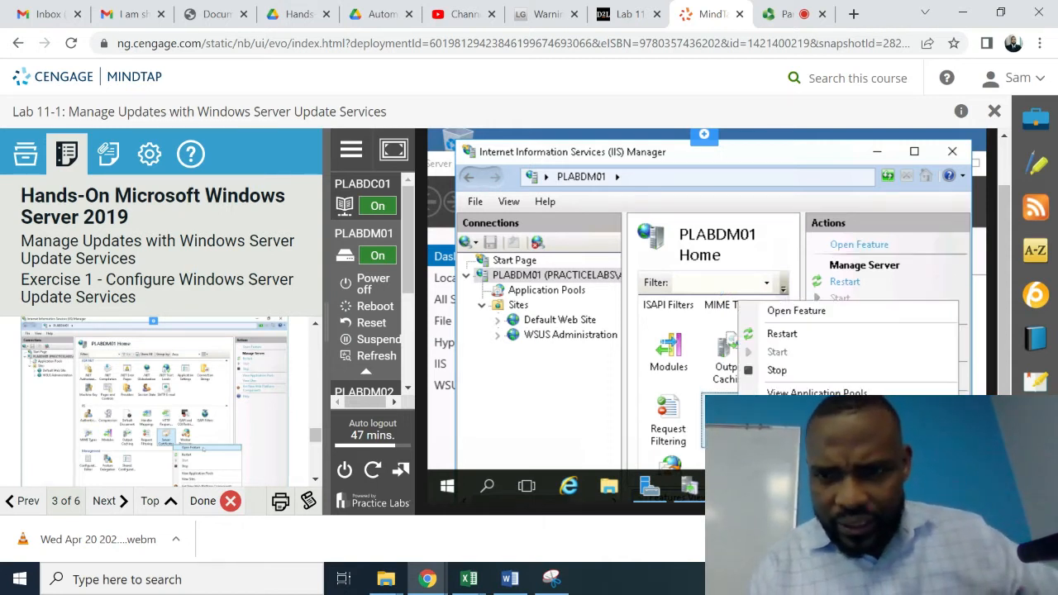
- Open Server Certificates and choose Export on the PLABDM01-WSUS certificate
left_click(831, 317)
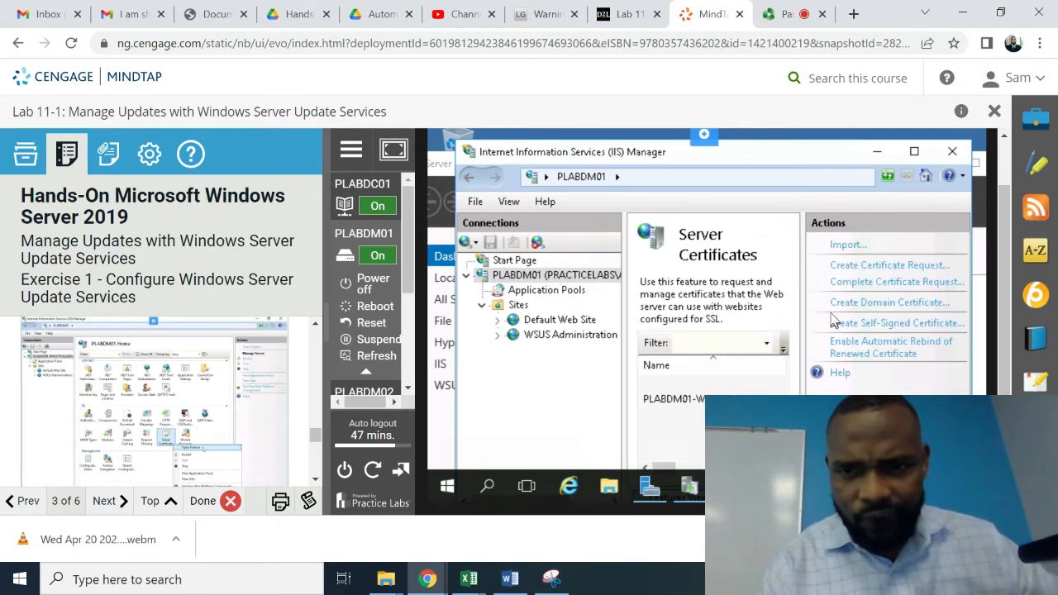
left_click(314, 483)
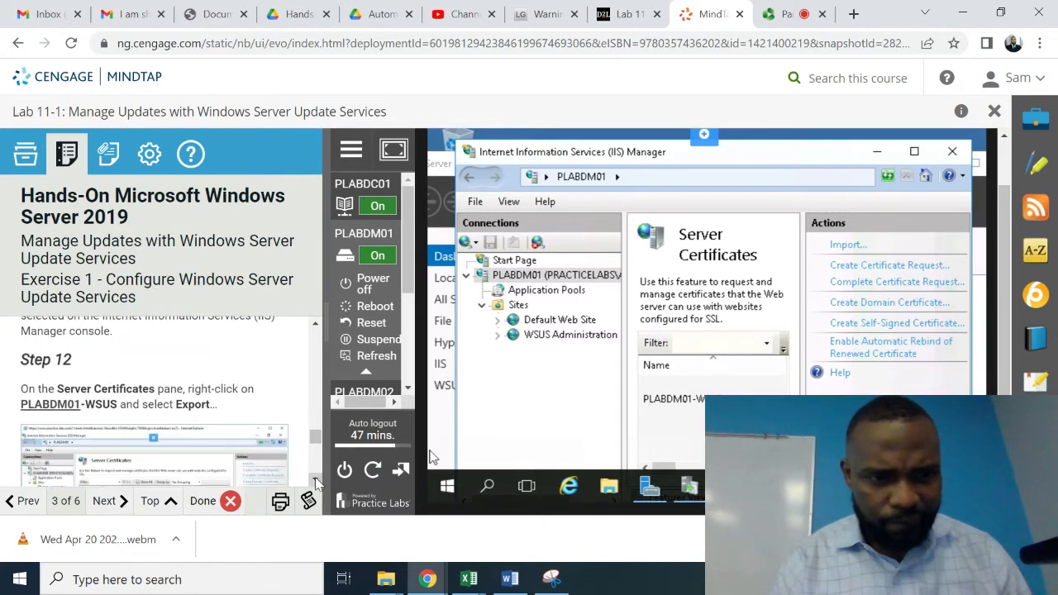
left_click(315, 483)
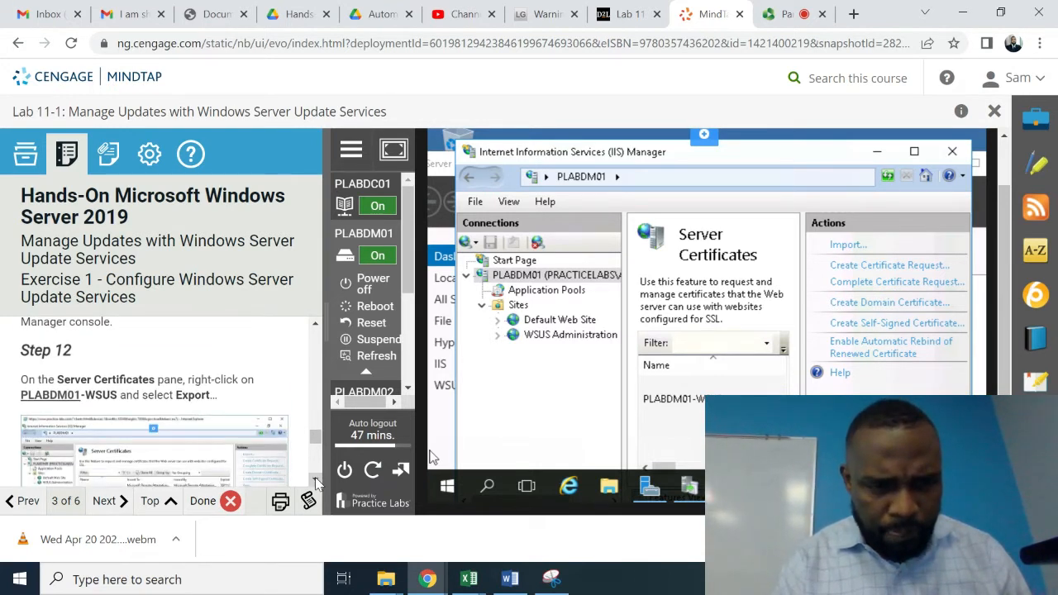
left_click(315, 479)
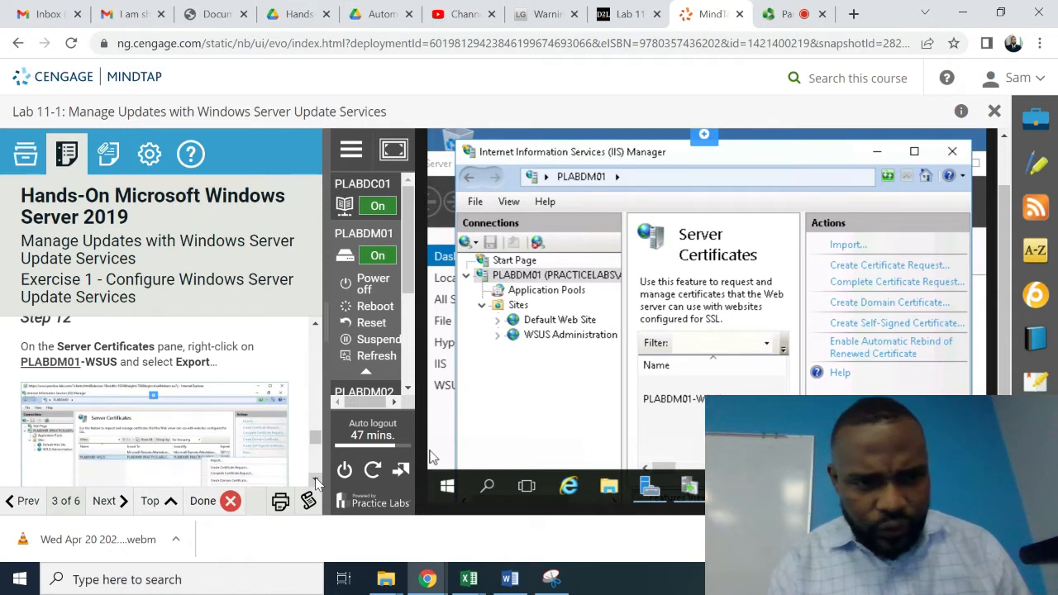
right_click(690, 403)
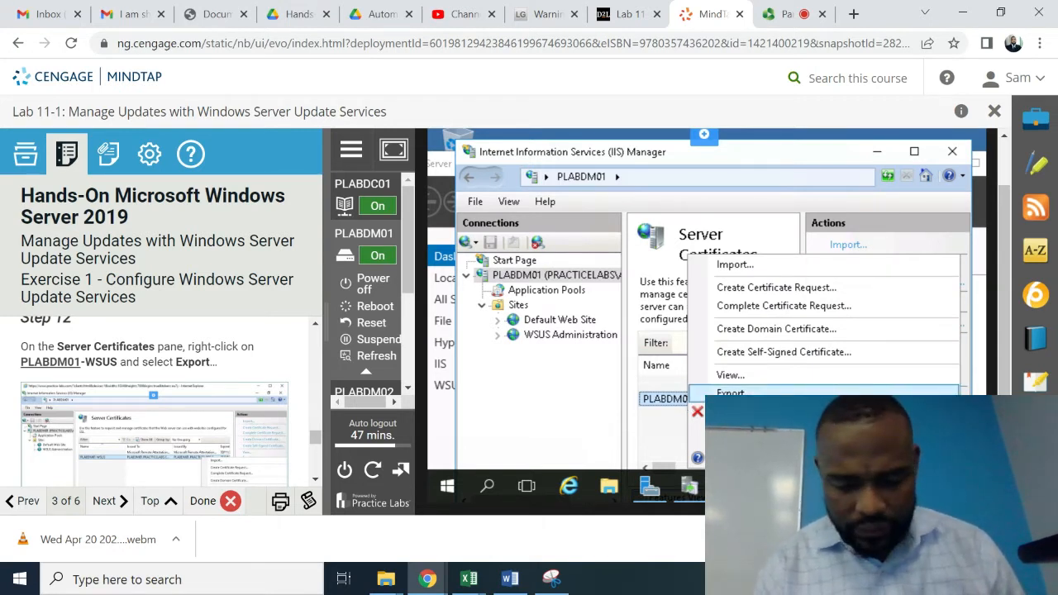
left_click(731, 393)
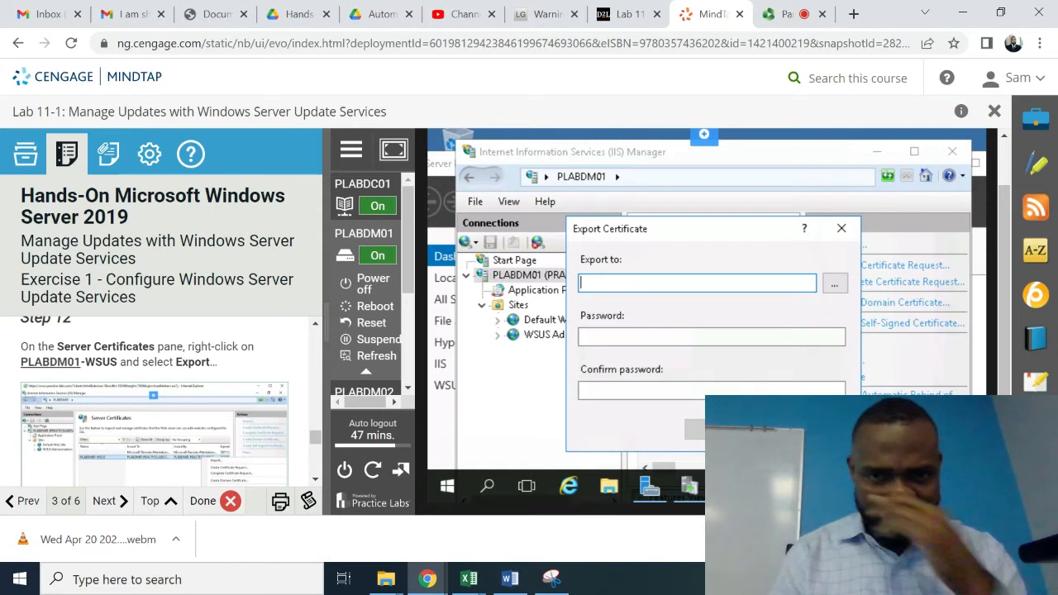
- Set the certificate export path to c:\plabdm01
scroll(317, 486, "down", 3)
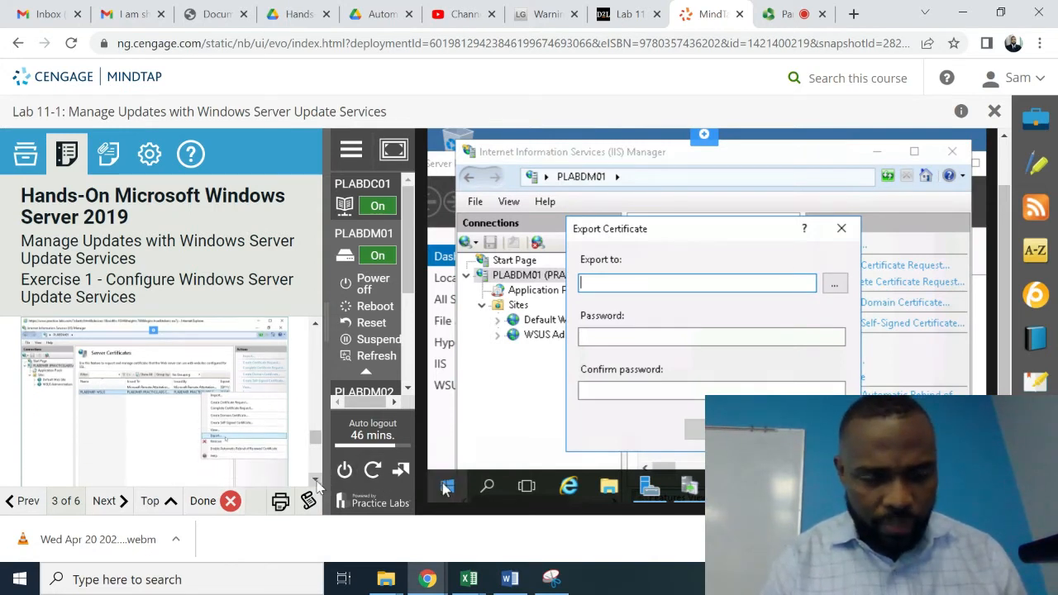
scroll(317, 486, "down", 5)
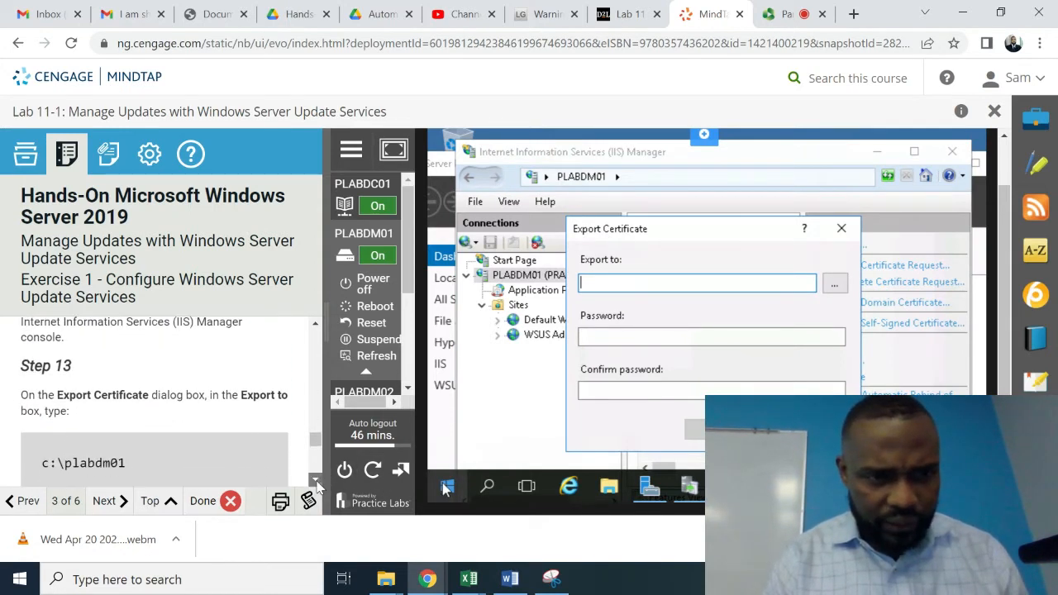
scroll(317, 486, "down", 2)
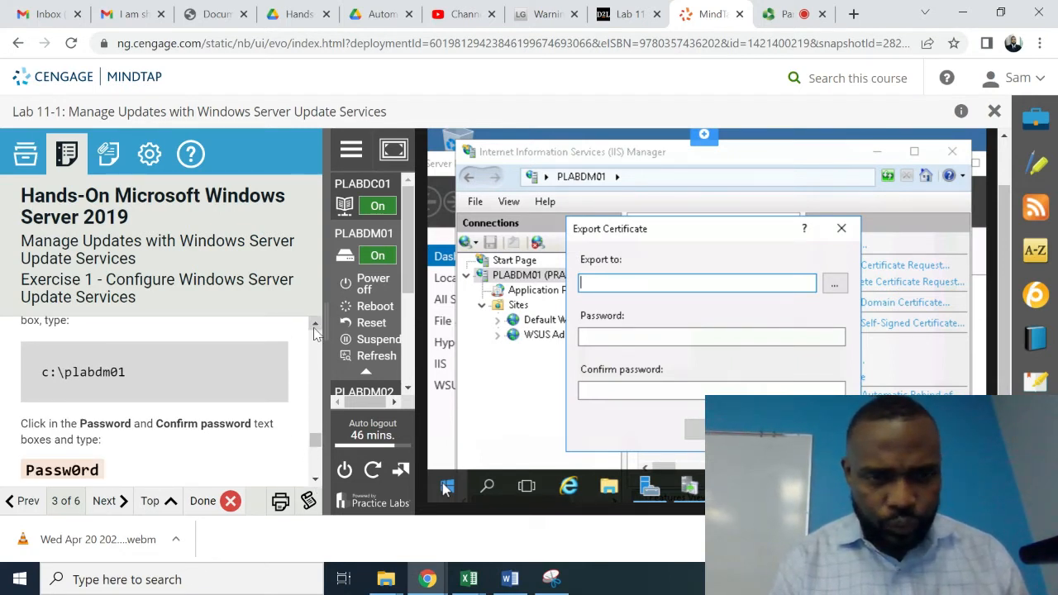
scroll(317, 332, "up", 2)
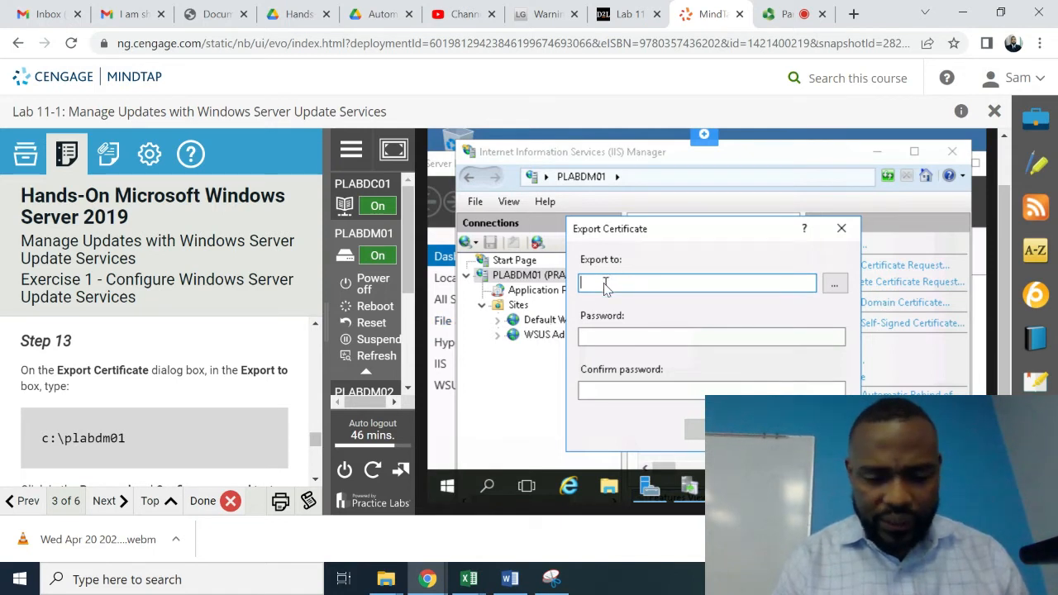
type("c")
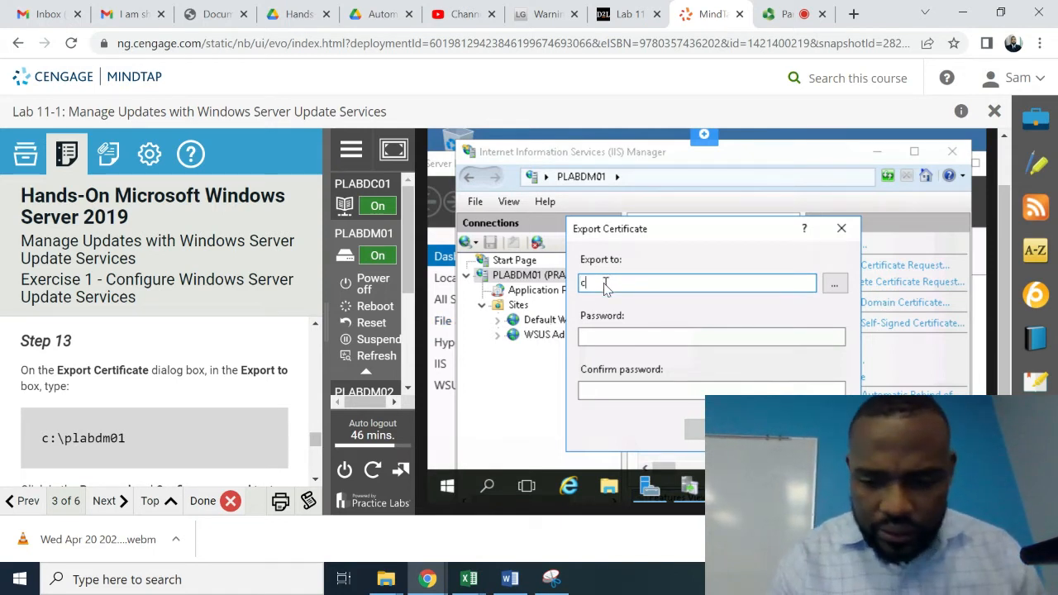
type(":\\")
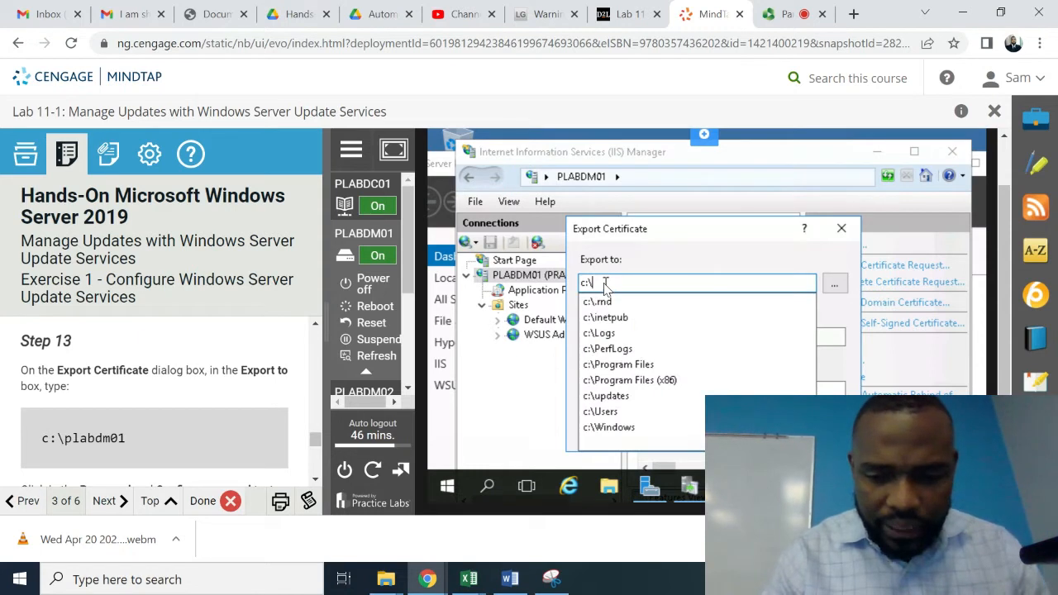
type("plab")
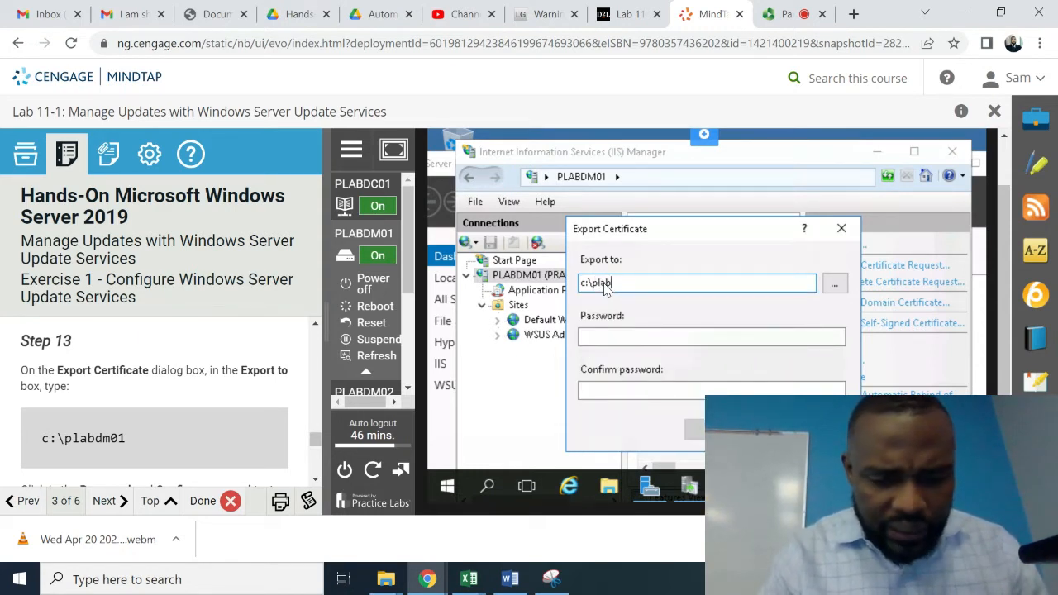
type("dm0")
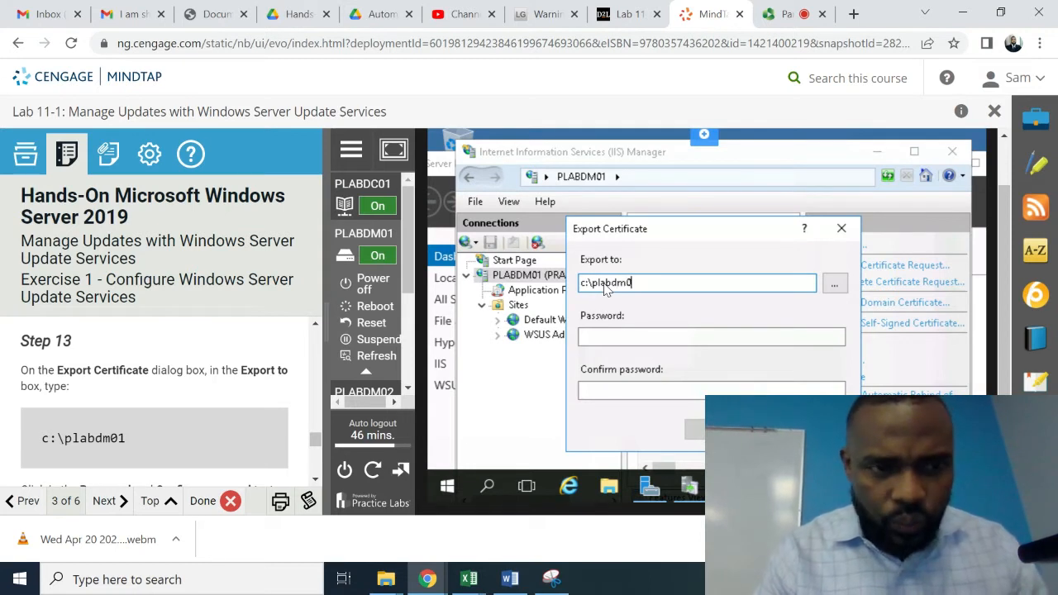
type("1")
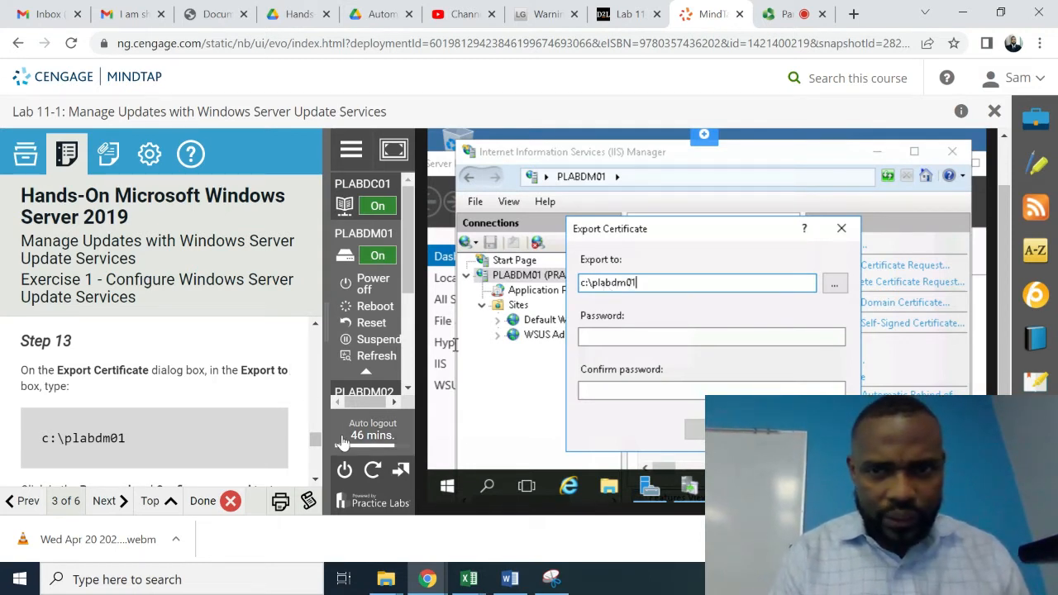
left_click(315, 479)
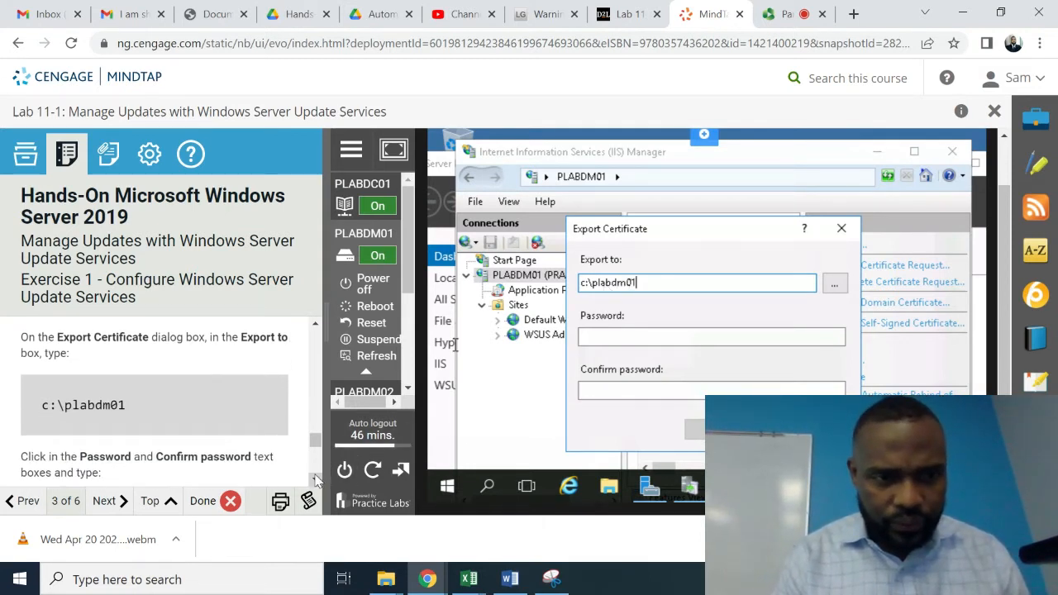
left_click(315, 478)
left_click(315, 479)
left_click(315, 480)
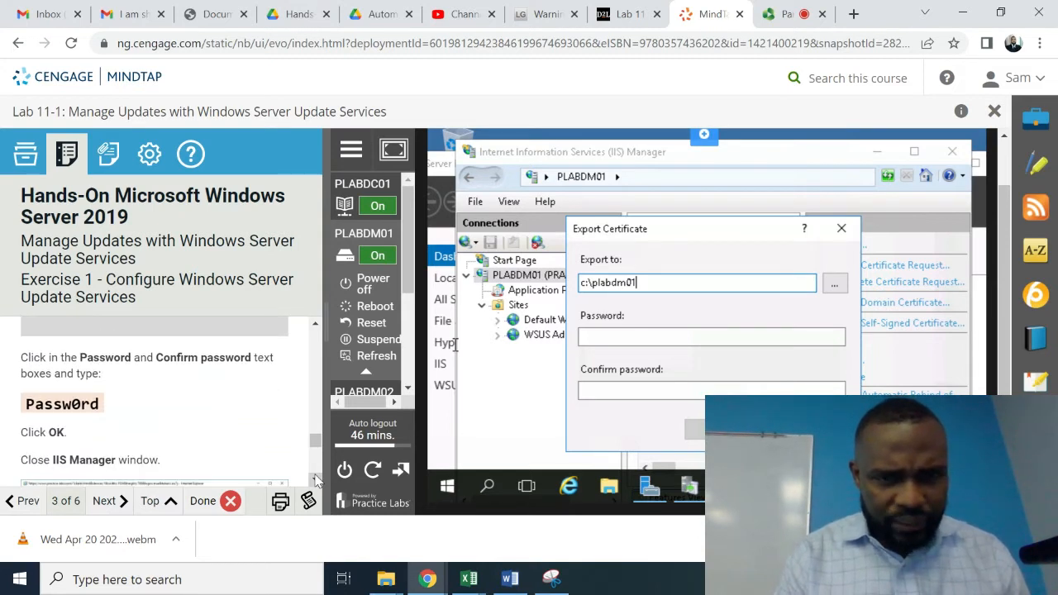
- Enter the export password in both password fields and confirm the export
left_click(613, 335)
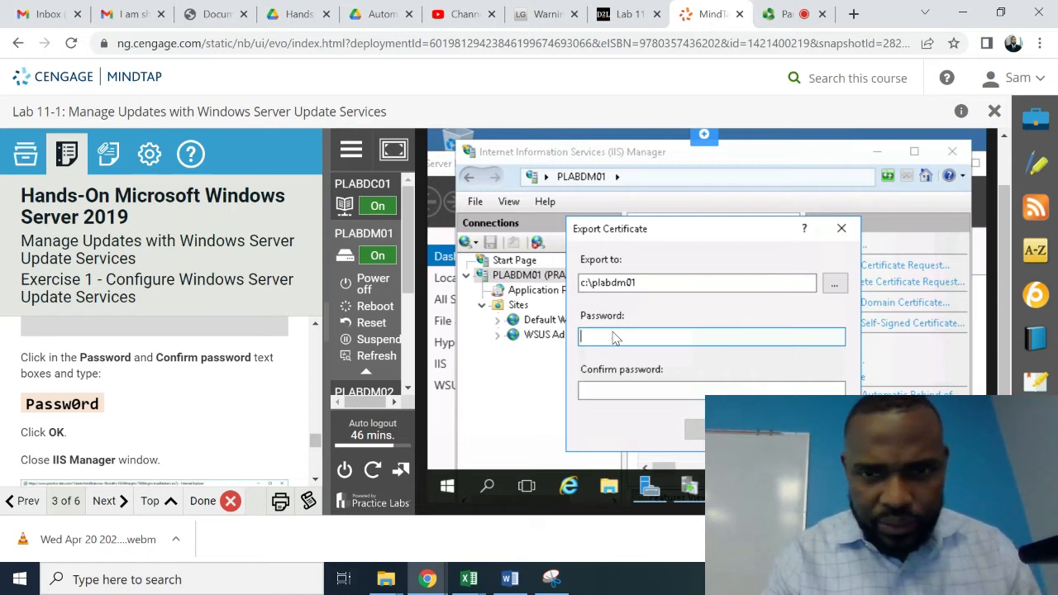
key("Caps_Lock")
type("P")
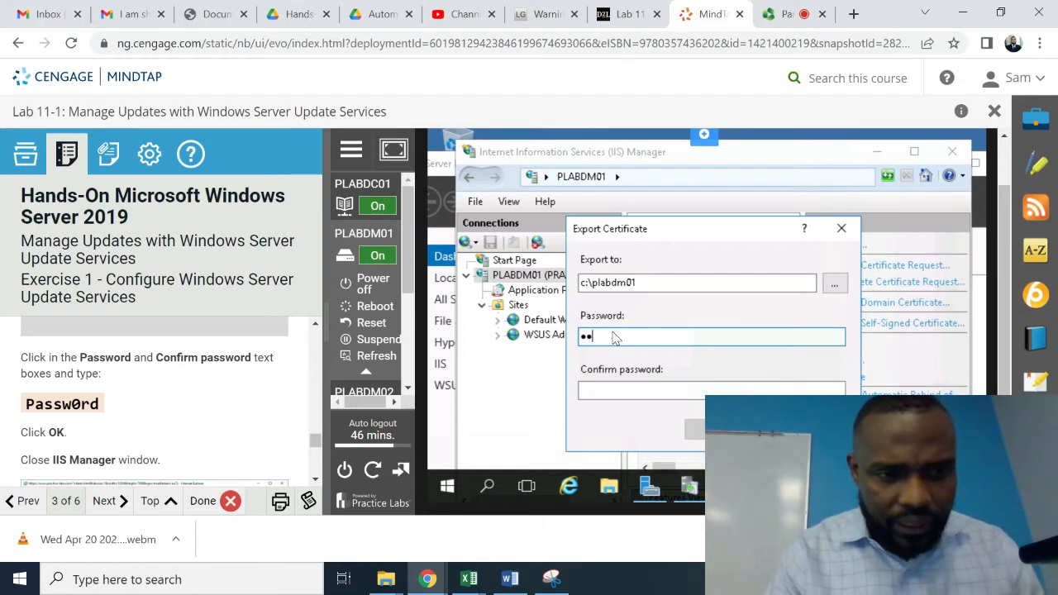
type("ass")
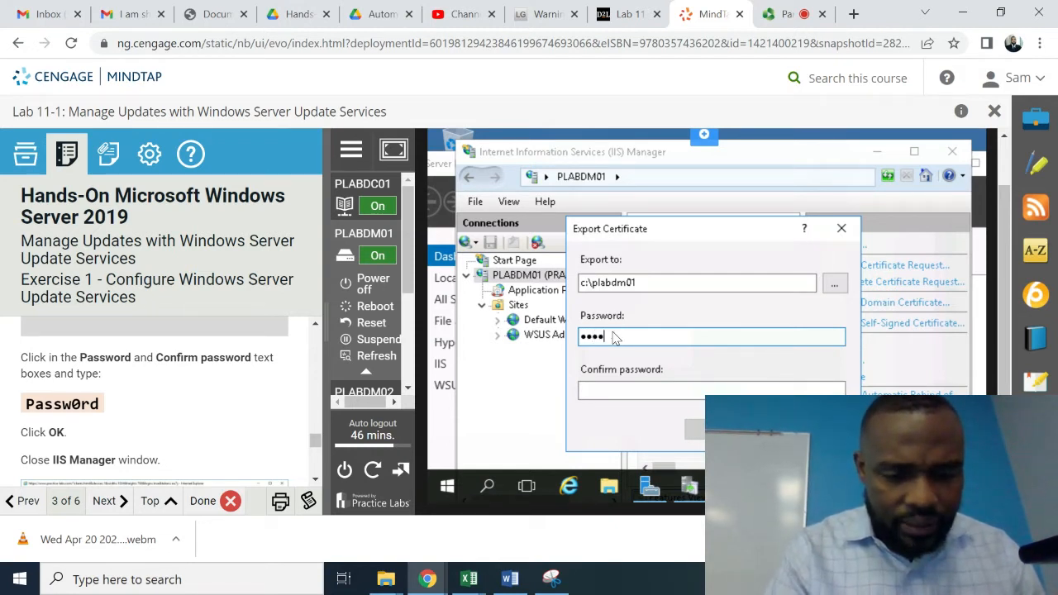
type("w0r")
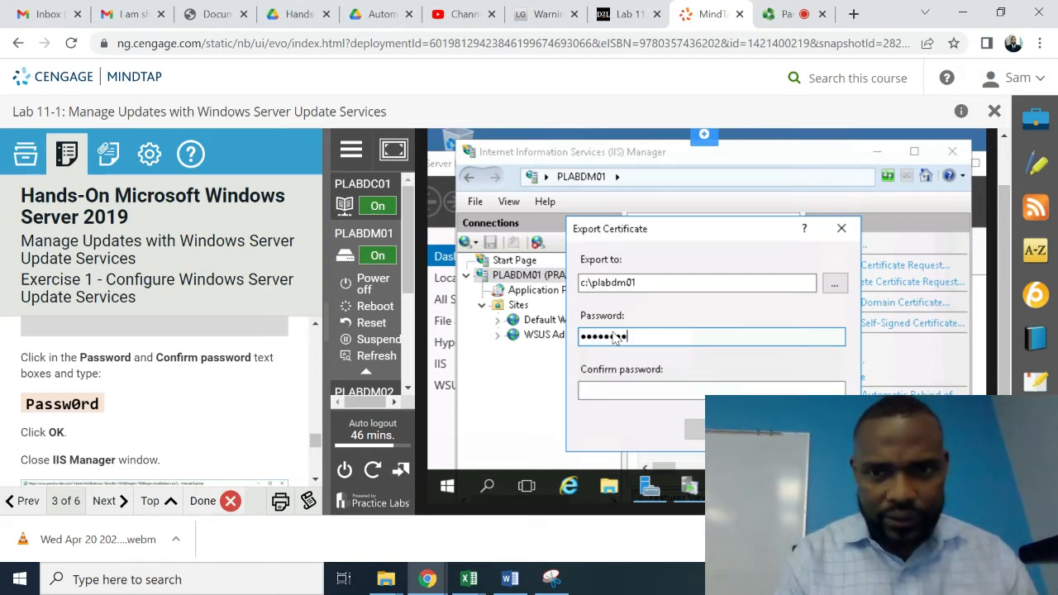
left_click(608, 394)
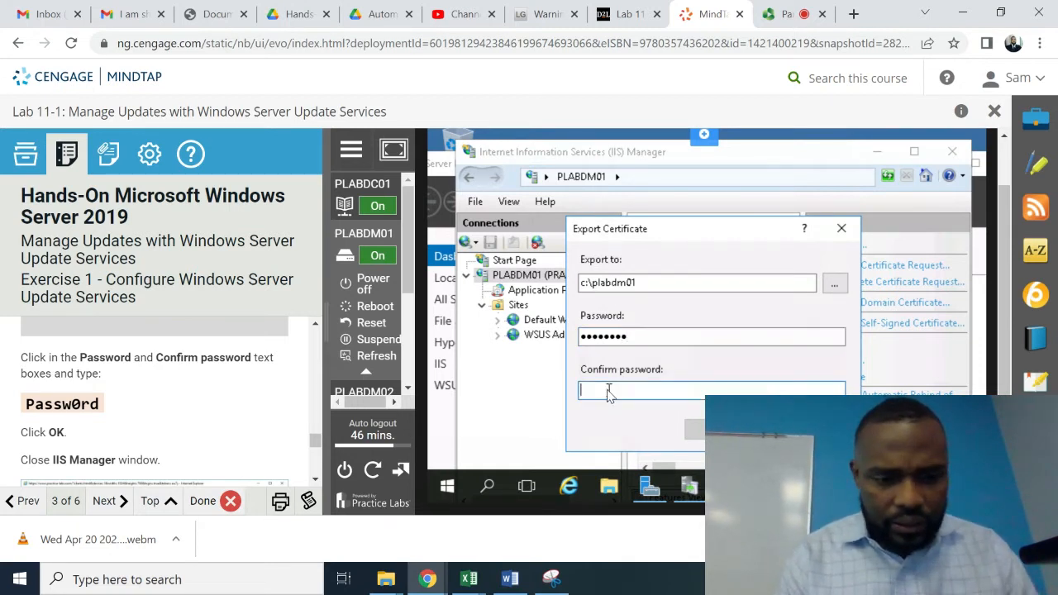
key("Caps_Lock")
type("P")
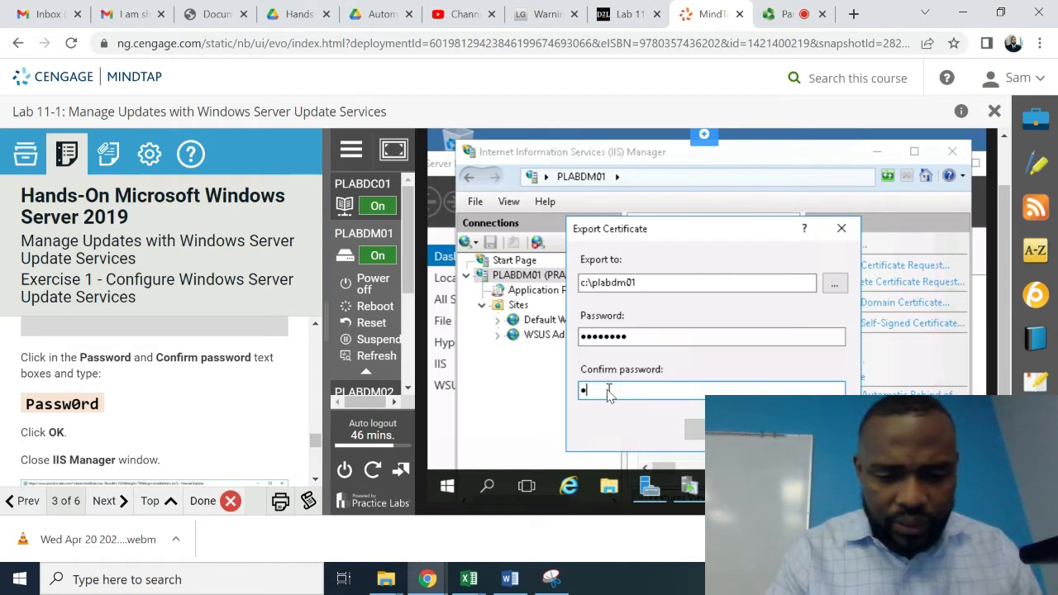
type("assw")
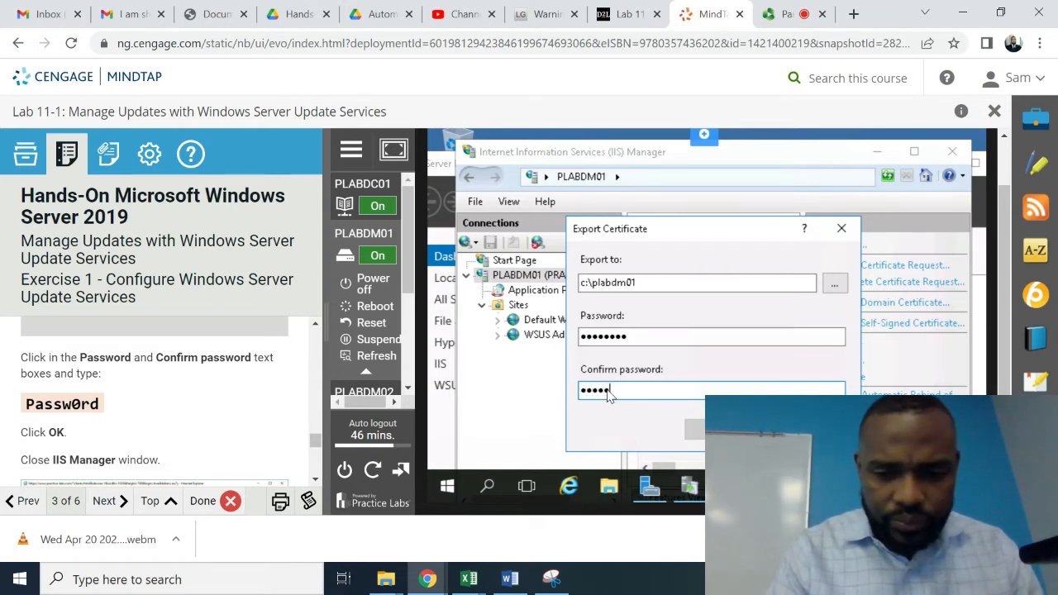
type("0rd")
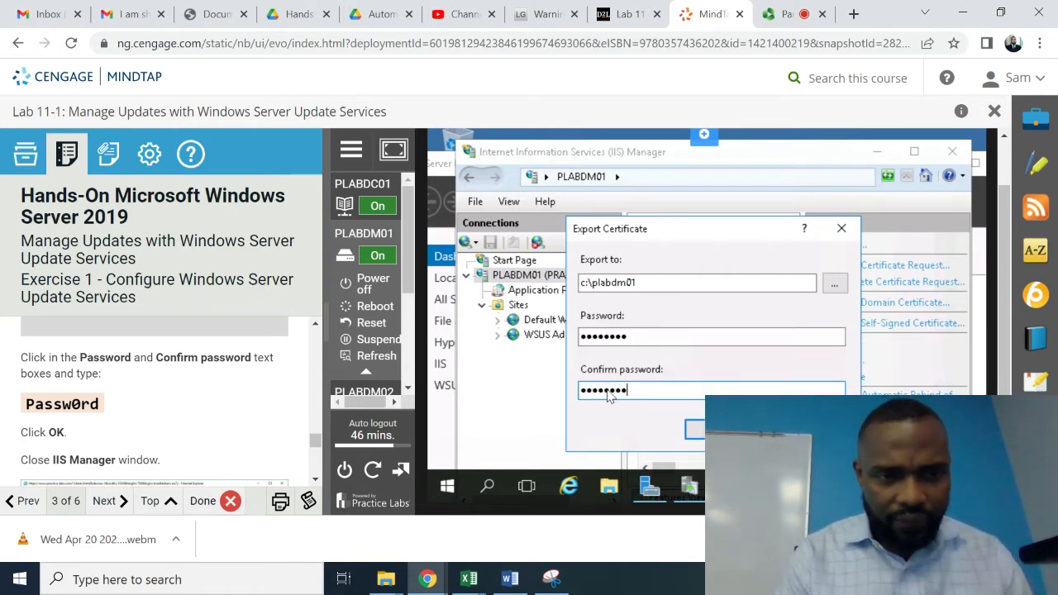
left_click(315, 480)
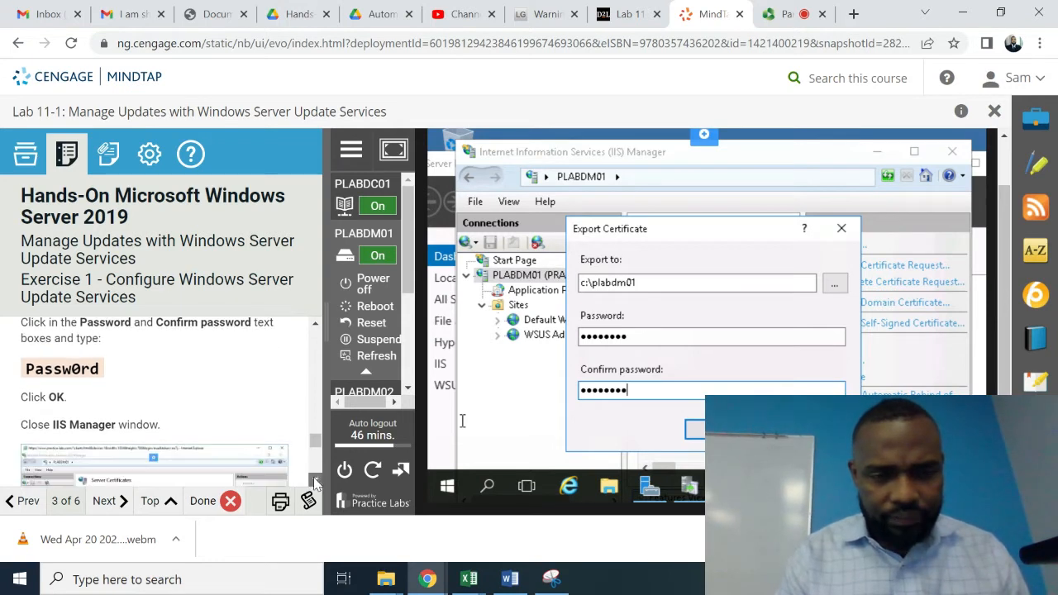
left_click(315, 481)
left_click(315, 481)
left_click(315, 481)
left_click(315, 481)
left_click(315, 480)
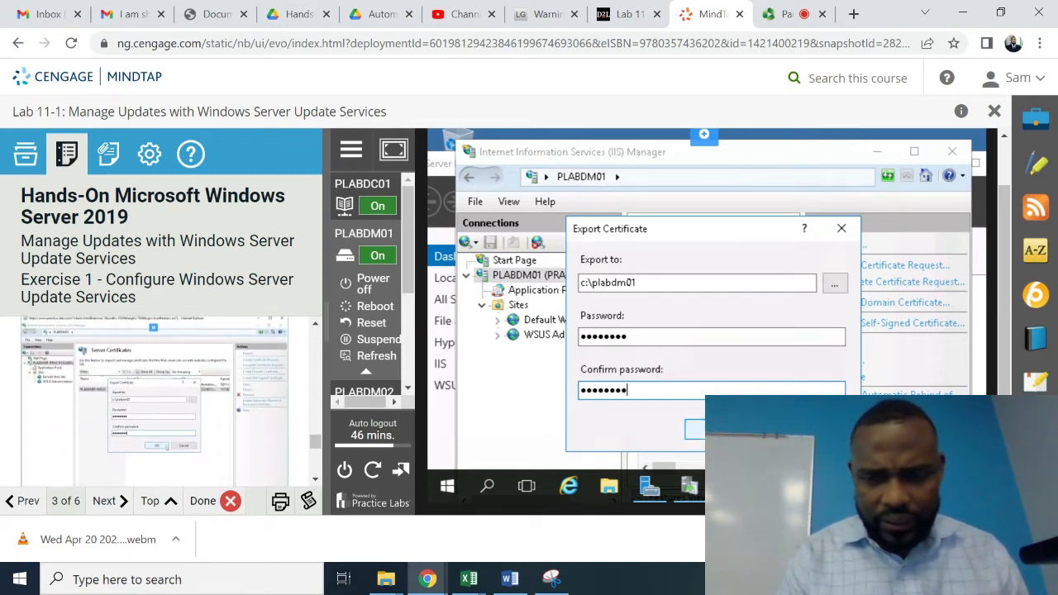
left_click(695, 429)
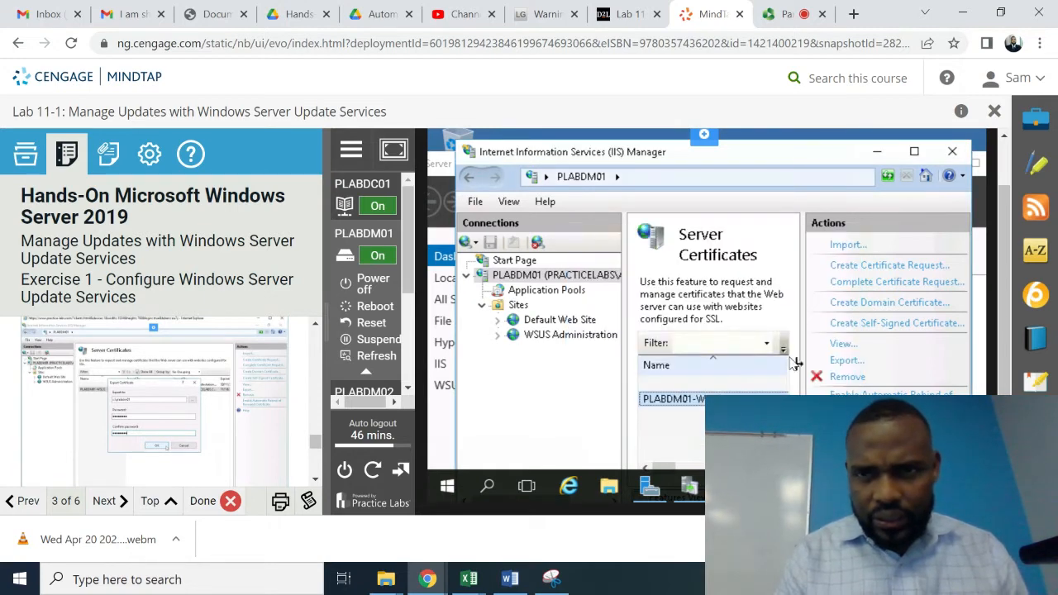
- Close IIS Manager and switch the lab console to the PLABDC01 machine
left_click(952, 152)
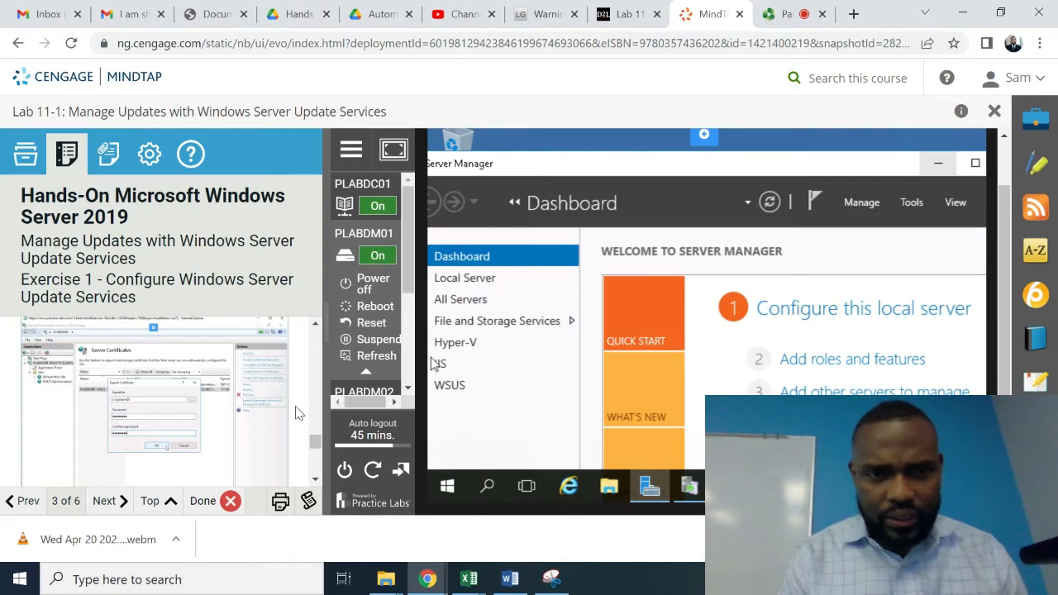
left_click(315, 480)
scroll(315, 483, "down", 2)
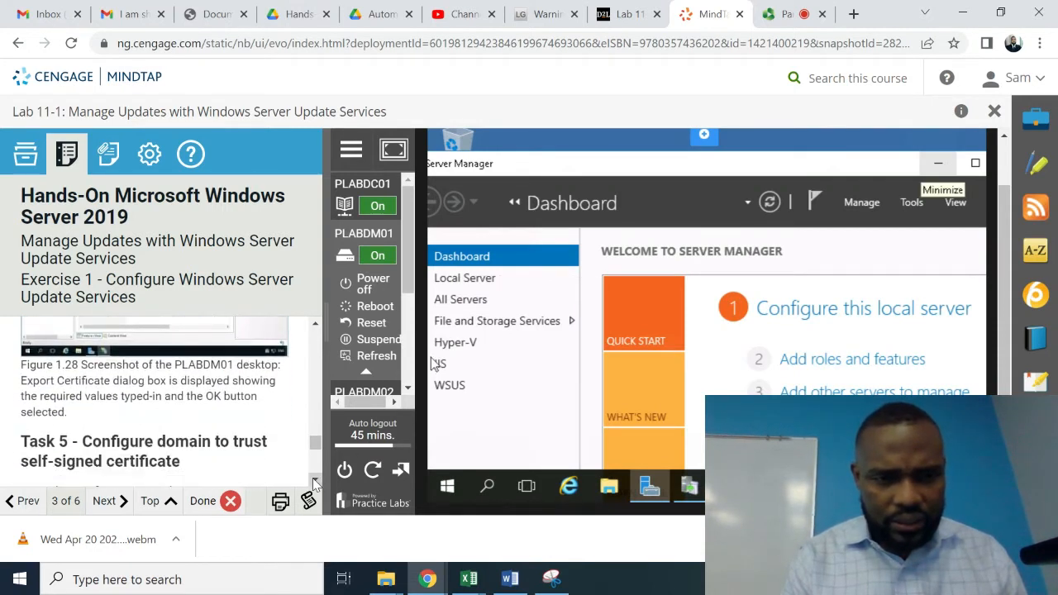
left_click(315, 326)
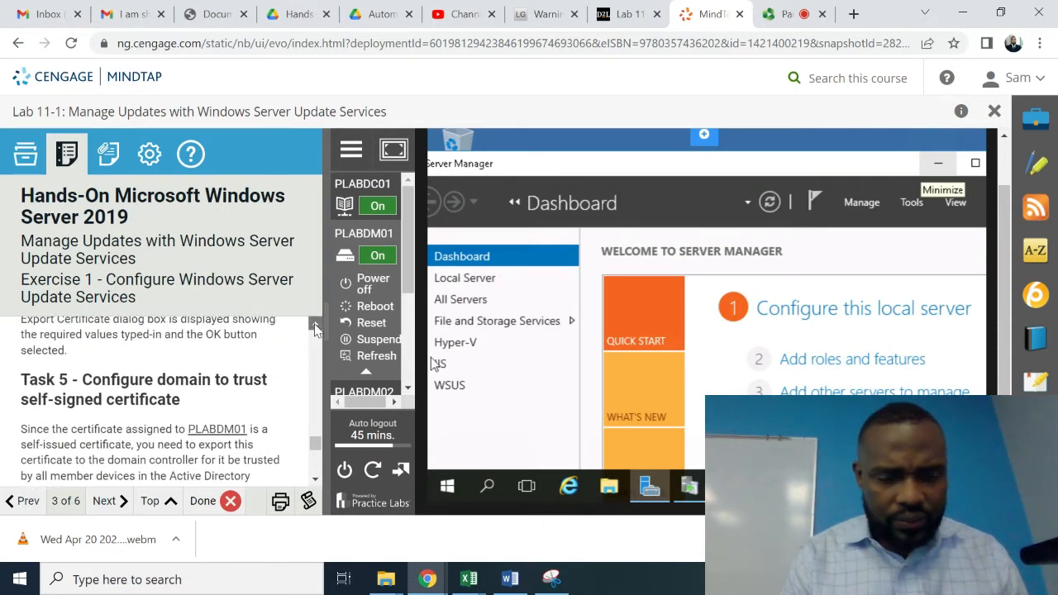
left_click(315, 326)
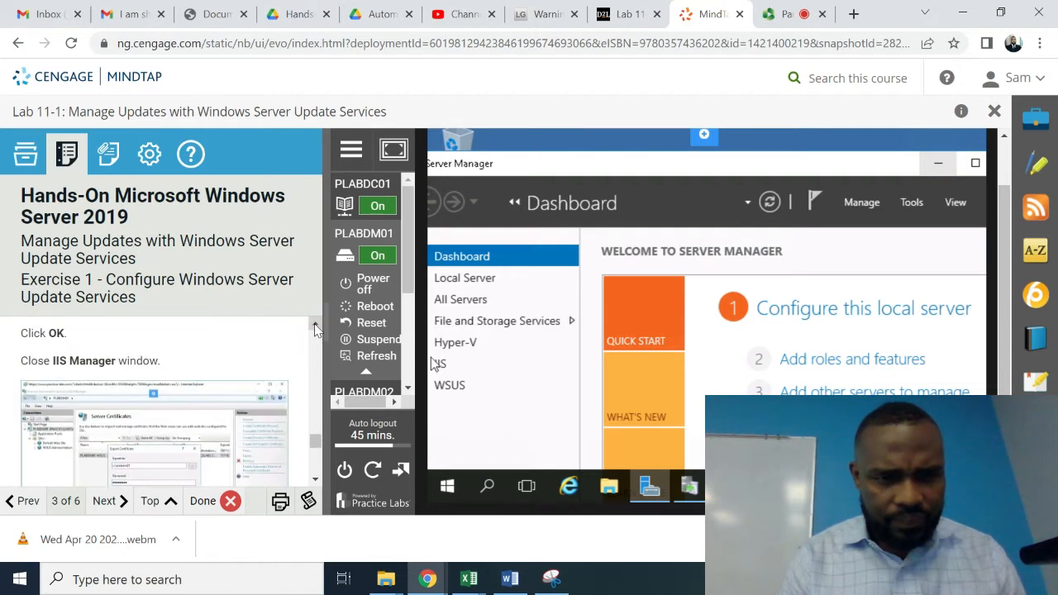
left_click(319, 481)
left_click(318, 480)
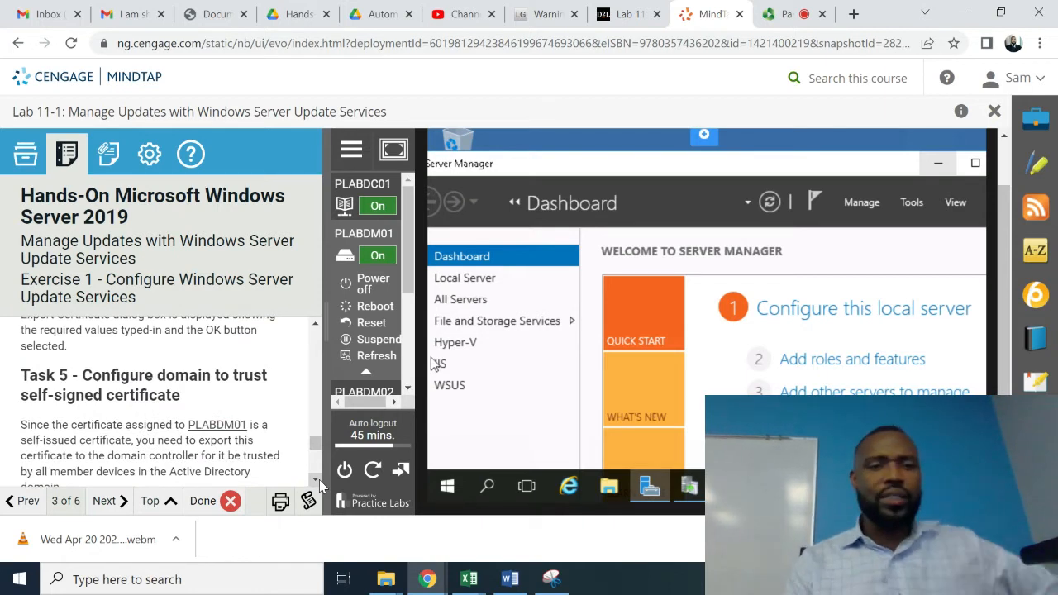
left_click(319, 482)
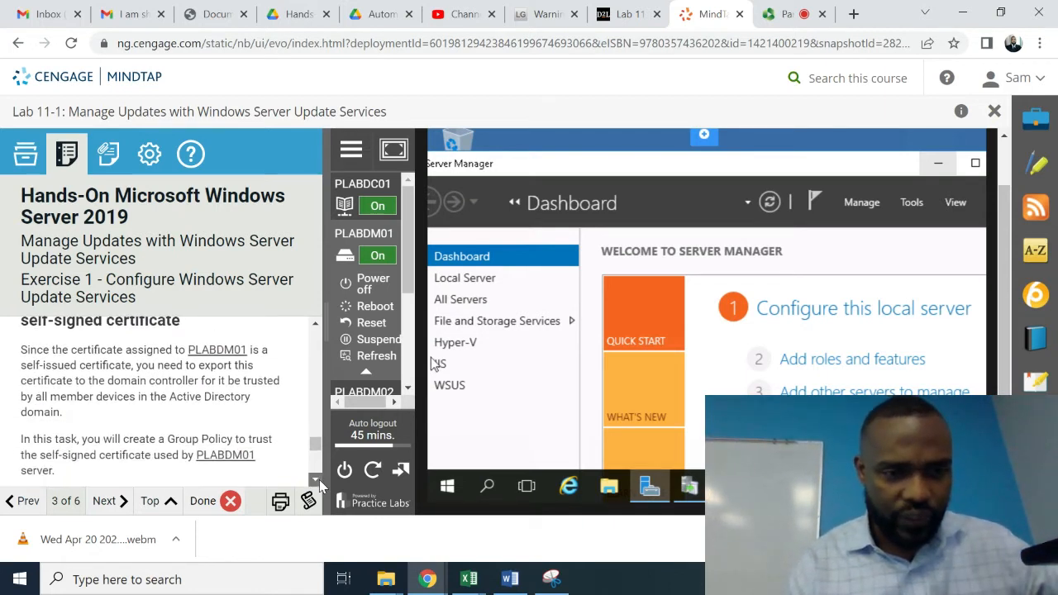
left_click(319, 482)
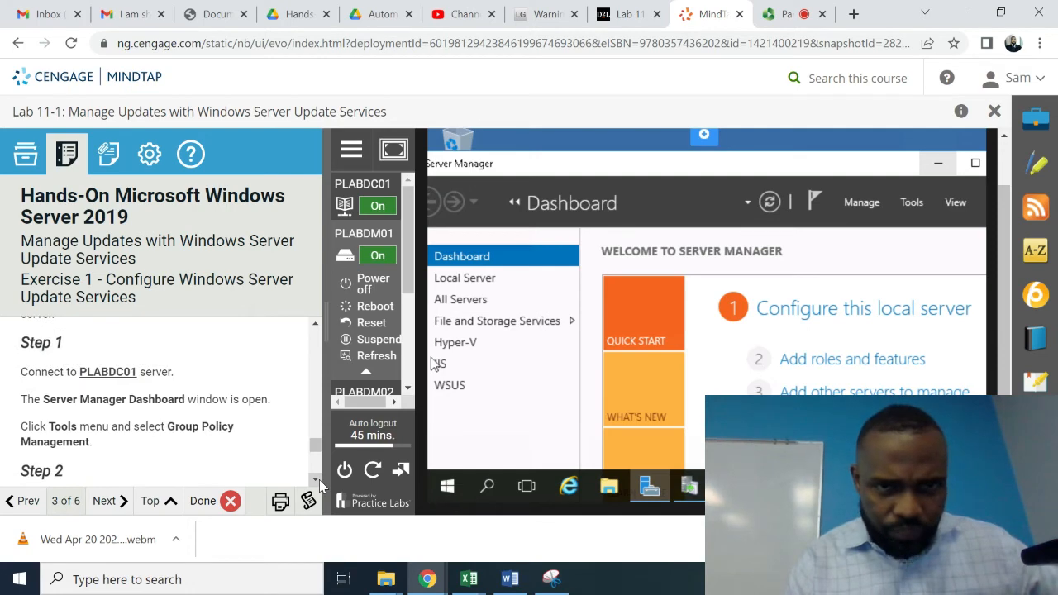
left_click(372, 183)
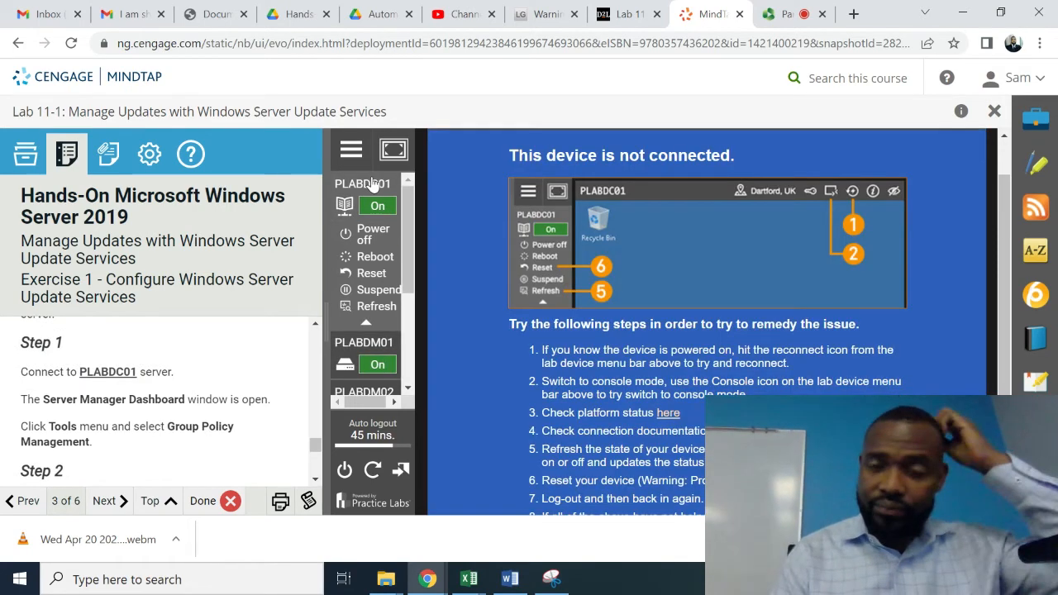
- Reconnect PLABDC01, reposition Server Manager, and launch Computer Management from its Tools list
left_click(405, 154)
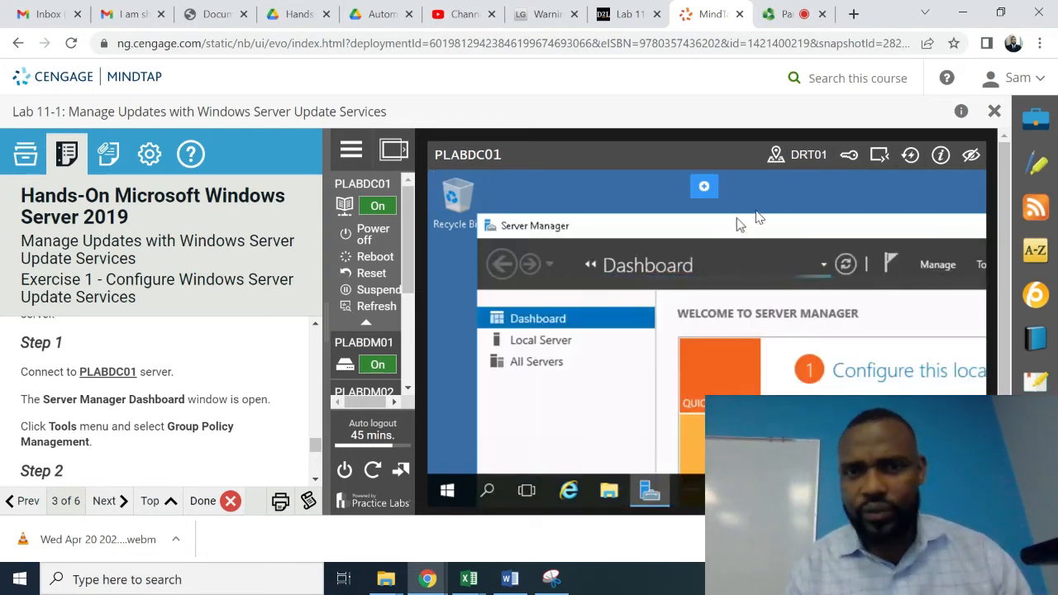
left_click_drag(777, 229, 635, 190)
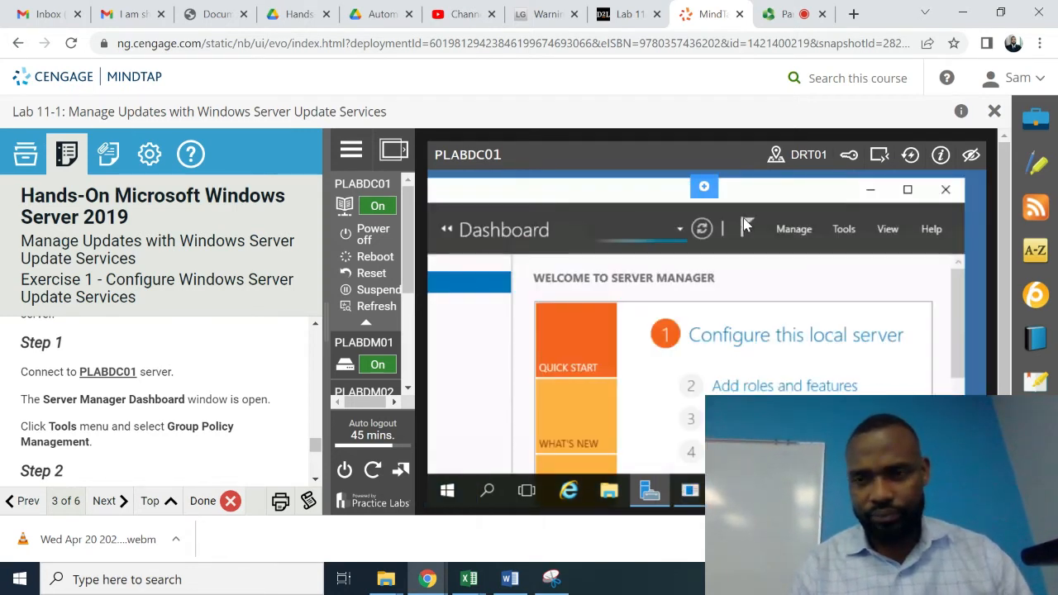
left_click(844, 229)
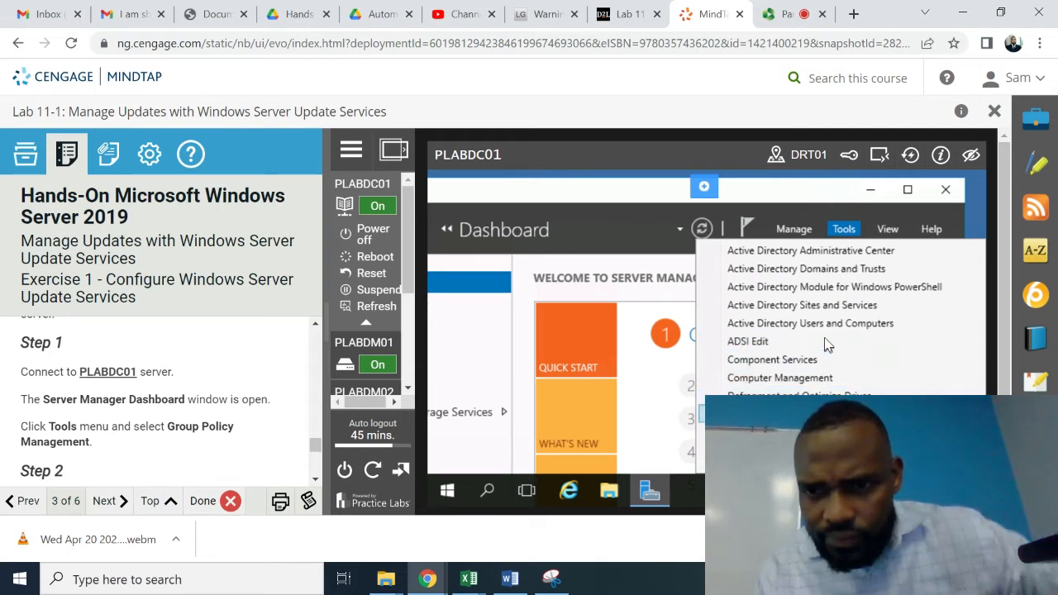
scroll(827, 346, "down", 2)
scroll(826, 344, "down", 5)
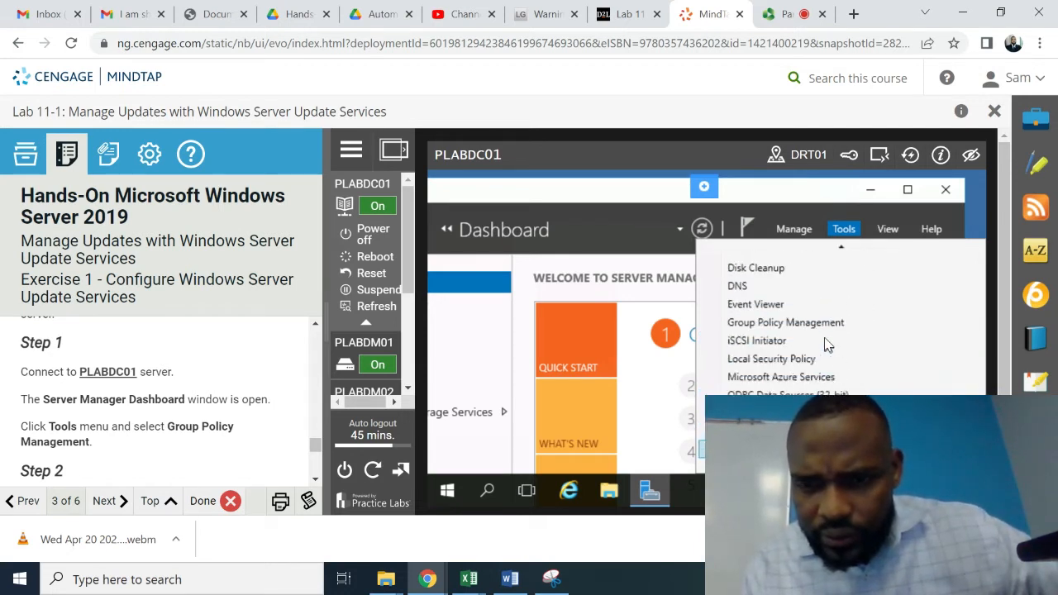
key("Down")
key("Down")
key("Down")
key("Down")
key("Down")
key("Down")
key("Down")
key("Down")
key("Down")
key("Down")
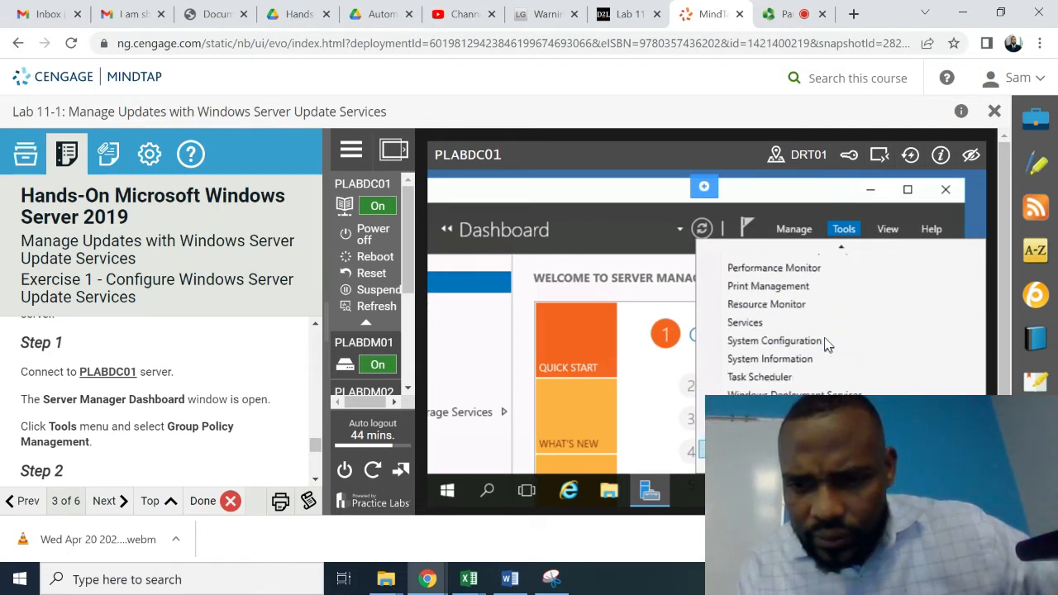
key("Down")
key("Down")
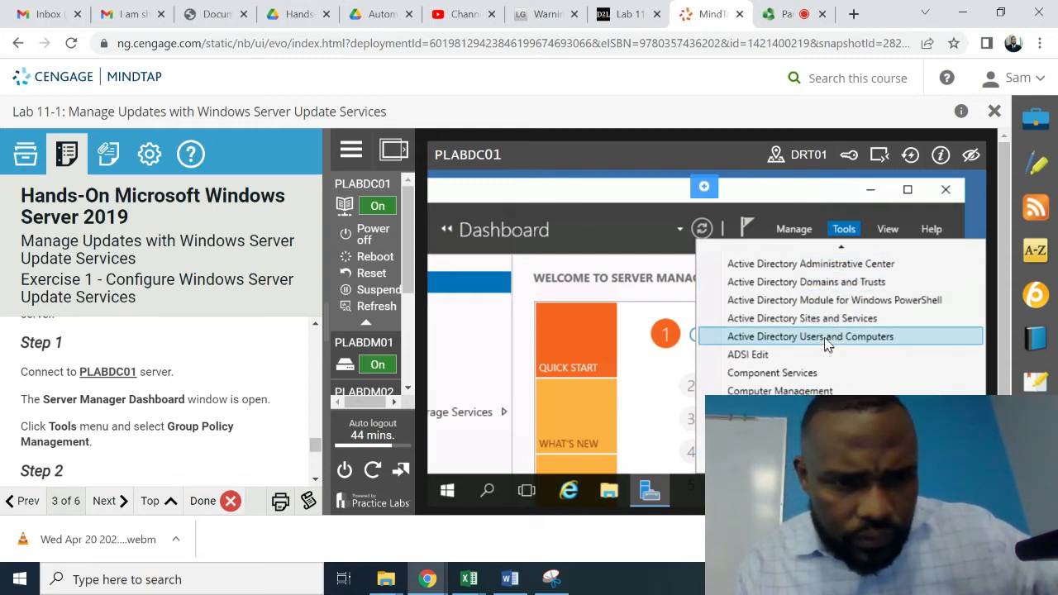
key("Up")
key("Up")
key("Up")
key("Up")
key("Up")
key("Up")
key("Up")
key("Up")
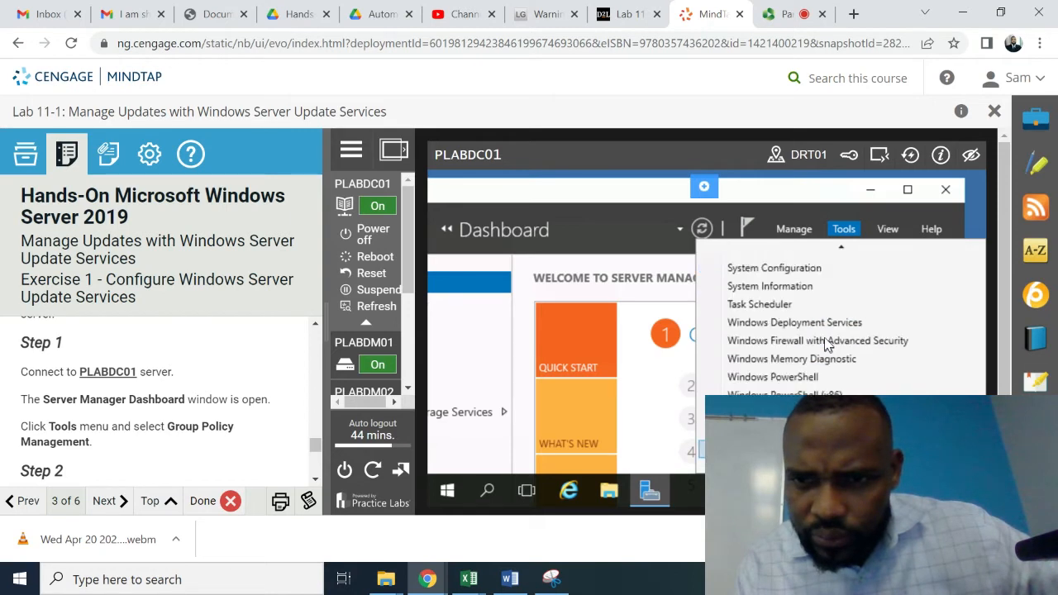
key("Up")
key("Up")
key("Up")
key("Up")
key("Up")
key("Up")
key("Up")
key("Up")
key("Up")
key("Up")
key("Up")
key("Up")
key("Up")
key("Up")
key("Up")
key("Up")
key("Up")
key("Up")
key("Up")
key("Up")
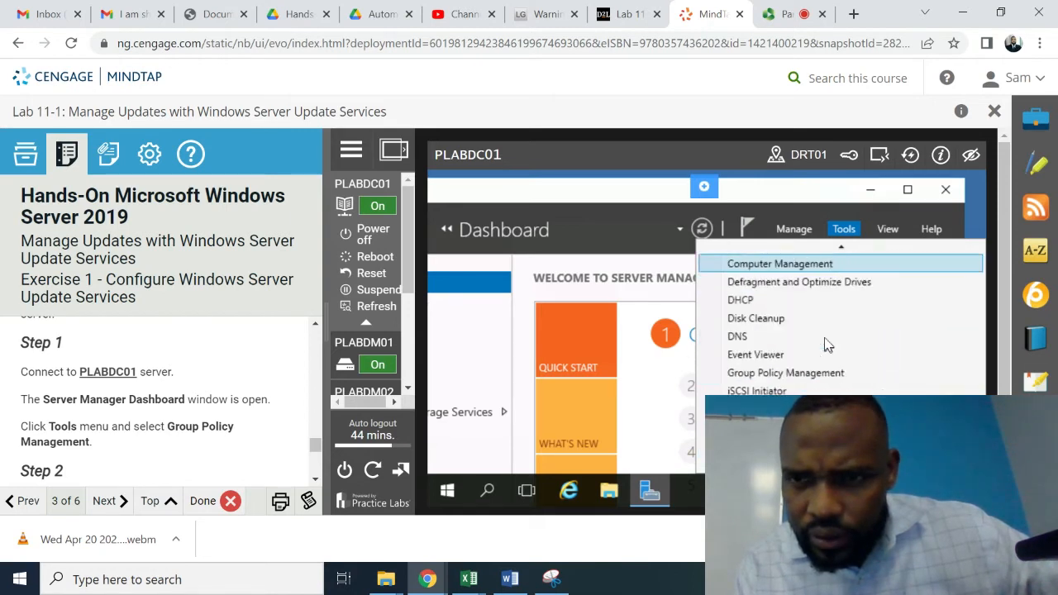
key("Down")
key("Down")
key("Down")
key("Up")
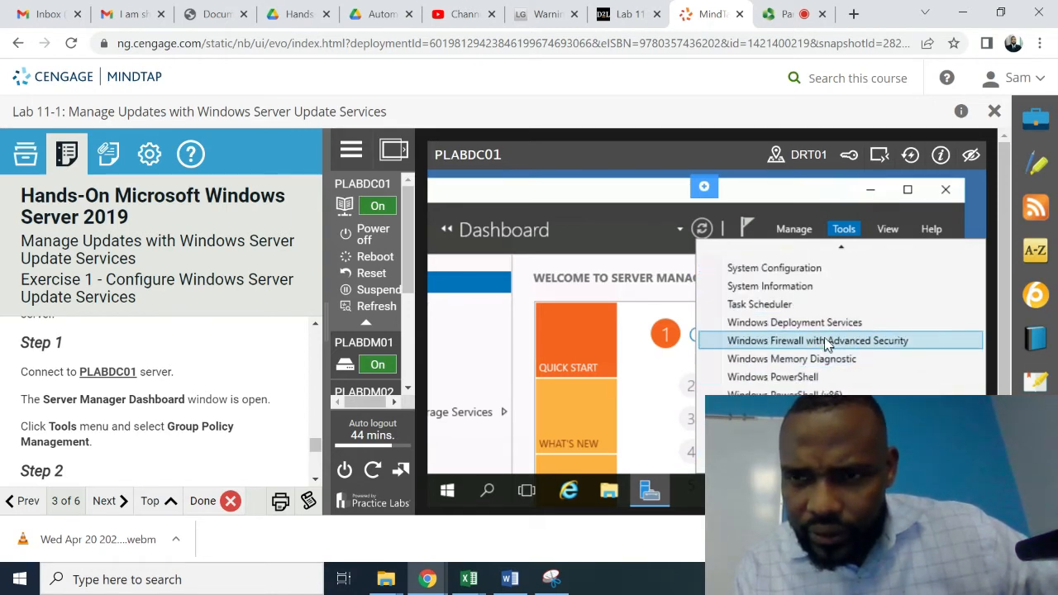
key("Up")
key("Home")
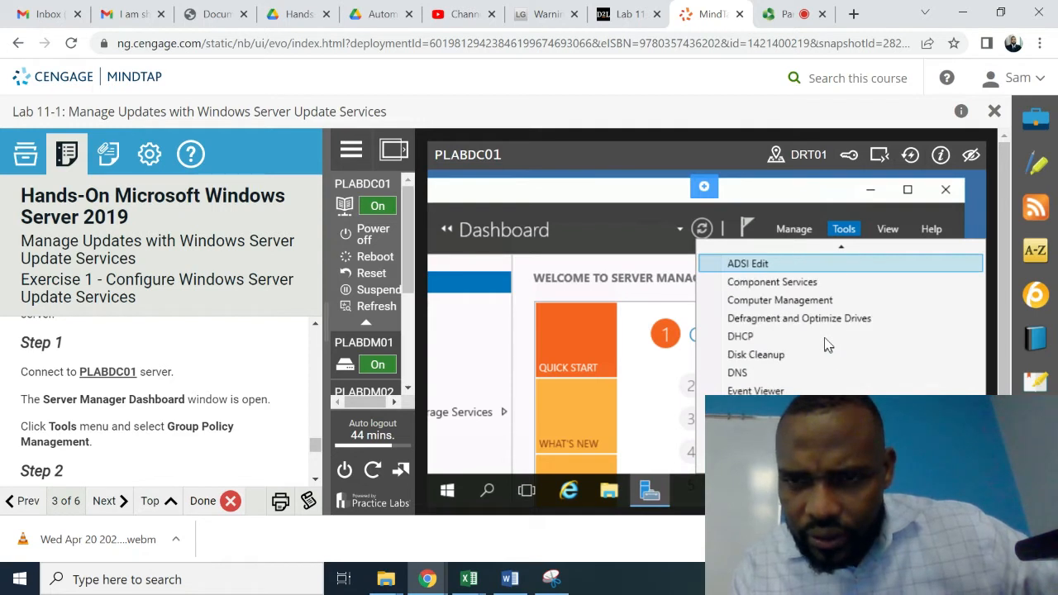
key("Up")
key("Up")
key("Down")
key("Down")
key("Down")
key("Down")
key("Down")
key("Down")
key("Down")
key("Down")
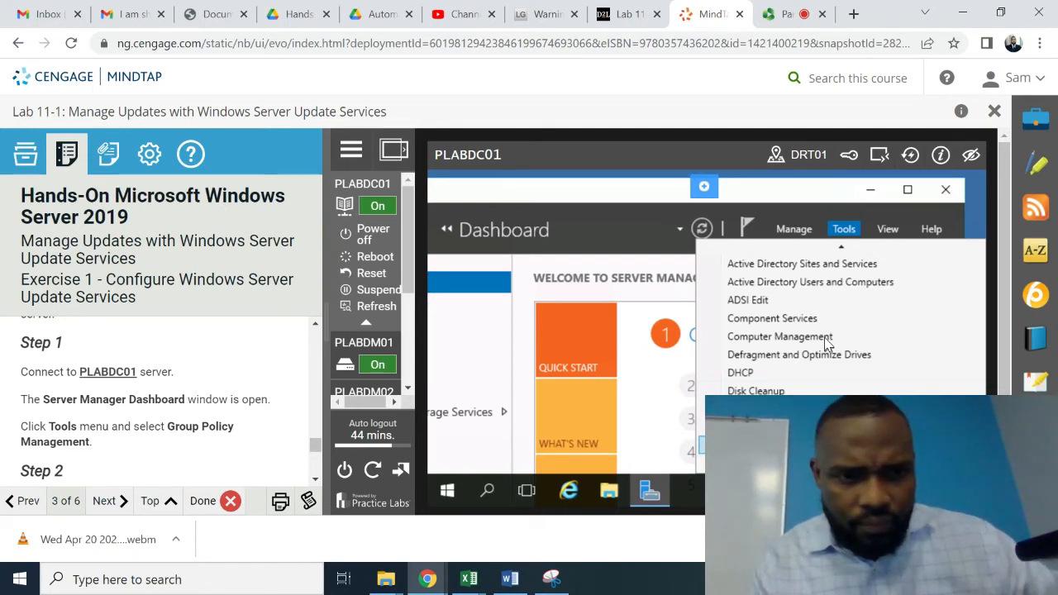
key("Return")
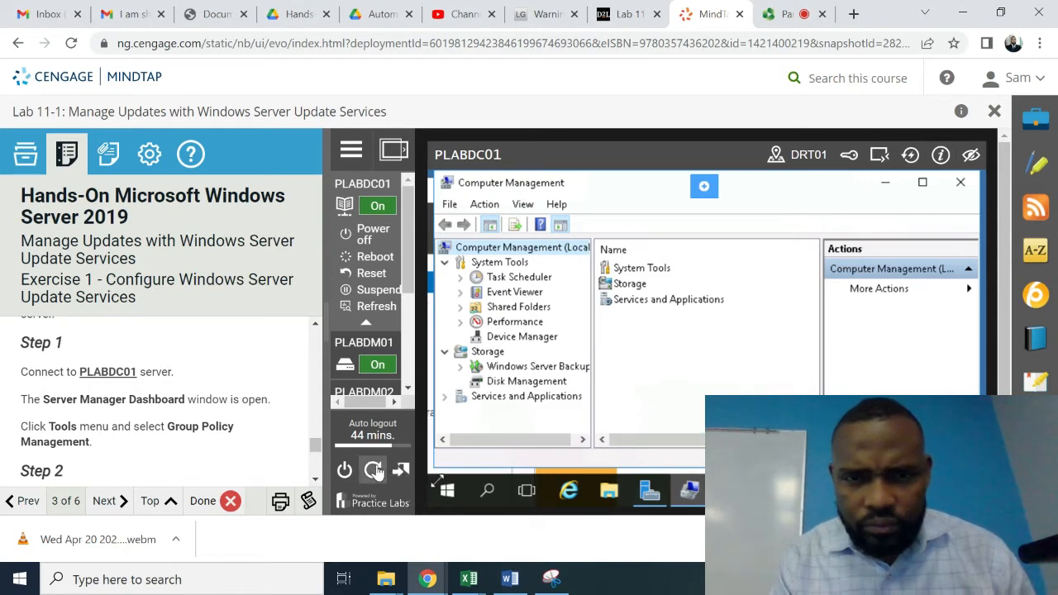
- Close Computer Management and bring up Server Manager's Tools menu again
scroll(319, 484, "down", 3)
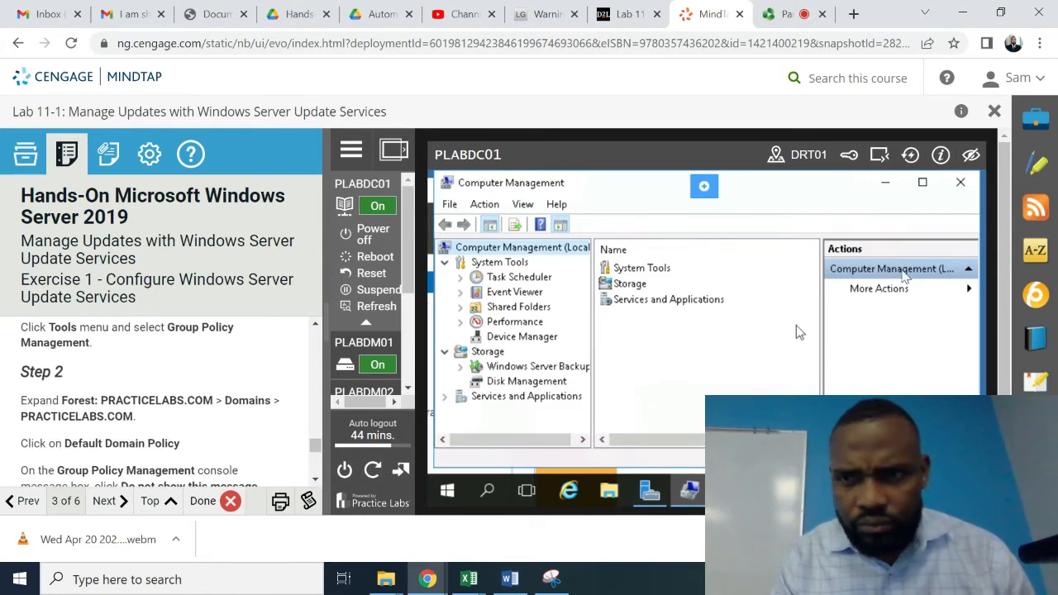
left_click(960, 182)
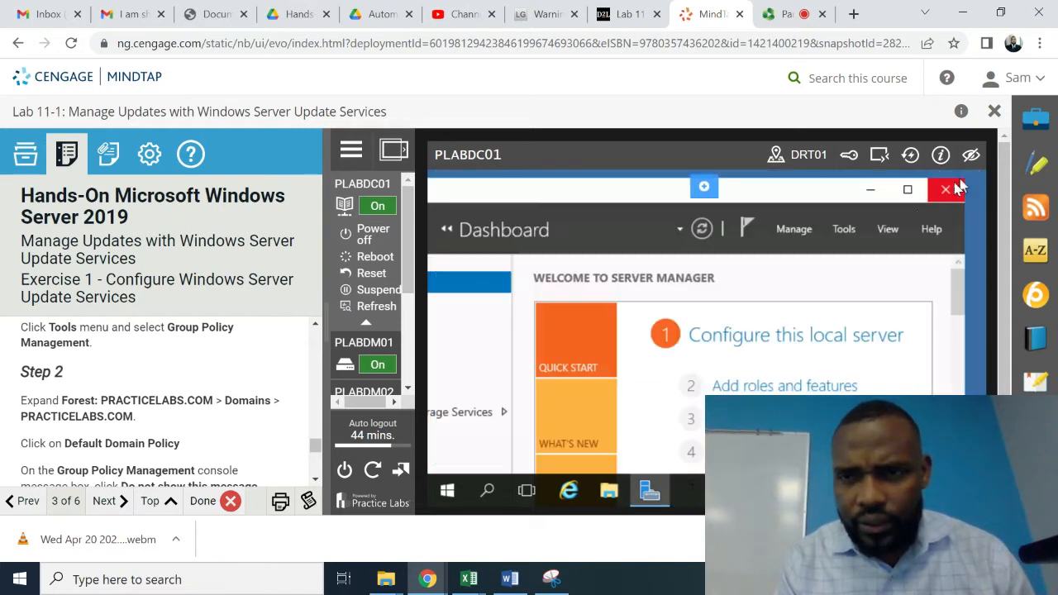
left_click(844, 229)
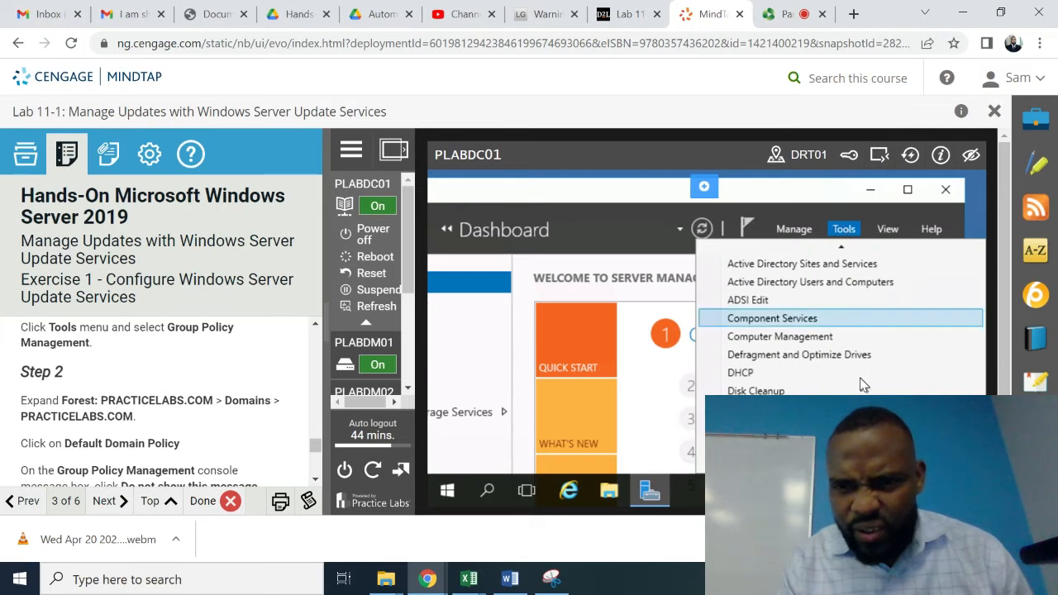
- Open Group Policy Management and select Default Domain Policy under PRACTICELABS.COM
left_click(781, 446)
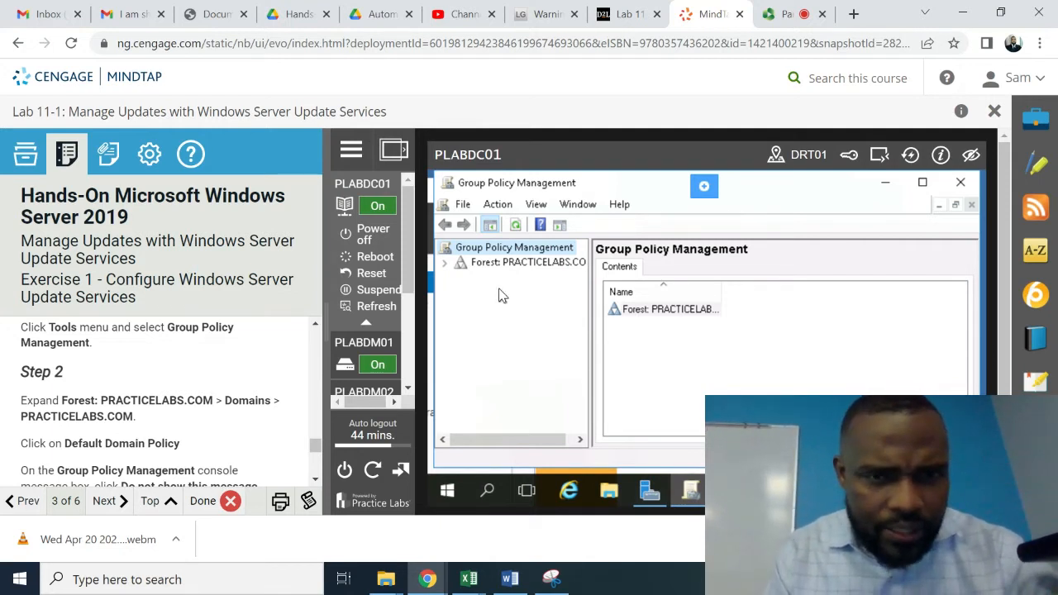
left_click(444, 263)
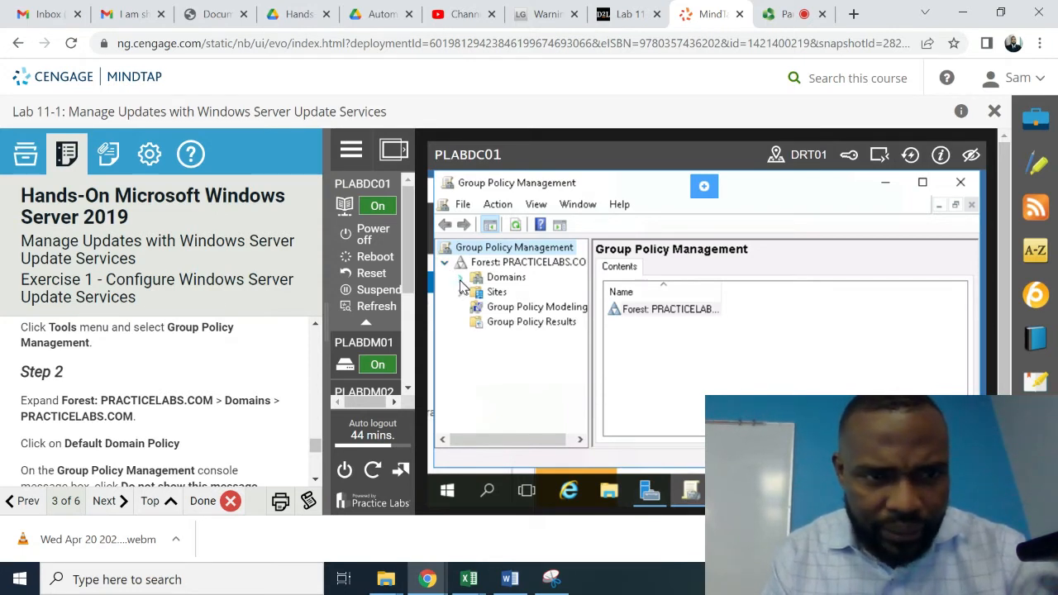
left_click(462, 278)
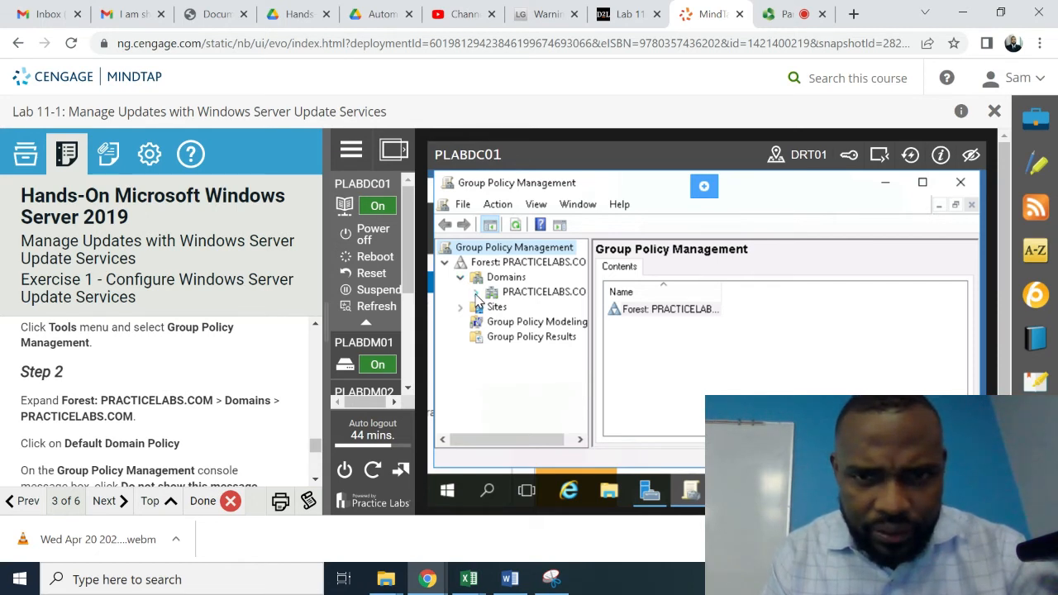
left_click(476, 293)
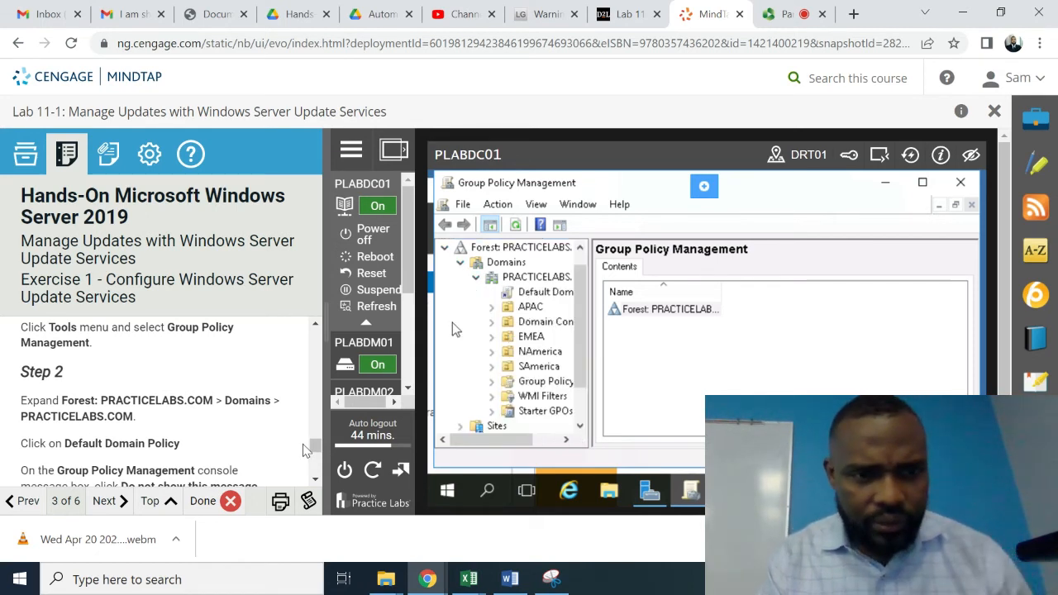
left_click(315, 482)
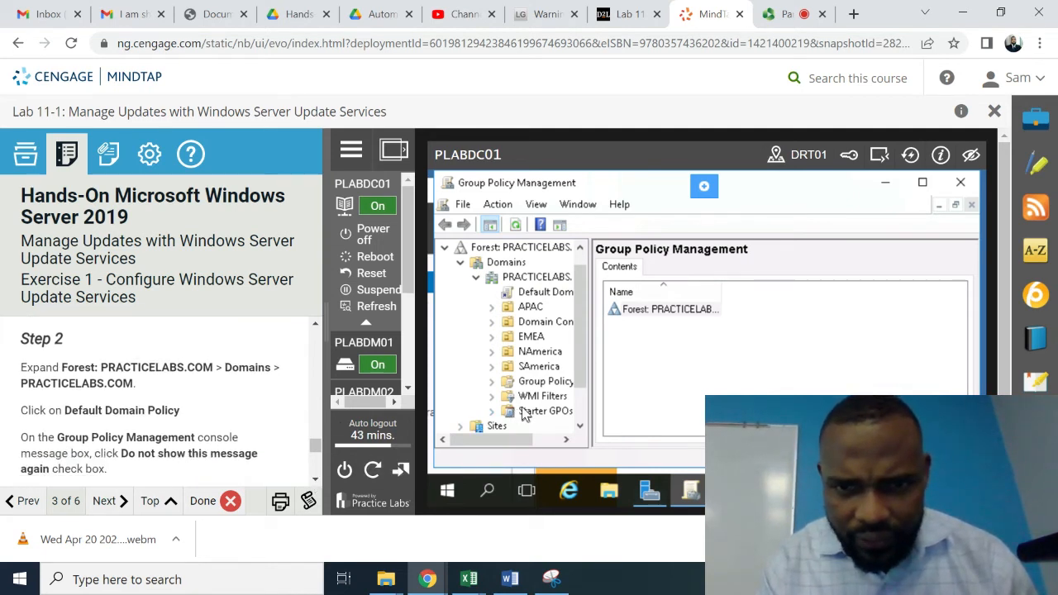
left_click(555, 296)
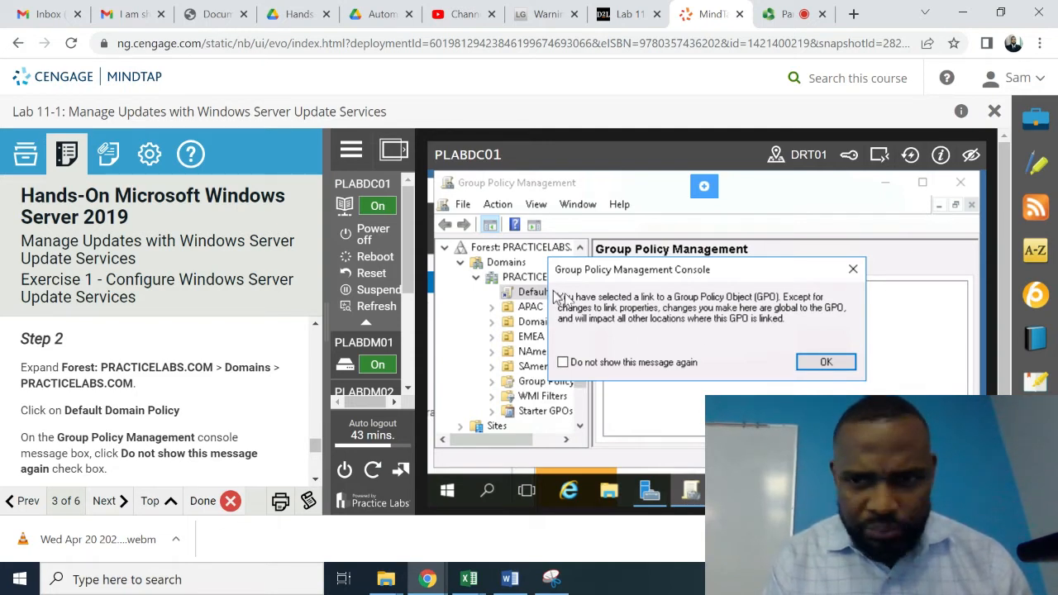
- Tick 'Do not show this message again' and dismiss the GPO link warning
left_click(563, 363)
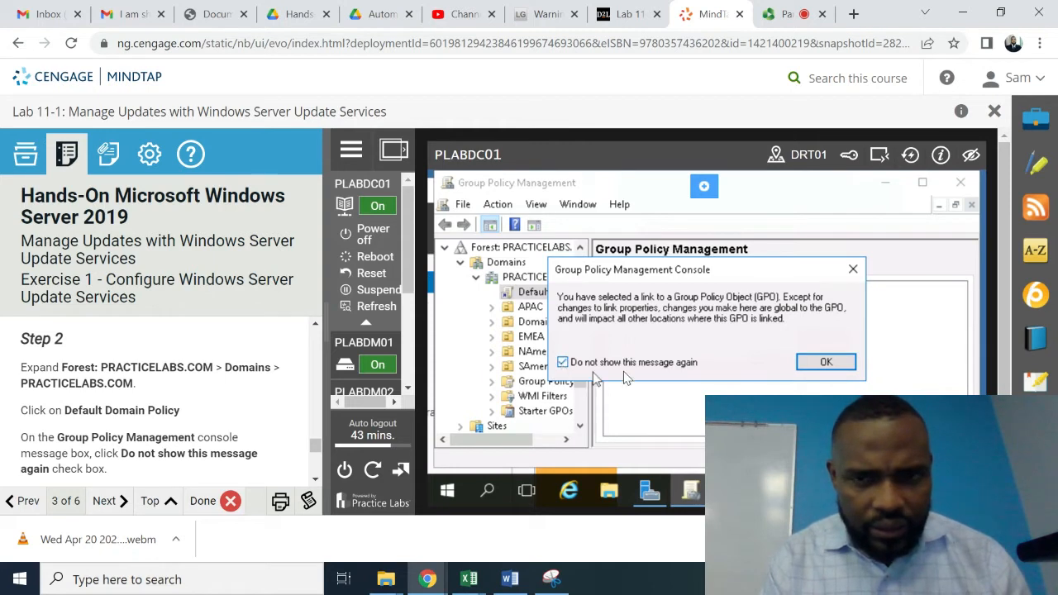
left_click(826, 363)
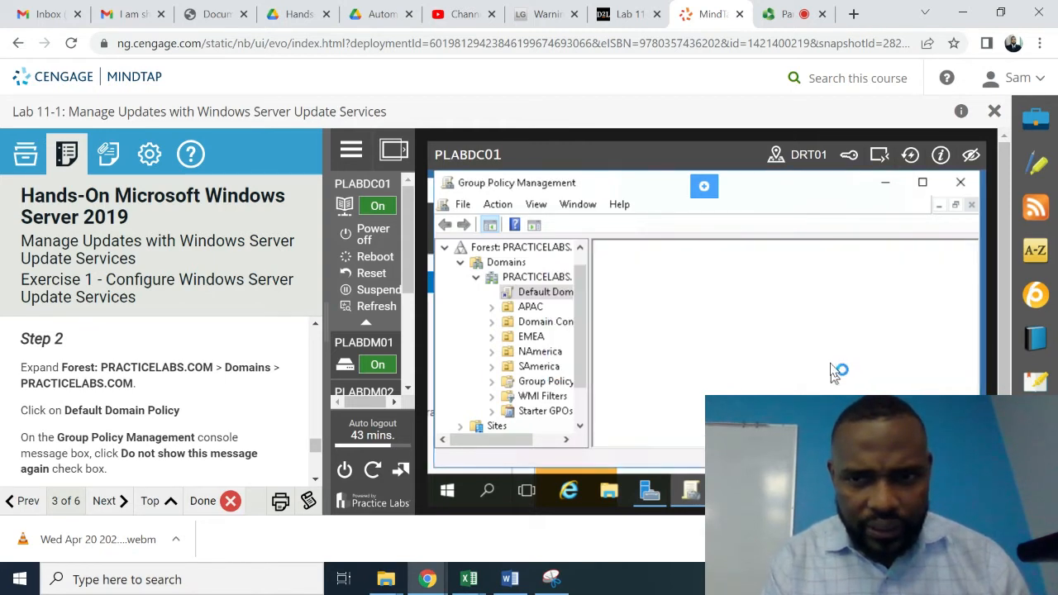
scroll(315, 480, "down", 5)
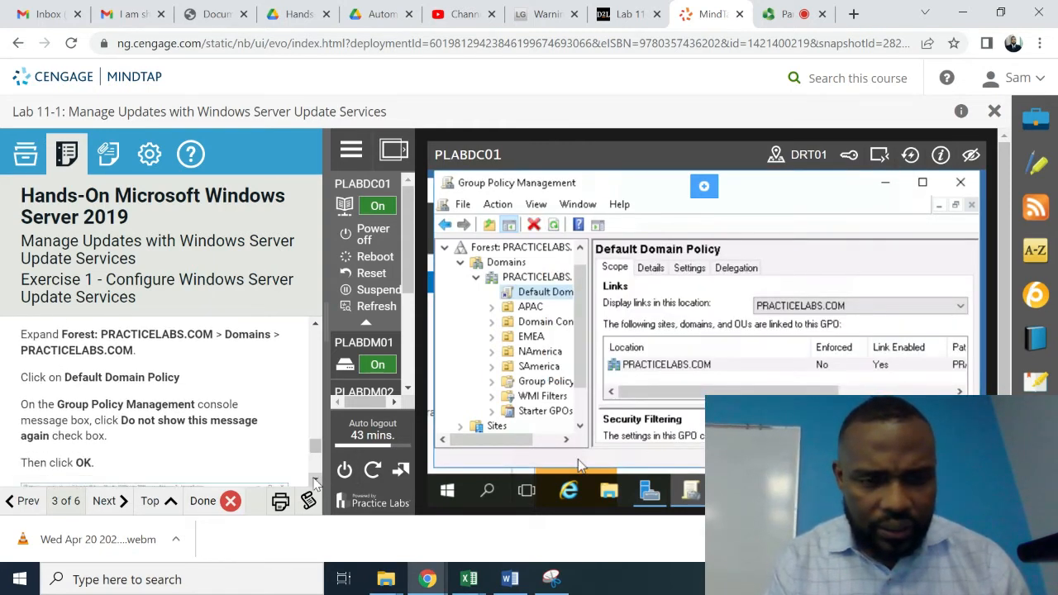
scroll(315, 481, "down", 5)
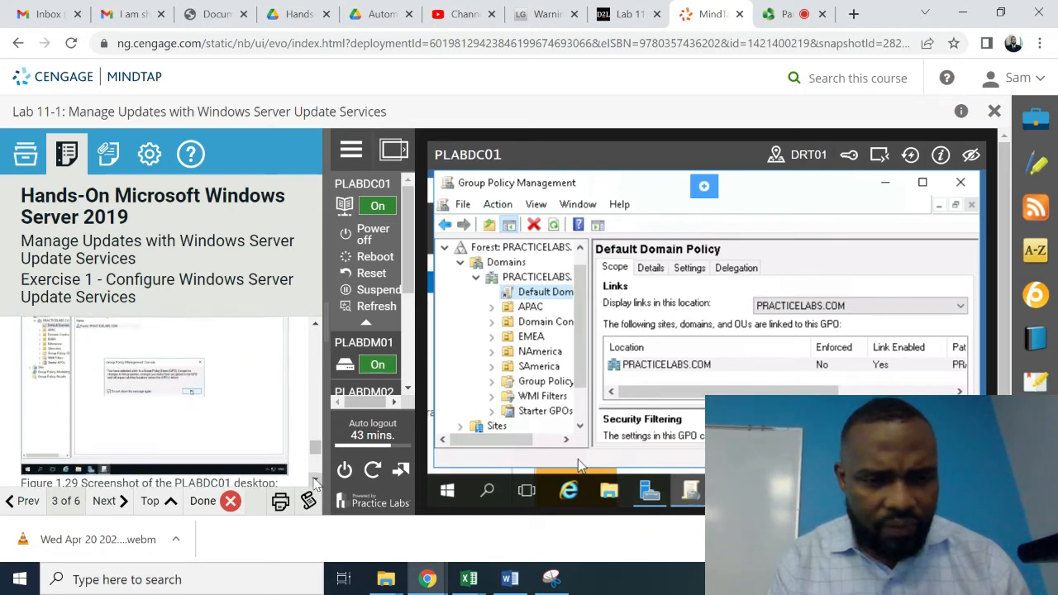
scroll(314, 484, "down", 2)
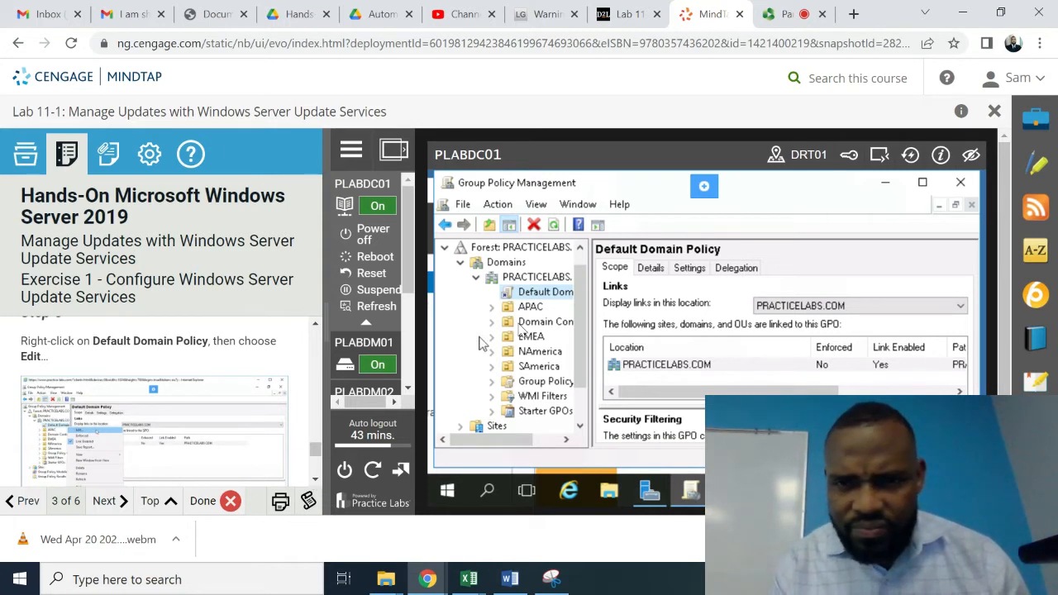
- Choose Edit on Default Domain Policy to open it in Group Policy Management Editor
right_click(543, 297)
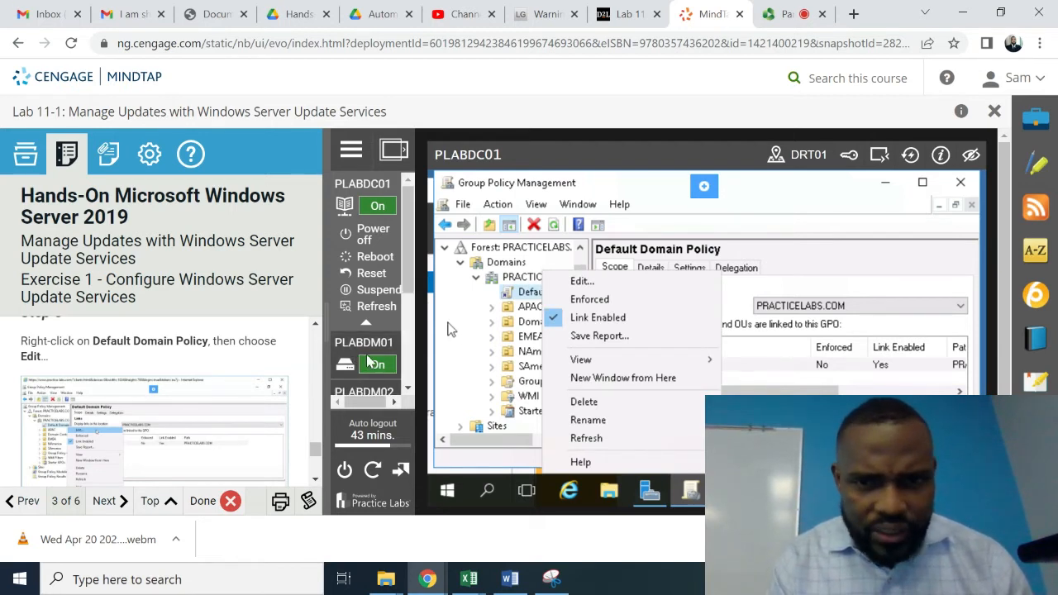
left_click(582, 282)
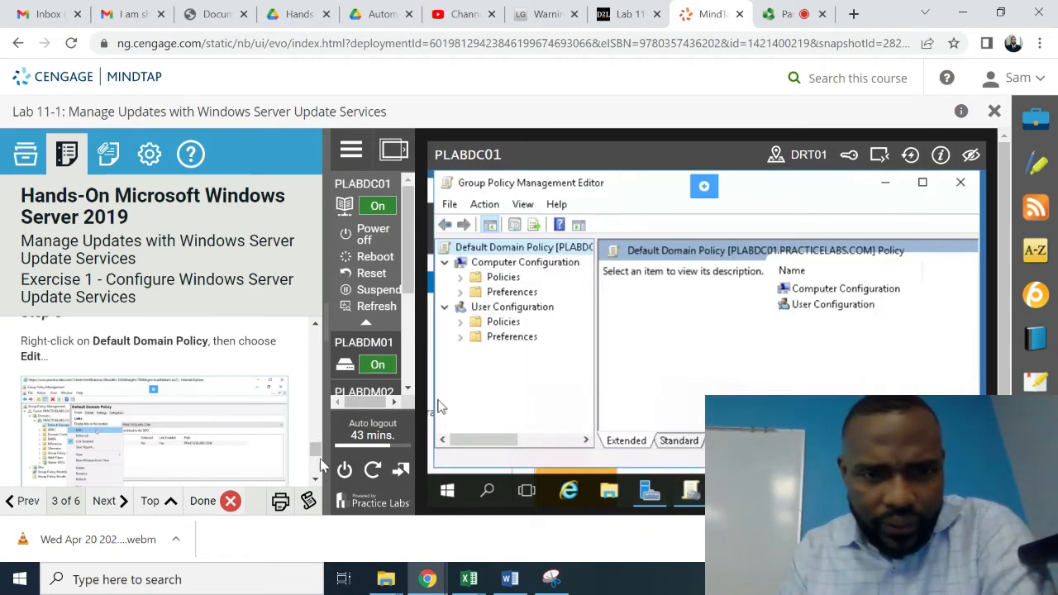
scroll(315, 475, "down", 3)
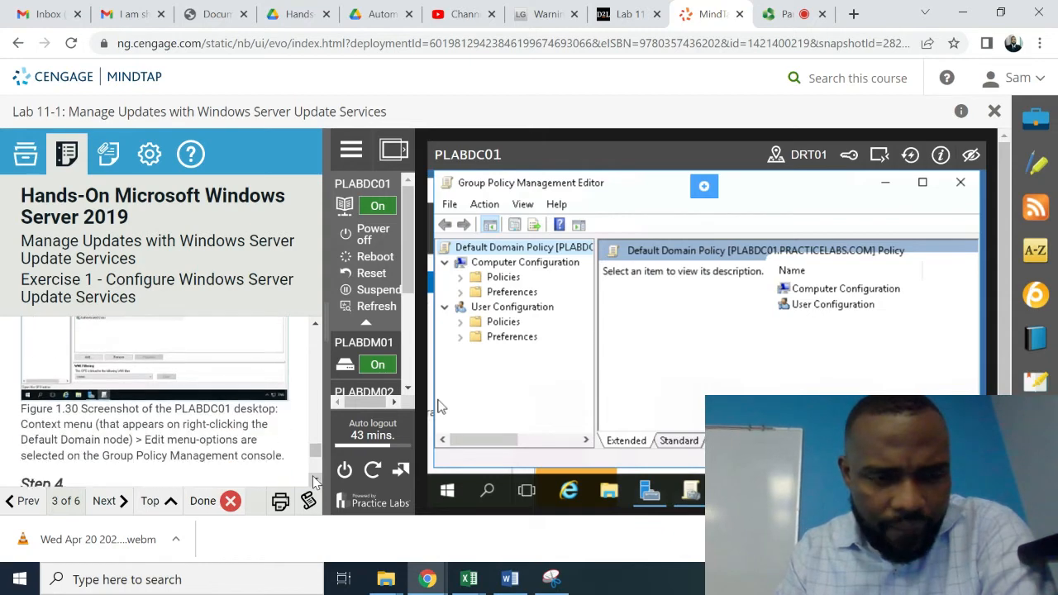
scroll(314, 482, "down", 5)
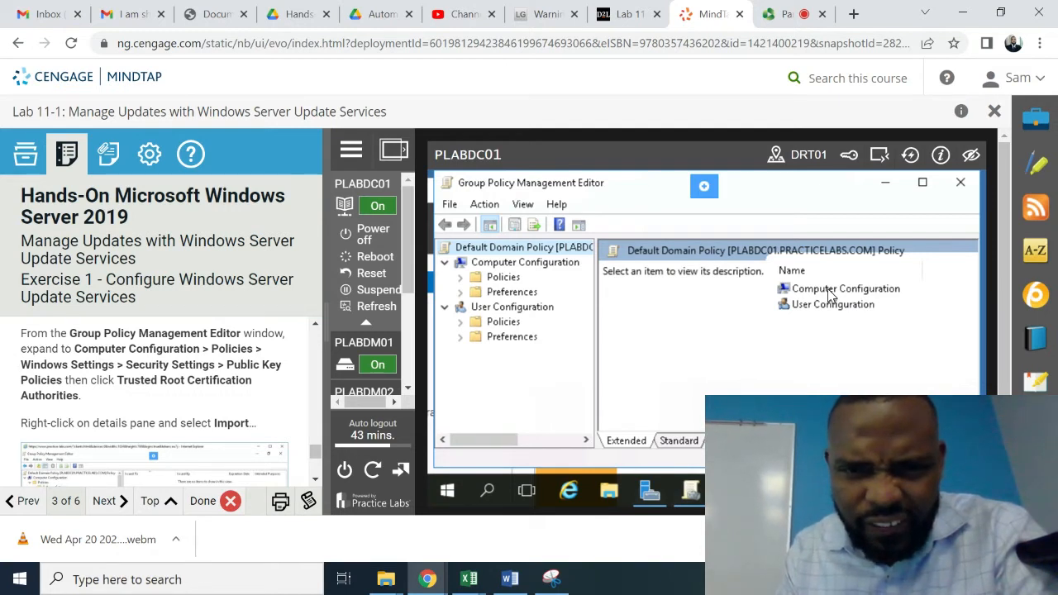
- Expand Policies > Security Settings > Public Key Policies and select Trusted Root Certification Authorities
left_click(461, 278)
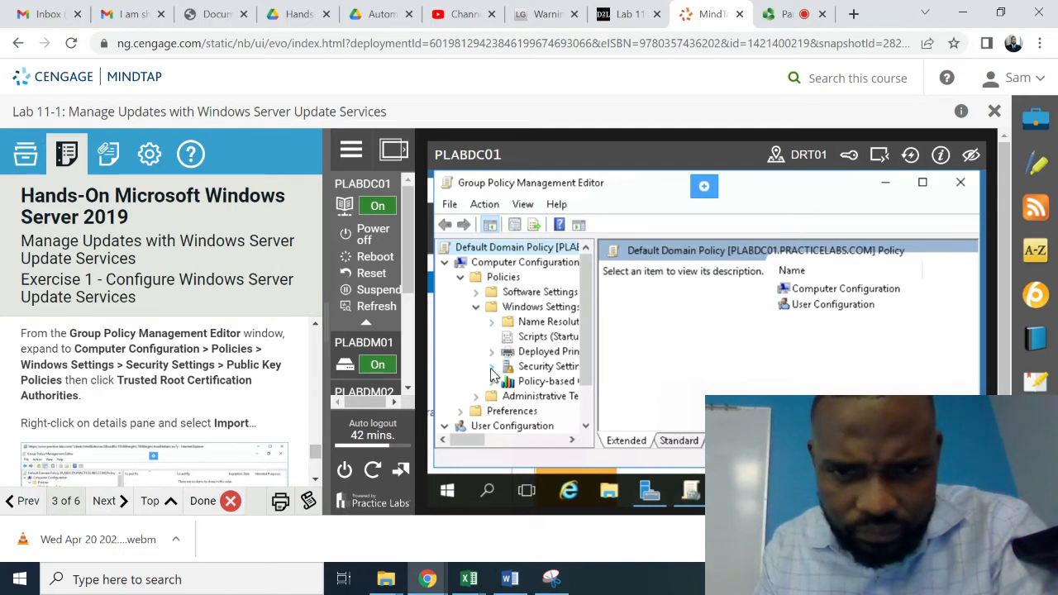
left_click(491, 367)
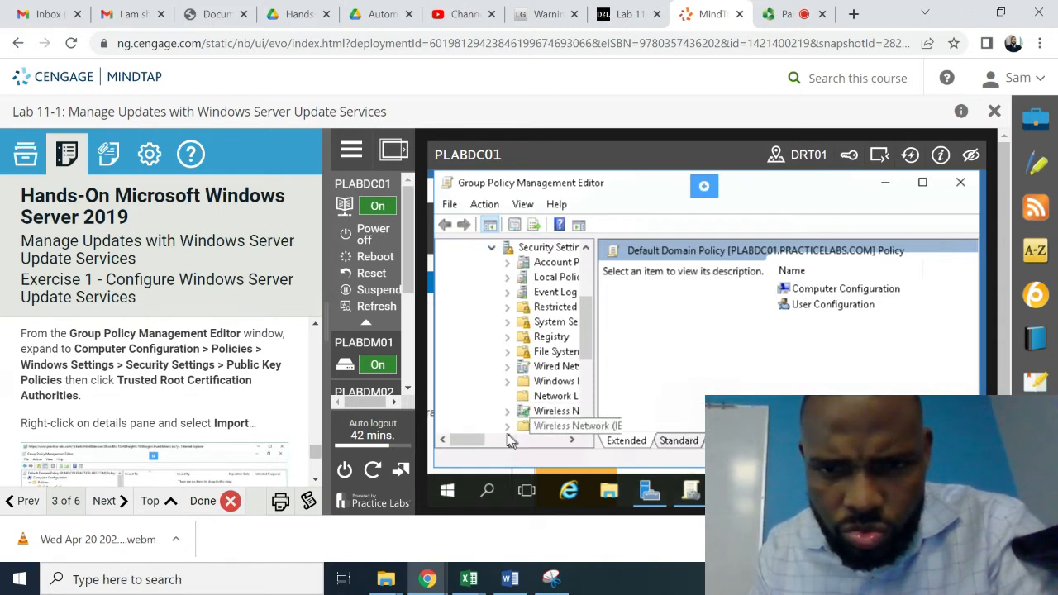
left_click(586, 426)
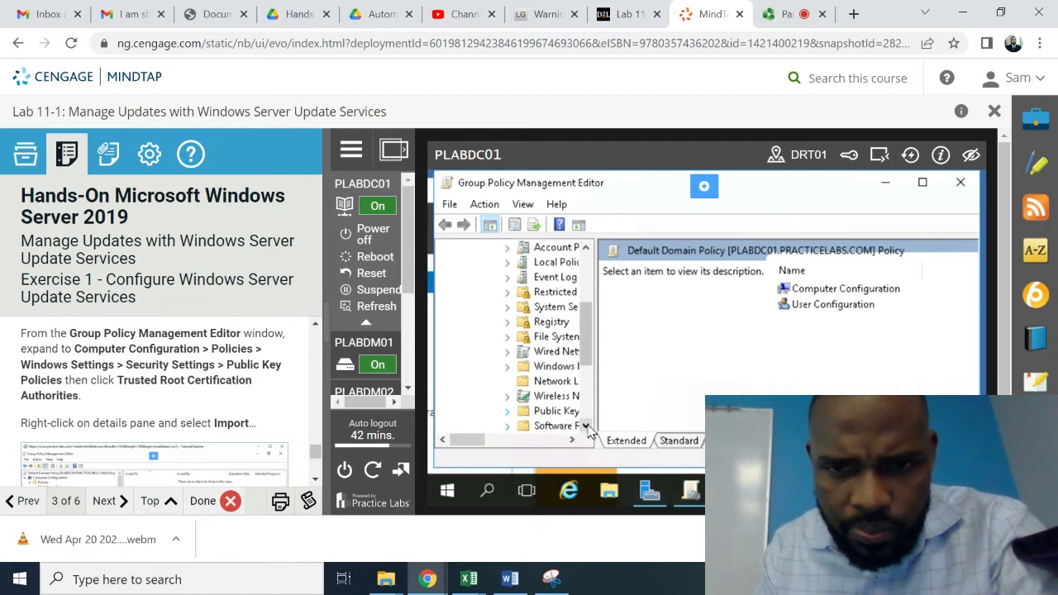
left_click(586, 426)
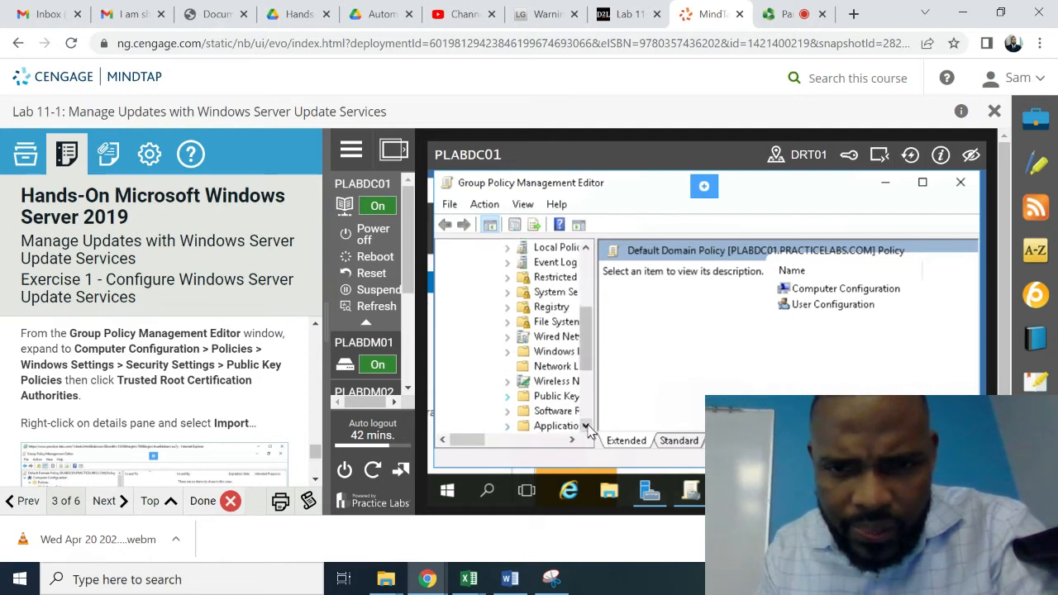
left_click(508, 397)
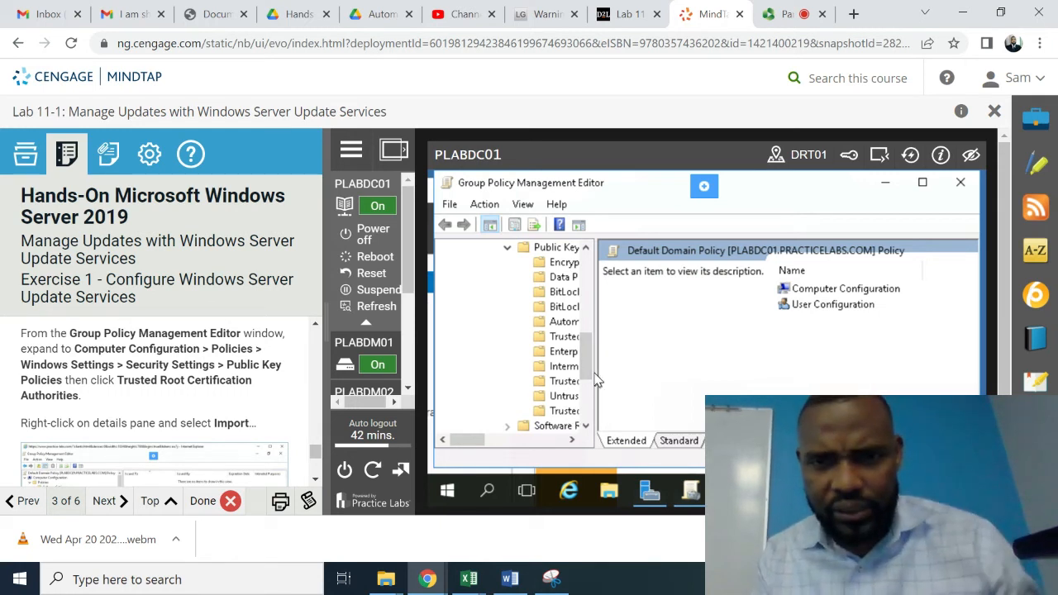
left_click(572, 440)
left_click(572, 440)
left_click(572, 440)
left_click(573, 439)
left_click(574, 440)
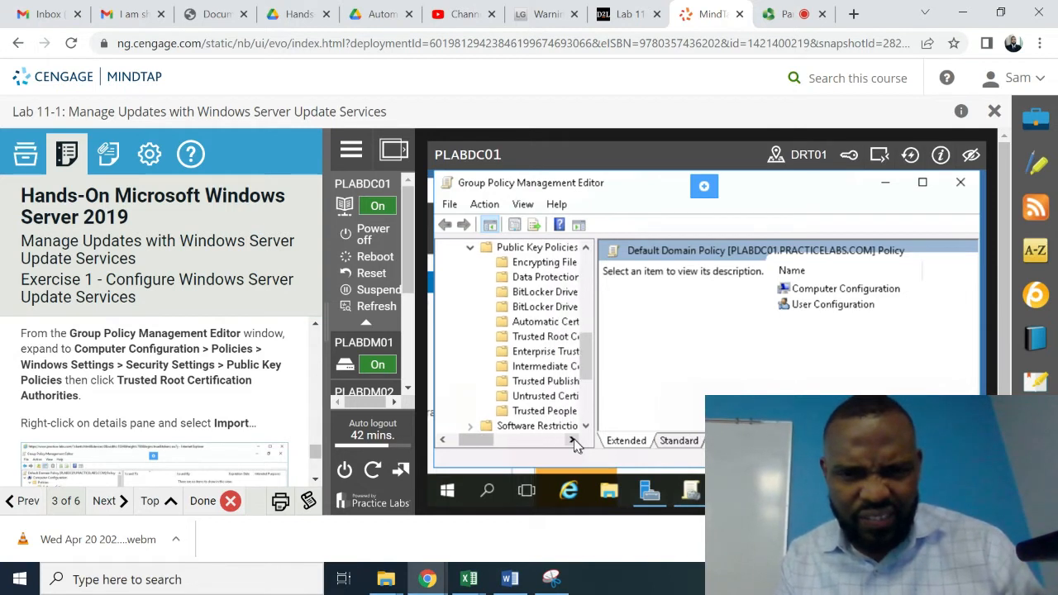
left_click(573, 440)
left_click(574, 440)
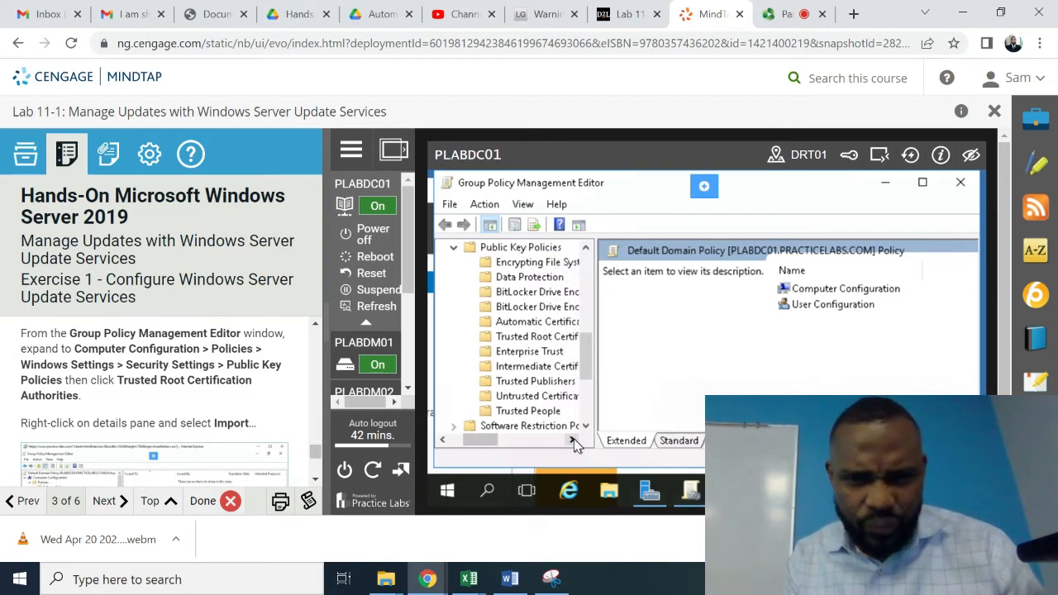
left_click(574, 440)
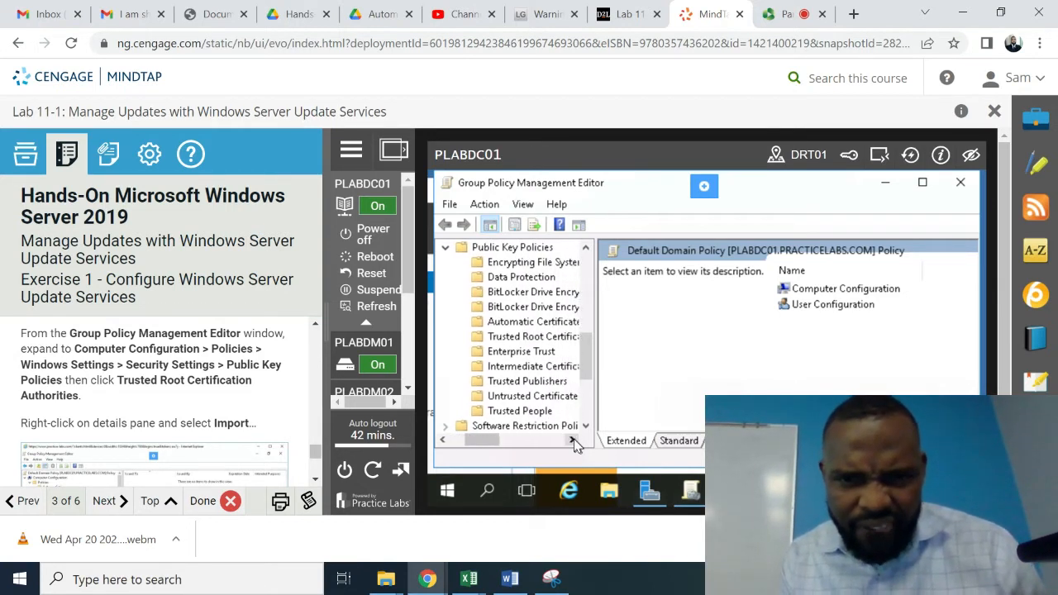
left_click(519, 337)
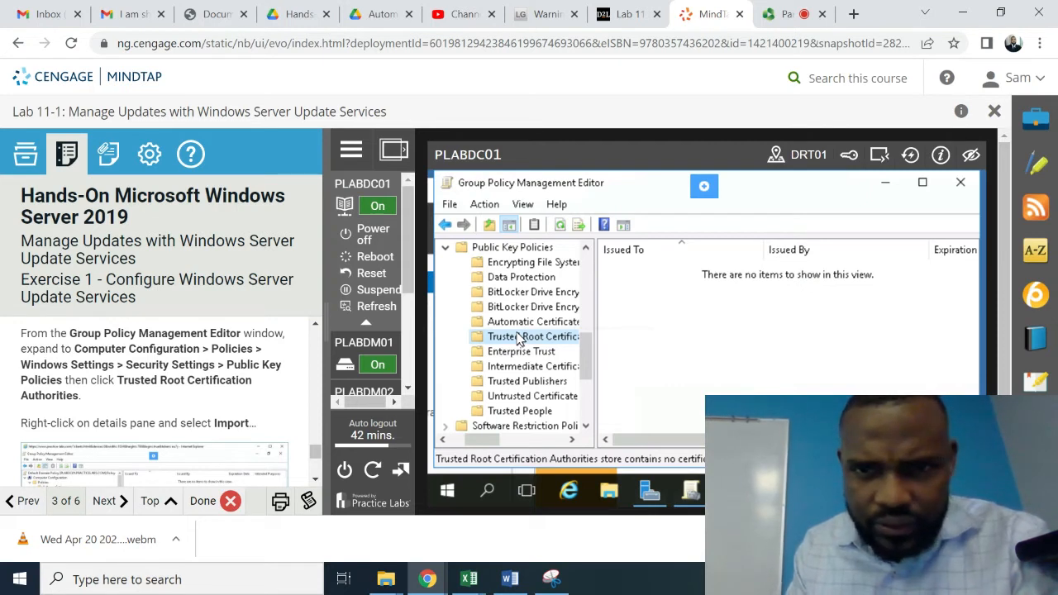
right_click(519, 339)
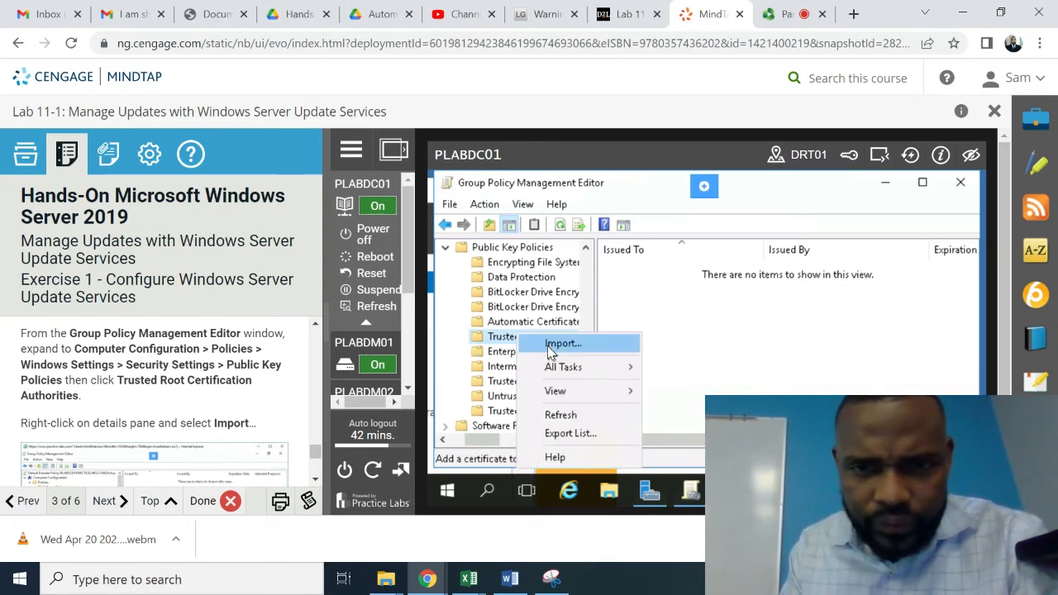
left_click(551, 346)
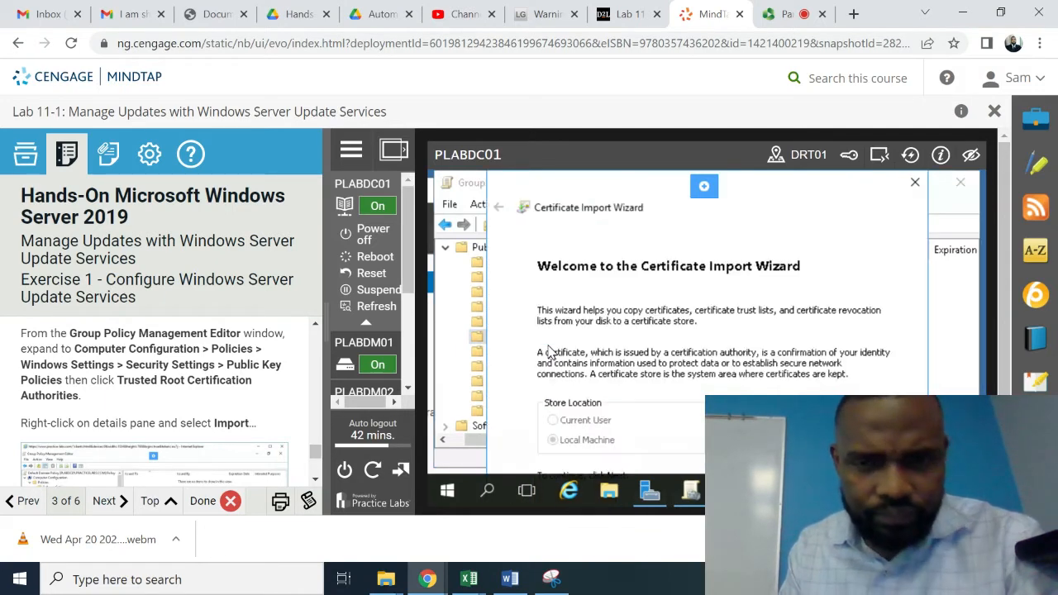
scroll(312, 477, "down", 5)
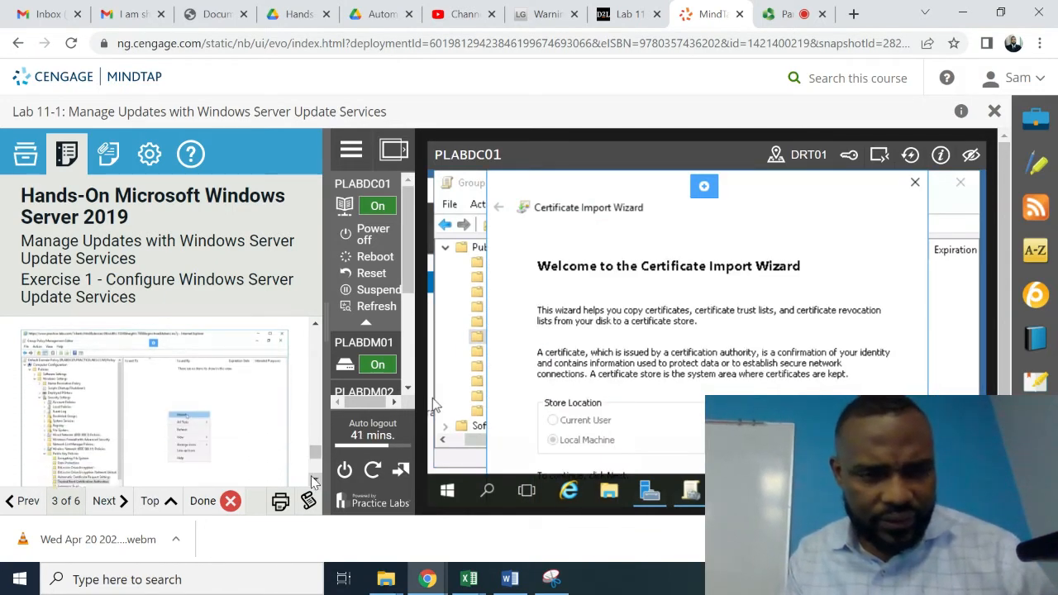
scroll(313, 480, "down", 3)
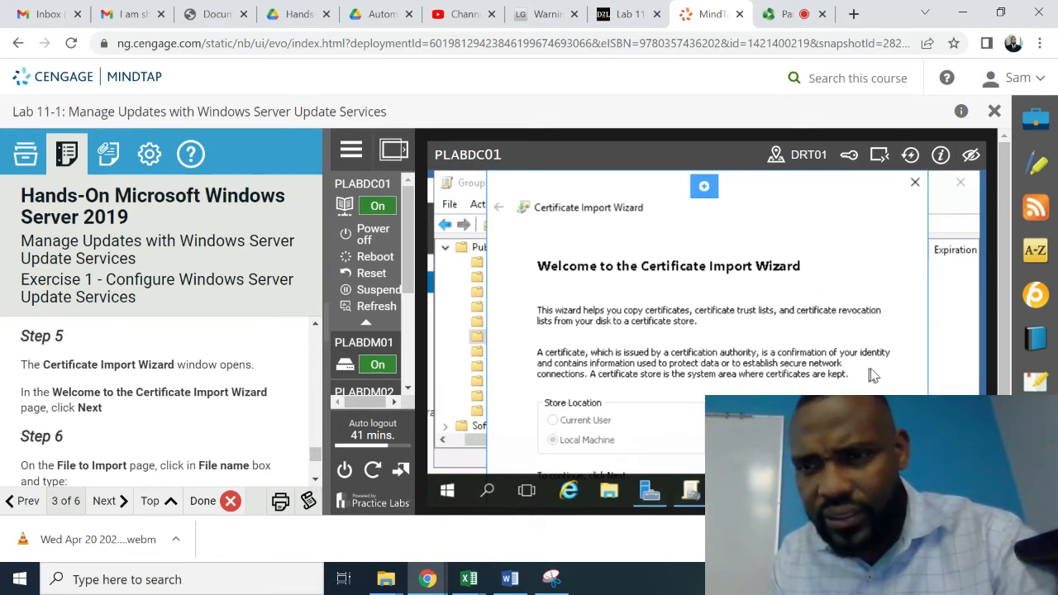
scroll(707, 323, "down", 1)
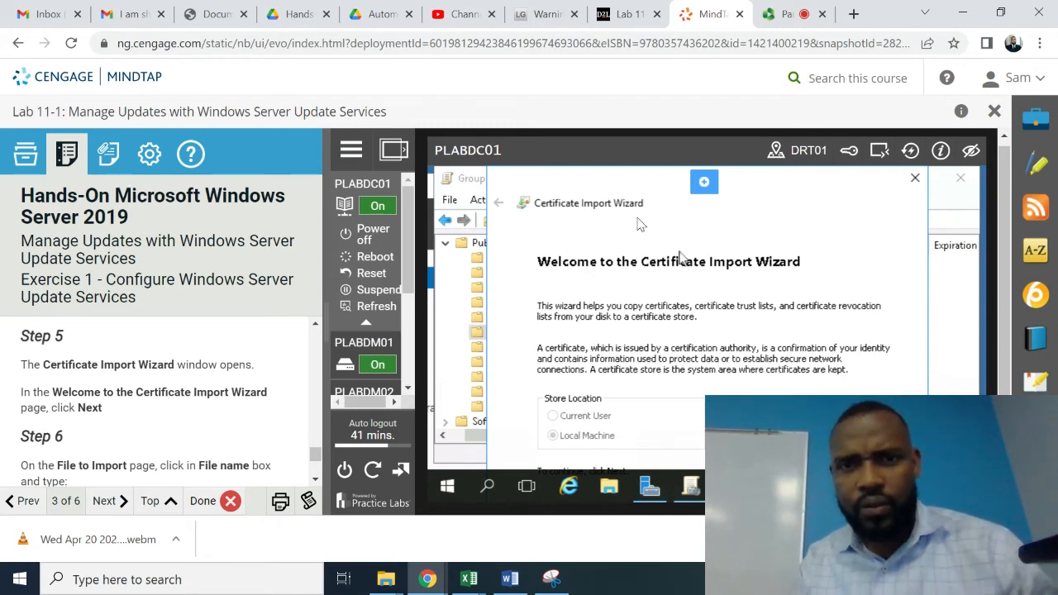
left_click_drag(611, 181, 521, 189)
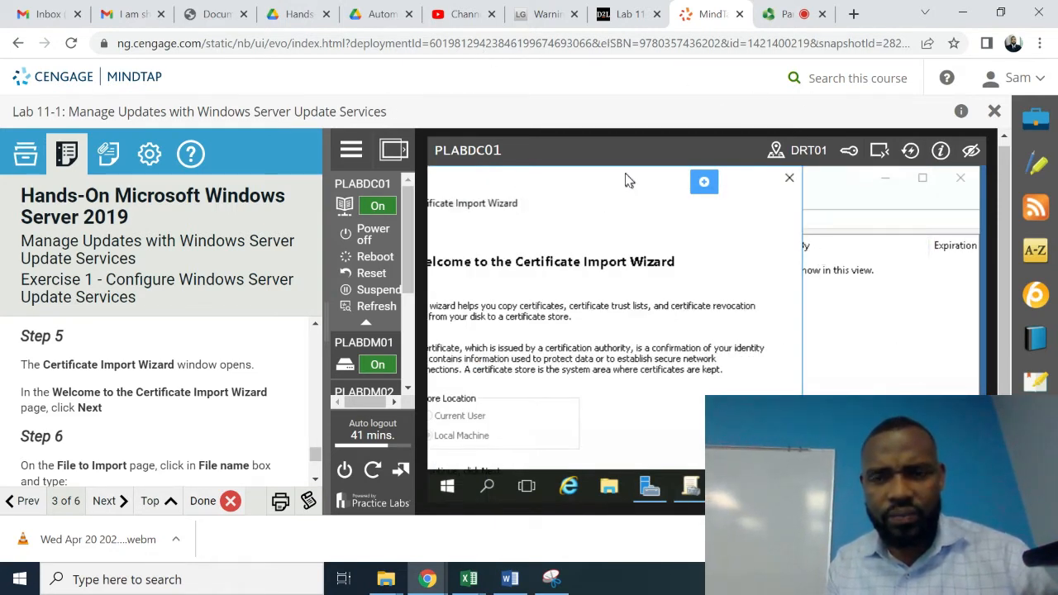
left_click_drag(627, 180, 779, 150)
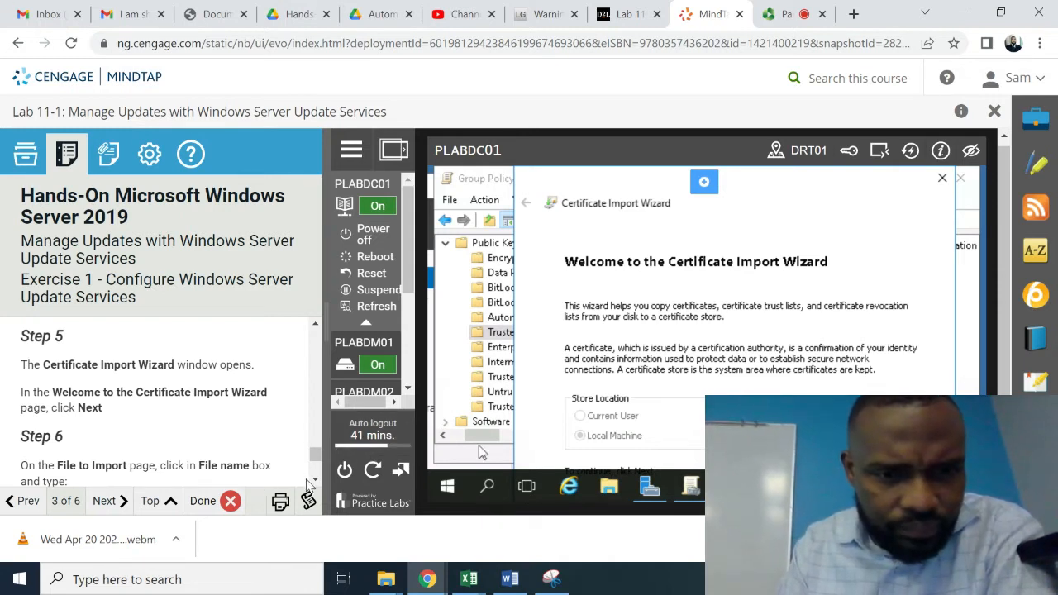
scroll(314, 481, "down", 3)
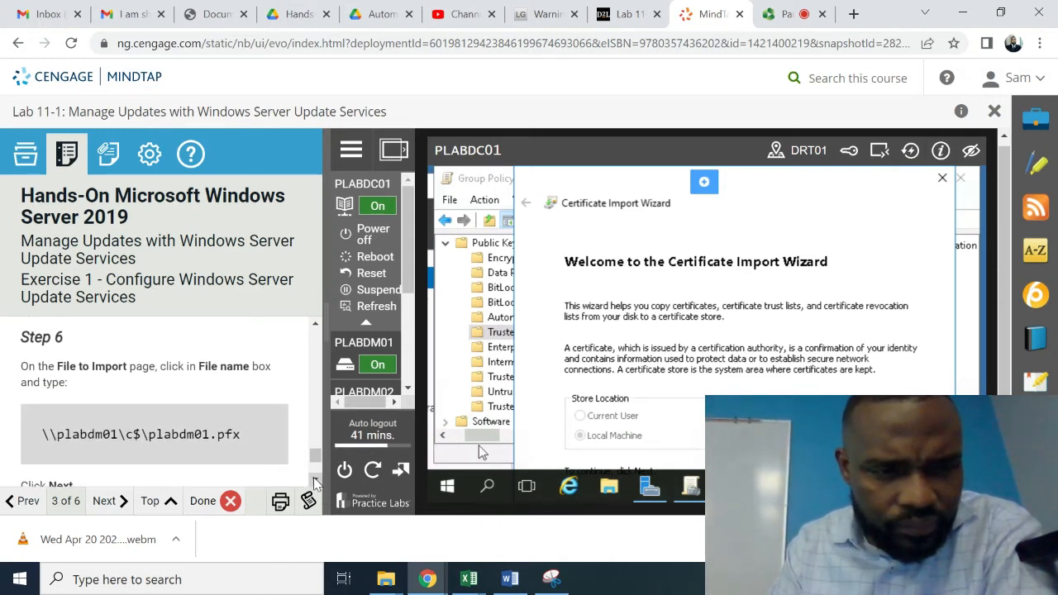
scroll(314, 481, "down", 1)
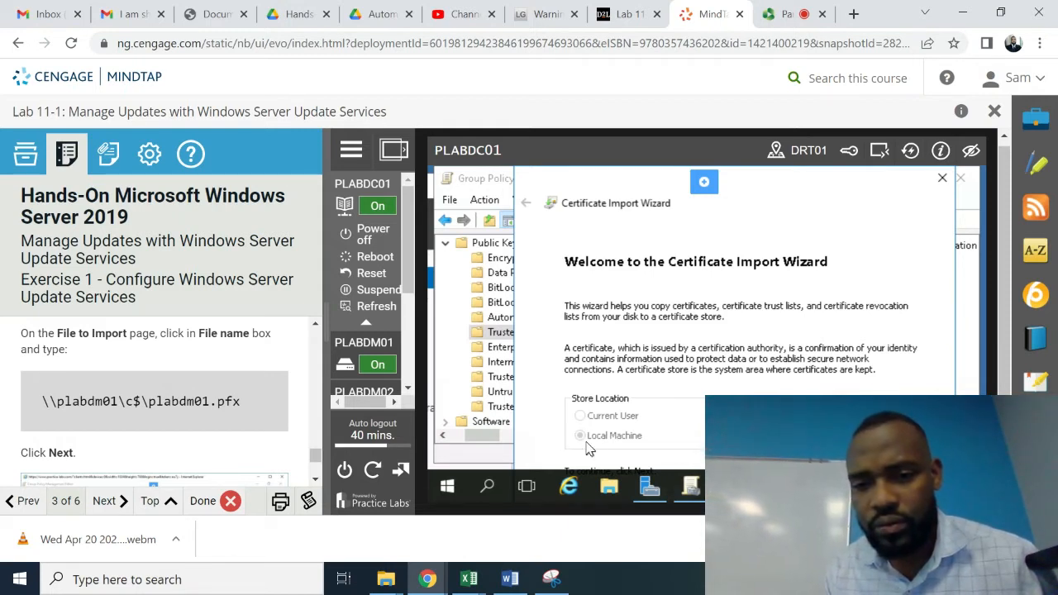
left_click(570, 483)
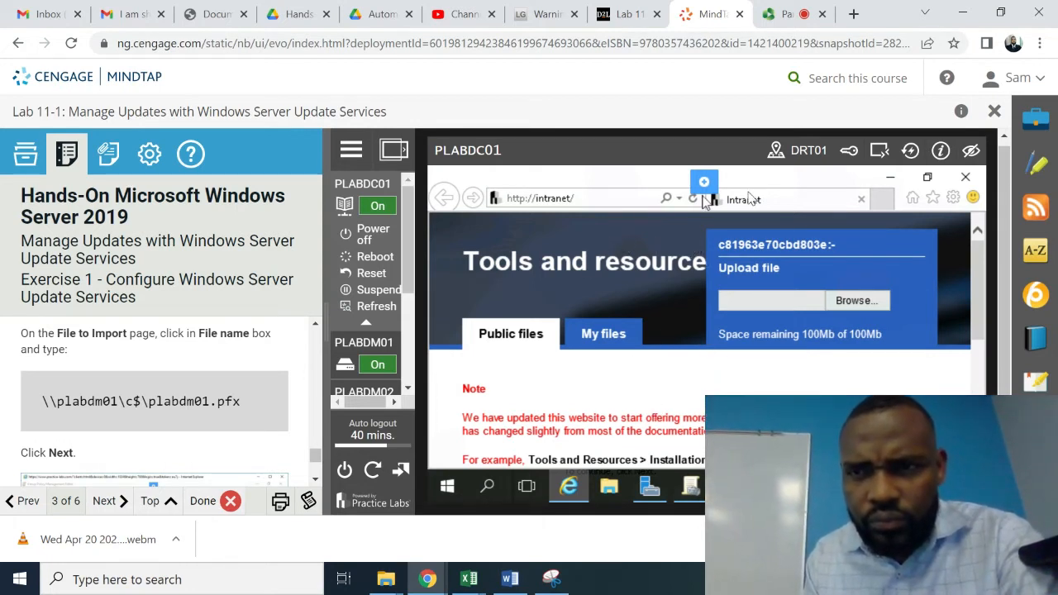
left_click(965, 177)
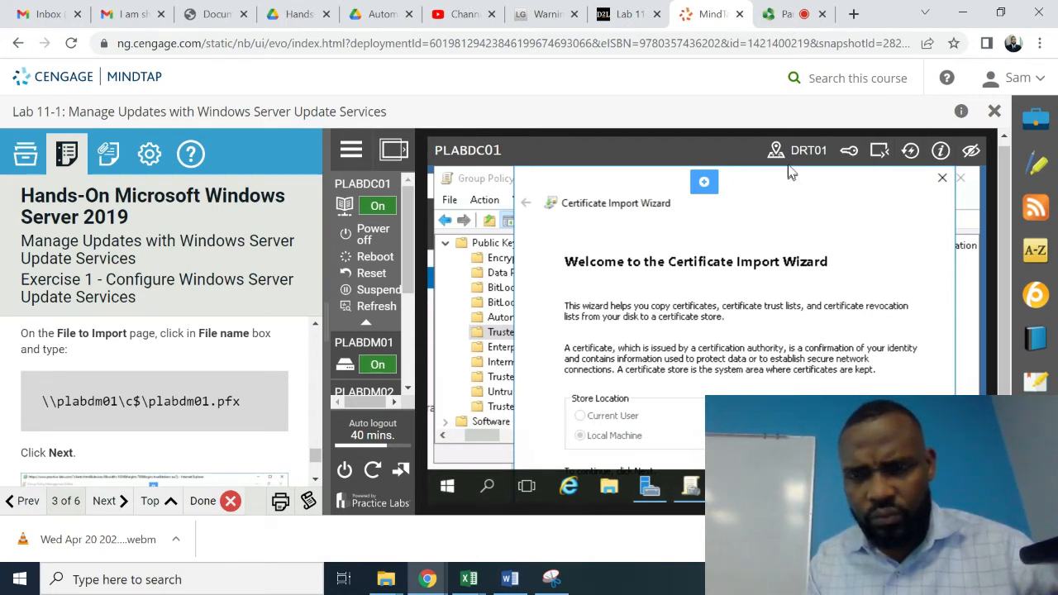
left_click_drag(787, 181, 790, 222)
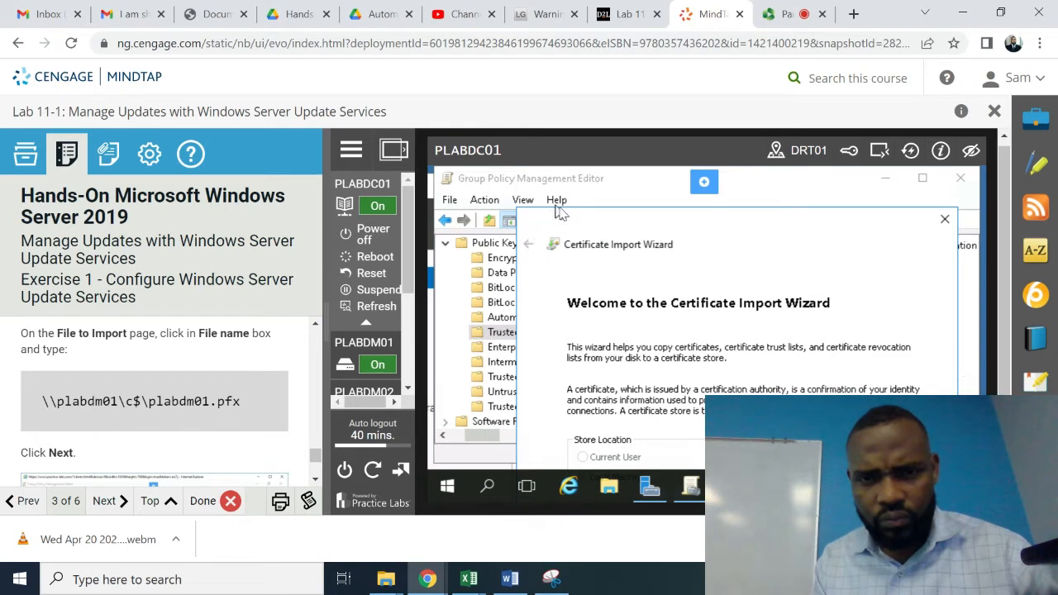
- Reposition the Certificate Import Wizard and close Chrome's download bar
left_click_drag(556, 230, 430, 231)
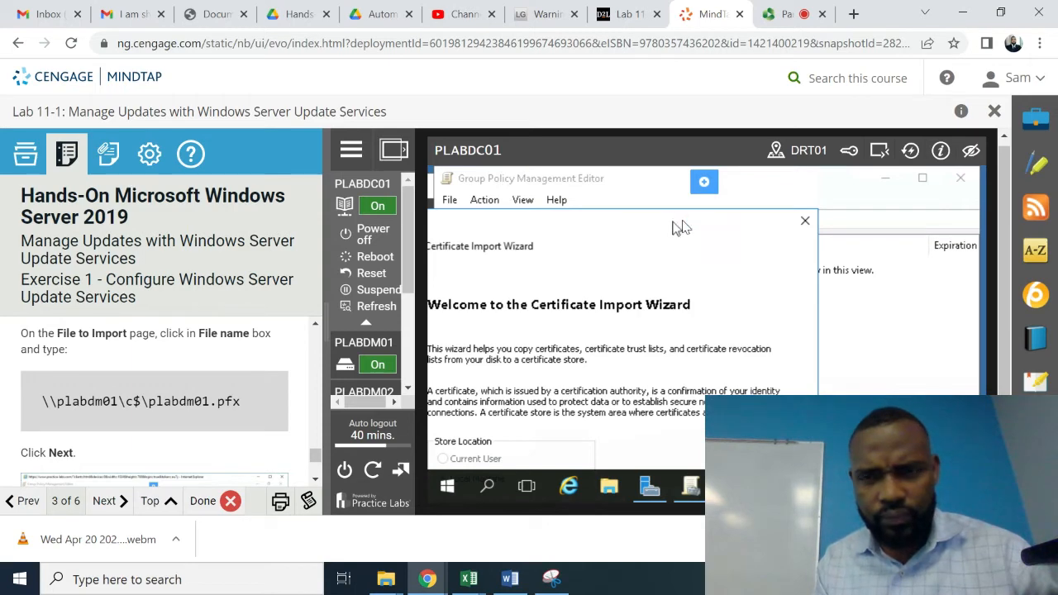
left_click_drag(680, 227, 810, 165)
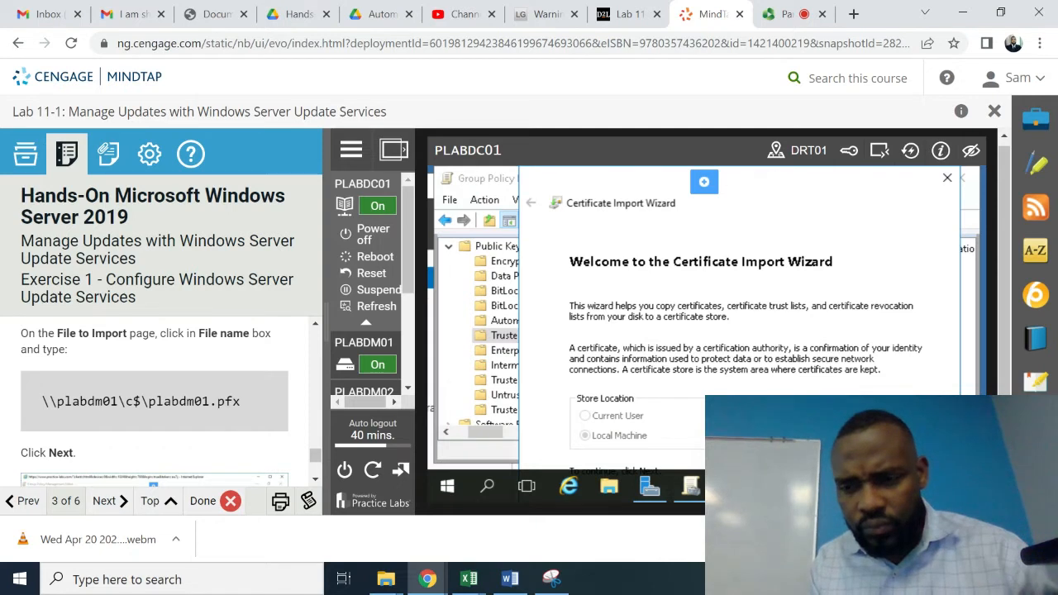
left_click(1042, 539)
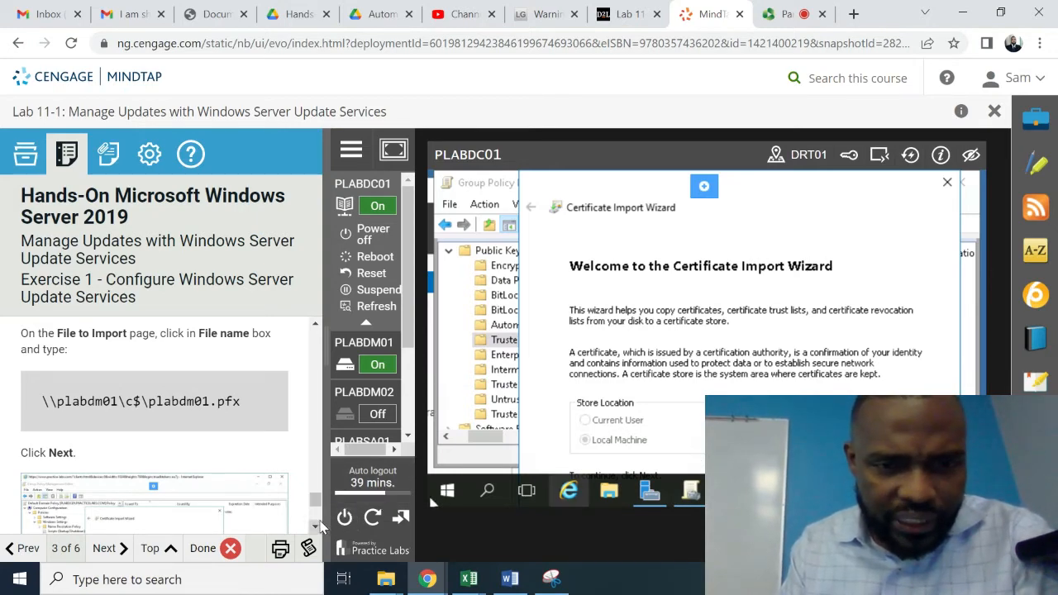
- Take the graded screenshot of PLABDC01's Certificate Import Wizard from the lab instructions' Screenshot box
scroll(318, 525, "down", 3)
scroll(321, 528, "down", 5)
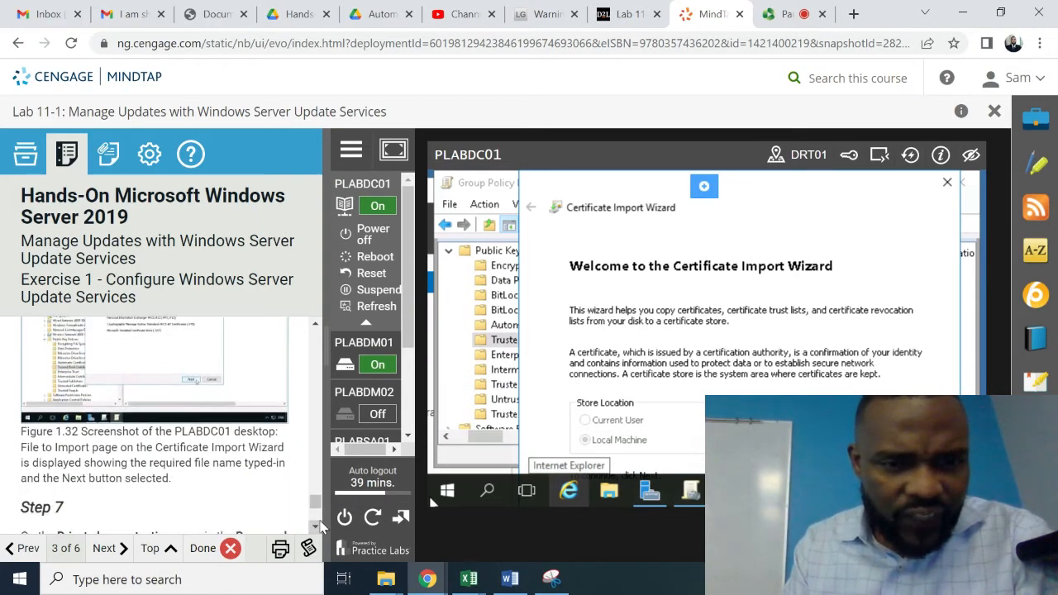
scroll(320, 527, "down", 8)
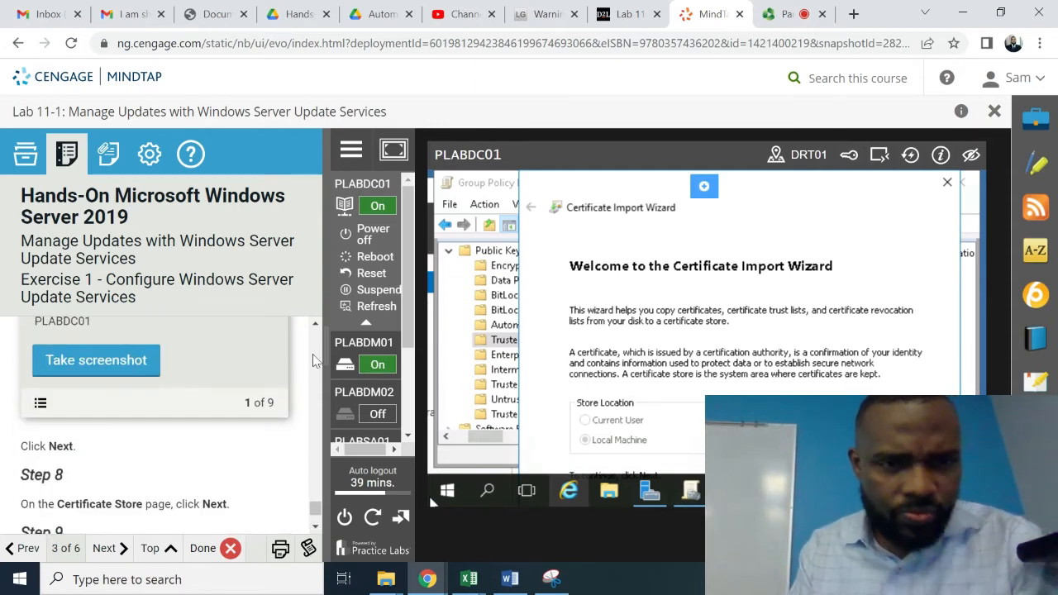
left_click(316, 328)
scroll(317, 331, "up", 3)
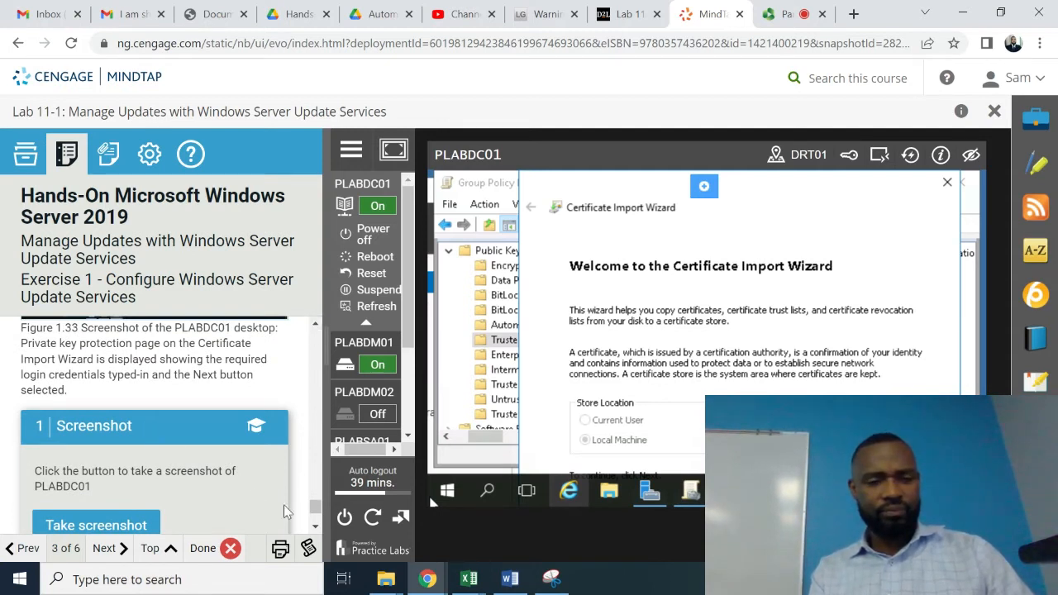
scroll(315, 527, "down", 2)
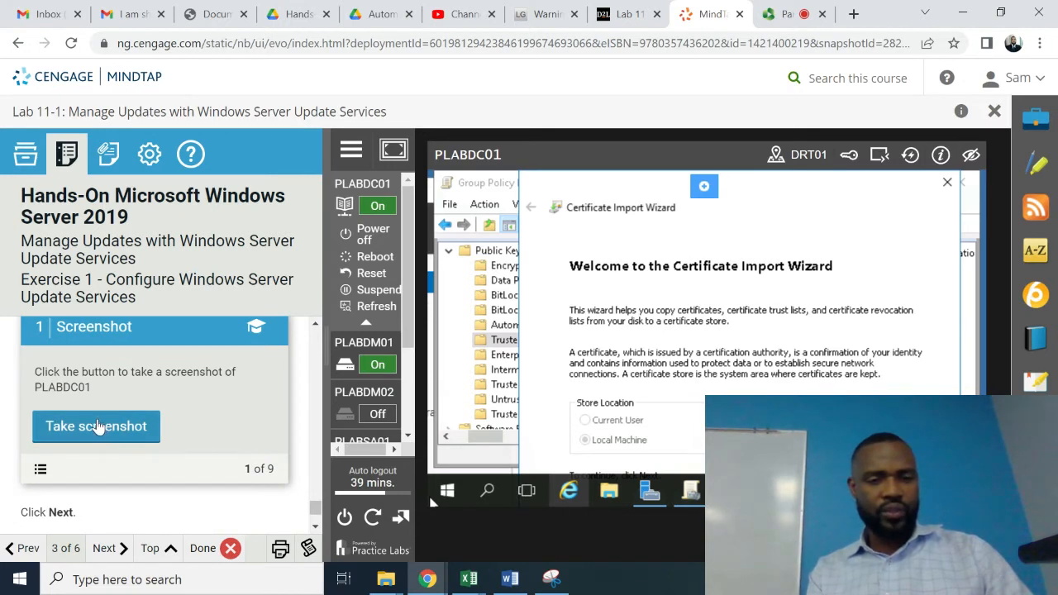
left_click(97, 425)
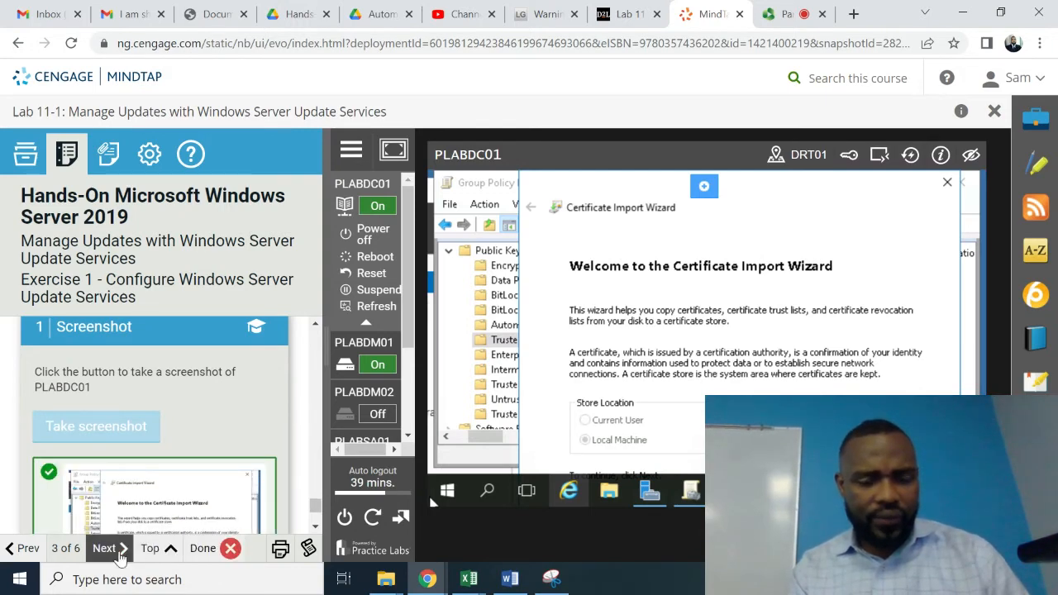
- Advance the lab guide to Exercise 2 and close PLABDC01's Certificate Import Wizard
left_click(119, 551)
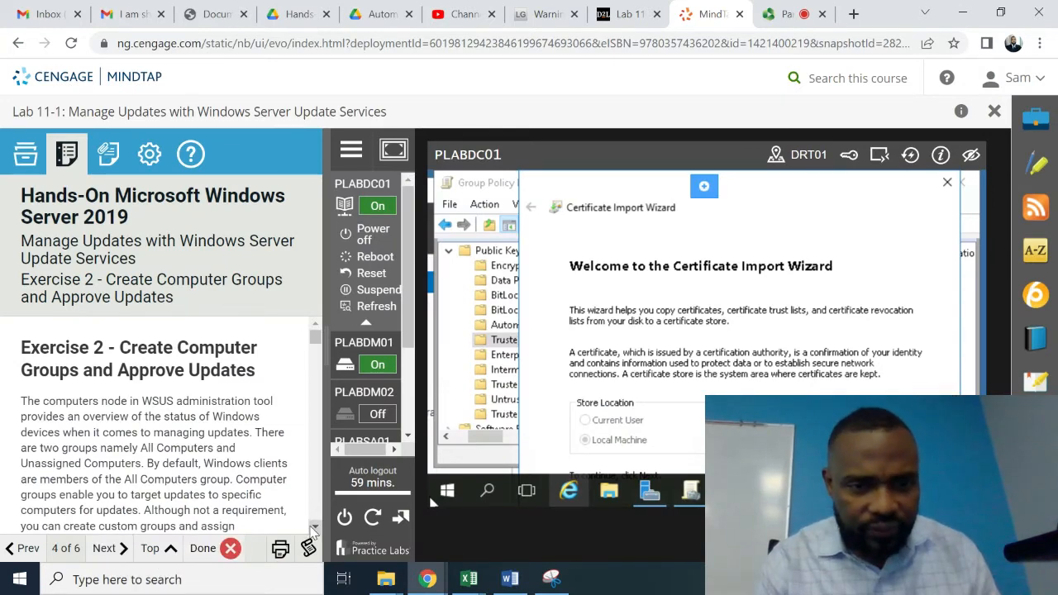
scroll(313, 529, "down", 3)
scroll(312, 529, "down", 5)
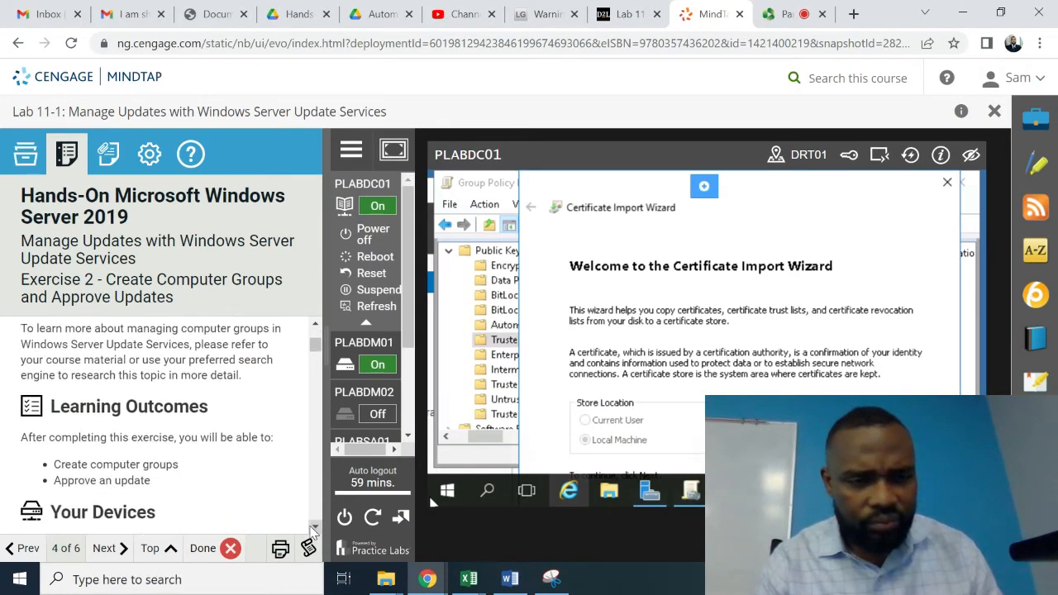
scroll(312, 529, "down", 1)
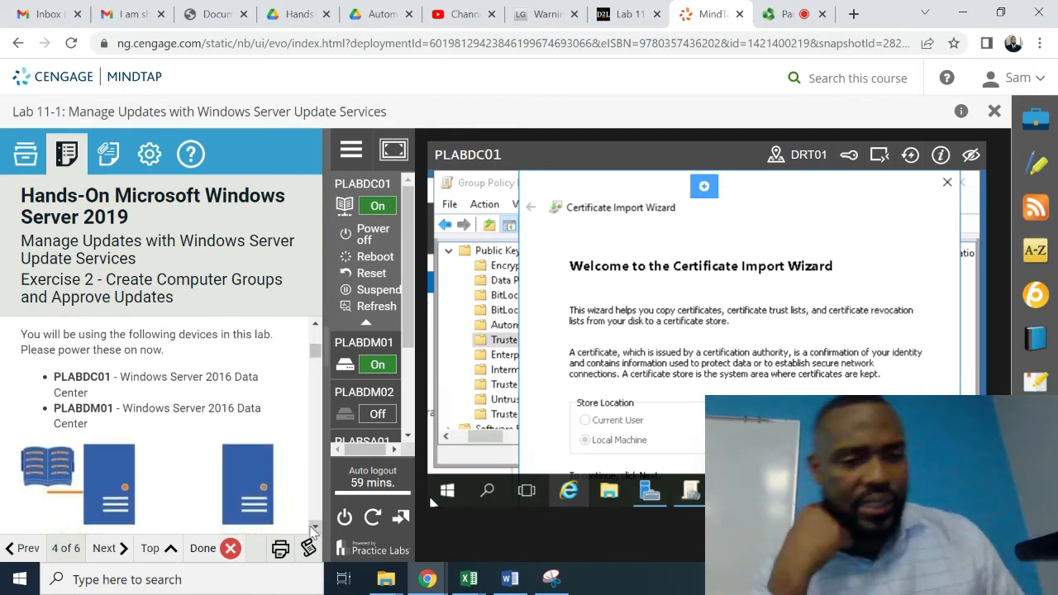
scroll(312, 529, "down", 1)
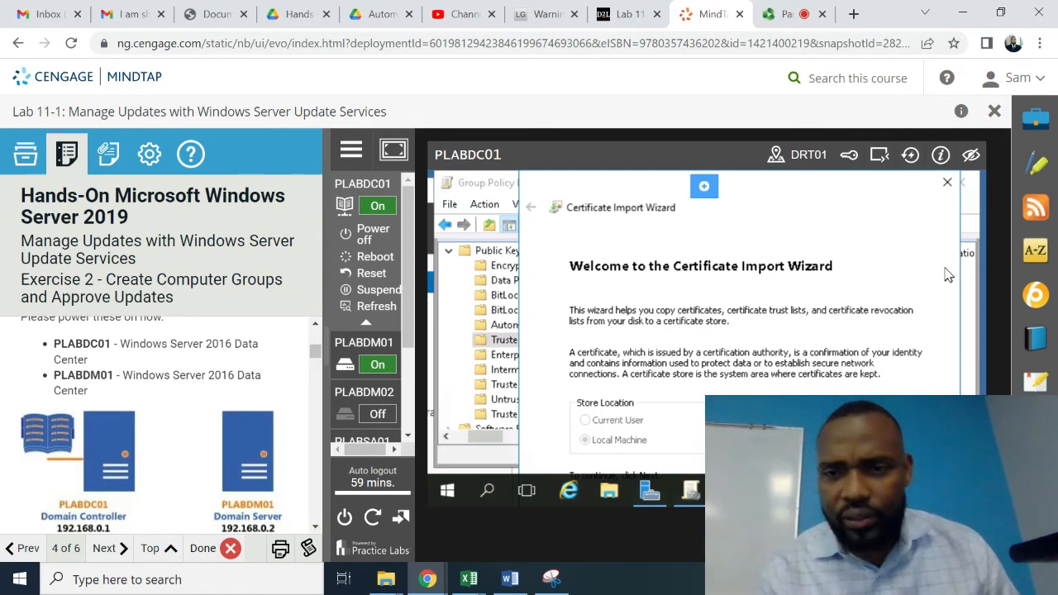
left_click(947, 186)
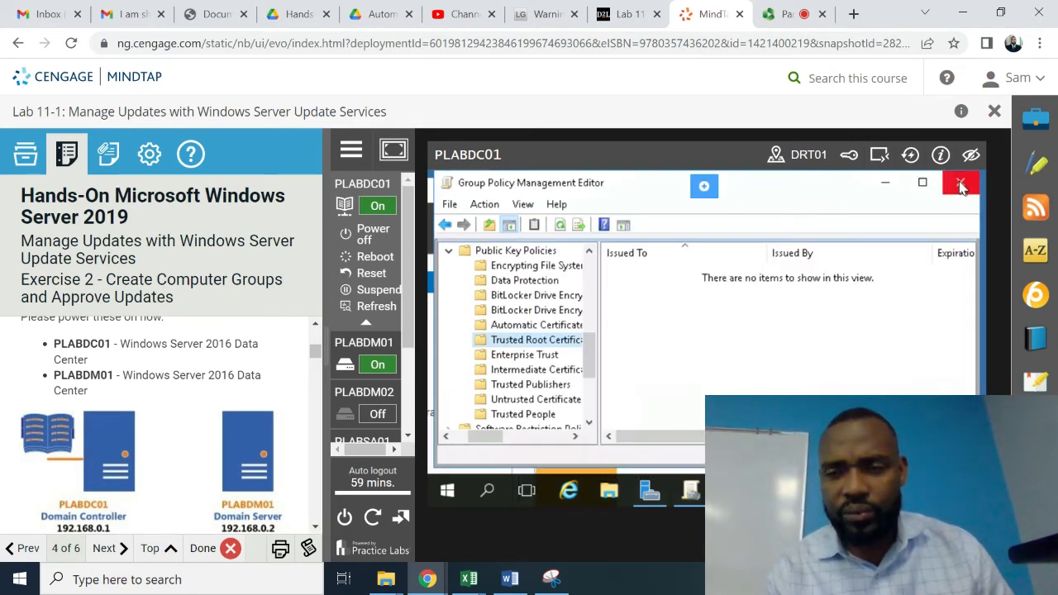
- Close Group Policy Management Editor, Group Policy Management and Server Manager on PLABDC01
left_click(961, 185)
left_click(959, 182)
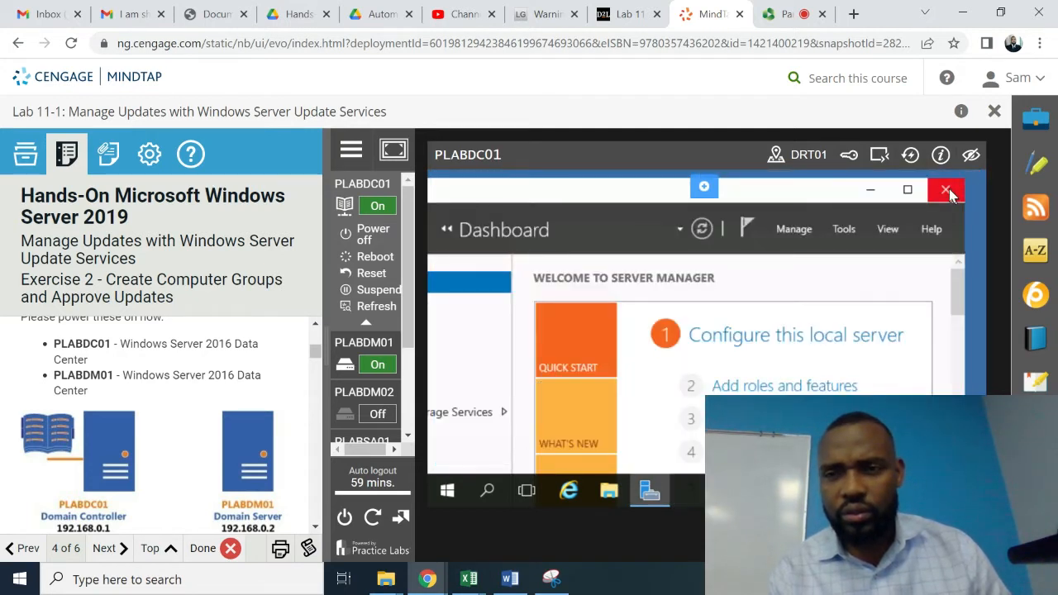
left_click(947, 191)
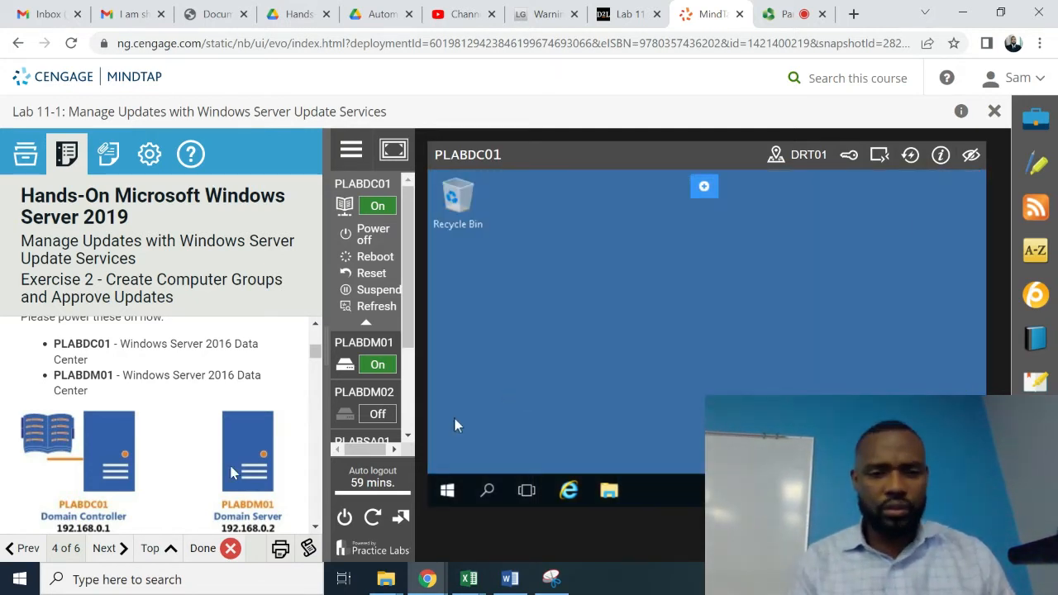
- Switch the lab session over to the PLABDM01 machine
left_click(315, 527)
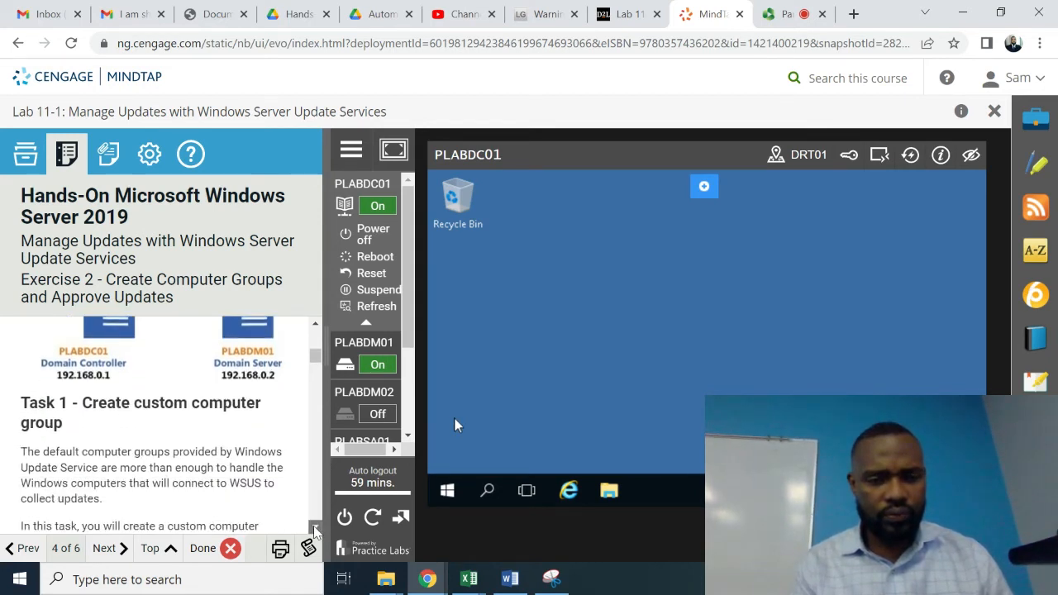
left_click(315, 529)
scroll(315, 529, "down", 3)
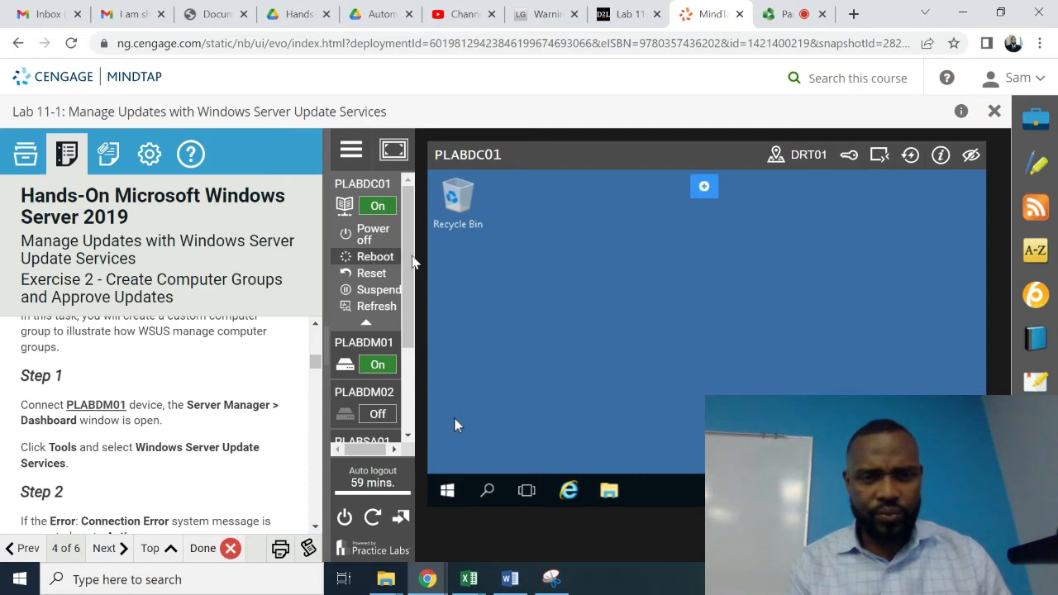
left_click(371, 344)
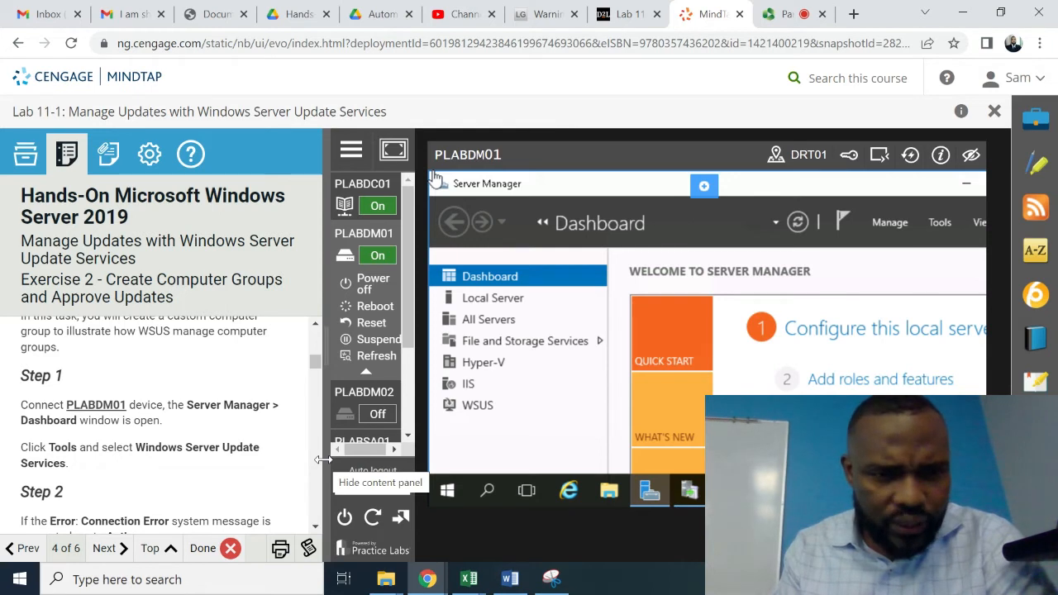
- Launch Windows Server Update Services from Server Manager's Tools menu on PLABDM01
left_click(939, 223)
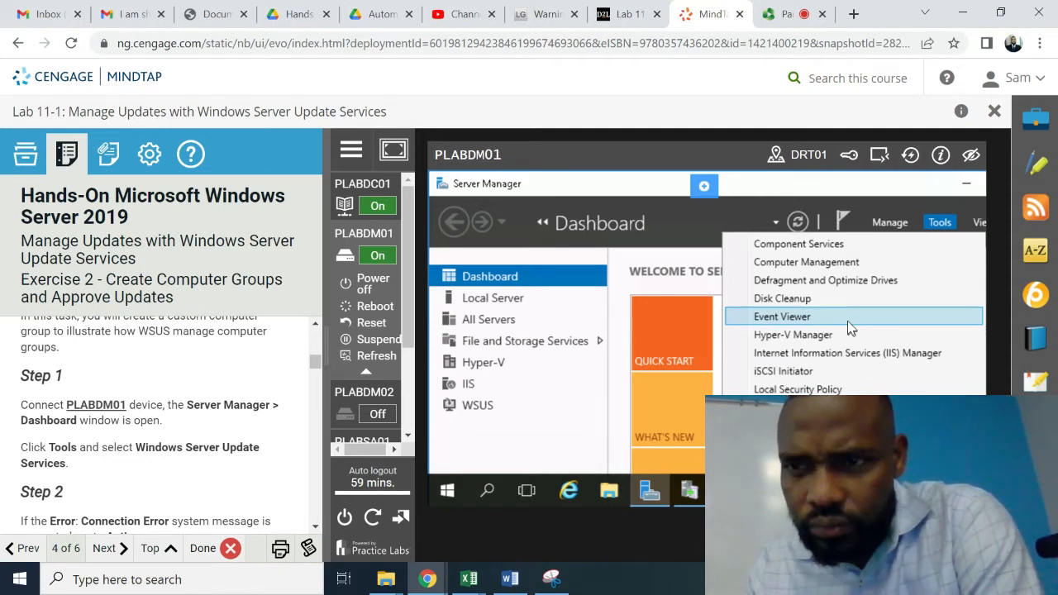
key("Down")
key("Down")
key("Down")
scroll(848, 327, "down", 2)
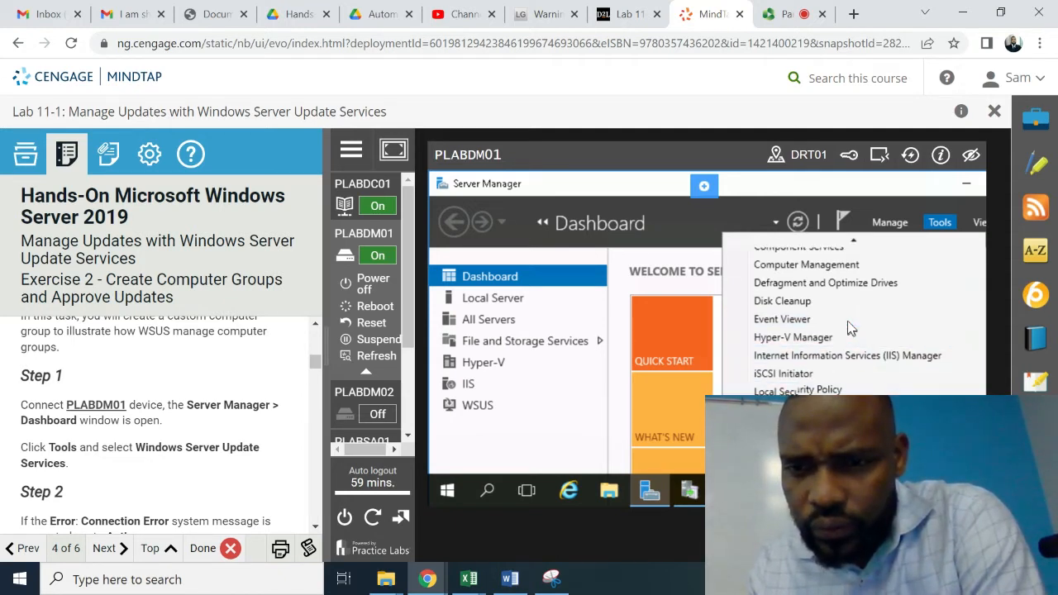
scroll(848, 325, "down", 3)
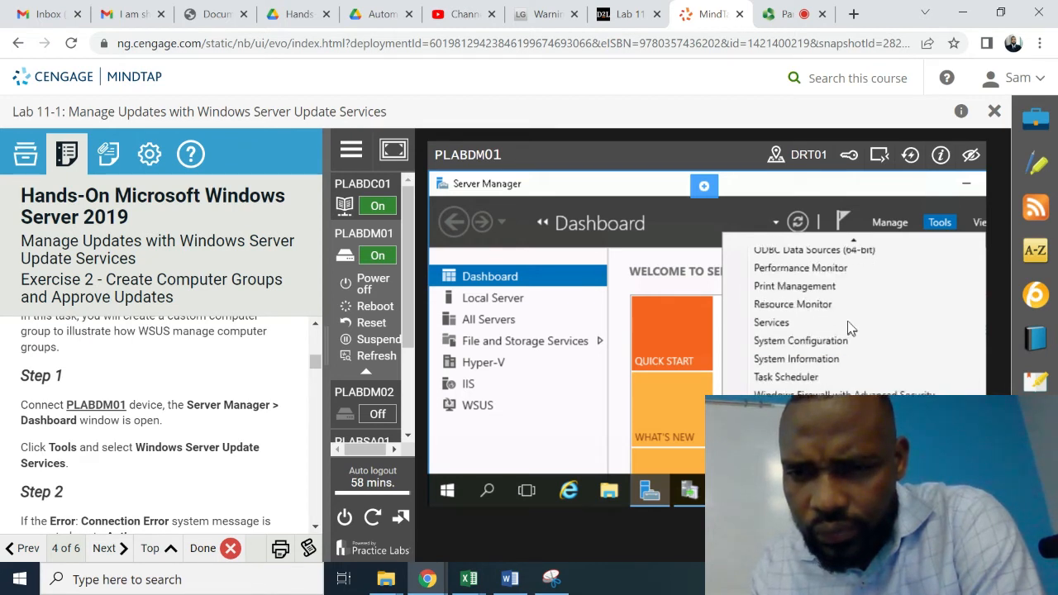
scroll(848, 322, "down", 1)
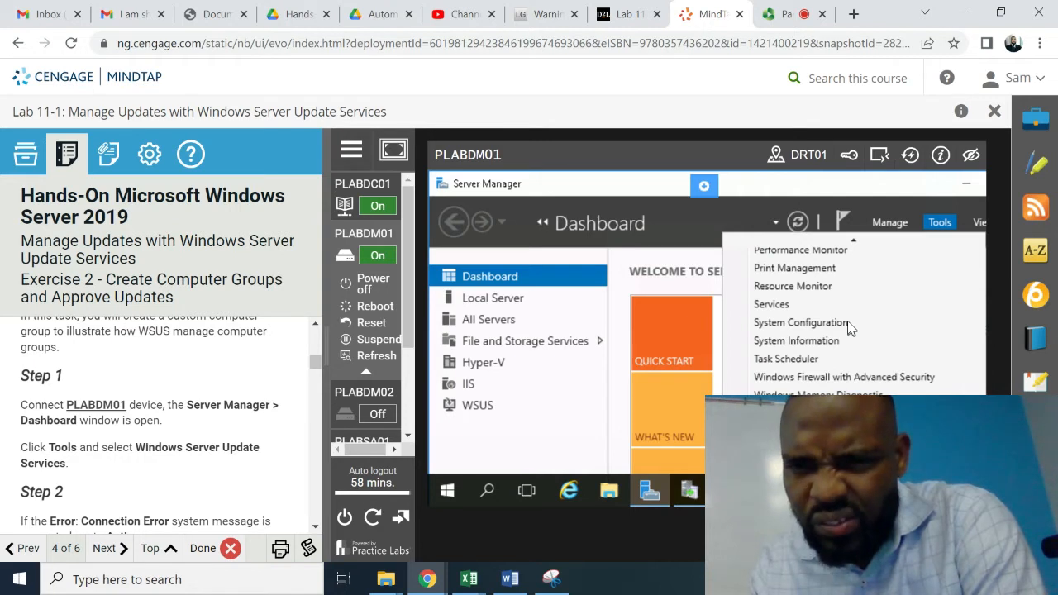
scroll(848, 322, "down", 3)
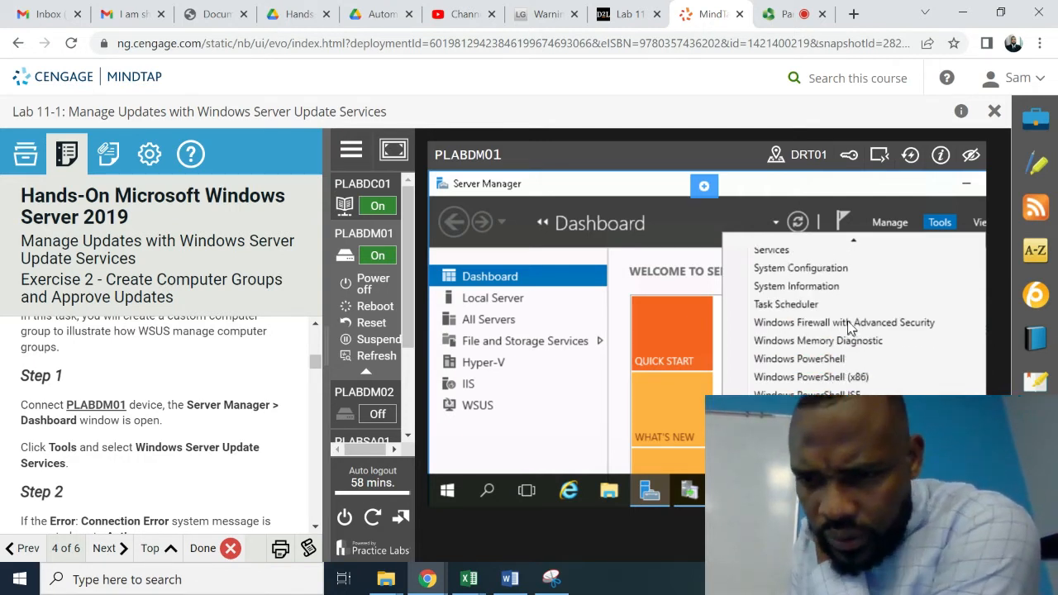
key("Down")
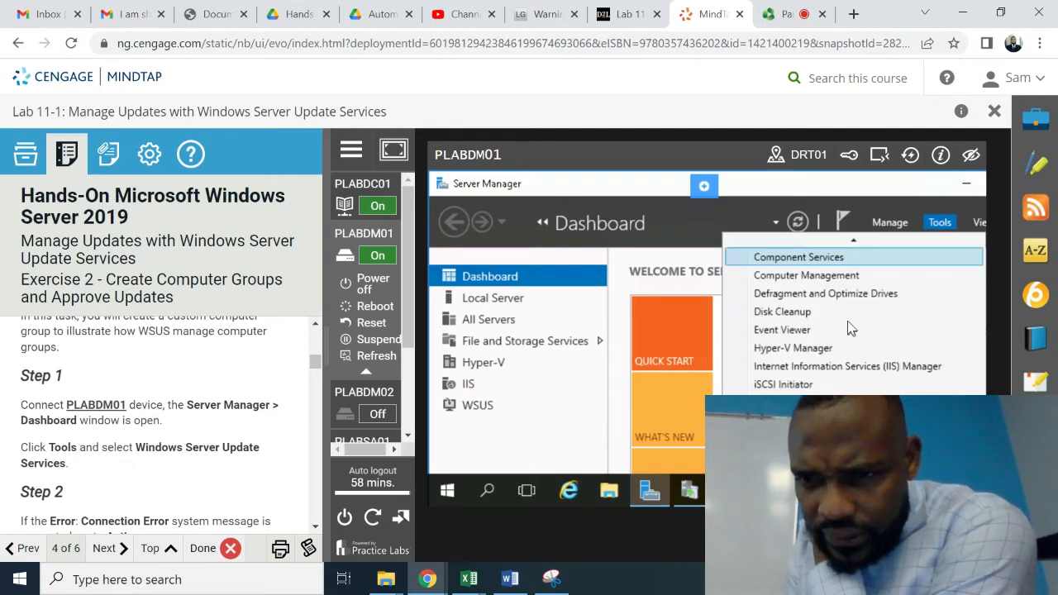
key("Down")
key("Down")
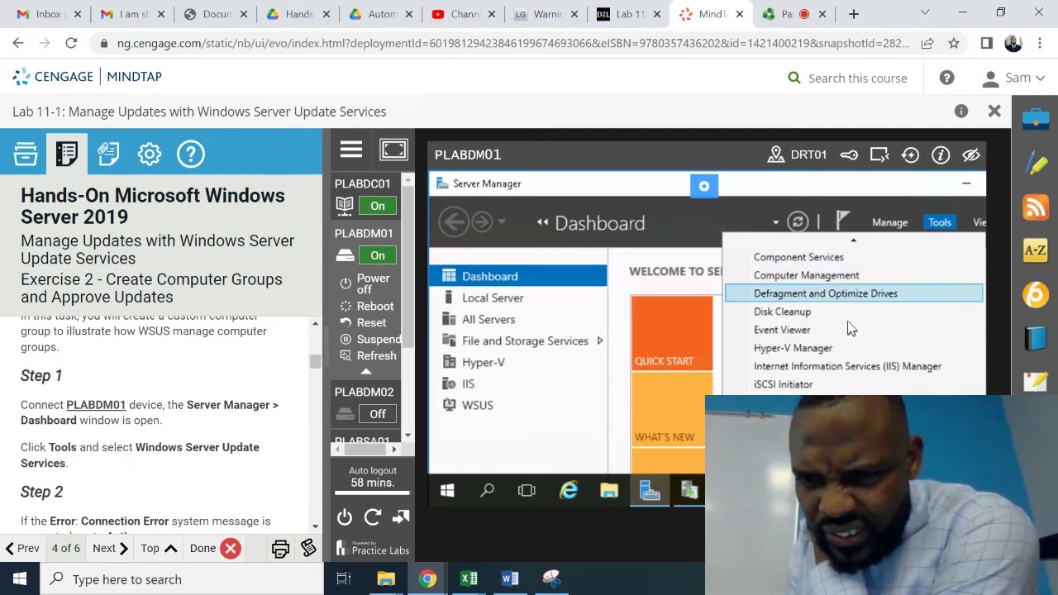
key("Down")
key("Down")
key("Down")
key("Down")
key("Down")
key("Down")
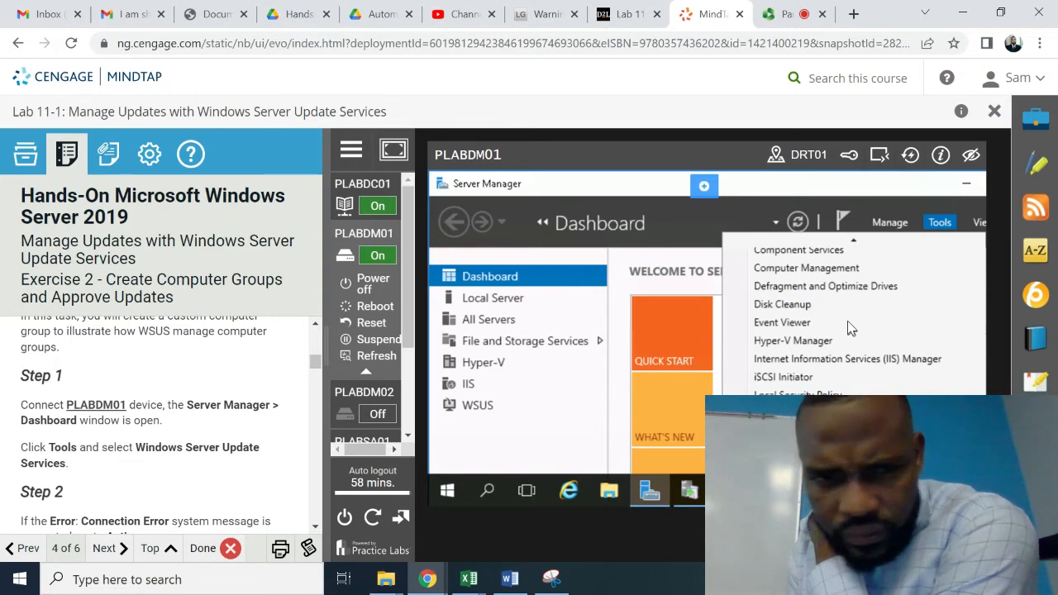
key("Down")
key("Down")
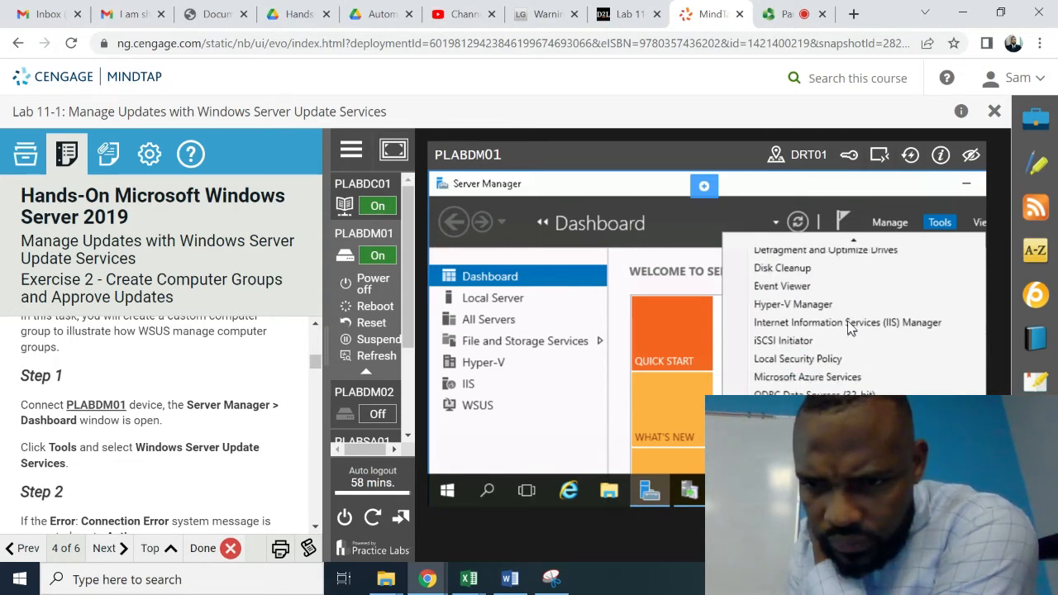
key("Down")
key("Down")
key("Down")
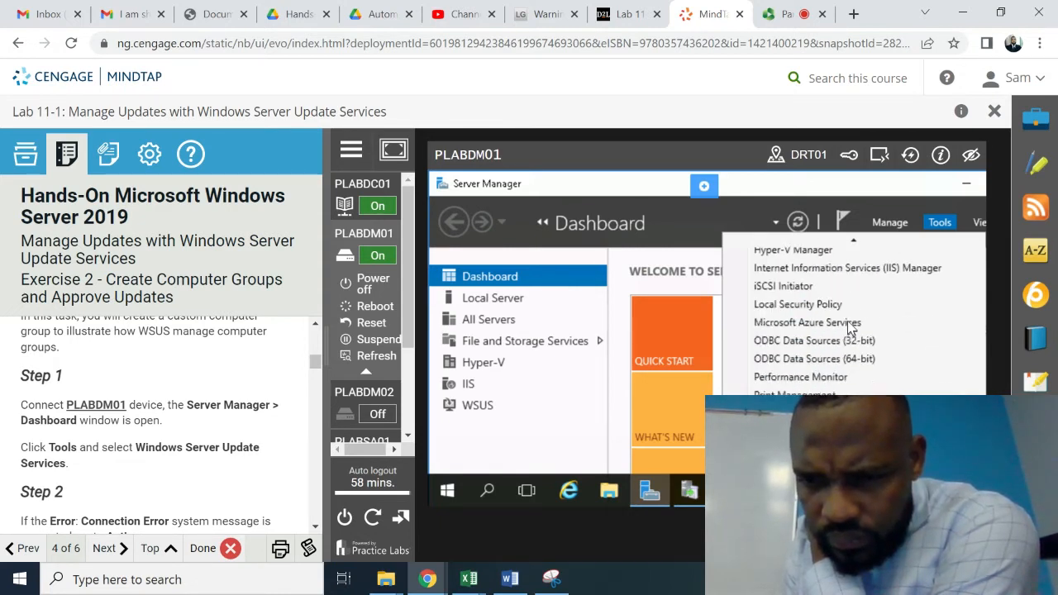
scroll(852, 328, "down", 2)
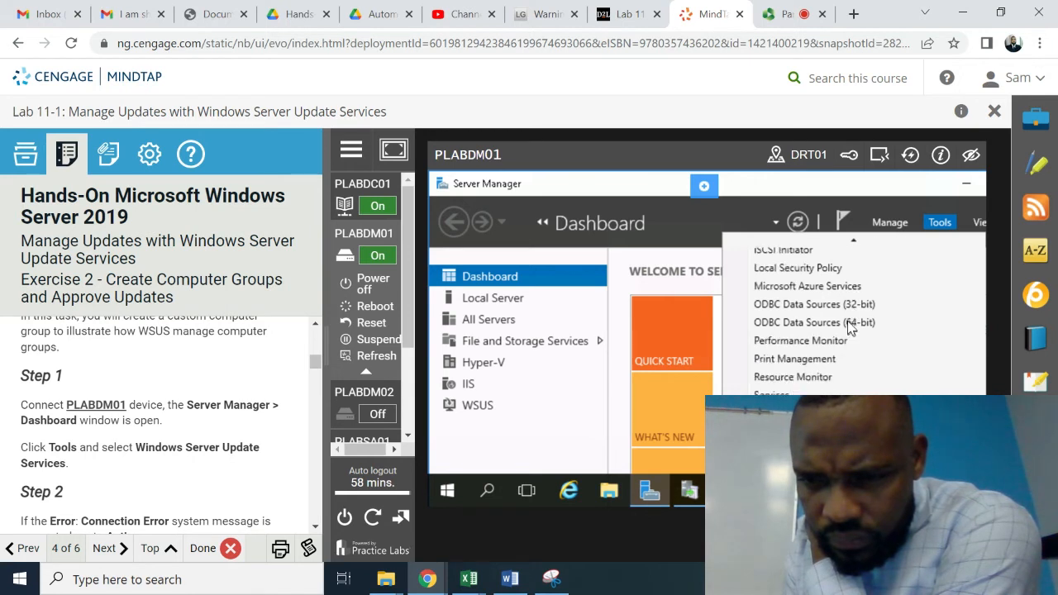
scroll(848, 328, "down", 1)
scroll(848, 321, "down", 3)
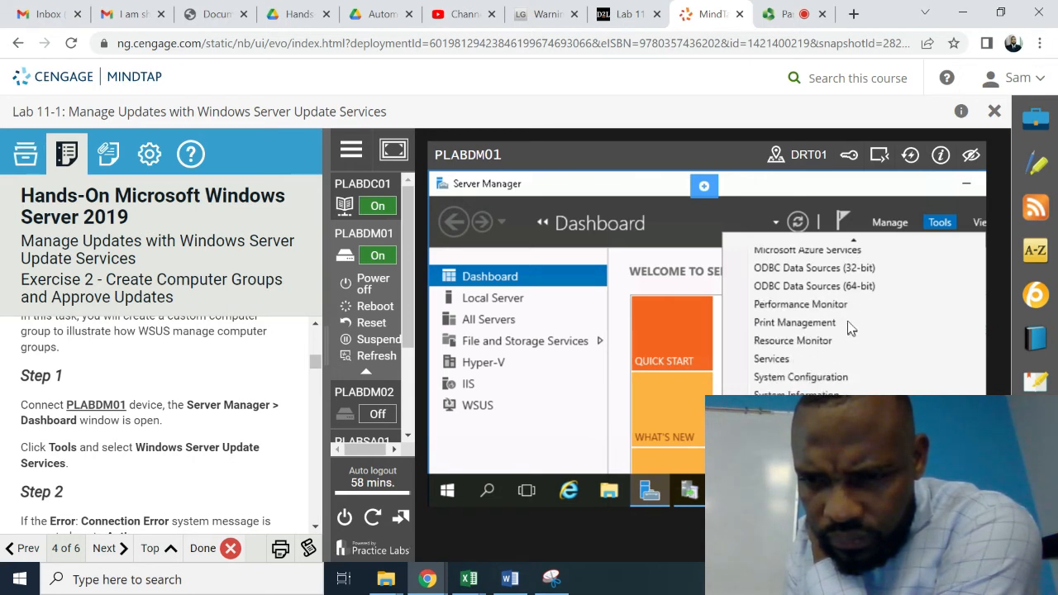
scroll(847, 323, "down", 2)
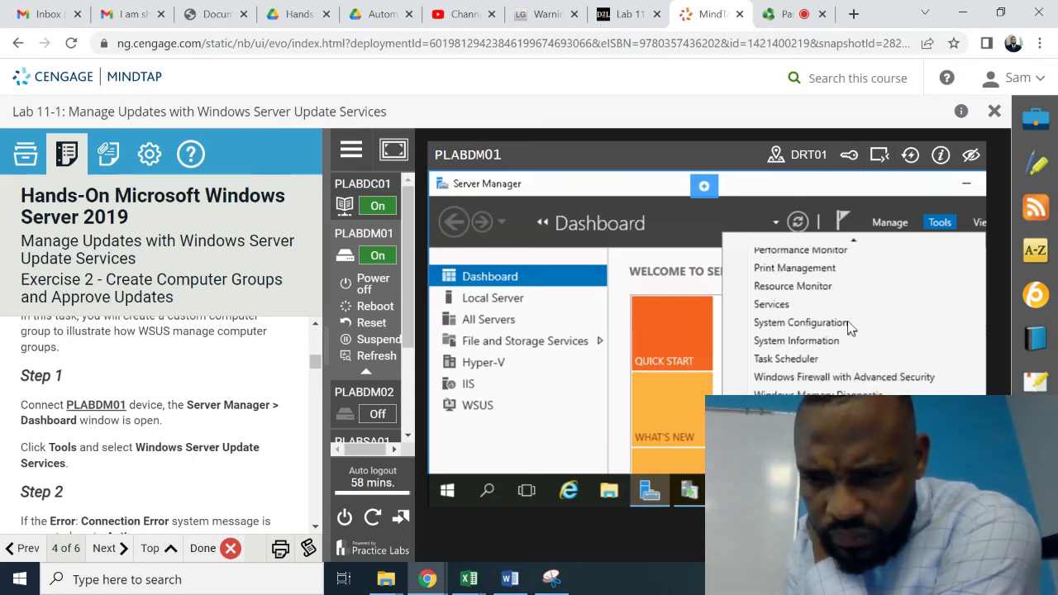
scroll(848, 320, "down", 1)
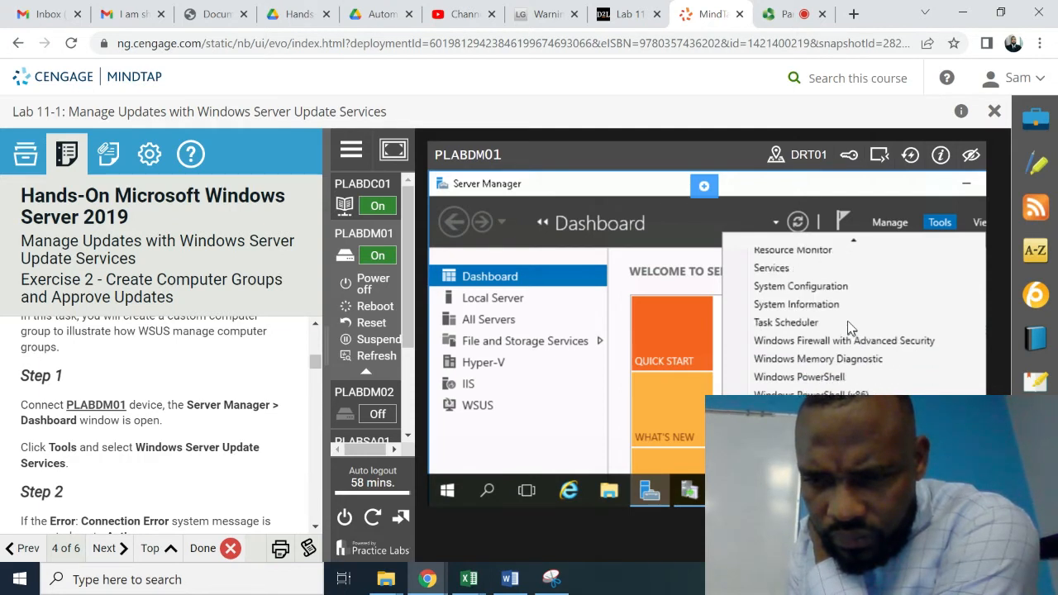
scroll(848, 320, "down", 1)
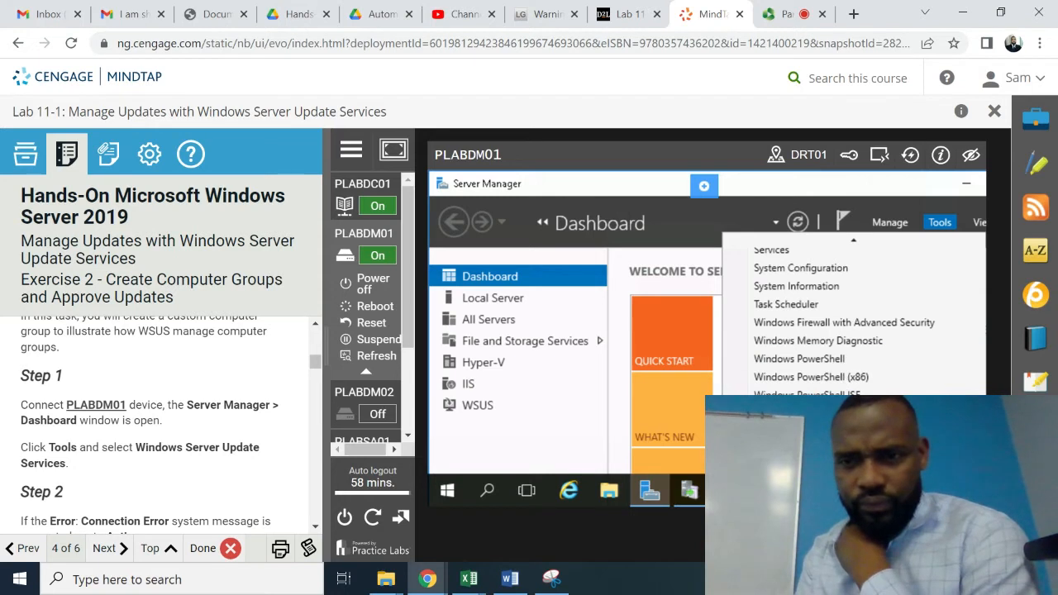
scroll(850, 328, "up", 1)
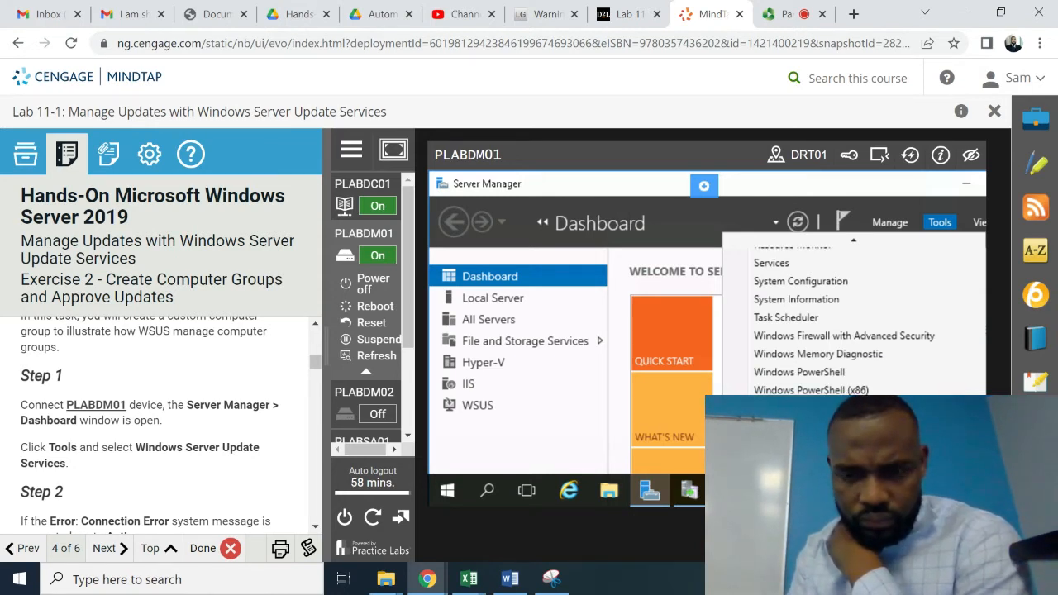
left_click(818, 463)
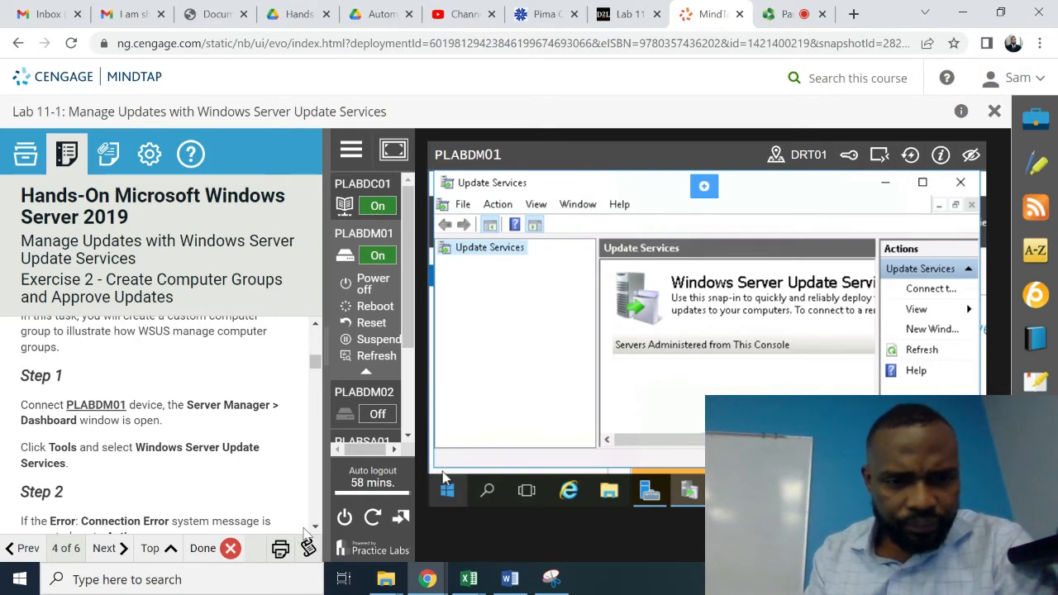
left_click(315, 527)
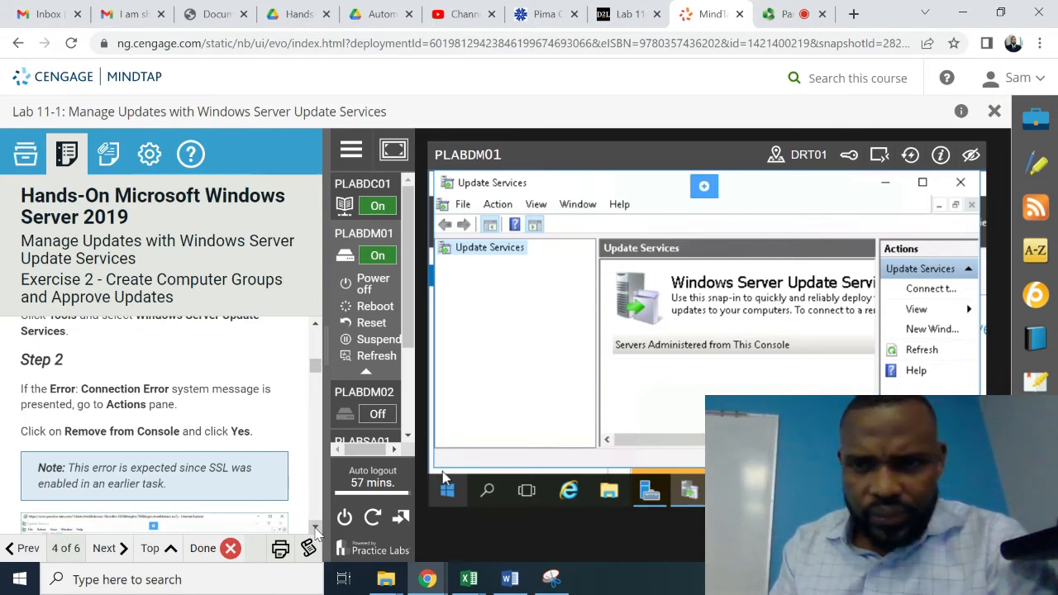
left_click(315, 528)
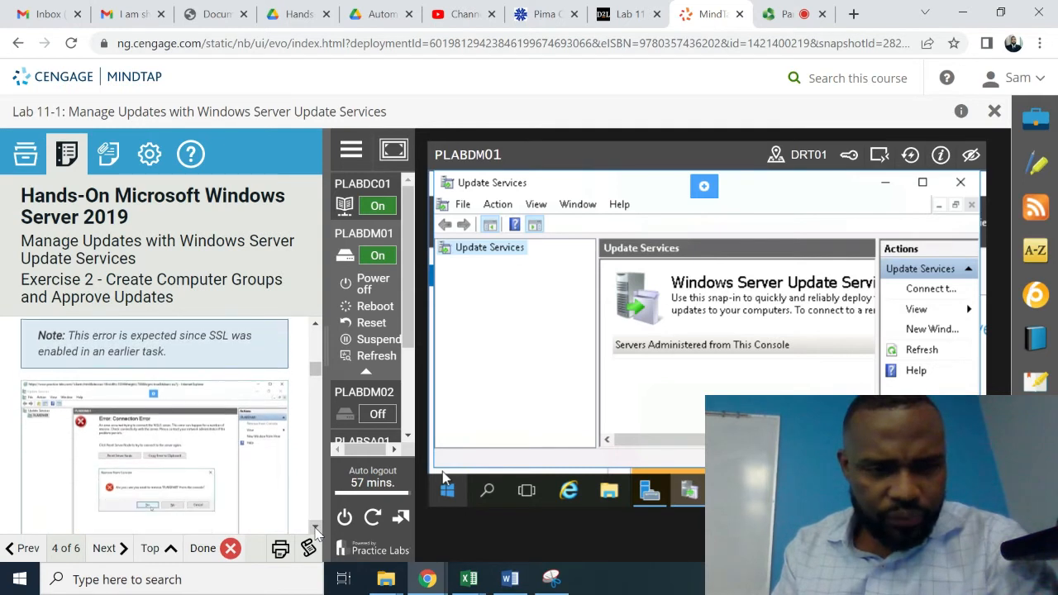
left_click(316, 528)
left_click(316, 528)
left_click(316, 529)
left_click(316, 529)
left_click(316, 528)
left_click(316, 528)
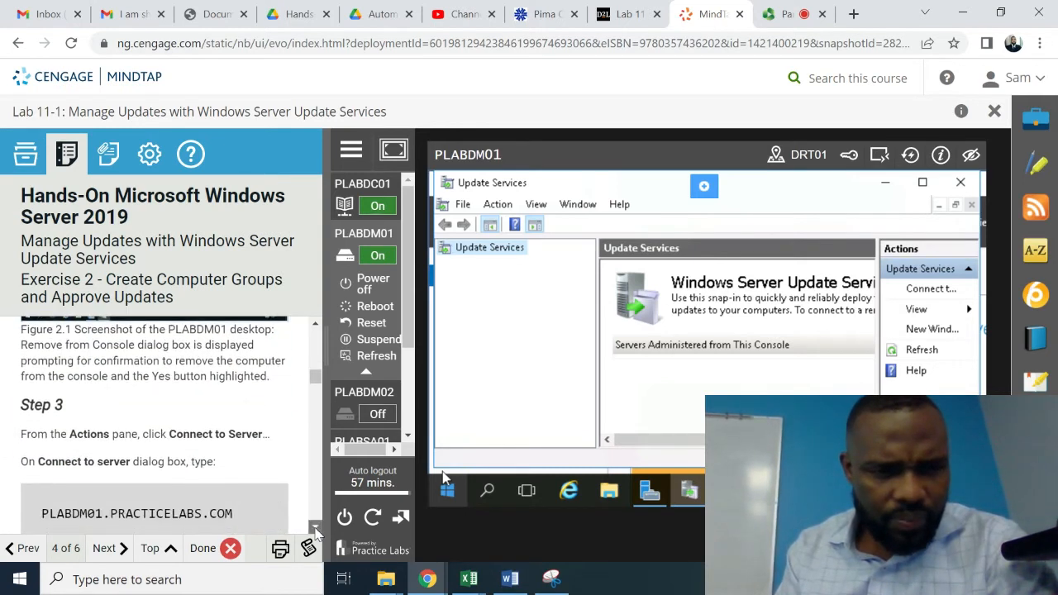
left_click(315, 529)
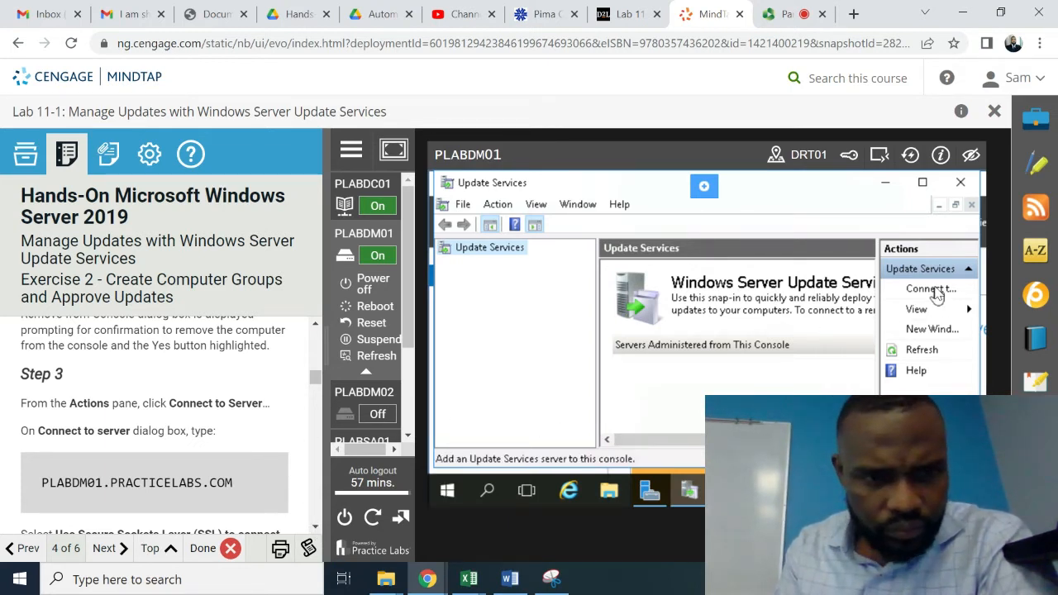
- Connect the console to server PLABDM01.PRACTICELABS.COM, port 8531, with Use SSL checked
left_click(931, 290)
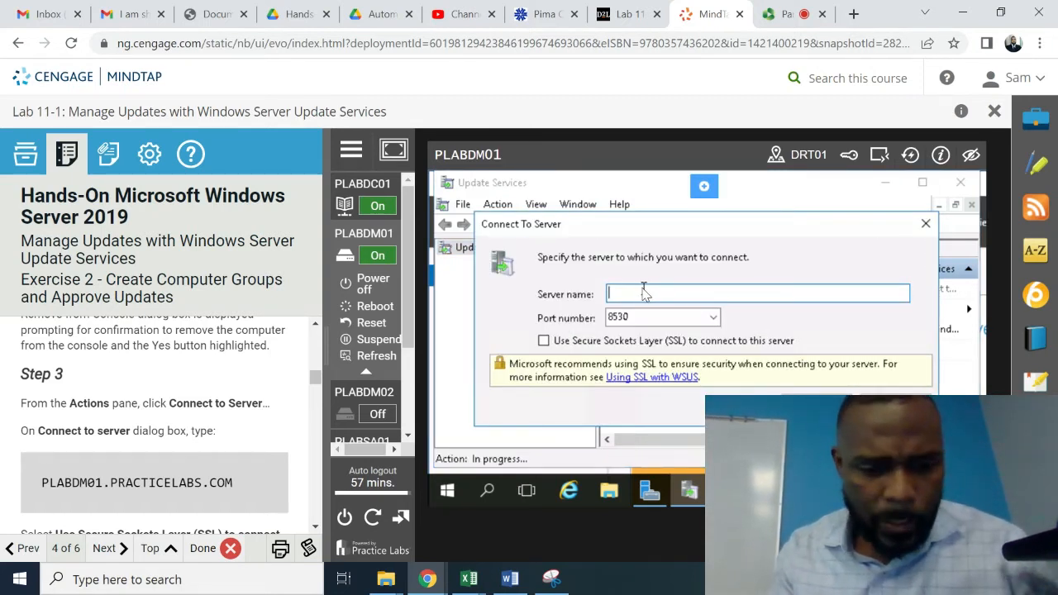
type("P")
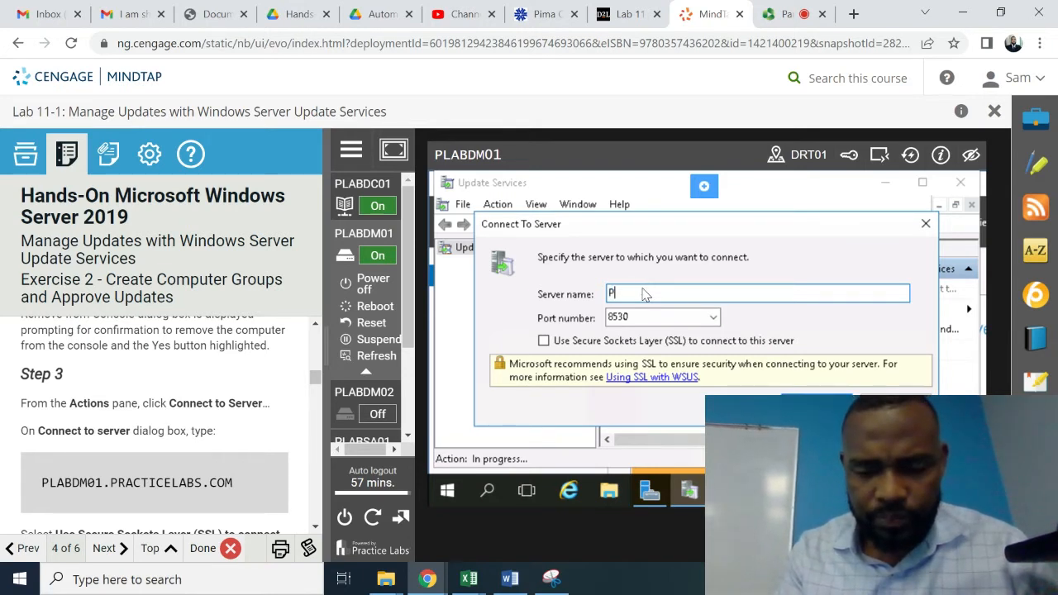
type("LA")
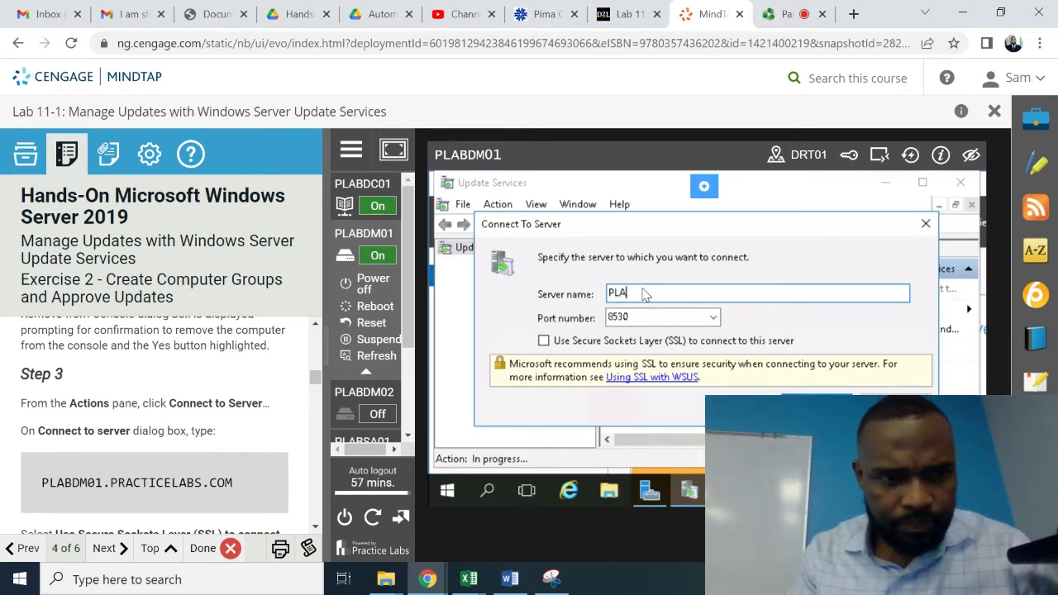
type("BDM")
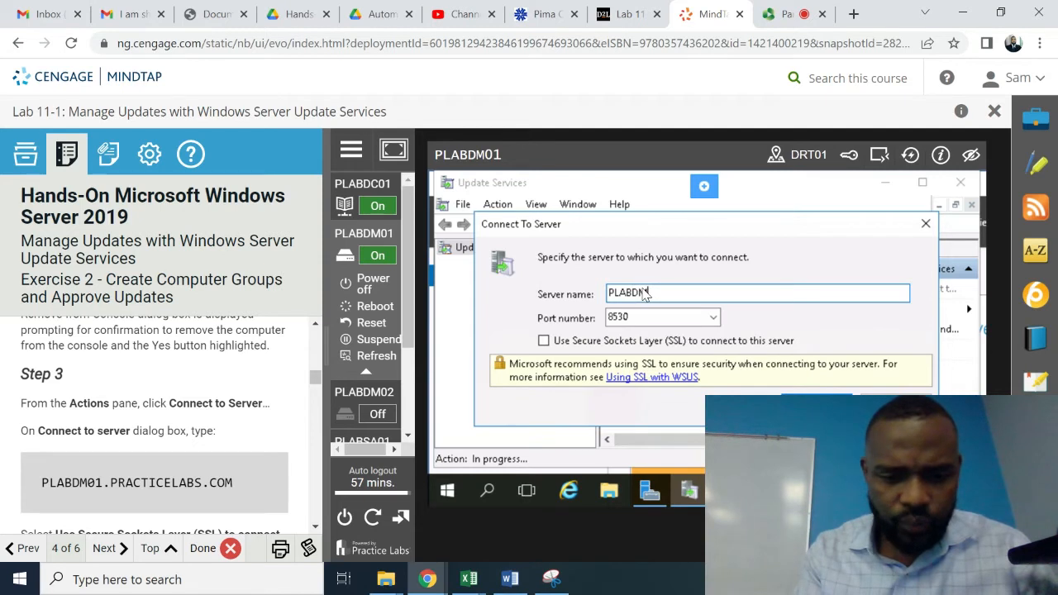
type("01.PRACTICELA")
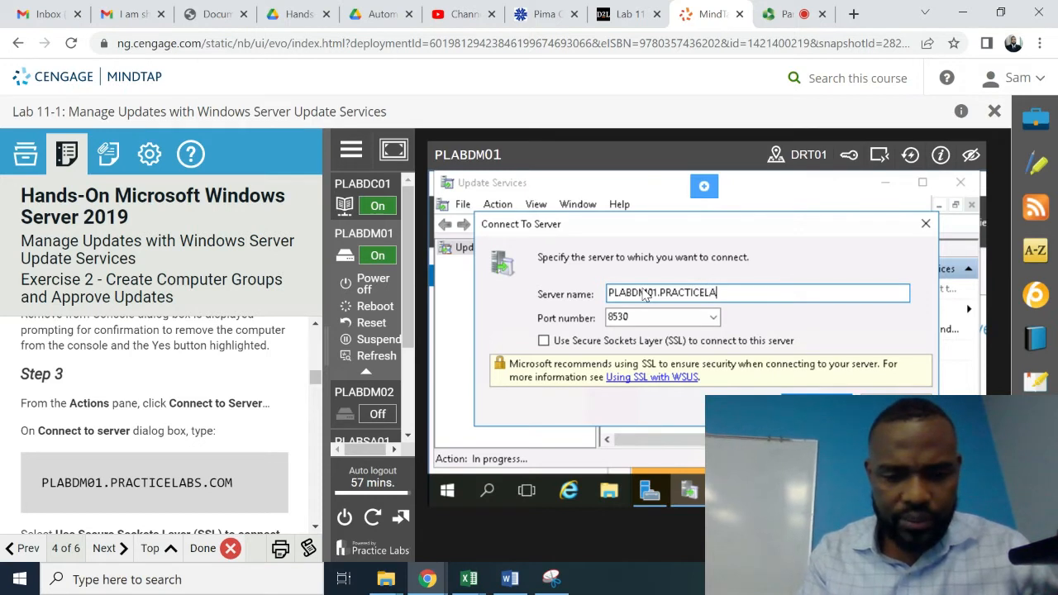
type("BS.C")
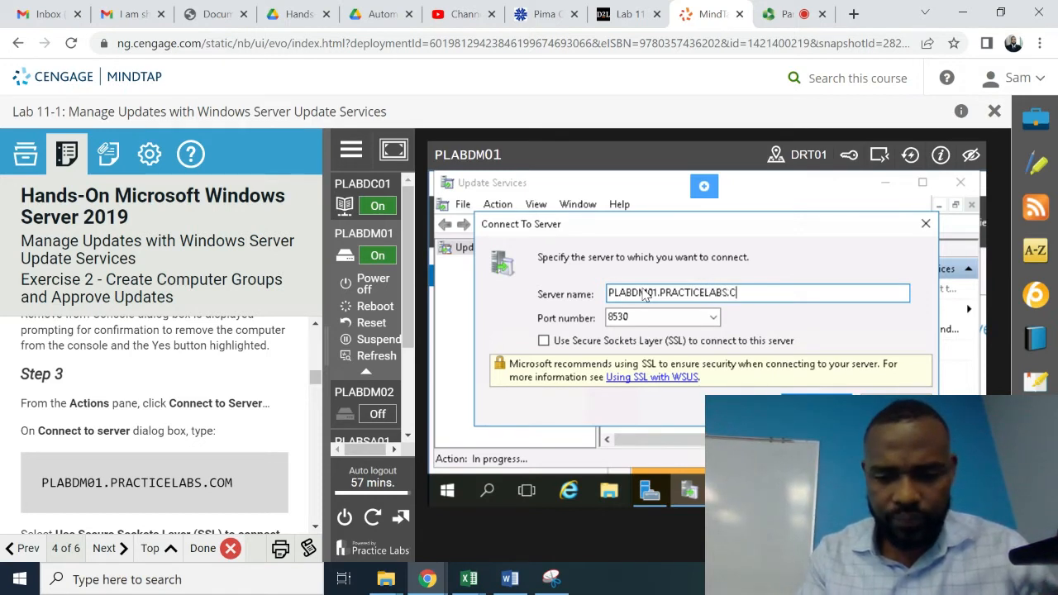
type("OM")
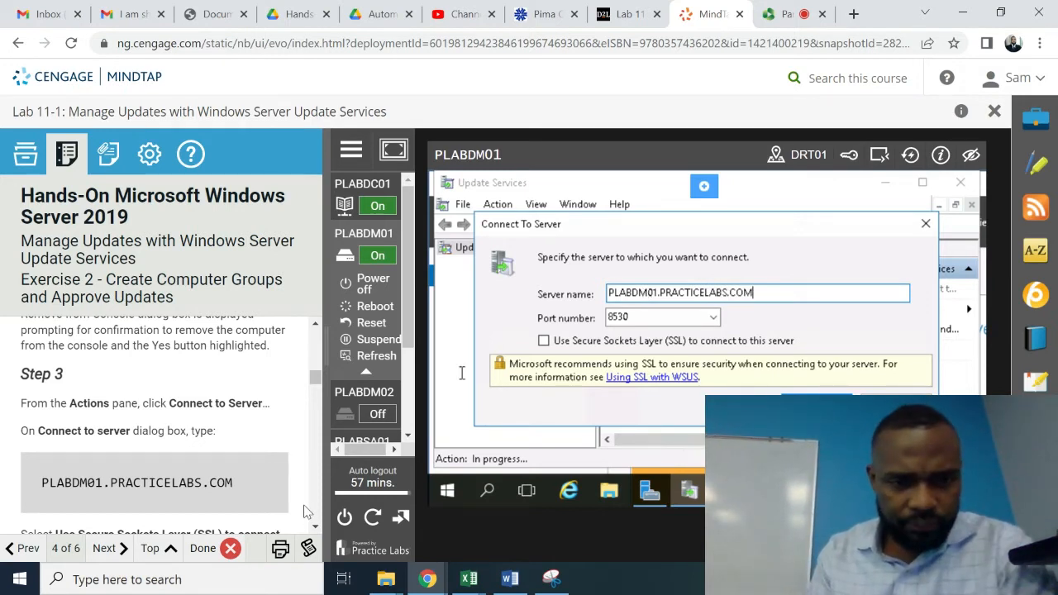
scroll(314, 529, "down", 3)
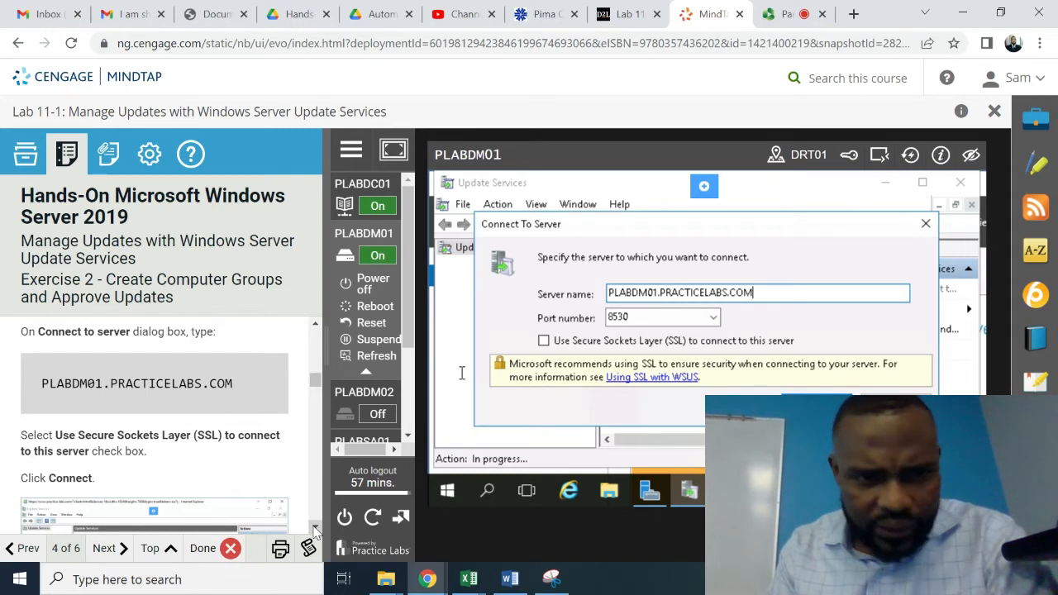
scroll(315, 529, "down", 2)
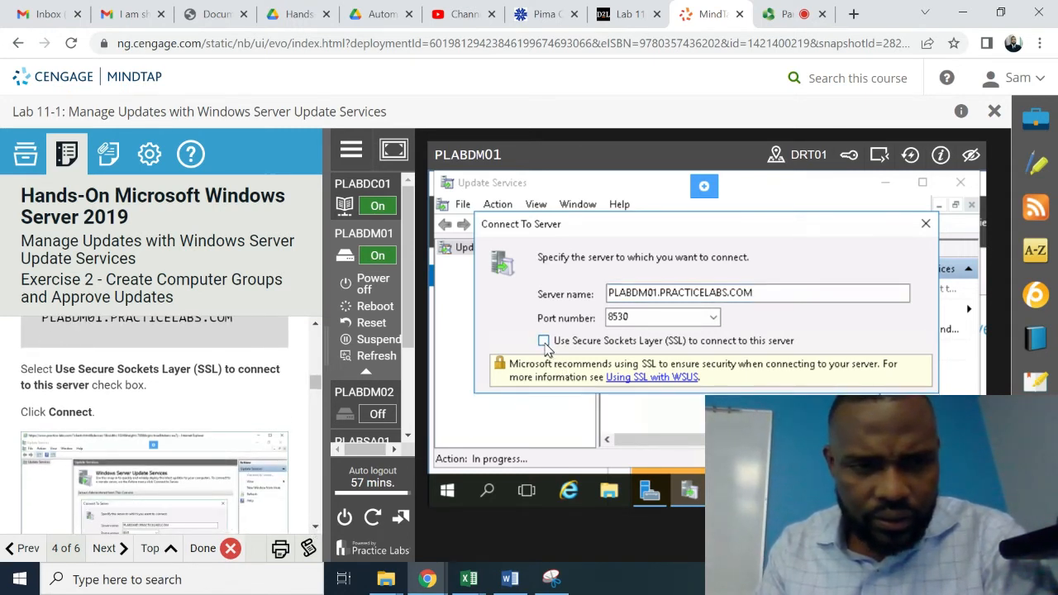
left_click(543, 341)
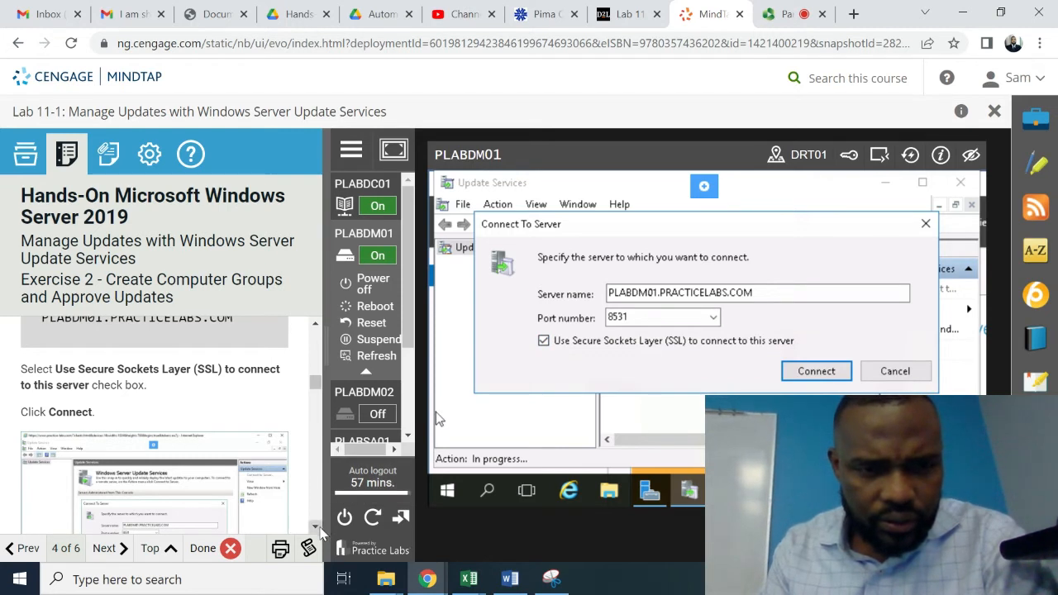
scroll(320, 530, "down", 5)
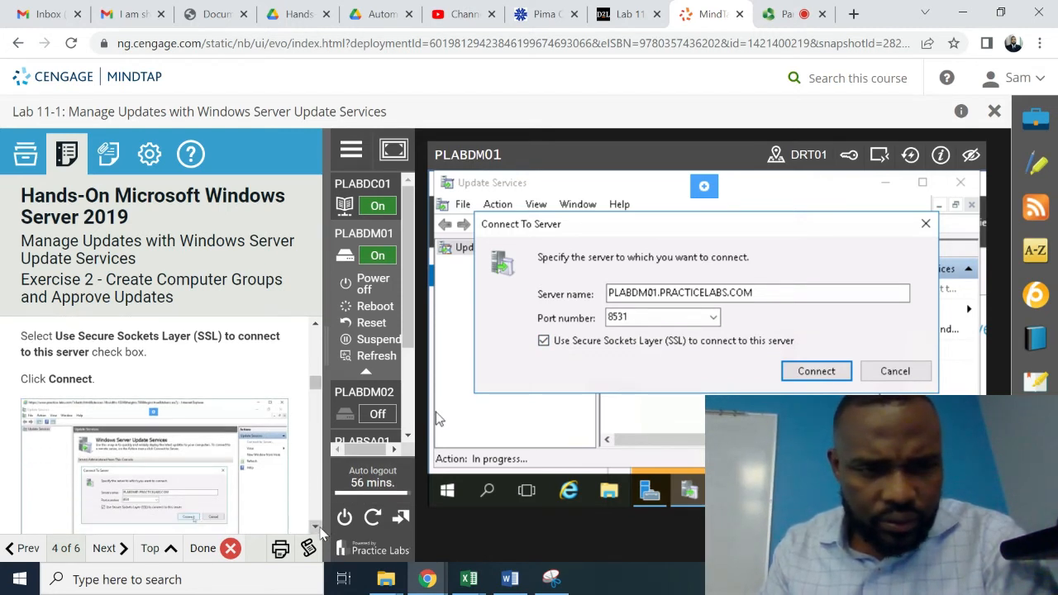
scroll(320, 530, "down", 2)
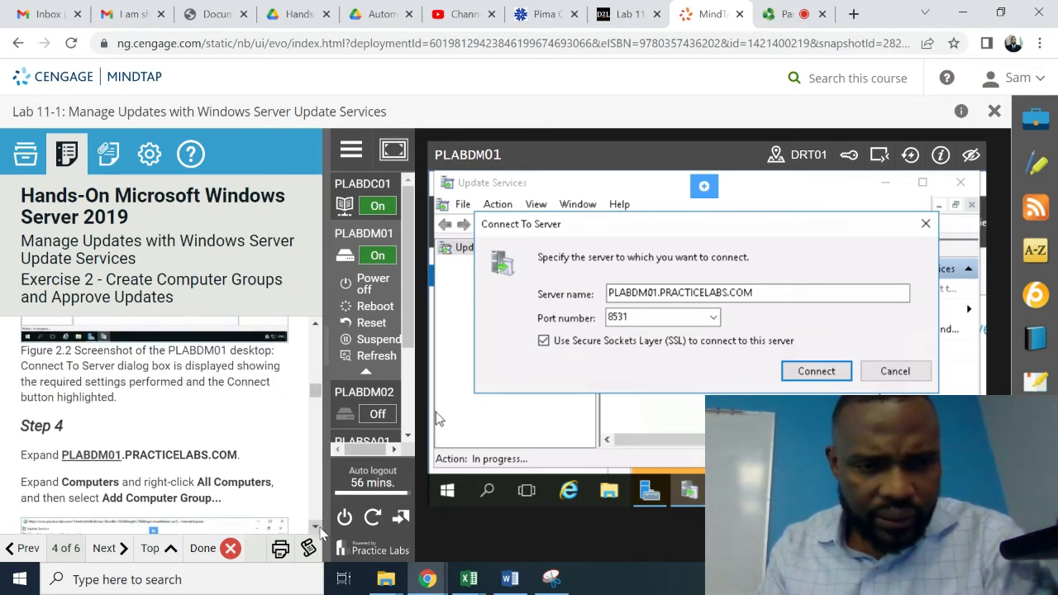
left_click(813, 376)
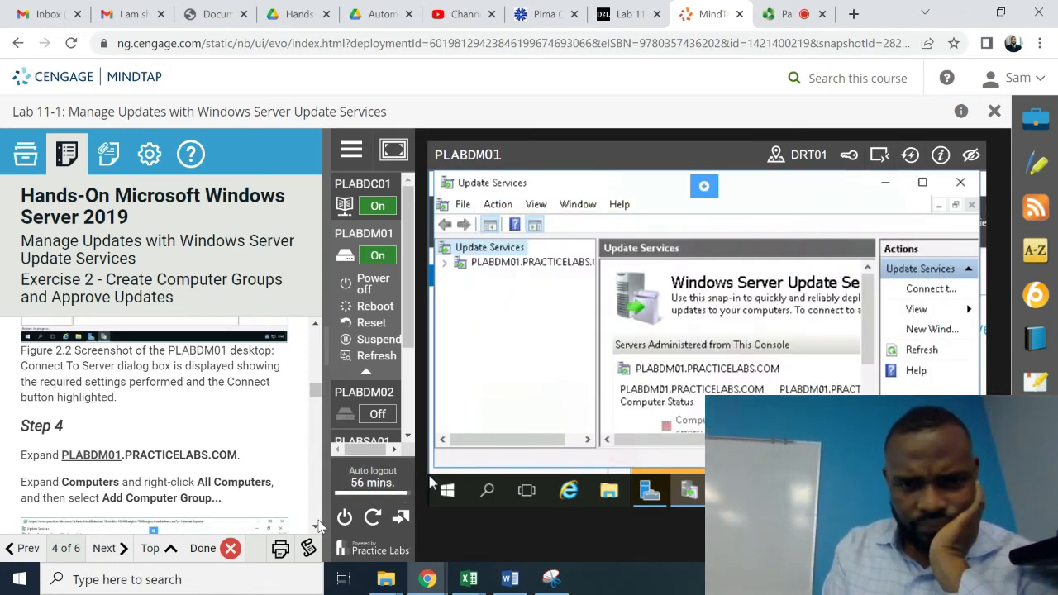
- Expand PLABDM01.PRACTICELABS.COM and its Computers node to reveal All Computers
scroll(315, 529, "down", 5)
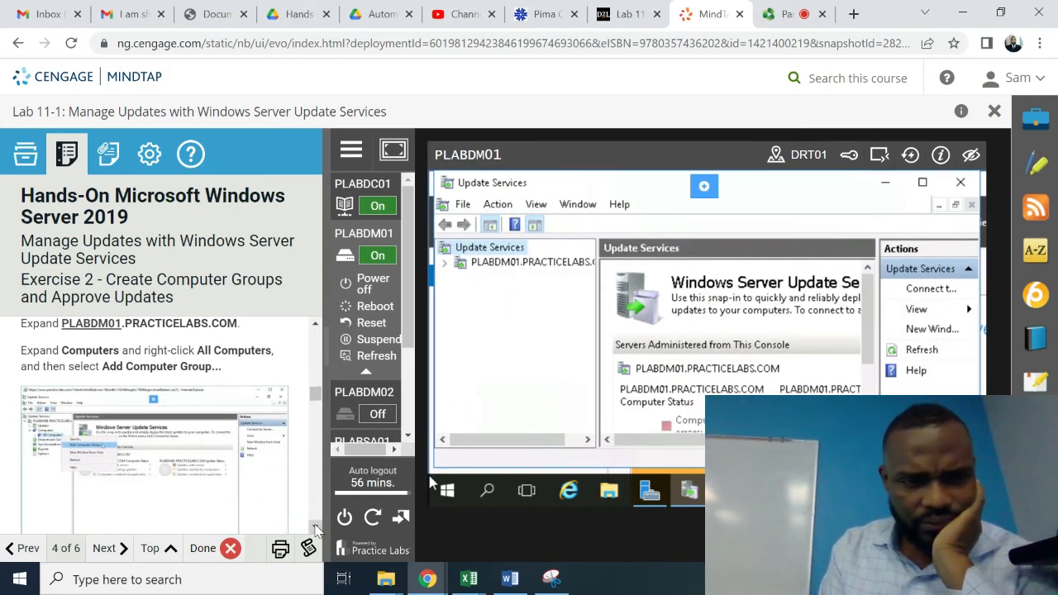
scroll(315, 529, "down", 7)
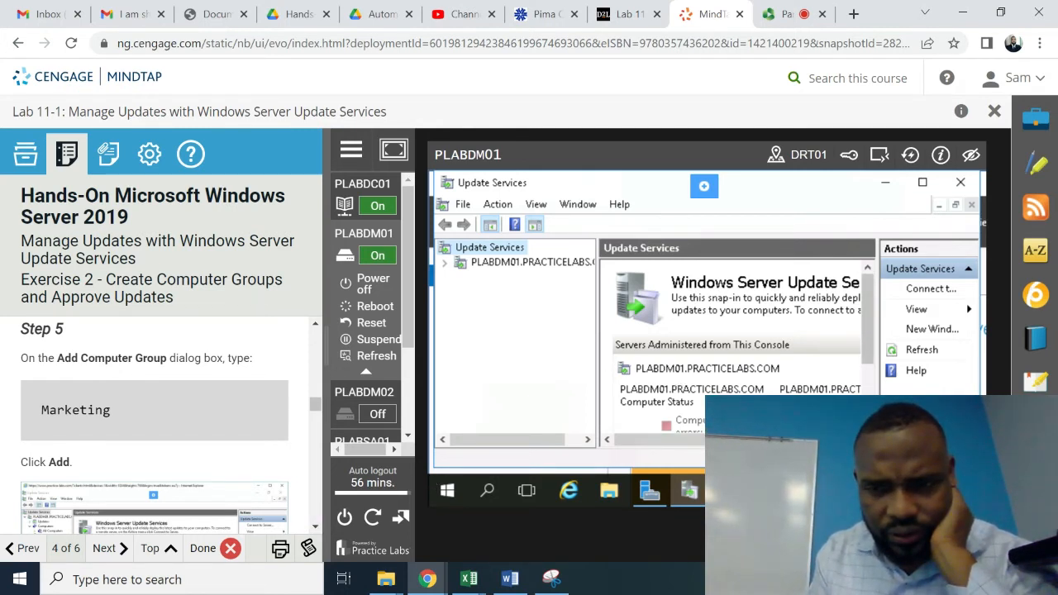
scroll(736, 347, "down", 3)
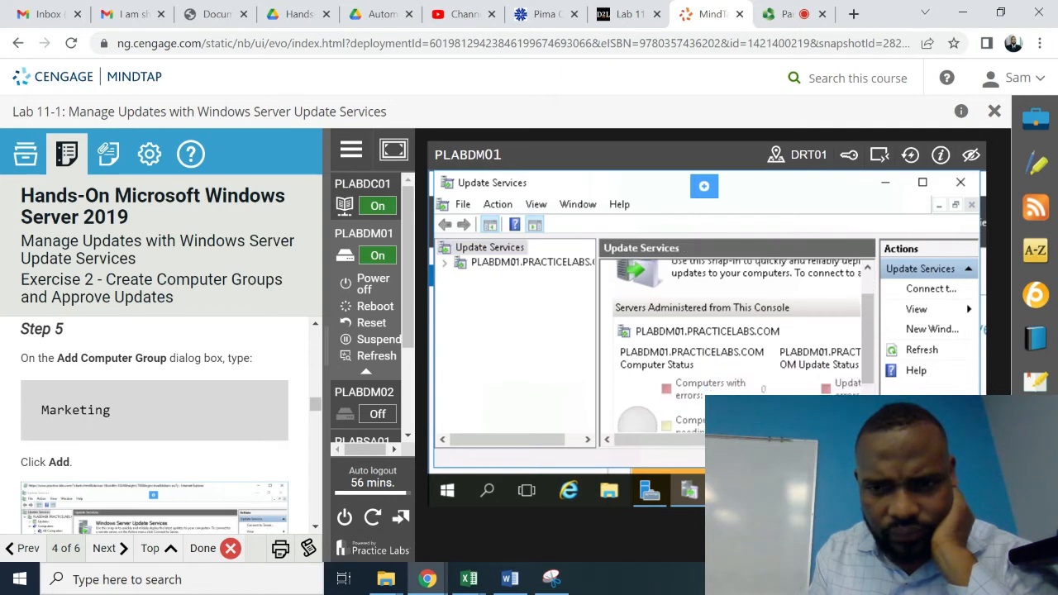
scroll(736, 347, "down", 3)
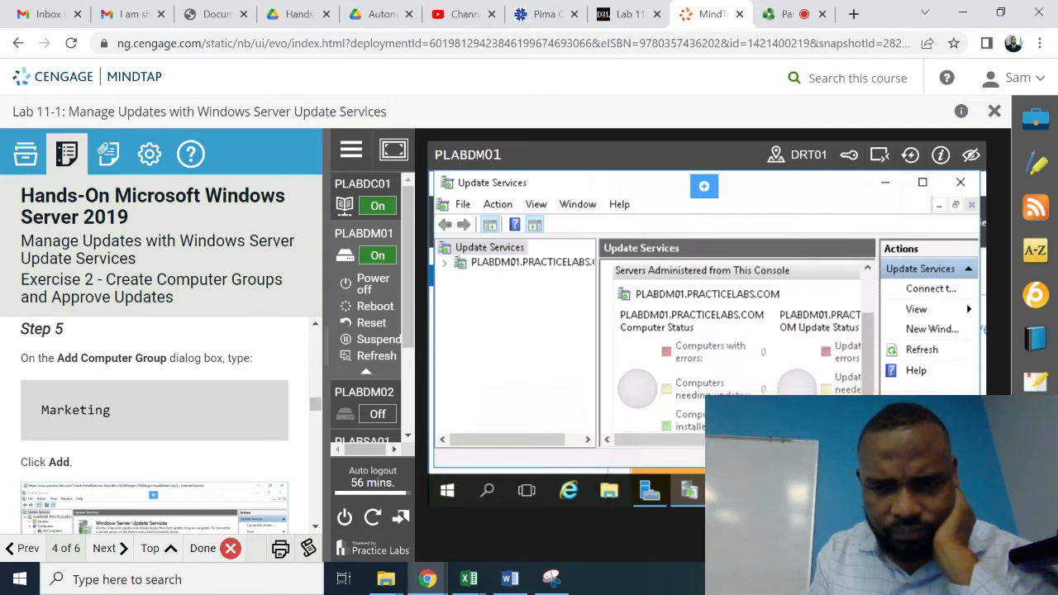
scroll(736, 347, "down", 3)
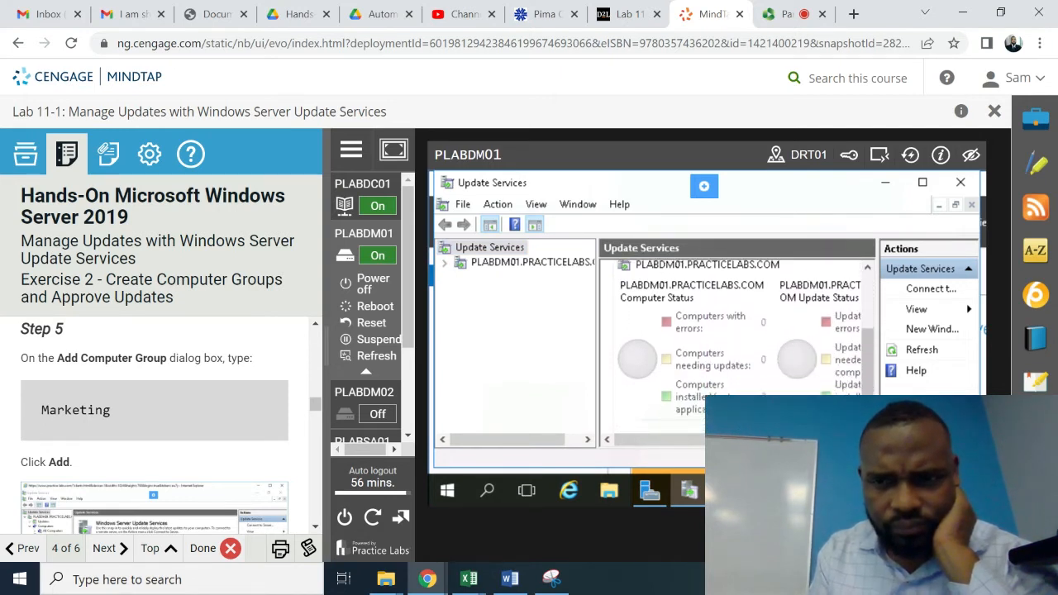
left_click(315, 325)
scroll(315, 324, "up", 5)
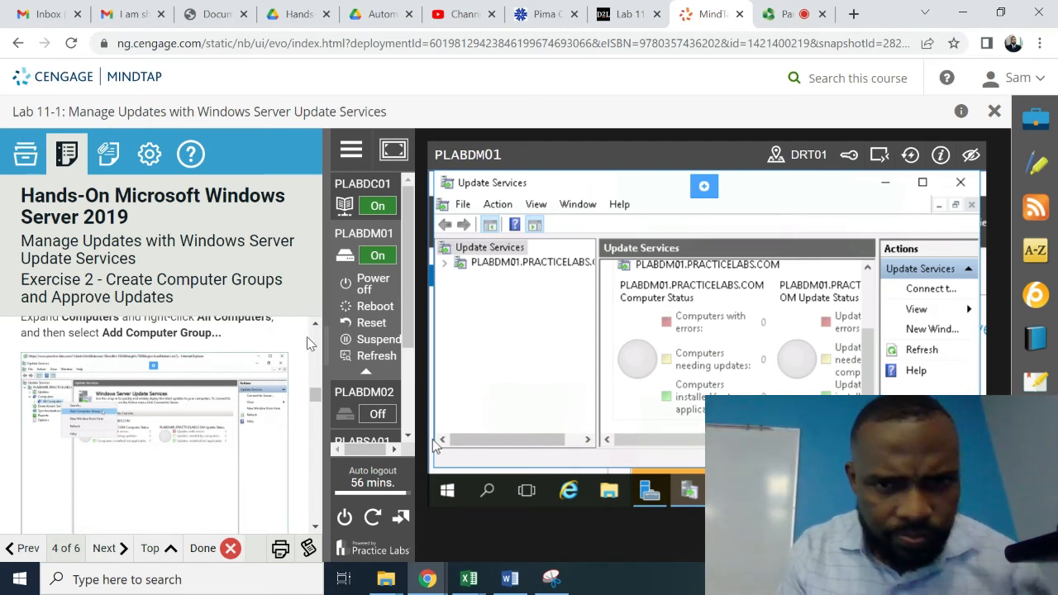
left_click(445, 263)
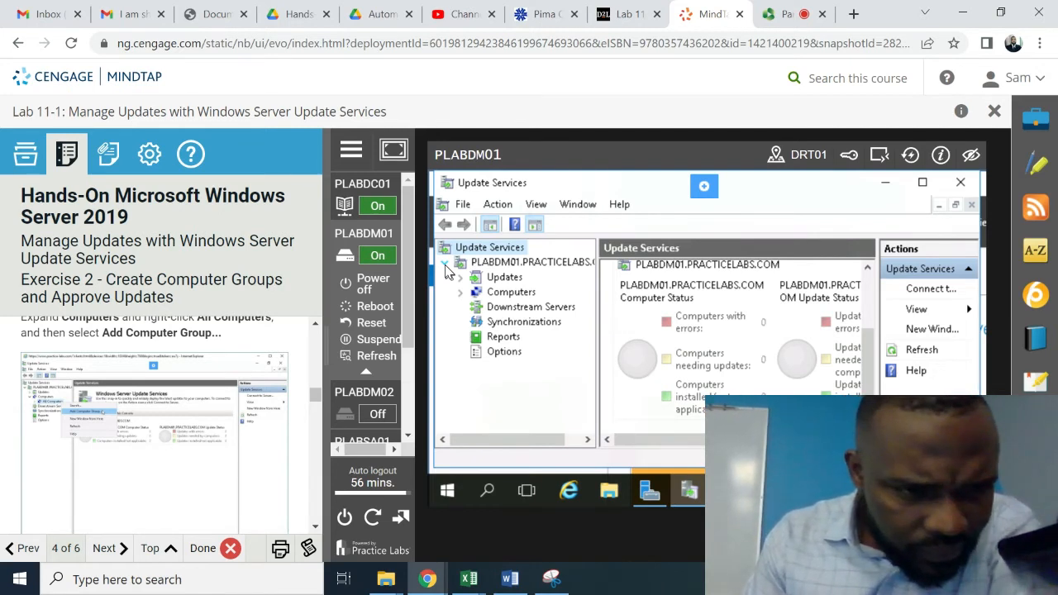
left_click(461, 293)
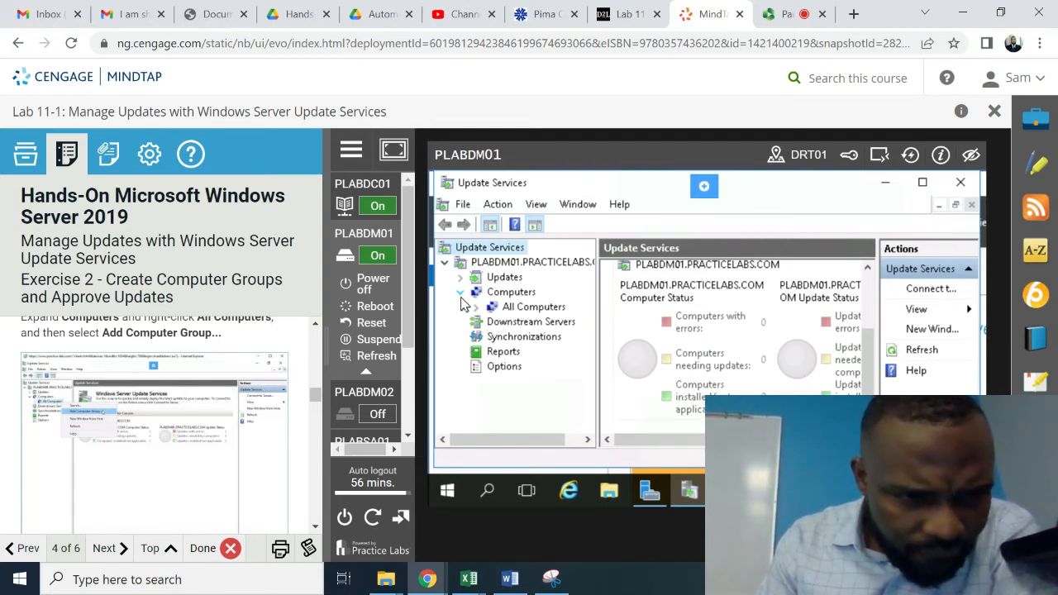
- Add a computer group named 'Marketing' under All Computers
right_click(535, 310)
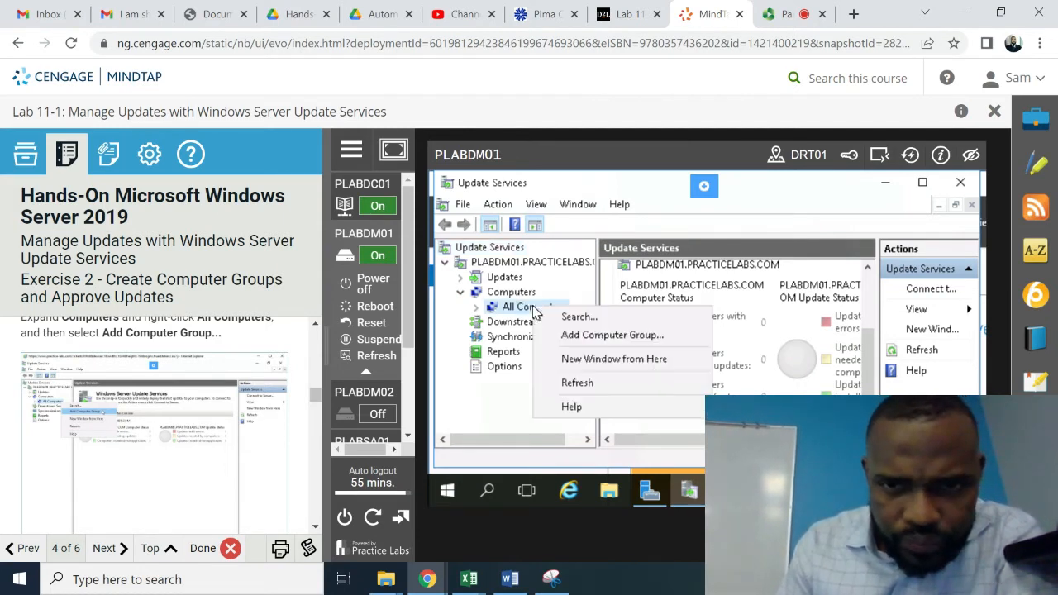
left_click(587, 336)
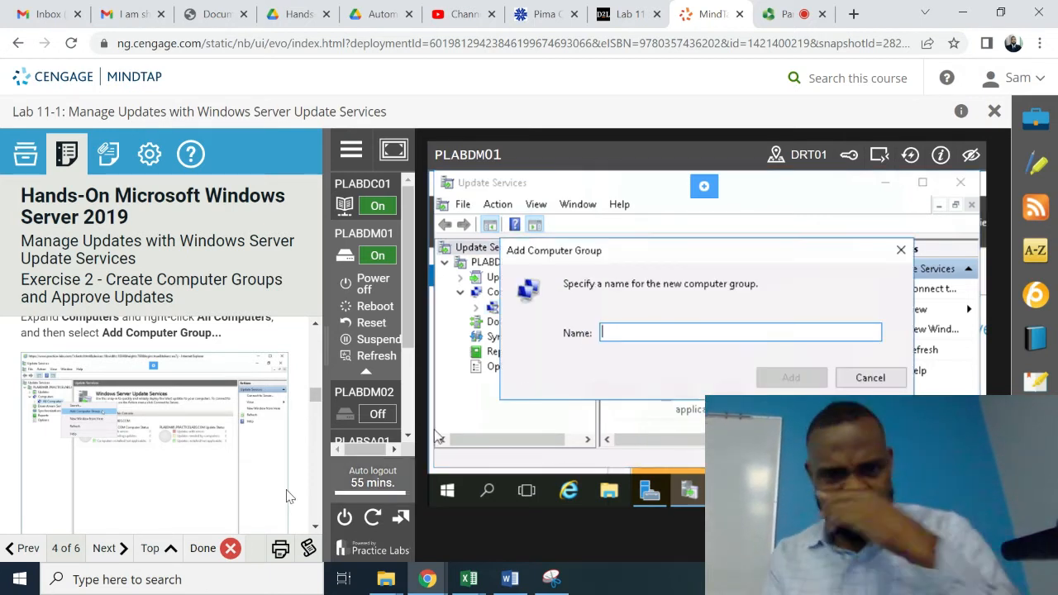
scroll(316, 533, "down", 5)
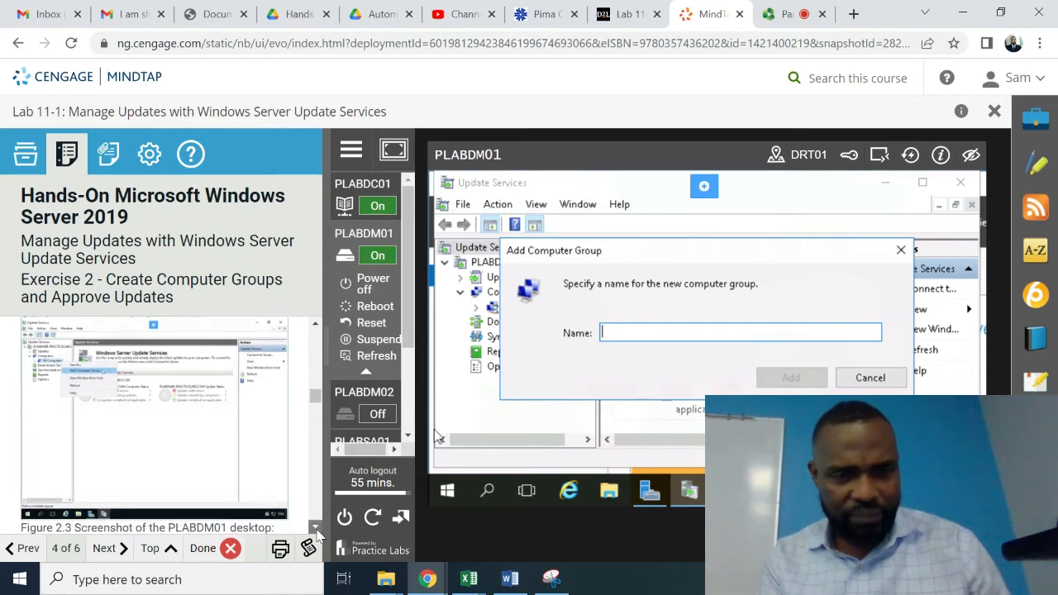
scroll(316, 533, "down", 2)
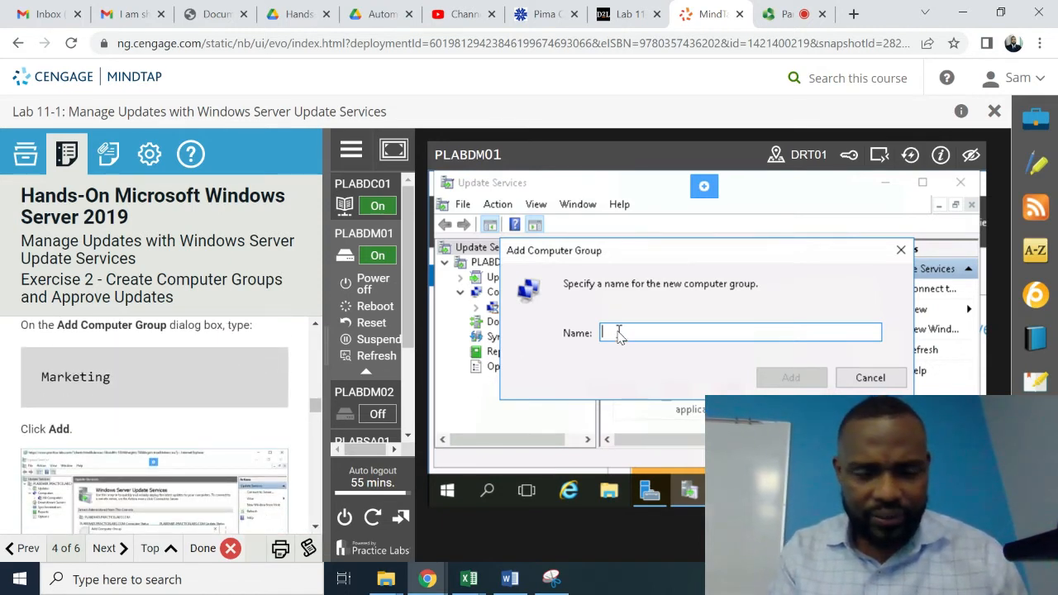
type("m")
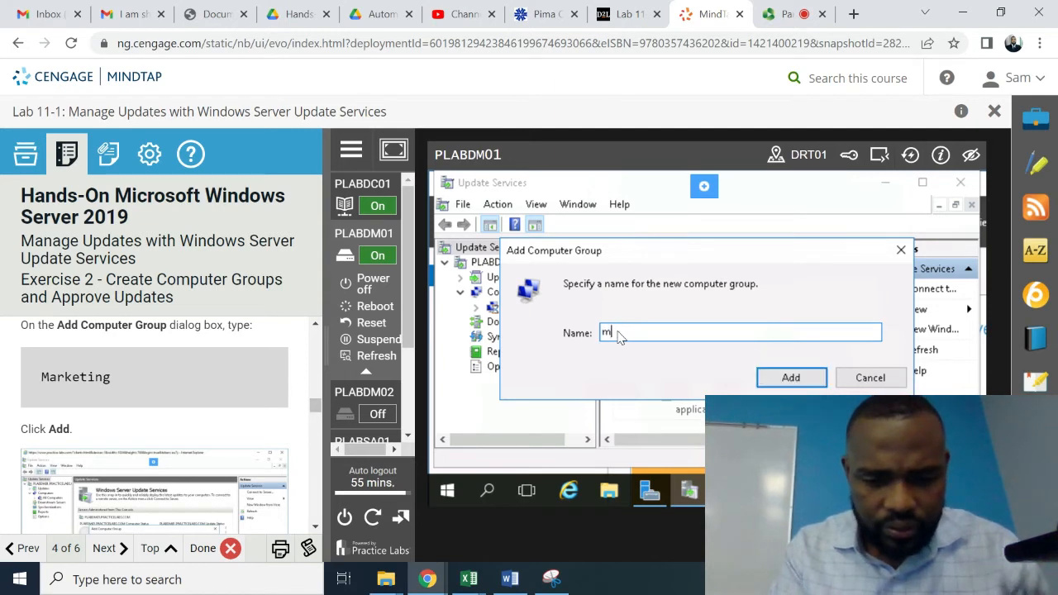
type("ARKETING")
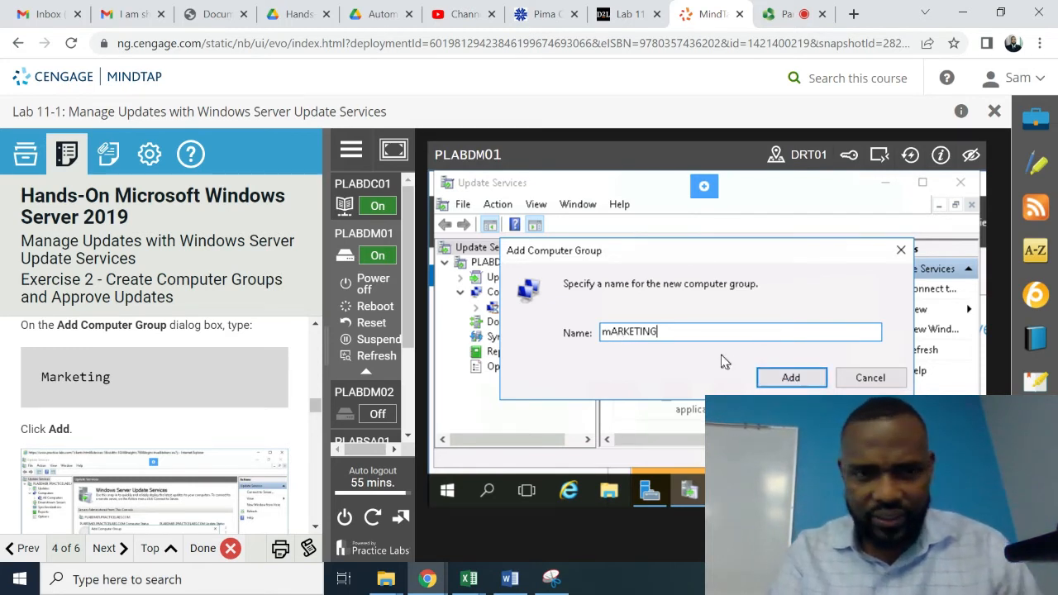
key("BackSpace")
key("BackSpace")
key("BackSpace")
key("BackSpace")
key("BackSpace")
key("BackSpace")
key("BackSpace")
key("BackSpace")
key("BackSpace")
type("Marketing")
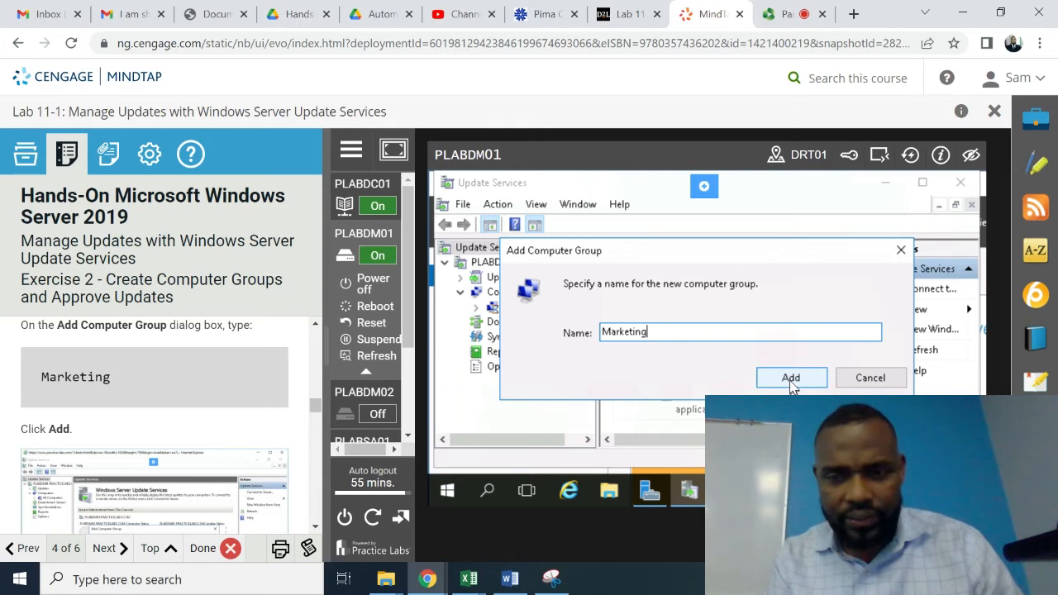
left_click(790, 379)
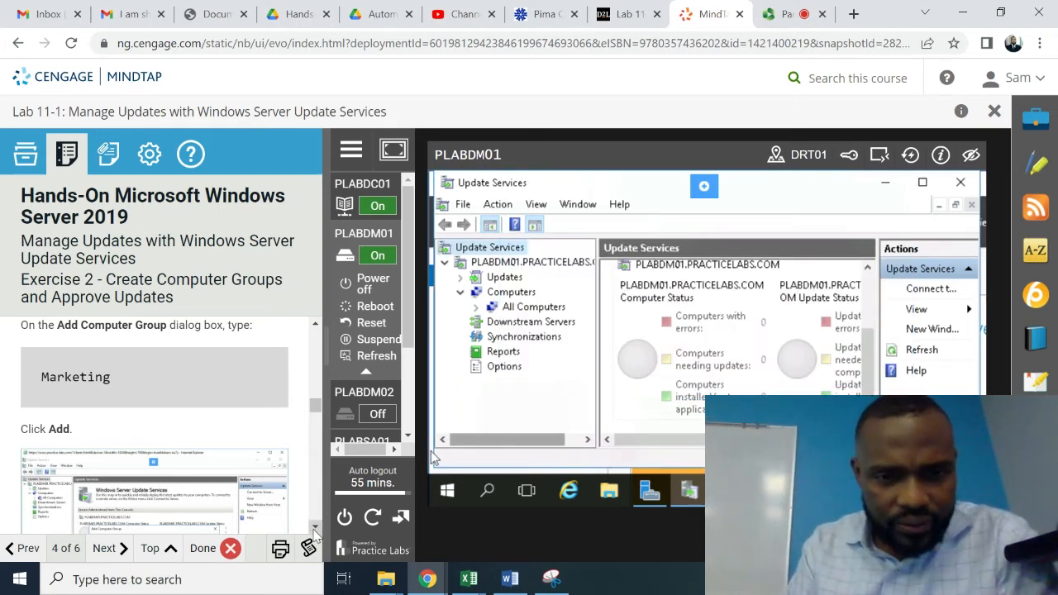
scroll(315, 531, "down", 3)
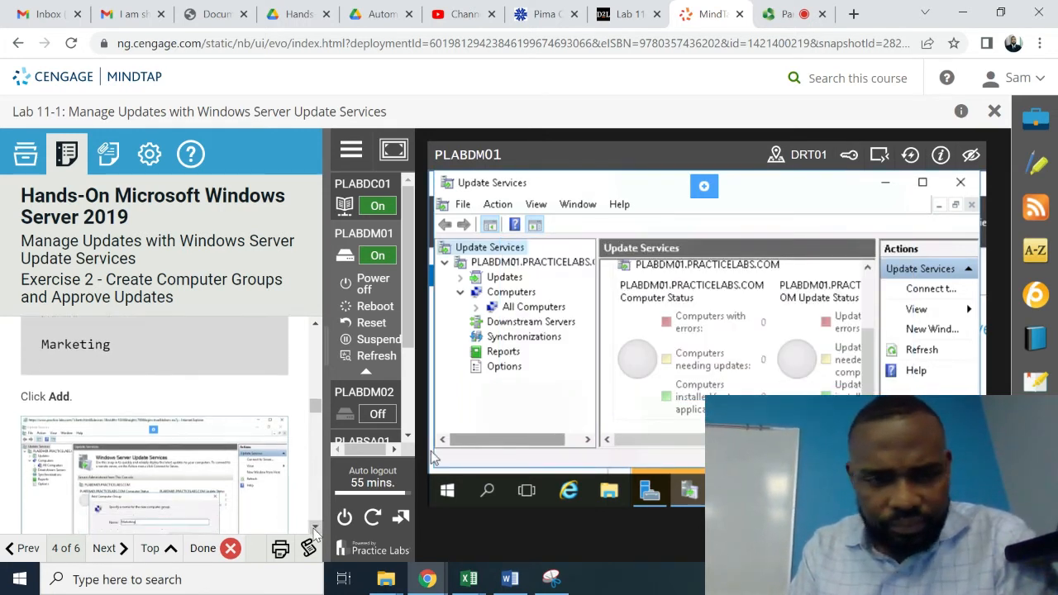
scroll(315, 531, "down", 3)
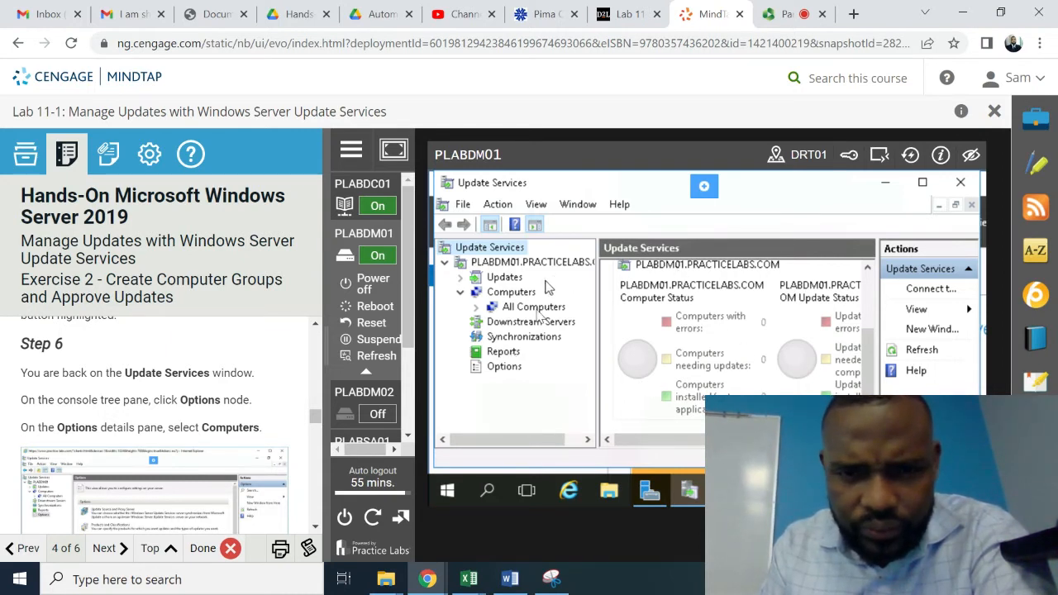
left_click(504, 368)
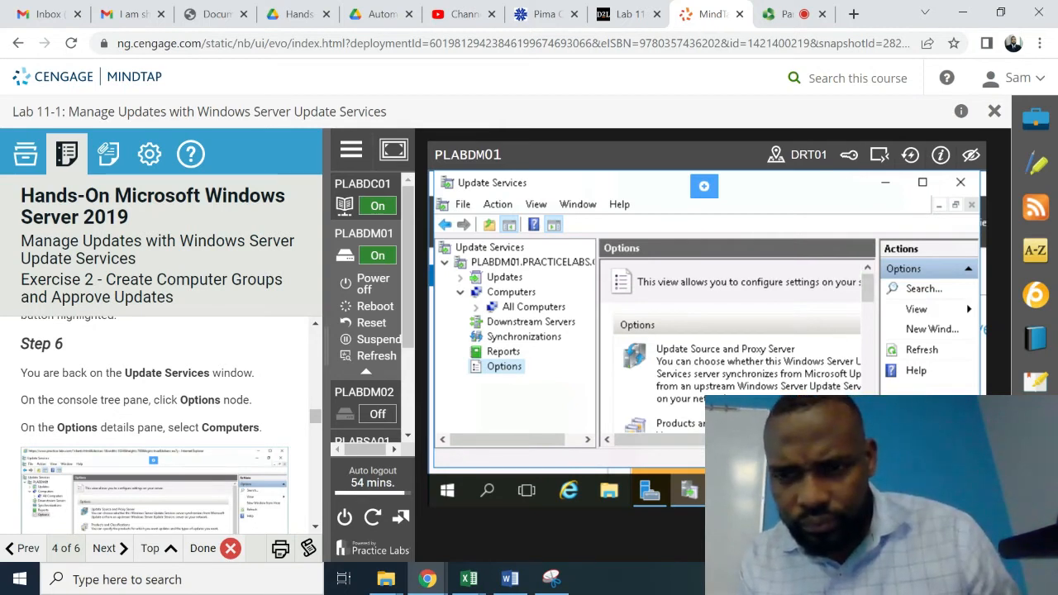
scroll(736, 347, "down", 2)
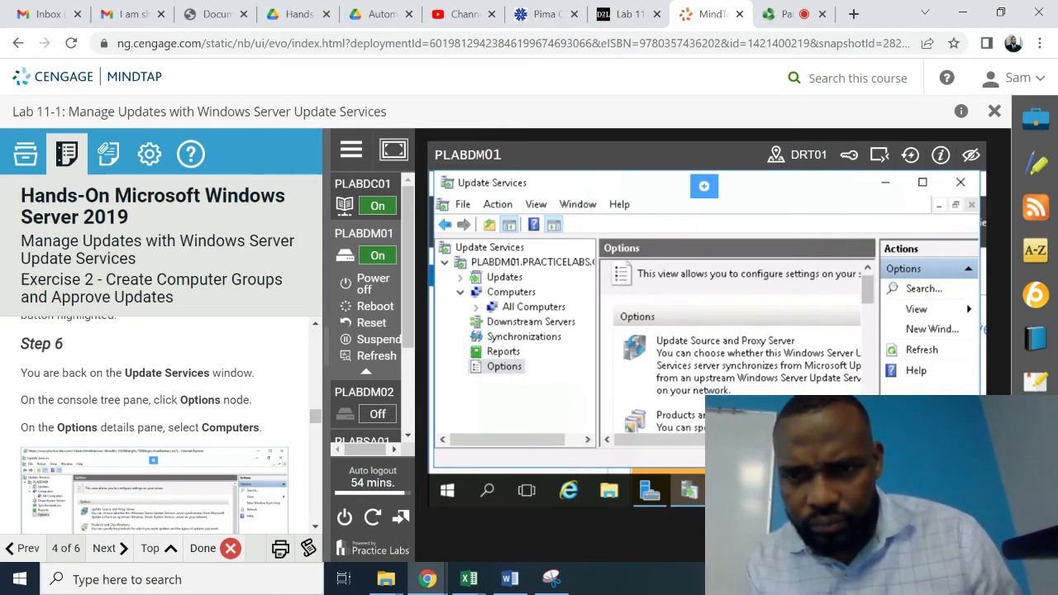
scroll(736, 347, "down", 3)
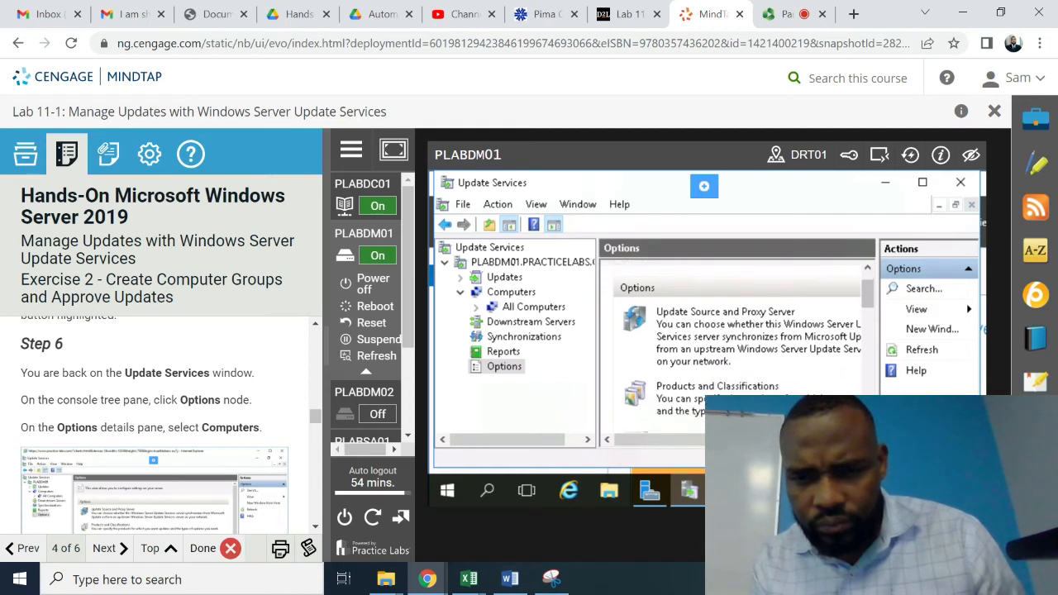
scroll(736, 347, "down", 3)
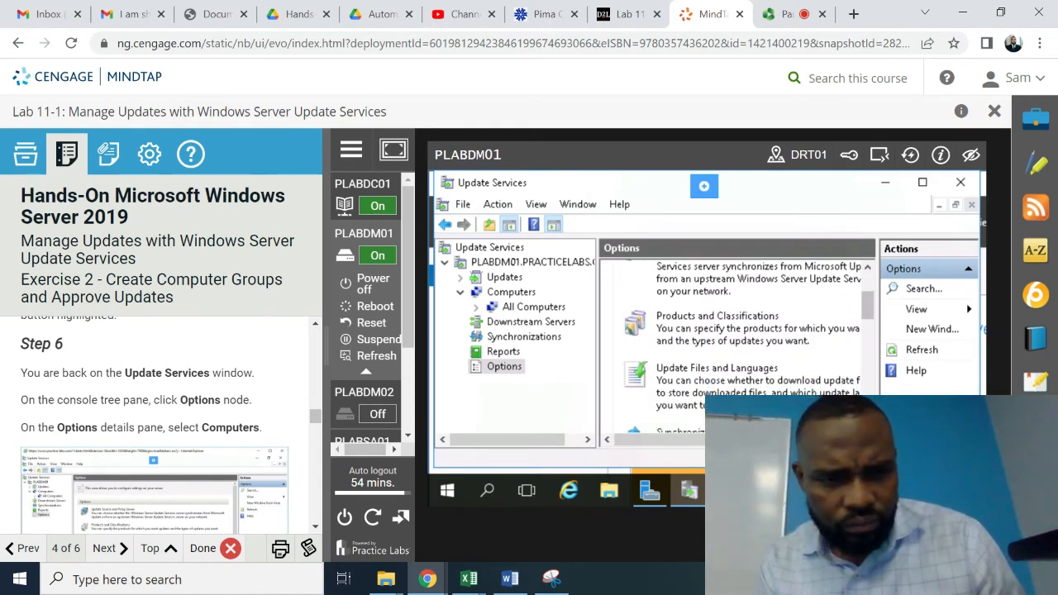
scroll(735, 347, "down", 2)
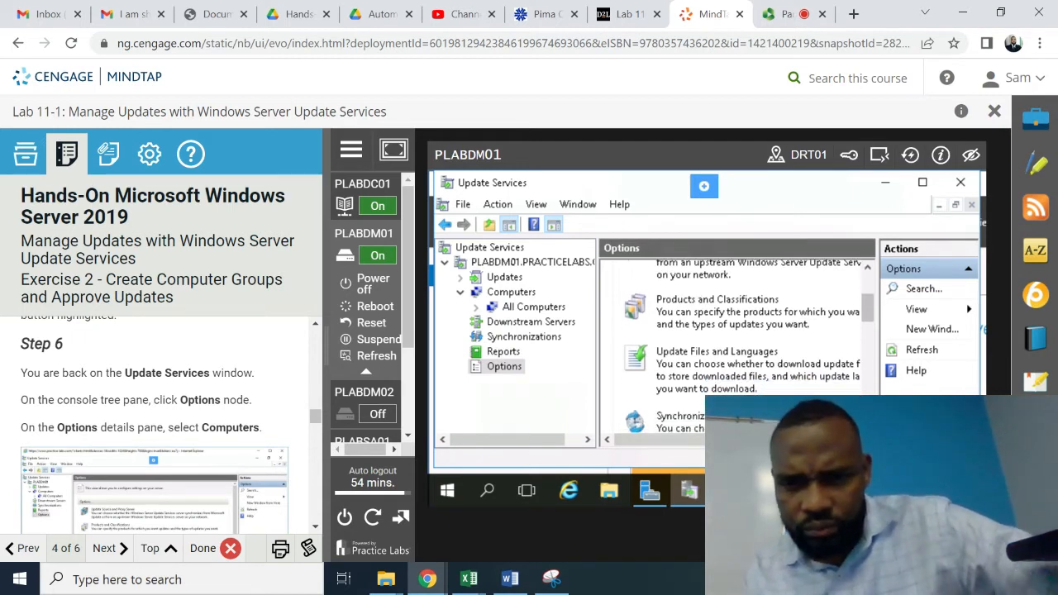
scroll(736, 347, "down", 3)
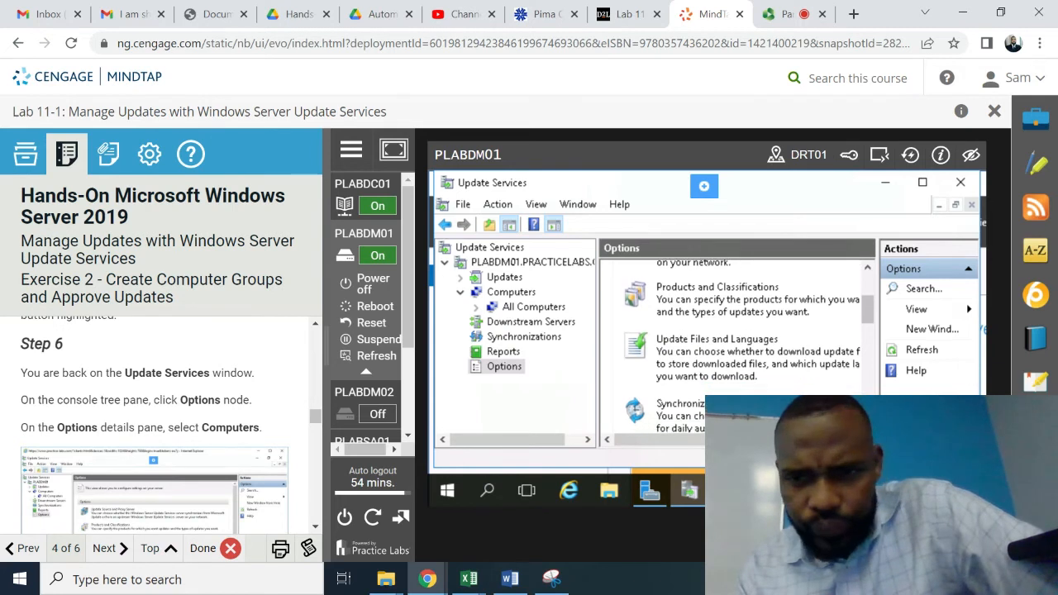
scroll(736, 348, "down", 7)
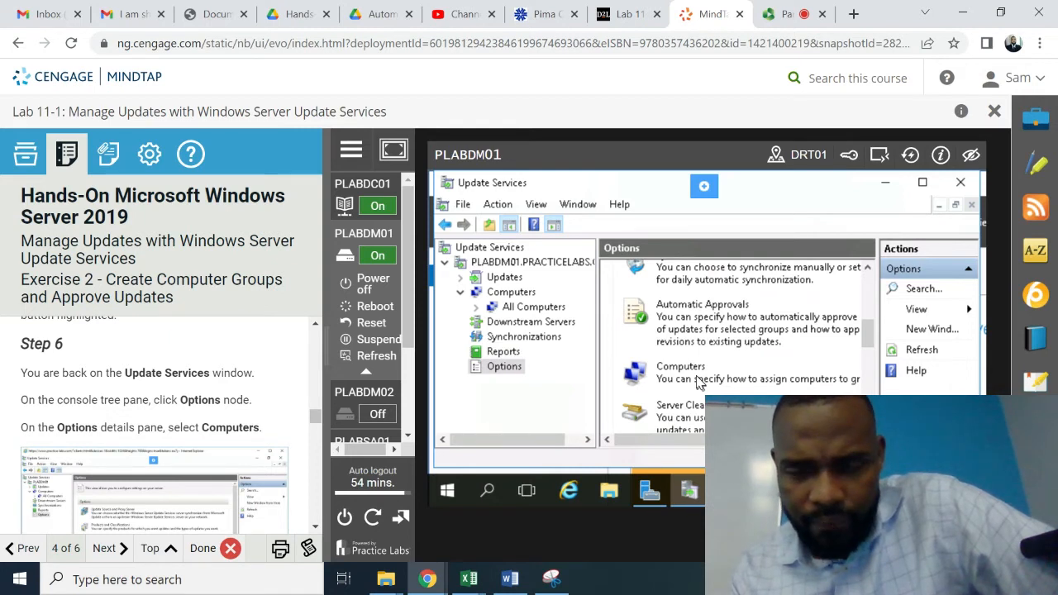
left_click(676, 367)
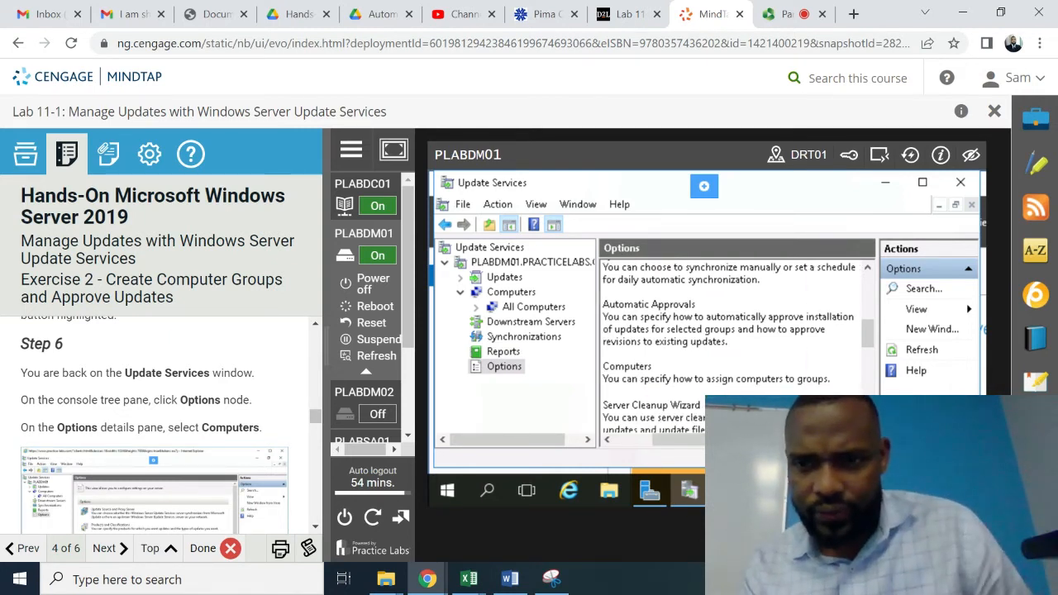
scroll(727, 347, "down", 4)
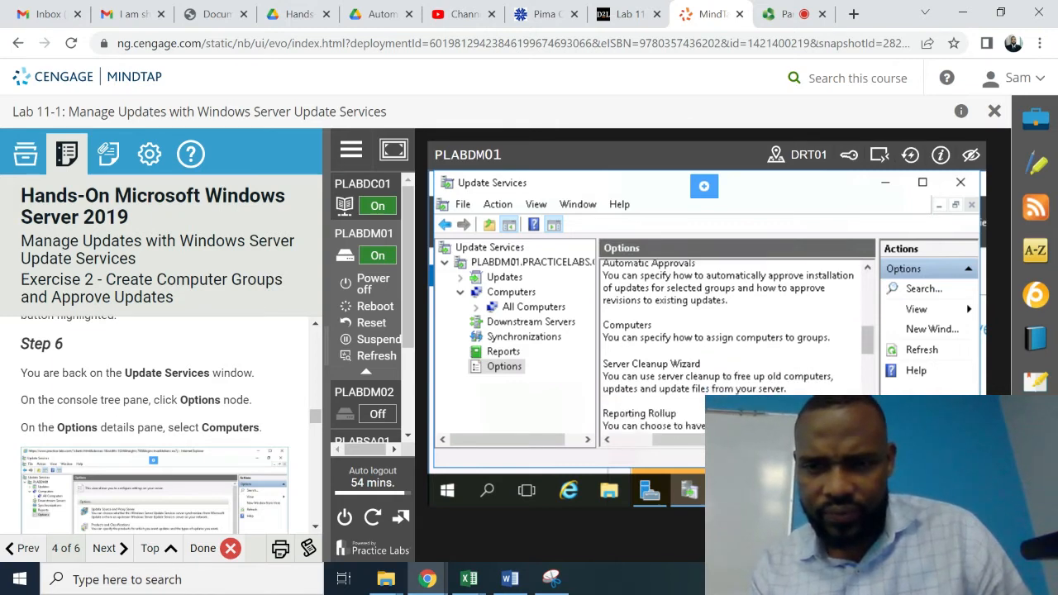
scroll(728, 348, "down", 5)
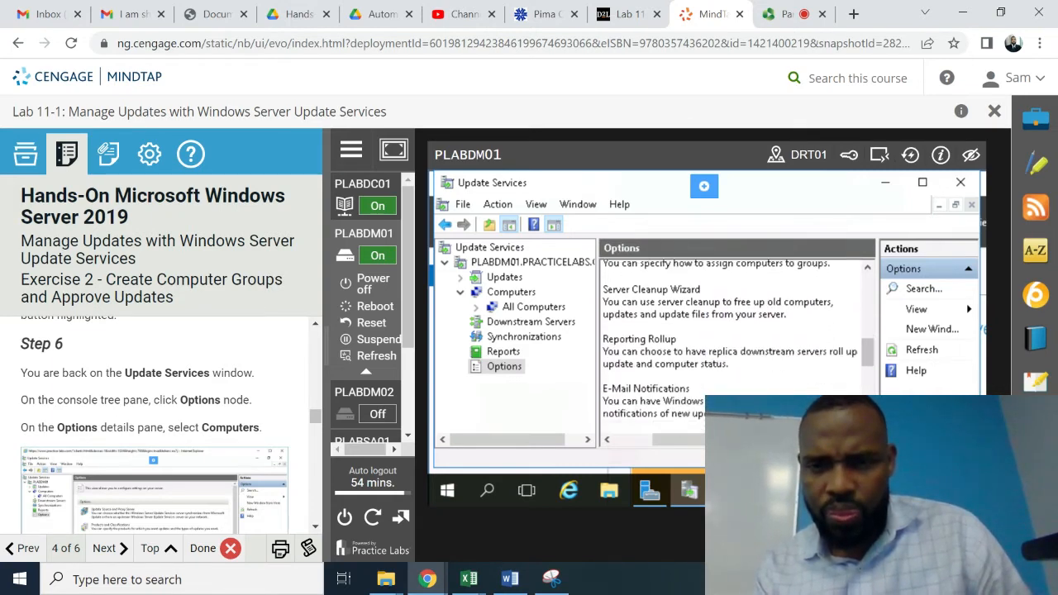
scroll(727, 347, "down", 6)
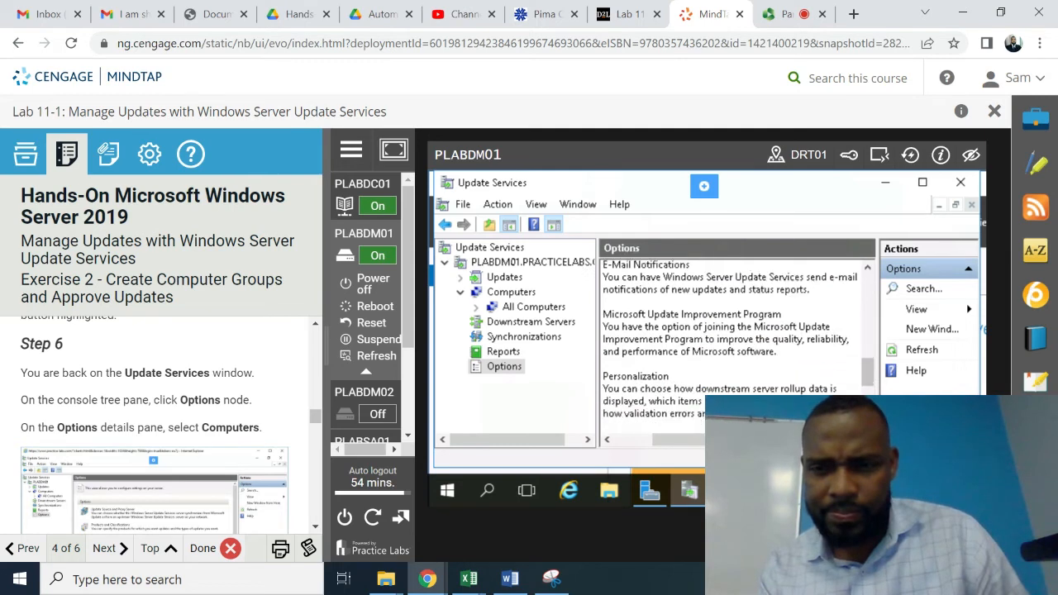
scroll(728, 348, "down", 5)
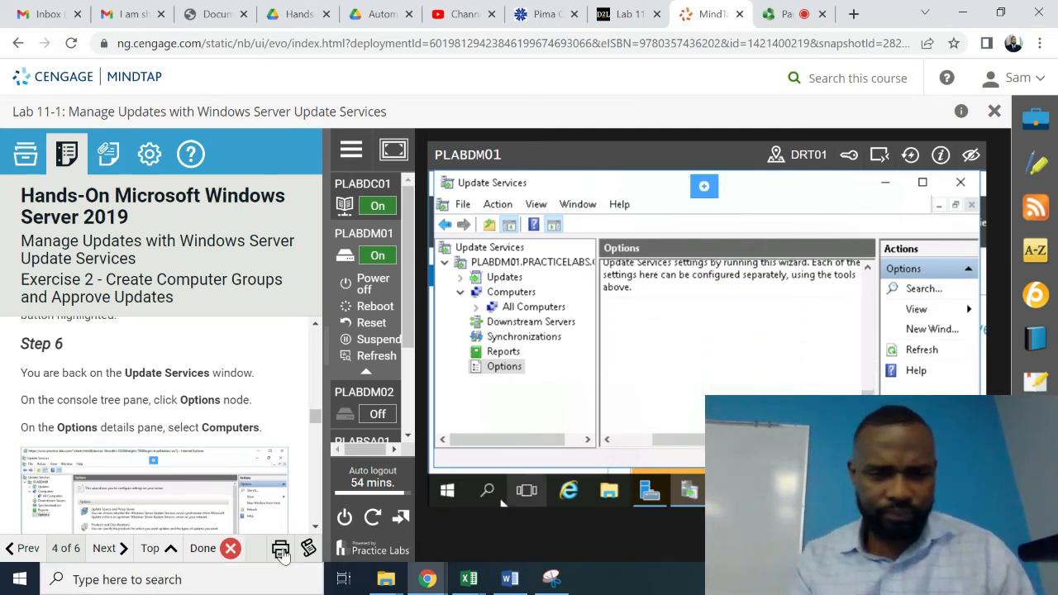
left_click(315, 529)
scroll(315, 533, "down", 3)
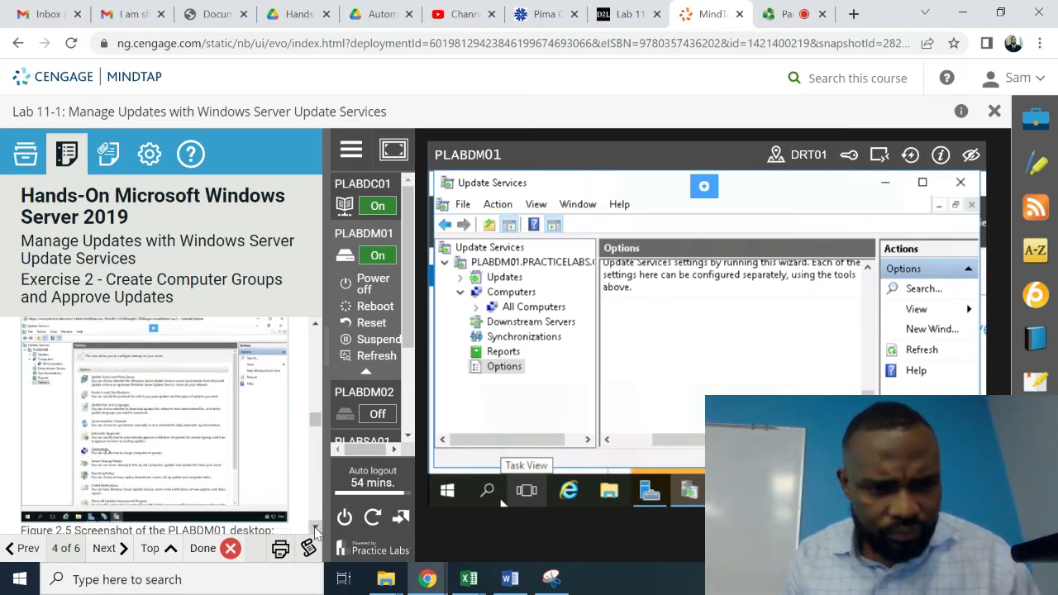
left_click(315, 530)
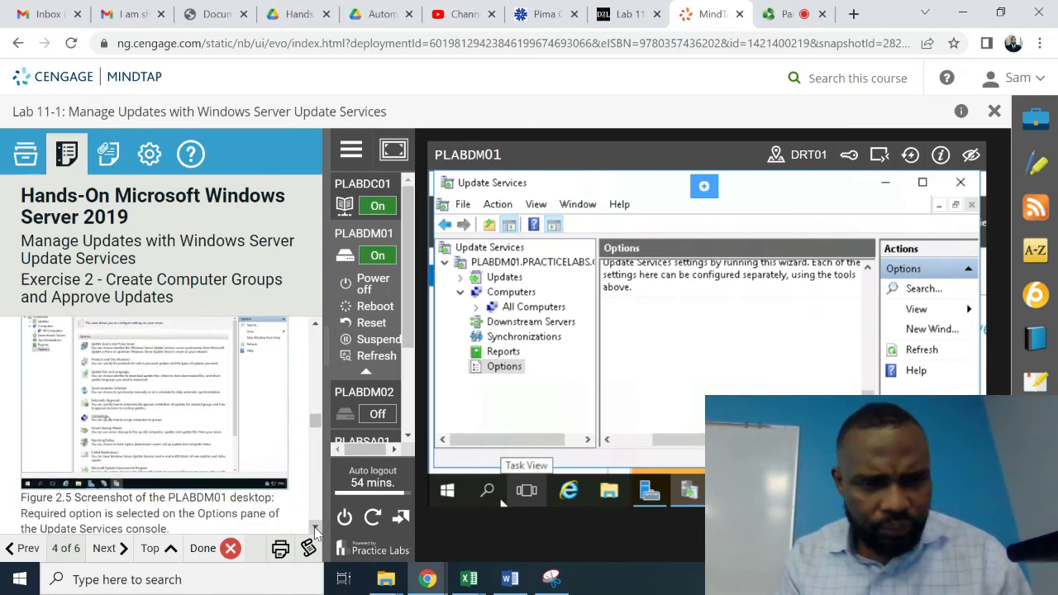
scroll(315, 533, "down", 5)
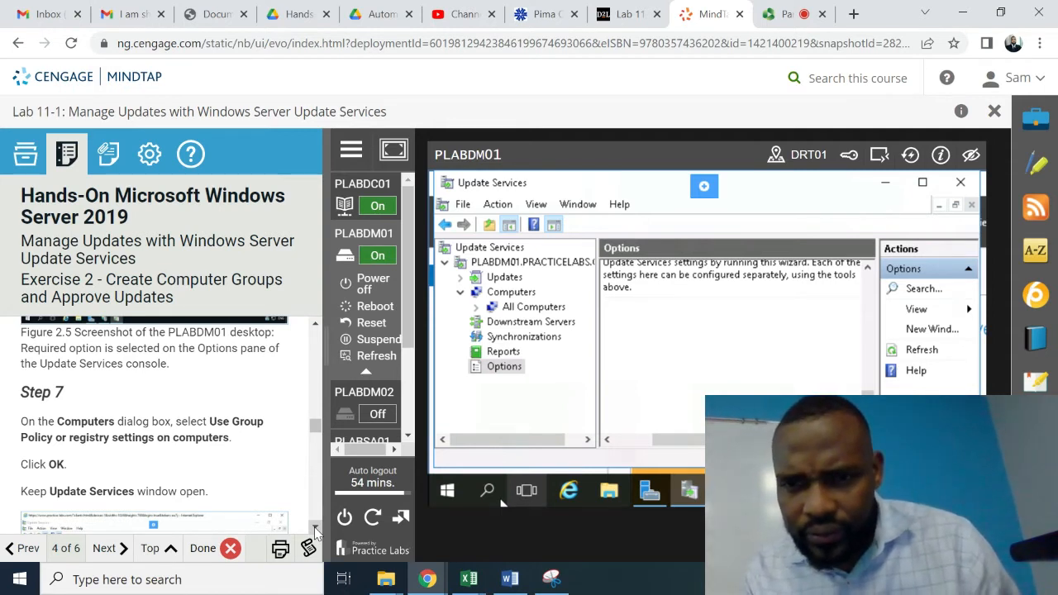
scroll(315, 533, "down", 2)
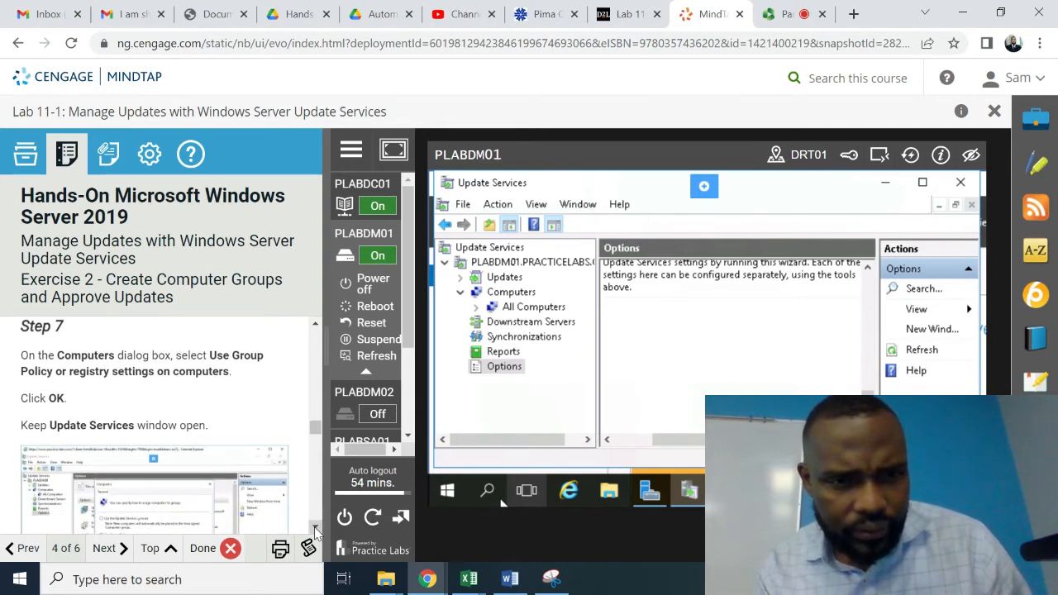
scroll(315, 533, "down", 3)
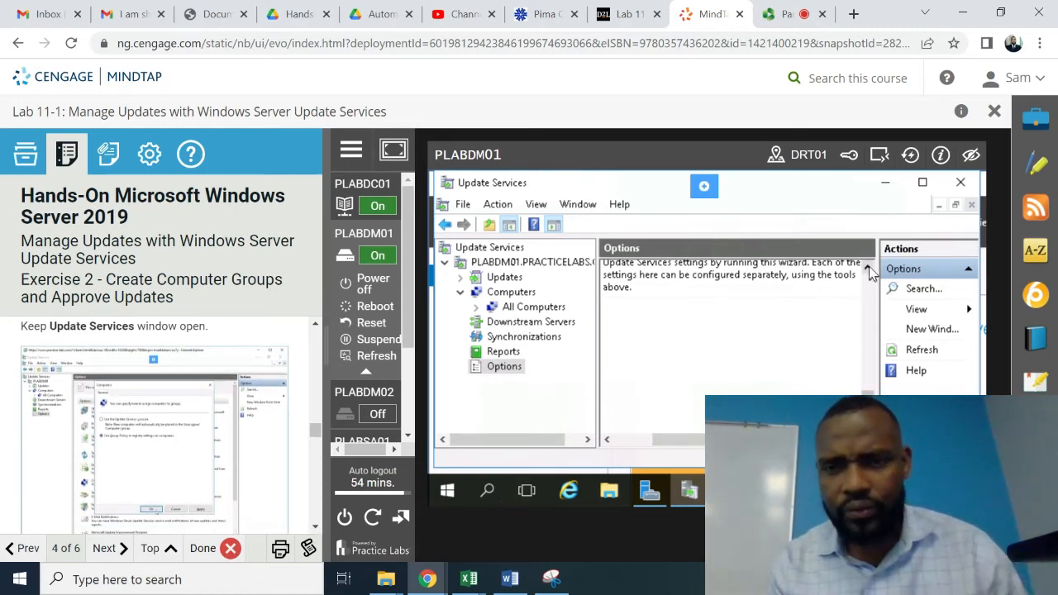
scroll(869, 266, "up", 2)
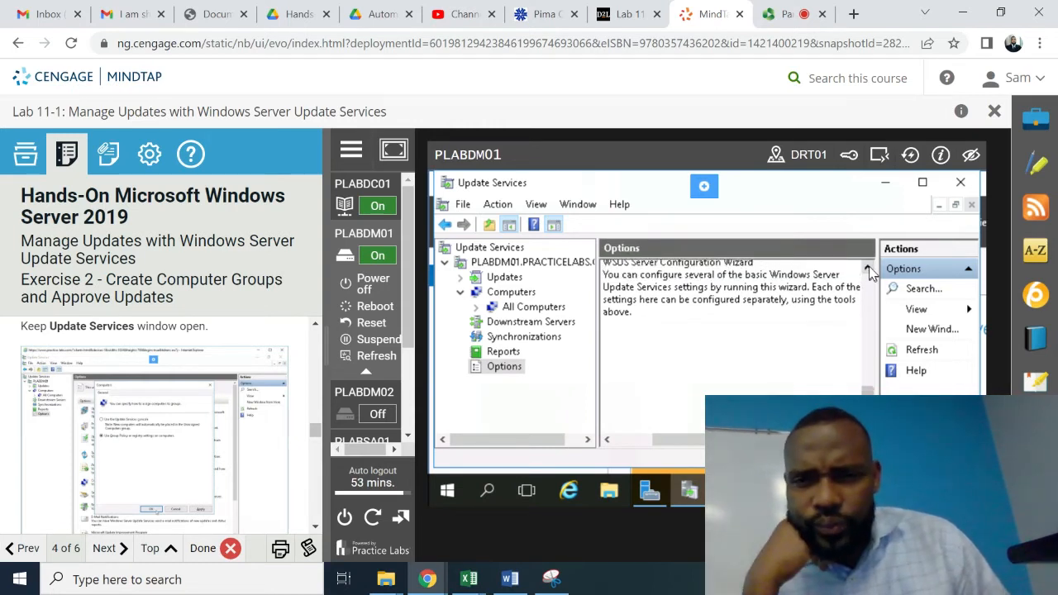
scroll(869, 266, "up", 3)
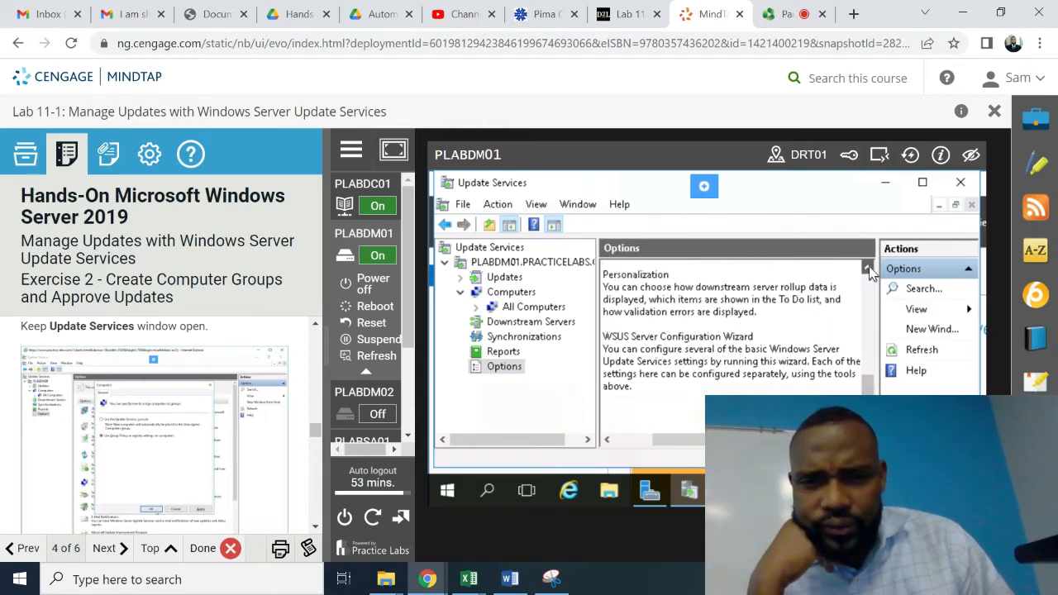
scroll(869, 267, "up", 4)
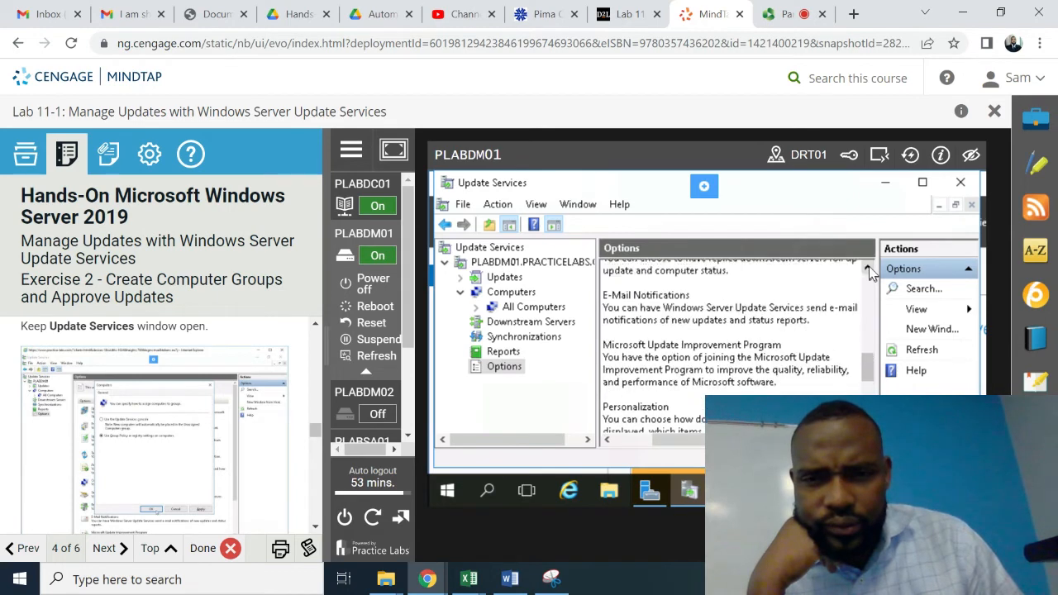
scroll(868, 266, "up", 4)
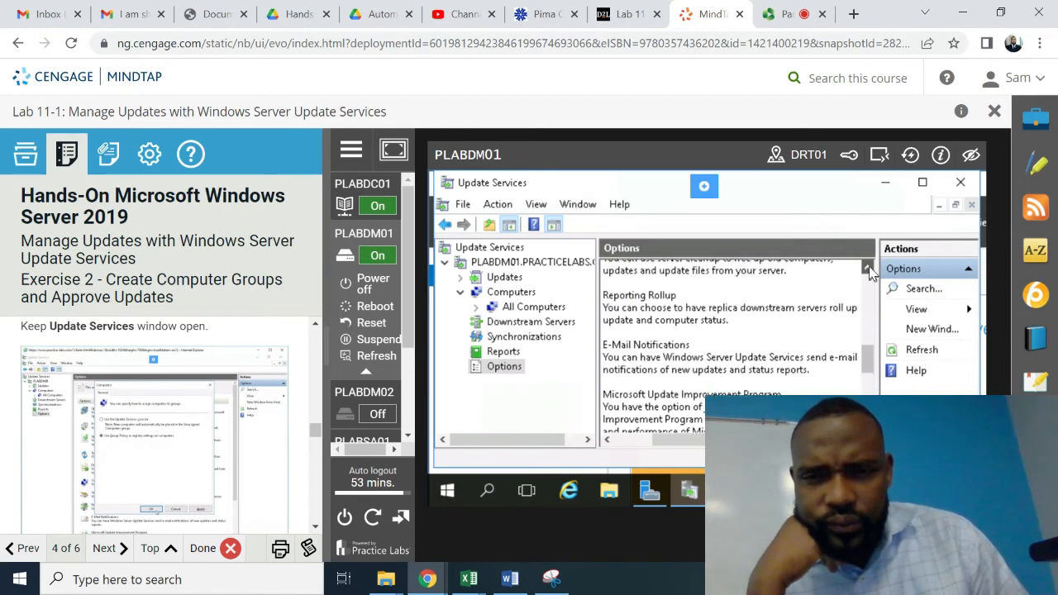
scroll(869, 266, "up", 2)
scroll(869, 266, "up", 4)
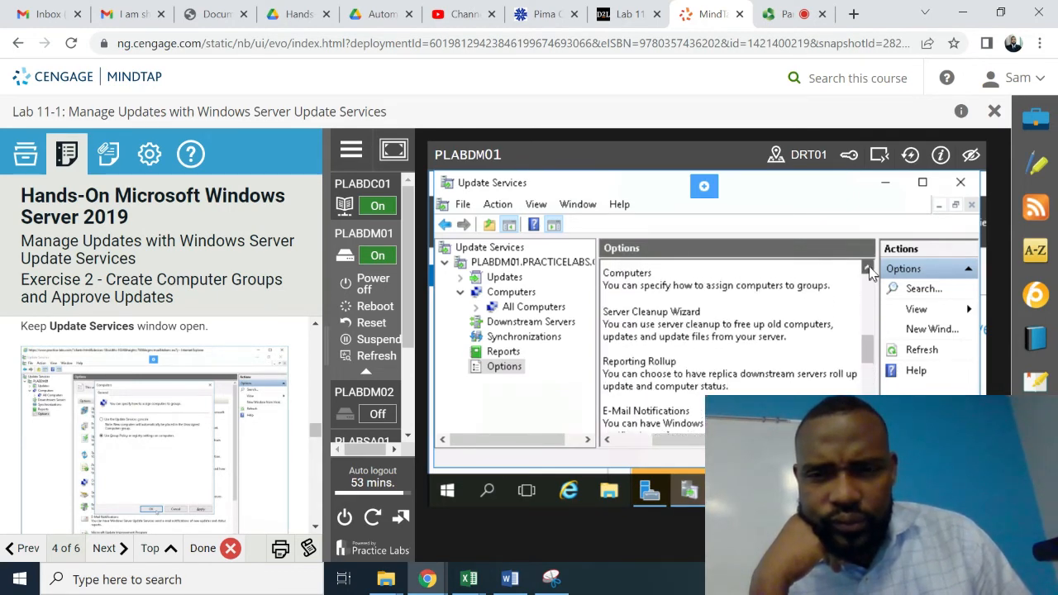
scroll(869, 266, "up", 1)
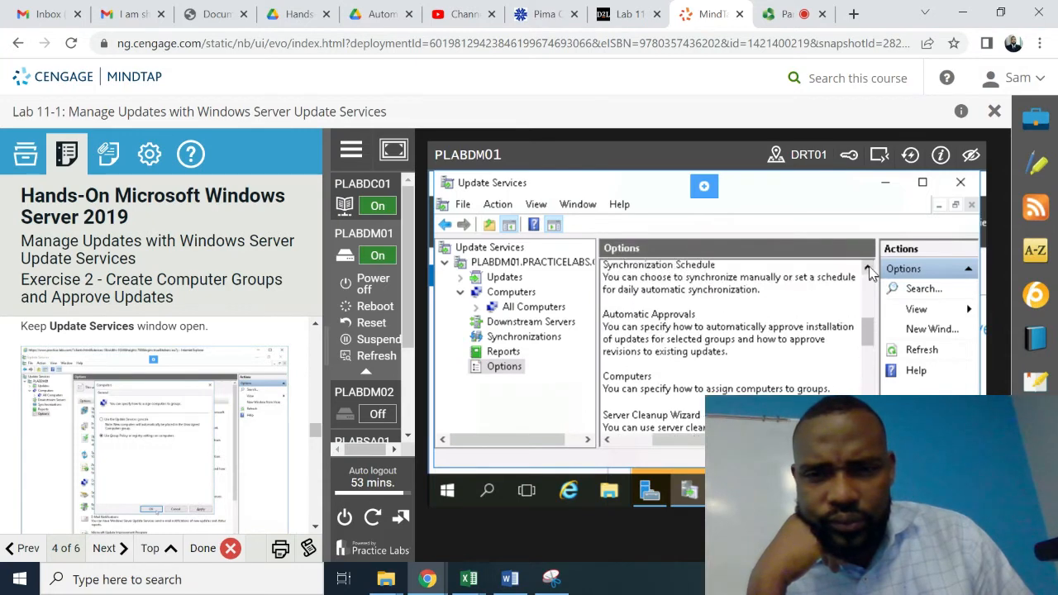
scroll(869, 266, "up", 3)
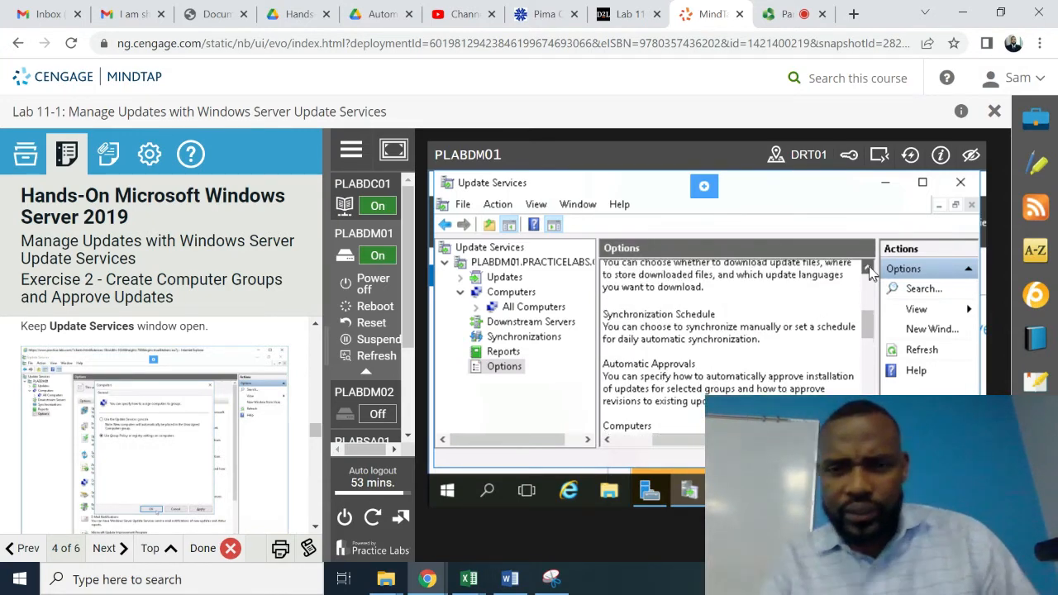
scroll(869, 266, "up", 3)
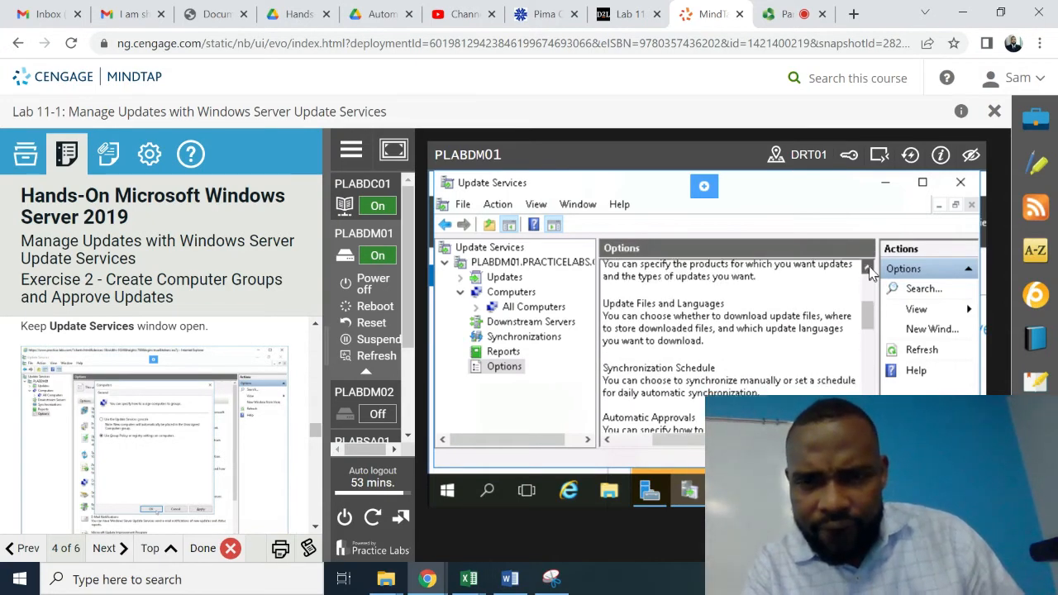
scroll(869, 266, "up", 3)
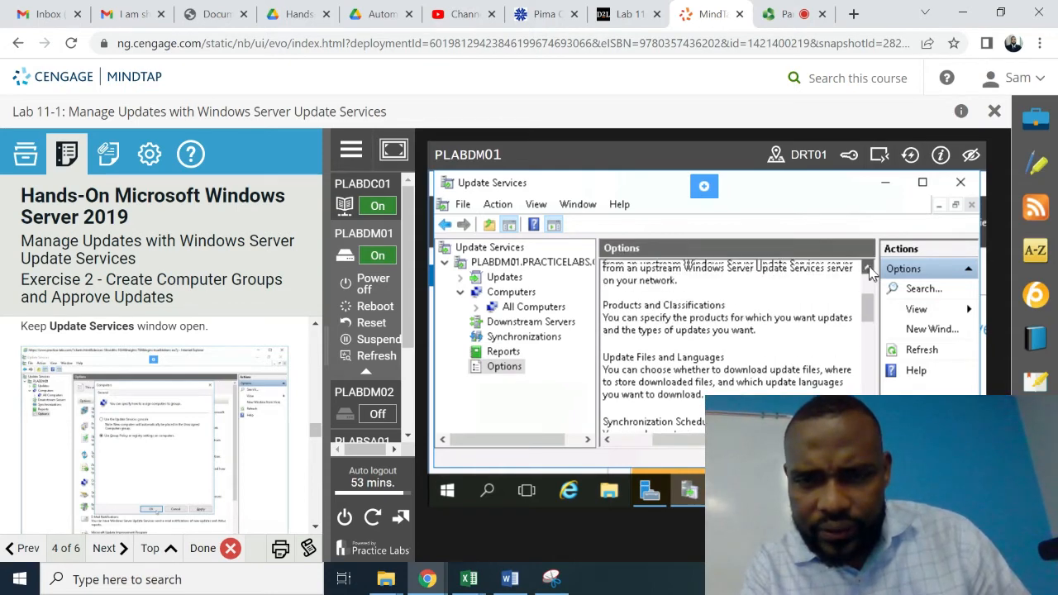
scroll(869, 266, "up", 4)
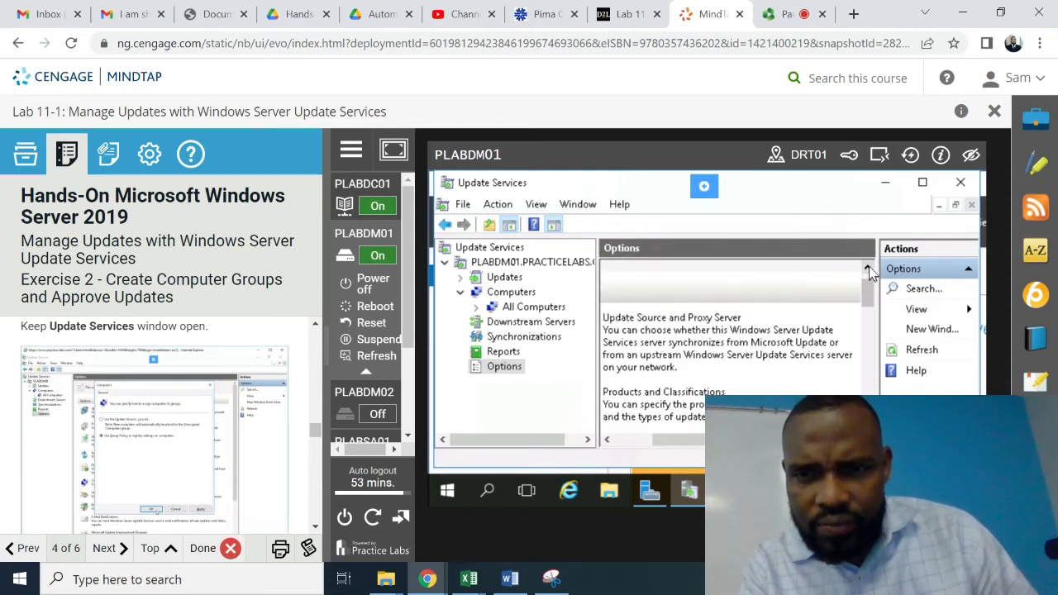
scroll(869, 267, "up", 2)
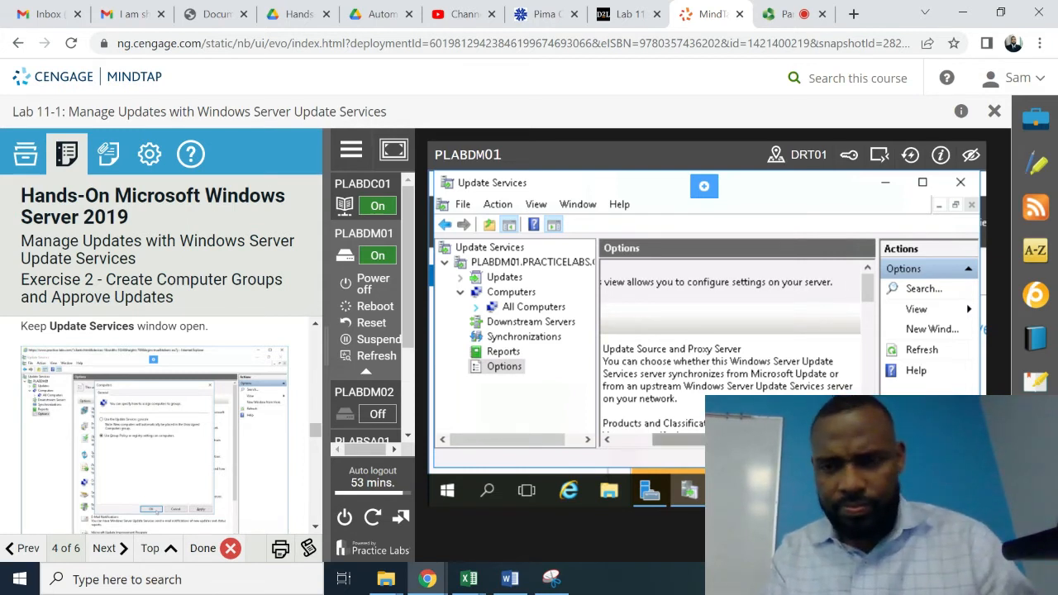
left_click(615, 442)
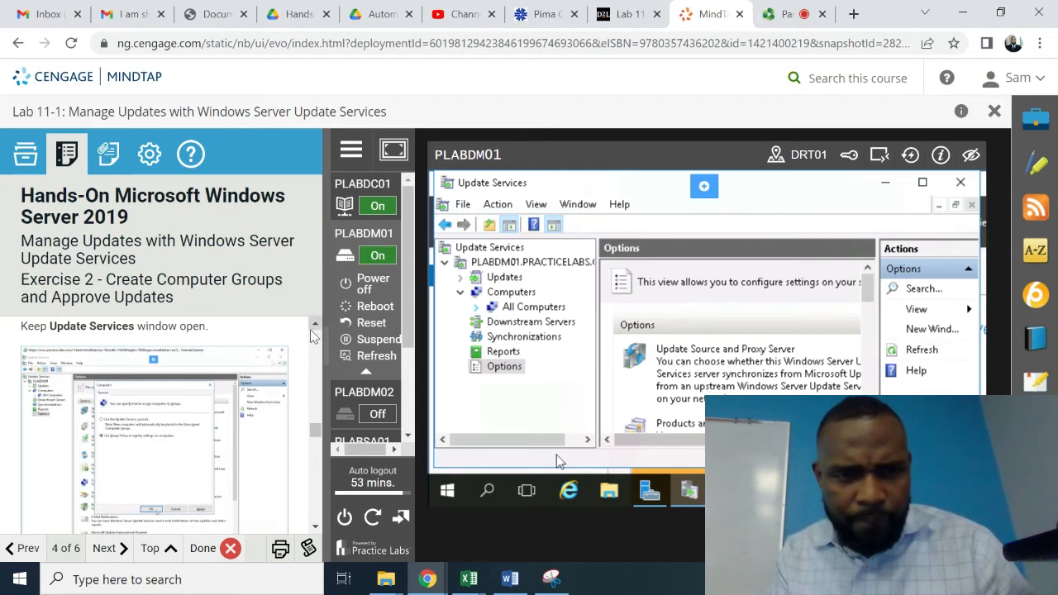
scroll(314, 331, "up", 2)
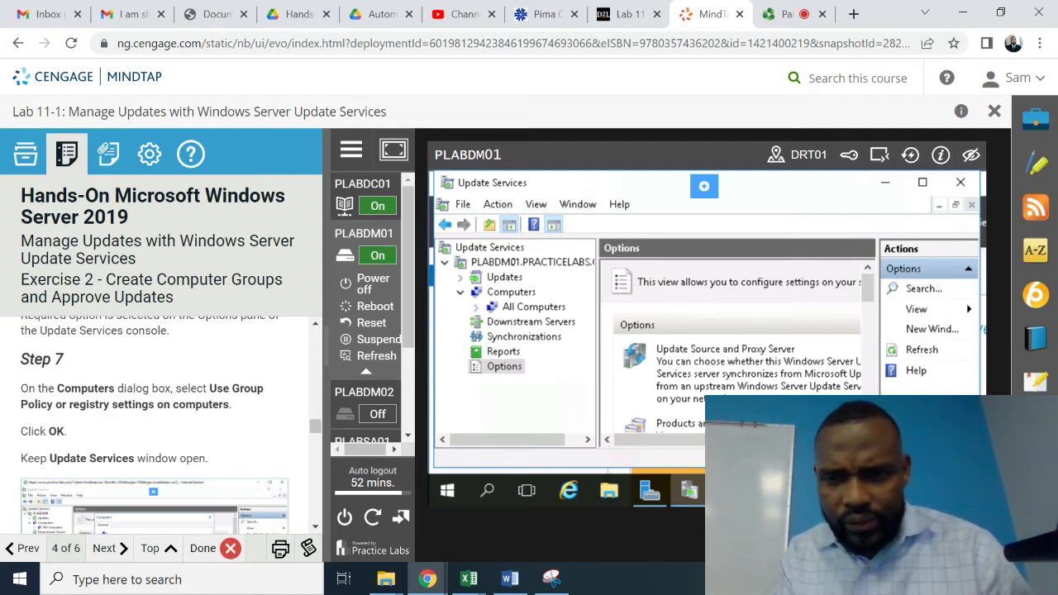
scroll(736, 347, "down", 2)
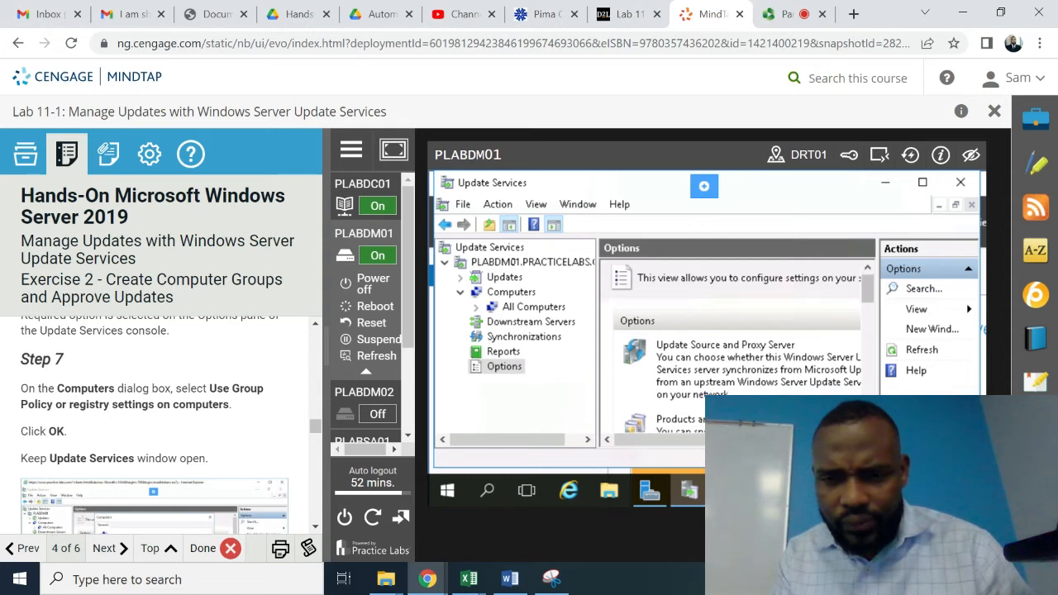
scroll(735, 331, "down", 2)
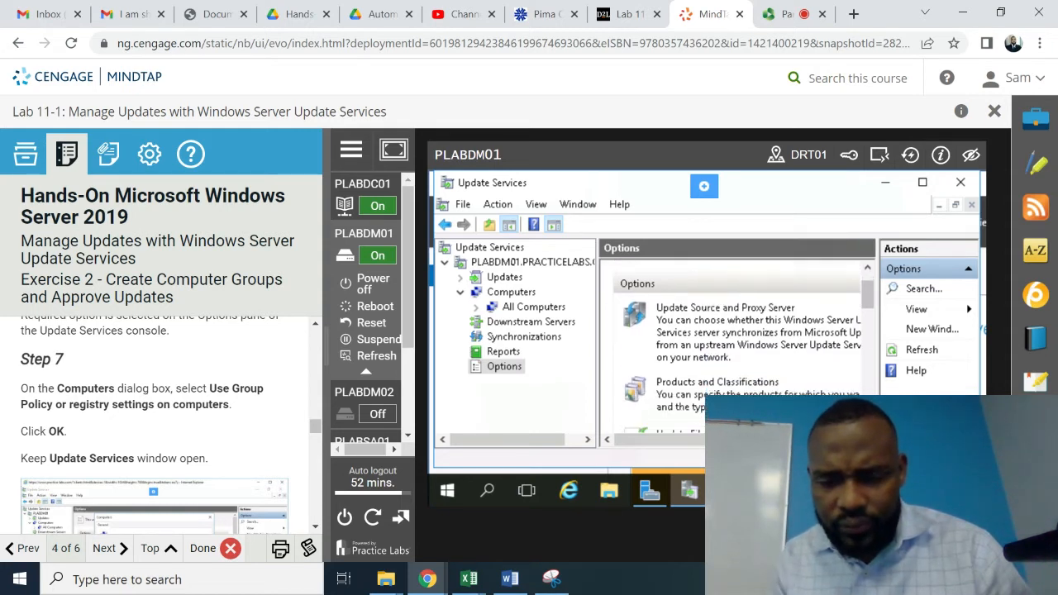
scroll(736, 347, "down", 3)
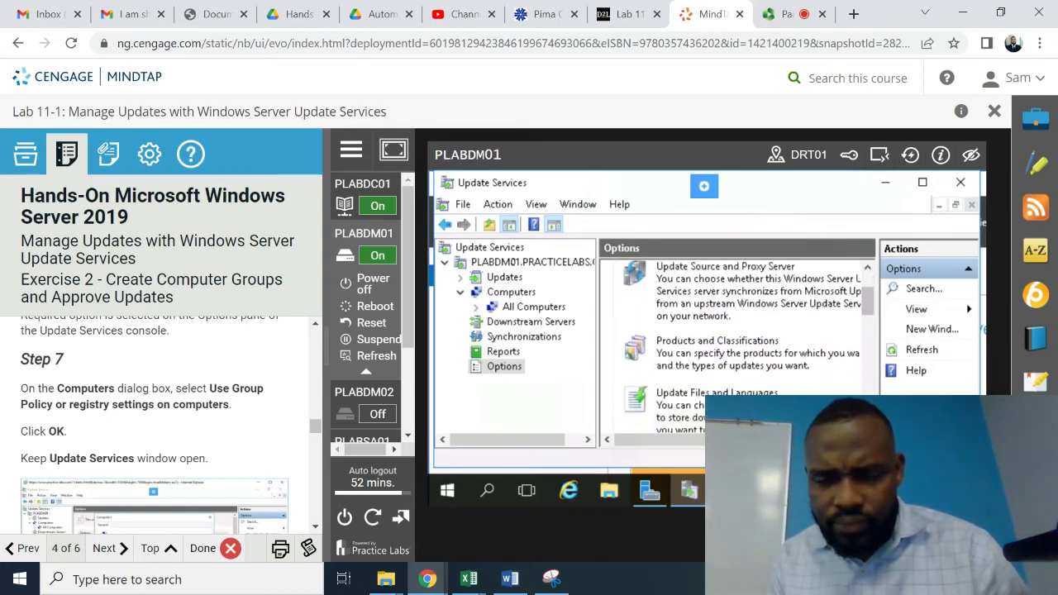
scroll(735, 347, "down", 3)
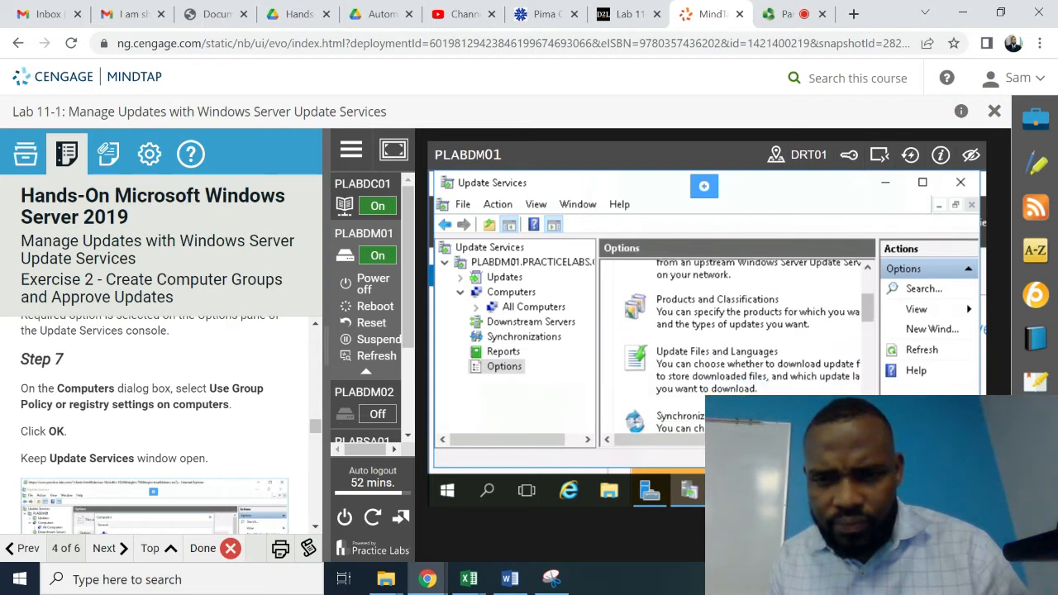
scroll(736, 339, "down", 3)
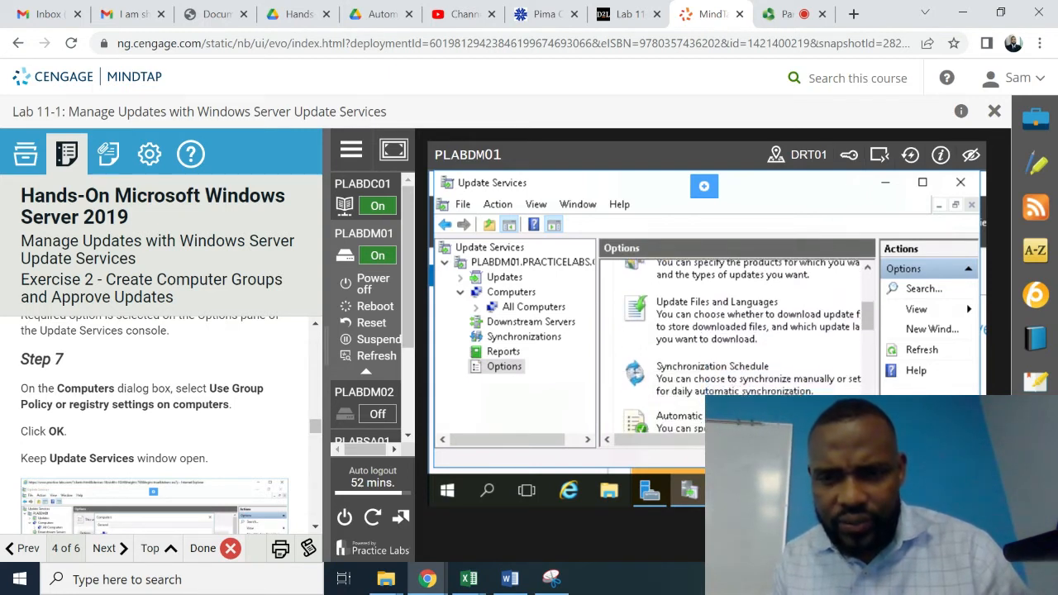
scroll(736, 347, "down", 3)
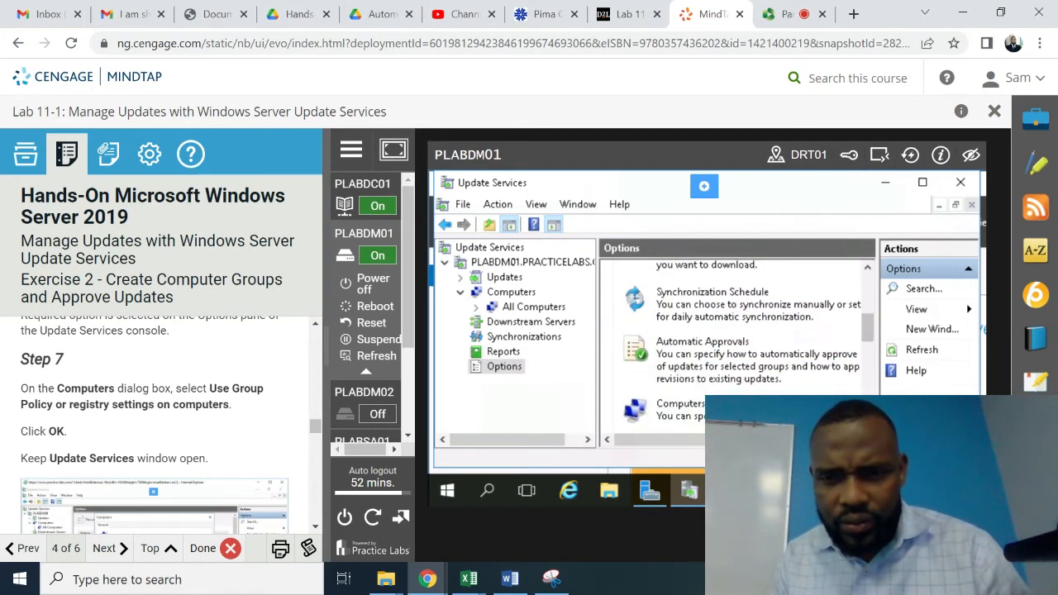
scroll(664, 343, "down", 1)
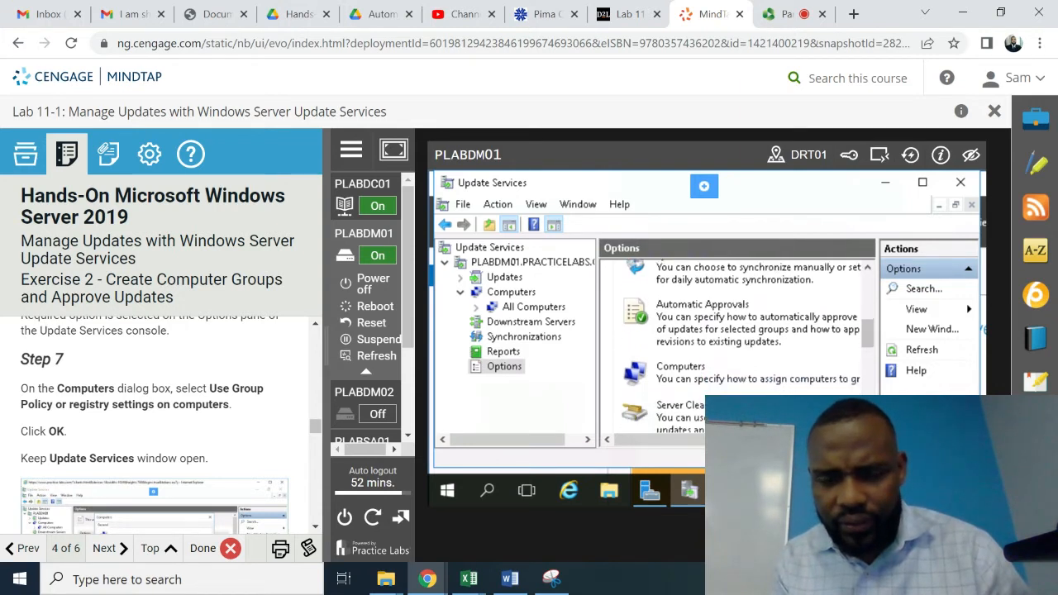
- Set computer assignment to 'Use Group Policy or registry settings on computers' and close the dialog
left_click(671, 360)
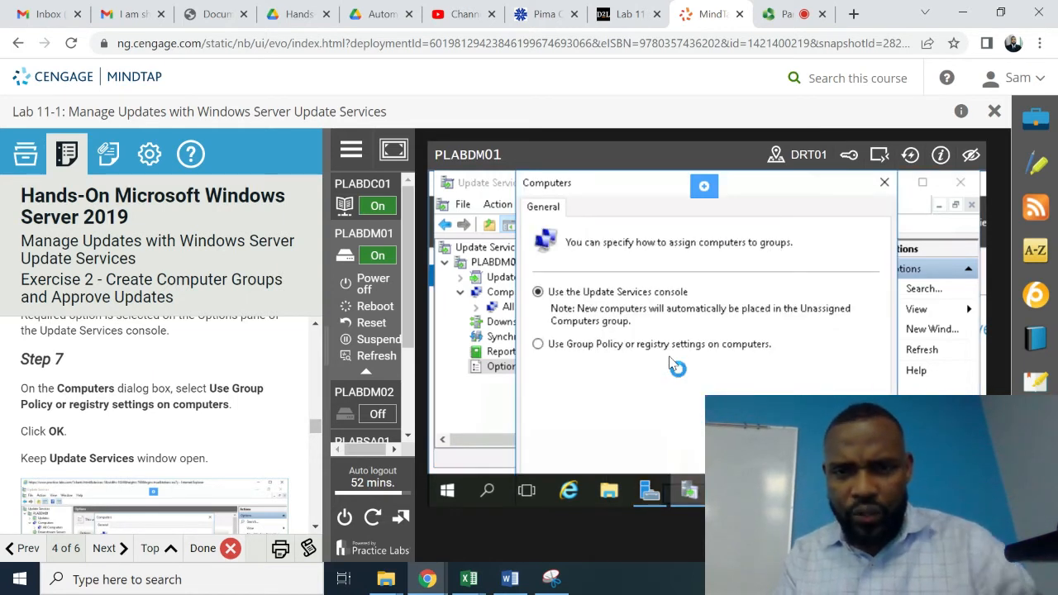
left_click(538, 344)
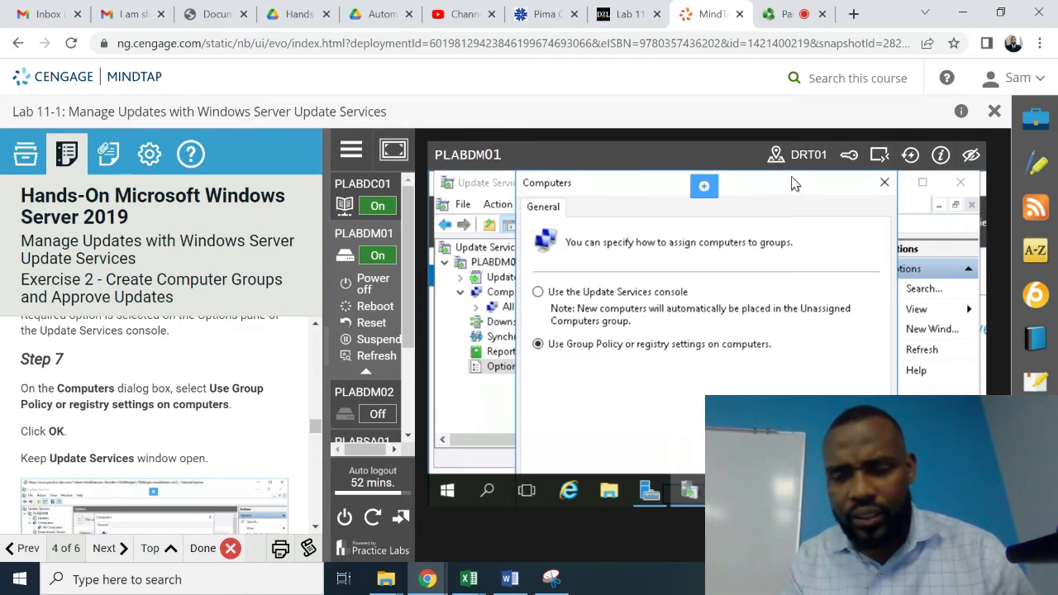
left_click_drag(793, 183, 810, 179)
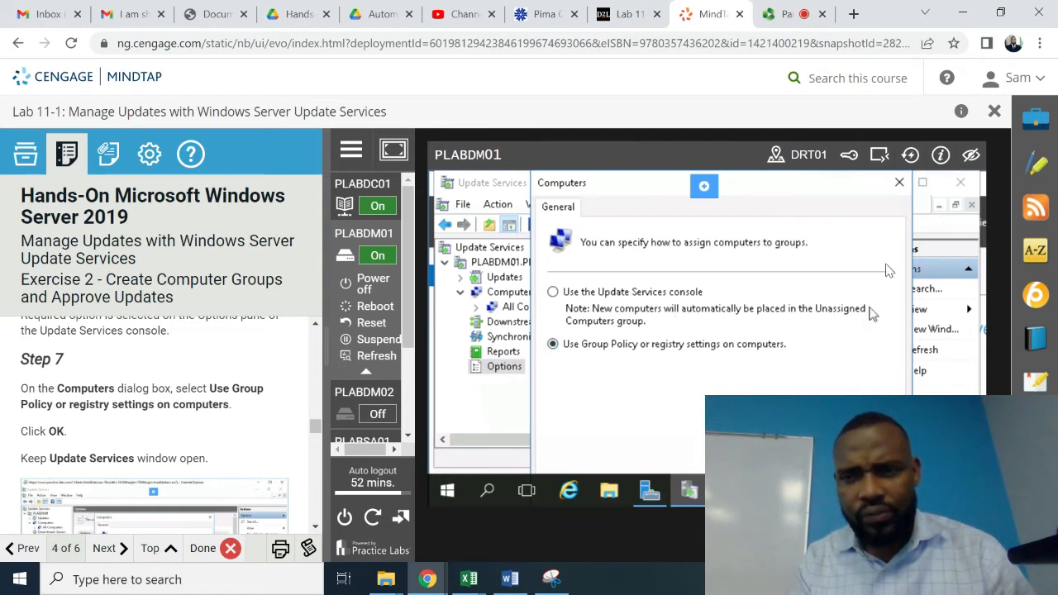
left_click(900, 184)
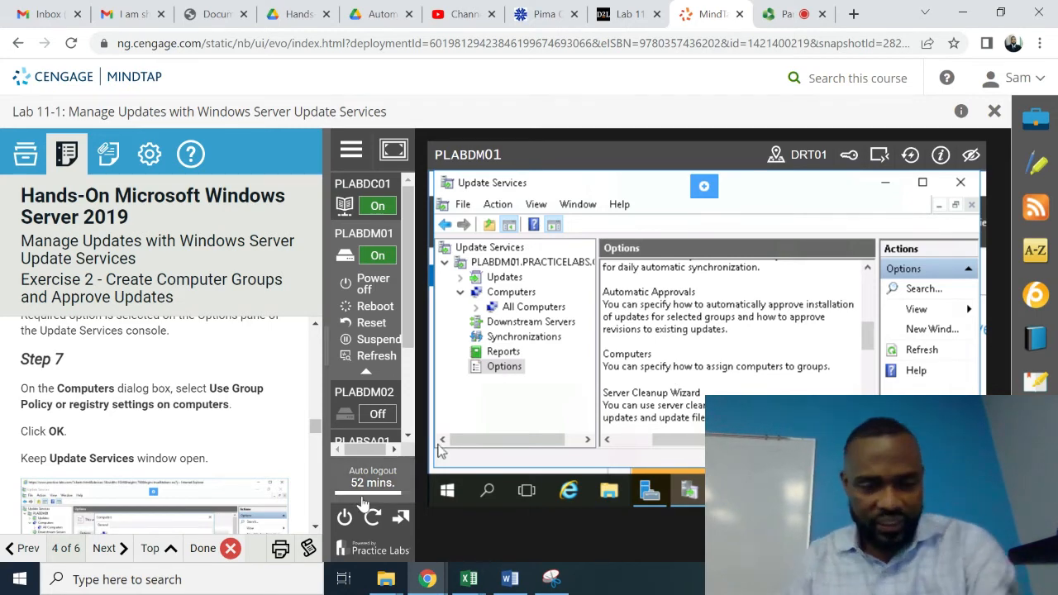
left_click(314, 526)
scroll(315, 526, "down", 5)
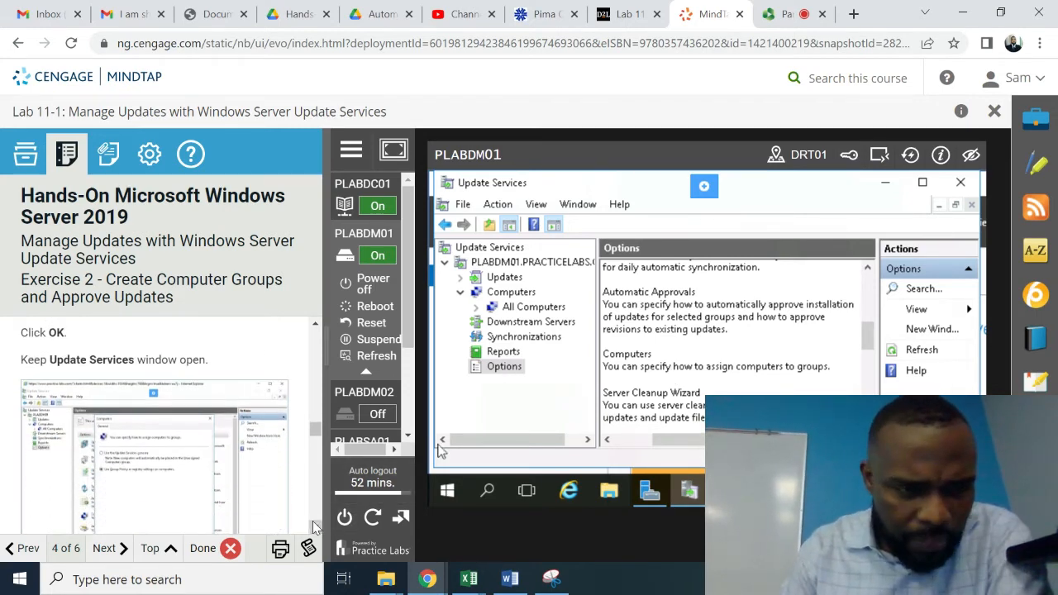
scroll(315, 527, "down", 5)
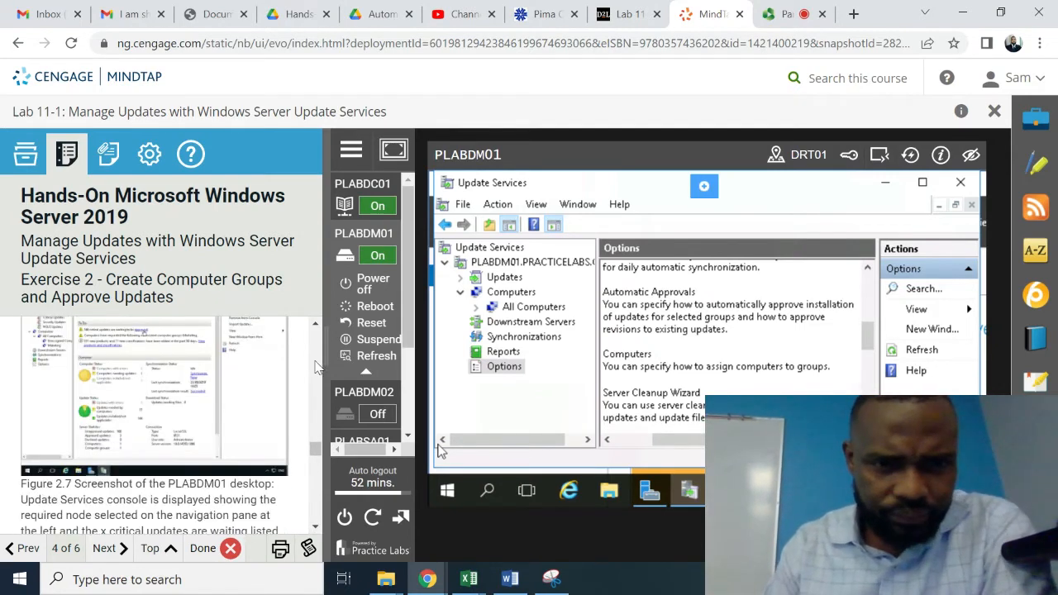
scroll(321, 331, "up", 4)
scroll(321, 331, "up", 4)
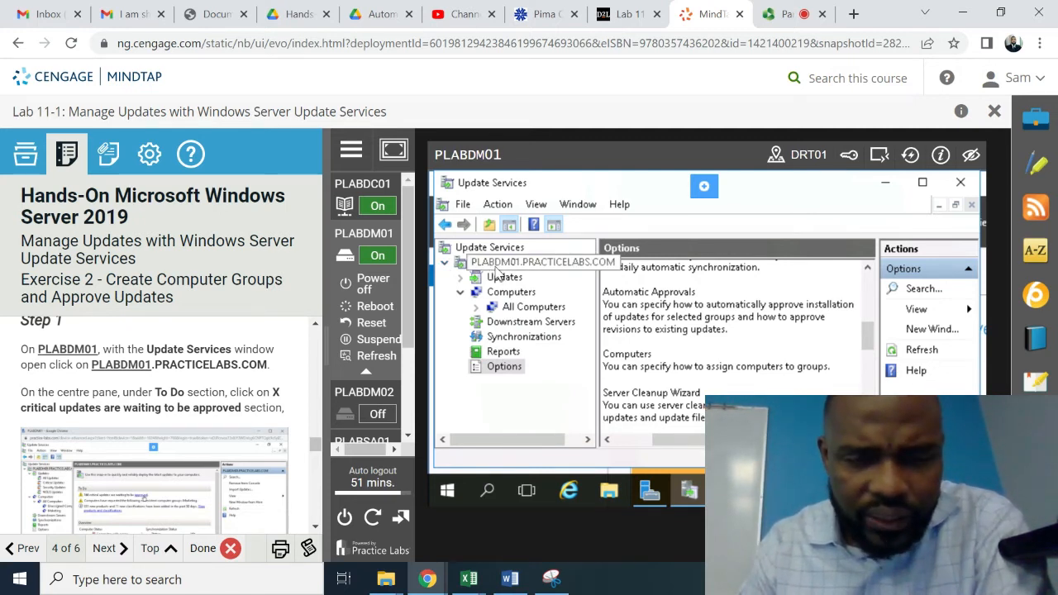
- Open the PLABDM01.PRACTICELABS.COM overview and view its To Do list of 168 critical updates awaiting approval
left_click(496, 270)
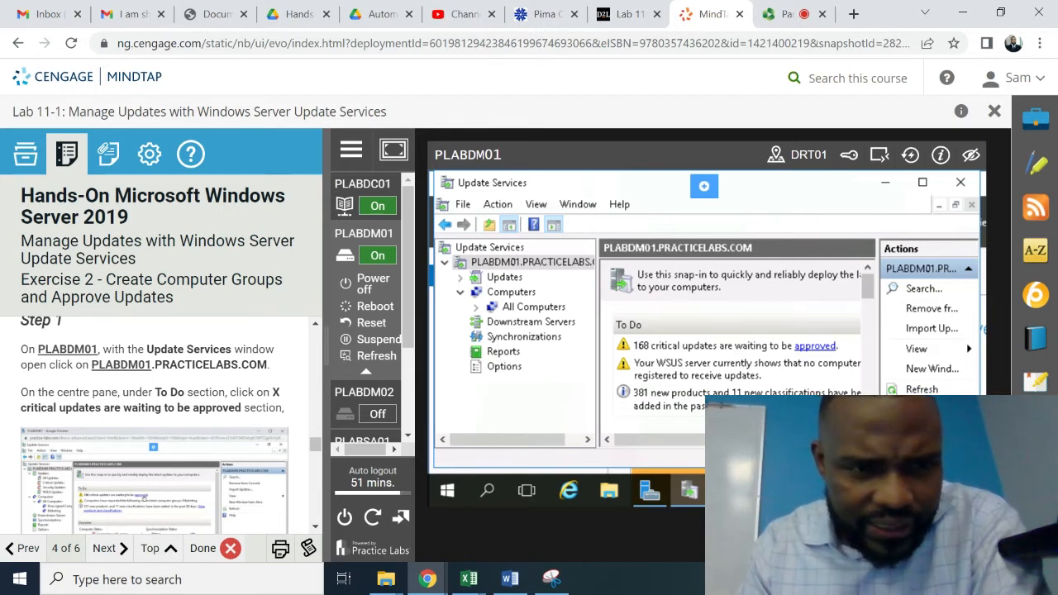
left_click(868, 426)
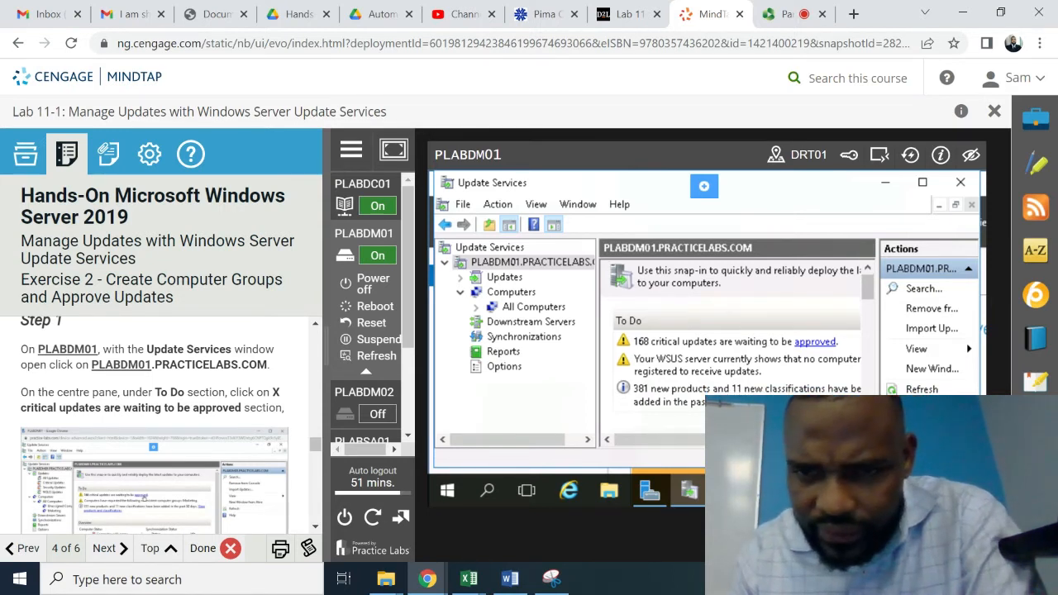
left_click(867, 427)
left_click(867, 427)
left_click(867, 427)
left_click(867, 426)
left_click(867, 426)
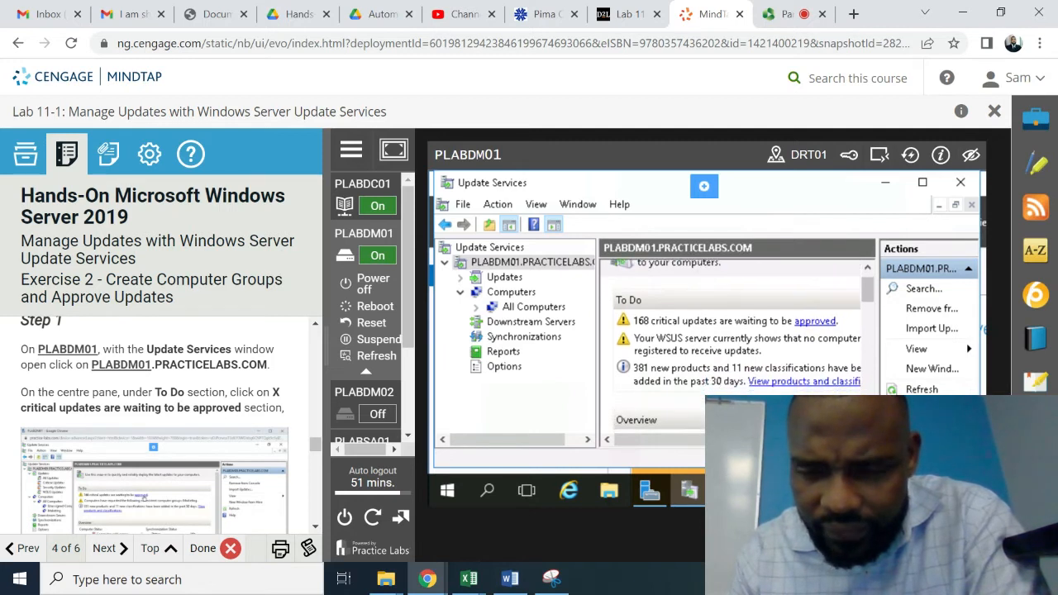
left_click(868, 426)
left_click(867, 426)
left_click(867, 427)
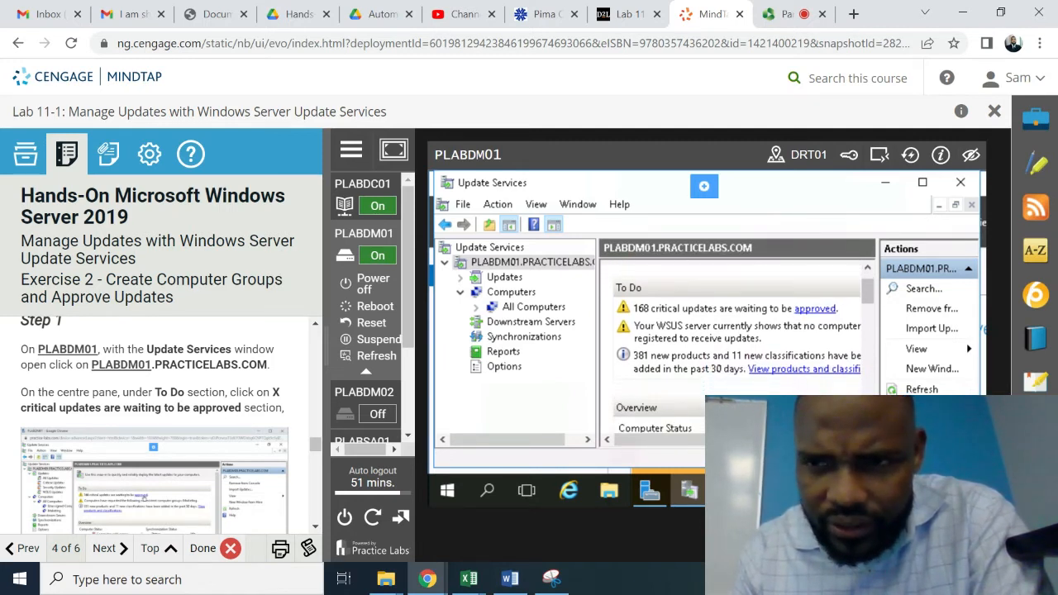
left_click(867, 426)
left_click(867, 426)
left_click(867, 427)
left_click(867, 426)
left_click(867, 427)
left_click(868, 427)
left_click(867, 427)
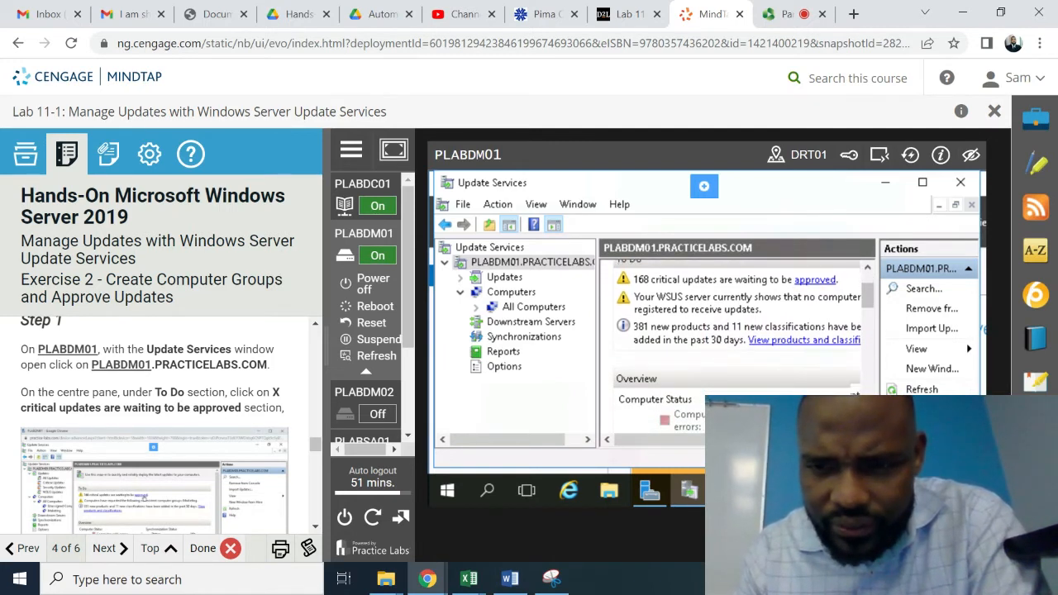
left_click(867, 427)
left_click(867, 427)
left_click(867, 426)
left_click(868, 427)
left_click(867, 427)
left_click(867, 427)
left_click(867, 427)
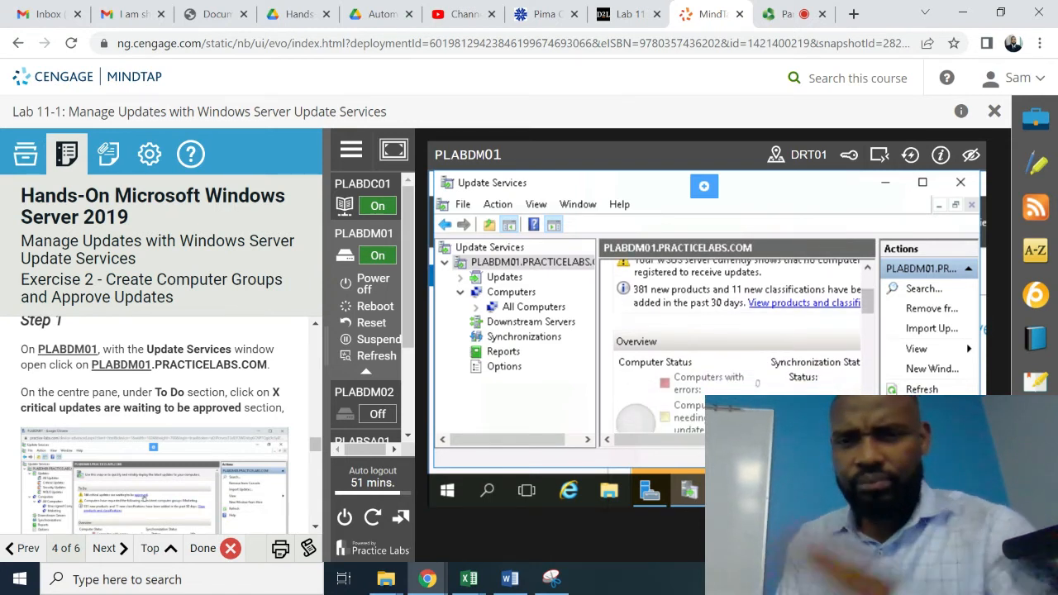
left_click(867, 426)
left_click(867, 427)
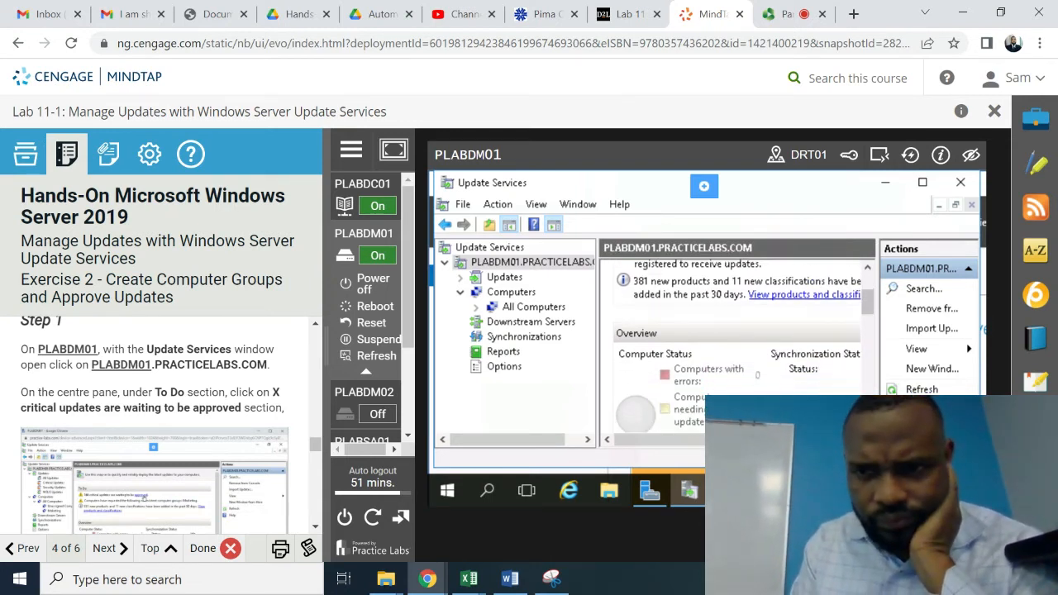
left_click(868, 427)
left_click(867, 427)
left_click(868, 427)
left_click(867, 426)
left_click(867, 426)
left_click(867, 426)
scroll(737, 354, "down", 3)
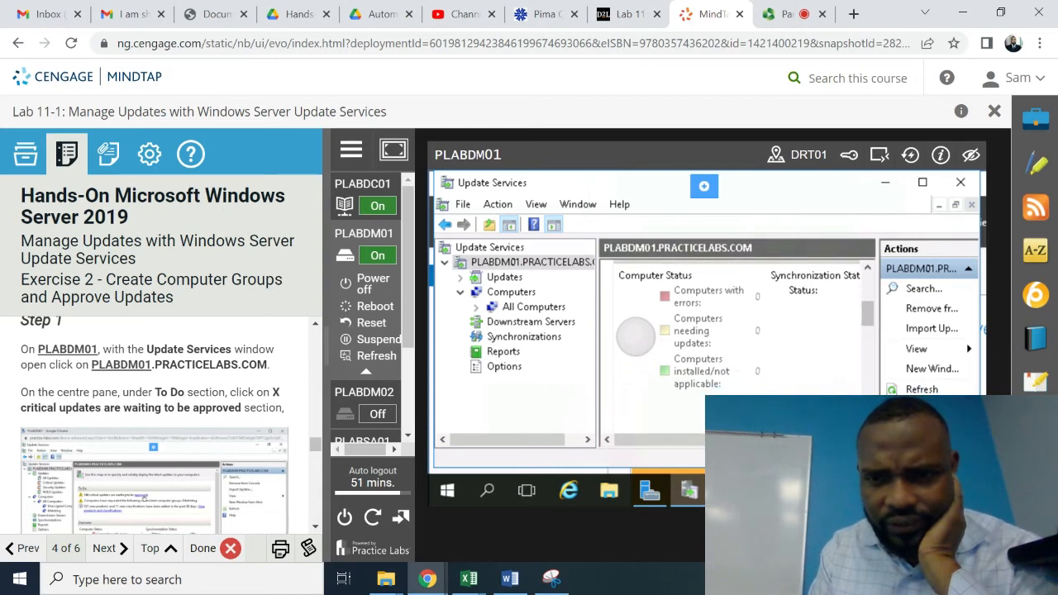
scroll(738, 330, "down", 5)
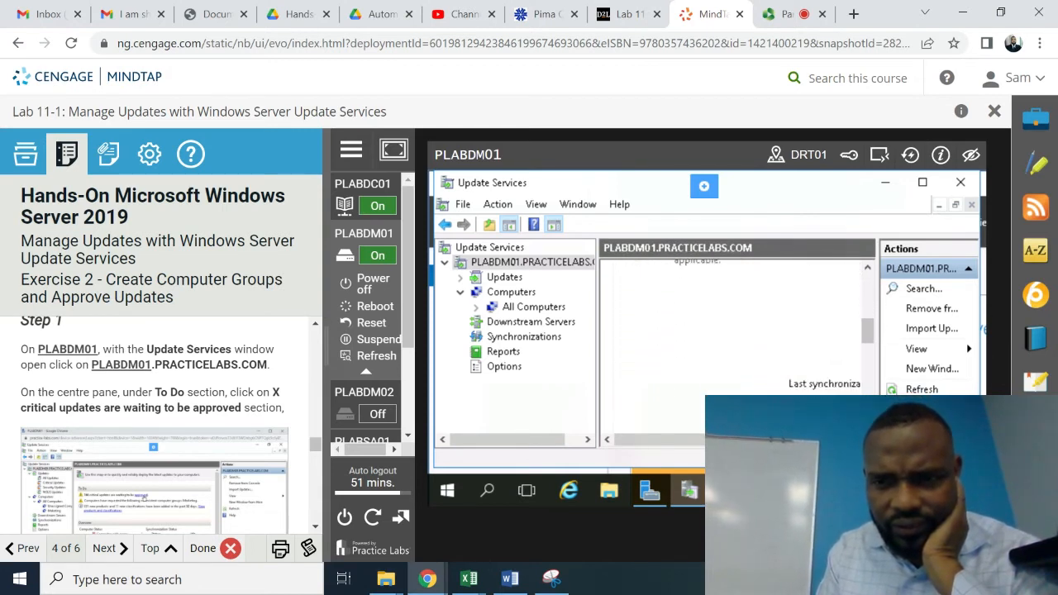
scroll(737, 331, "down", 3)
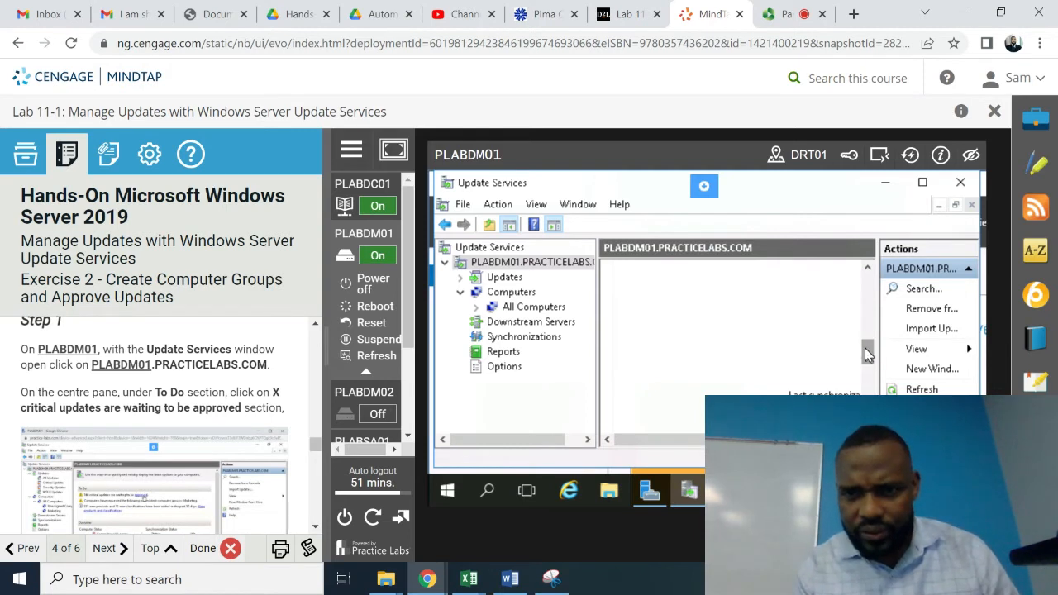
left_click_drag(867, 356, 867, 387)
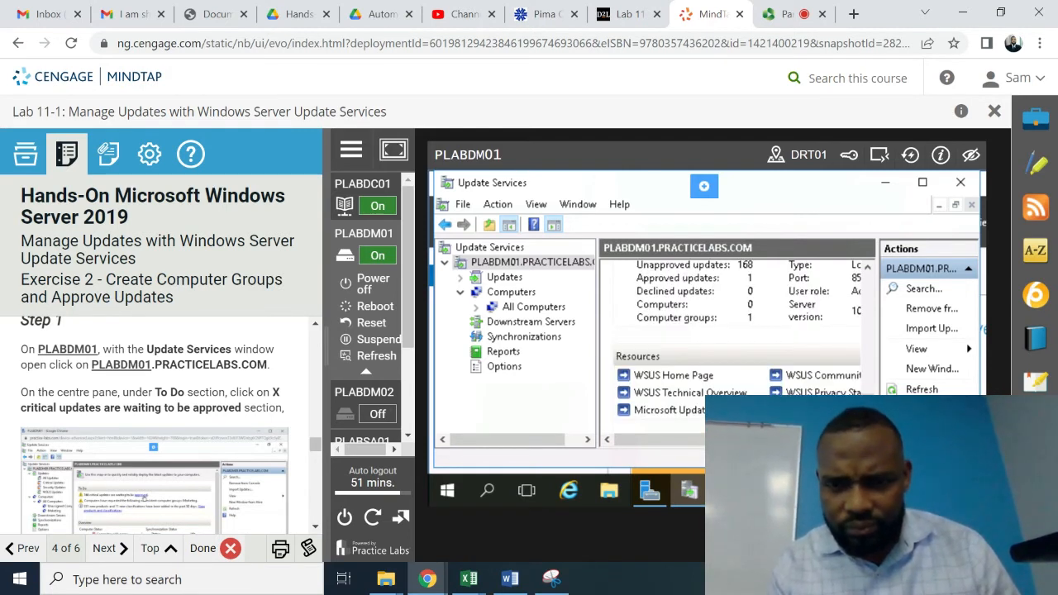
left_click(869, 268)
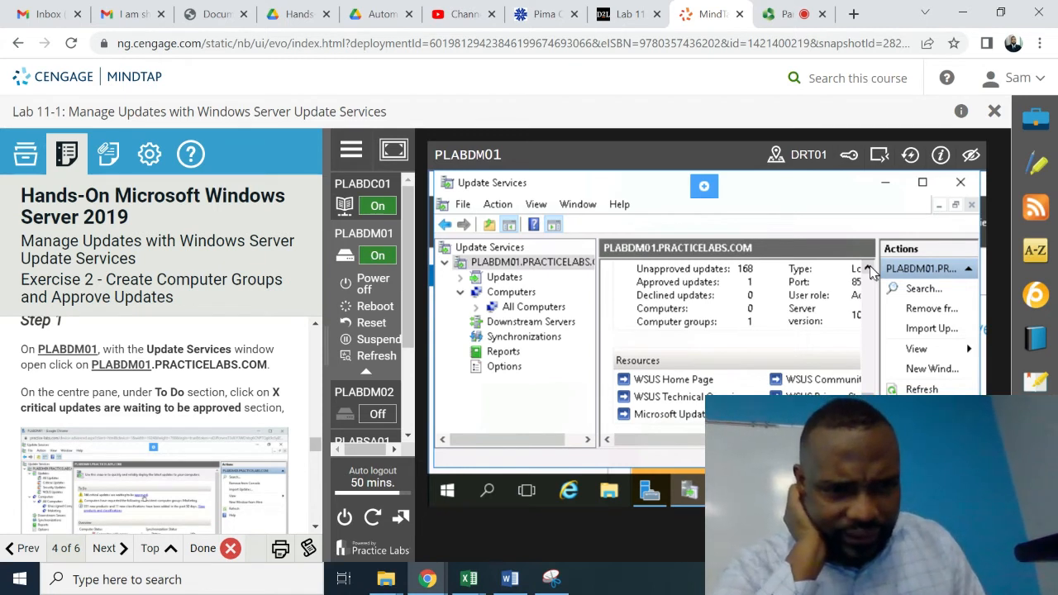
left_click(868, 268)
left_click(868, 269)
left_click(869, 269)
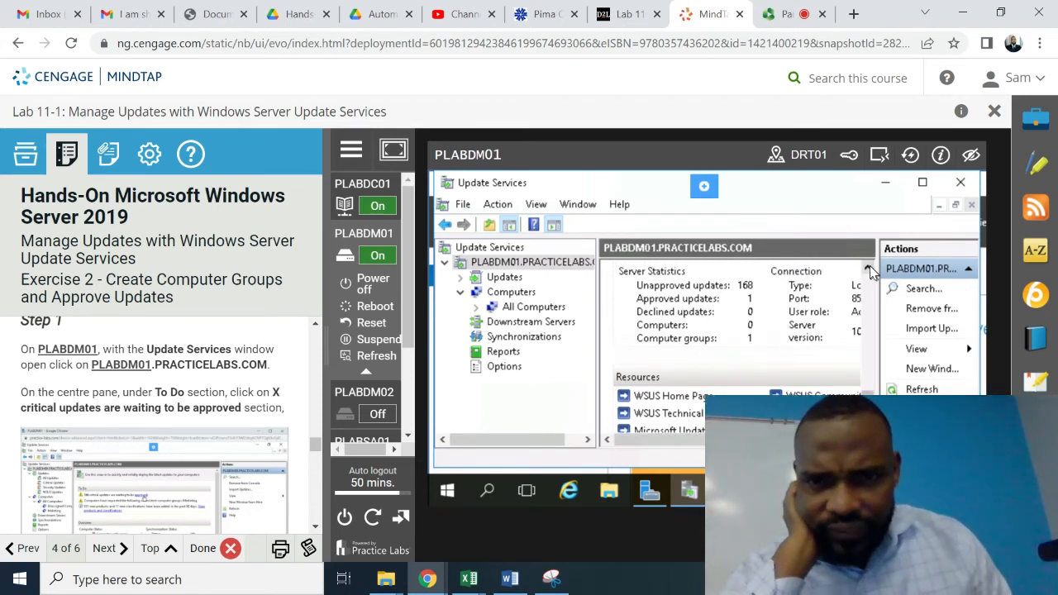
left_click(869, 269)
left_click(869, 269)
left_click(869, 269)
left_click(869, 269)
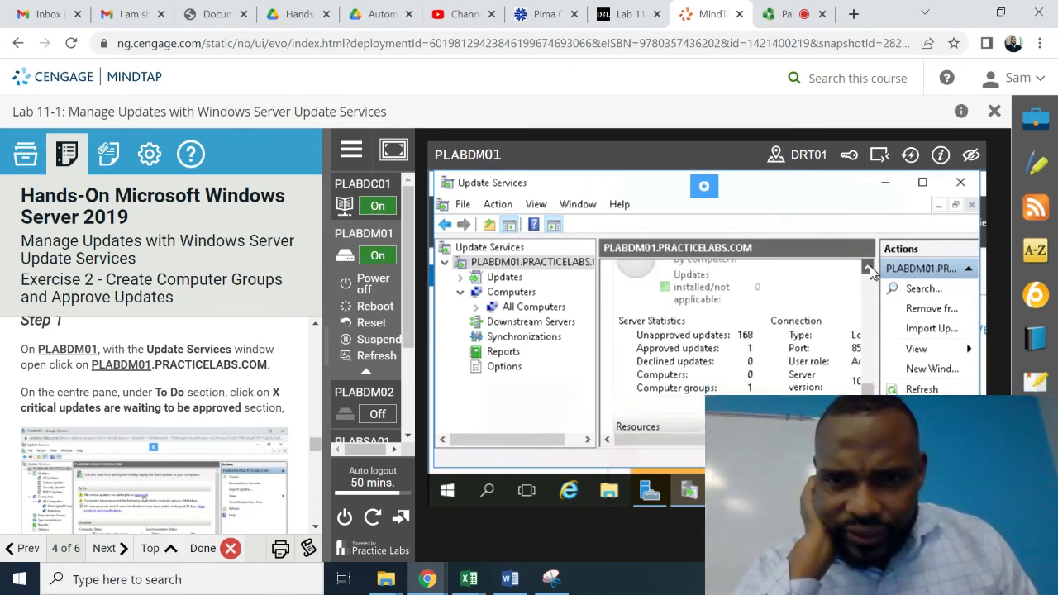
left_click(869, 269)
left_click(869, 268)
left_click(869, 269)
left_click(868, 269)
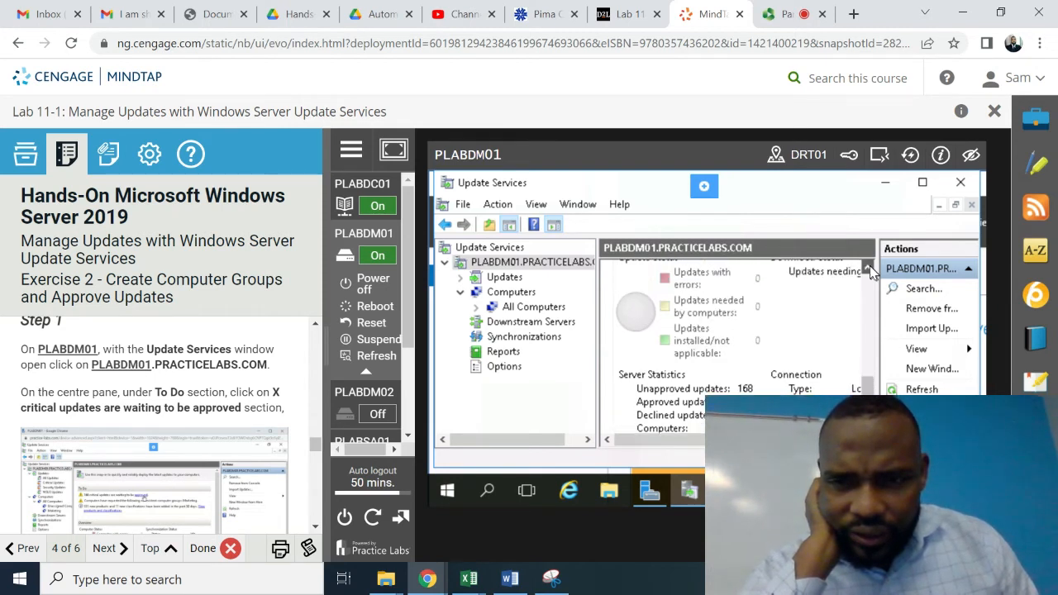
left_click(869, 269)
left_click(868, 269)
left_click(869, 268)
left_click(869, 268)
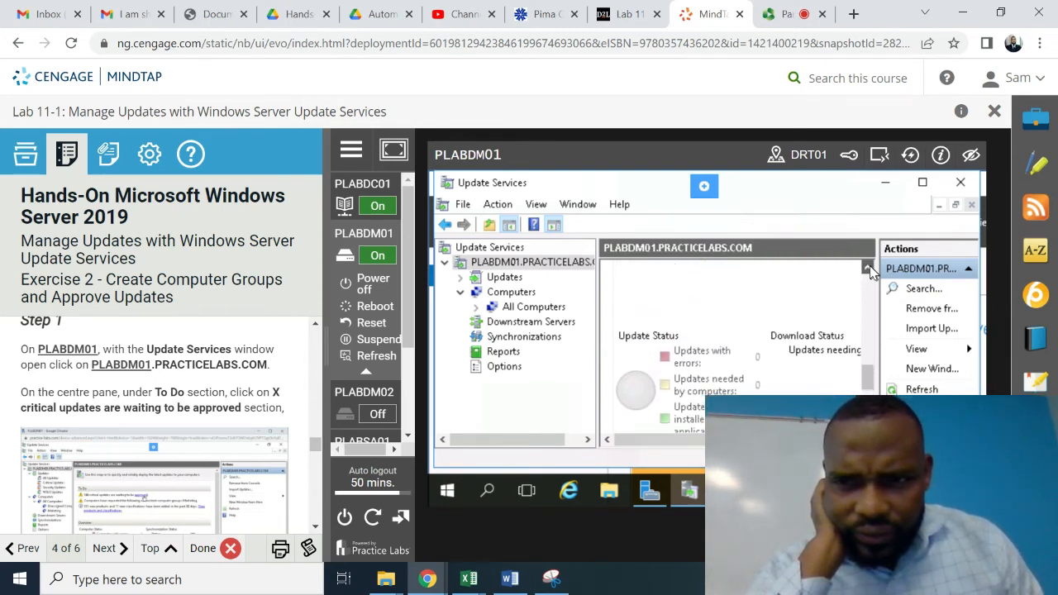
left_click(869, 269)
left_click(869, 268)
left_click(868, 269)
left_click(868, 269)
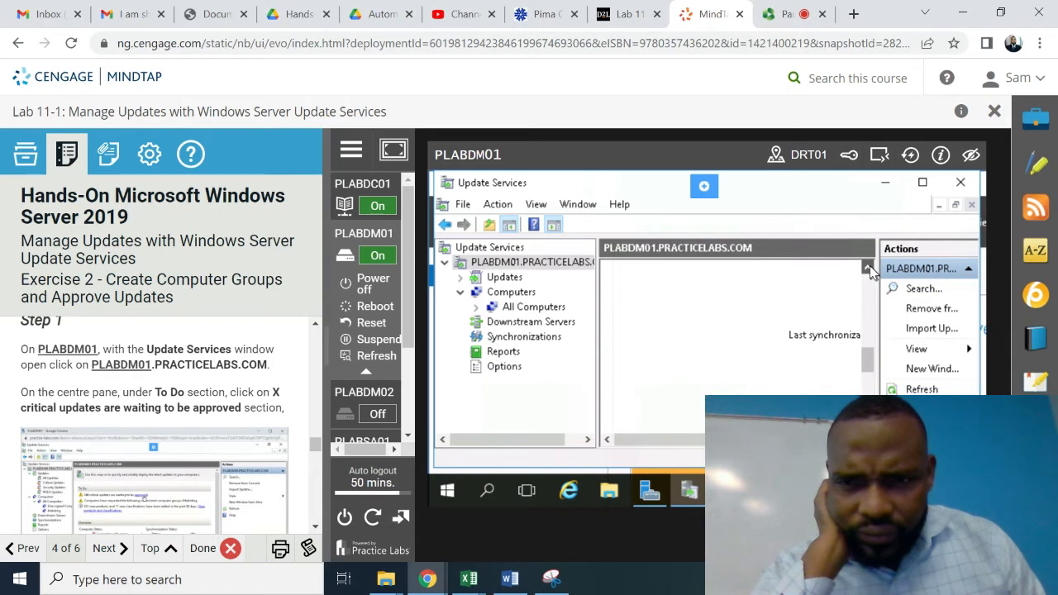
left_click(869, 268)
left_click(869, 269)
left_click(868, 269)
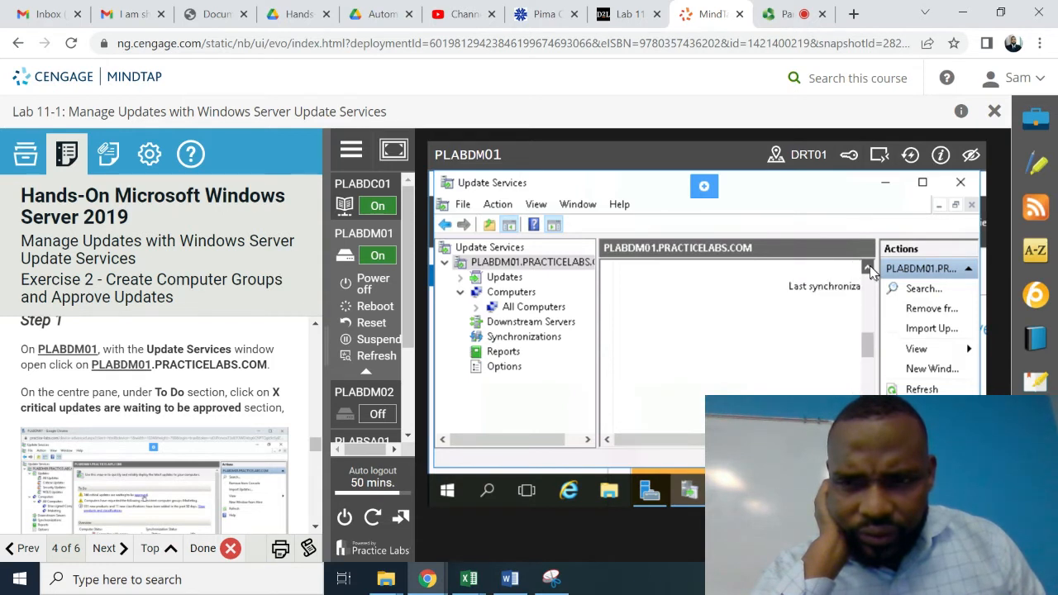
left_click(869, 268)
left_click(868, 268)
left_click(868, 268)
left_click(869, 268)
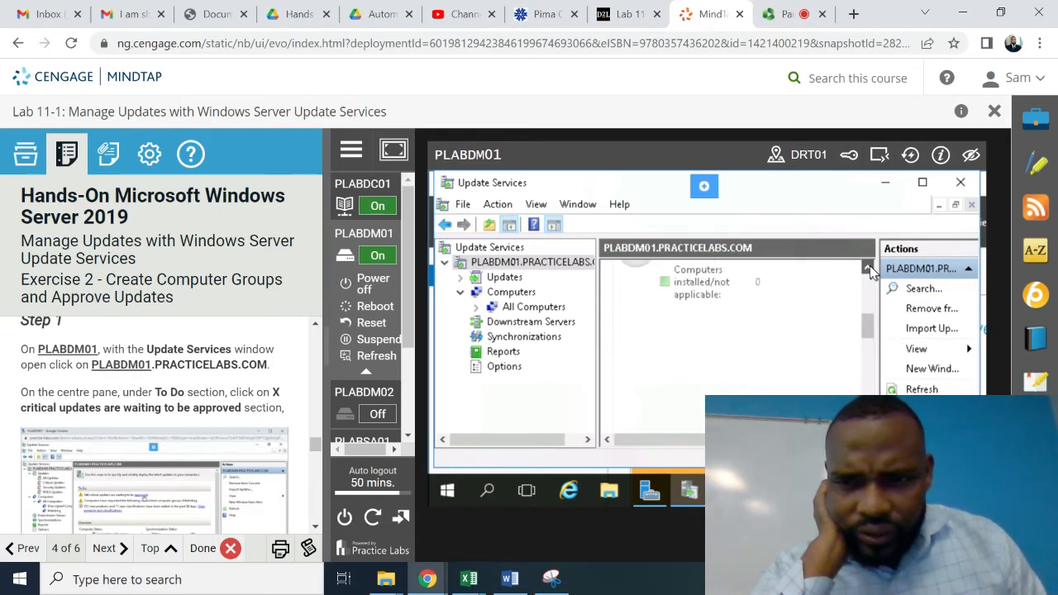
left_click(869, 269)
left_click(869, 268)
left_click(869, 268)
left_click(869, 269)
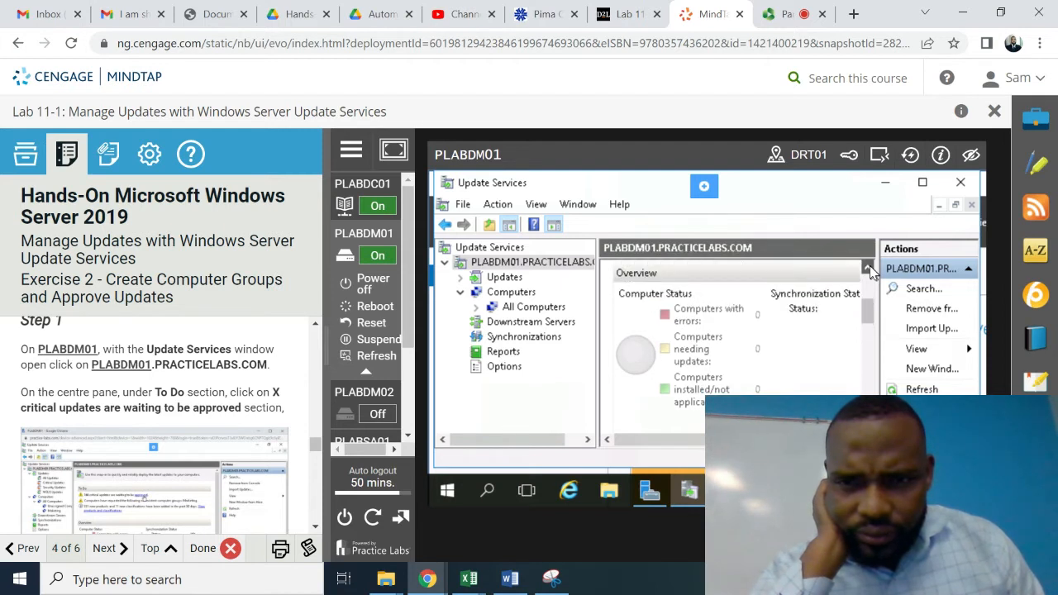
left_click(869, 268)
left_click(868, 268)
left_click(868, 269)
left_click(869, 269)
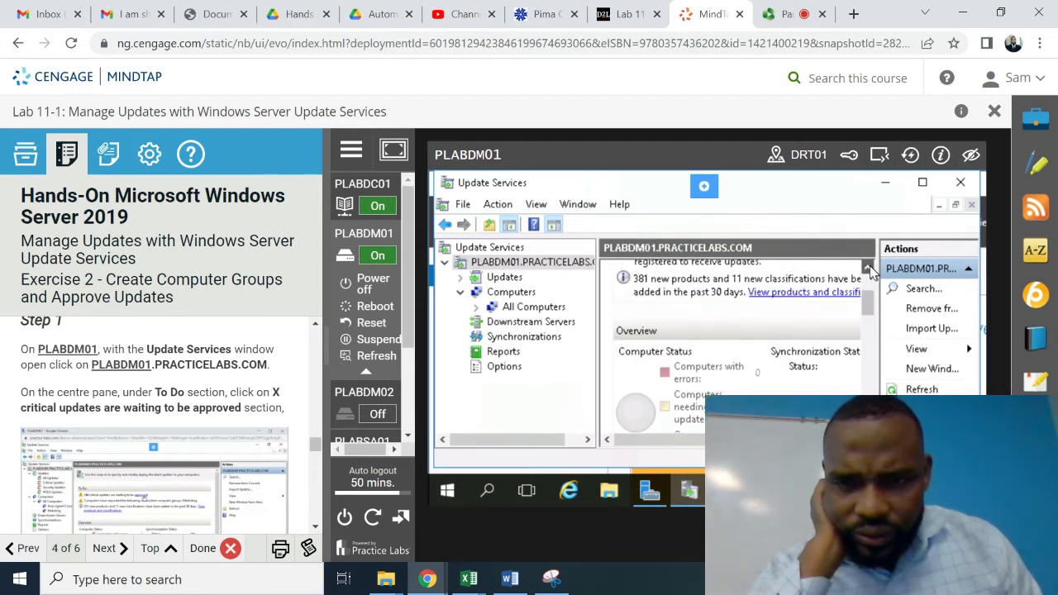
left_click(869, 269)
left_click(869, 268)
left_click(868, 269)
left_click(869, 268)
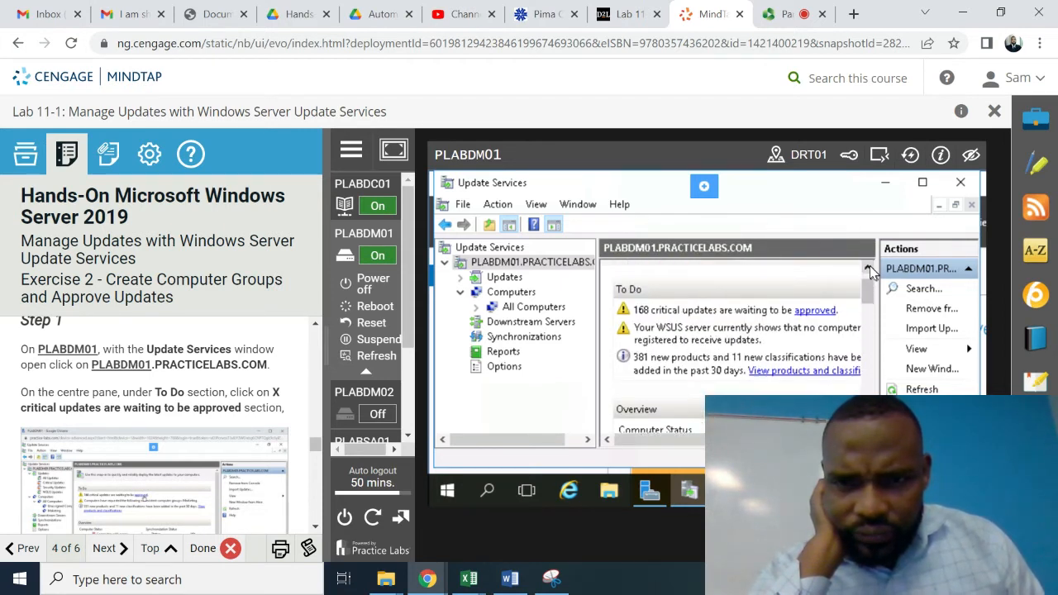
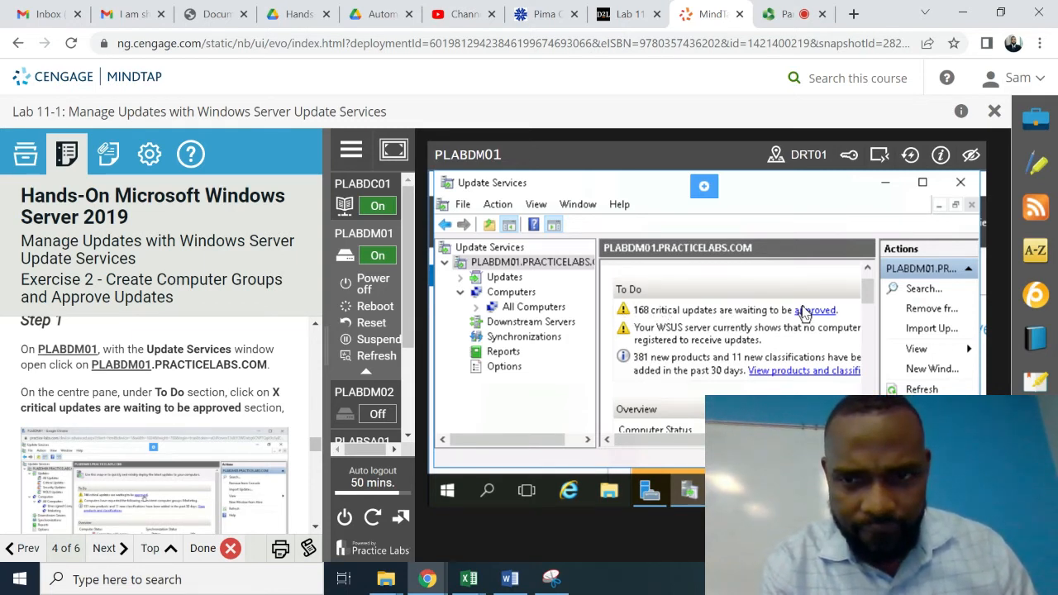
- List the 168 critical updates awaiting approval and select the first Windows 8.1 update
left_click(803, 312)
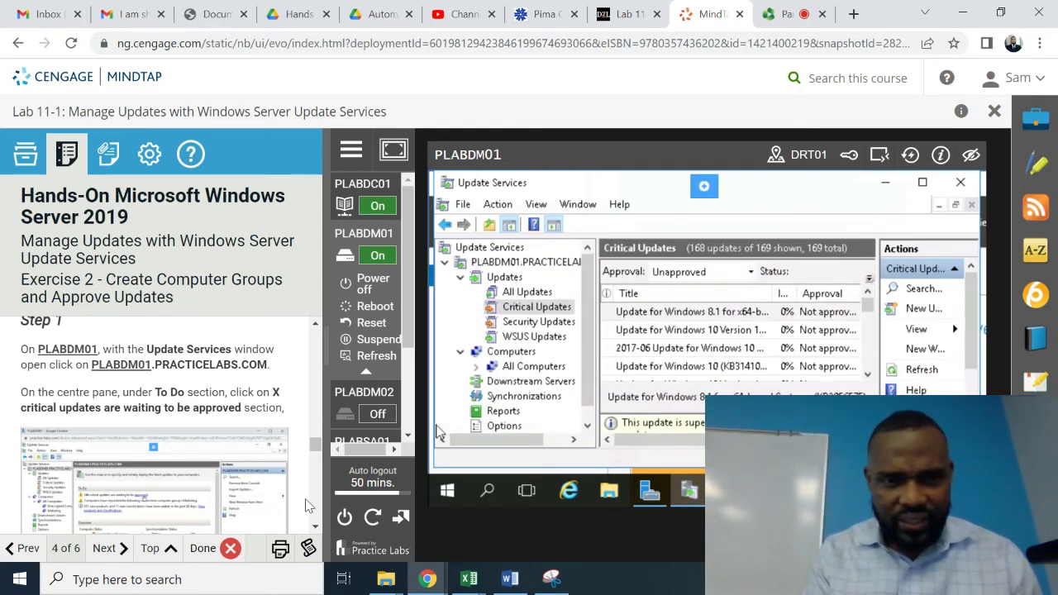
scroll(315, 527, "down", 5)
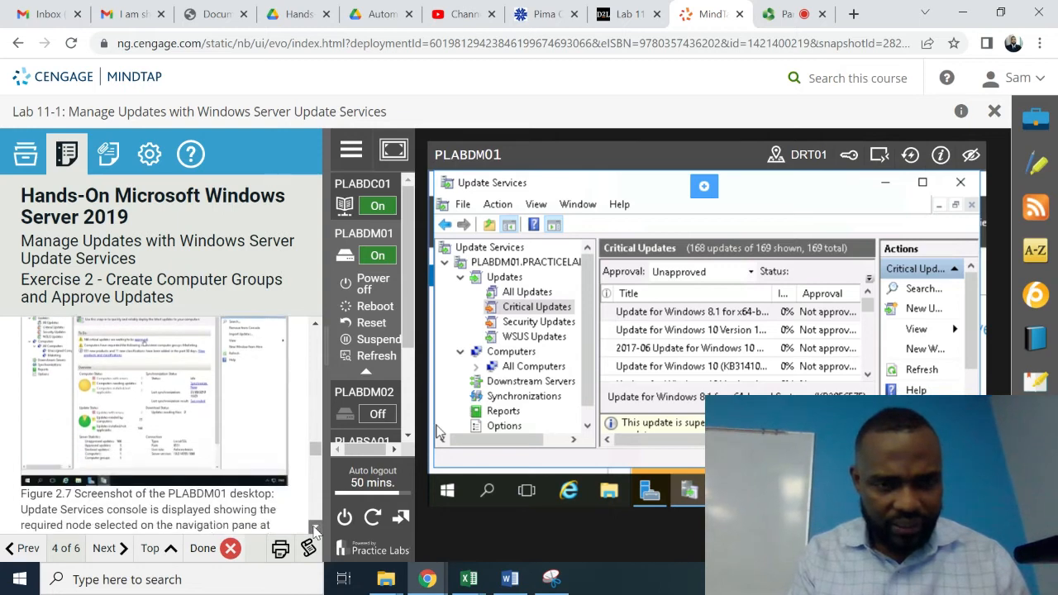
scroll(314, 529, "down", 5)
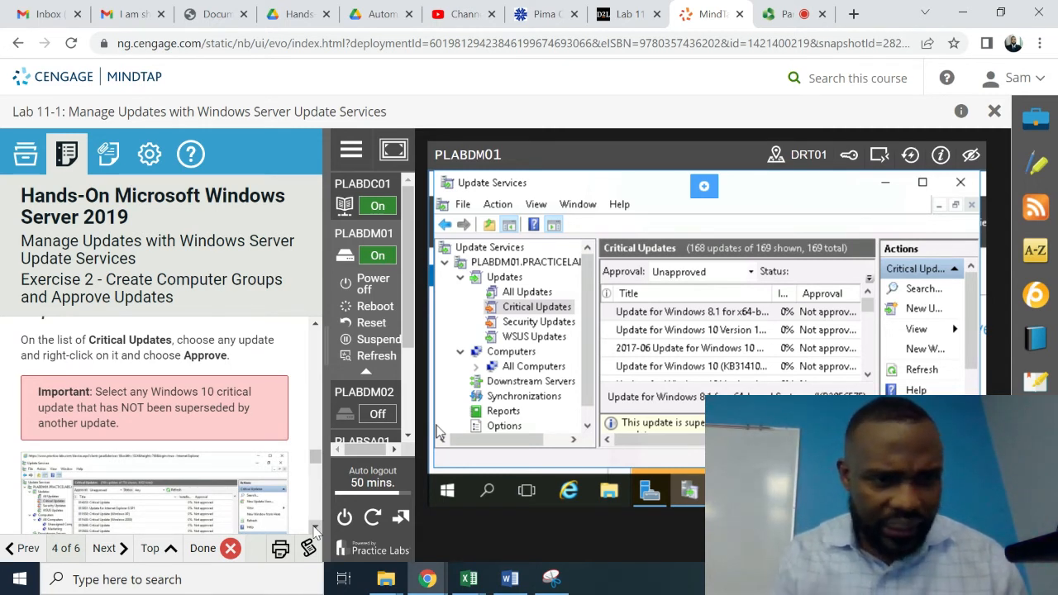
left_click(688, 320)
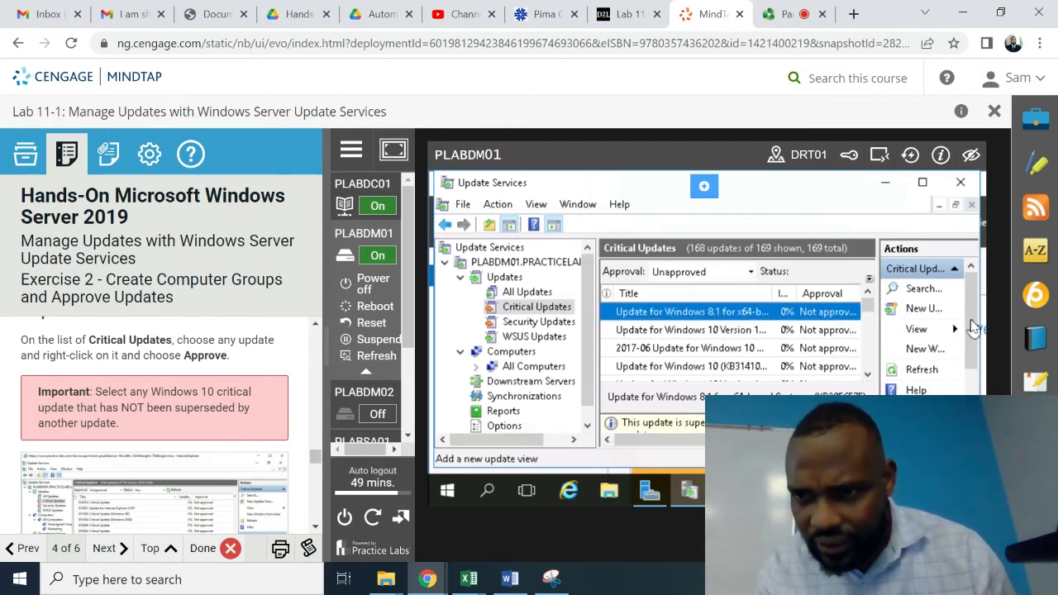
left_click_drag(969, 327, 975, 411)
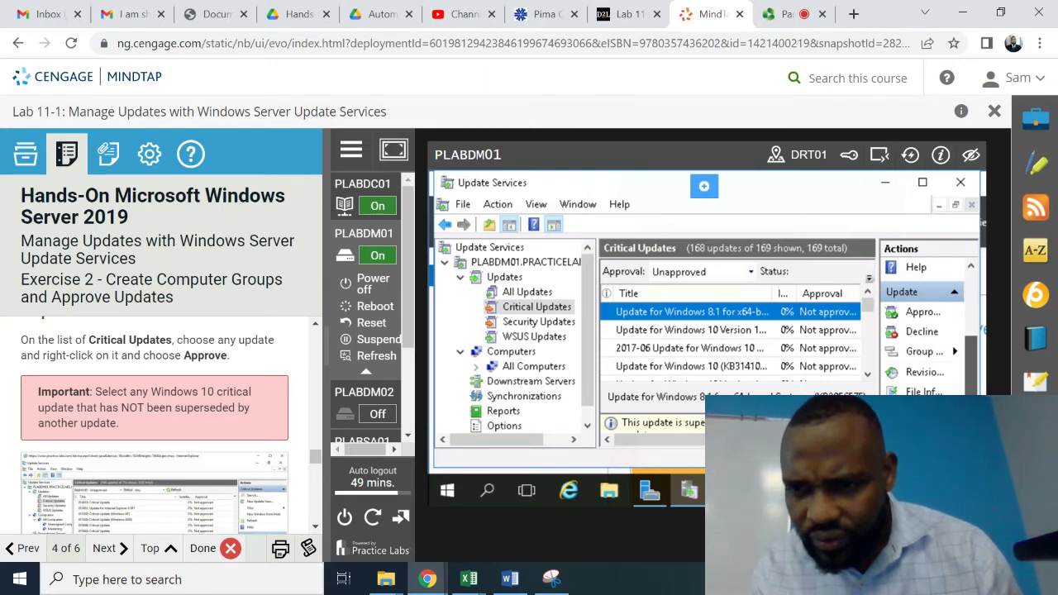
left_click_drag(976, 405, 960, 241)
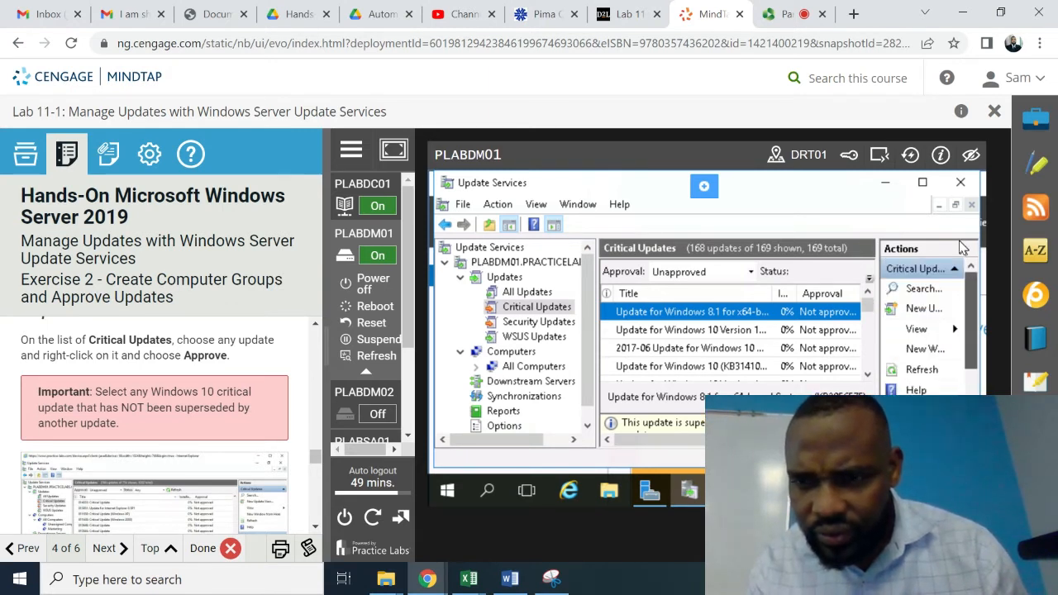
right_click(793, 314)
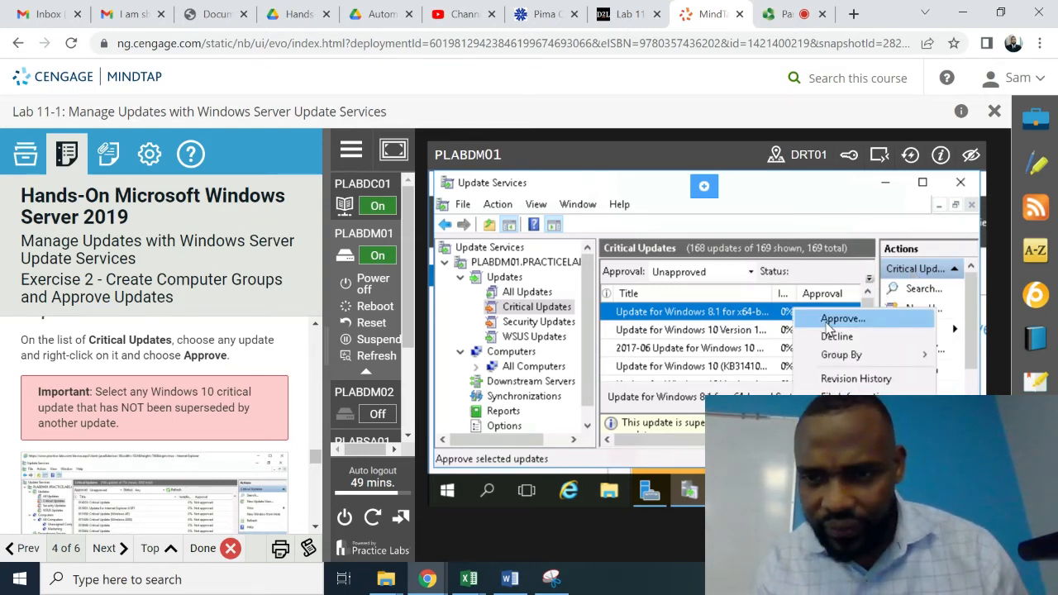
left_click(839, 318)
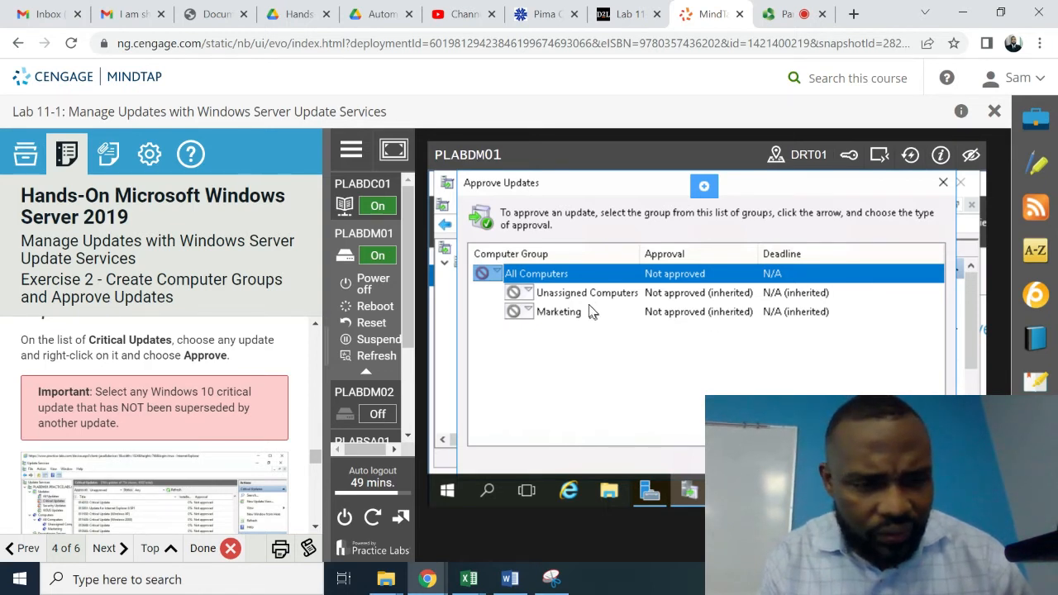
left_click(315, 527)
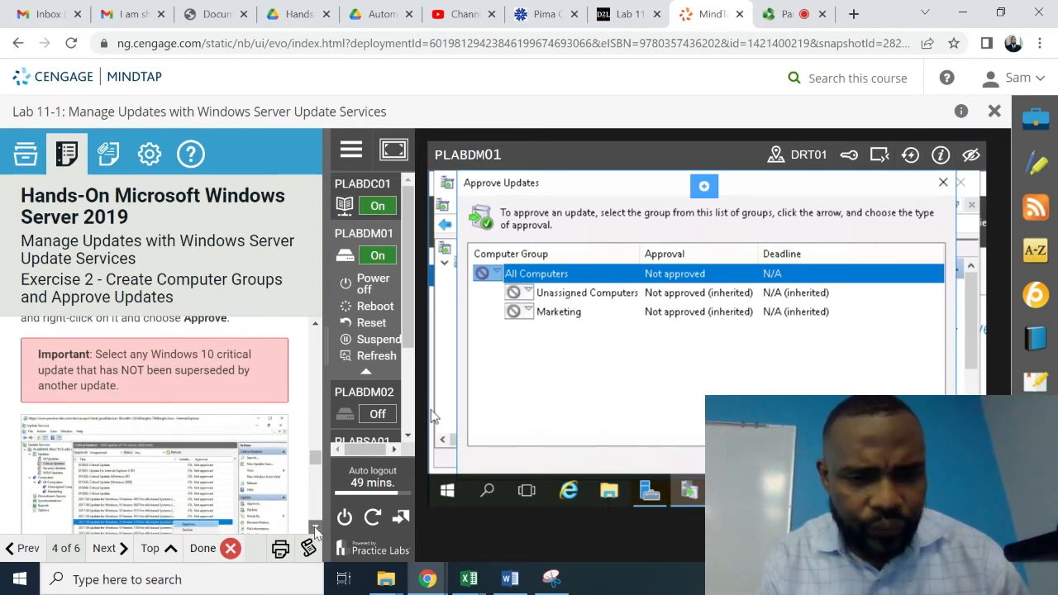
left_click(315, 528)
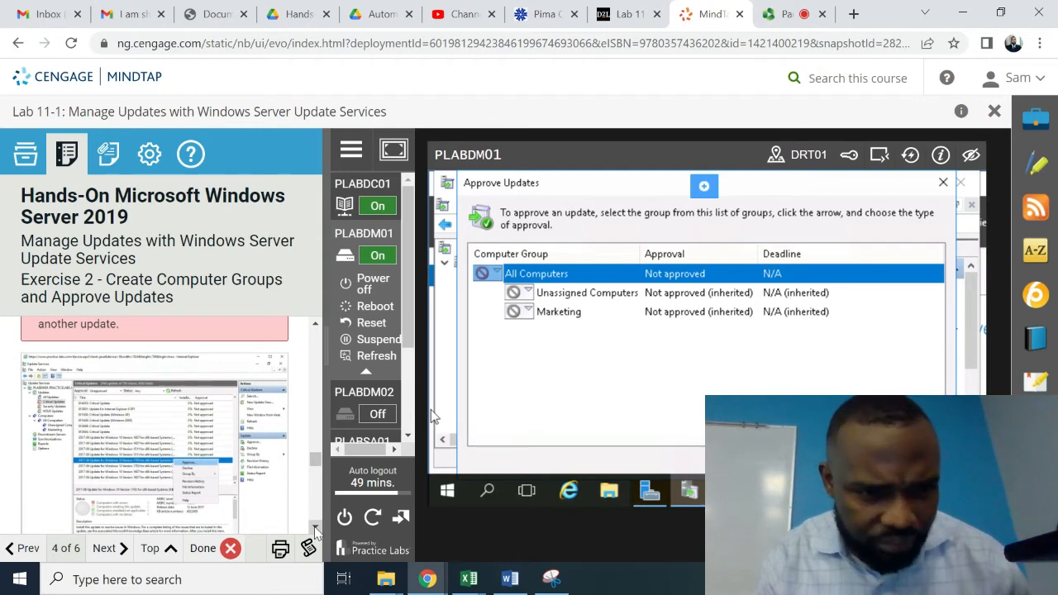
left_click(315, 528)
left_click(315, 528)
left_click(315, 528)
left_click(315, 529)
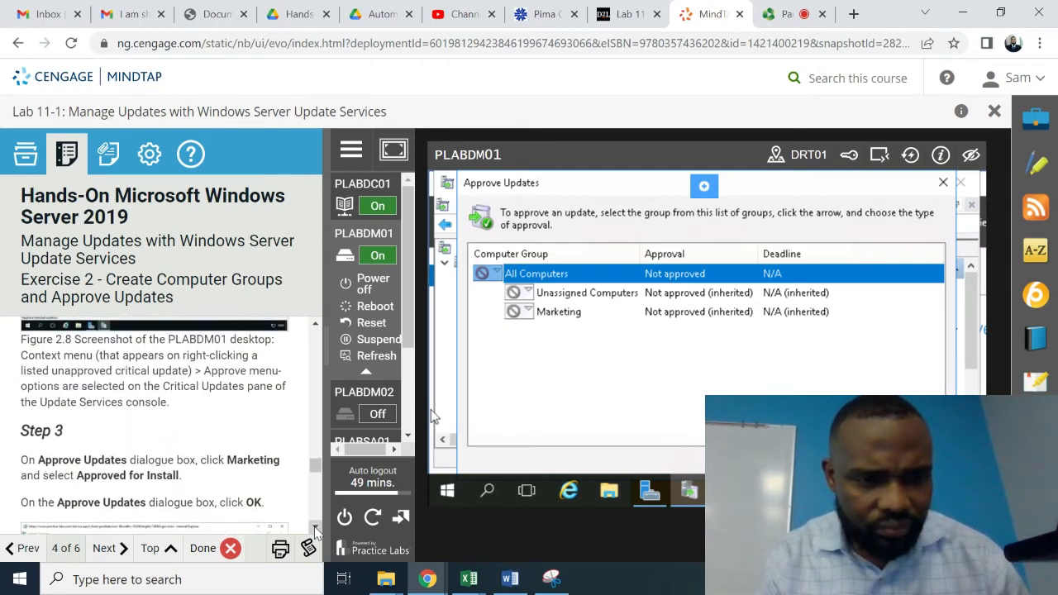
left_click(315, 529)
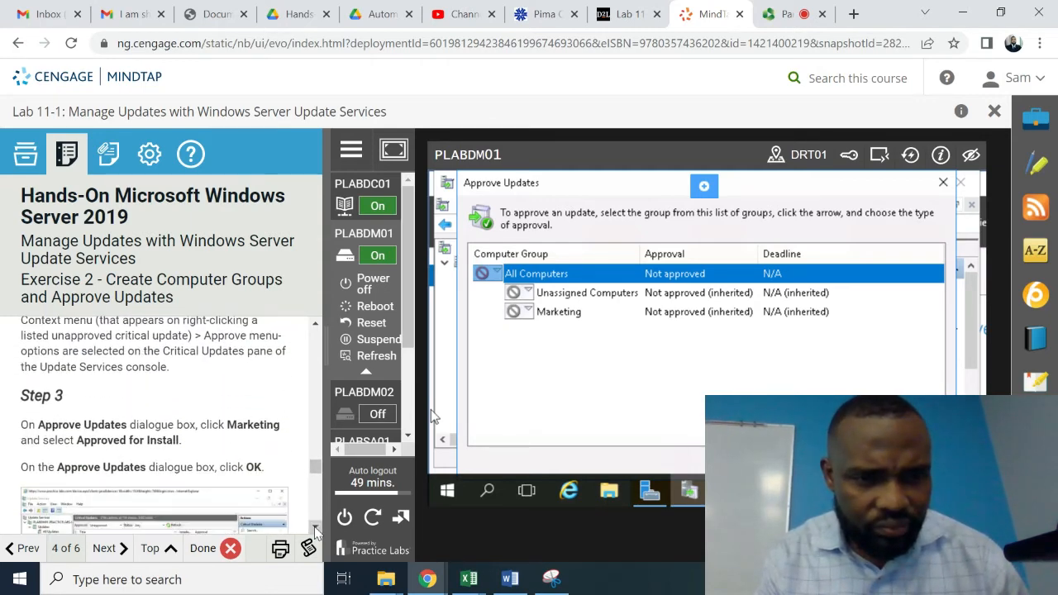
left_click(650, 297)
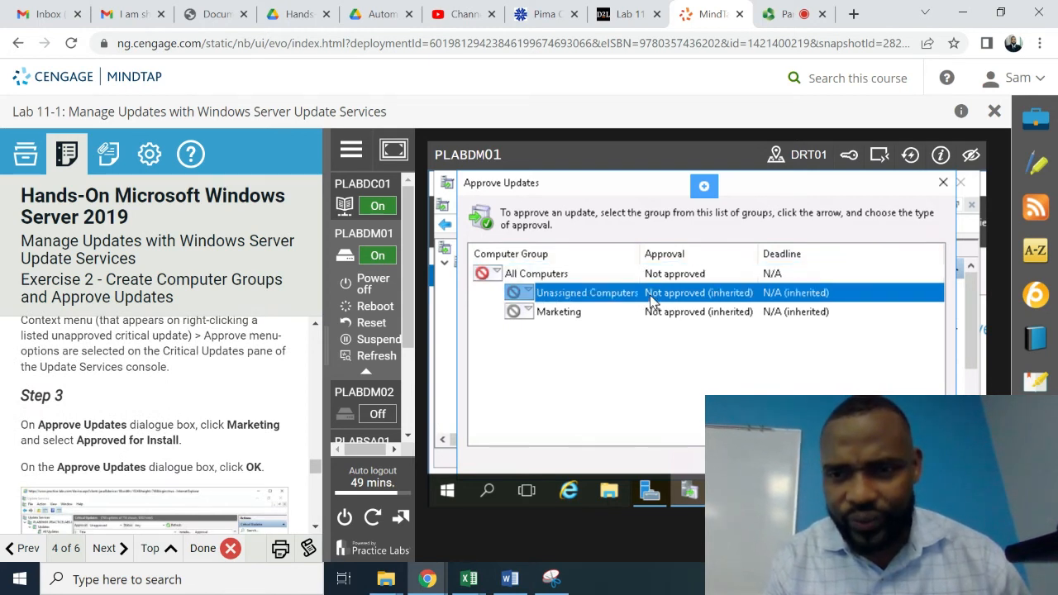
left_click(666, 316)
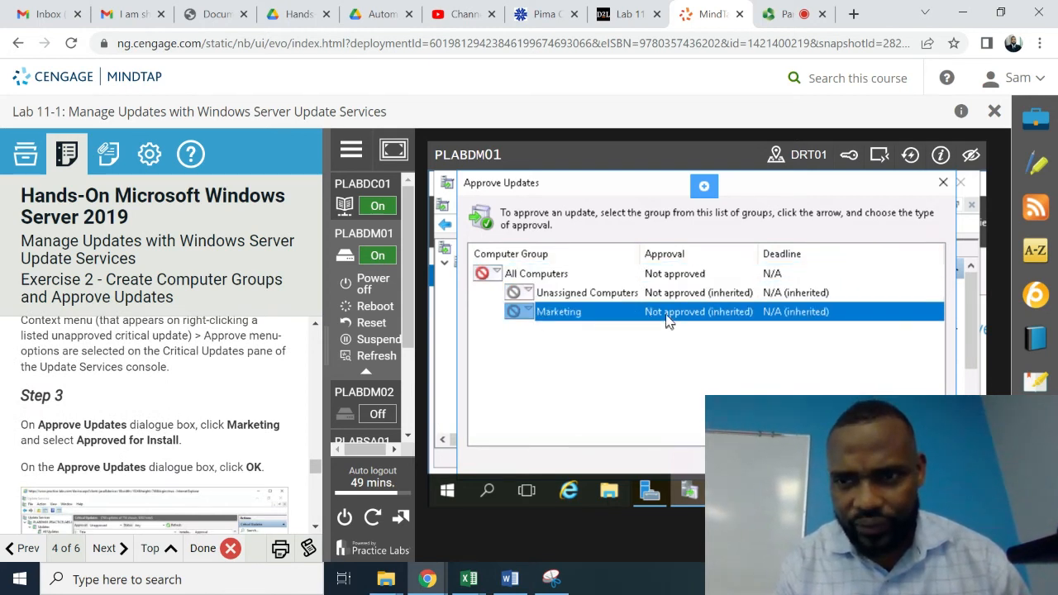
left_click(941, 182)
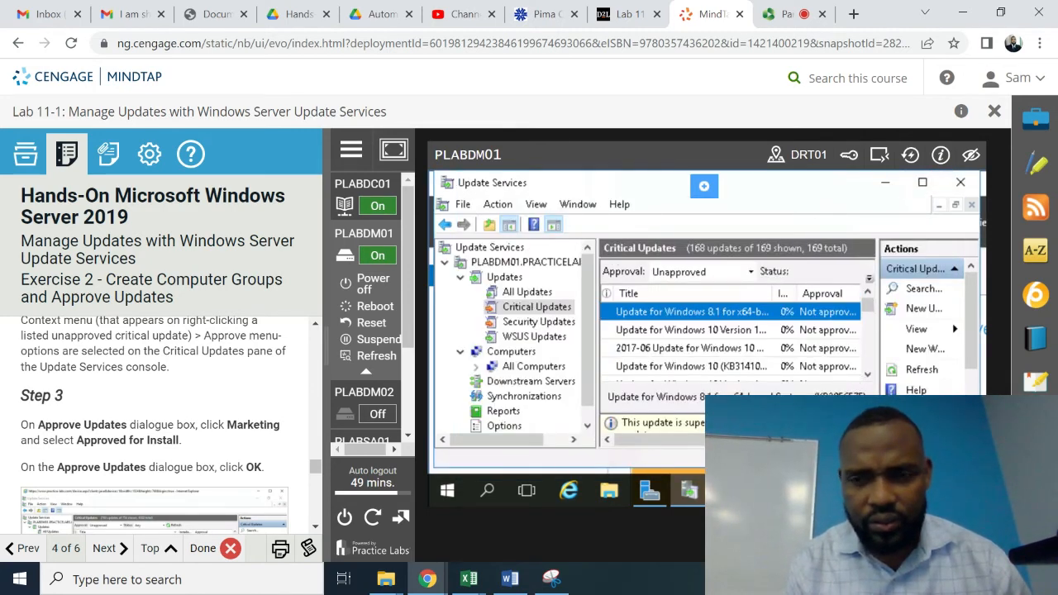
scroll(736, 422, "down", 3)
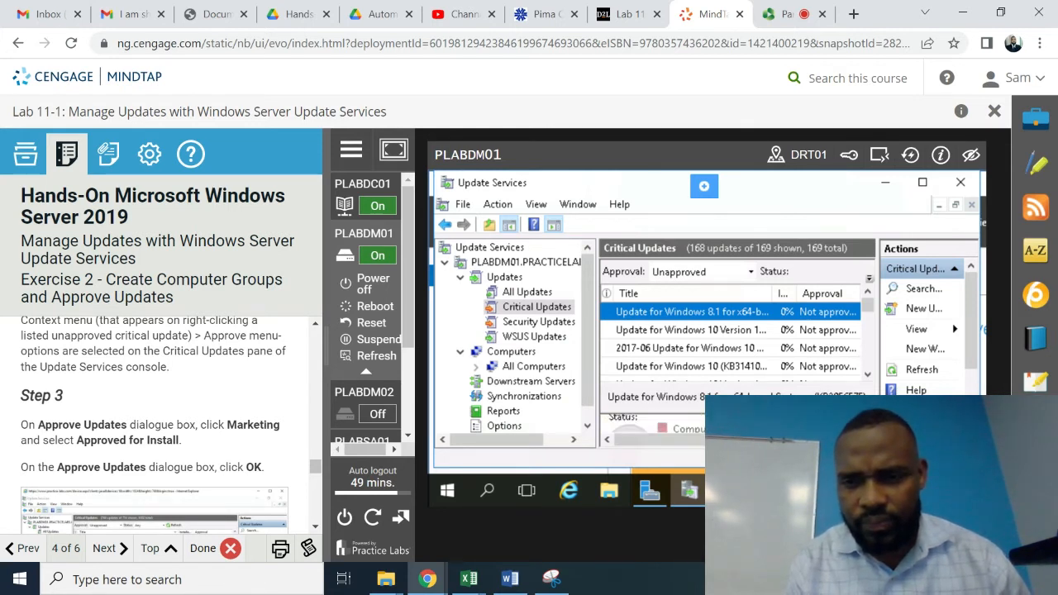
left_click(866, 375)
left_click(866, 375)
left_click(866, 374)
left_click(866, 374)
left_click(867, 375)
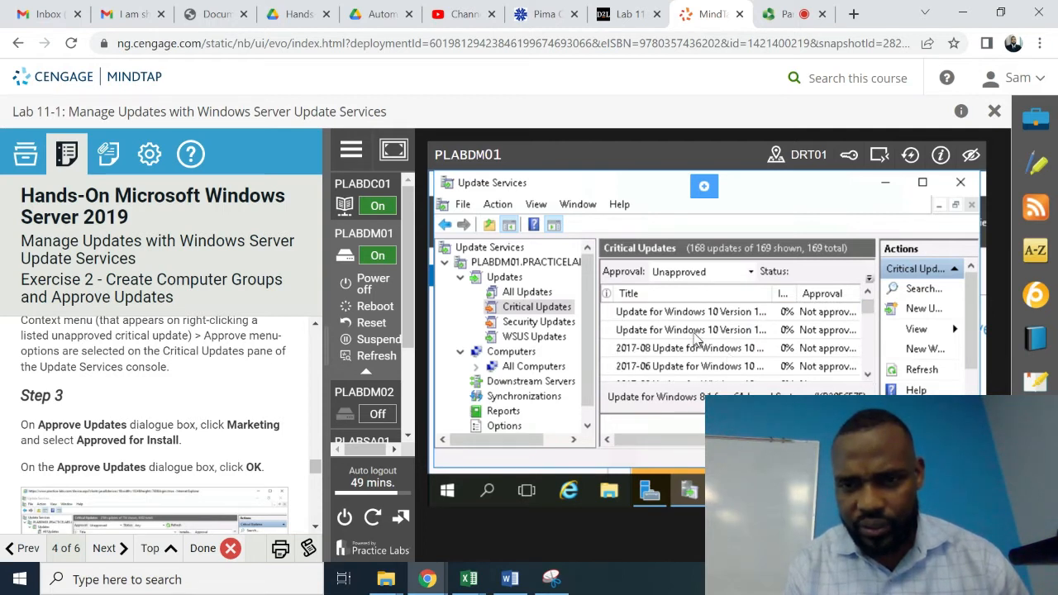
left_click(695, 332)
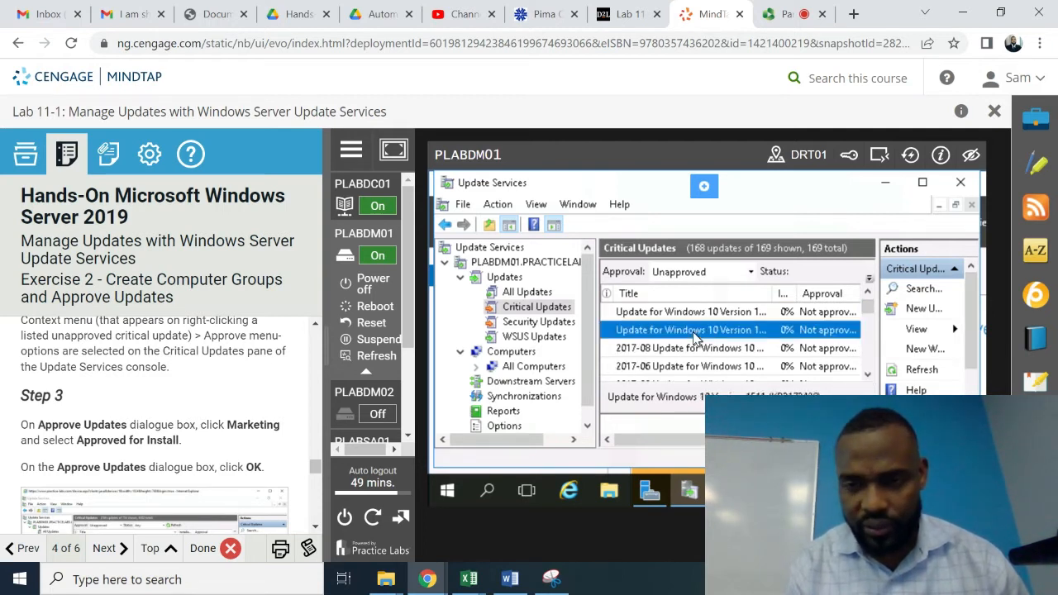
right_click(693, 333)
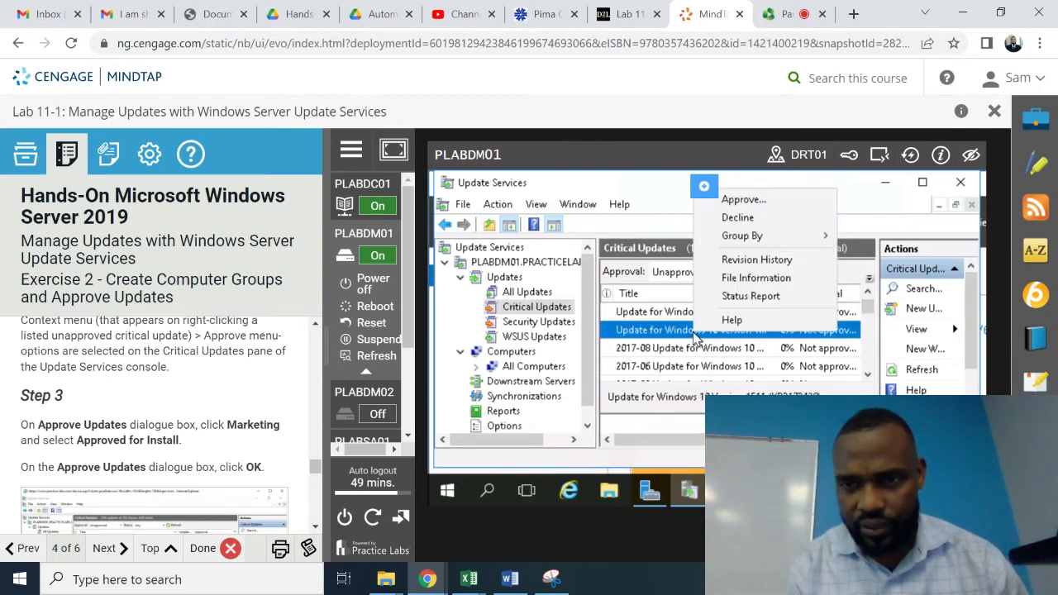
left_click(744, 200)
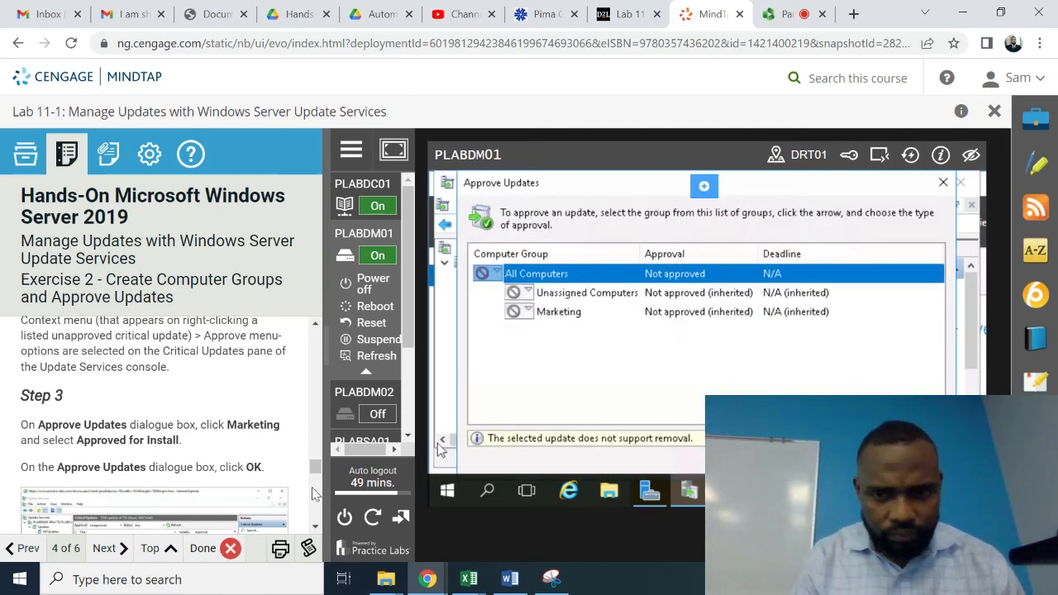
left_click(576, 296)
left_click(573, 315)
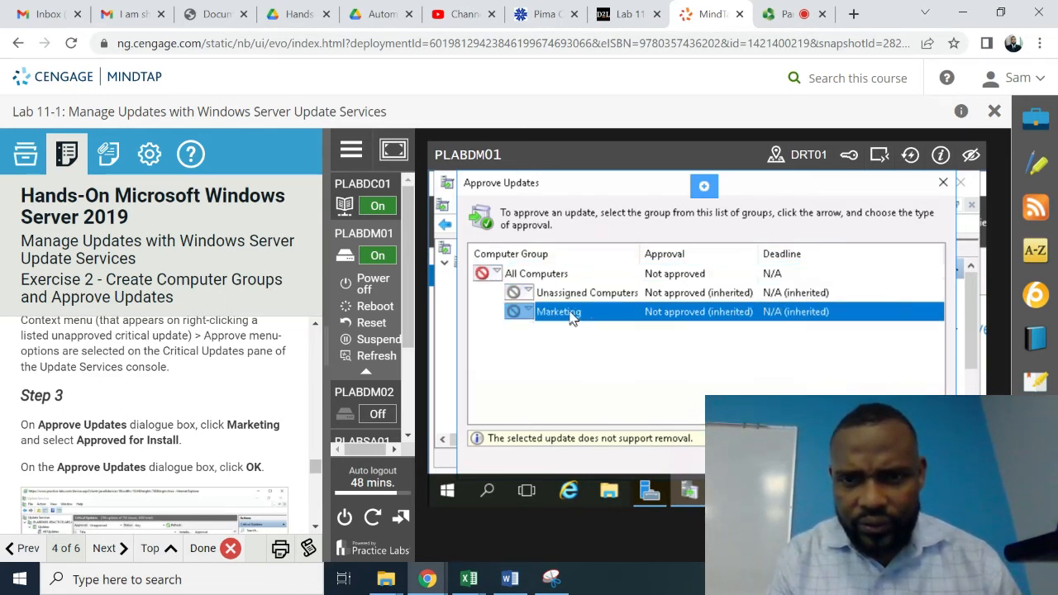
left_click(780, 278)
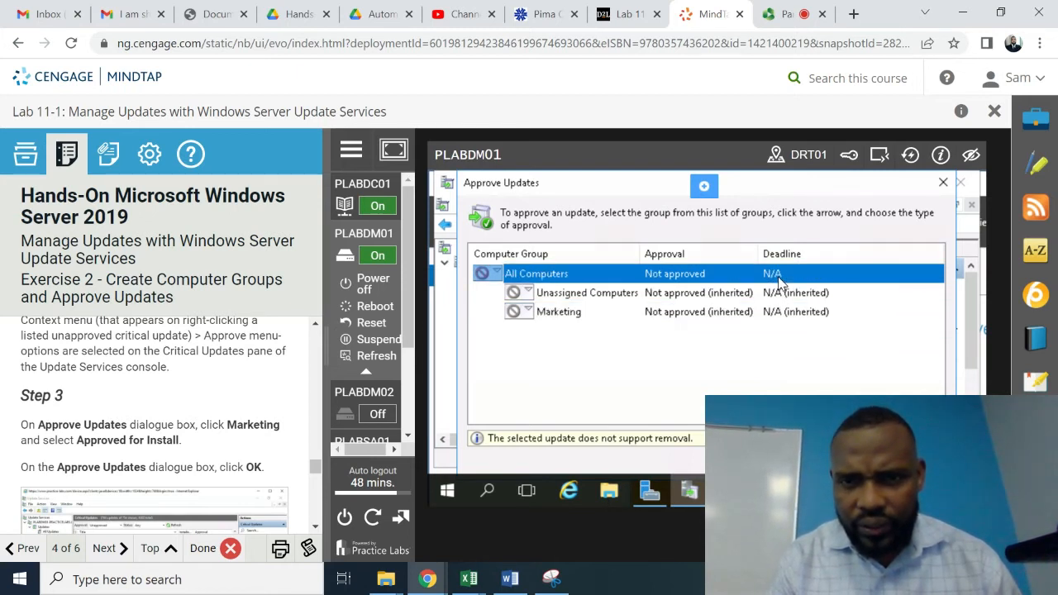
left_click(943, 189)
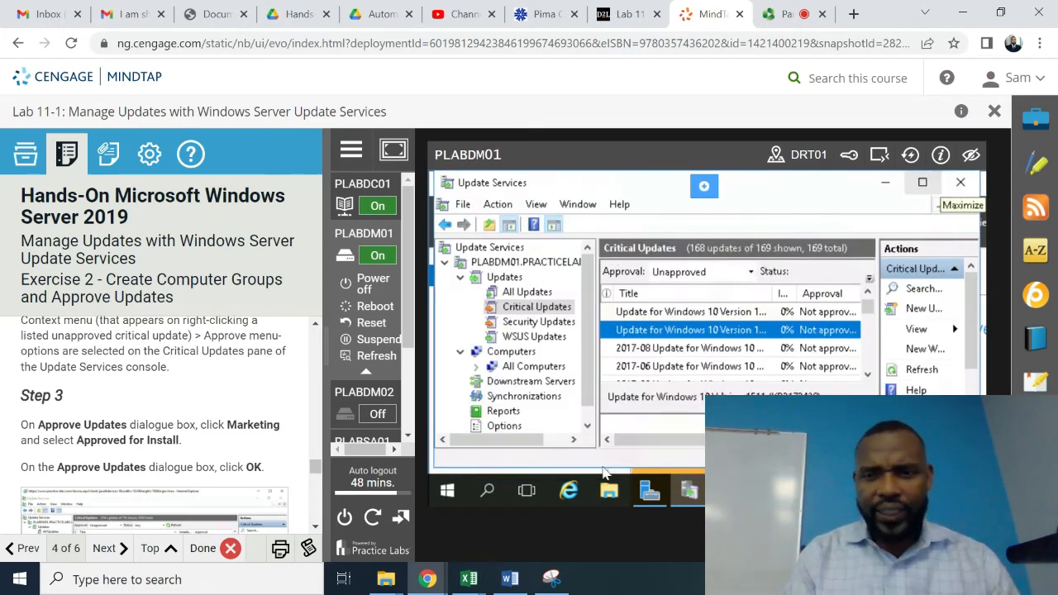
- Capture the Step 2 screenshot of PLABDM01's Update Services console in the lab panel
scroll(317, 533, "down", 3)
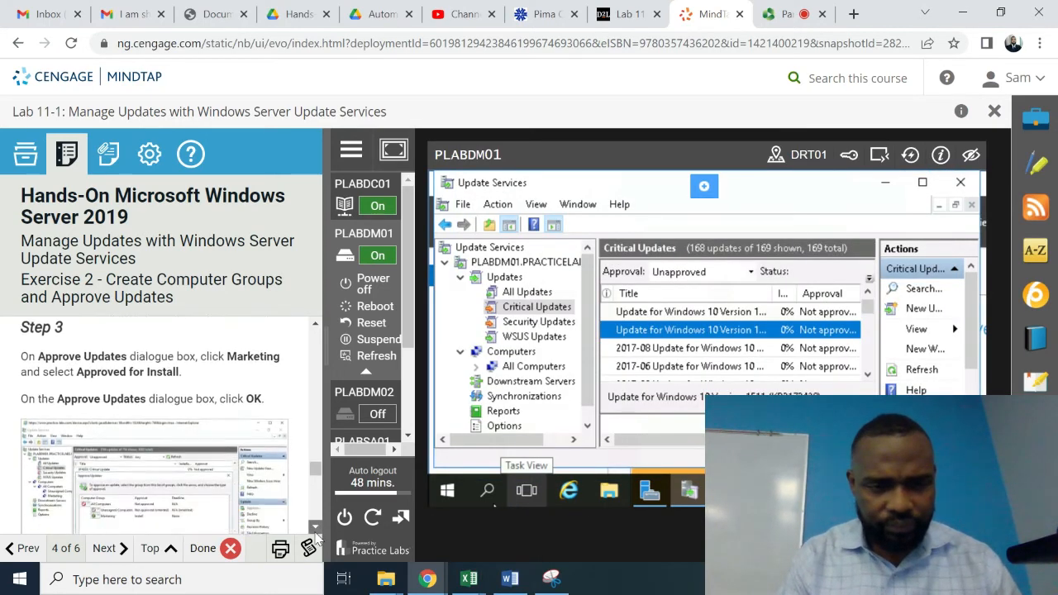
scroll(316, 534, "down", 3)
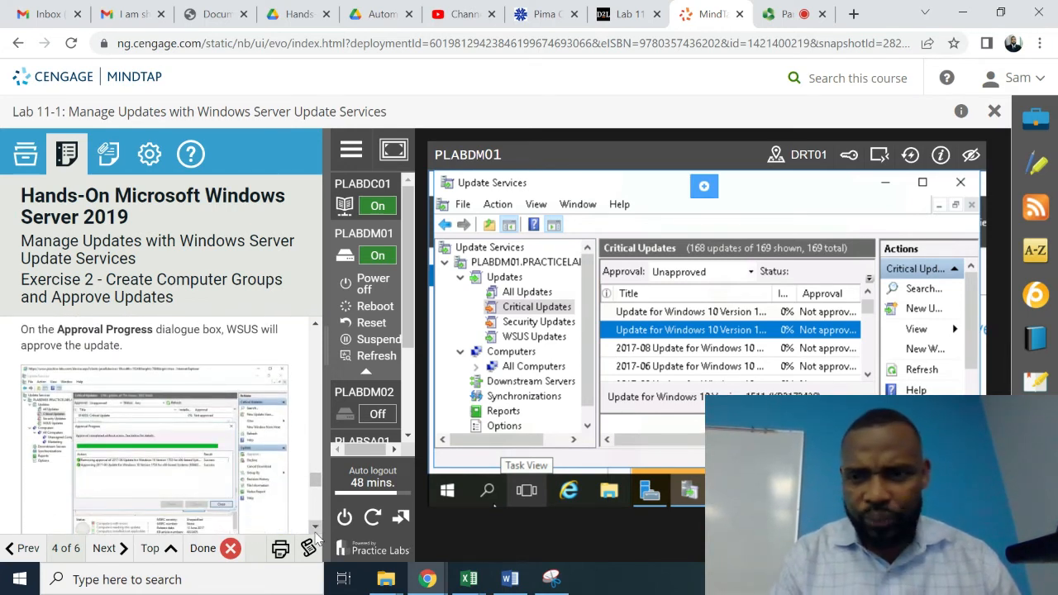
scroll(316, 538, "down", 3)
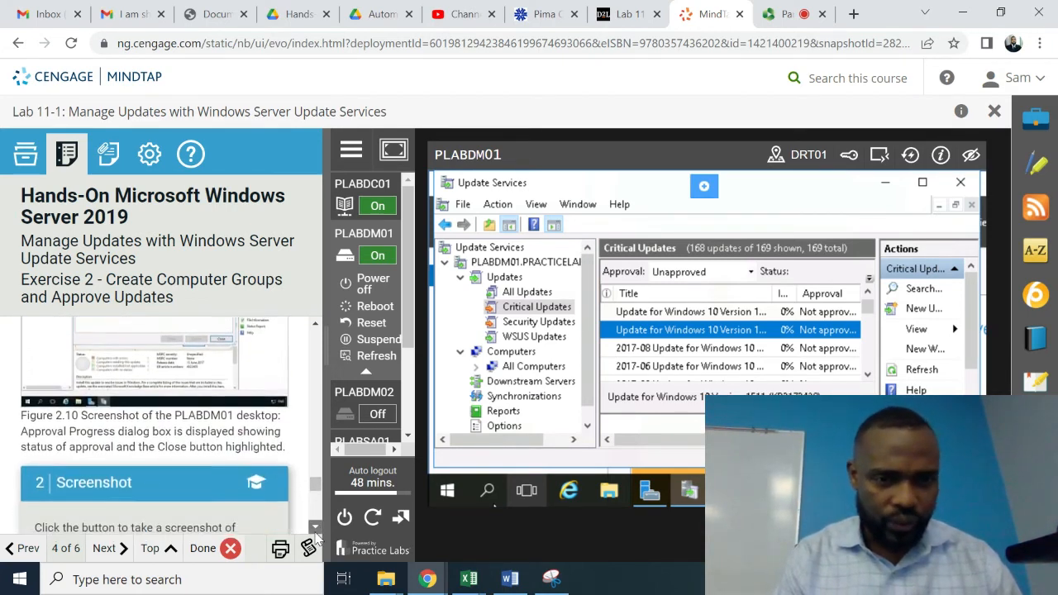
scroll(317, 537, "down", 2)
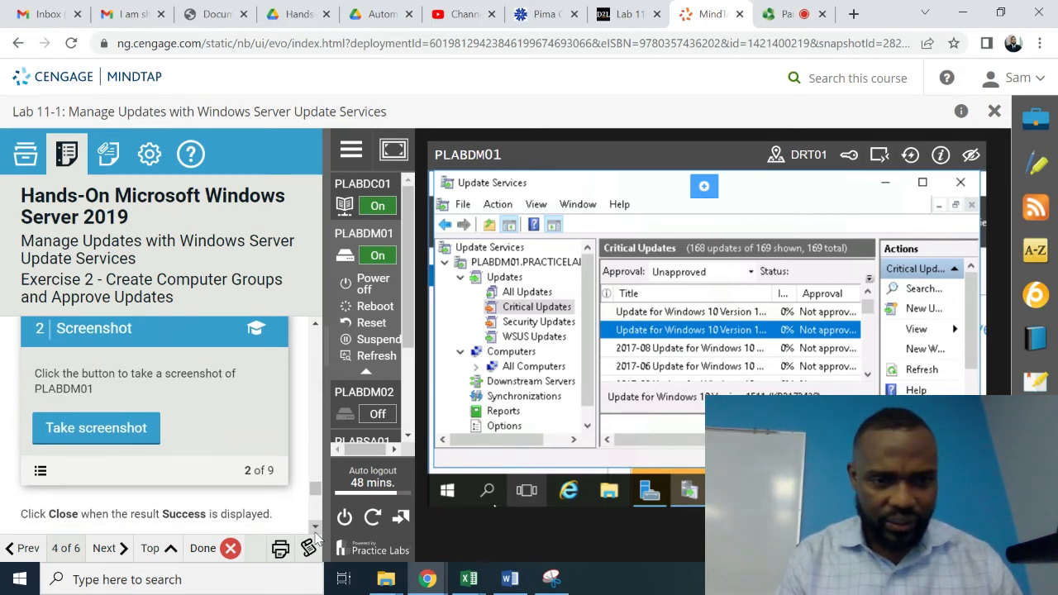
left_click(100, 437)
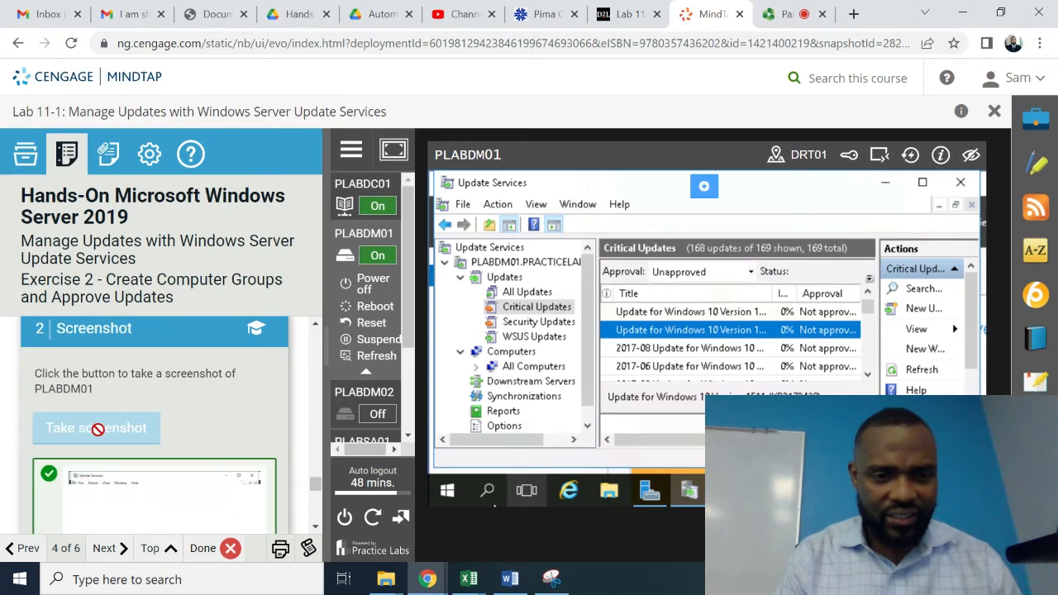
scroll(319, 533, "down", 4)
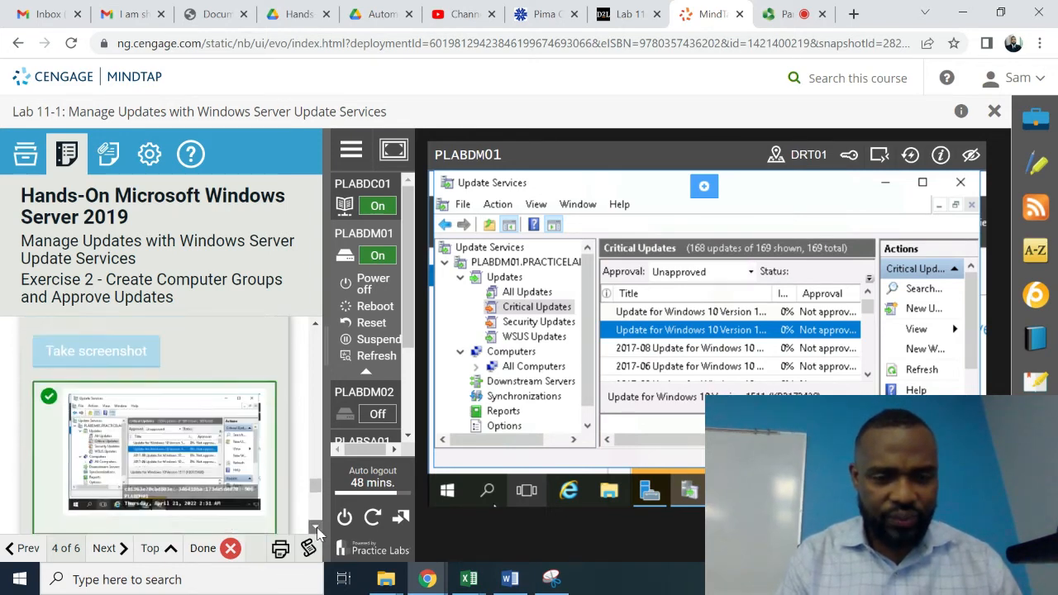
scroll(319, 533, "down", 3)
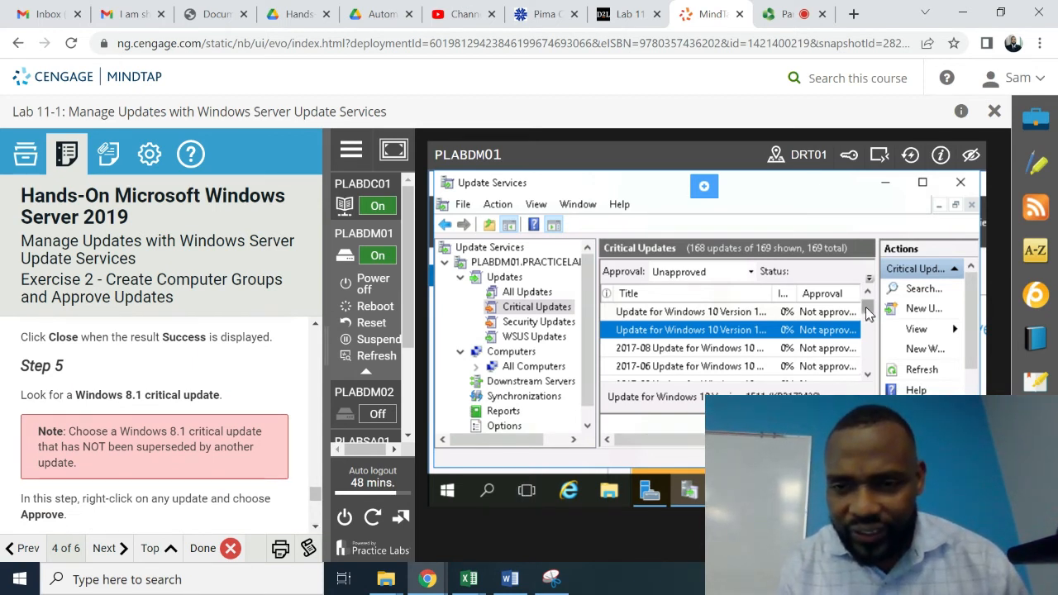
- Open Approve Updates for a Windows 8.1 critical update and select the Unassigned Computers group
left_click_drag(868, 313, 863, 369)
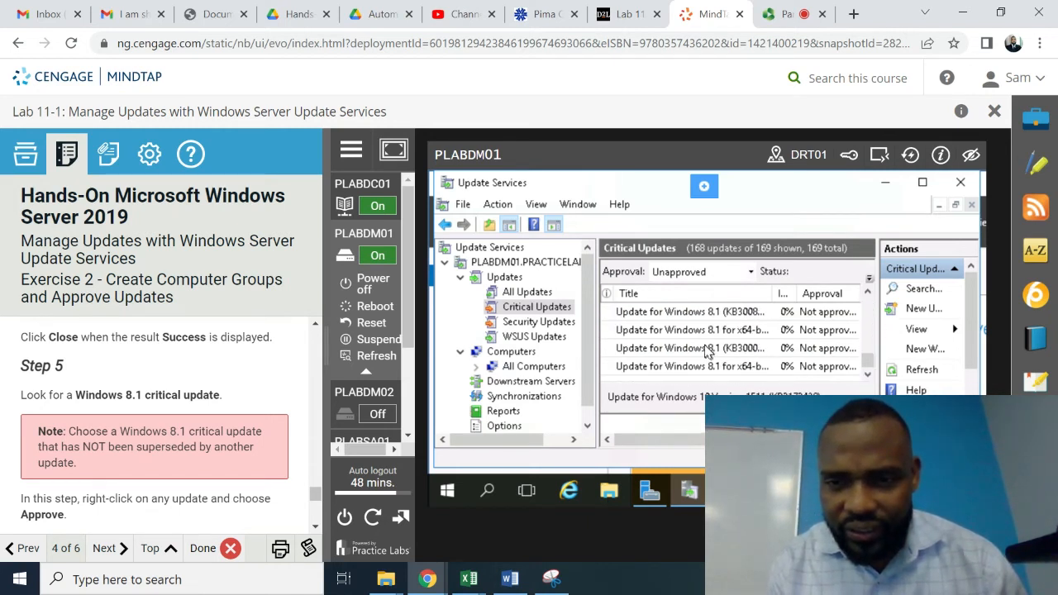
left_click(707, 348)
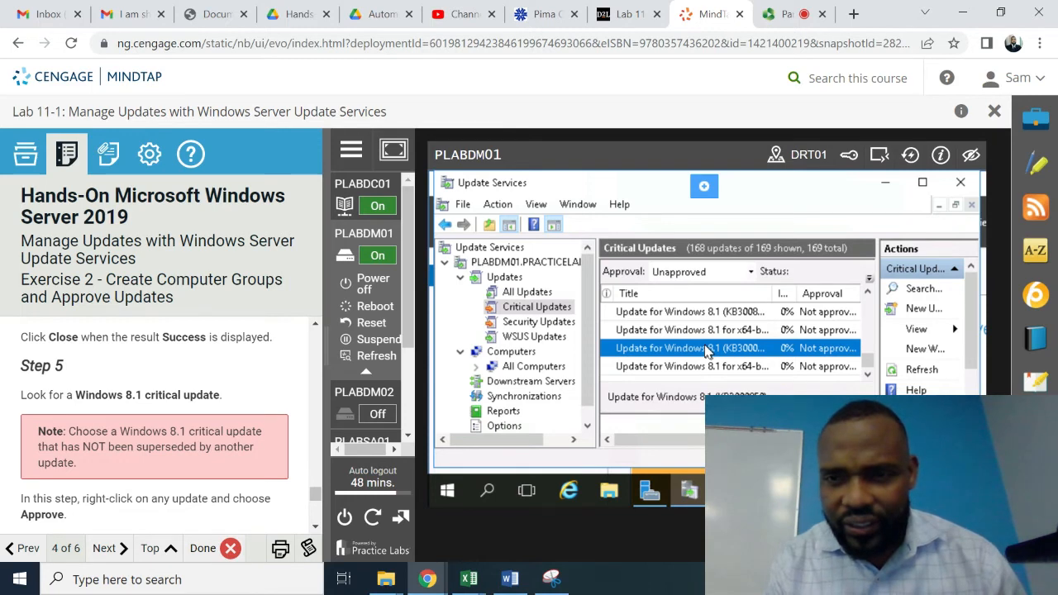
right_click(707, 348)
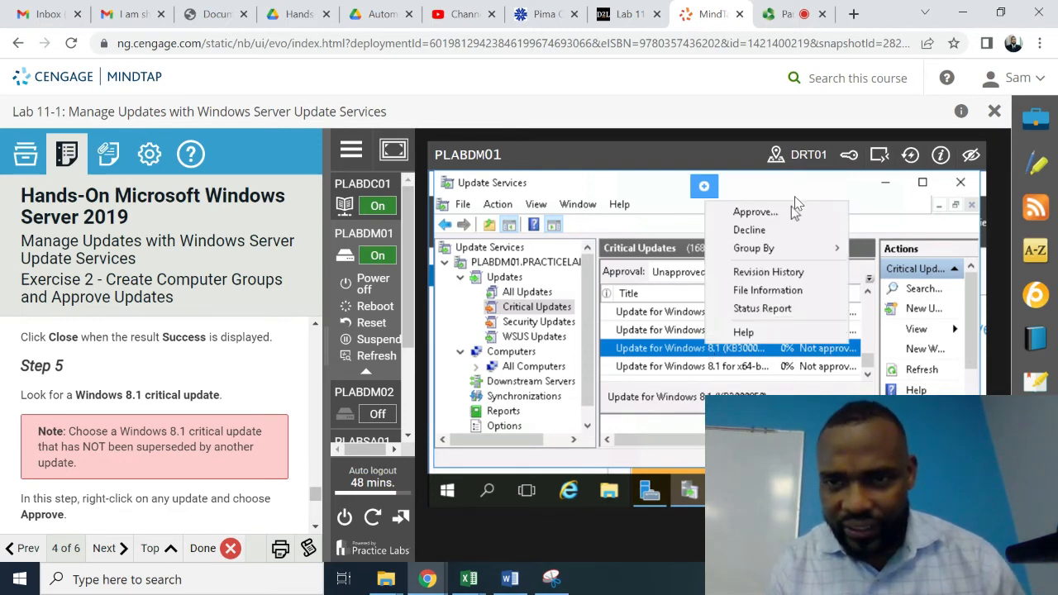
left_click(766, 217)
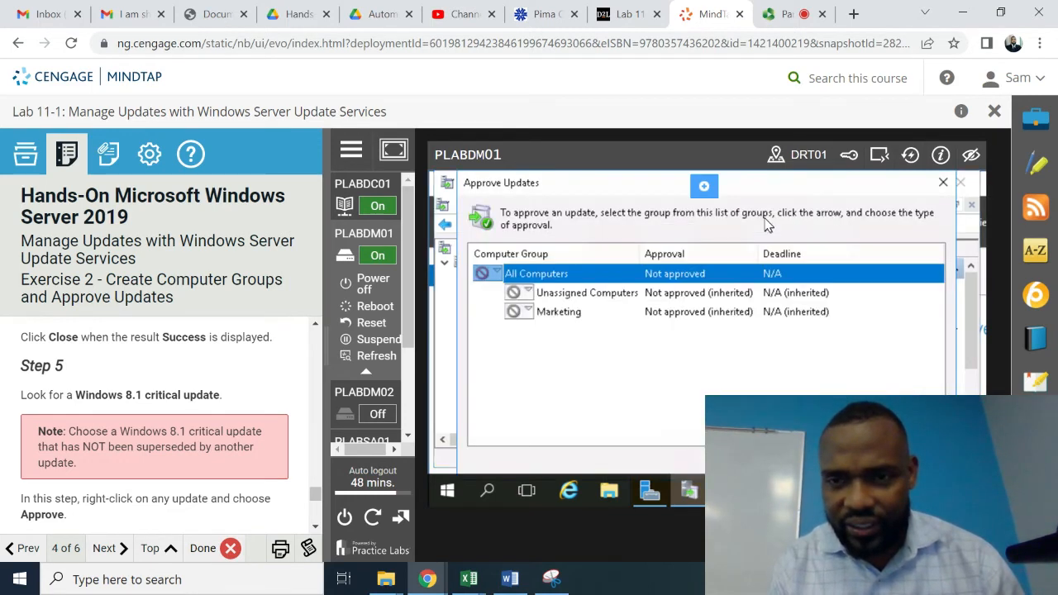
left_click(672, 295)
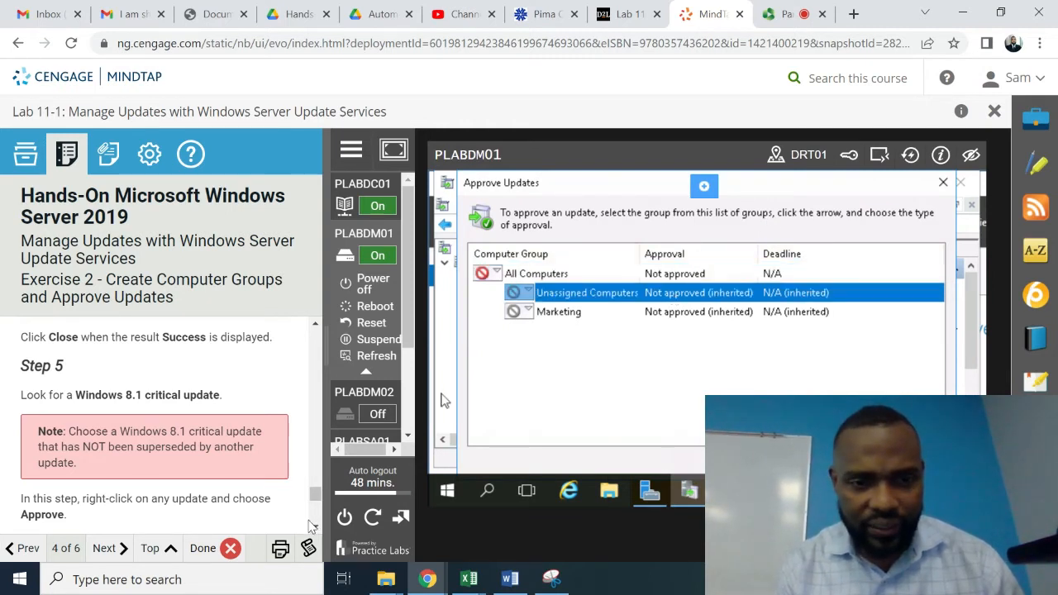
scroll(314, 529, "down", 3)
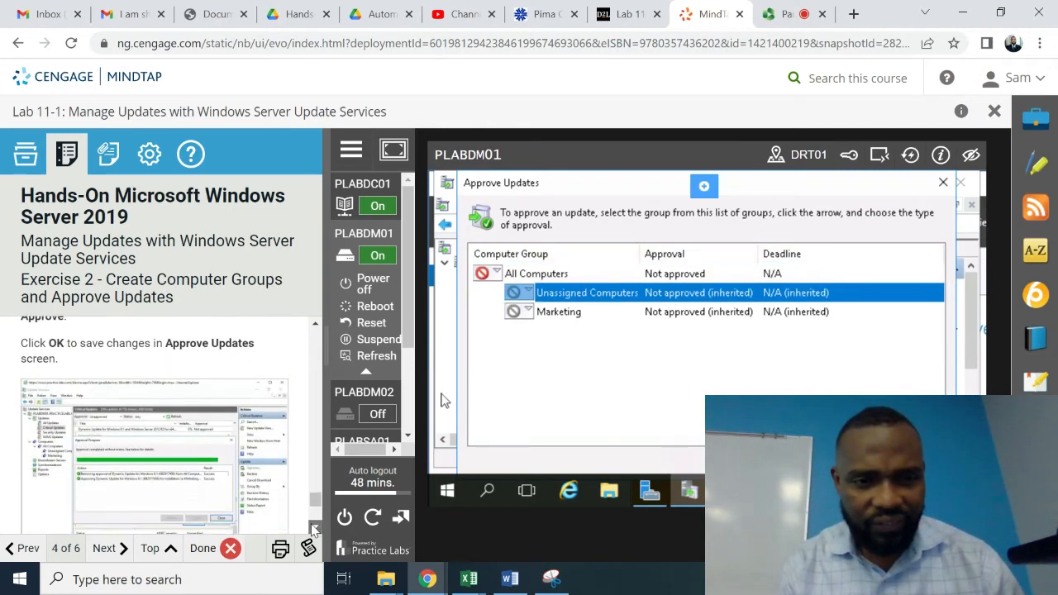
scroll(314, 529, "down", 5)
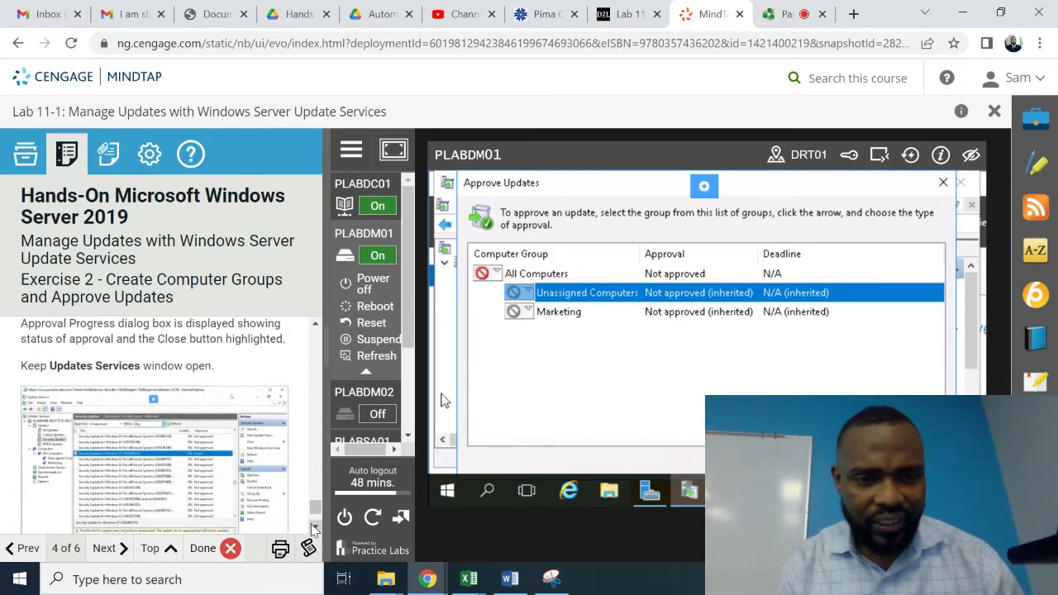
scroll(313, 529, "down", 3)
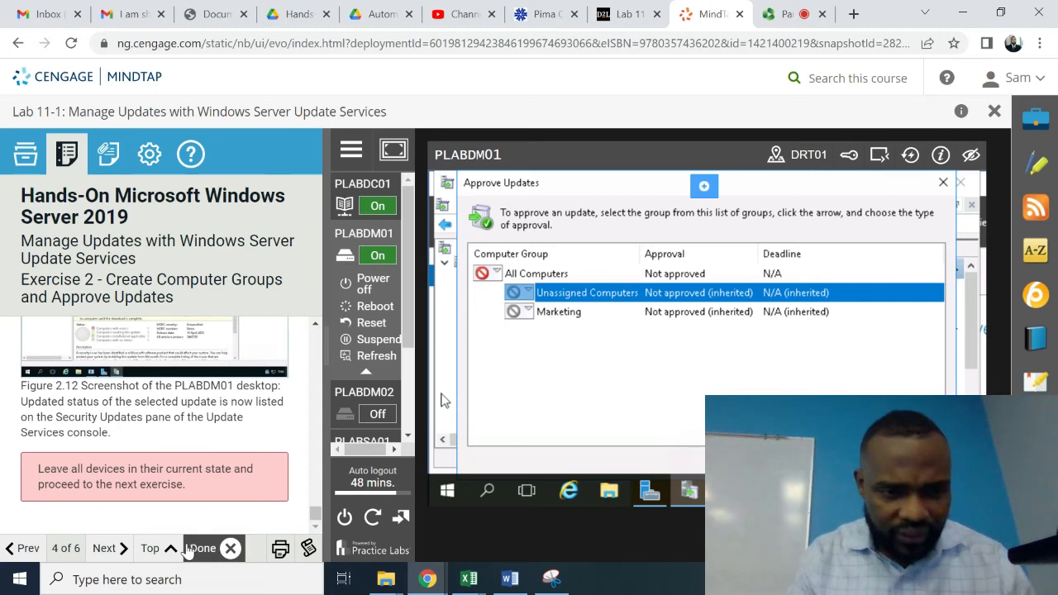
- Advance the lab guide to Exercise 3 and scroll down to Task 1 Step 1
left_click(120, 552)
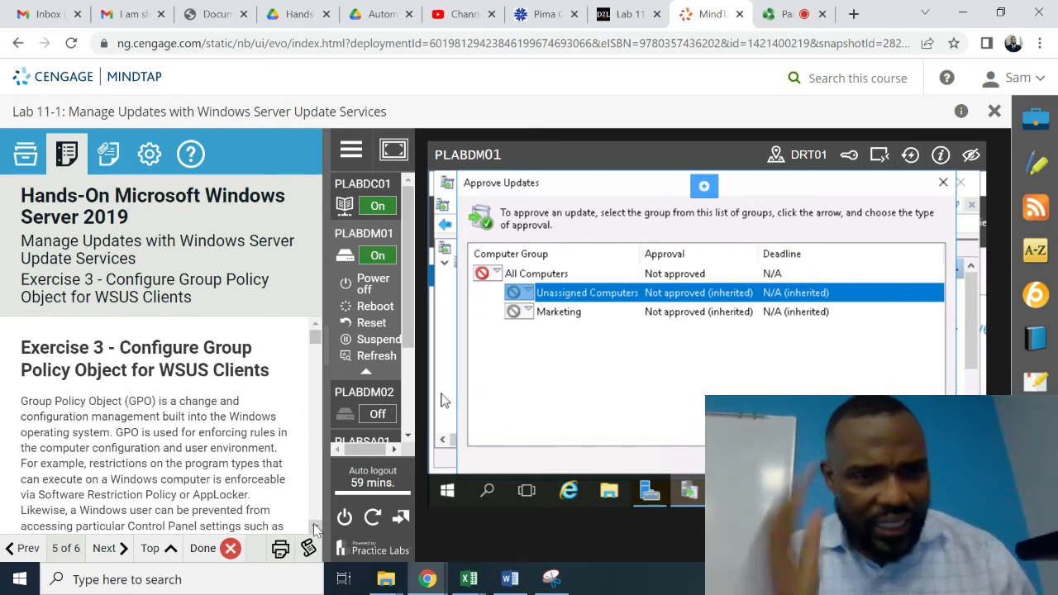
scroll(314, 529, "down", 2)
scroll(314, 529, "down", 5)
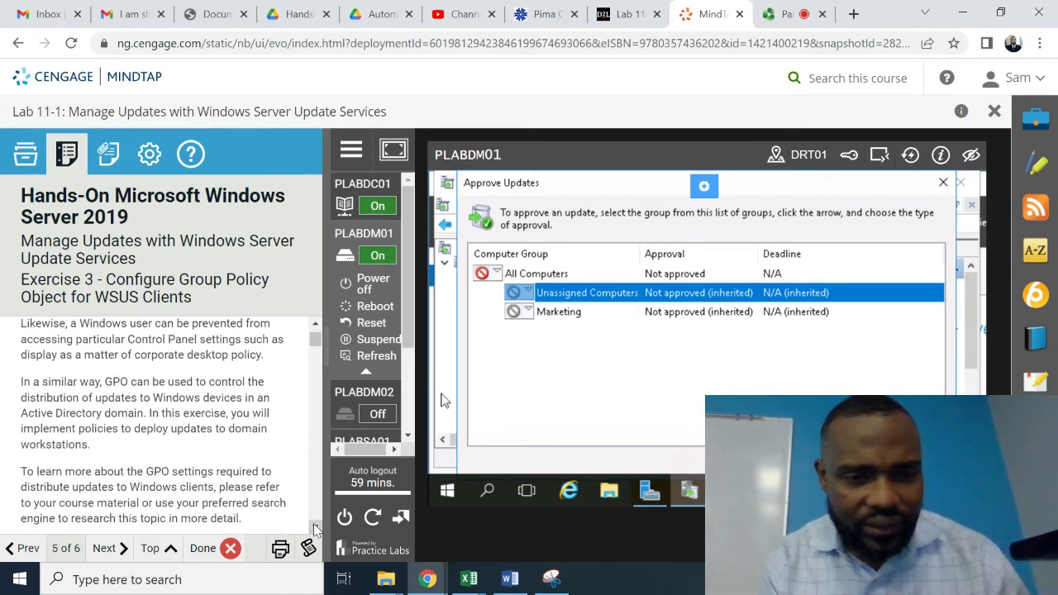
scroll(314, 529, "down", 2)
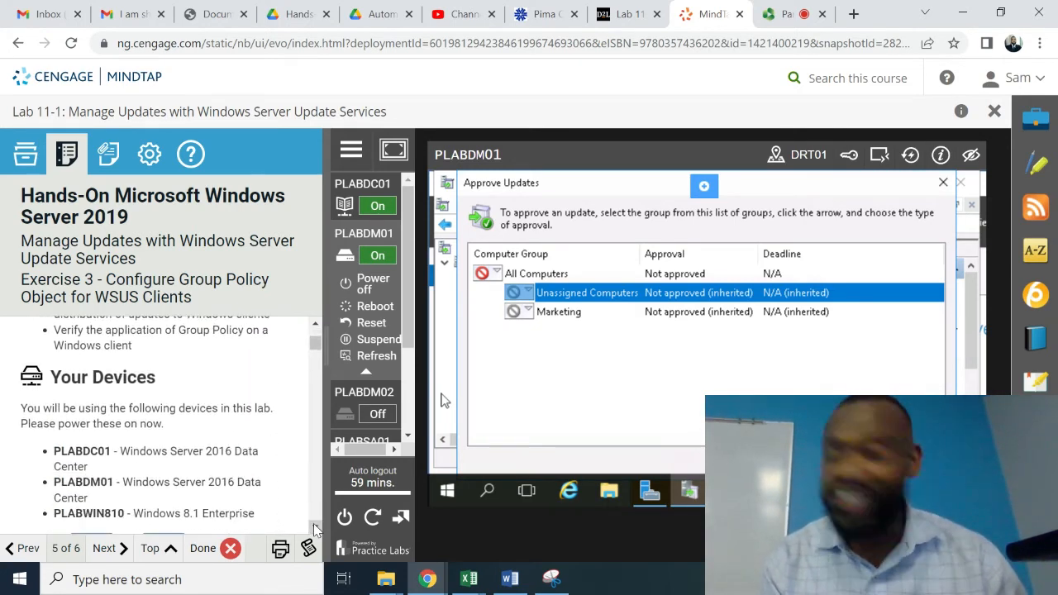
scroll(314, 529, "down", 1)
scroll(314, 529, "down", 5)
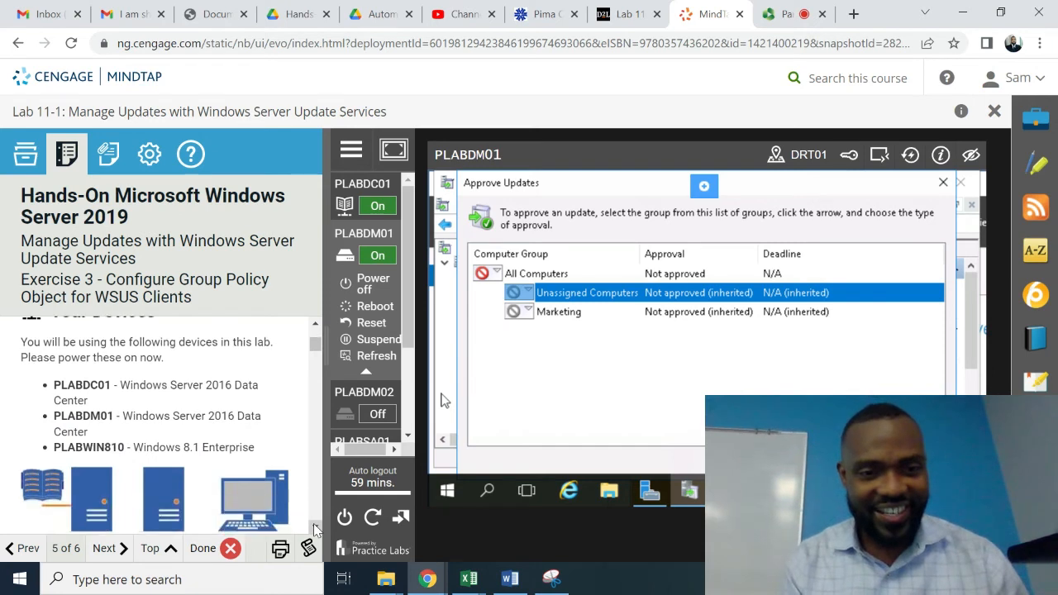
scroll(314, 529, "down", 1)
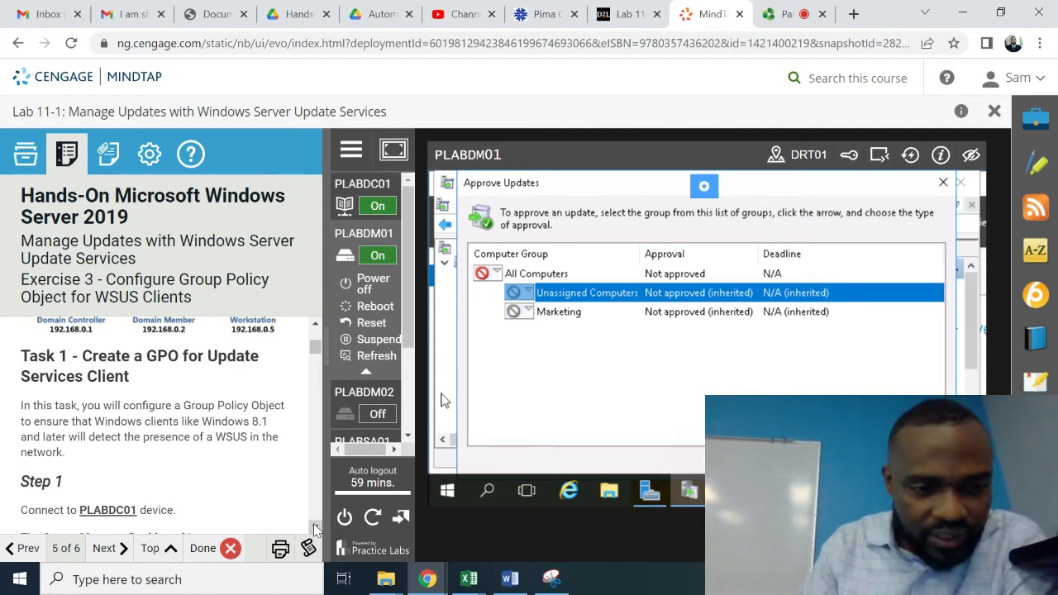
- Connect to the PLABDC01 domain controller and bring up its desktop
scroll(314, 529, "down", 1)
scroll(314, 529, "down", 2)
left_click(364, 185)
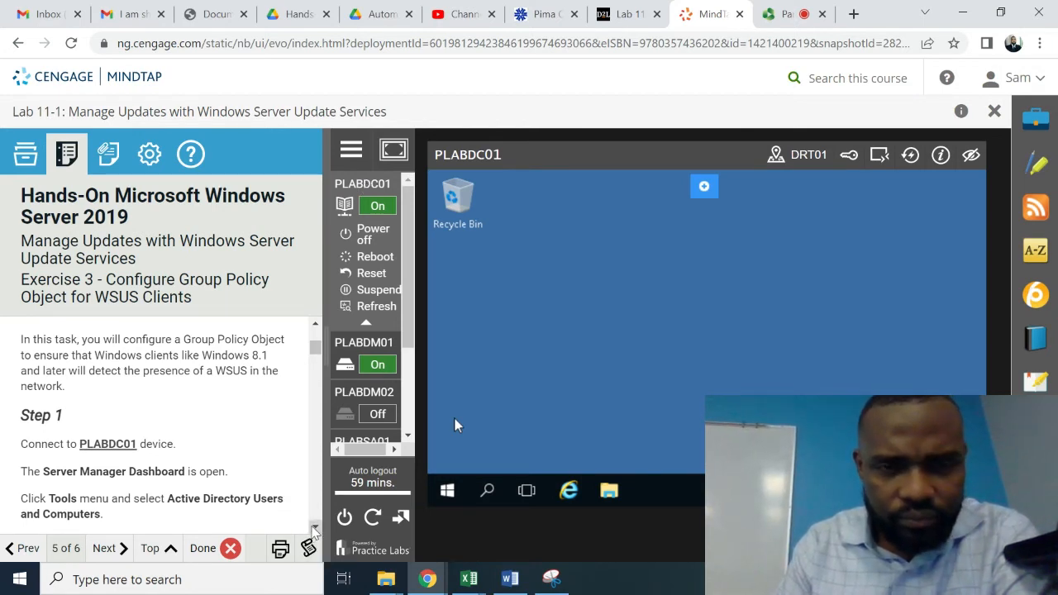
left_click(366, 188)
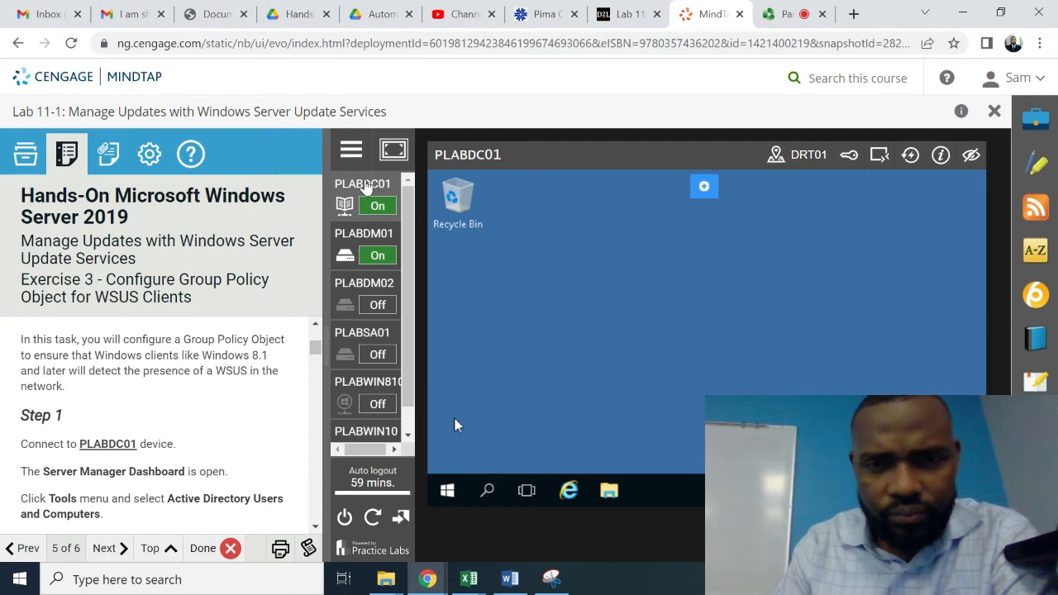
left_click(366, 188)
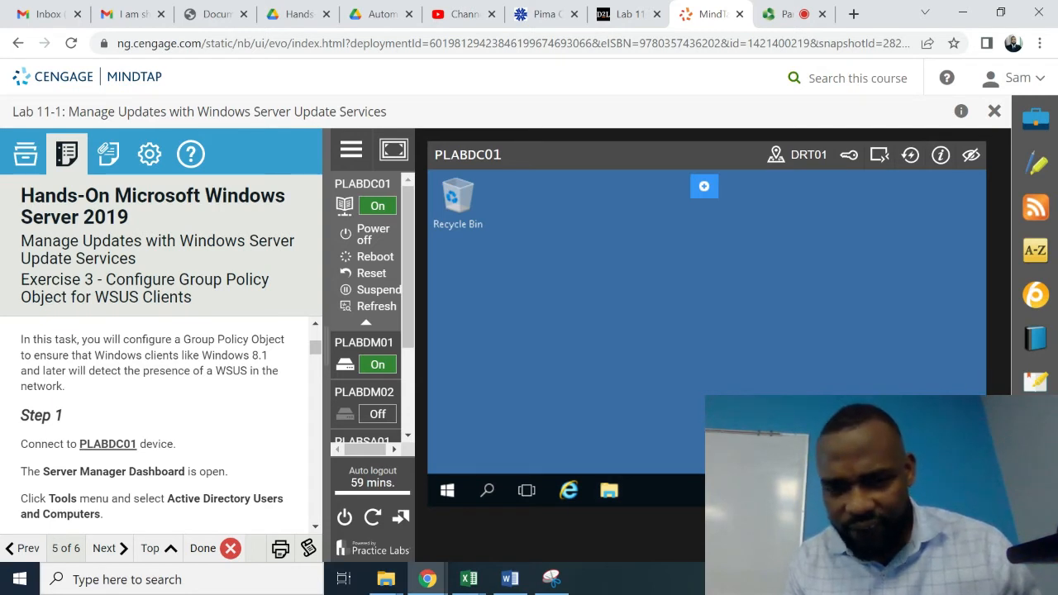
left_click(446, 492)
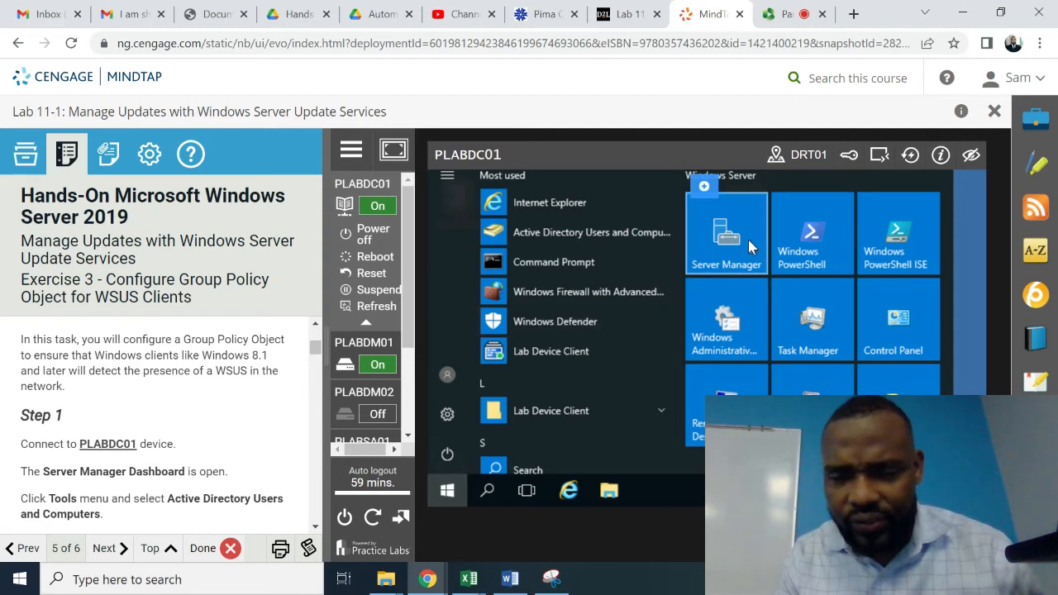
- Launch Server Manager and open Active Directory Users and Computers from its Tools menu
left_click(749, 242)
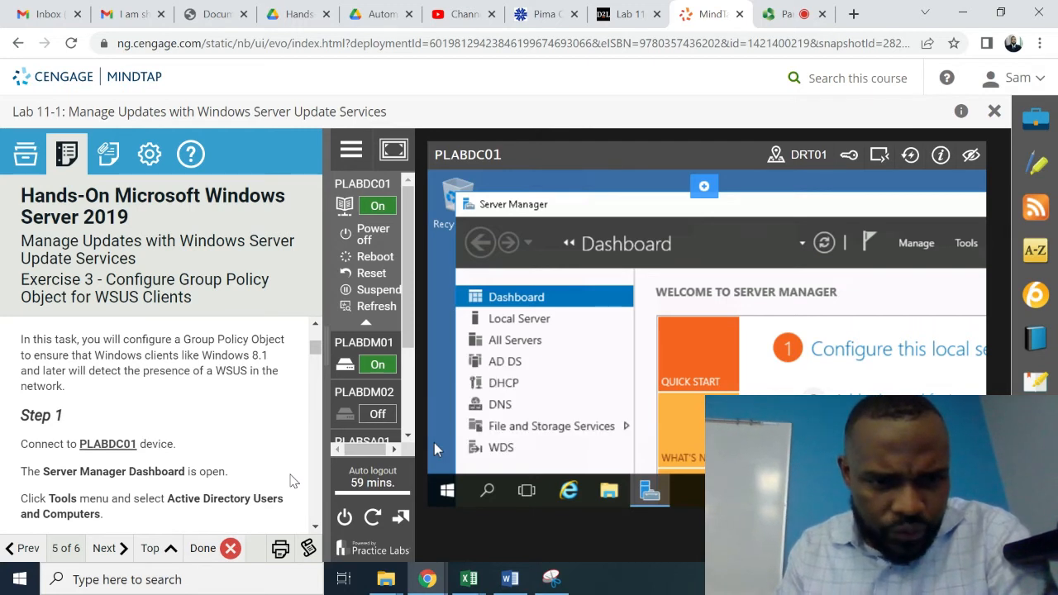
left_click(966, 243)
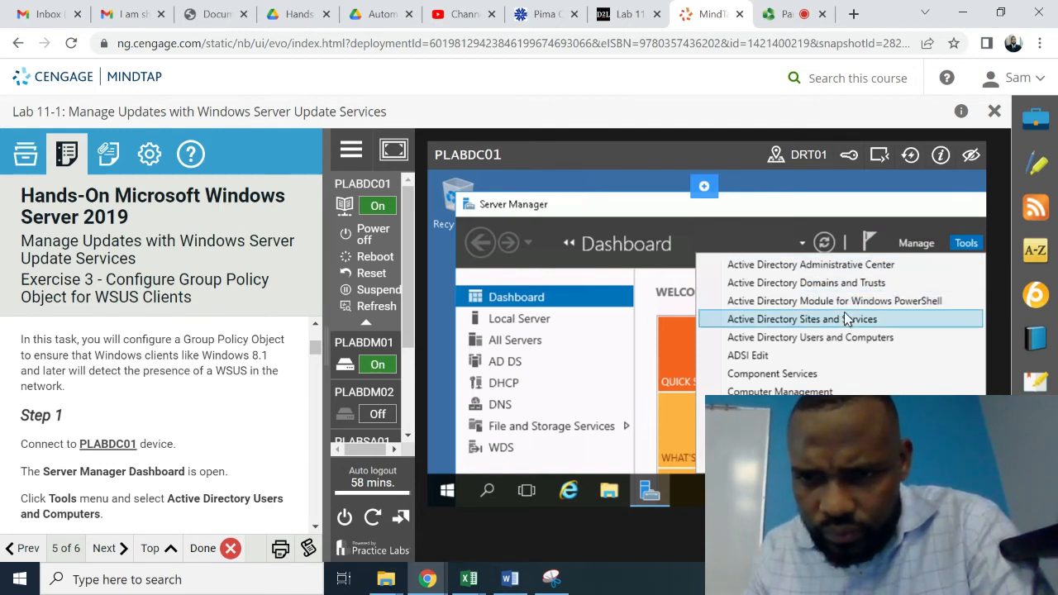
left_click(830, 341)
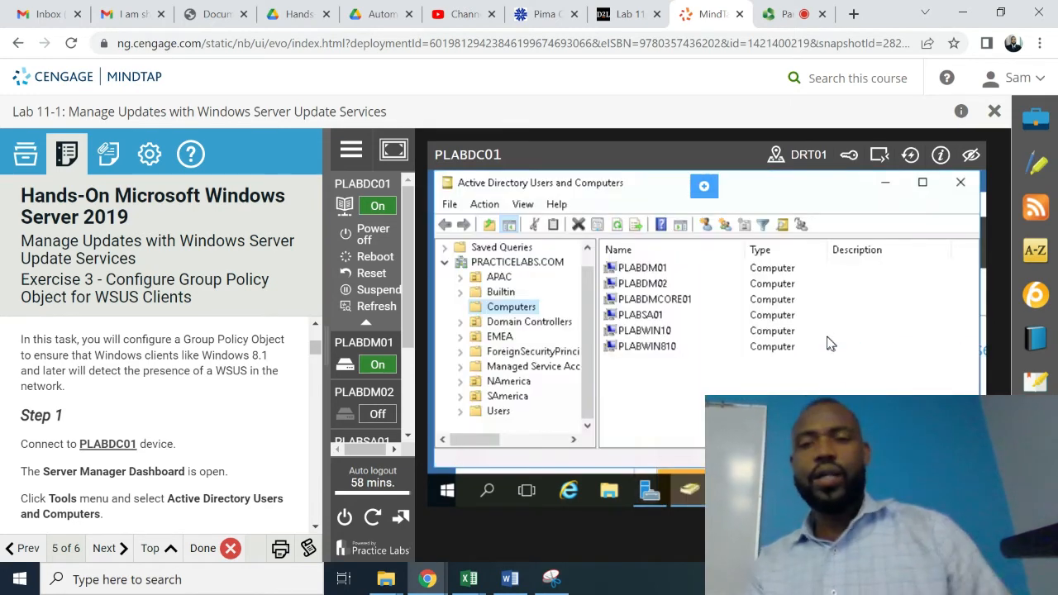
left_click(315, 527)
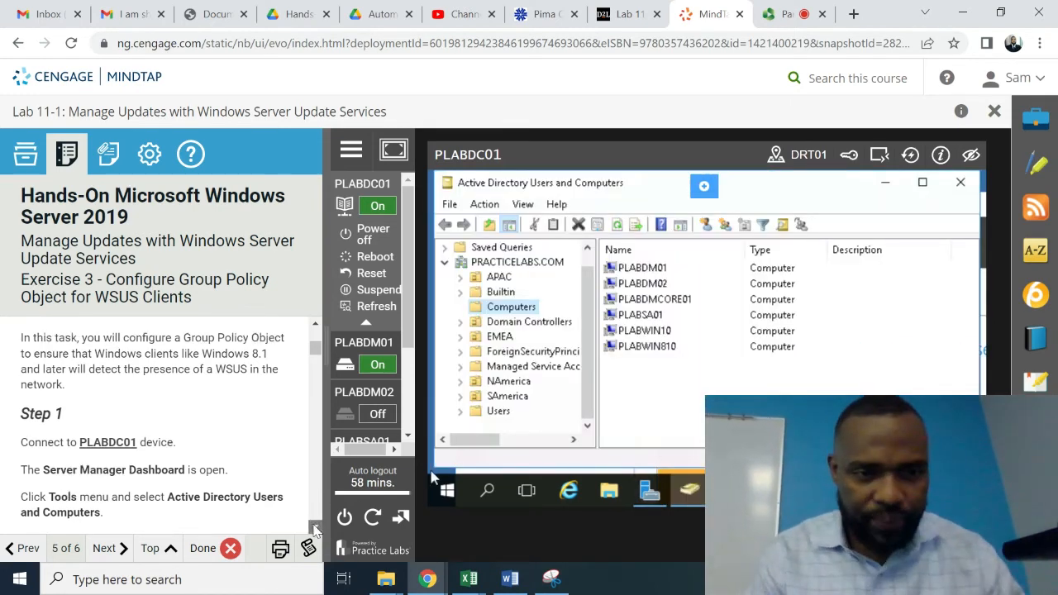
scroll(314, 528, "down", 3)
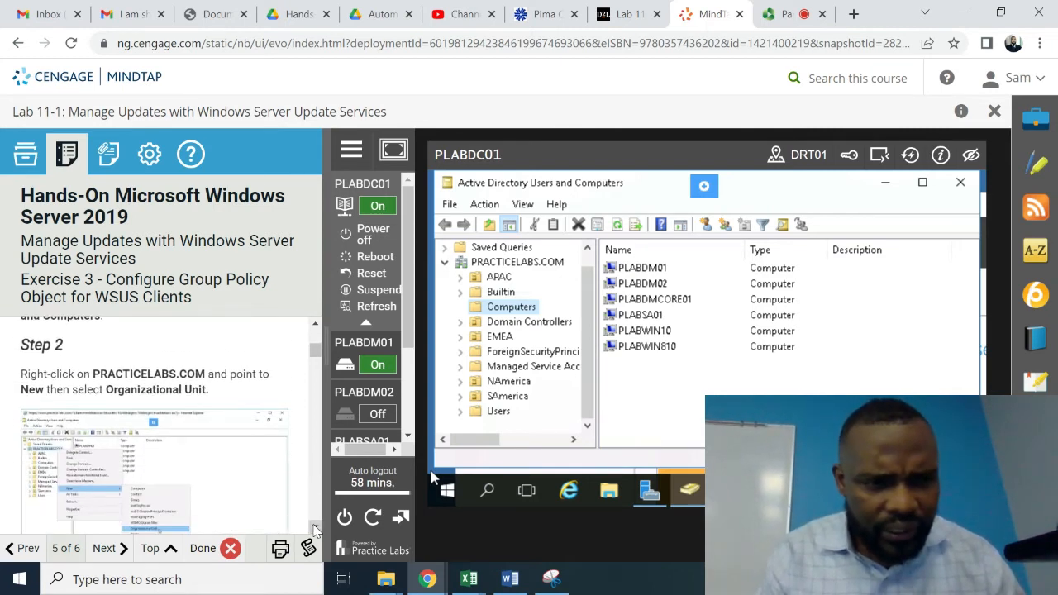
- Create a new organizational unit named 'WSUS Clients' under the PRACTICELABS.COM domain
right_click(511, 262)
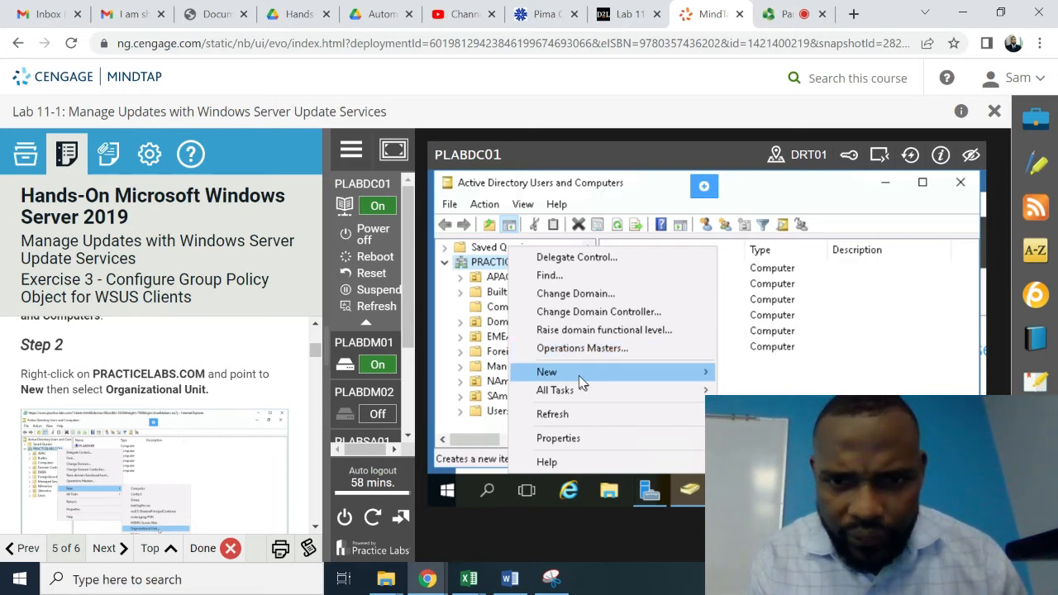
mouse_move(579, 375)
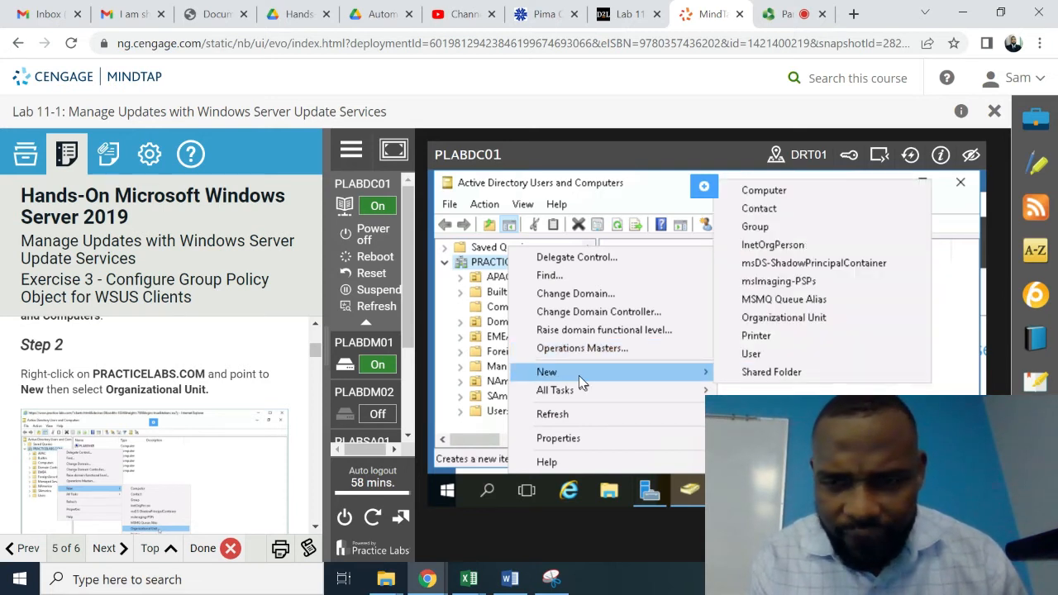
left_click(783, 319)
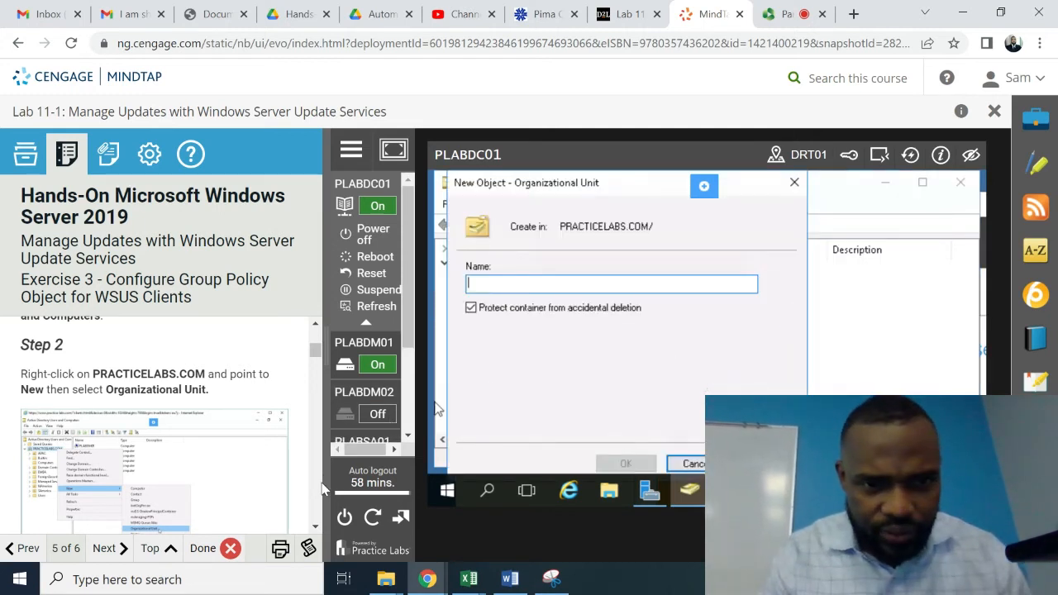
scroll(315, 529, "down", 5)
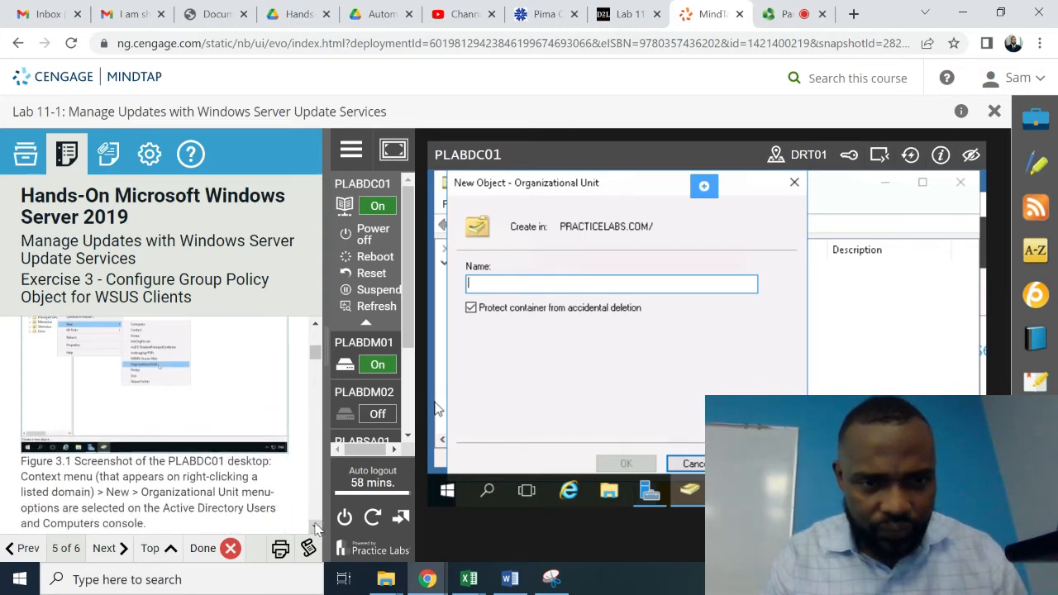
scroll(315, 529, "down", 3)
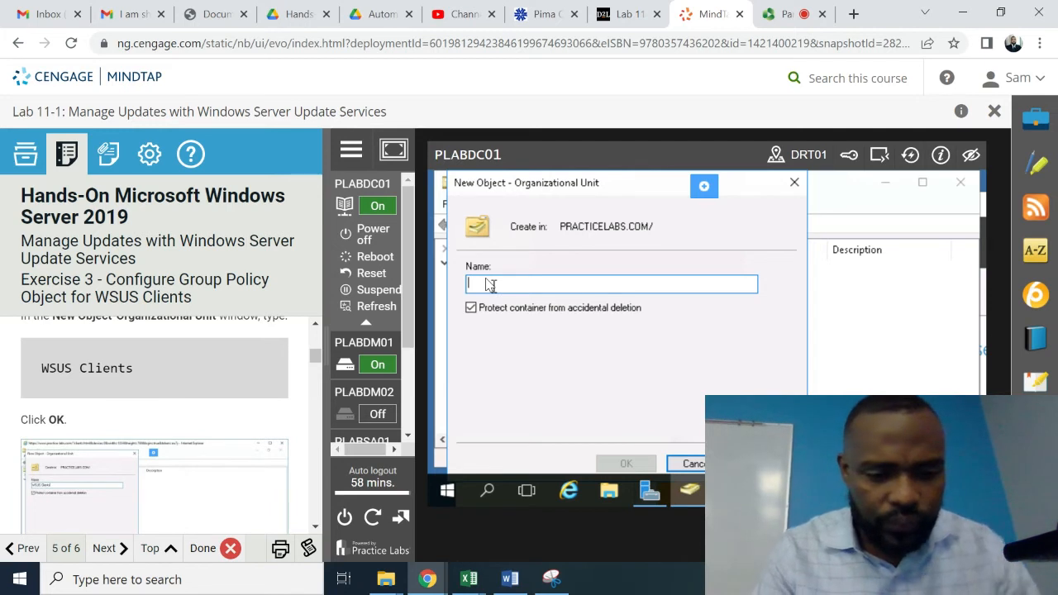
type("WSUS C")
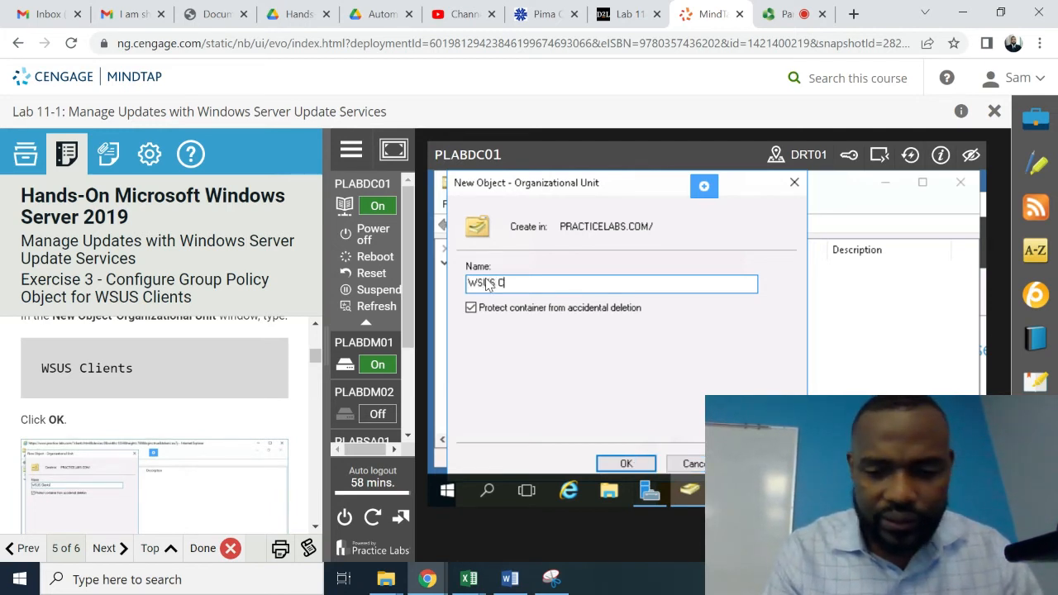
type("lients")
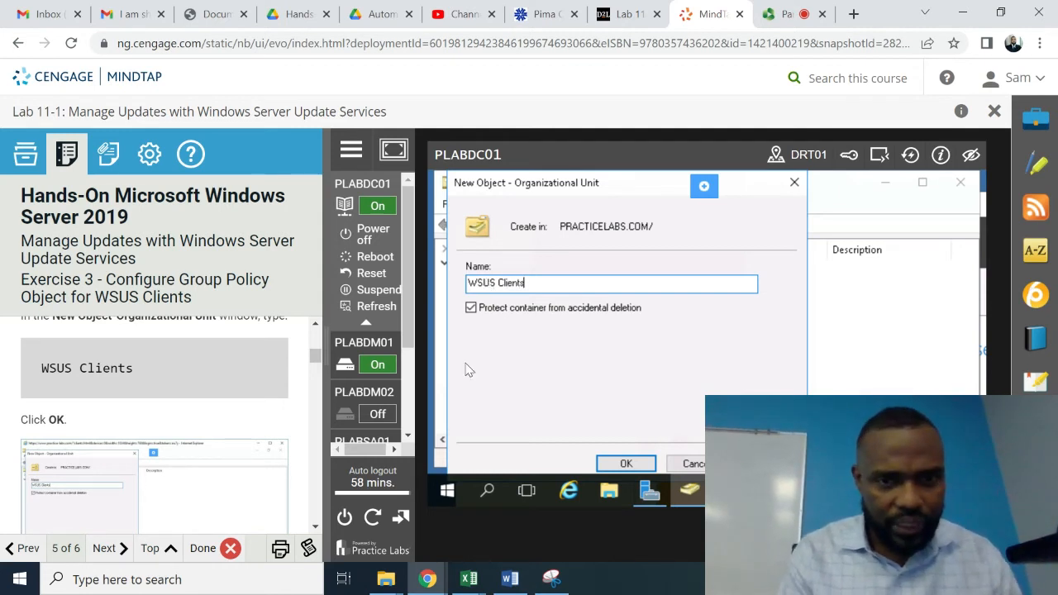
left_click(622, 464)
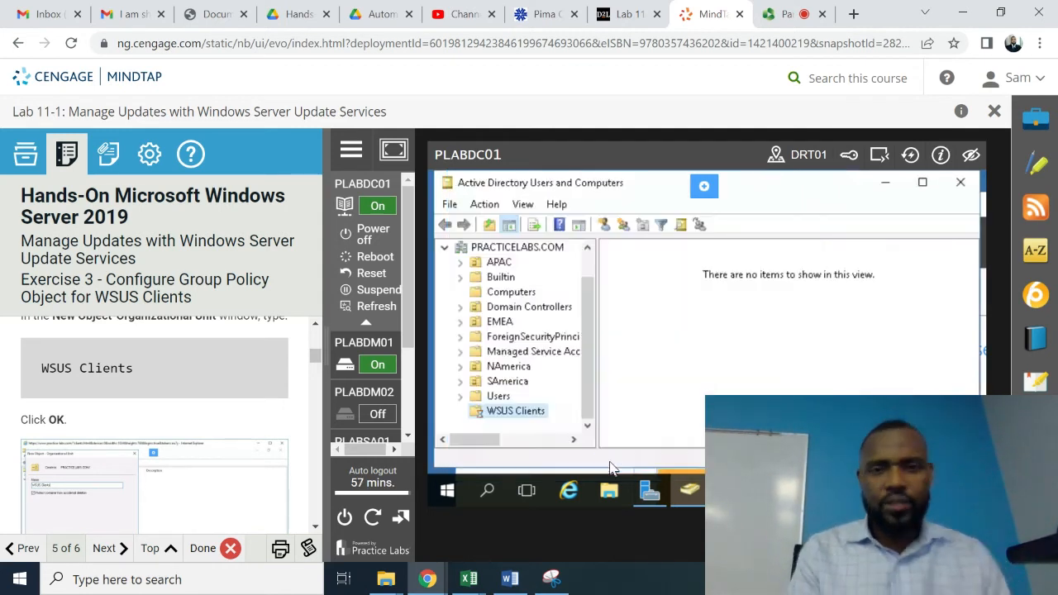
left_click(315, 527)
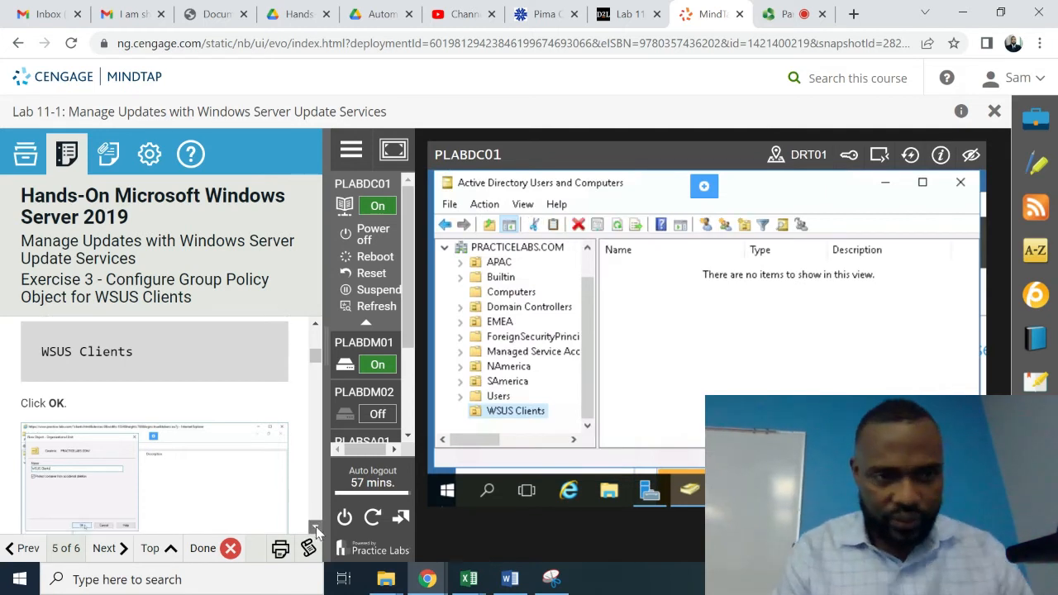
left_click(315, 527)
left_click(315, 527)
left_click(315, 527)
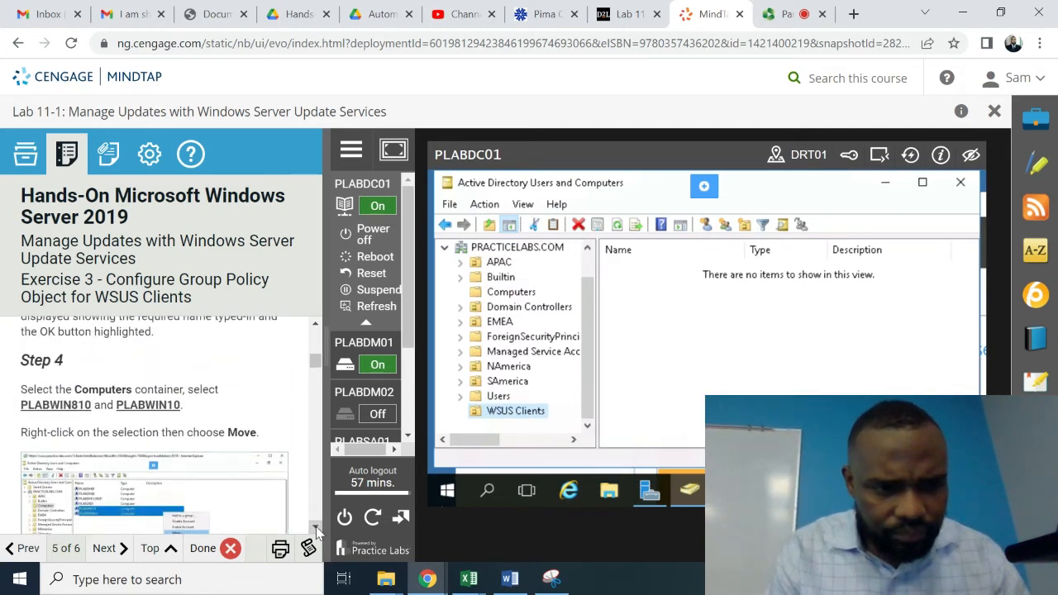
left_click(315, 527)
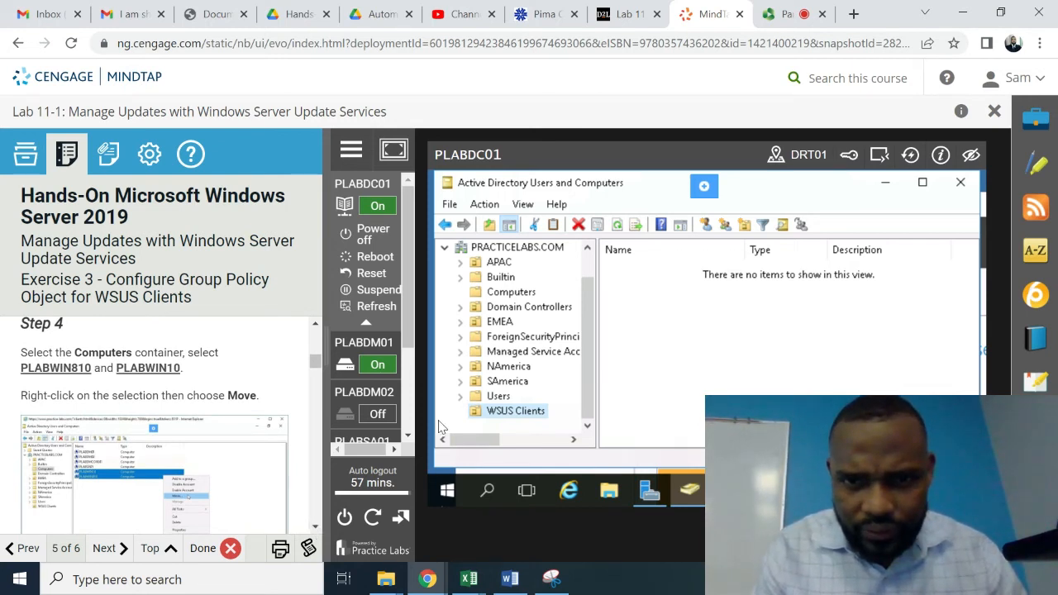
- Select PLABWIN810 and PLABWIN10 in the Computers container
left_click(511, 298)
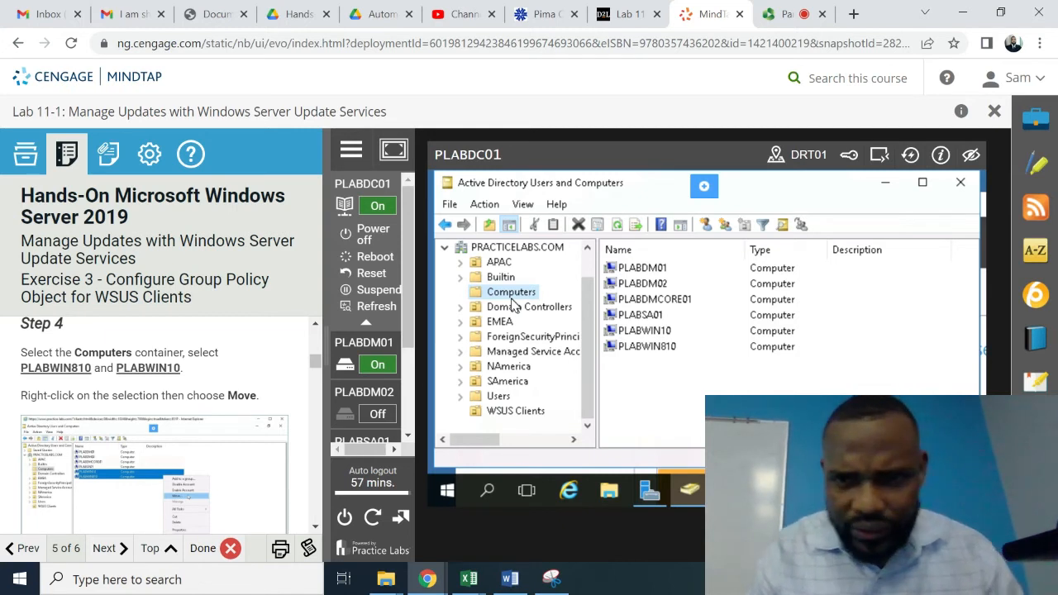
left_click(670, 352)
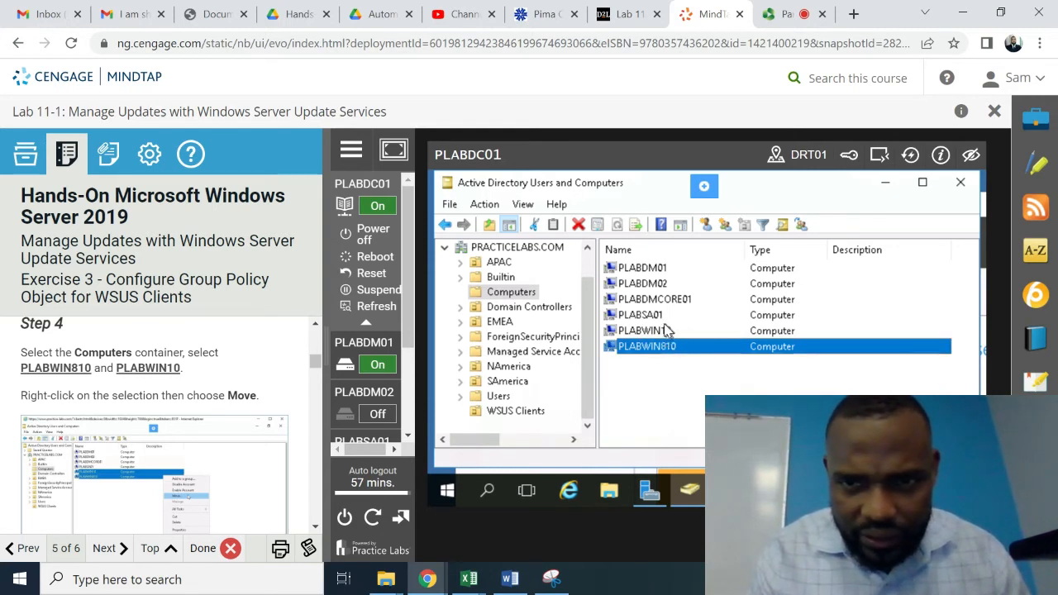
left_click(664, 334, "ctrl")
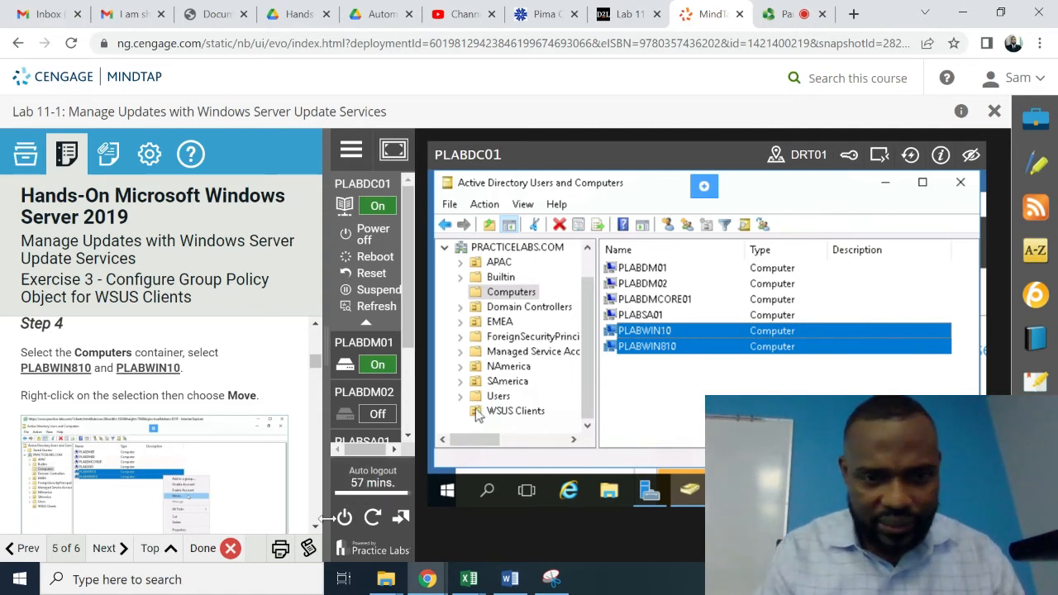
scroll(320, 526, "down", 2)
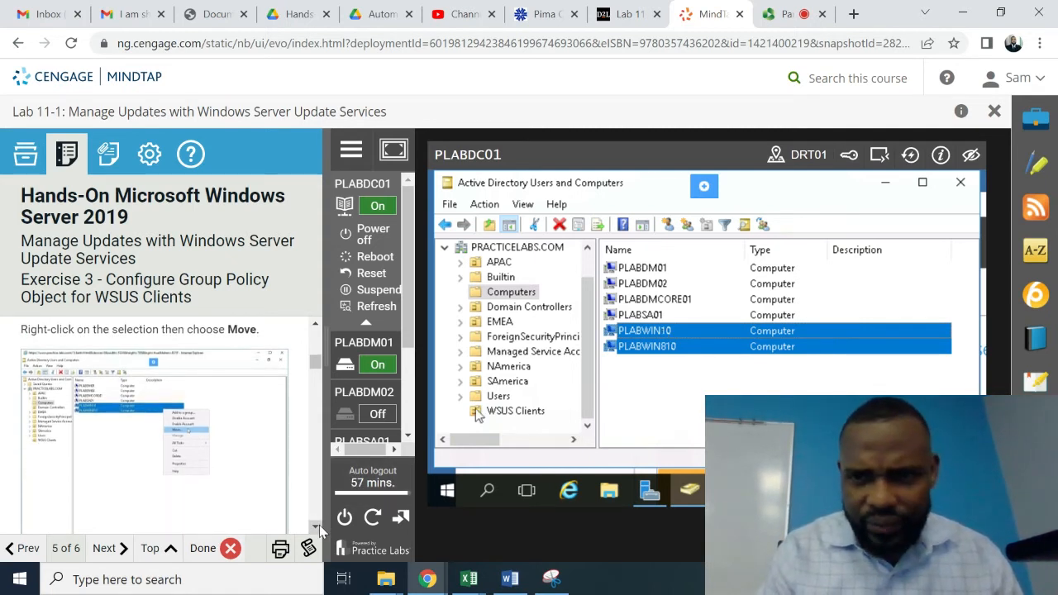
- Move the two selected computers into the WSUS Clients organizational unit
right_click(725, 337)
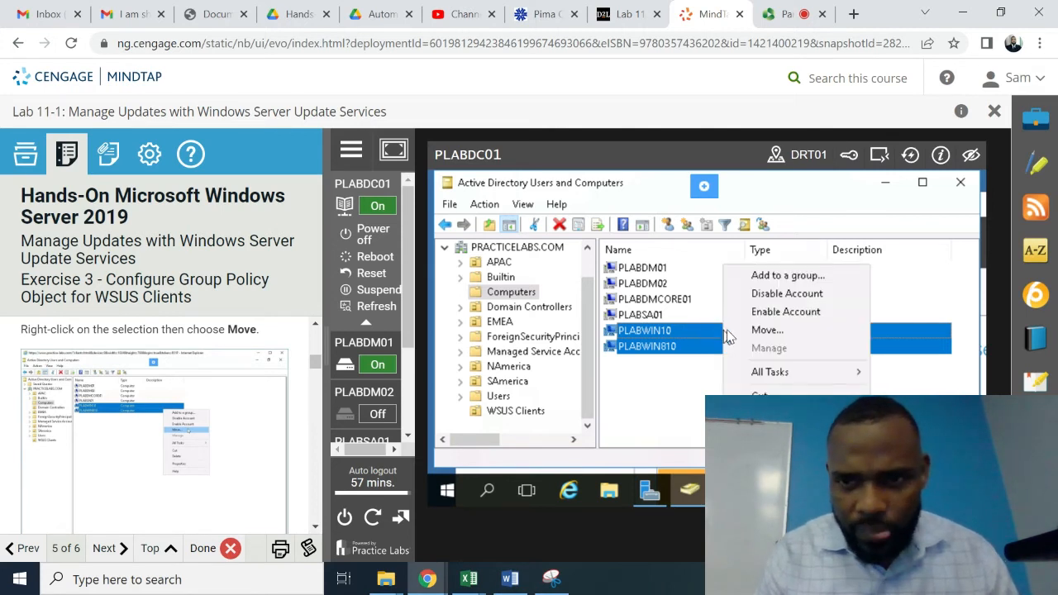
left_click(764, 331)
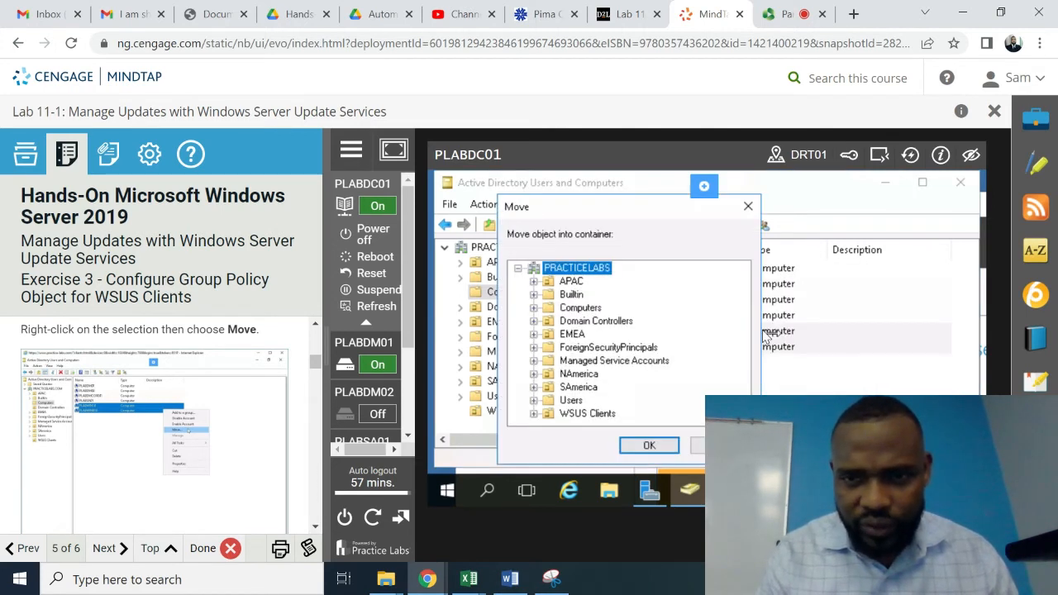
left_click(315, 526)
left_click(317, 527)
left_click(317, 527)
left_click(317, 526)
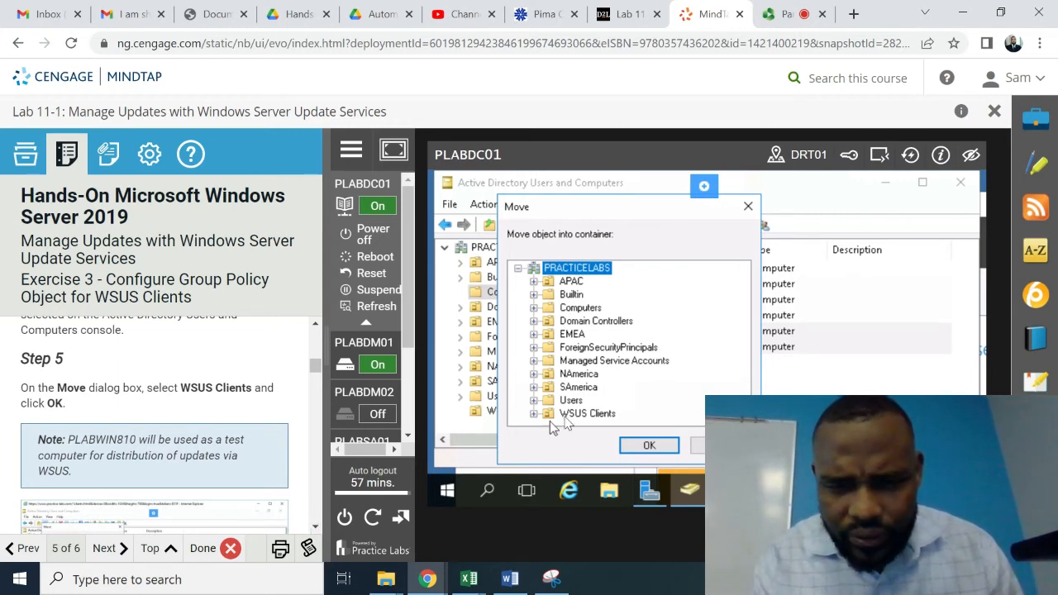
left_click(582, 414)
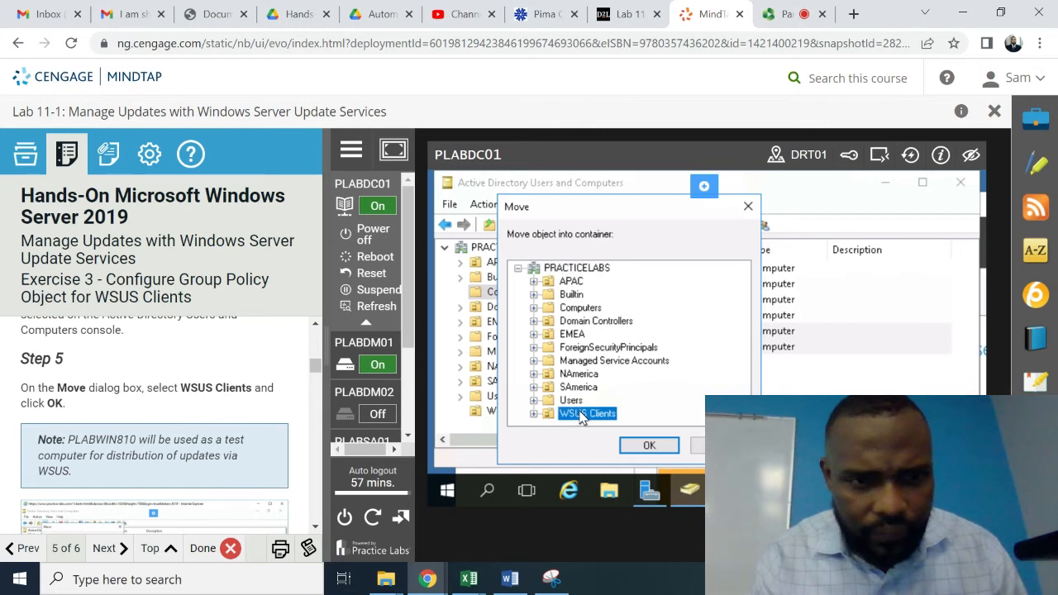
left_click(650, 446)
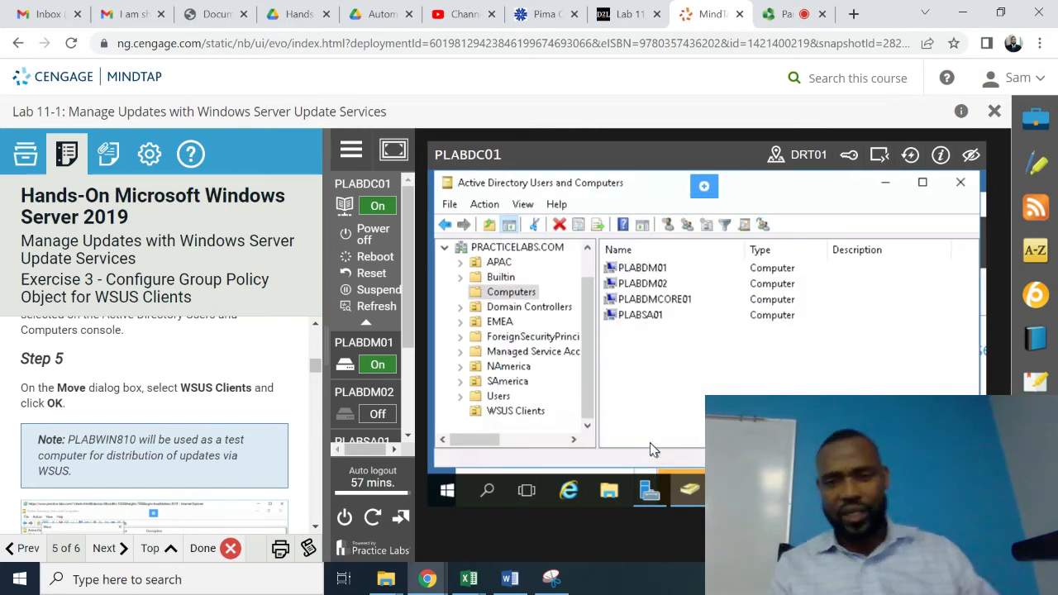
left_click(314, 527)
left_click(314, 527)
left_click(314, 528)
left_click(314, 527)
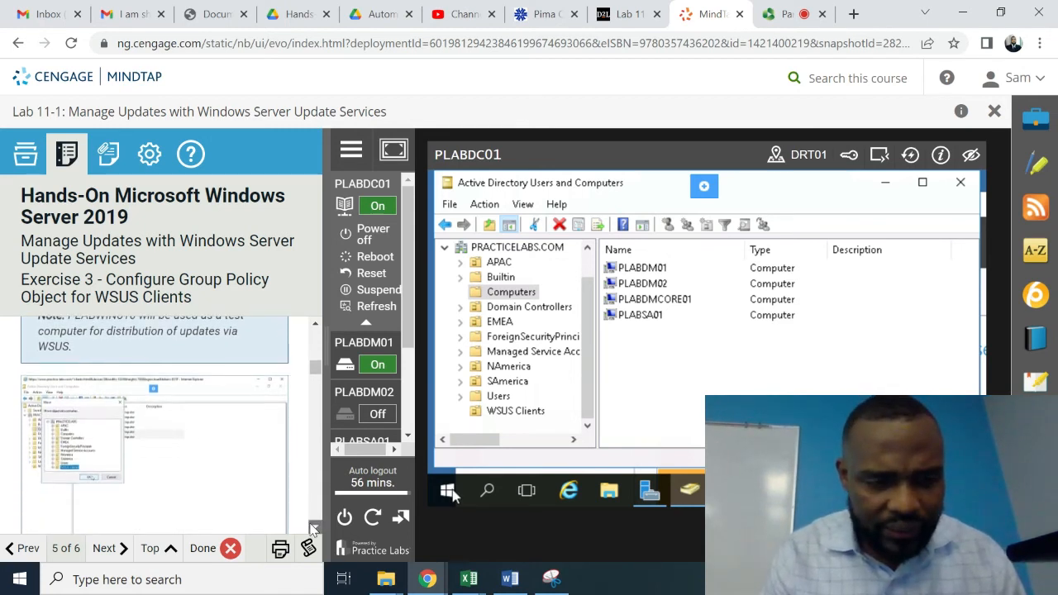
left_click(314, 527)
left_click(314, 527)
left_click(314, 528)
left_click(314, 528)
left_click(314, 527)
left_click(314, 528)
left_click(314, 527)
left_click(314, 527)
left_click(314, 527)
left_click(314, 528)
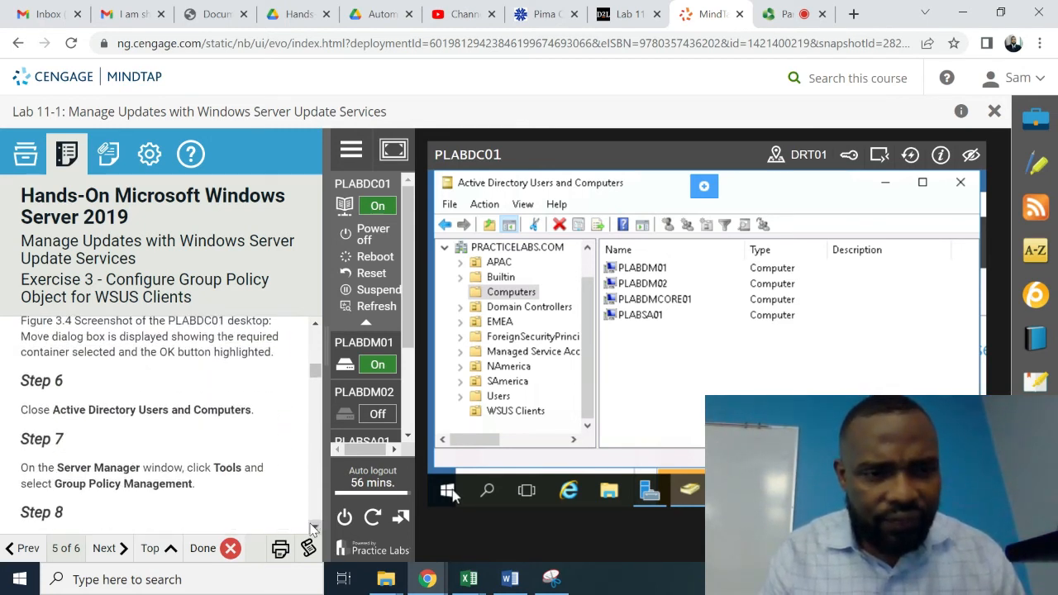
left_click(314, 528)
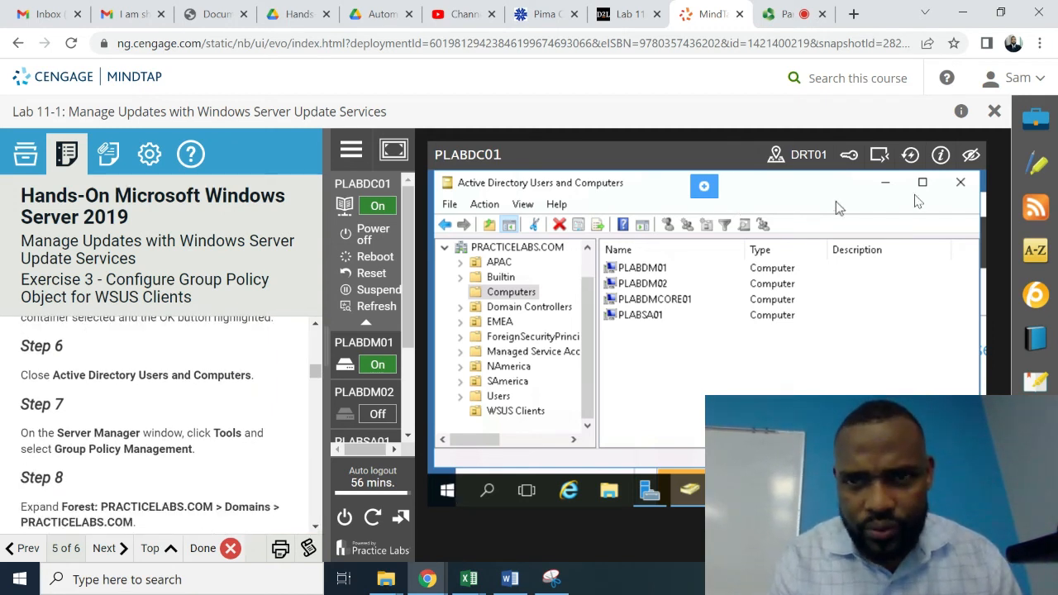
- Close Active Directory Users and Computers and launch Group Policy Management from Server Manager Tools
left_click(960, 183)
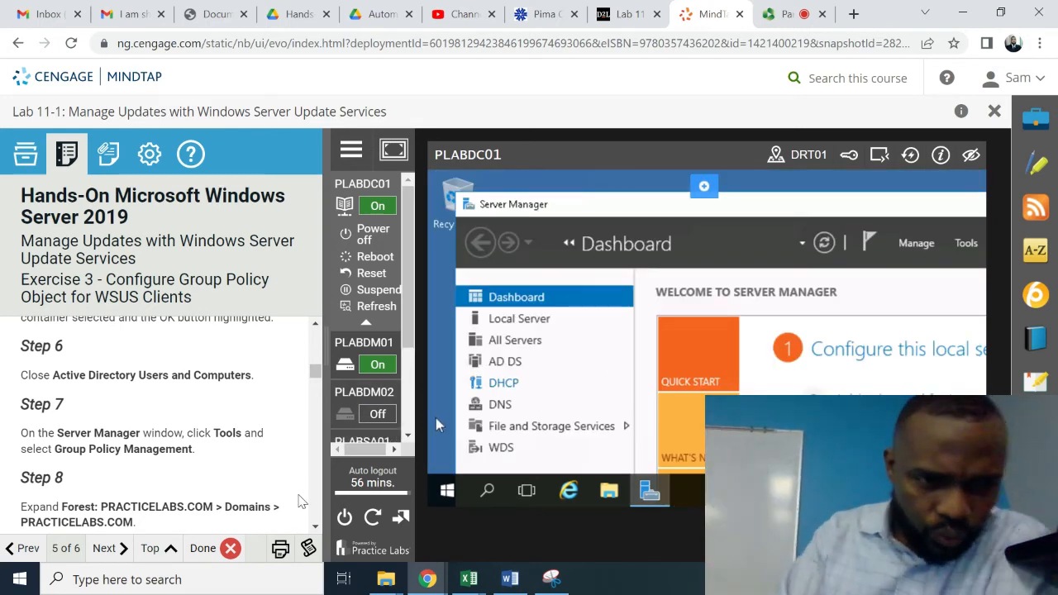
left_click(967, 243)
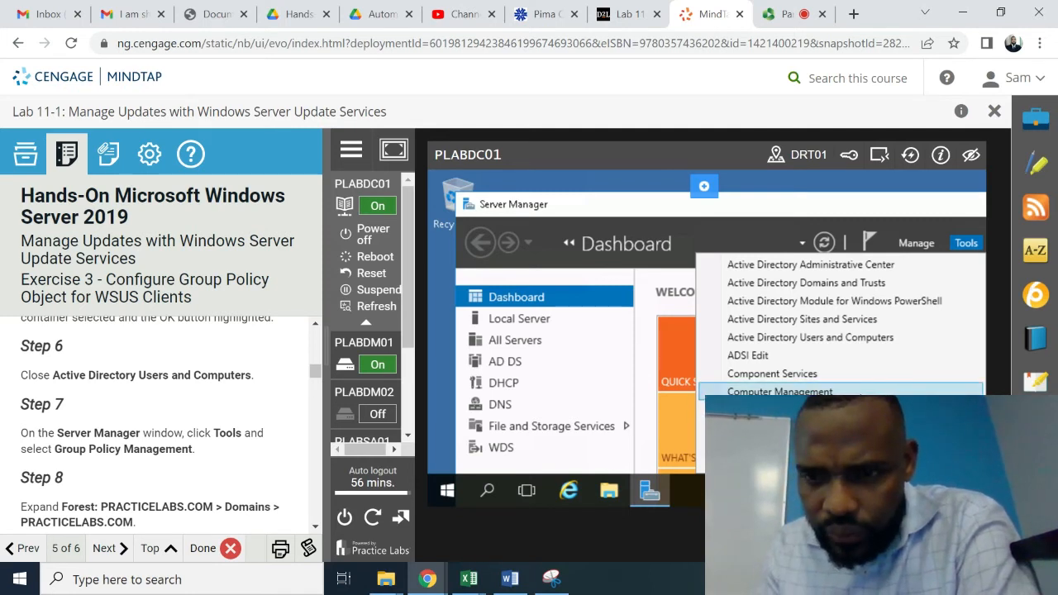
key("Down")
key("Down")
key("Down")
key("Down")
key("Down")
key("Down")
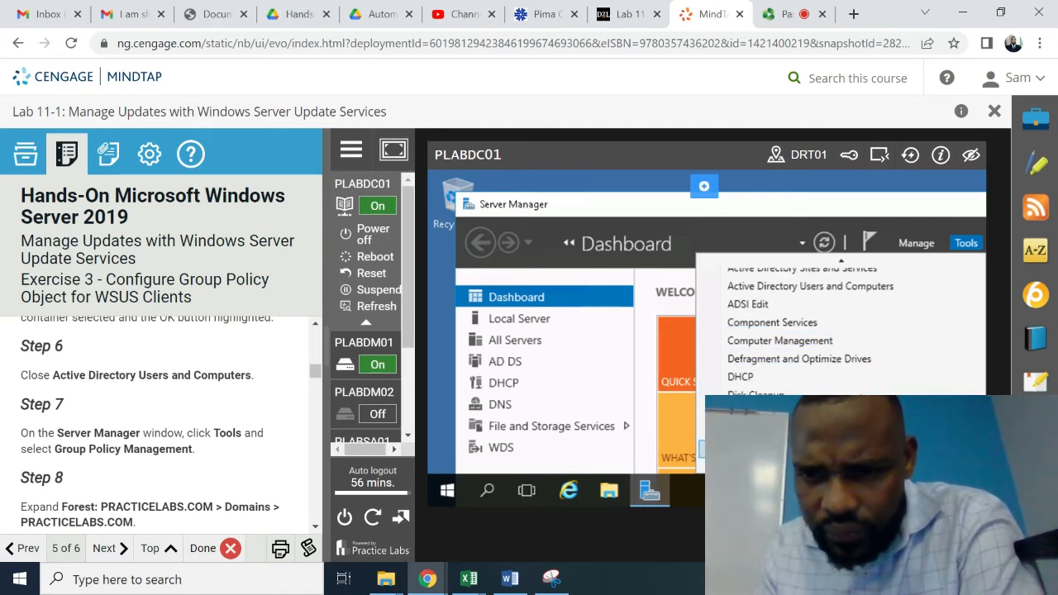
key("Down")
key("Up")
key("Up")
key("Down")
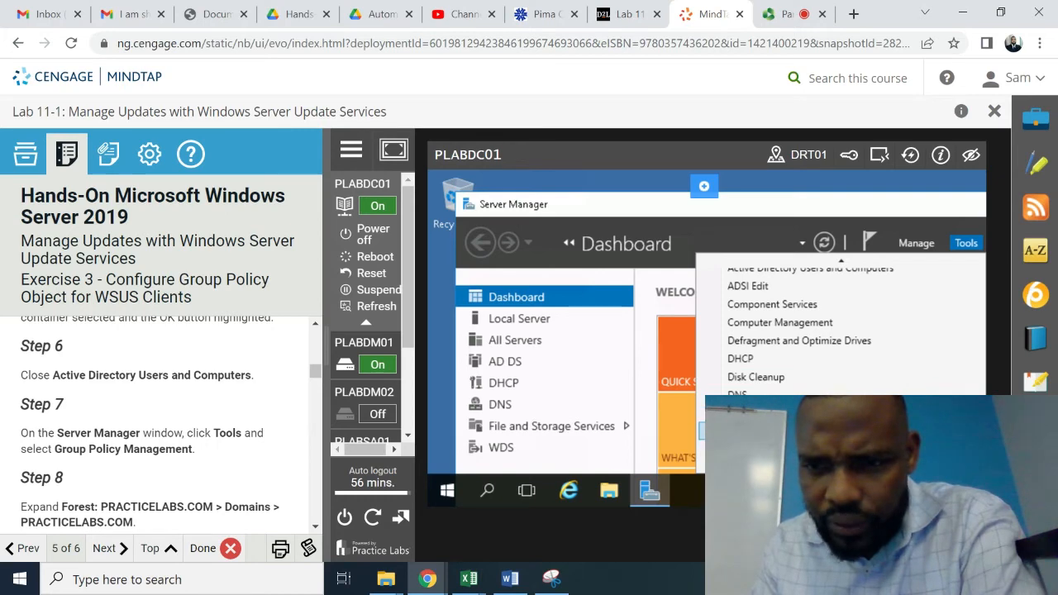
key("Return")
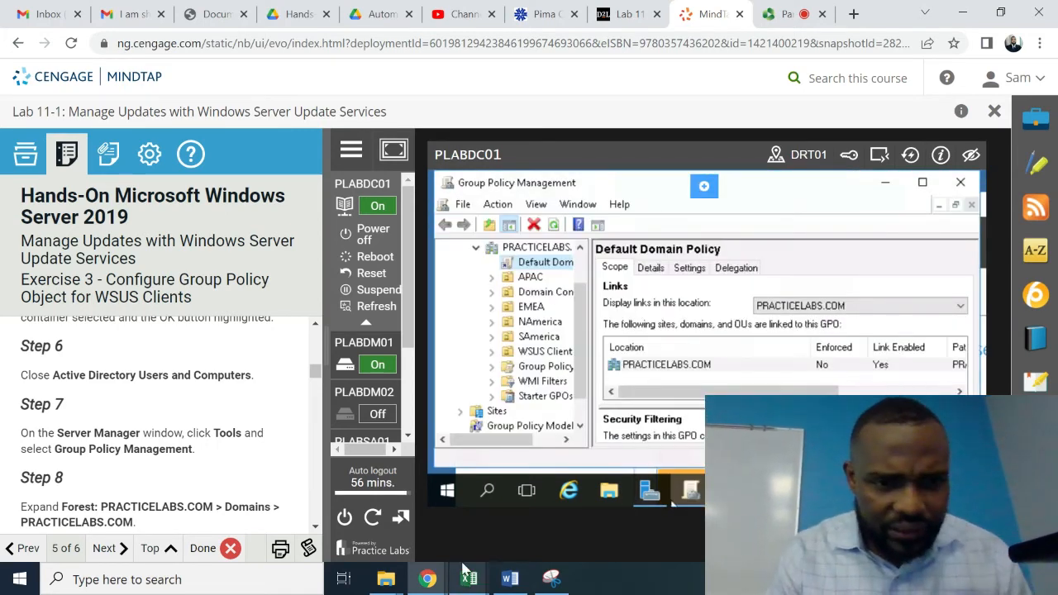
scroll(316, 529, "down", 3)
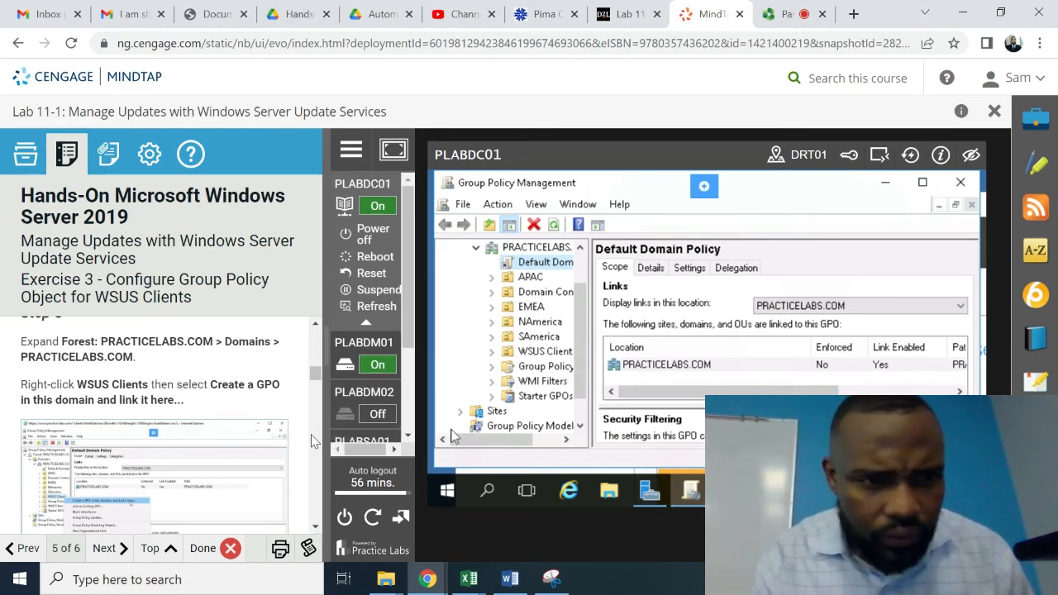
left_click(317, 325)
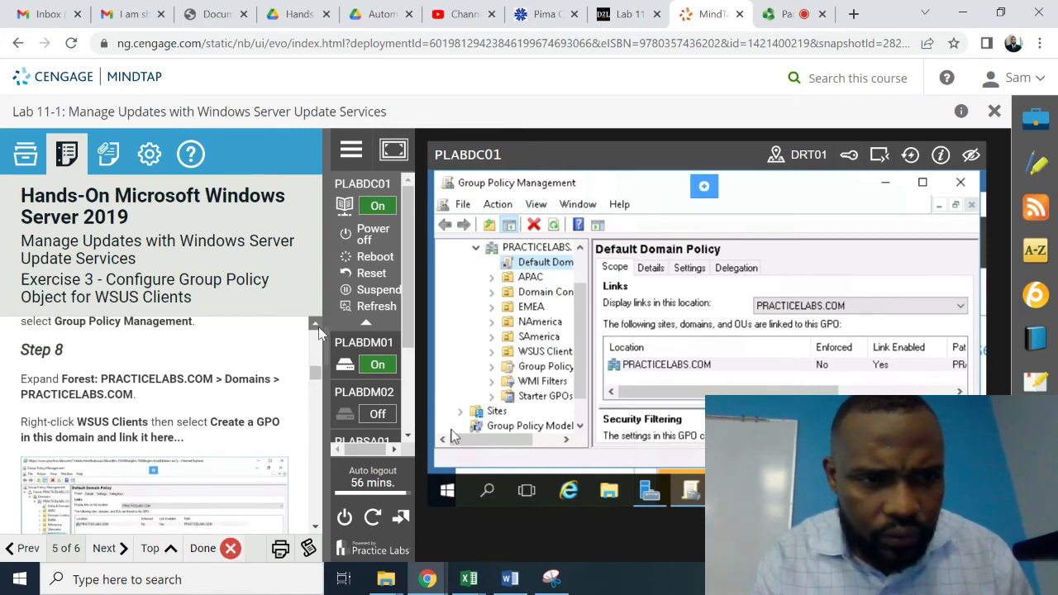
left_click(316, 325)
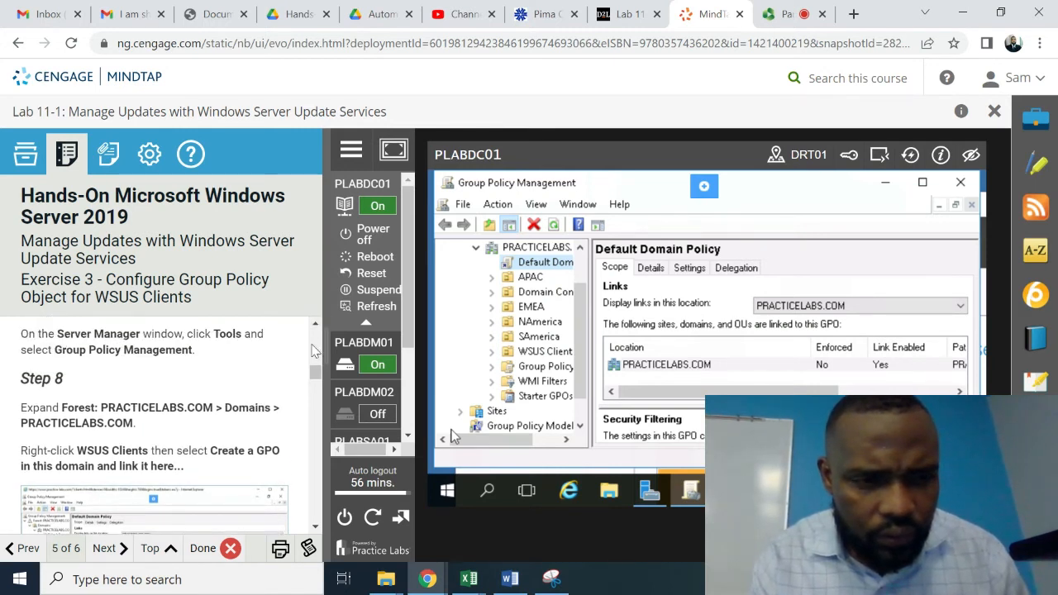
left_click(315, 529)
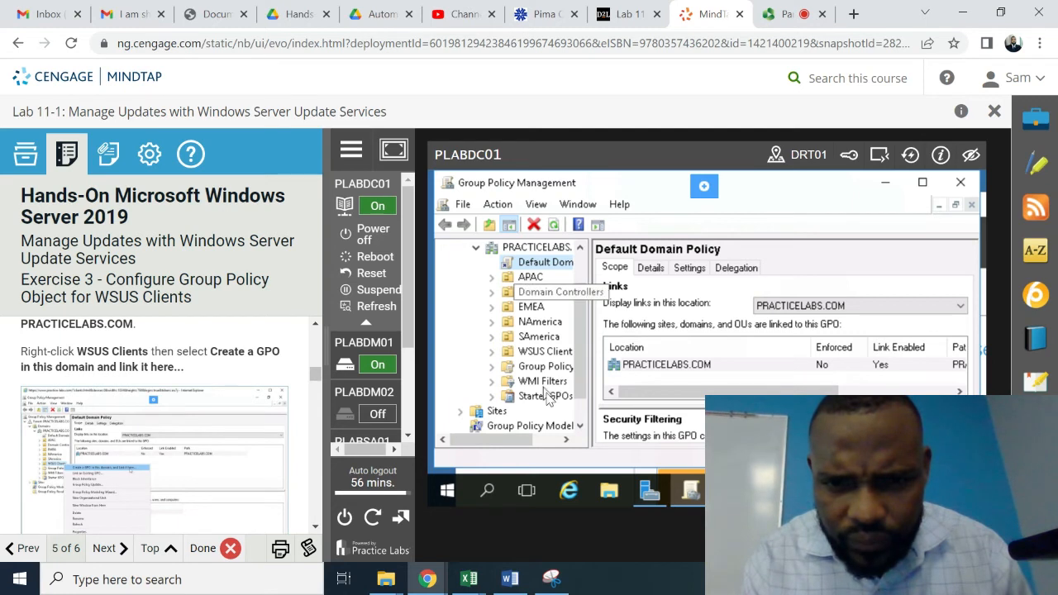
left_click(580, 427)
left_click(581, 427)
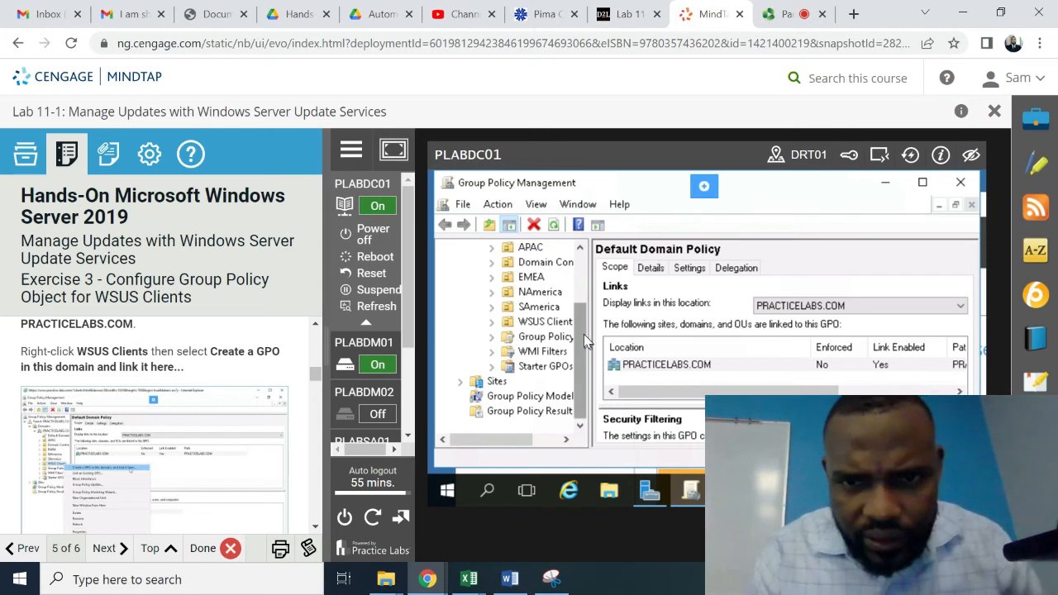
left_click_drag(583, 334, 585, 241)
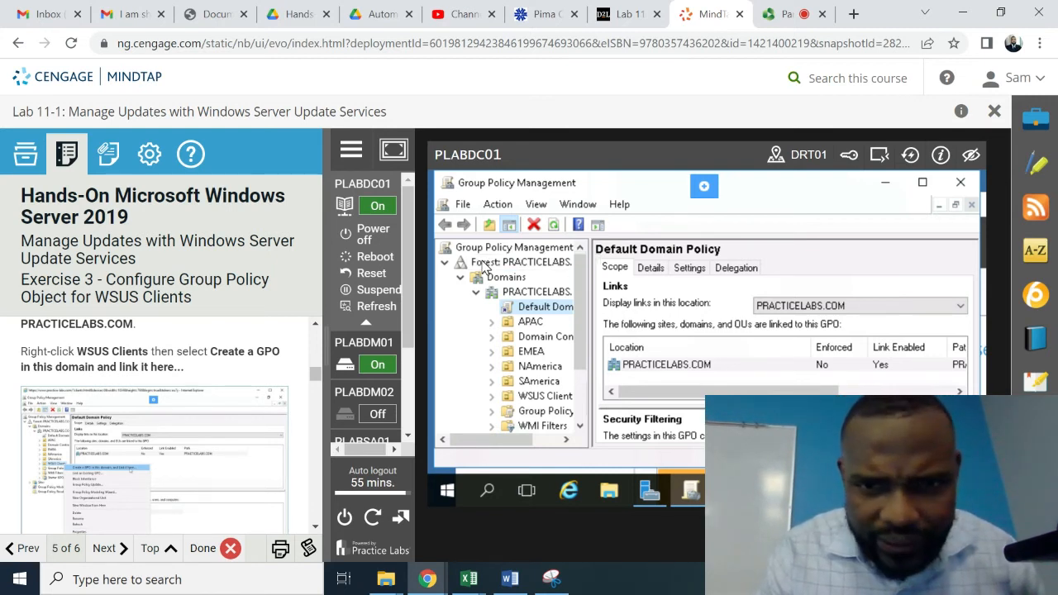
- Start creating a new GPO linked to the WSUS Clients unit
right_click(548, 396)
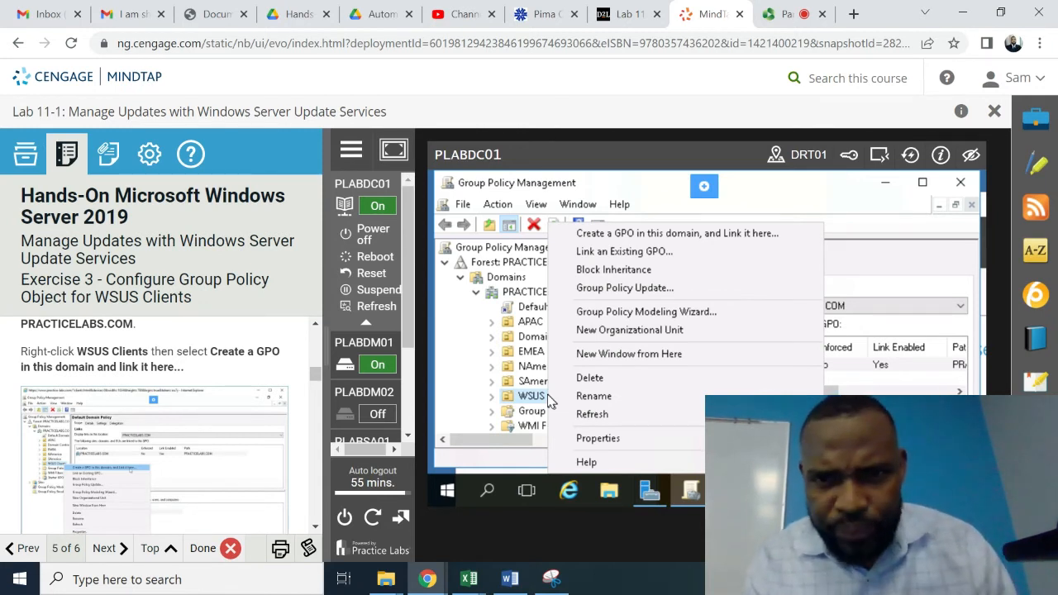
left_click(709, 236)
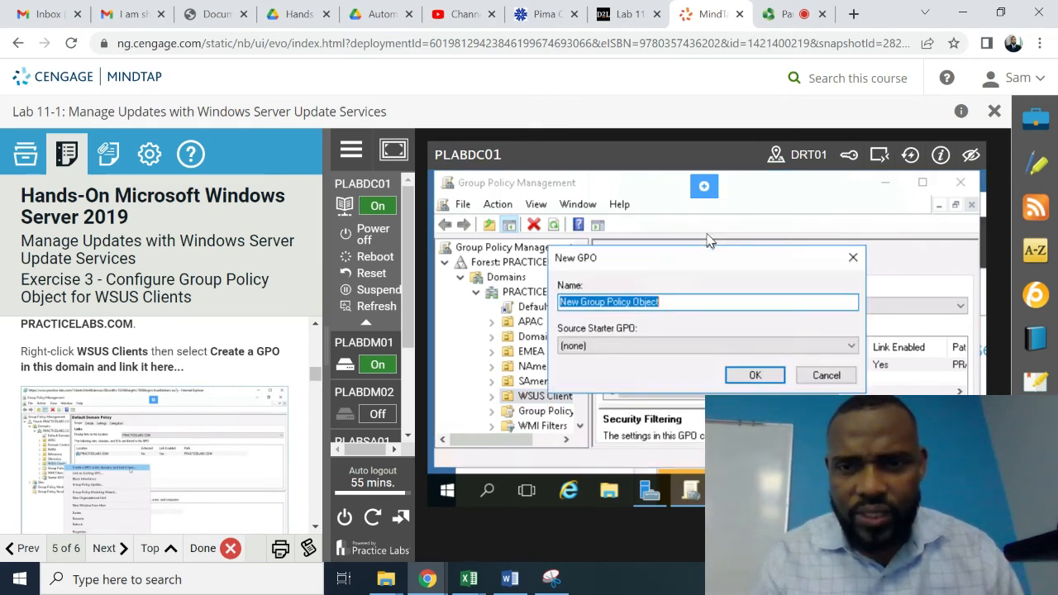
left_click(315, 526)
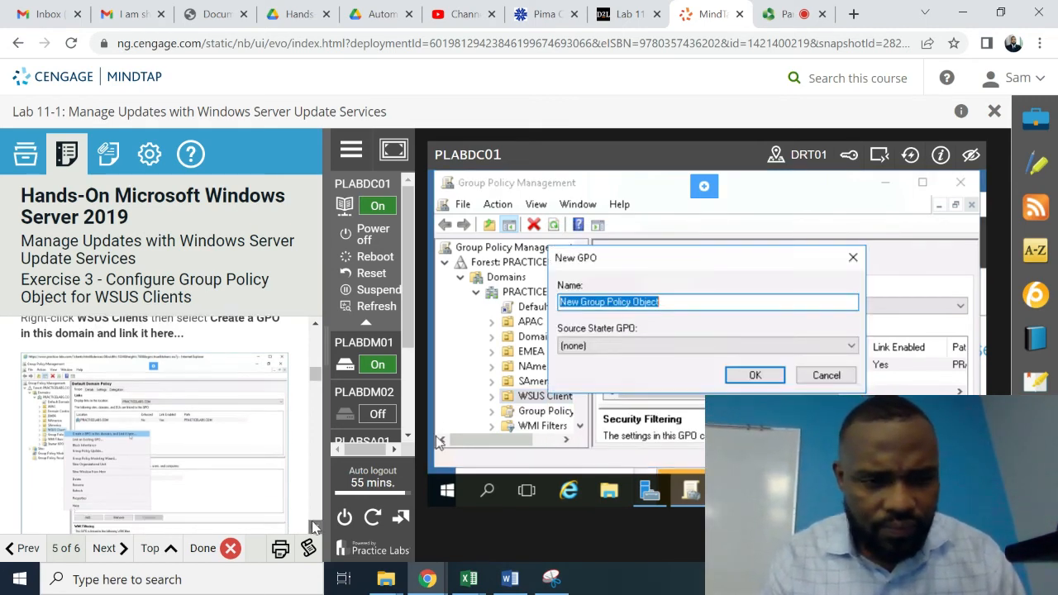
scroll(315, 526, "down", 6)
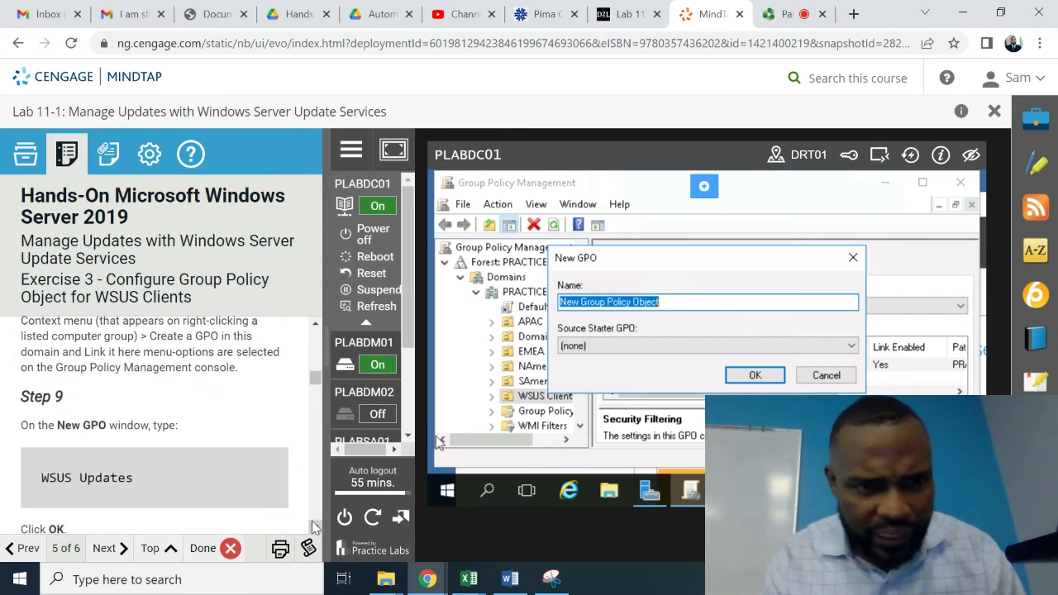
left_click(315, 526)
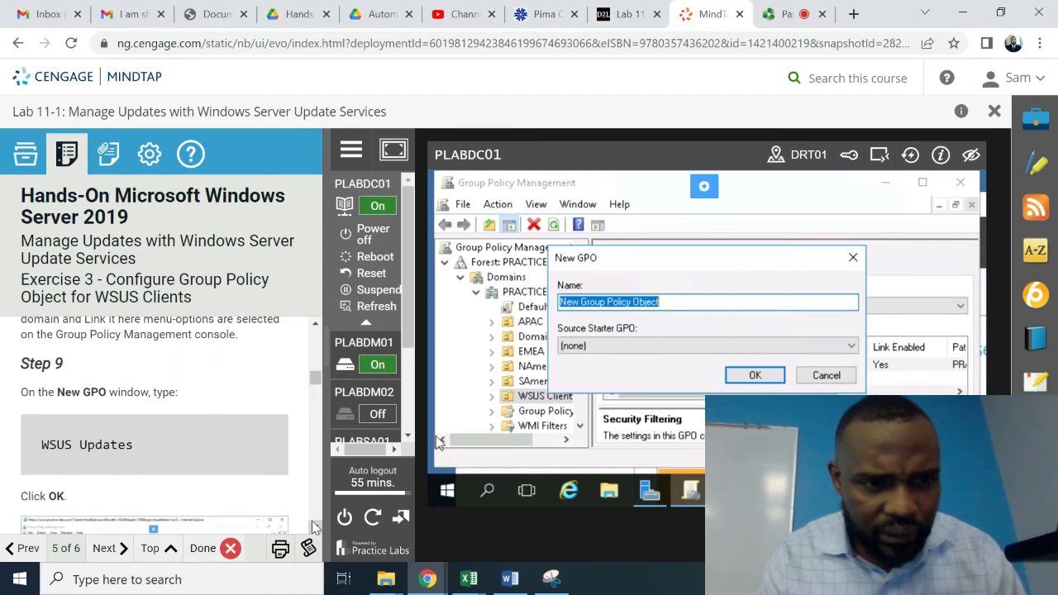
- Name the new GPO 'WSUS Updates' and confirm it
left_click(672, 305)
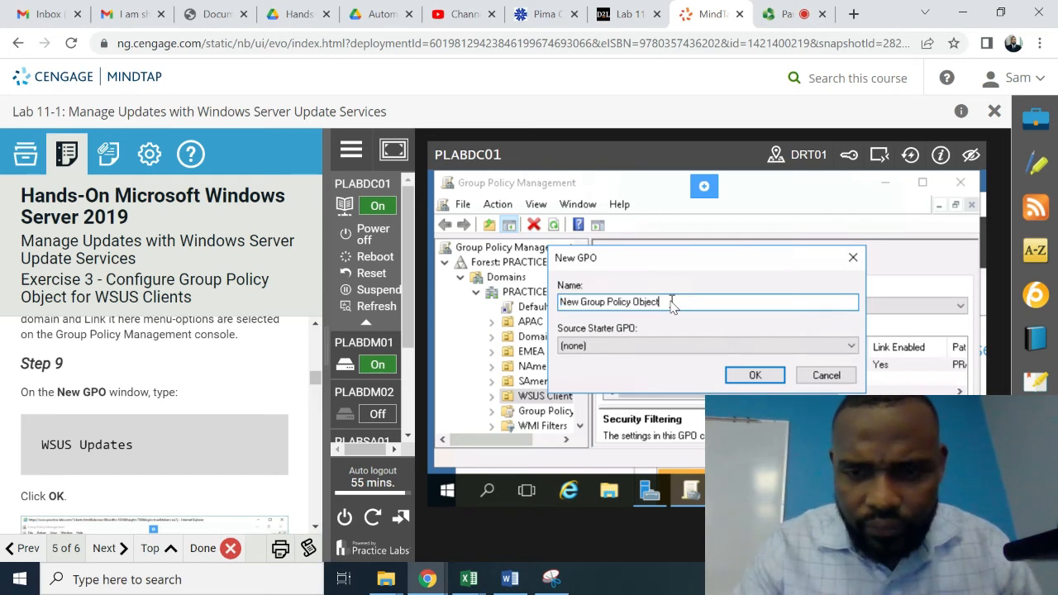
key("BackSpace")
key("BackSpace")
key("BackSpace")
key("BackSpace")
key("BackSpace")
key("BackSpace")
key("BackSpace")
key("BackSpace")
key("BackSpace")
key("BackSpace")
key("BackSpace")
key("BackSpace")
key("BackSpace")
key("BackSpace")
key("BackSpace")
key("BackSpace")
key("BackSpace")
key("BackSpace")
key("BackSpace")
key("BackSpace")
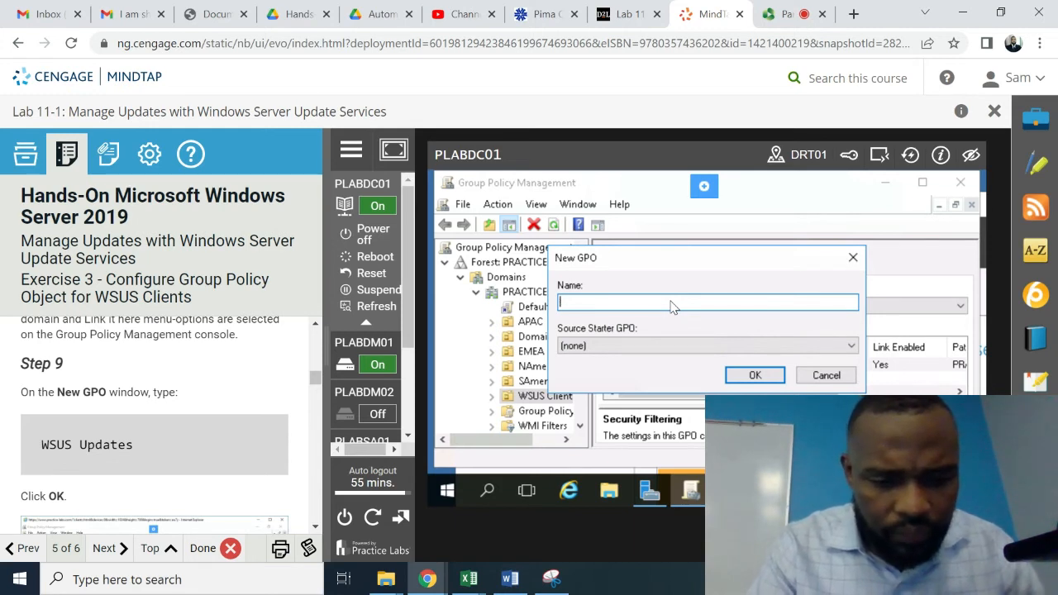
type("WSUS")
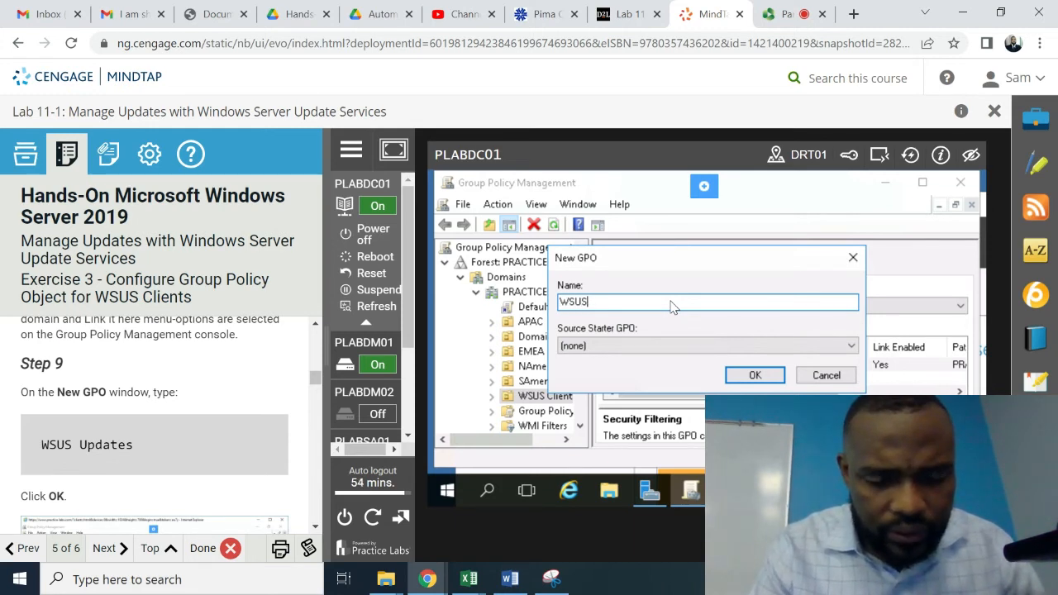
type(" Updates")
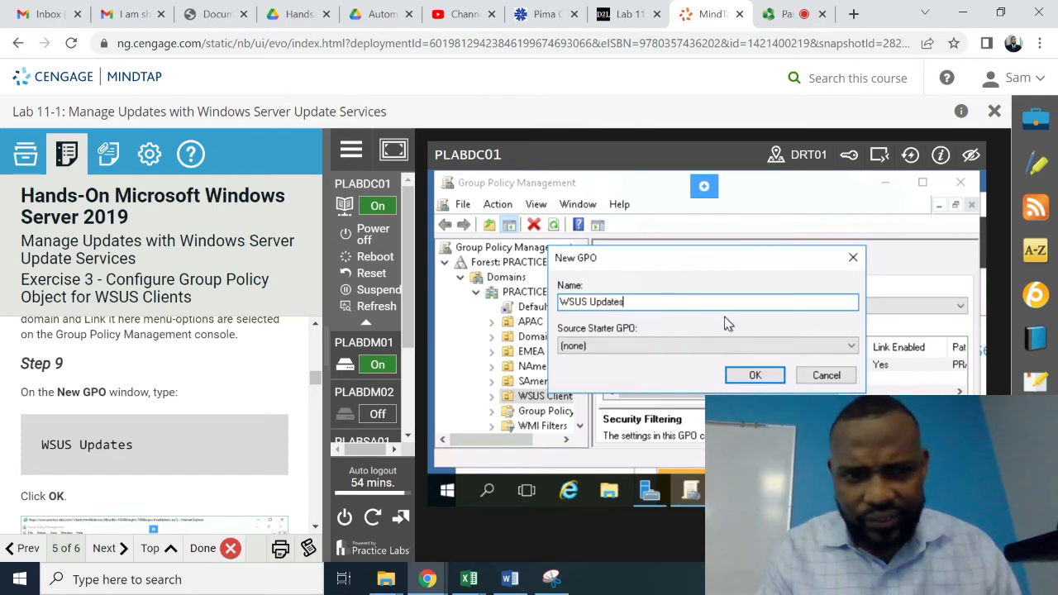
left_click(747, 374)
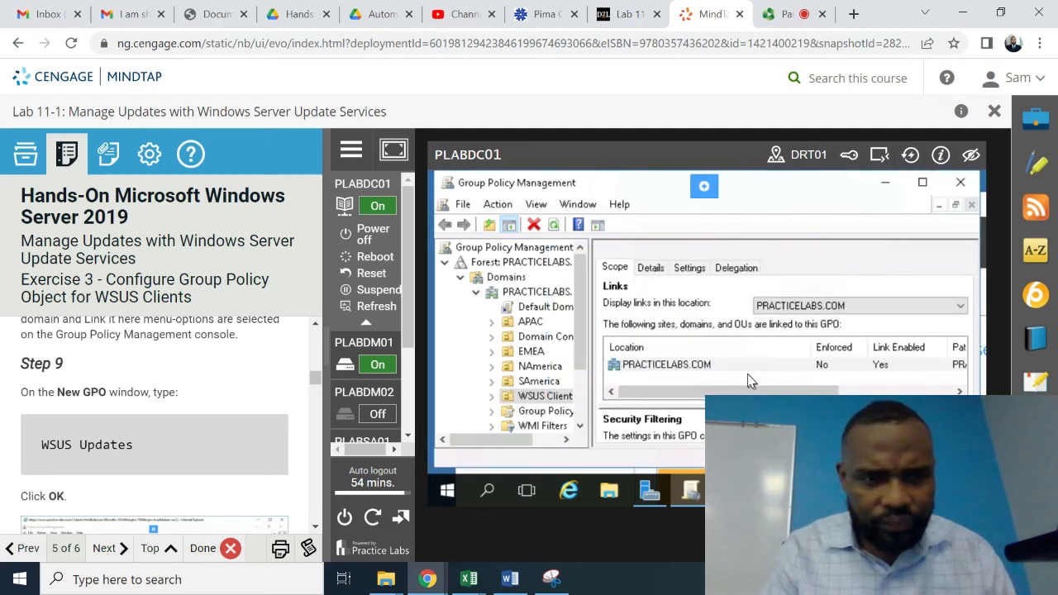
left_click(315, 527)
left_click(315, 529)
left_click(315, 529)
left_click(315, 529)
left_click(315, 529)
left_click(315, 529)
left_click(315, 529)
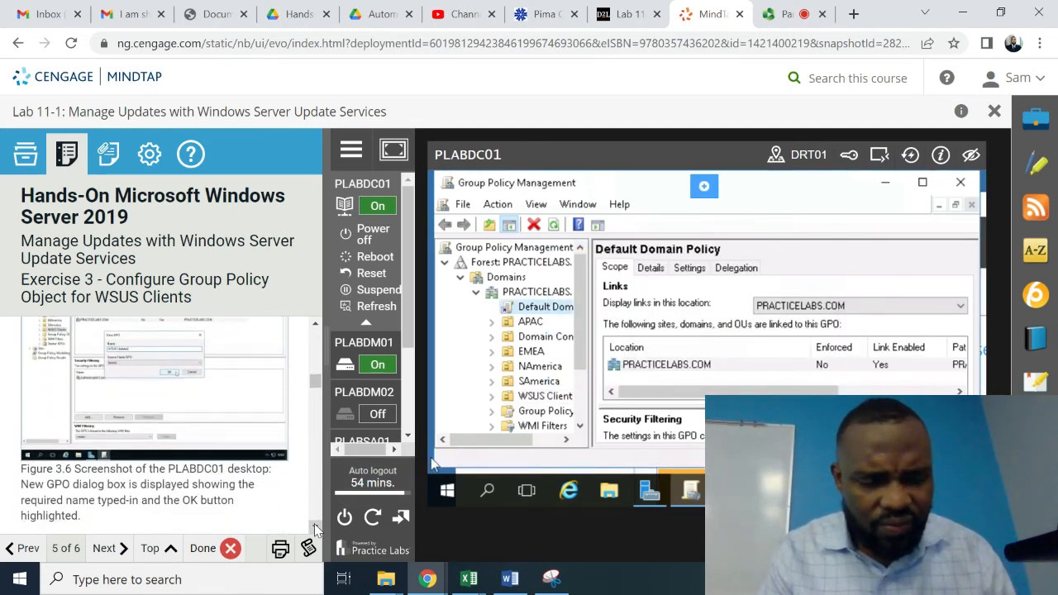
- Expand the WSUS Clients OU in the console tree to reveal its WSUS Updates GPO link
left_click(315, 529)
left_click(315, 529)
left_click(315, 529)
left_click(315, 529)
left_click(315, 529)
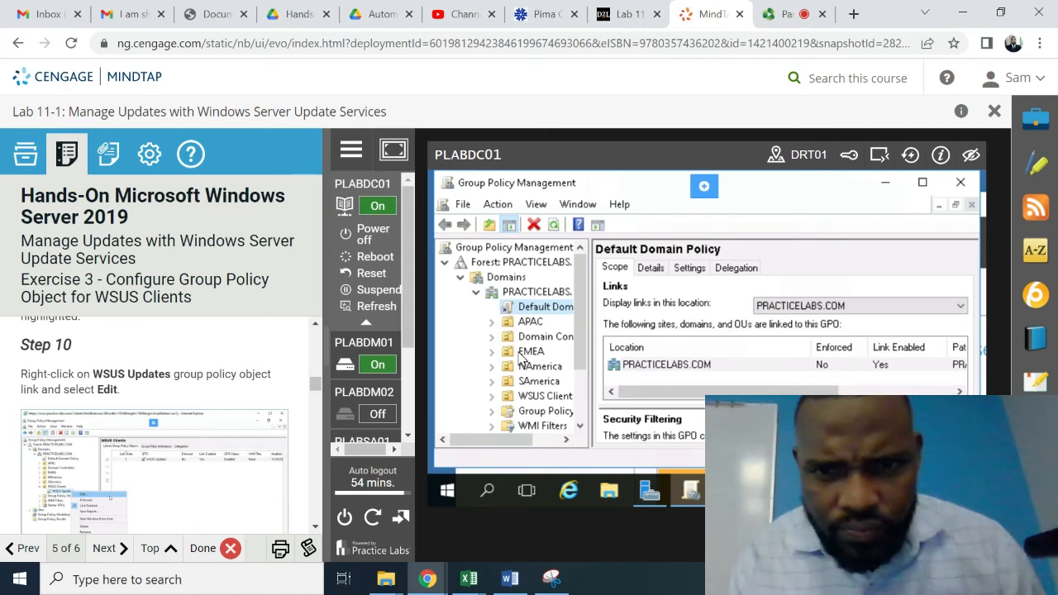
left_click(579, 426)
left_click(578, 426)
left_click(578, 425)
left_click(579, 426)
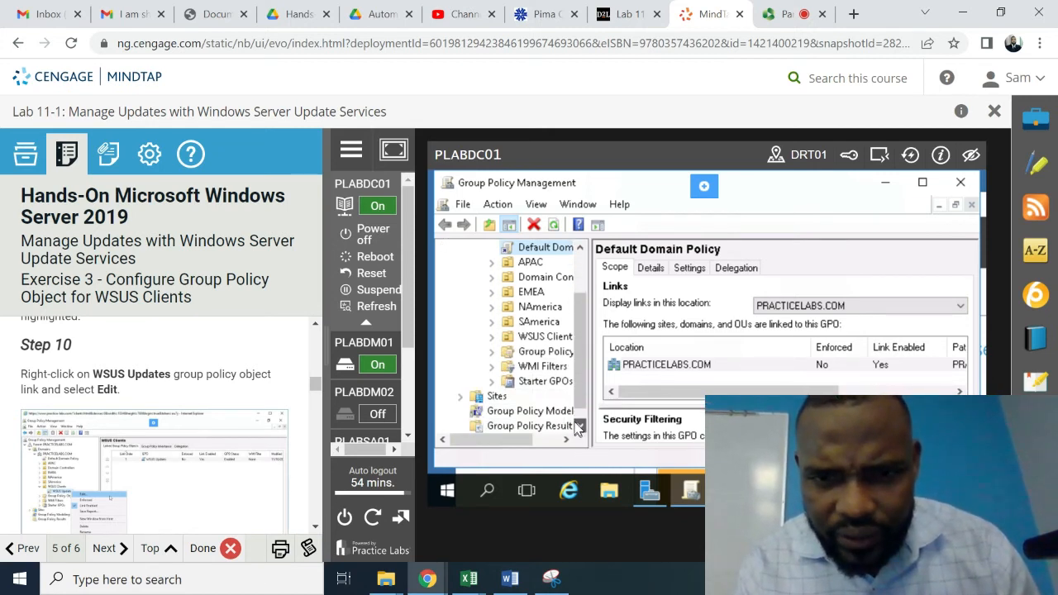
left_click(579, 426)
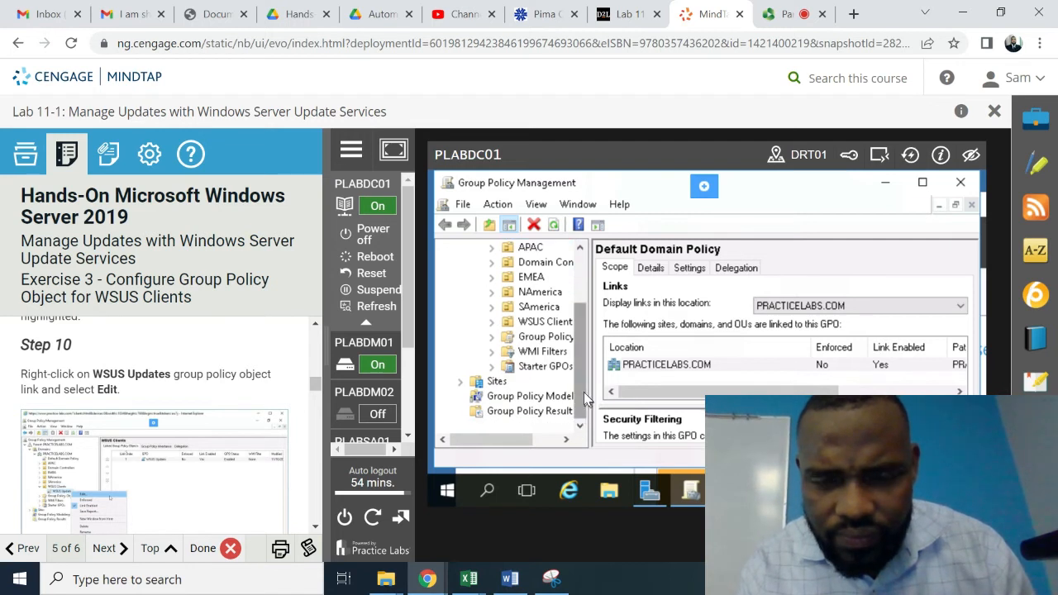
left_click_drag(581, 389, 587, 260)
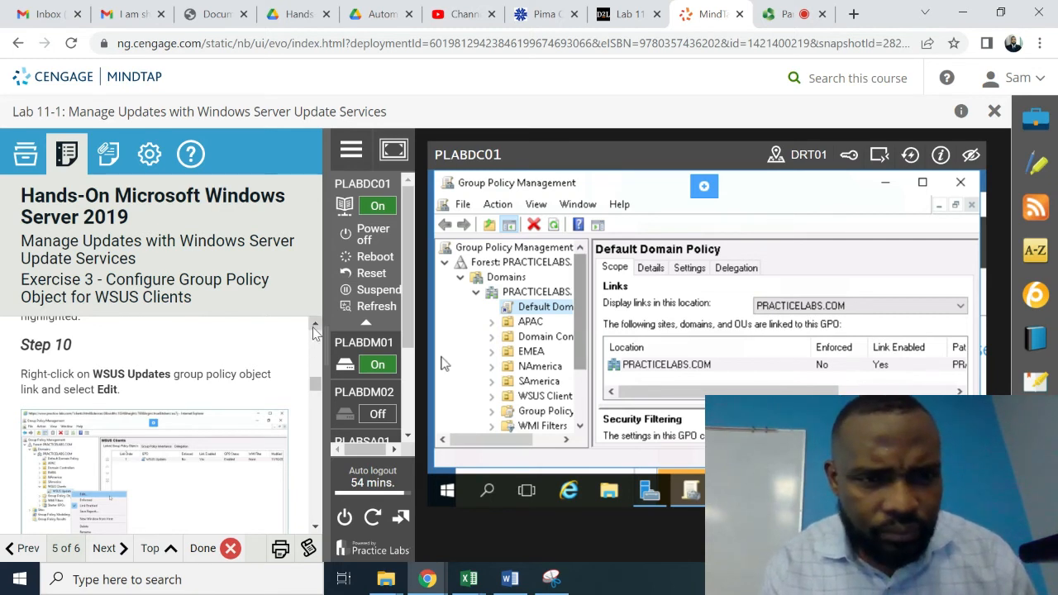
scroll(314, 332, "up", 3)
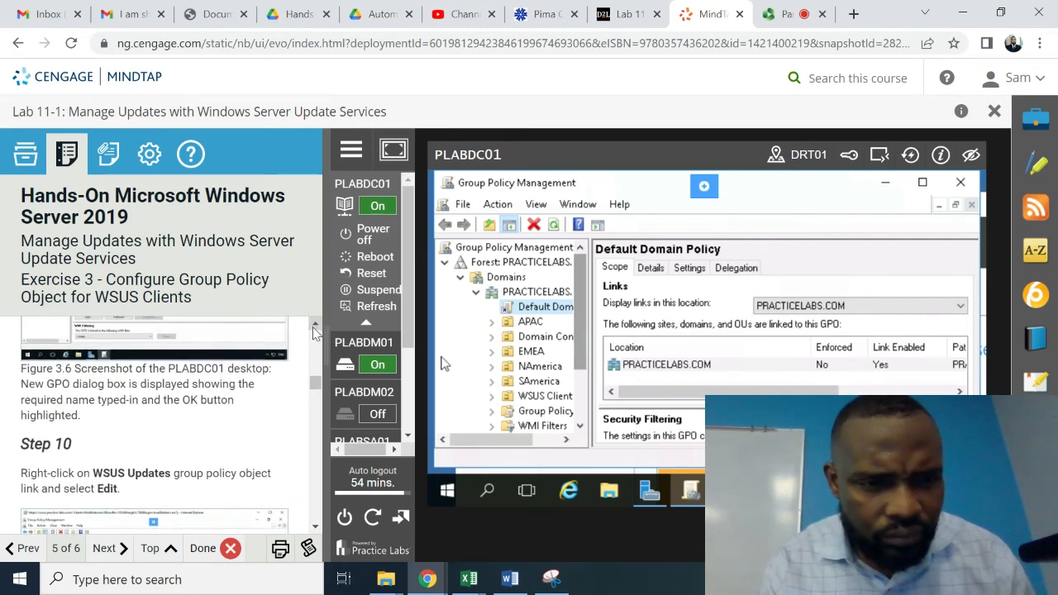
left_click(315, 529)
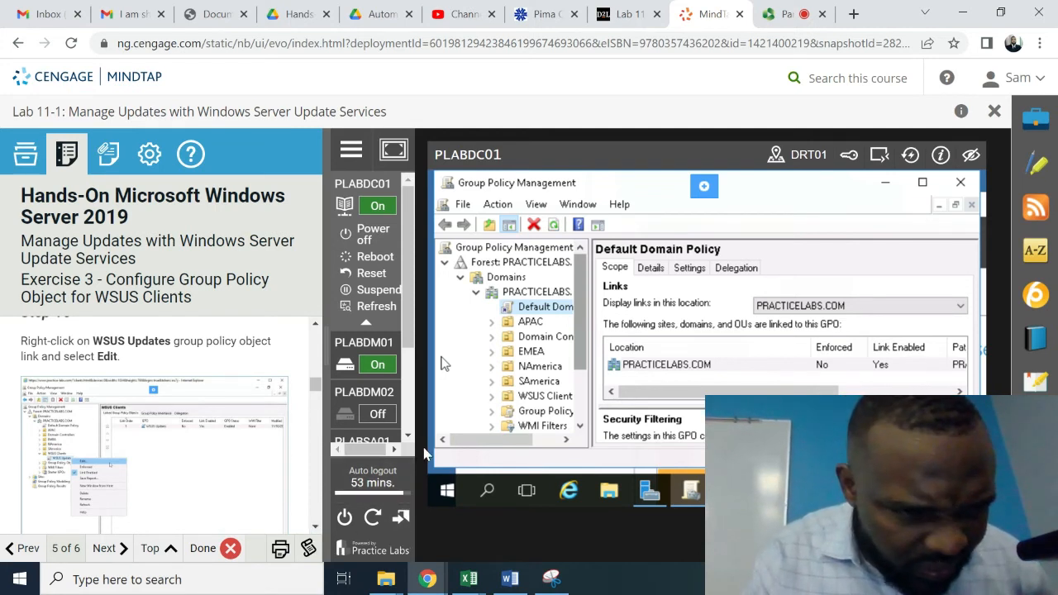
left_click(581, 426)
left_click(581, 425)
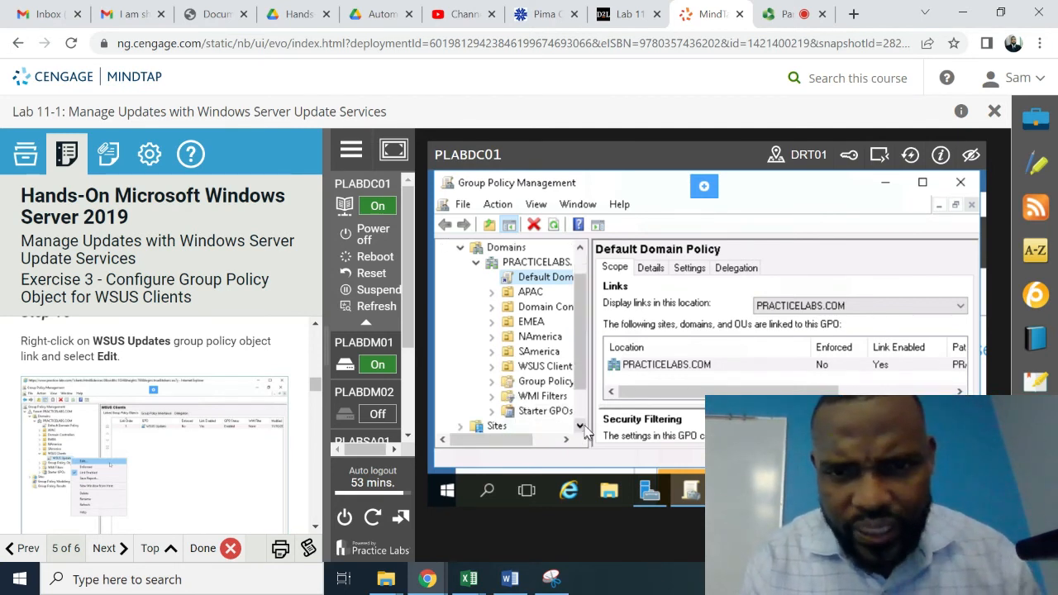
left_click(582, 426)
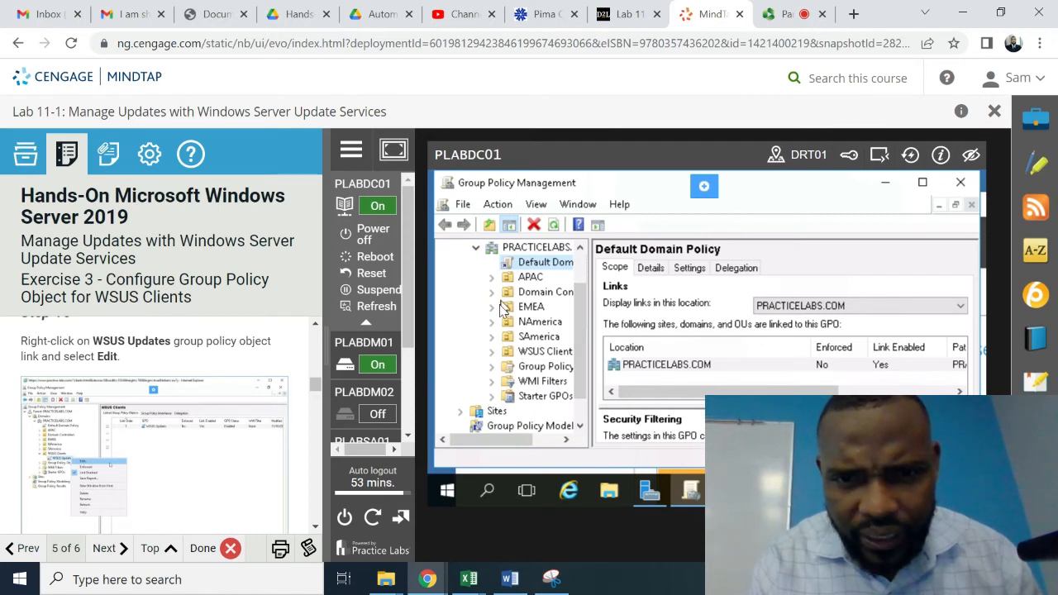
left_click(491, 352)
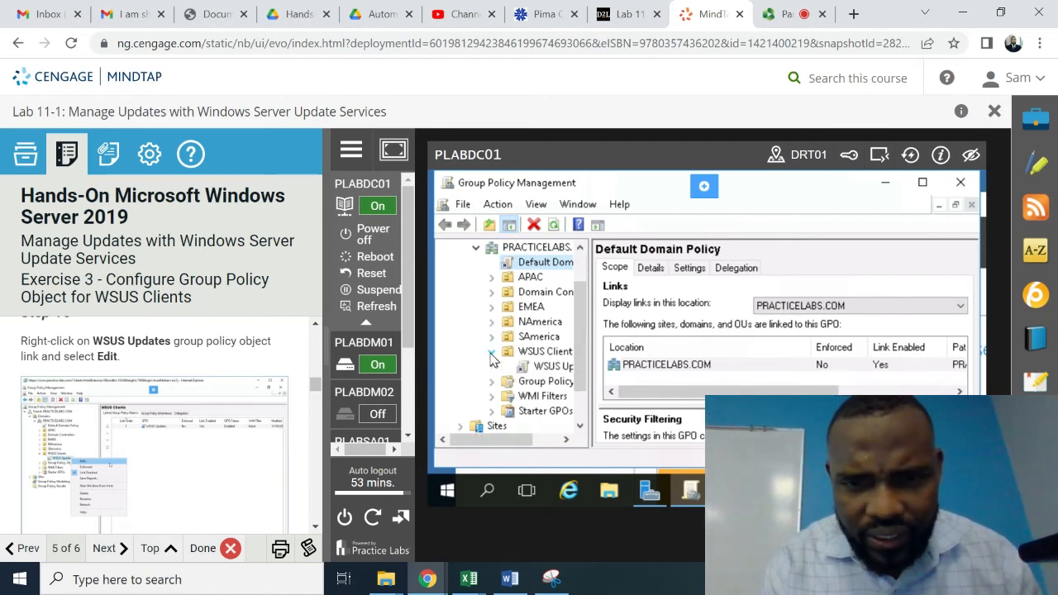
- Edit the WSUS Updates GPO link in the Group Policy Management Editor
right_click(549, 376)
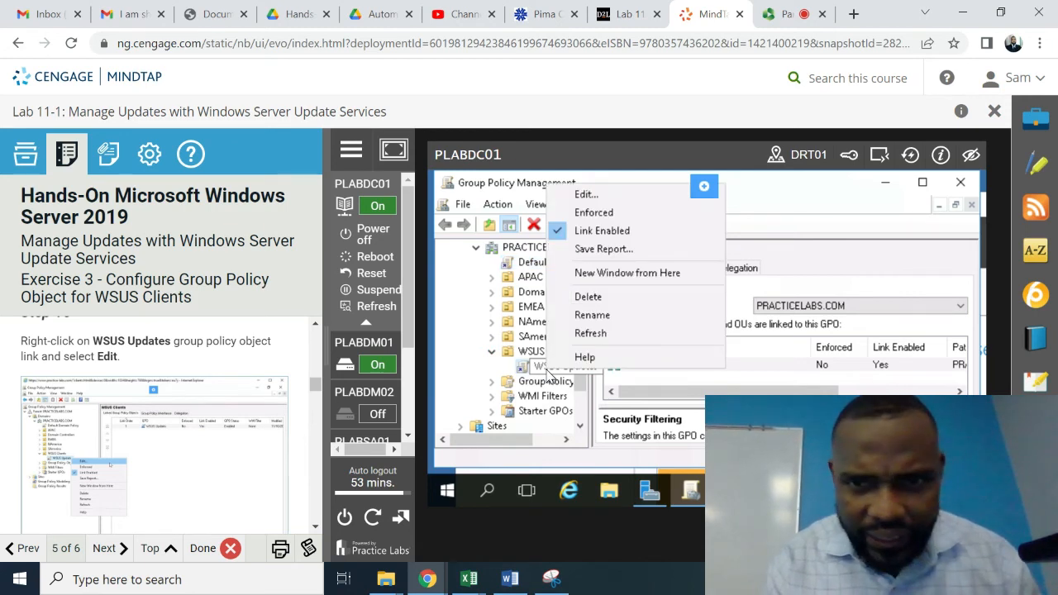
double_click(591, 199)
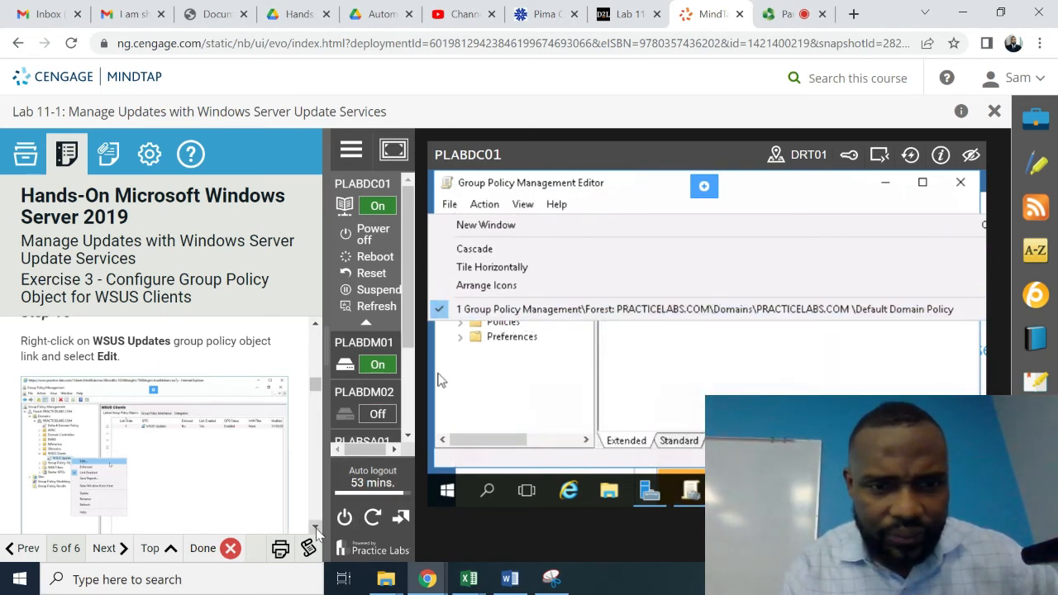
scroll(316, 529, "down", 5)
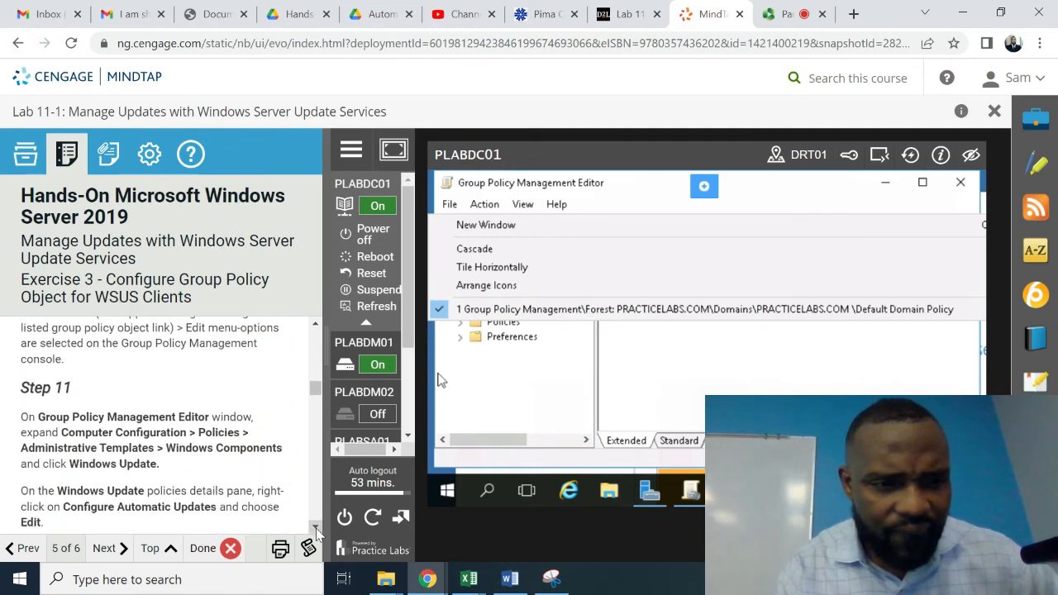
scroll(315, 529, "down", 1)
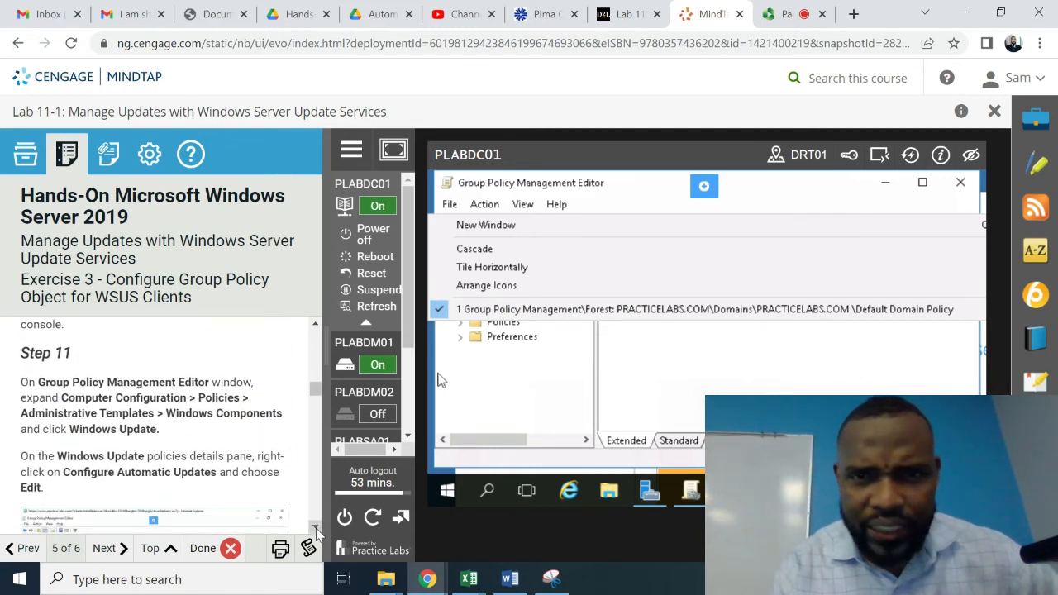
scroll(315, 530, "down", 1)
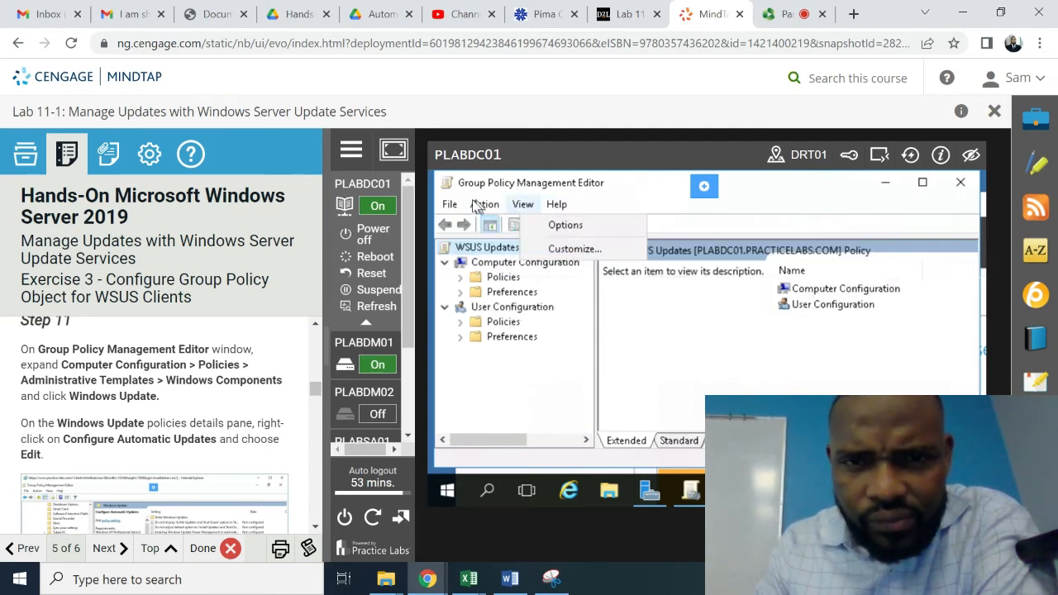
- Expand Computer Configuration's Policies, Administrative Templates and Windows Components
left_click(463, 278)
left_click(463, 278)
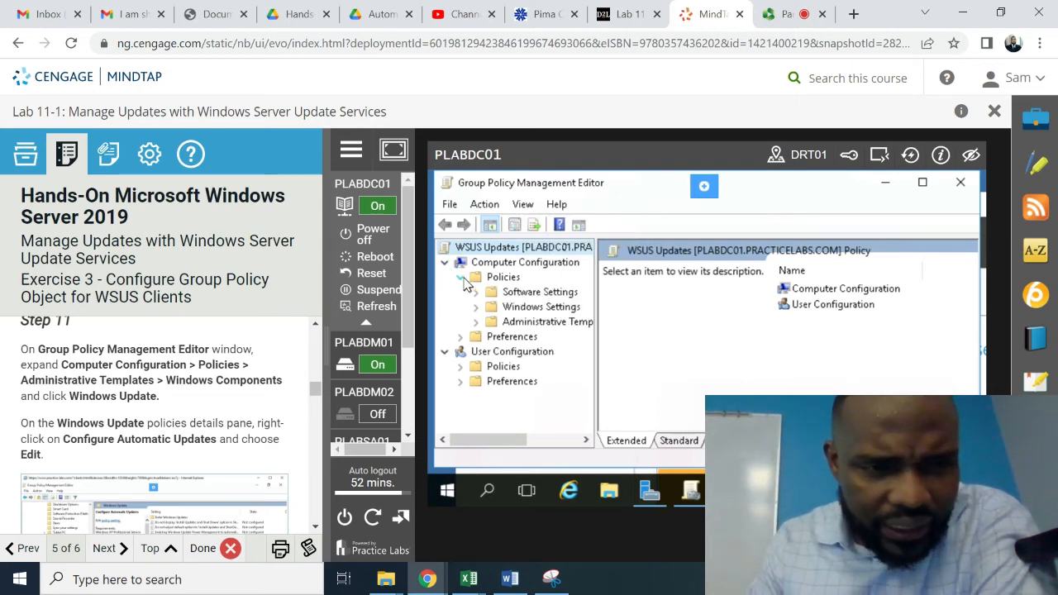
left_click(476, 322)
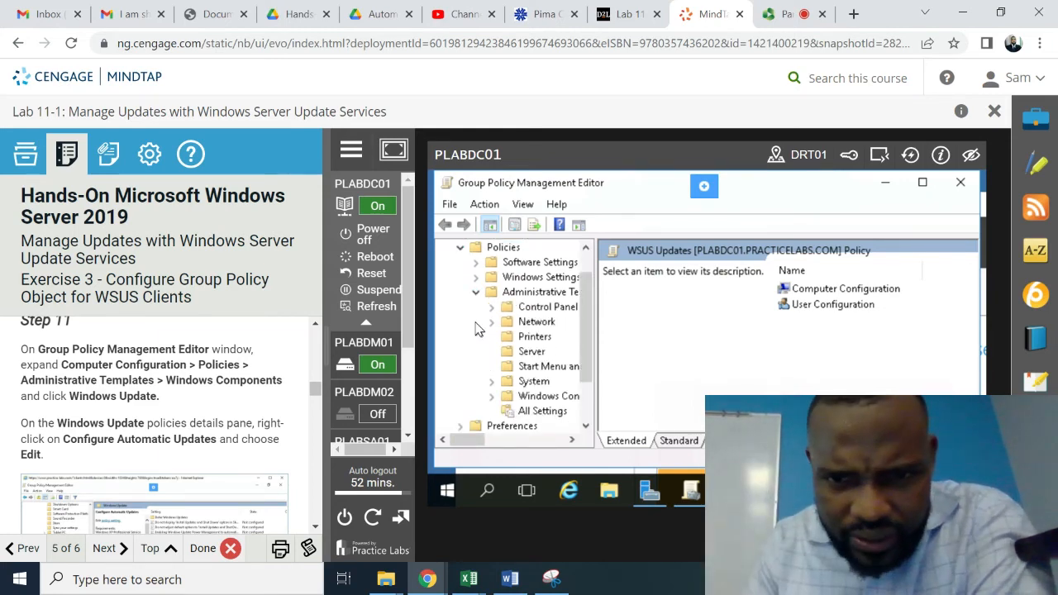
left_click(491, 399)
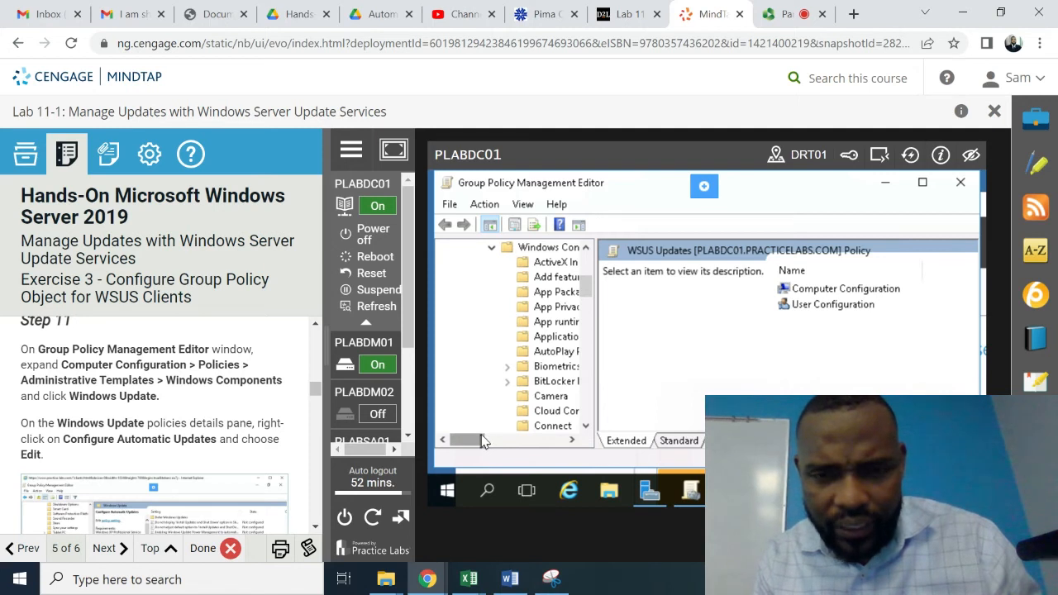
- Select Windows Update and scroll its settings to show Configure Automatic Updates
left_click_drag(480, 436, 495, 436)
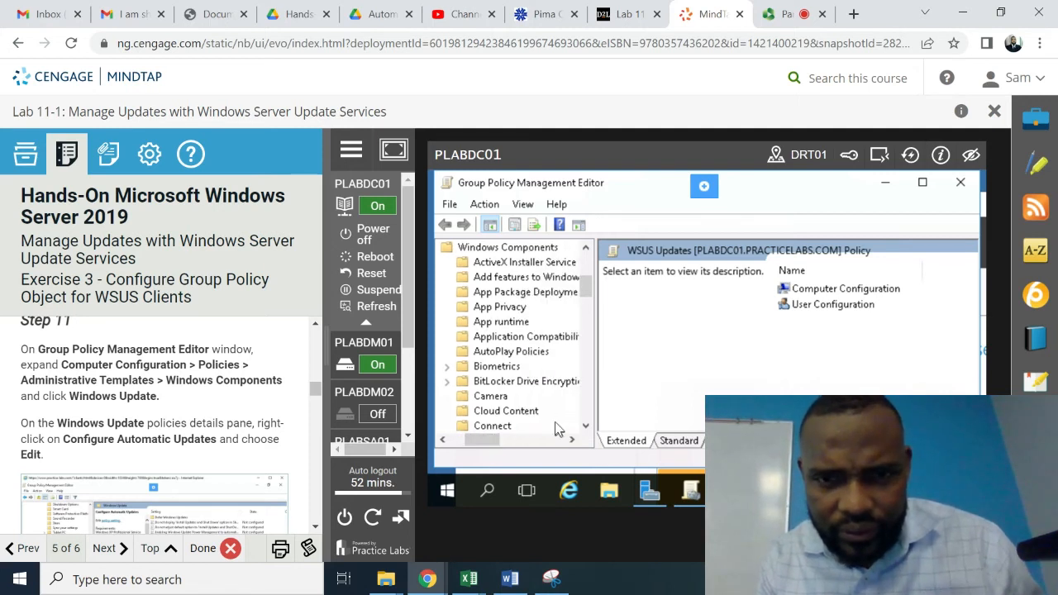
left_click(586, 426)
left_click(587, 427)
left_click(588, 426)
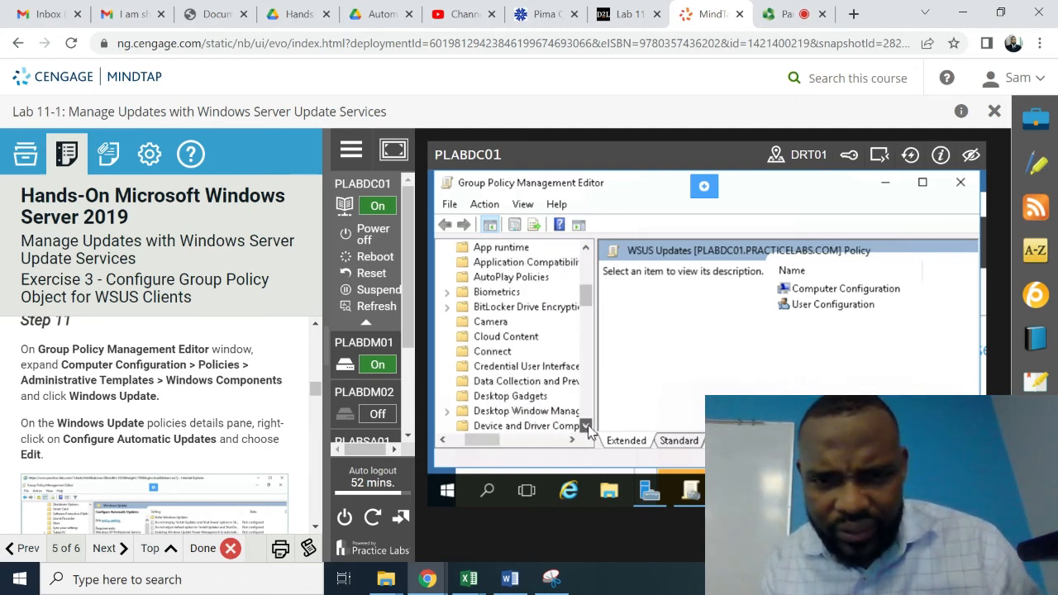
left_click(588, 426)
left_click(588, 426)
left_click(588, 427)
left_click(588, 427)
left_click(588, 426)
left_click(588, 427)
scroll(587, 427, "down", 7)
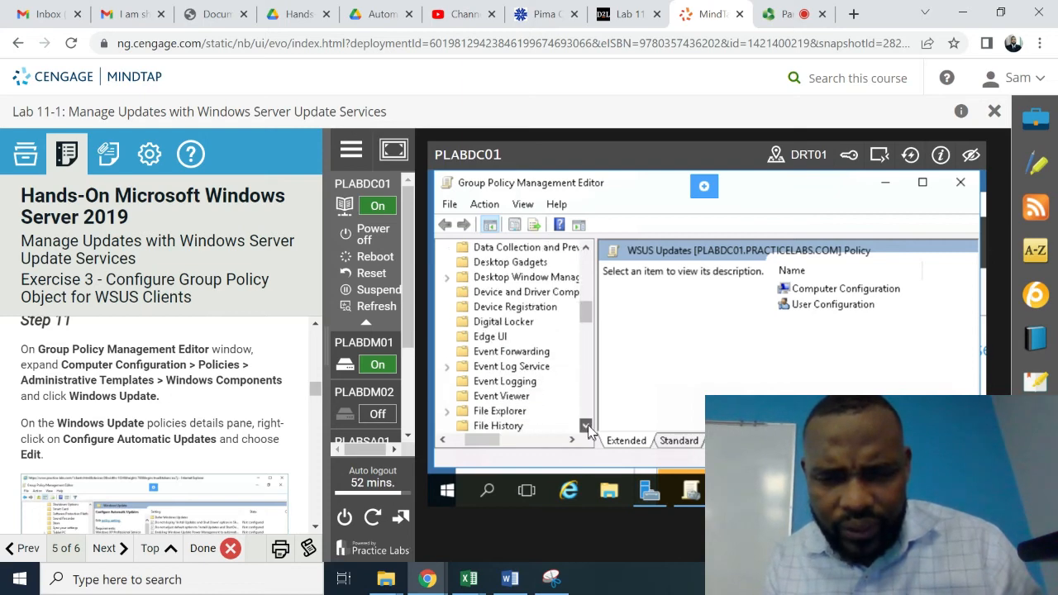
scroll(588, 428, "down", 8)
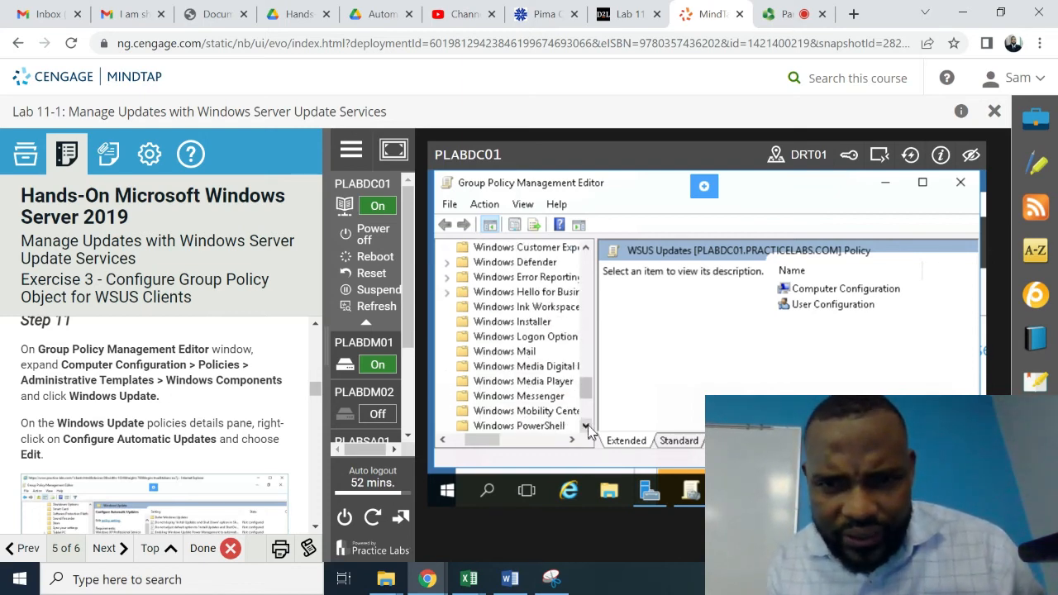
scroll(587, 426, "down", 3)
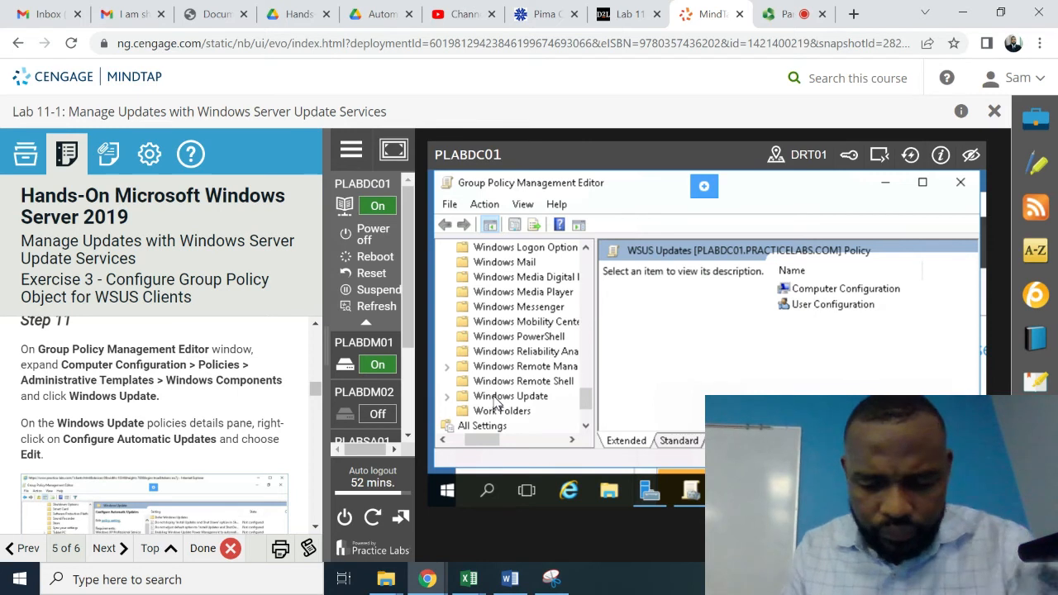
left_click(497, 399)
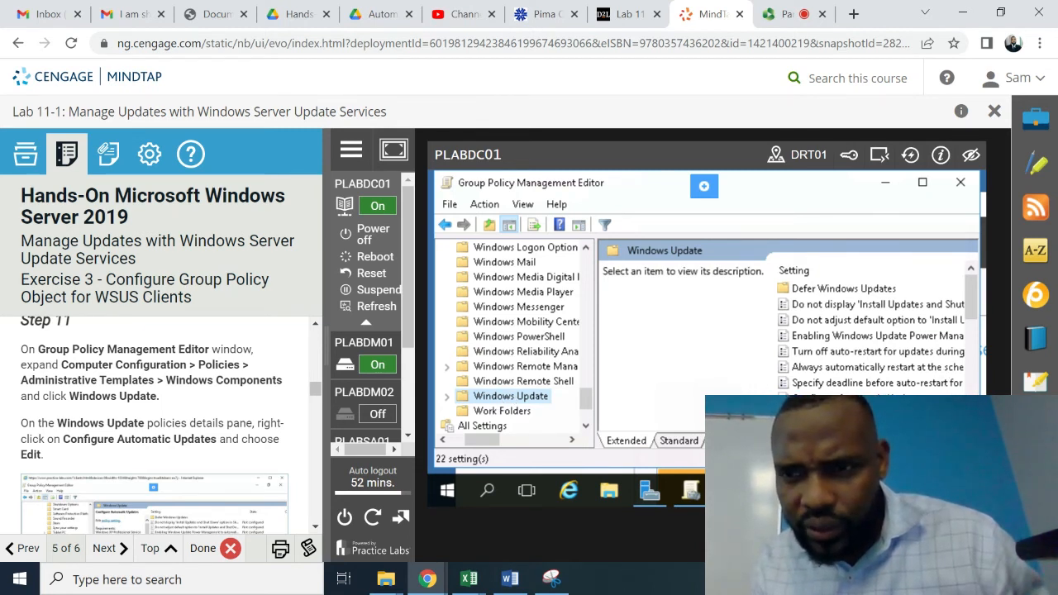
scroll(873, 334, "down", 2)
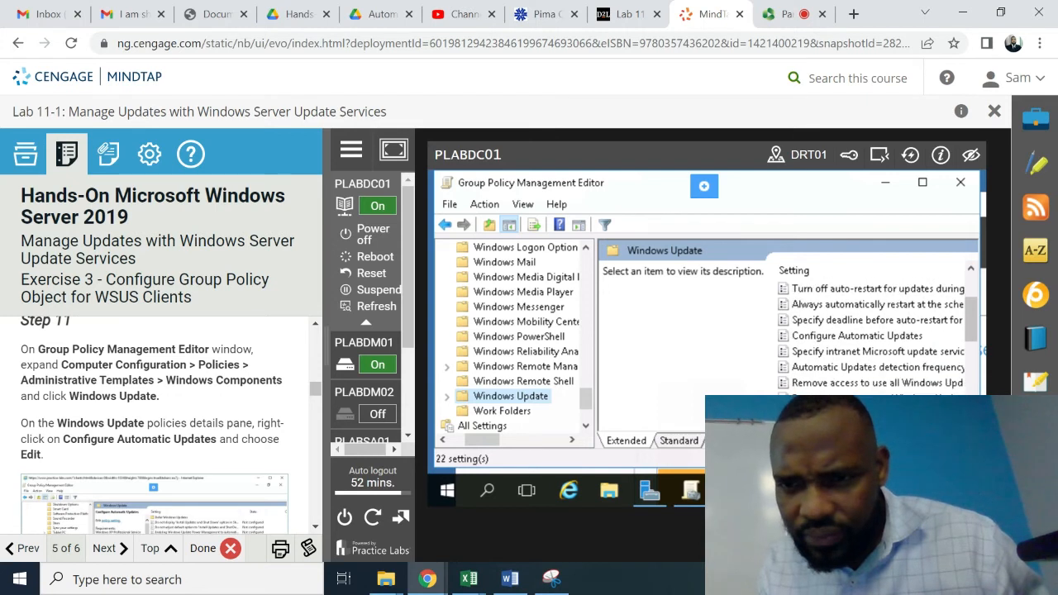
- Open the Configure Automatic Updates setting and set it to Enabled
right_click(855, 337)
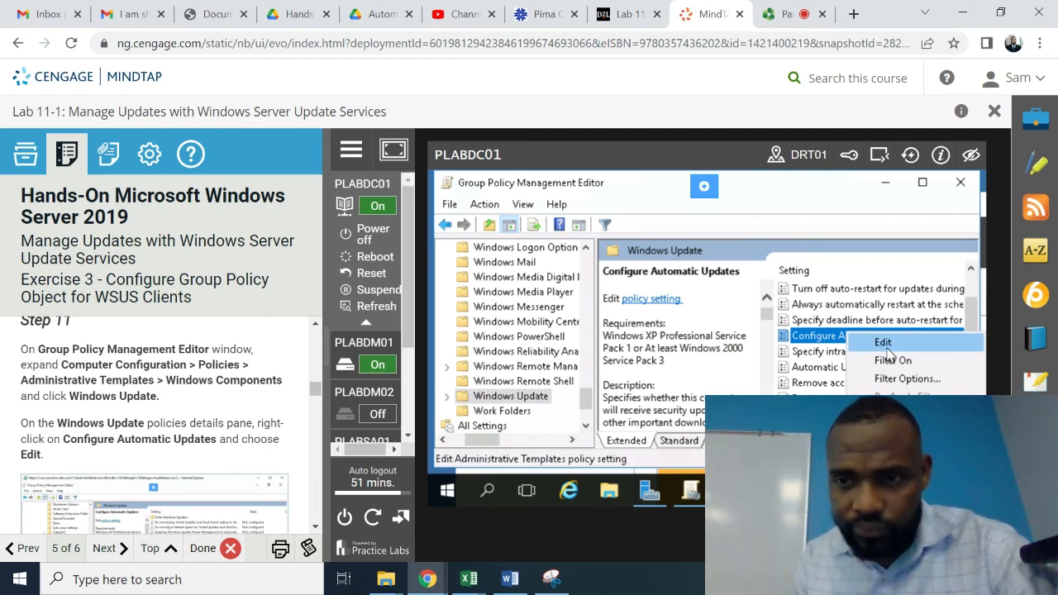
left_click(884, 343)
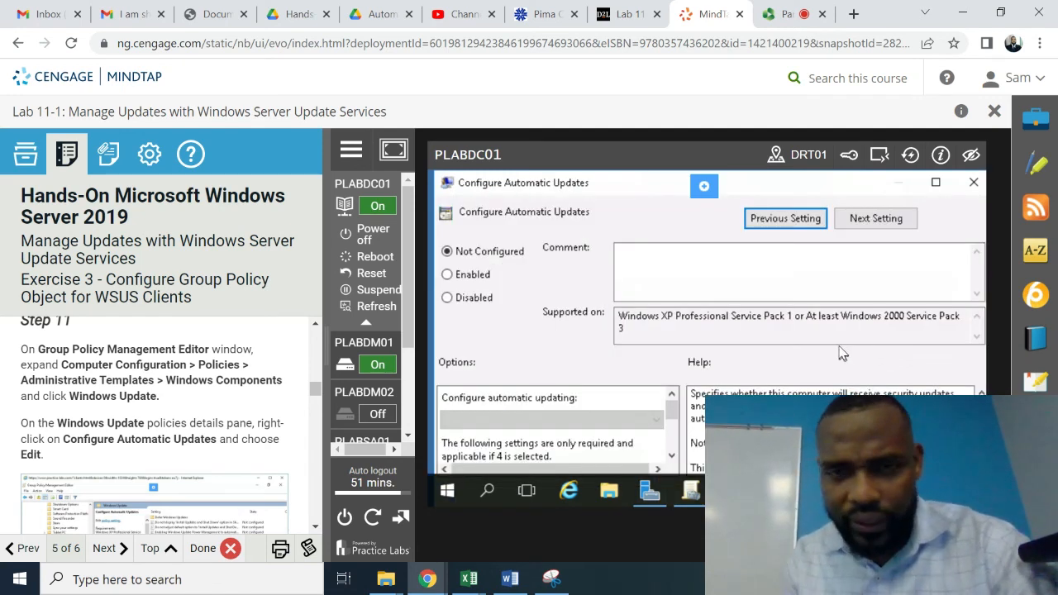
left_click(313, 523)
left_click(313, 523)
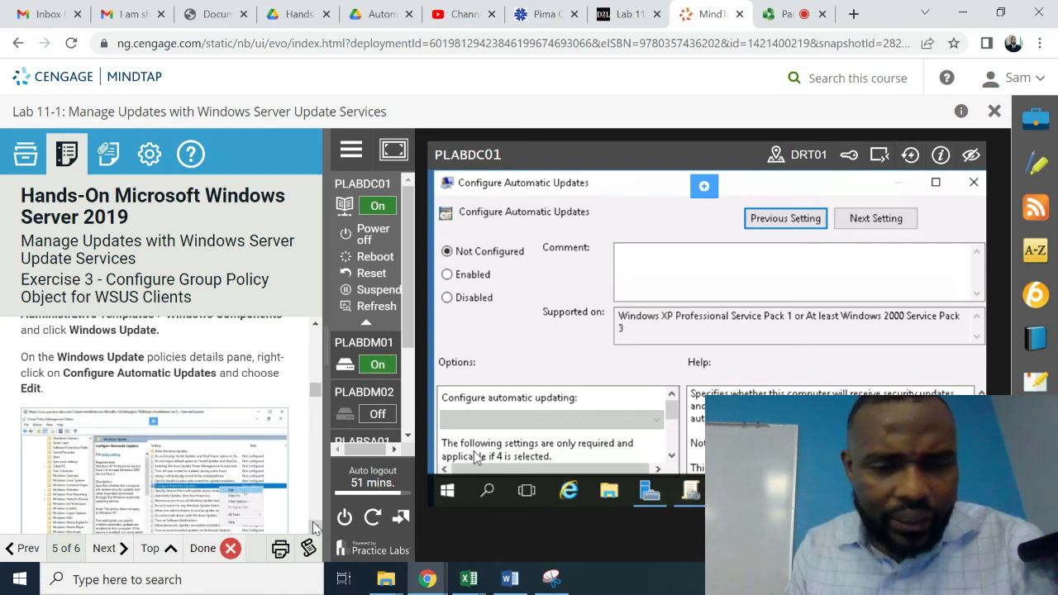
left_click(313, 523)
left_click(313, 524)
left_click(313, 523)
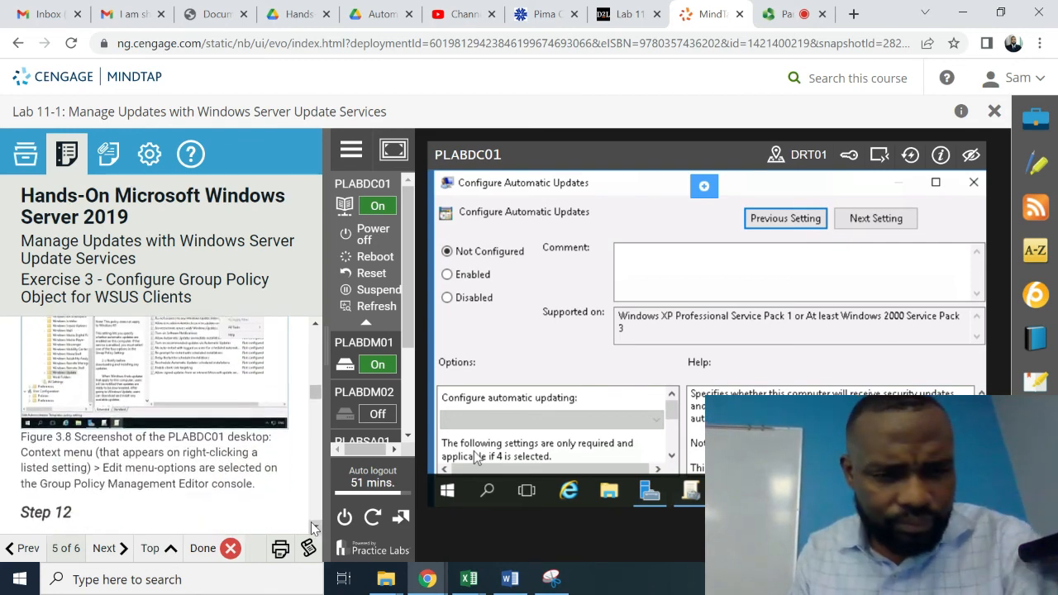
left_click(313, 524)
left_click(313, 525)
left_click(313, 525)
left_click(314, 525)
left_click(313, 525)
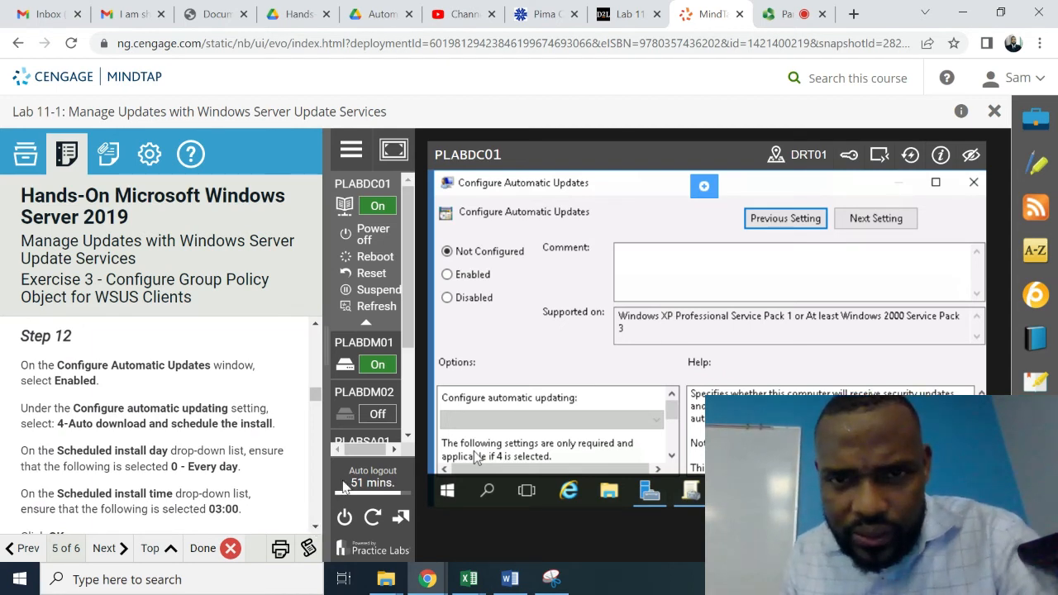
left_click(447, 276)
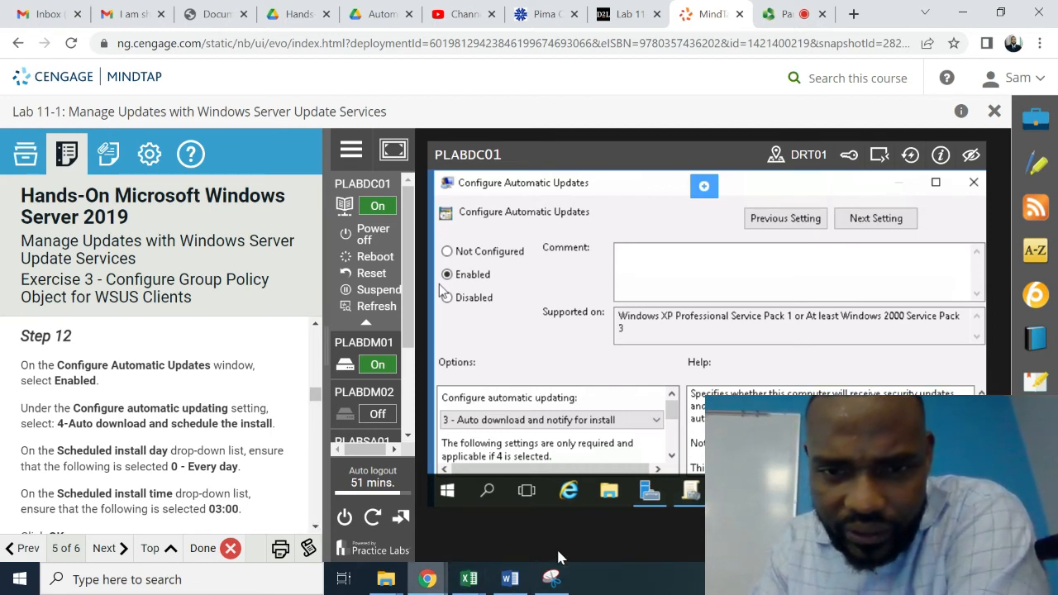
- Choose '4 - Auto download and schedule the install' as the automatic updating mode
left_click(673, 455)
left_click(673, 456)
left_click(673, 456)
left_click(673, 456)
left_click(673, 456)
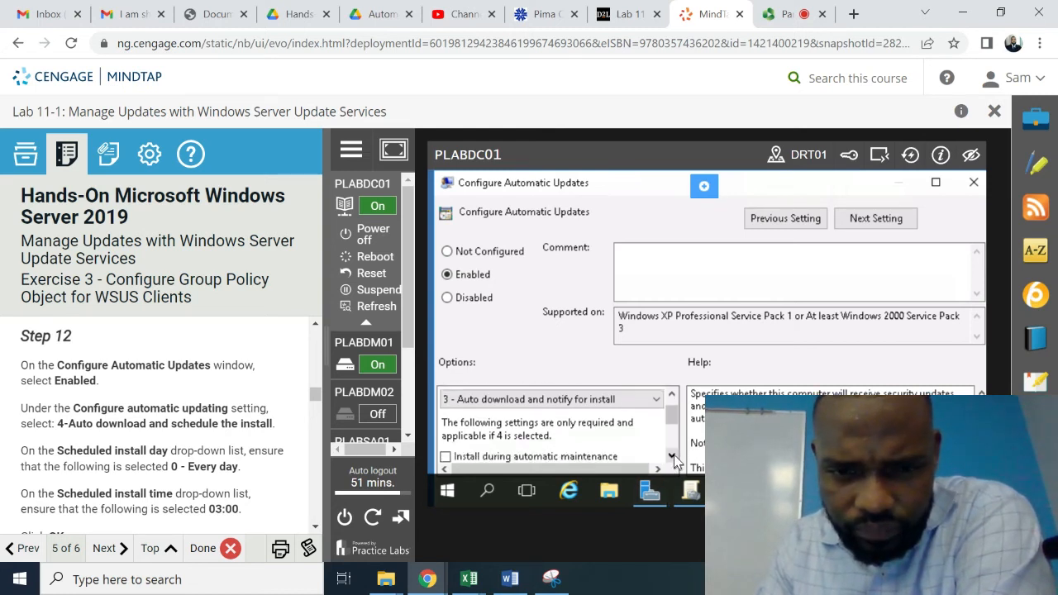
left_click(673, 456)
left_click(673, 456)
left_click(673, 456)
left_click(672, 456)
left_click(672, 455)
left_click(673, 455)
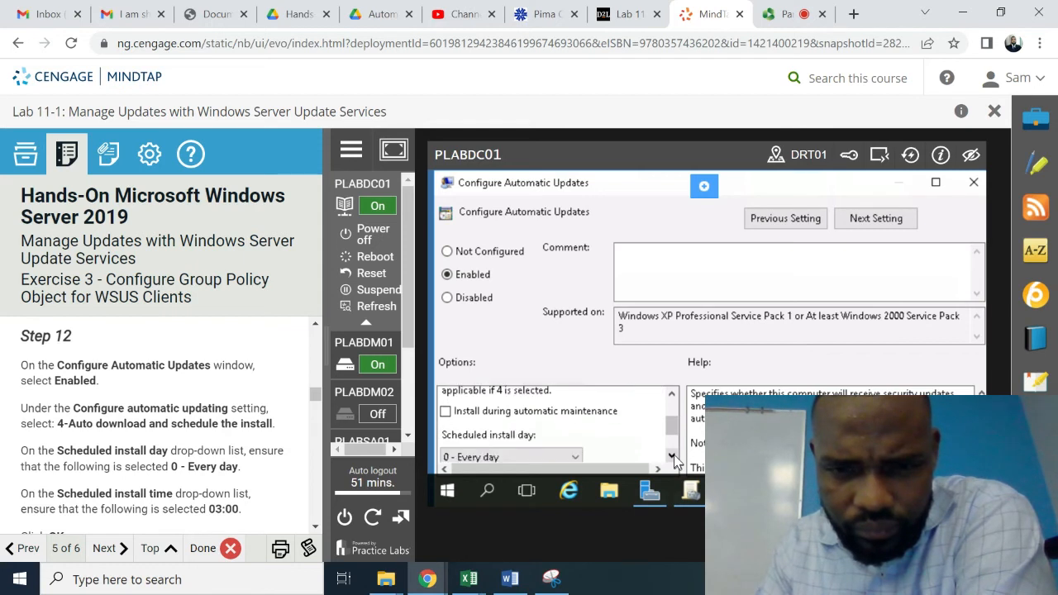
left_click(672, 456)
left_click(672, 456)
left_click(672, 456)
left_click(672, 455)
left_click(672, 456)
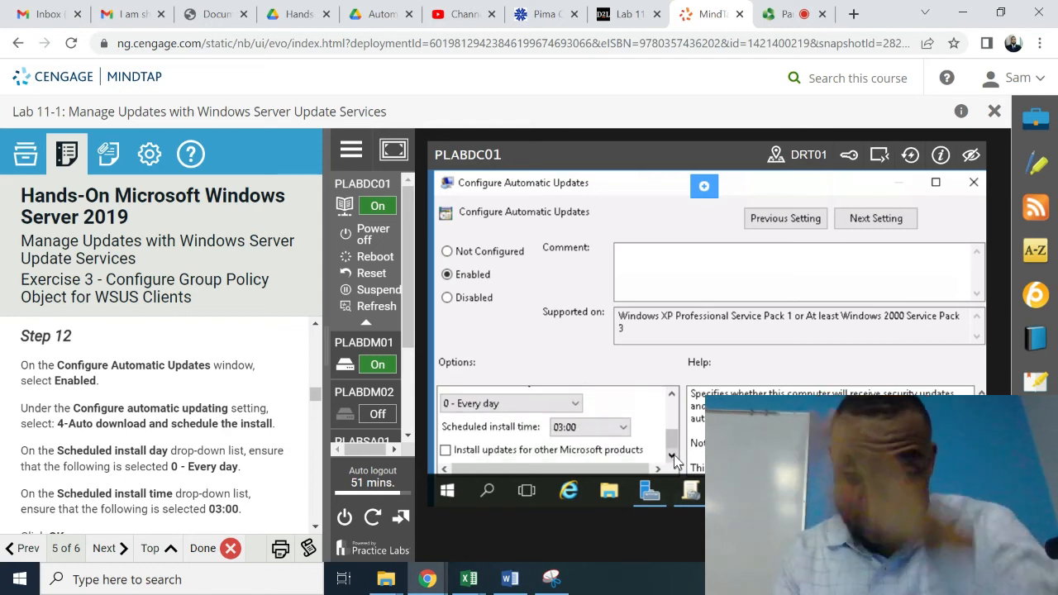
left_click(674, 396)
left_click(674, 396)
left_click(674, 396)
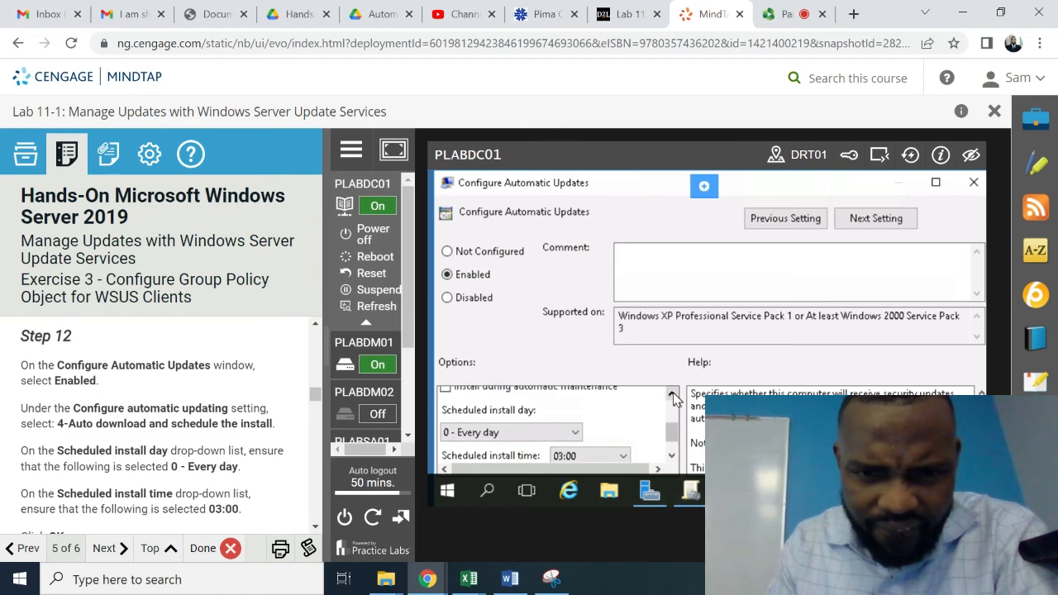
left_click(673, 396)
left_click(674, 396)
left_click(673, 396)
left_click(673, 396)
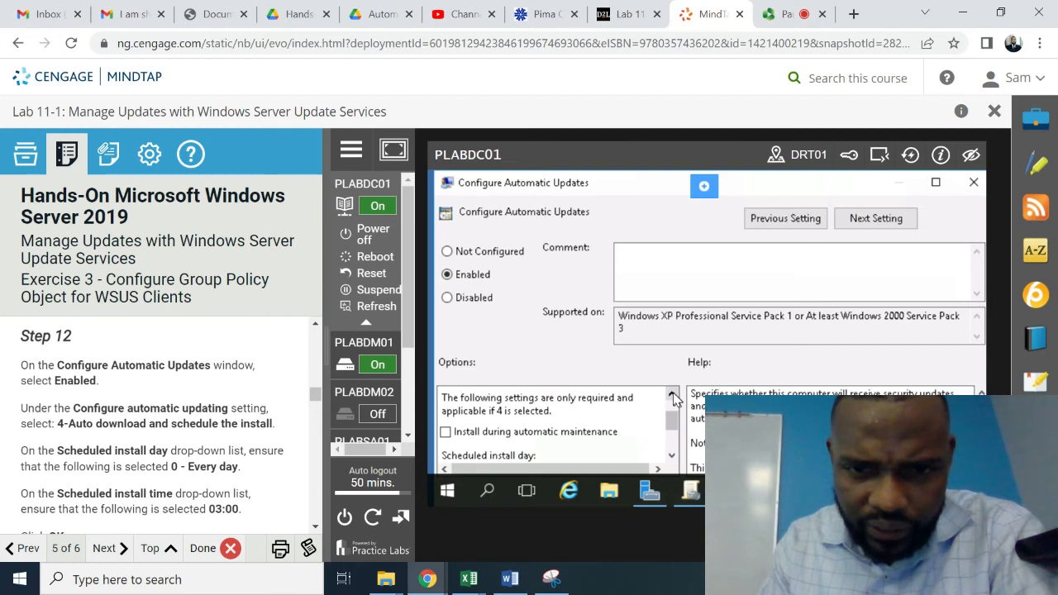
left_click(674, 396)
left_click(673, 396)
left_click(673, 396)
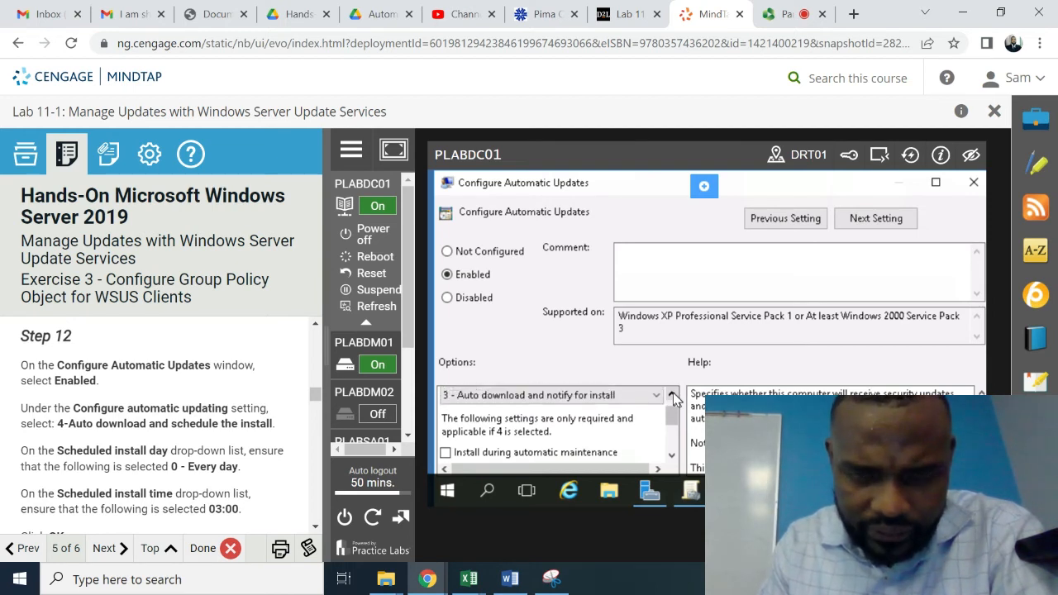
left_click(674, 396)
left_click(674, 396)
left_click(673, 396)
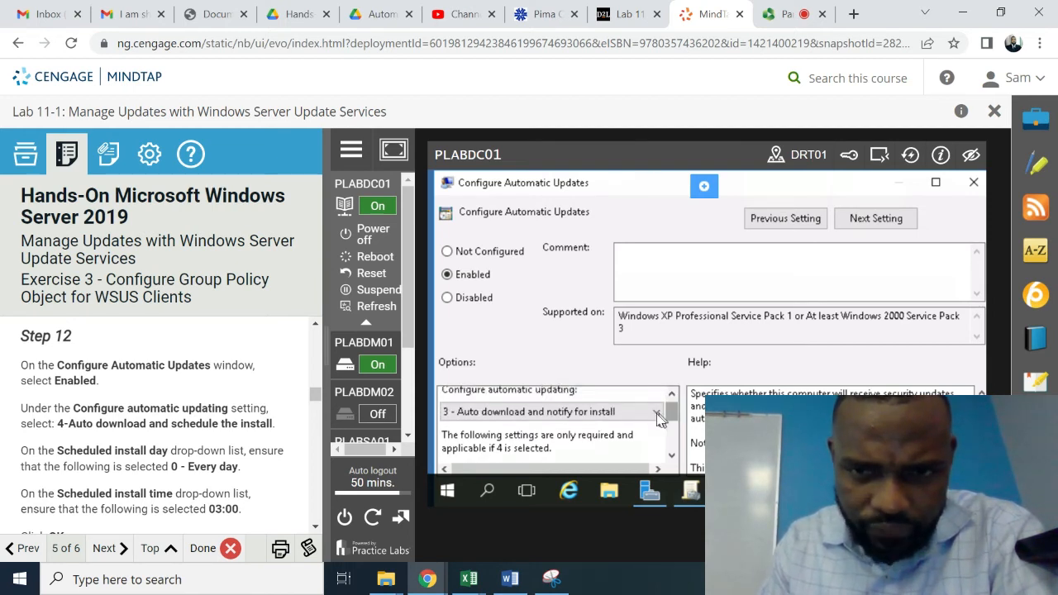
left_click(657, 412)
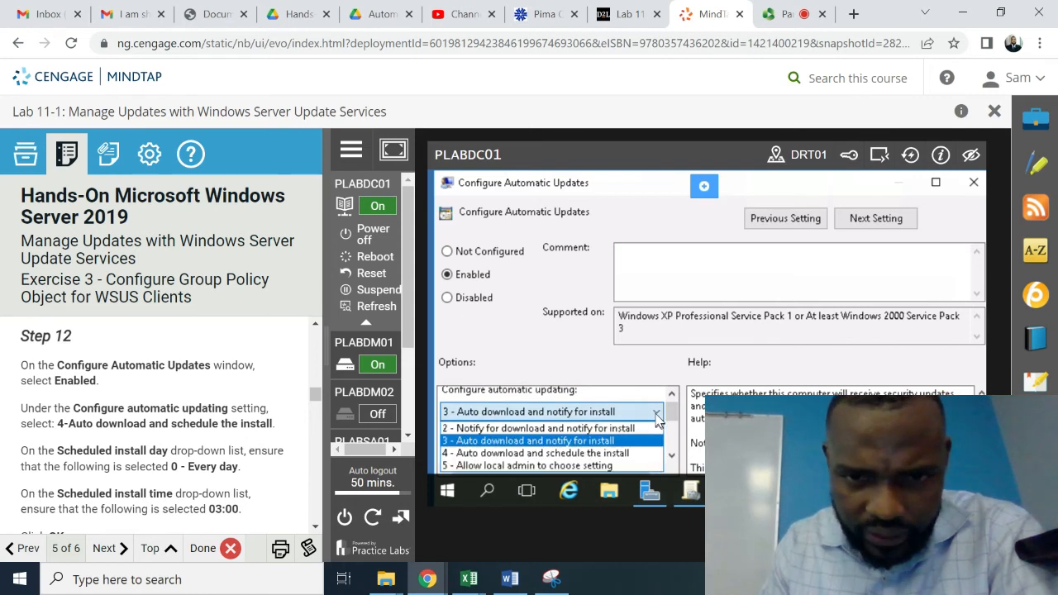
left_click(622, 453)
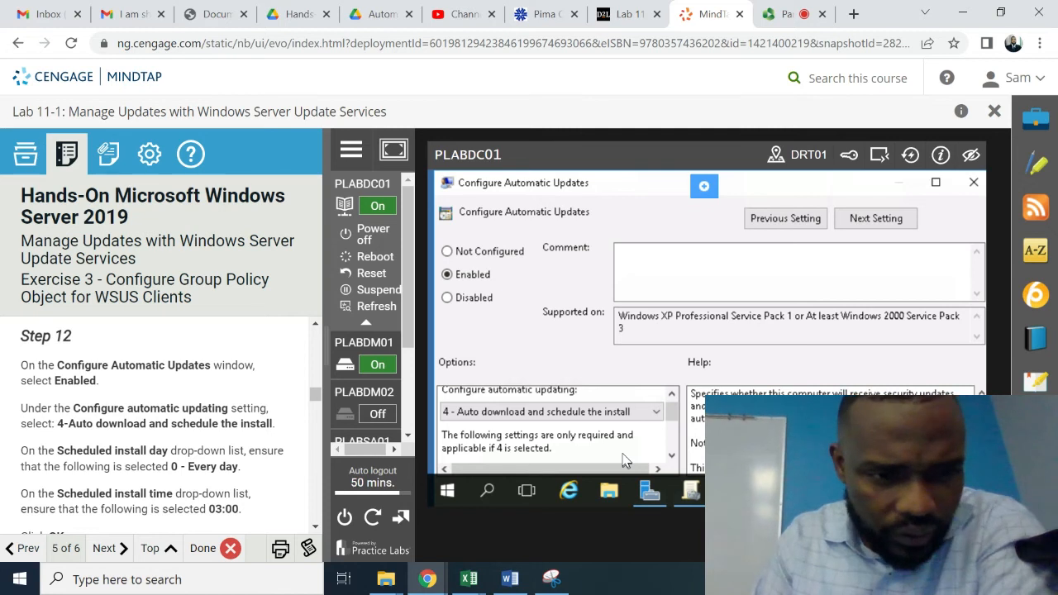
- Check the schedule options: install day 0 - Every day, install time 03:00
left_click(671, 457)
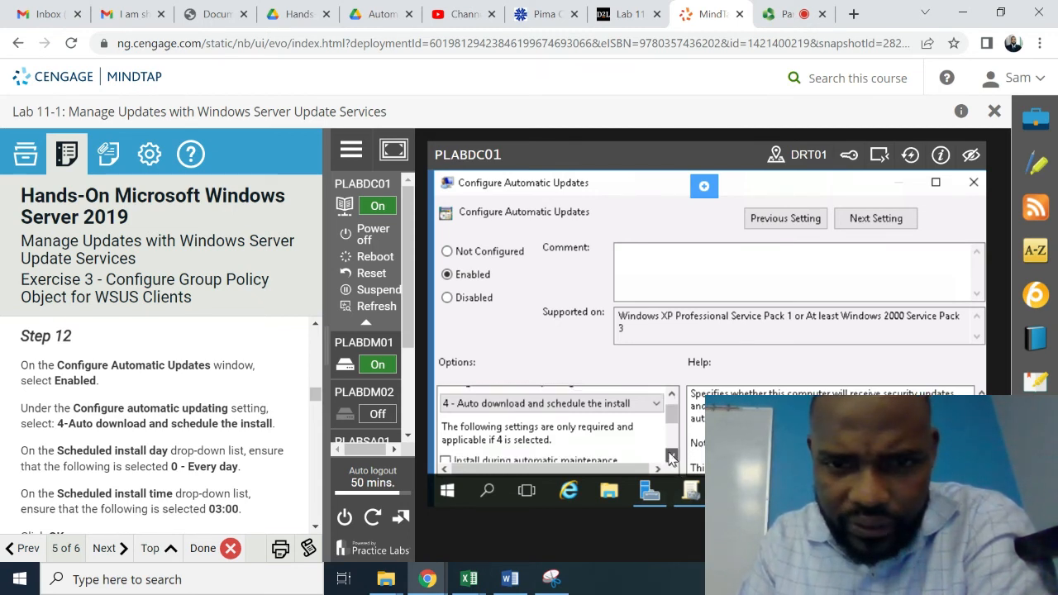
left_click(672, 457)
left_click(671, 457)
left_click(671, 457)
left_click(671, 457)
left_click(672, 458)
left_click(671, 457)
left_click(671, 457)
left_click(671, 457)
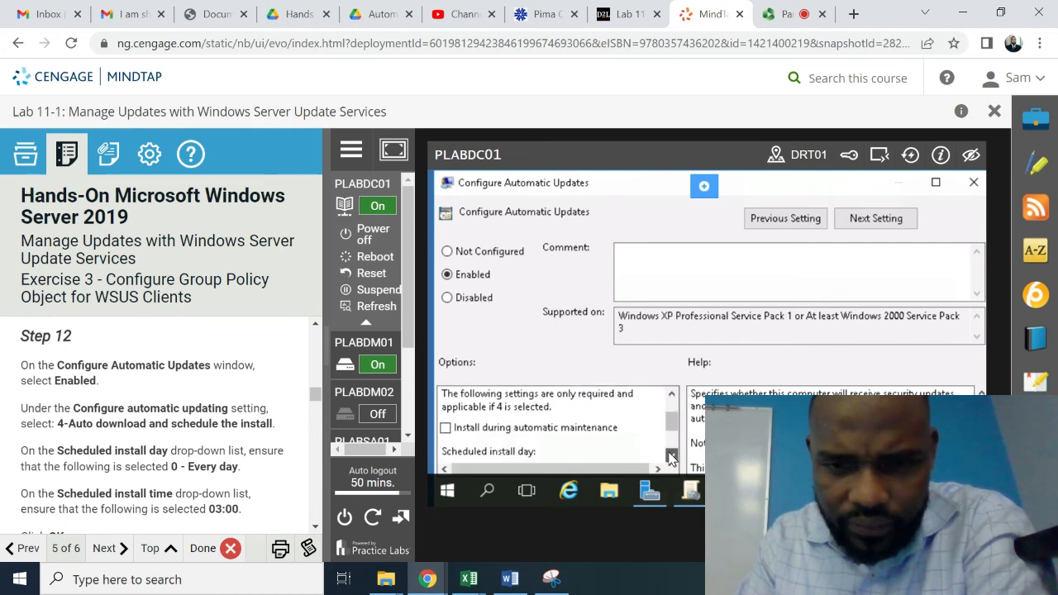
left_click(671, 457)
left_click(671, 457)
left_click(671, 457)
left_click(671, 457)
left_click(671, 457)
left_click(671, 457)
left_click(671, 457)
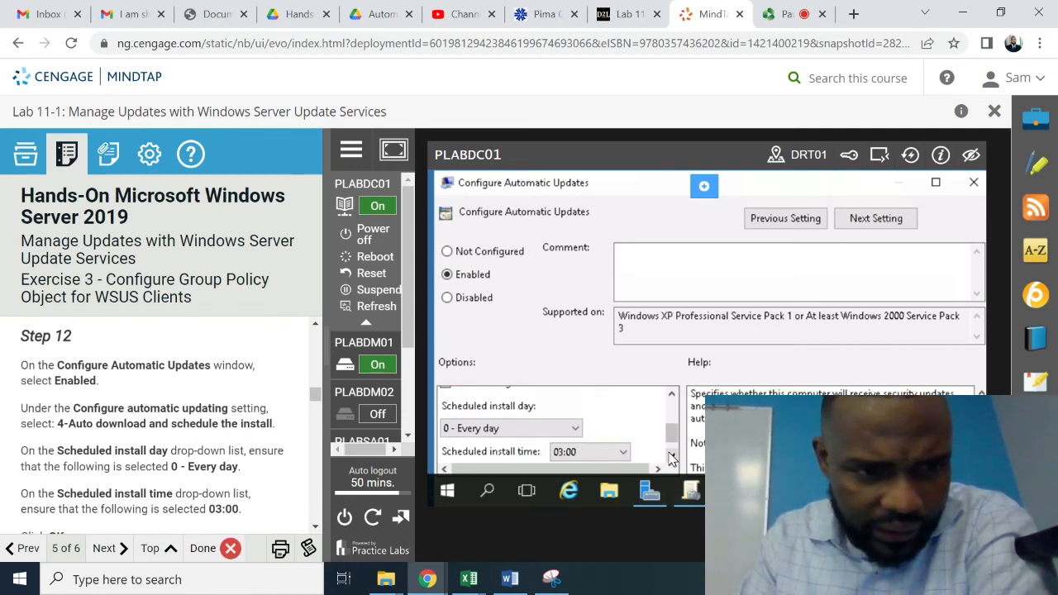
left_click(671, 457)
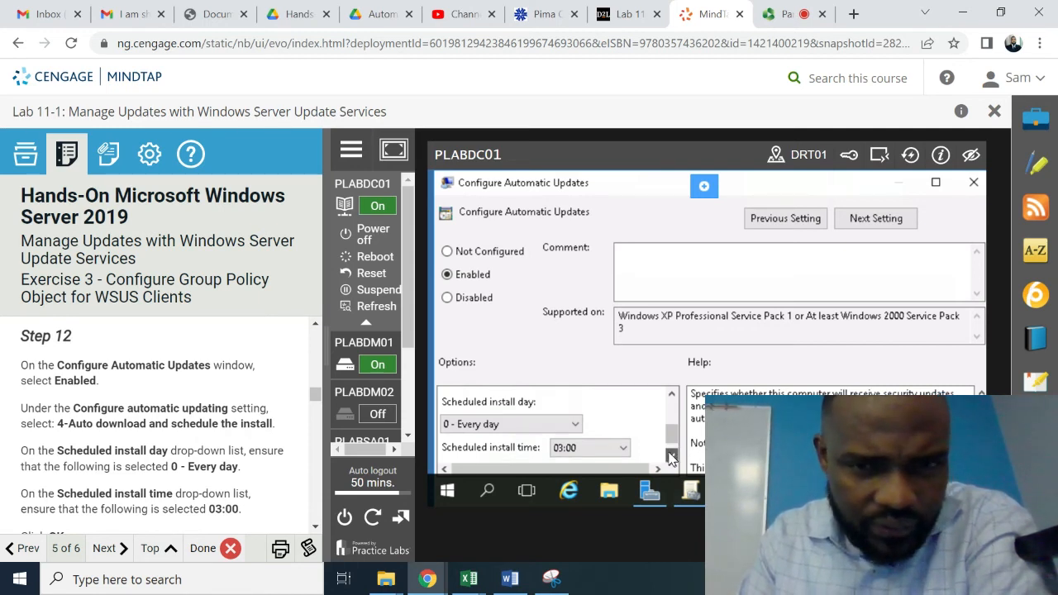
left_click(671, 457)
left_click(672, 457)
left_click(671, 457)
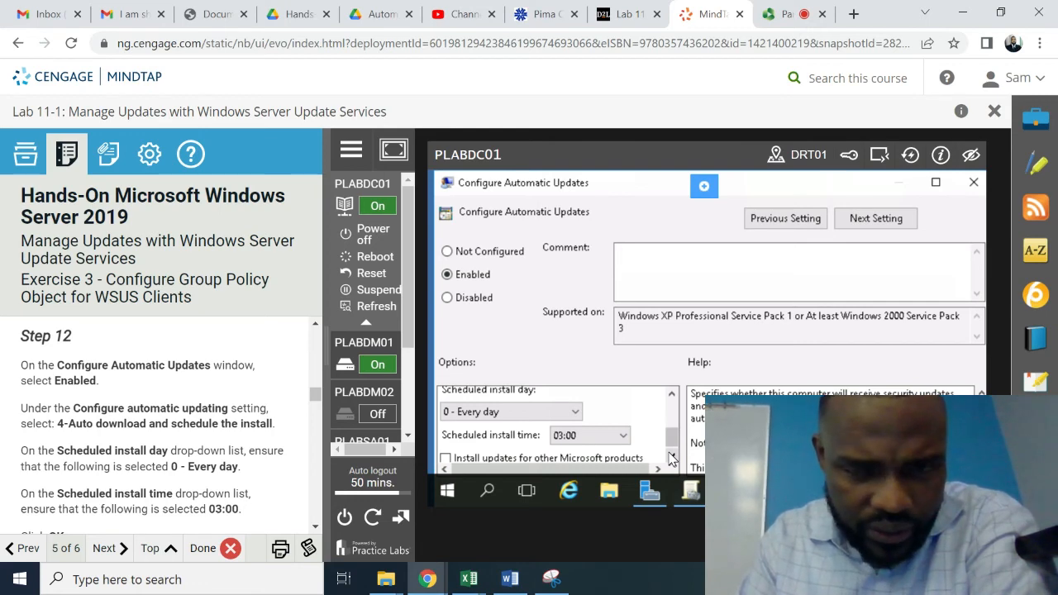
left_click(671, 457)
left_click(671, 457)
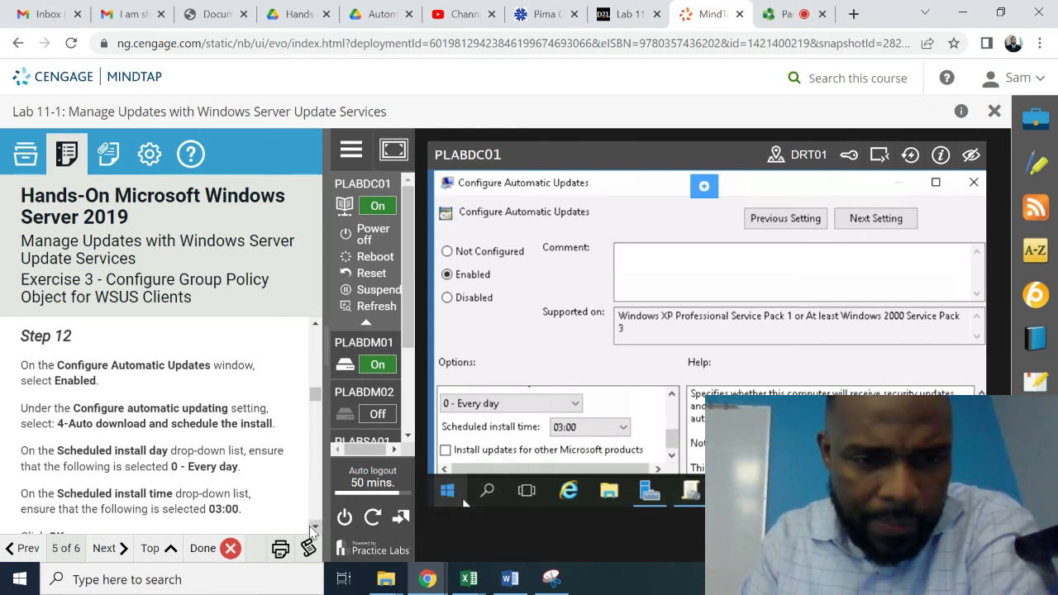
- Maximize the Configure Automatic Updates window to review its help text, then close it
scroll(313, 532, "down", 5)
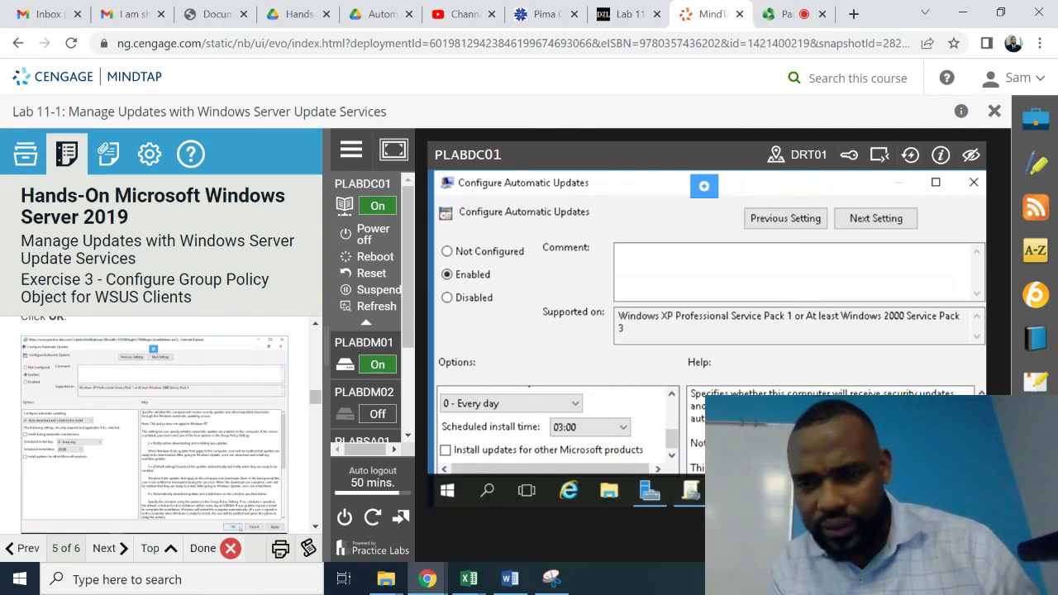
scroll(831, 434, "down", 4)
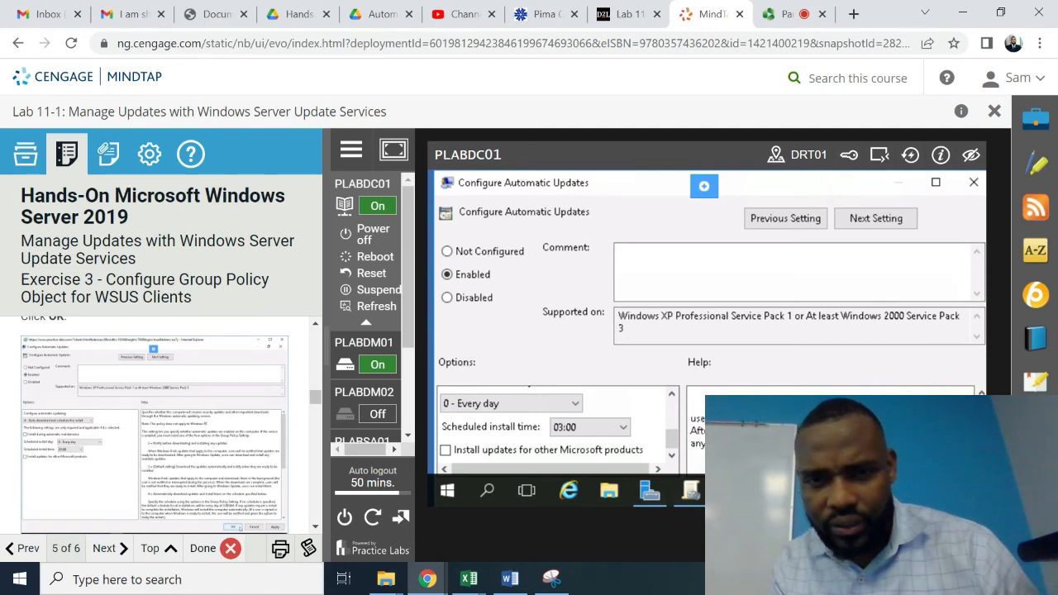
scroll(831, 434, "up", 4)
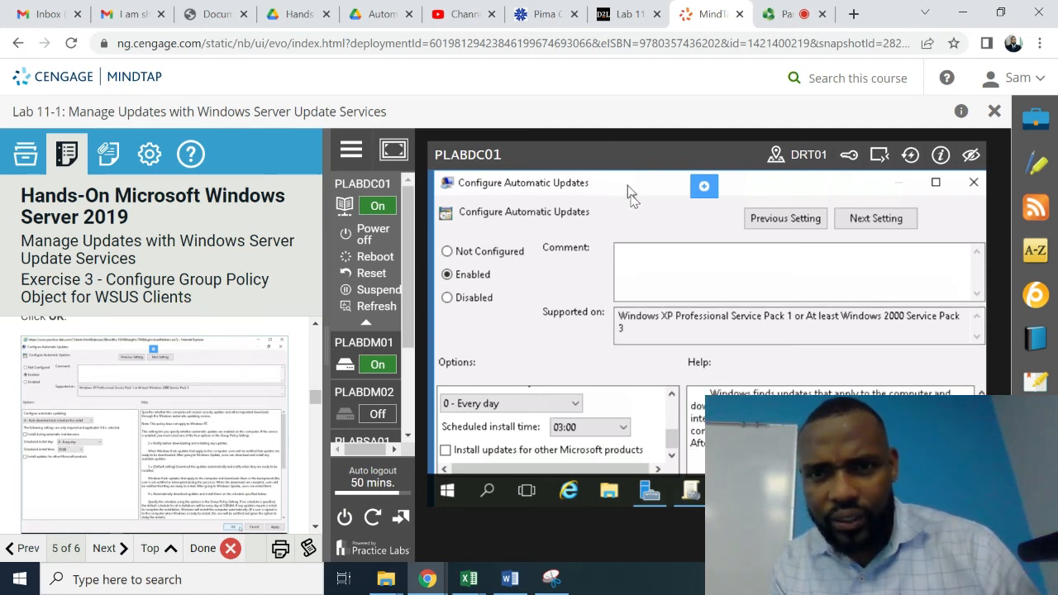
double_click(653, 177)
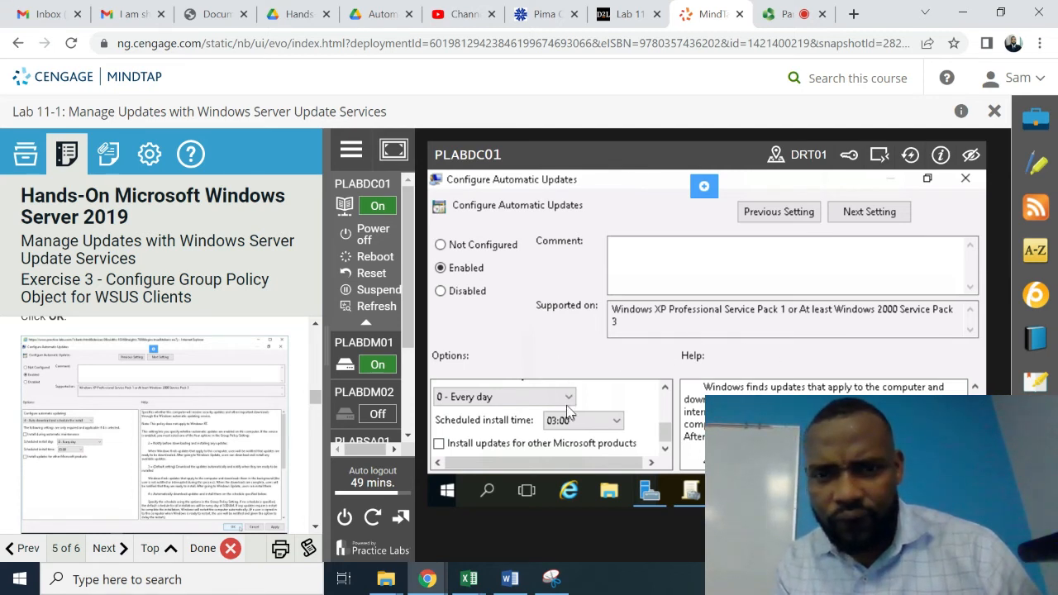
left_click_drag(619, 184, 649, 76)
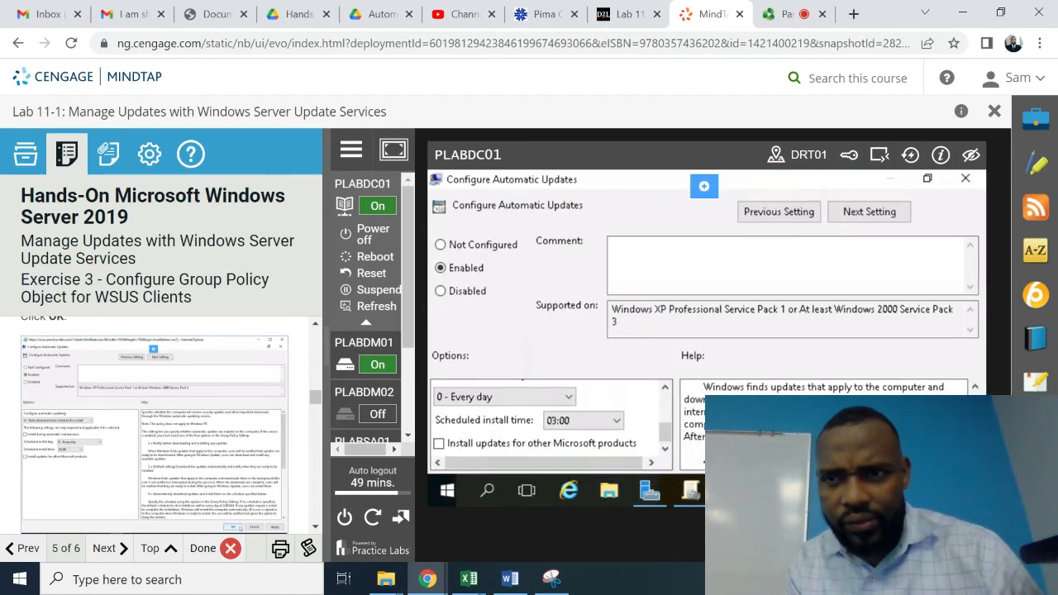
left_click(965, 180)
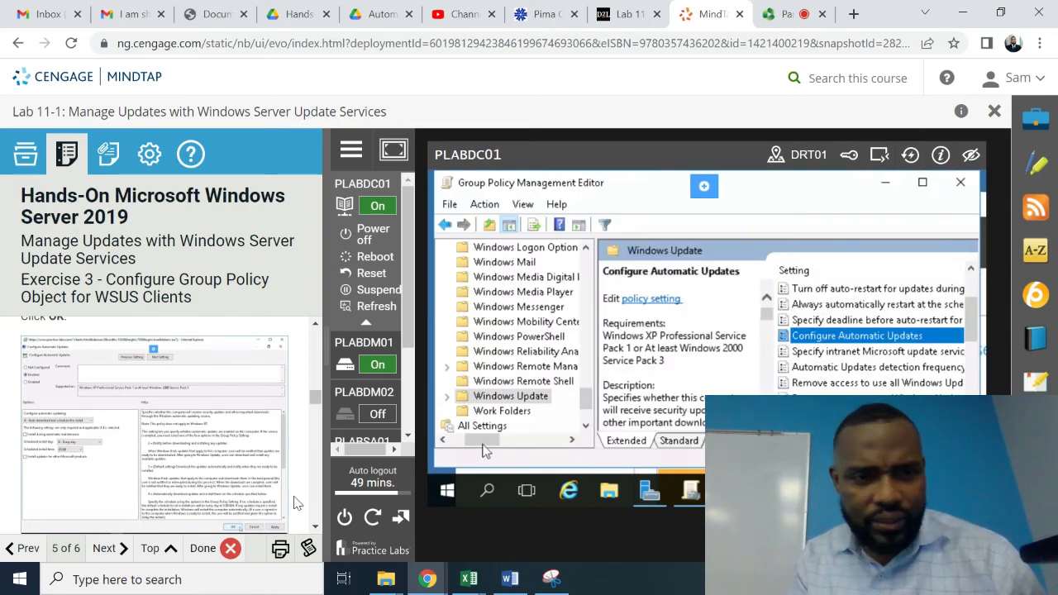
- Select 'Specify intranet Microsoft update service location' and bring up its context menu
left_click(314, 531)
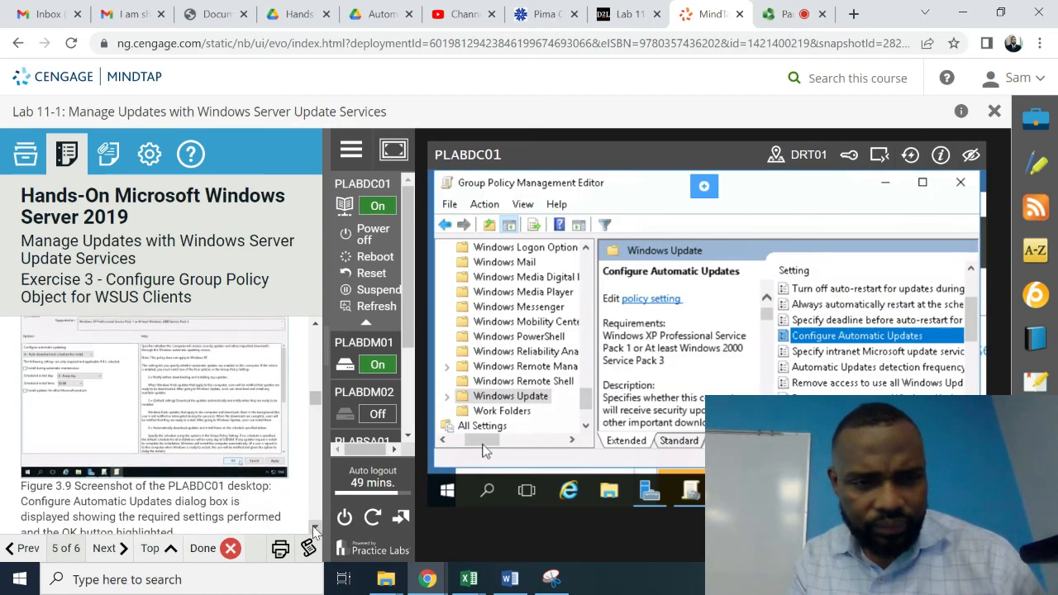
left_click(314, 531)
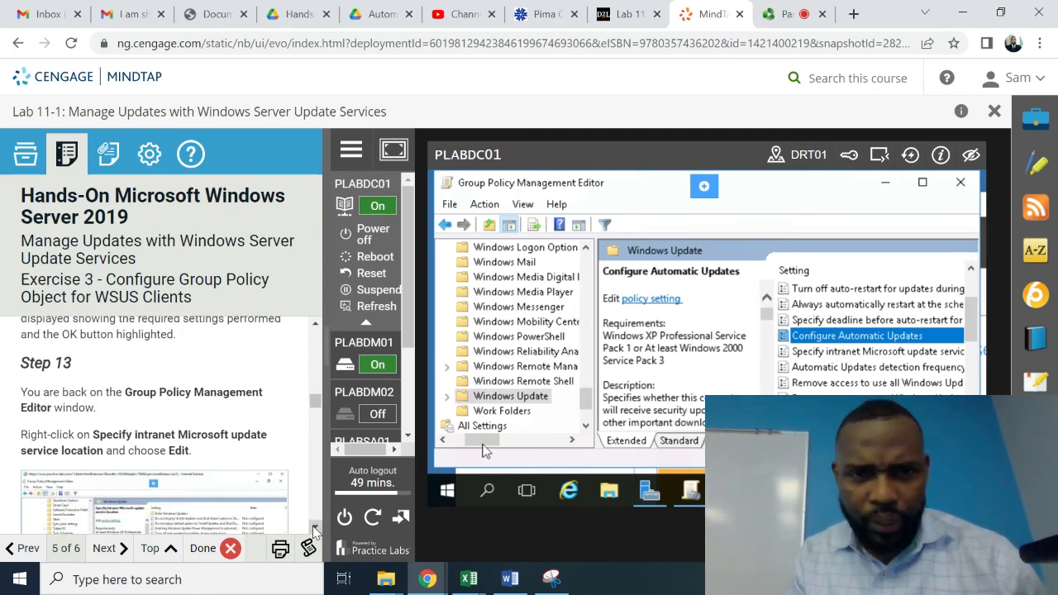
left_click(314, 530)
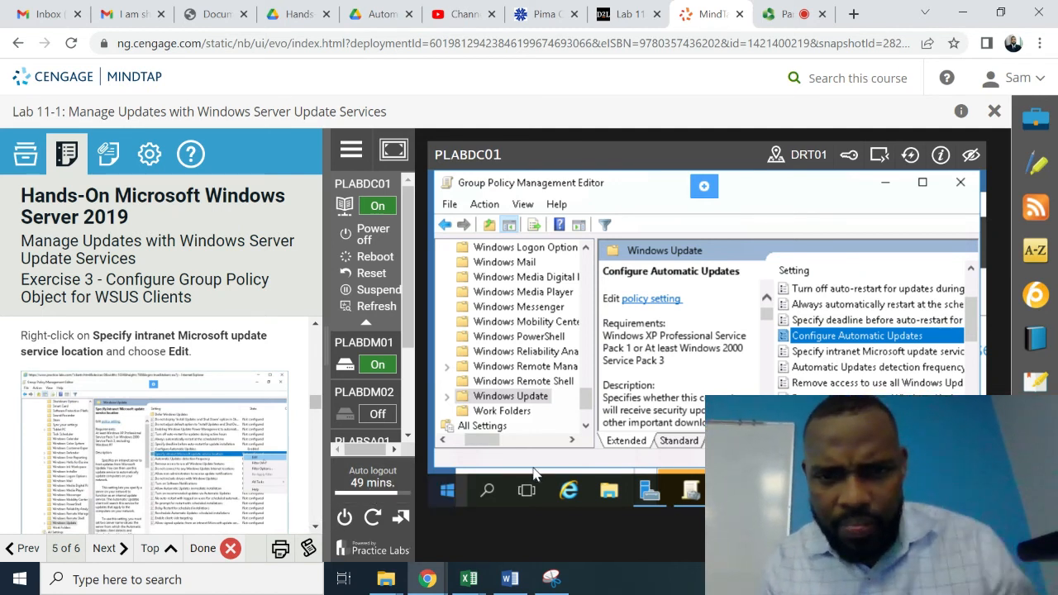
left_click_drag(470, 440, 444, 440)
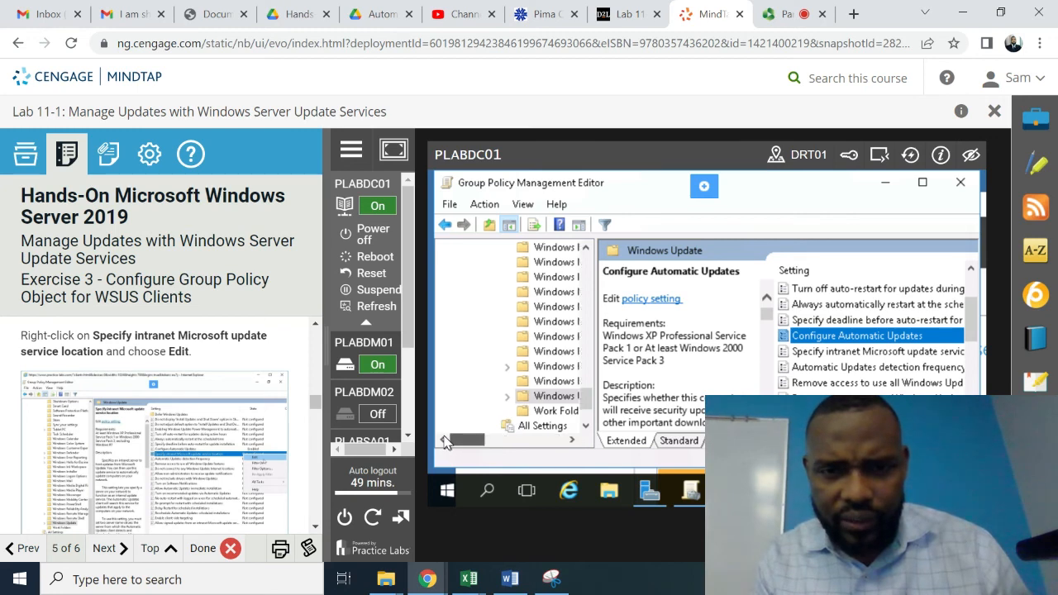
left_click_drag(584, 389, 581, 363)
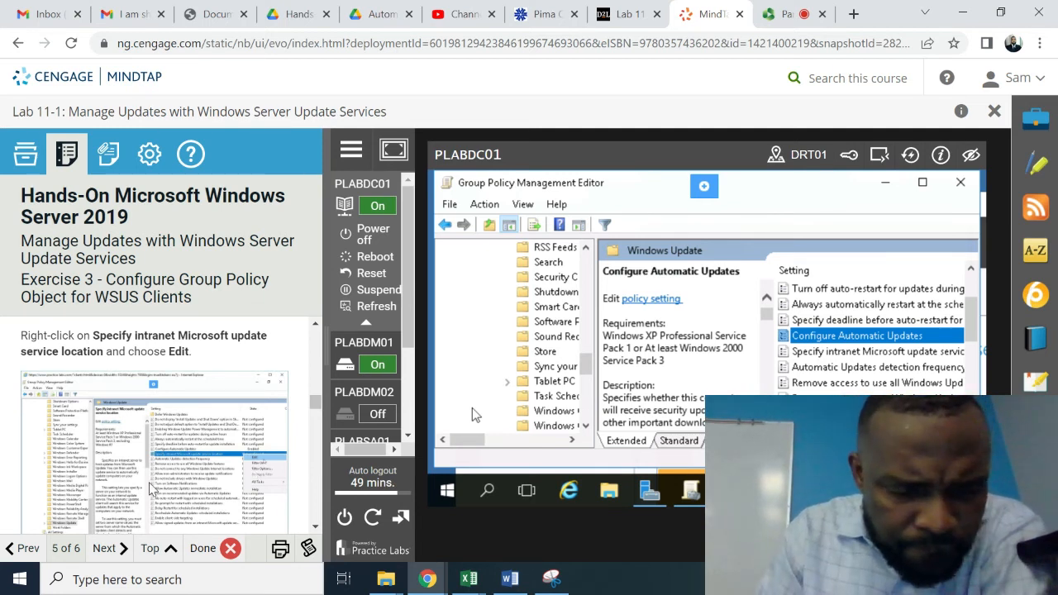
left_click(862, 356)
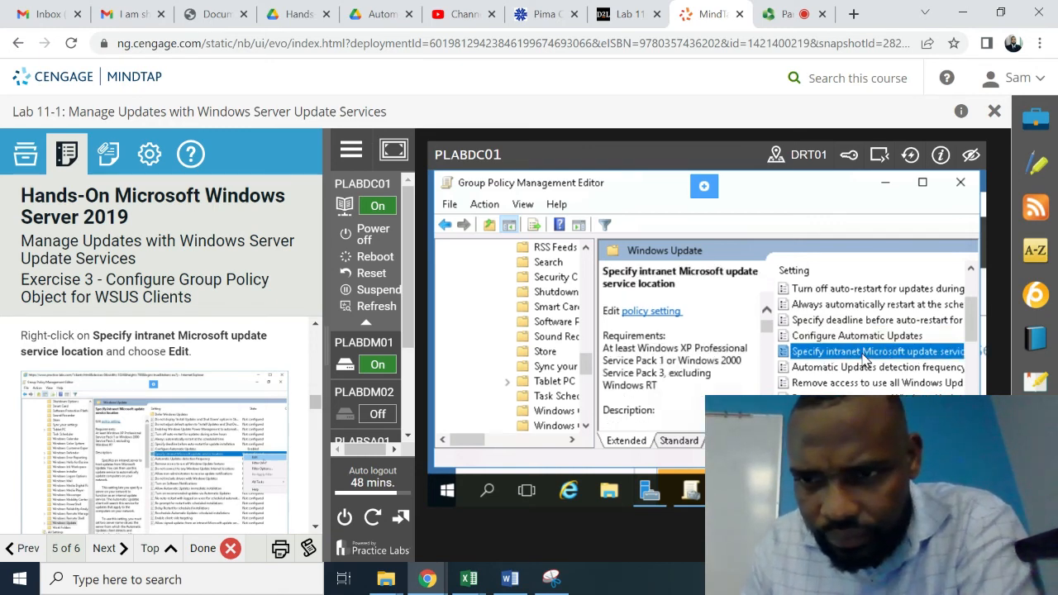
right_click(864, 358)
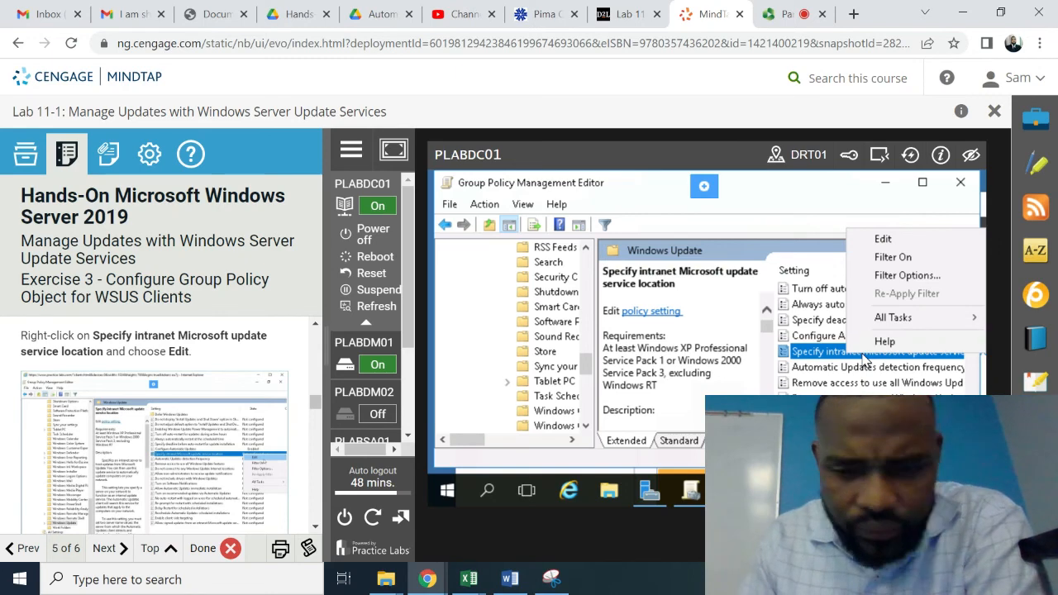
- Edit the intranet update service location policy and set it to Enabled
left_click(889, 237)
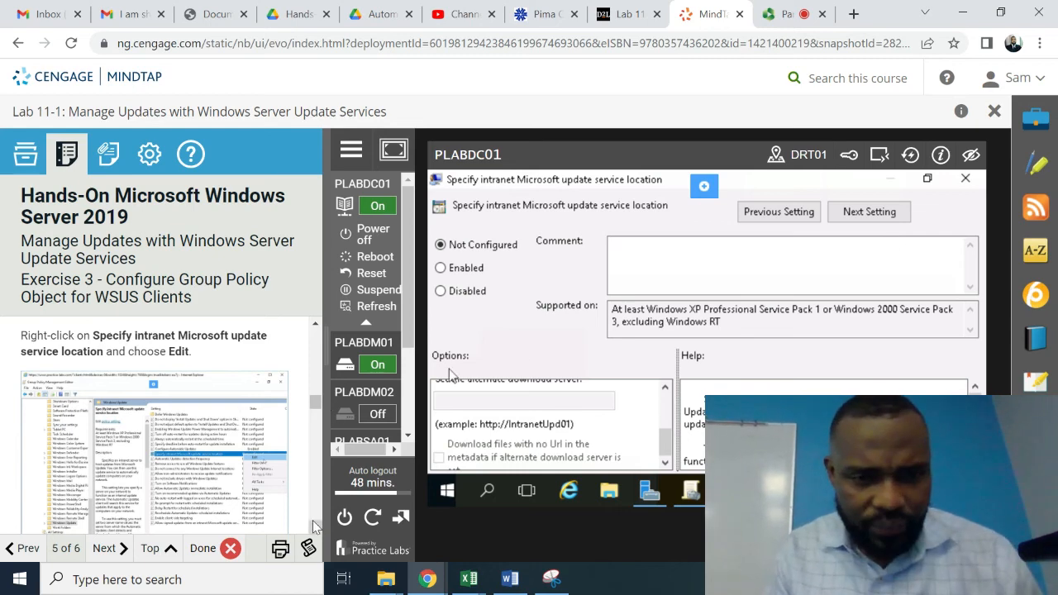
scroll(314, 526, "down", 8)
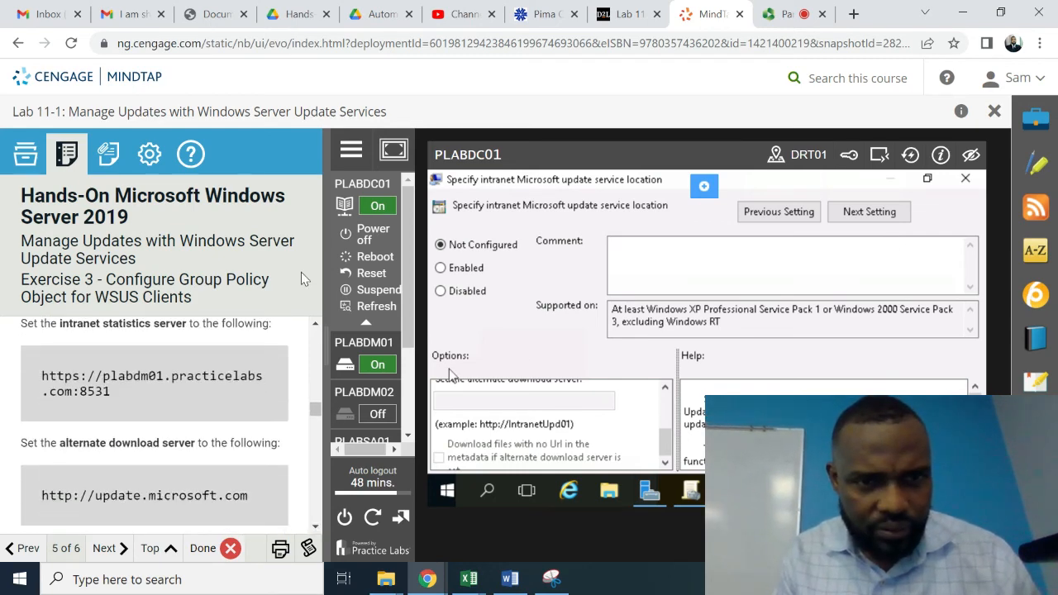
left_click(317, 324)
scroll(317, 322, "up", 3)
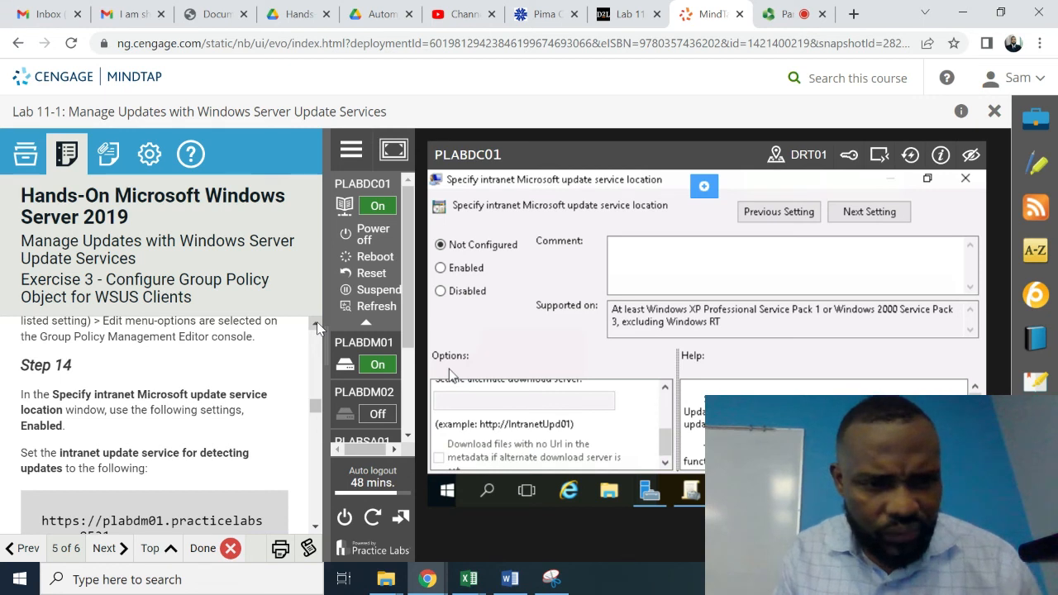
left_click(441, 269)
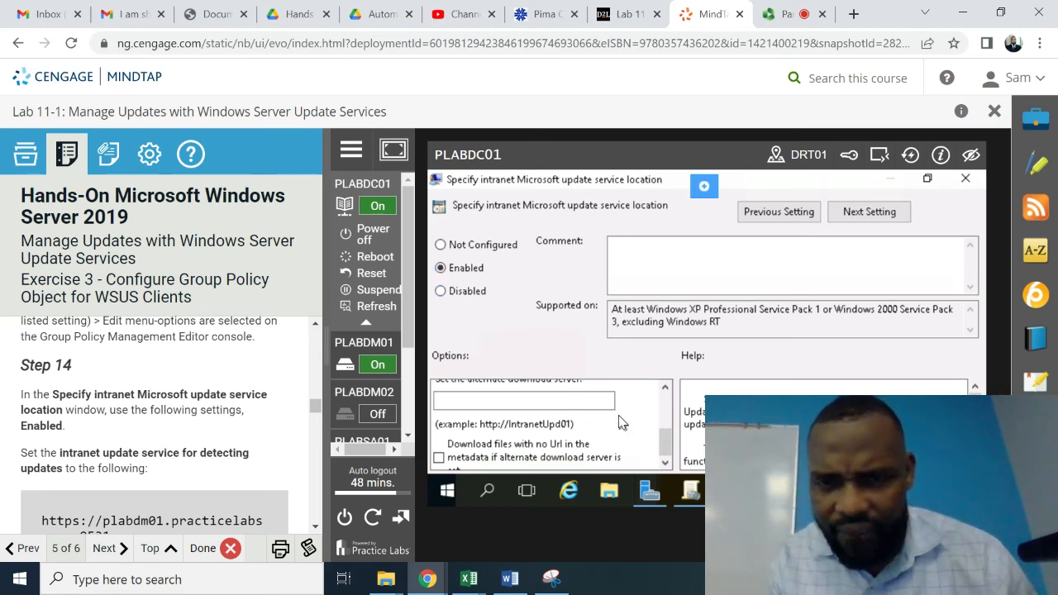
- Scroll the Options list to the top and place the cursor in the detecting-updates box
left_click(665, 389)
left_click(666, 389)
left_click(666, 389)
left_click(666, 389)
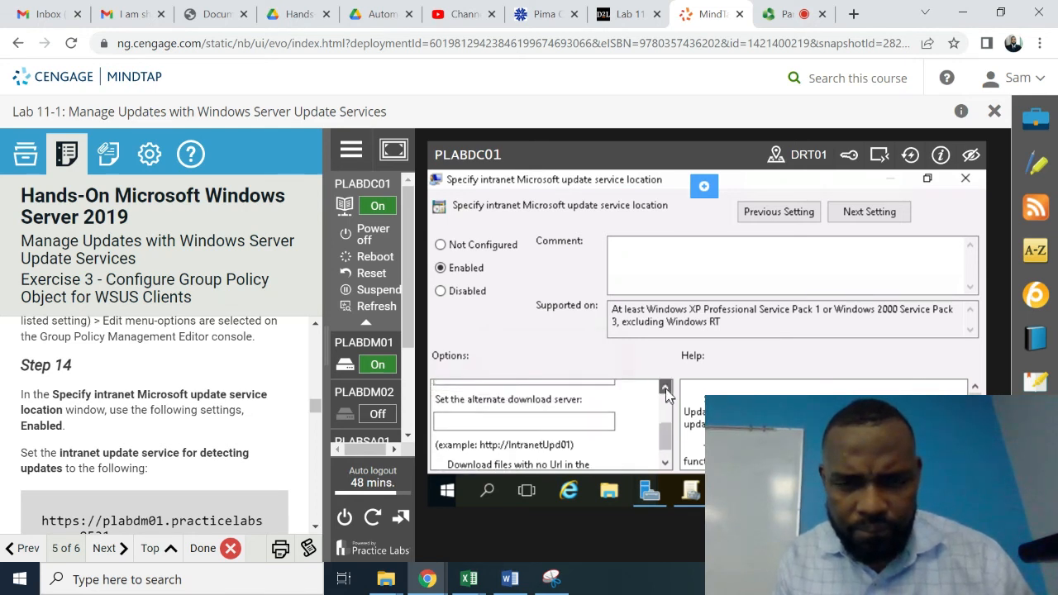
left_click(665, 388)
left_click(666, 389)
left_click(665, 388)
left_click(665, 389)
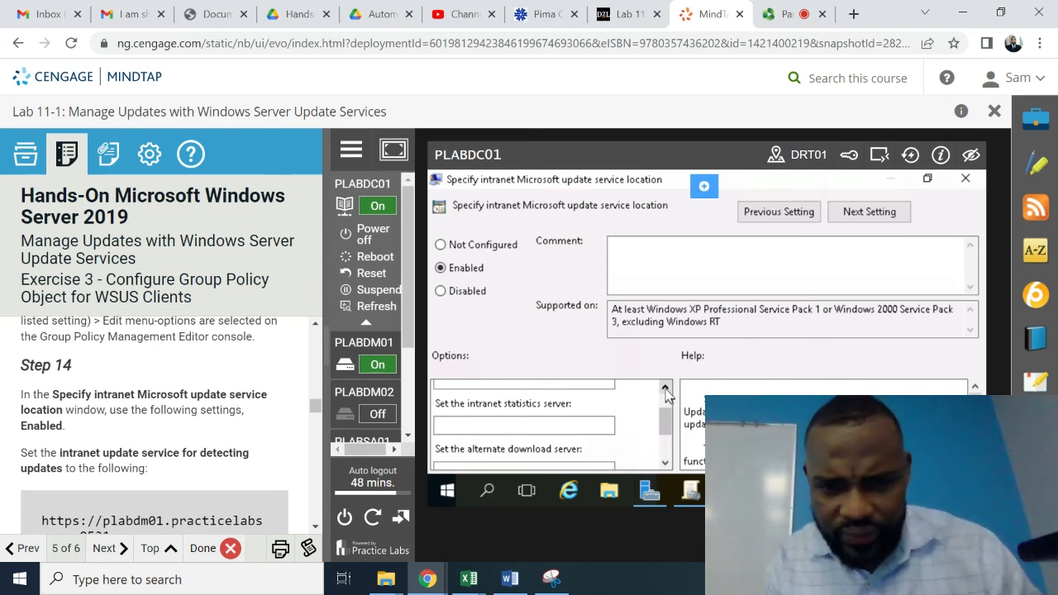
left_click(665, 389)
left_click(666, 388)
left_click(665, 389)
left_click(665, 389)
left_click(666, 389)
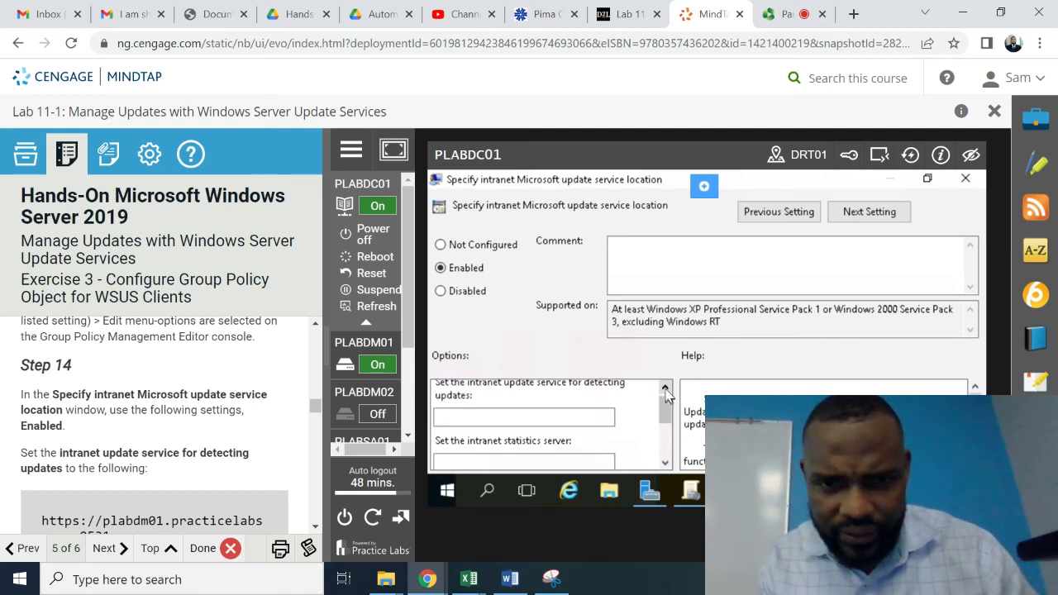
left_click(666, 389)
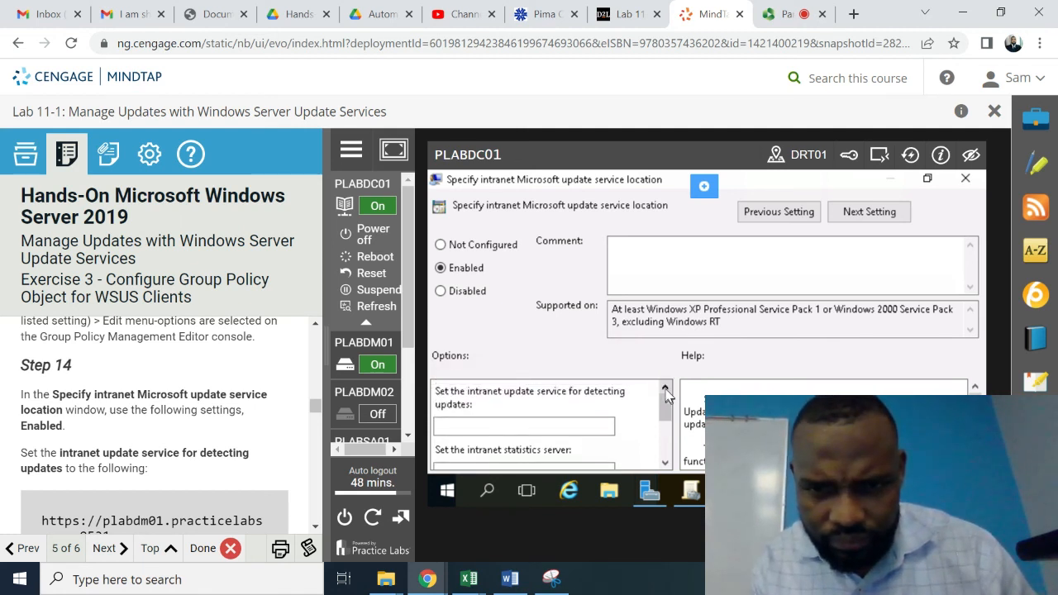
left_click(461, 425)
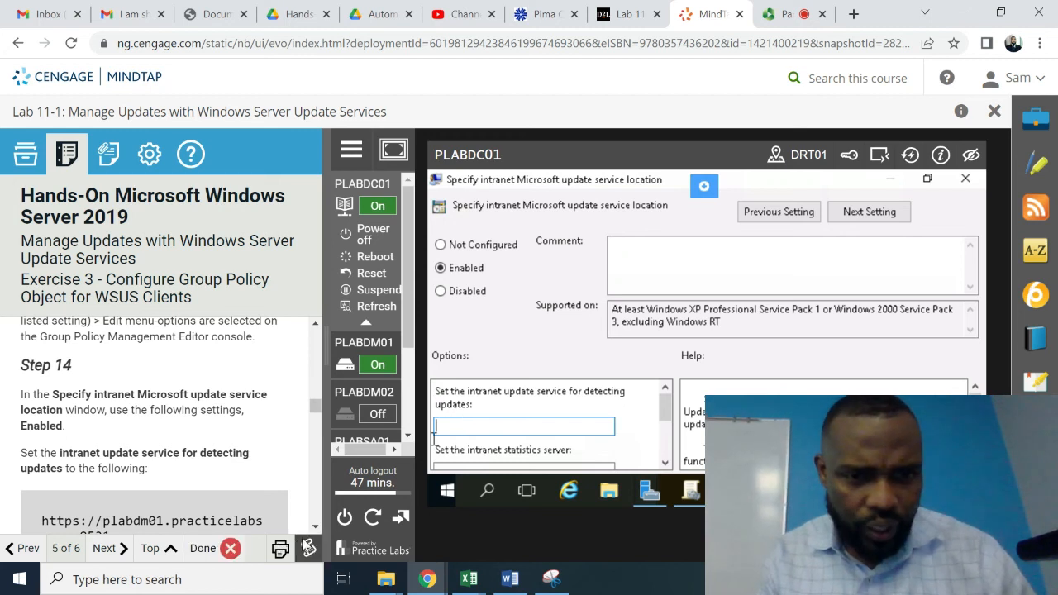
left_click(314, 527)
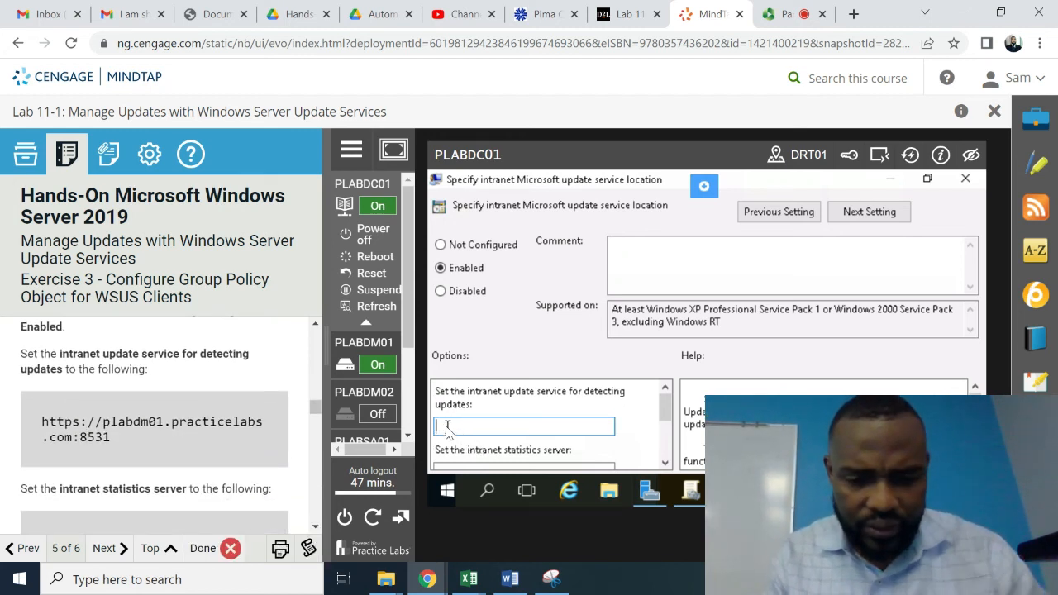
type("https://pla")
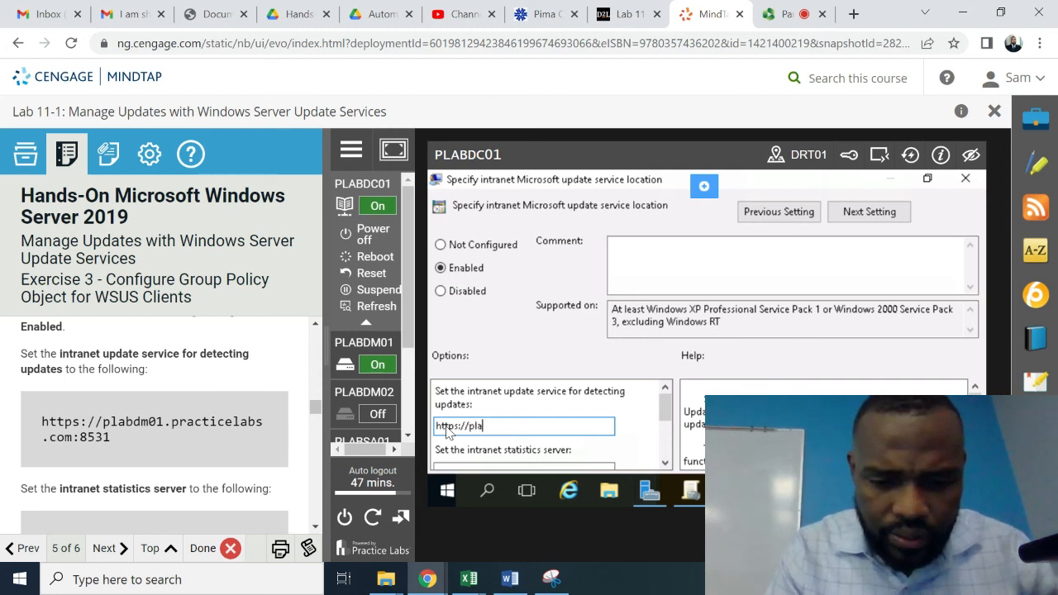
type("bdm0")
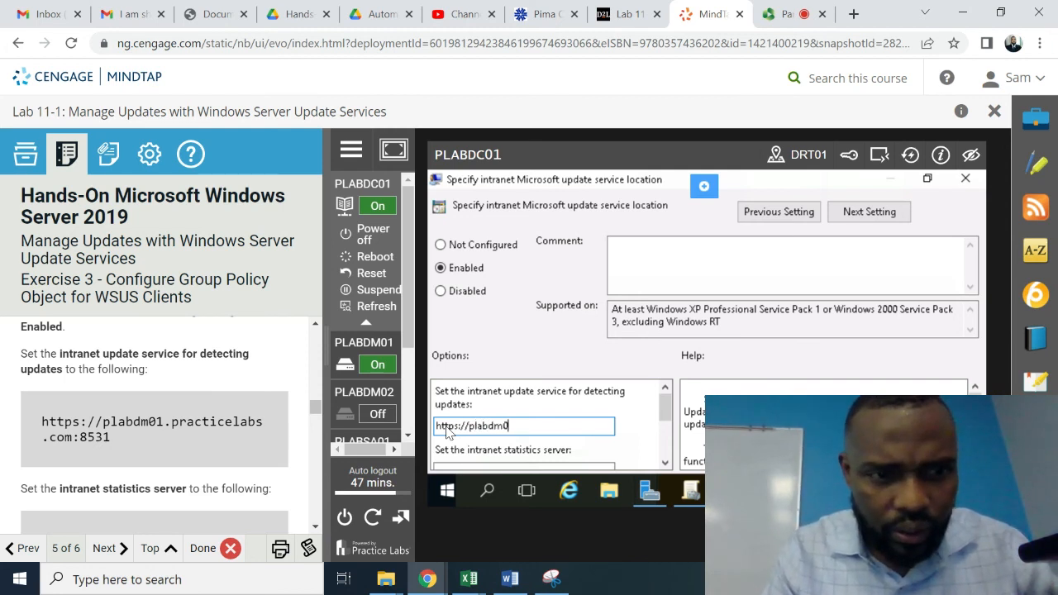
type("1.pra")
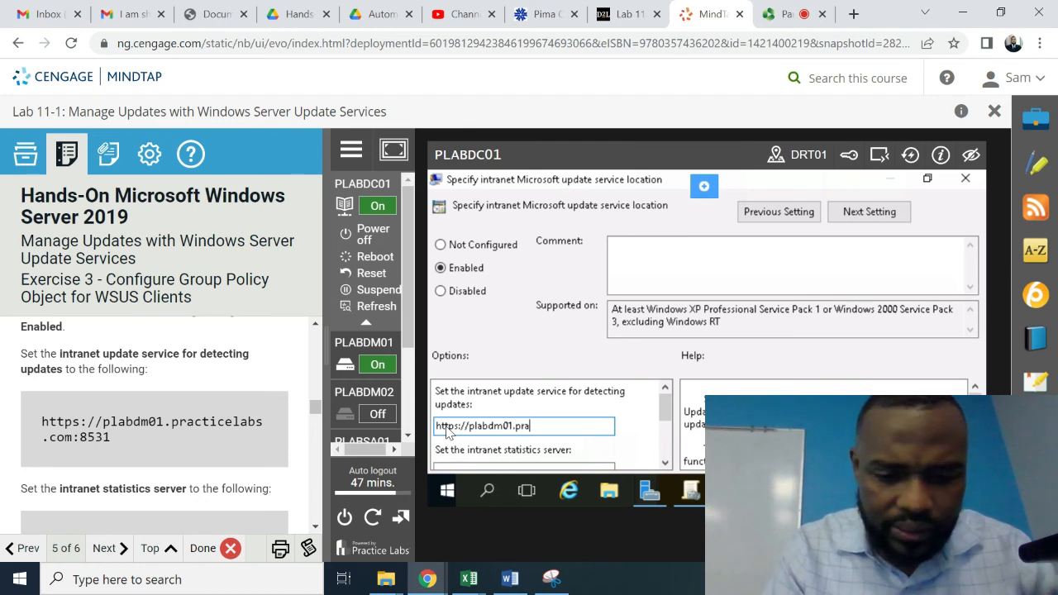
type("cticelabs")
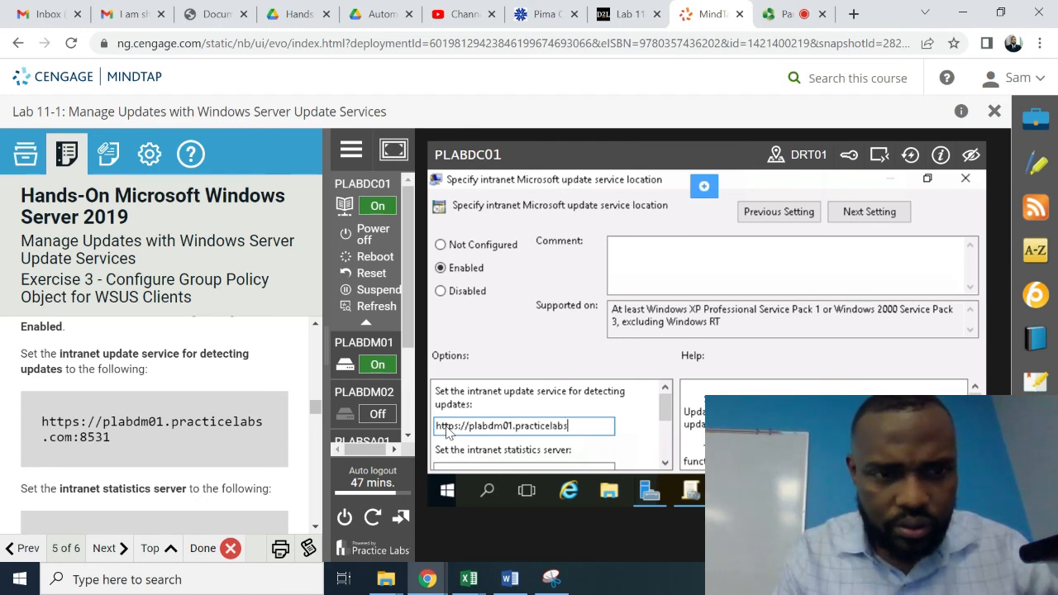
type(".co")
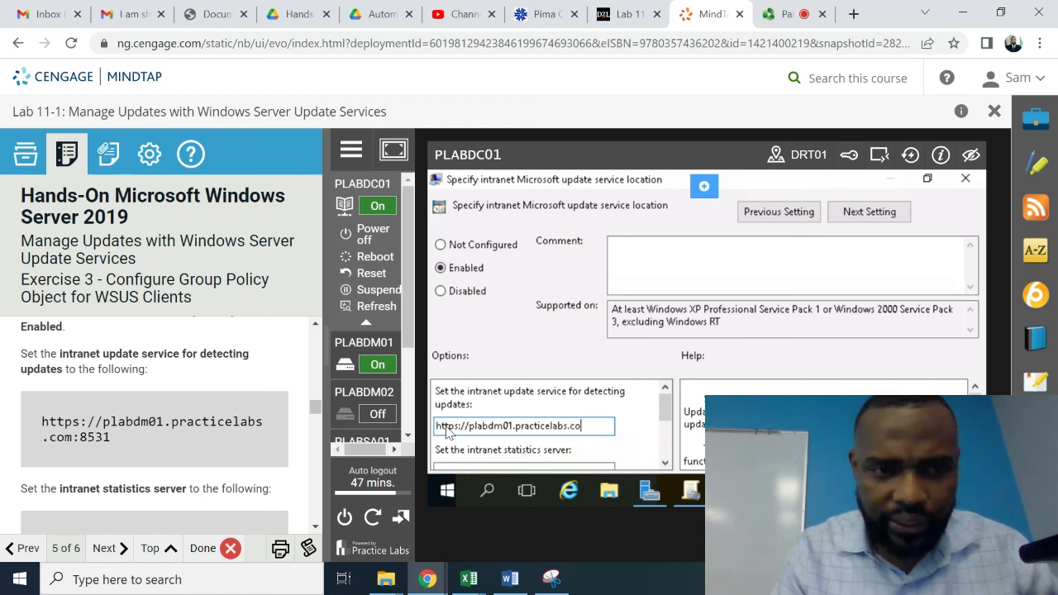
type("m:")
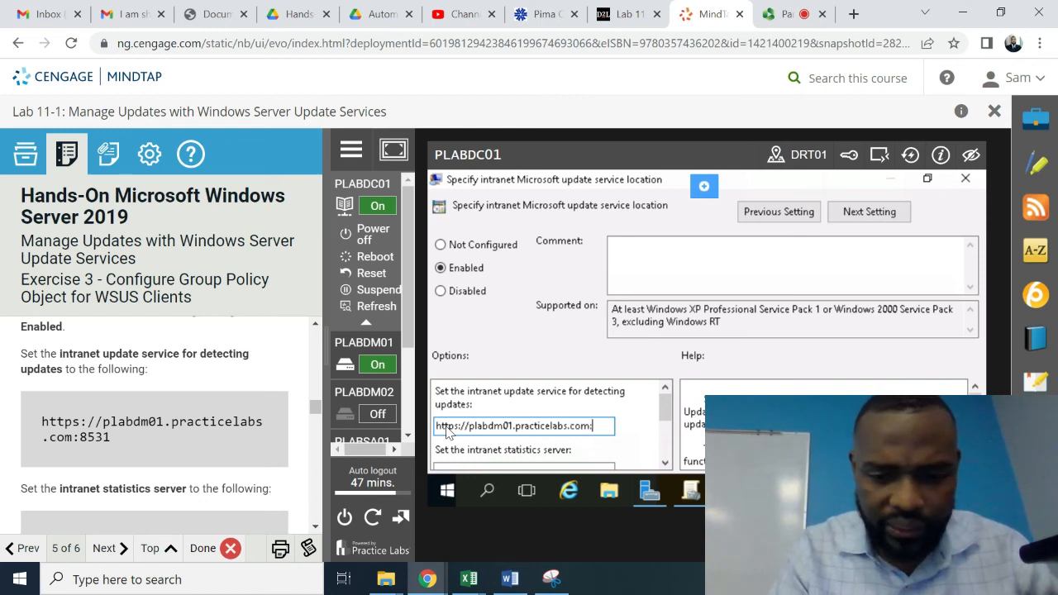
type("85")
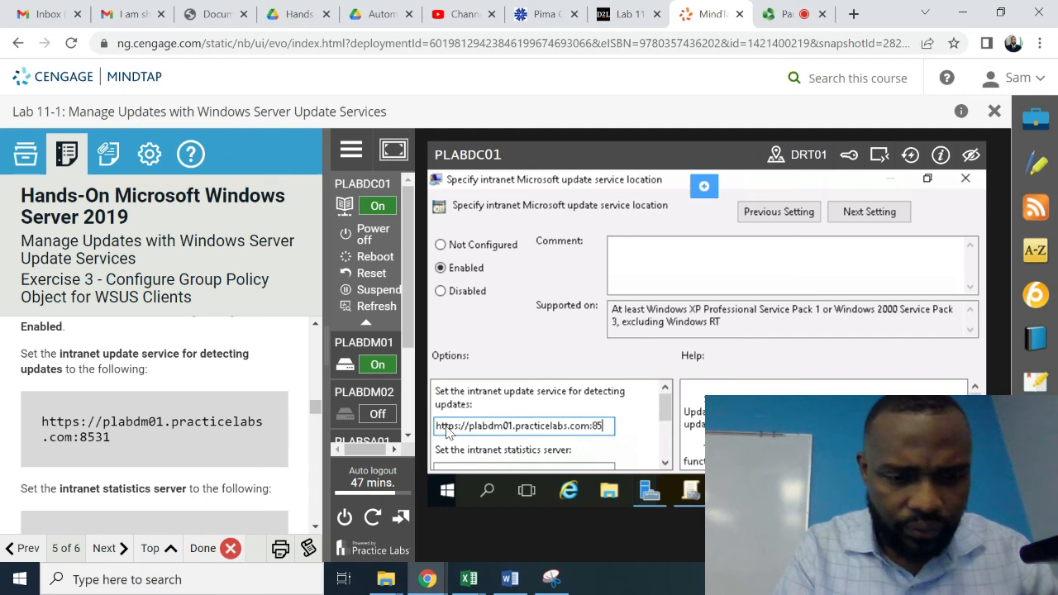
type("31")
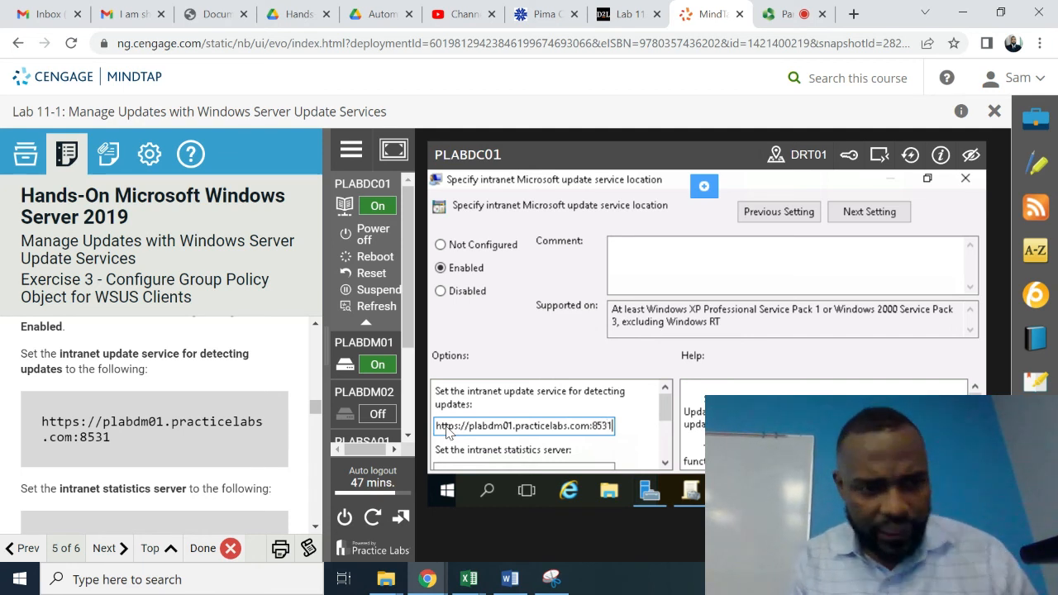
scroll(317, 522, "down", 2)
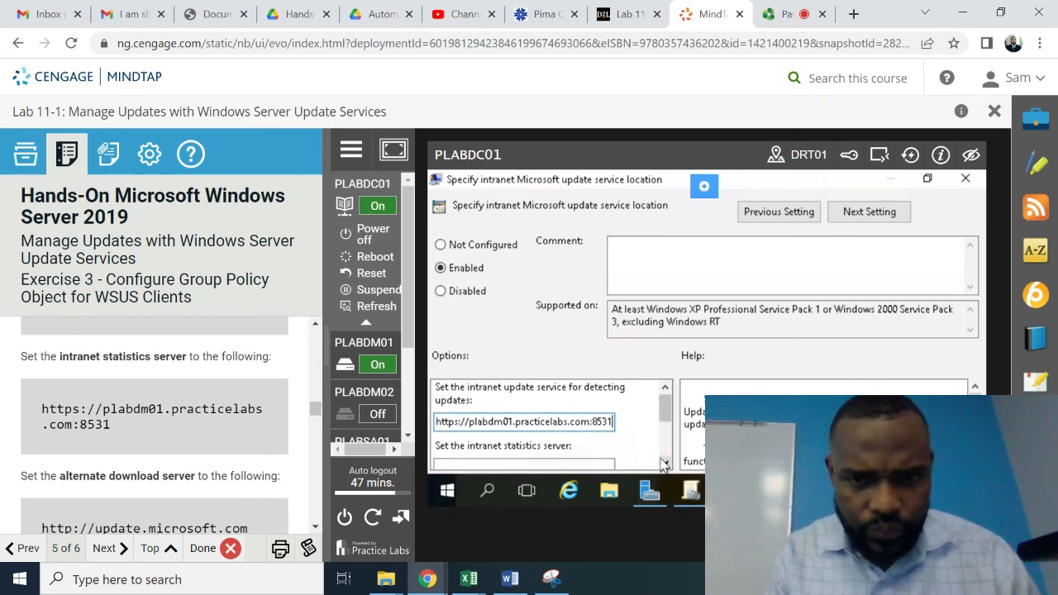
left_click(665, 463)
left_click(665, 463)
left_click(665, 463)
left_click(665, 463)
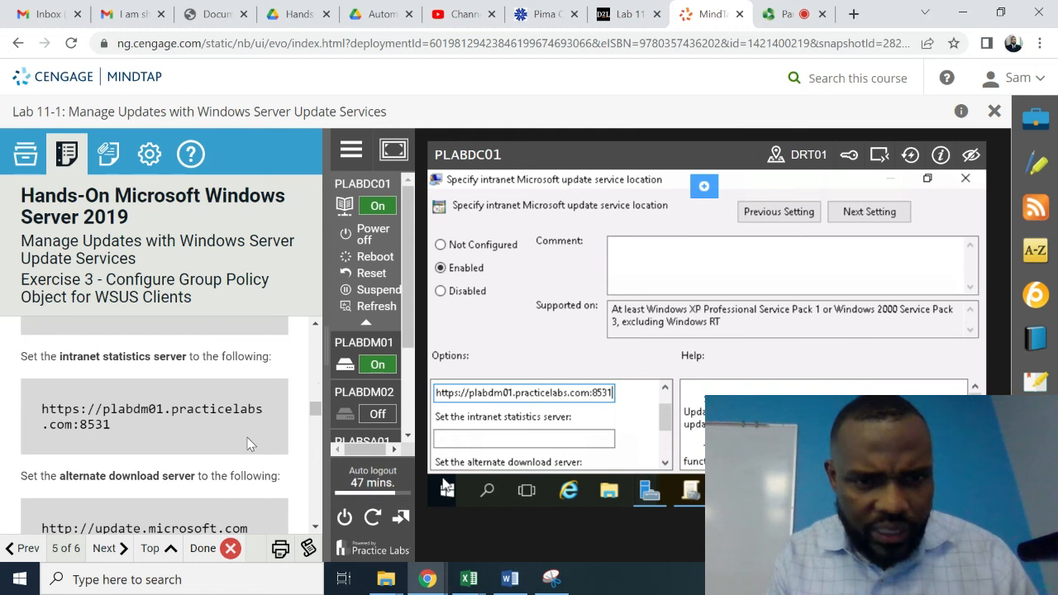
left_click(464, 439)
type("htt")
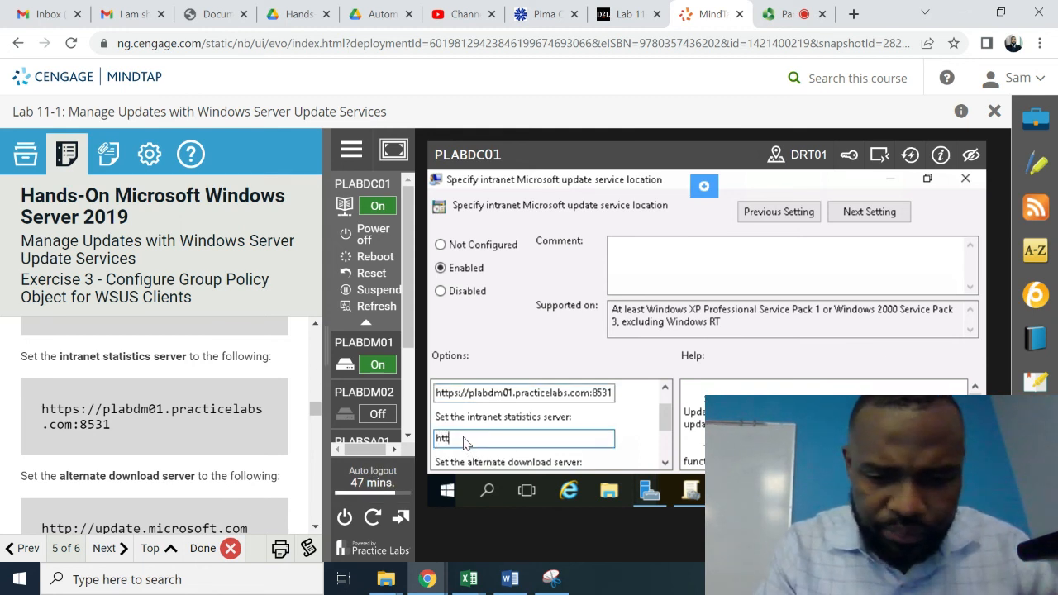
type("ps")
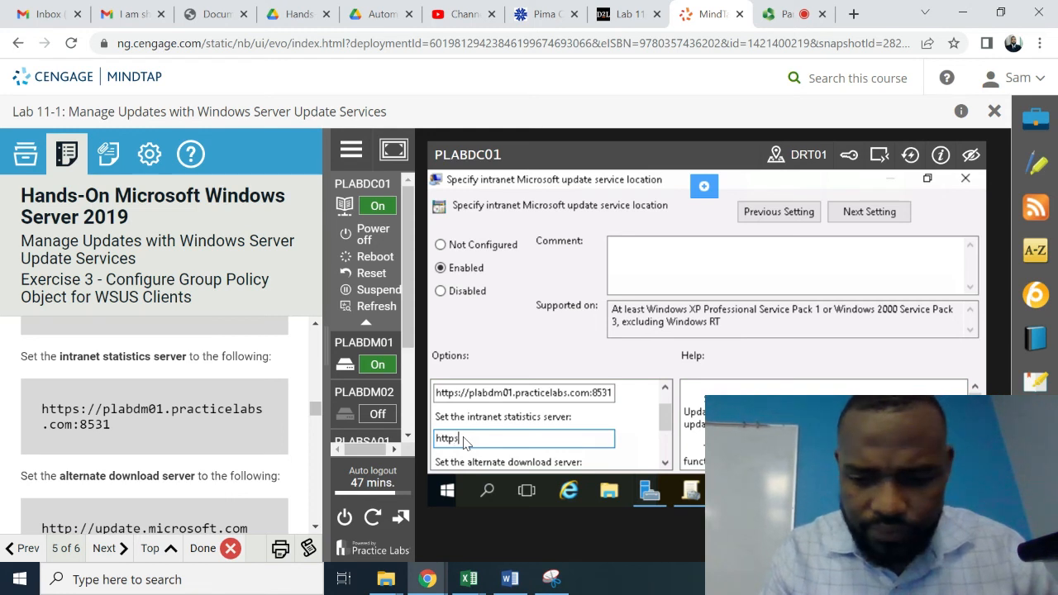
type("://pl")
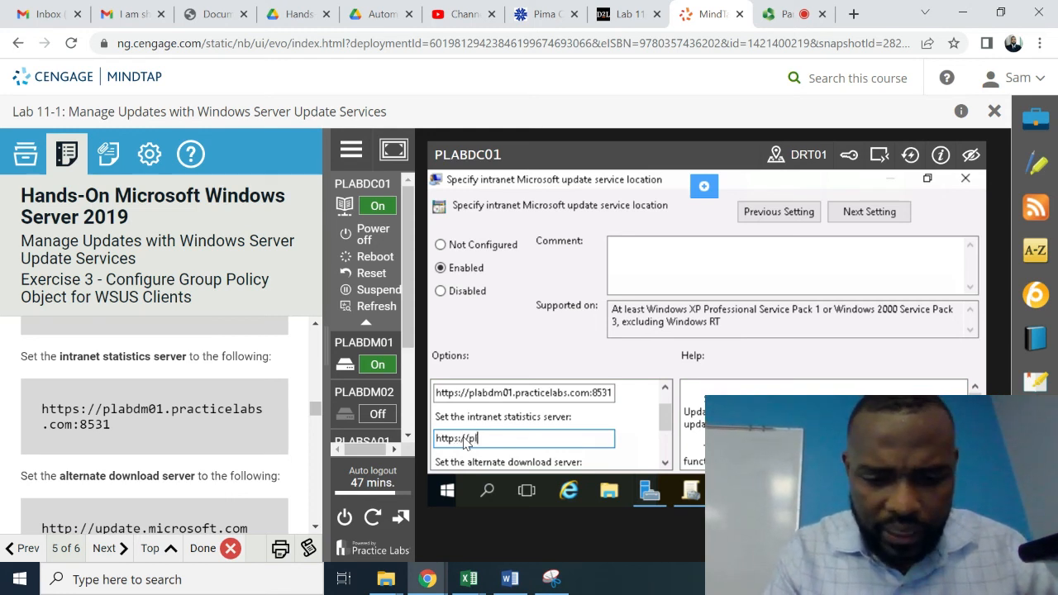
type("abdm")
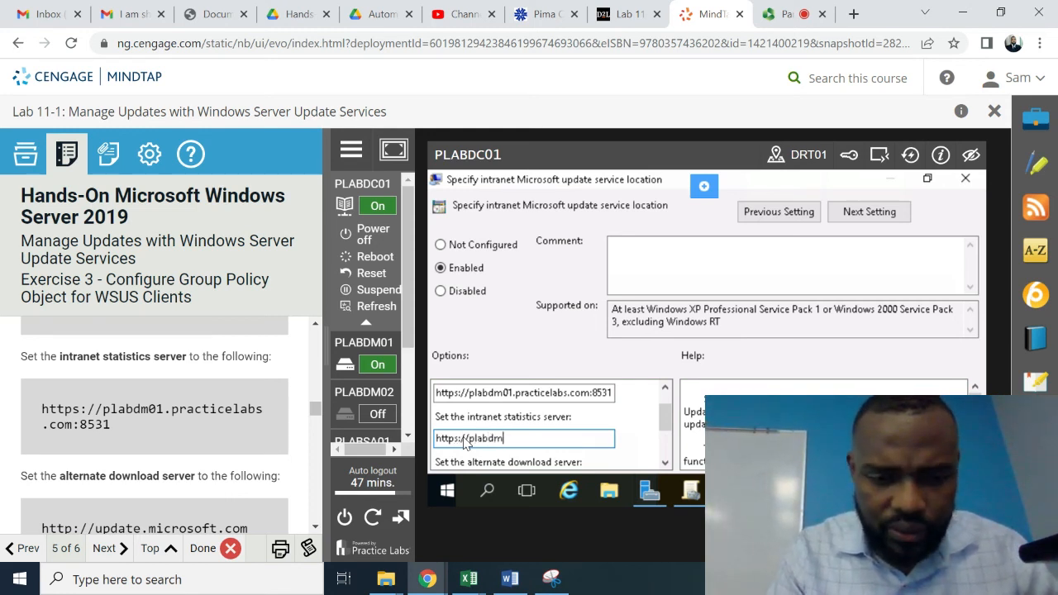
type("01.p")
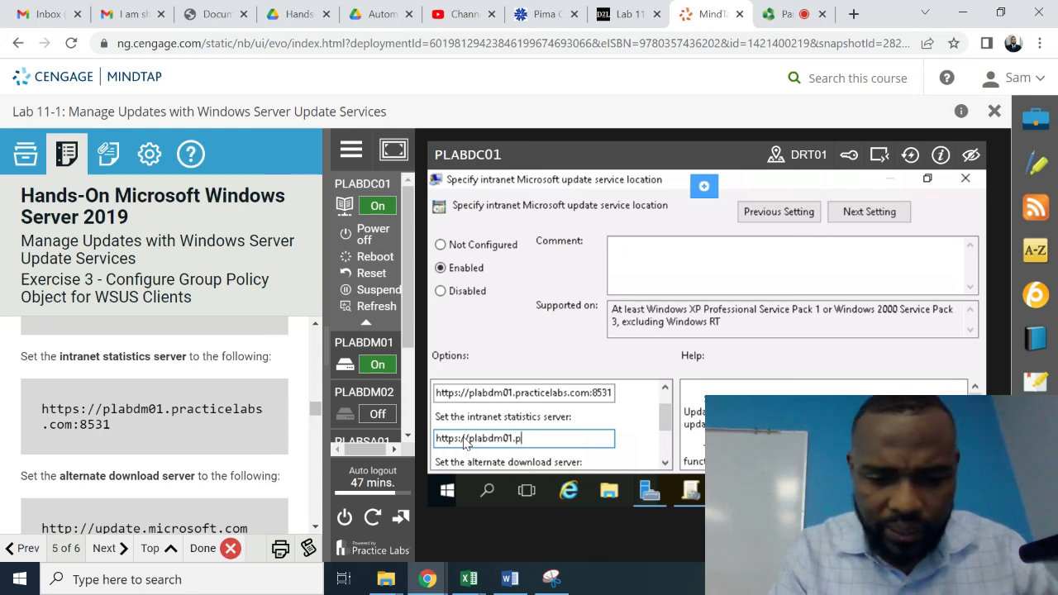
type("rac")
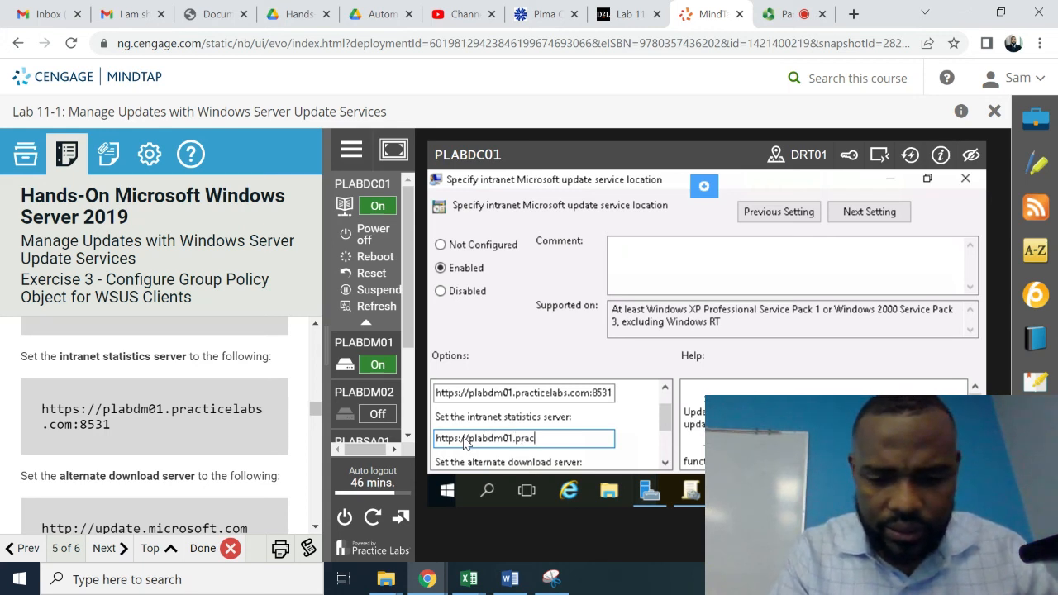
type("tice")
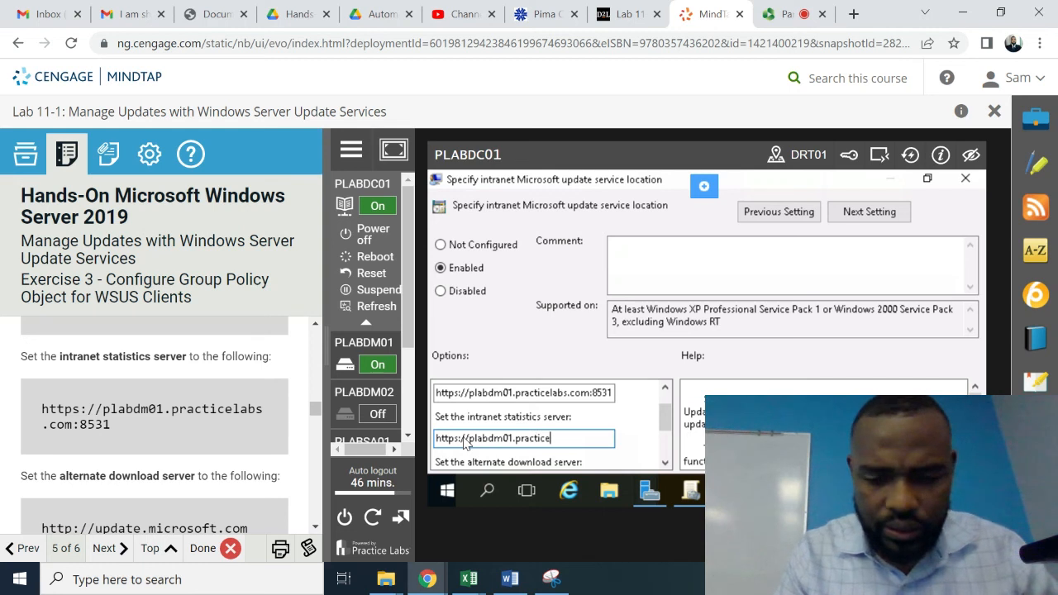
type("labs.")
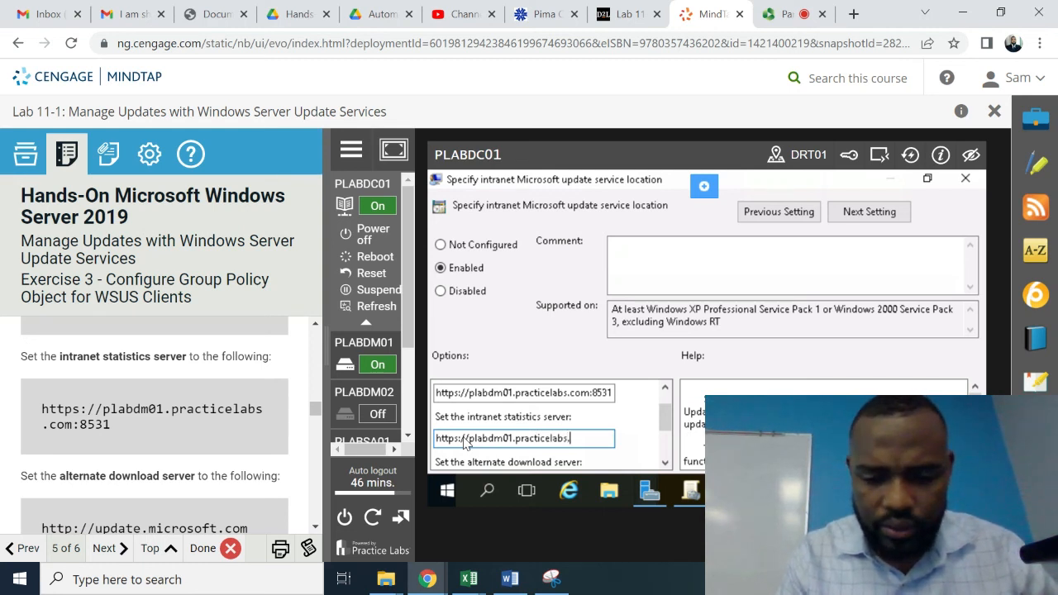
type("com:")
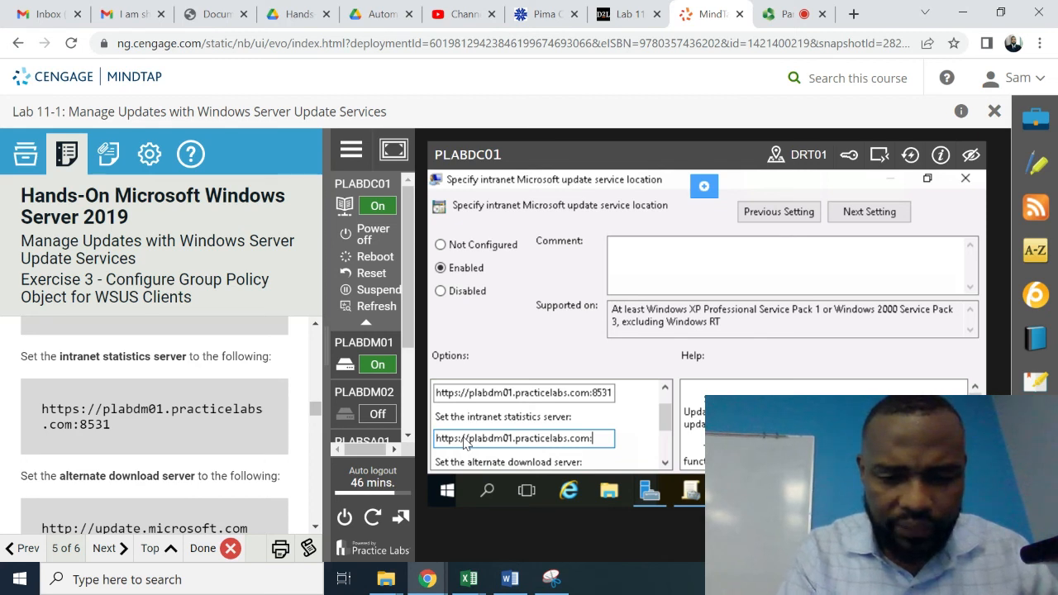
type("85")
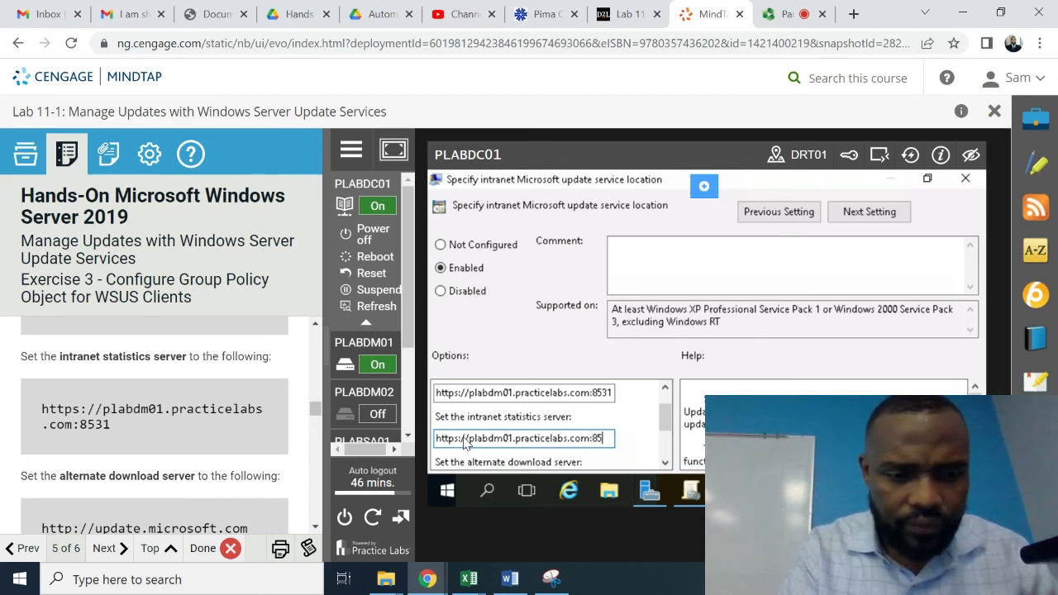
type("31")
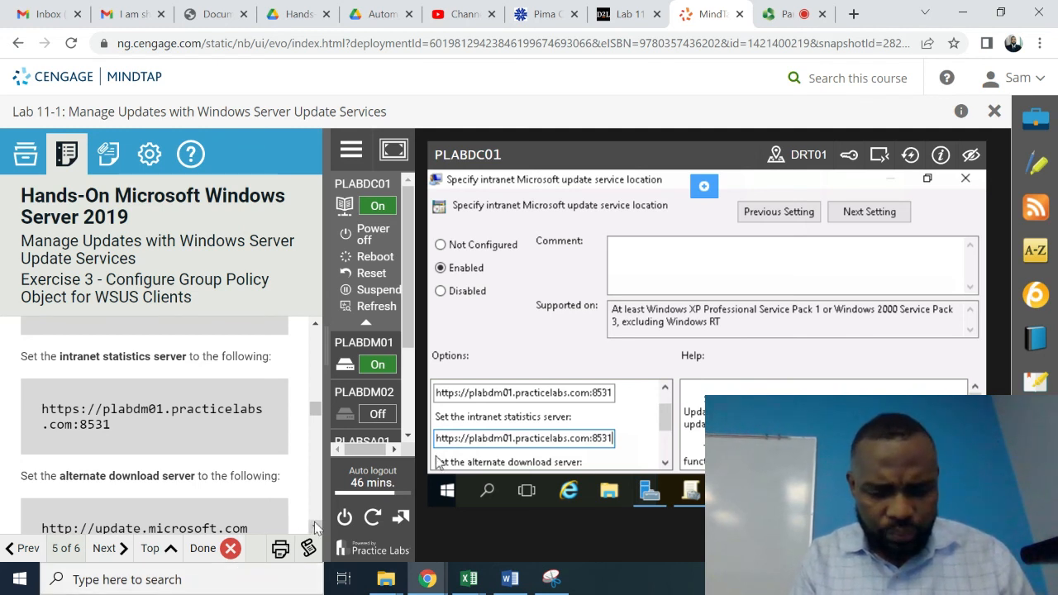
scroll(314, 527, "down", 3)
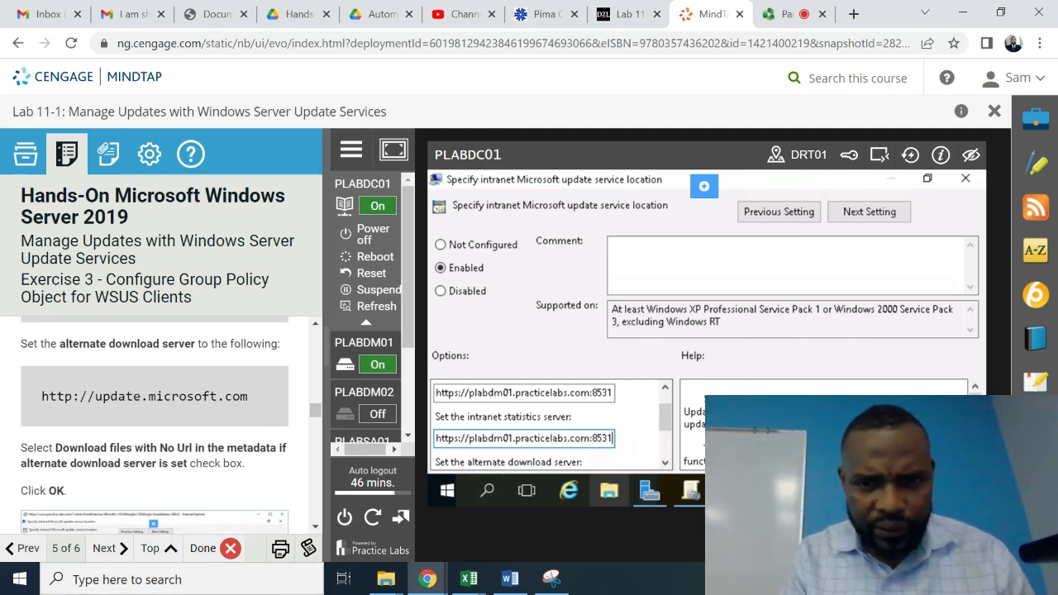
left_click(667, 464)
left_click(666, 464)
left_click(667, 463)
left_click(667, 464)
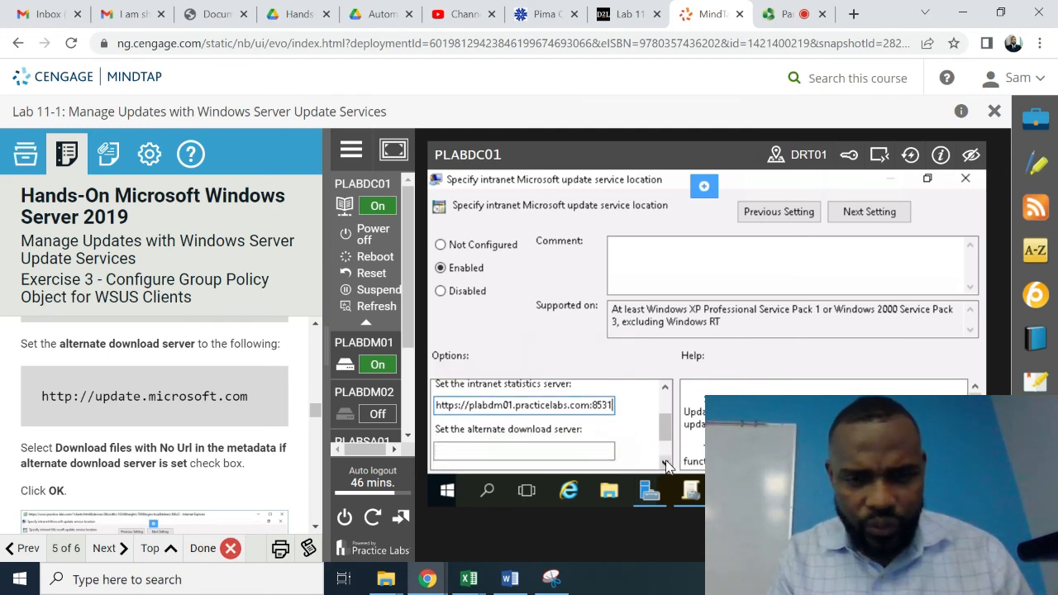
left_click(666, 464)
left_click(667, 464)
left_click(465, 436)
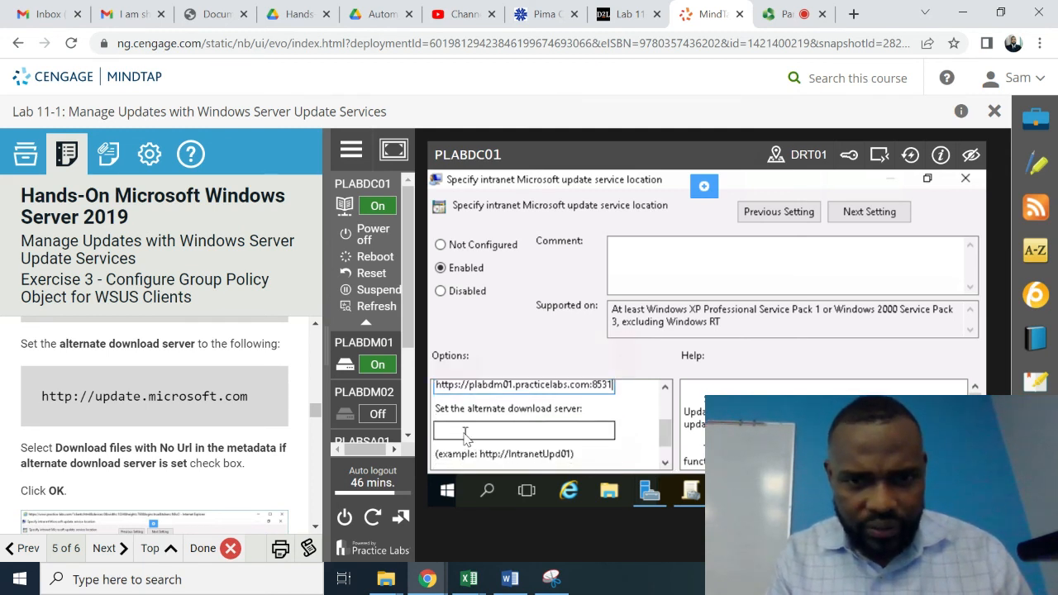
left_click(460, 431)
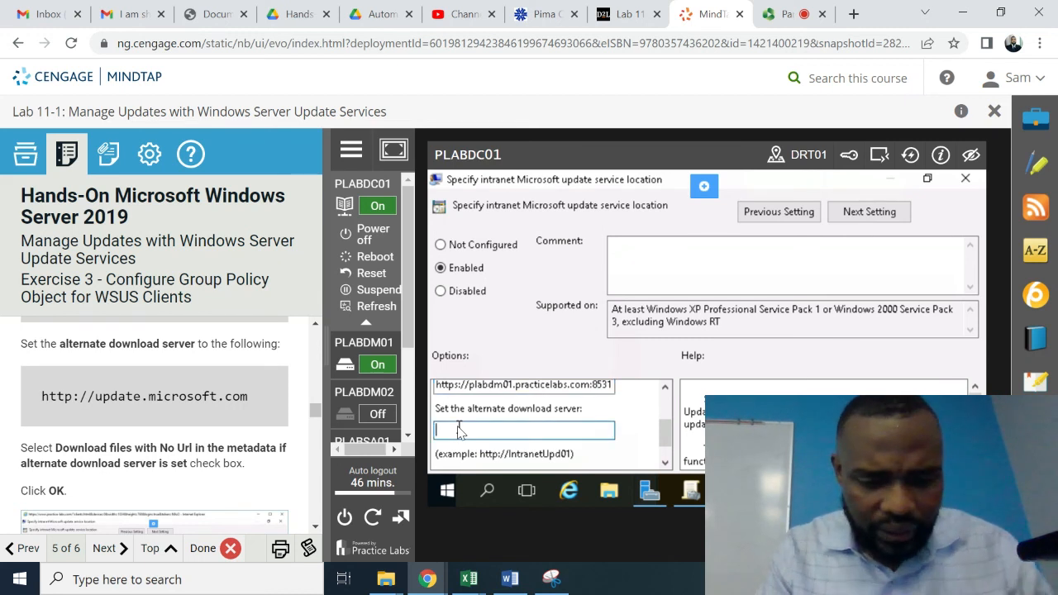
type("http")
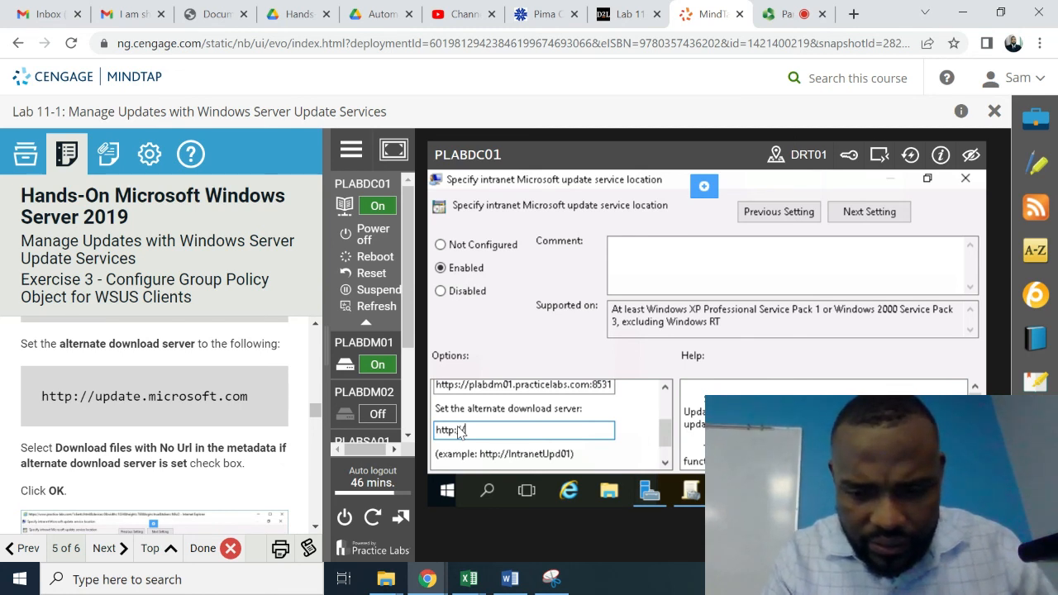
type("://up")
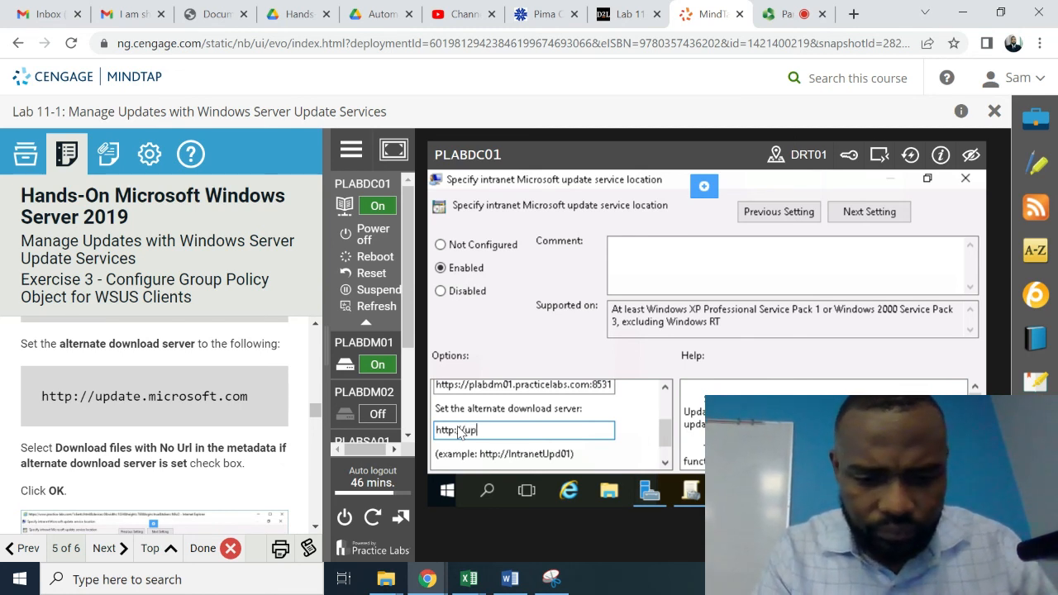
type("date")
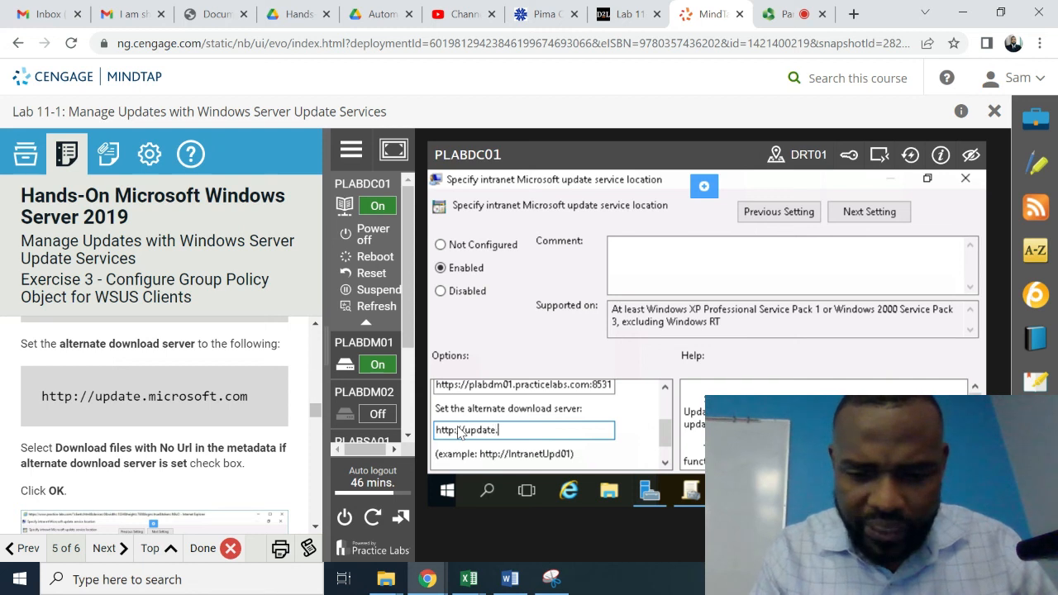
type(".mo")
key("BackSpace")
type("ic")
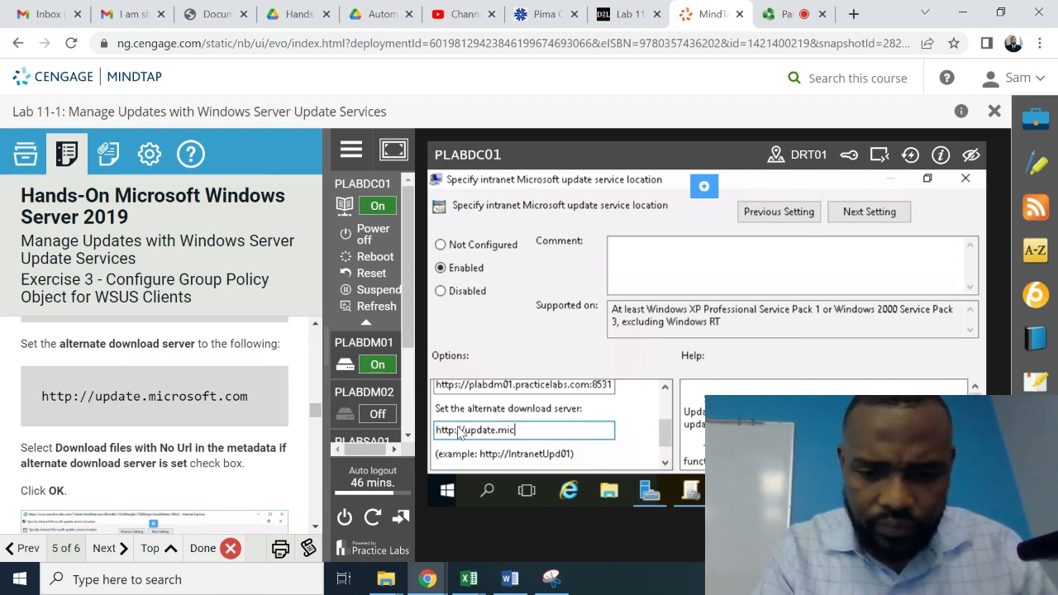
type("roso")
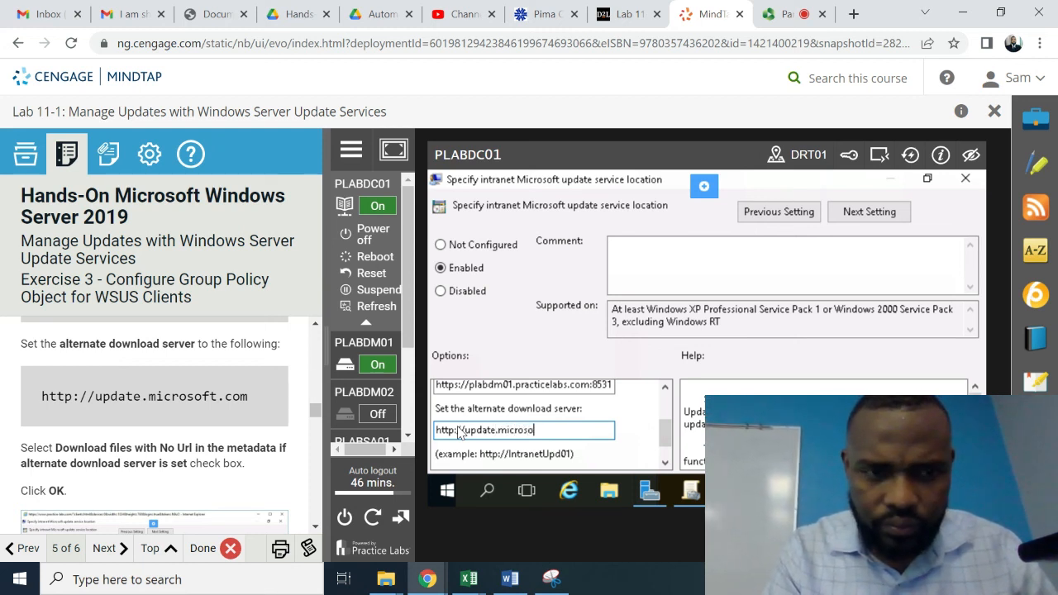
type("ft.")
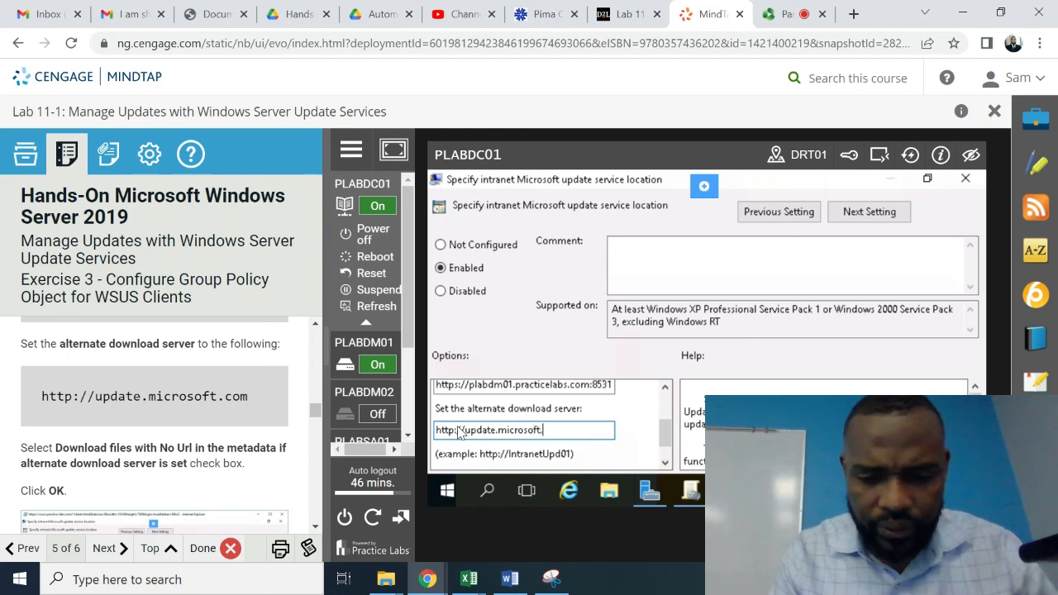
type("com")
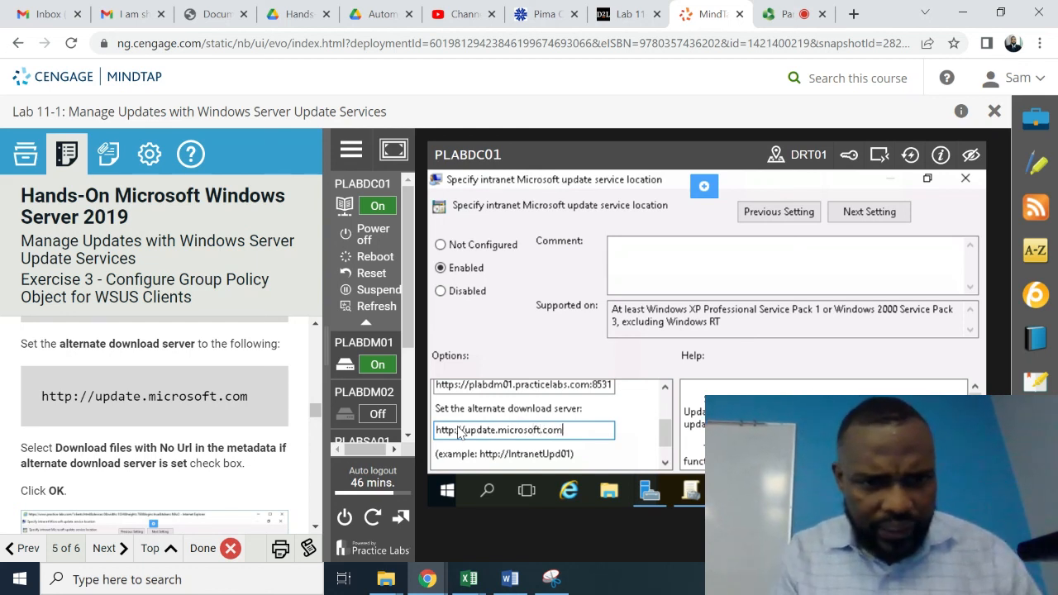
- Read the next lab instruction and scroll to the 'Download files with no Url' checkbox
left_click(315, 528)
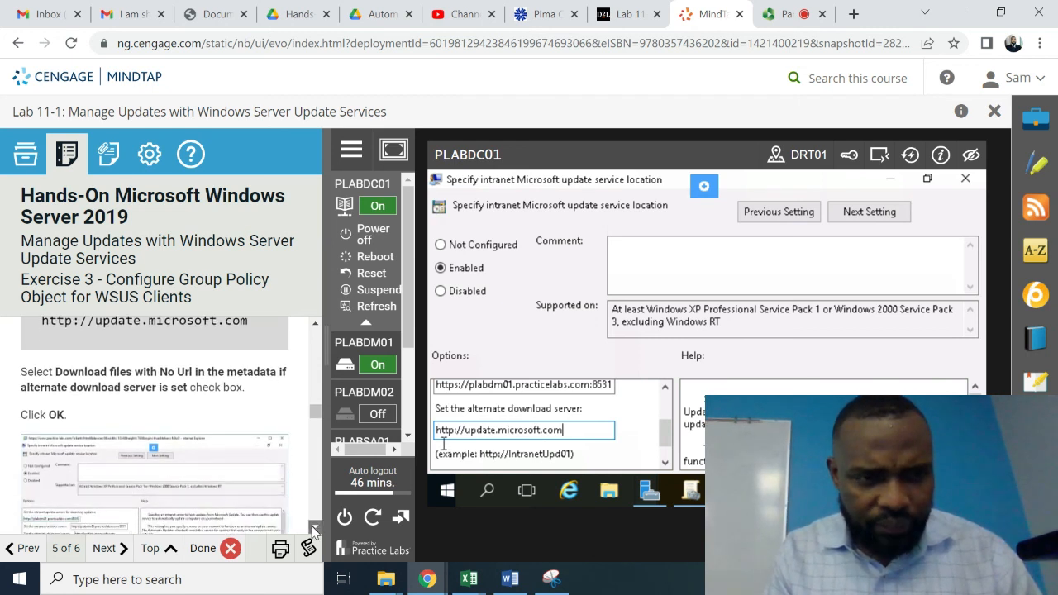
left_click(315, 527)
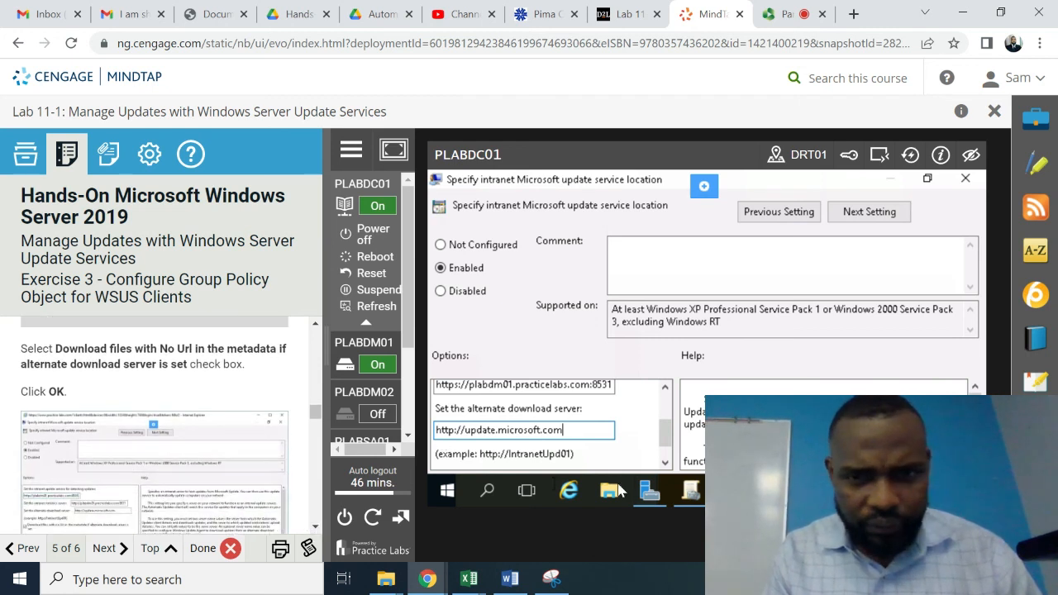
left_click(664, 463)
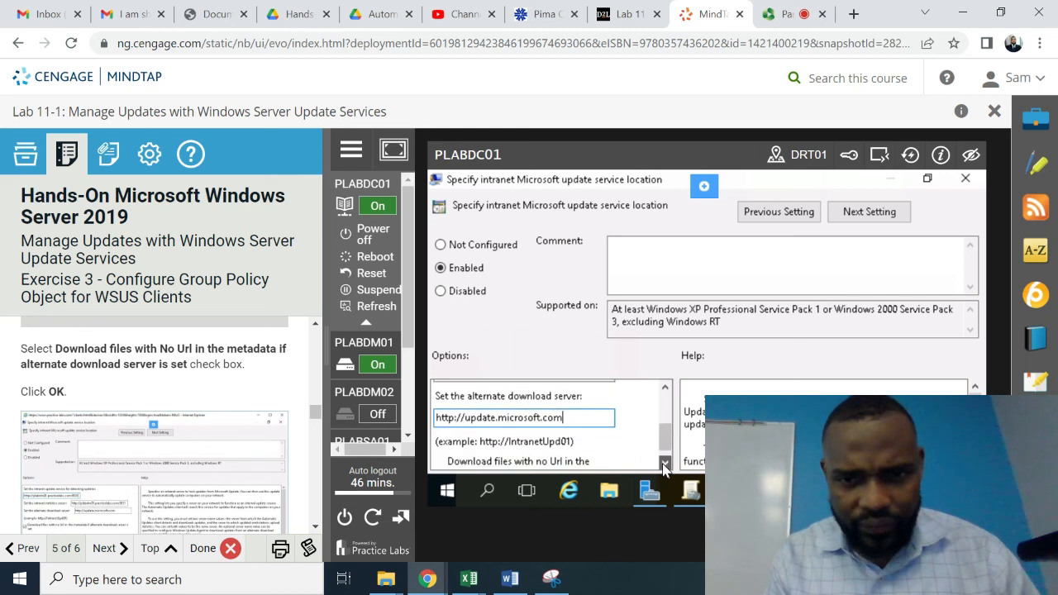
left_click(665, 463)
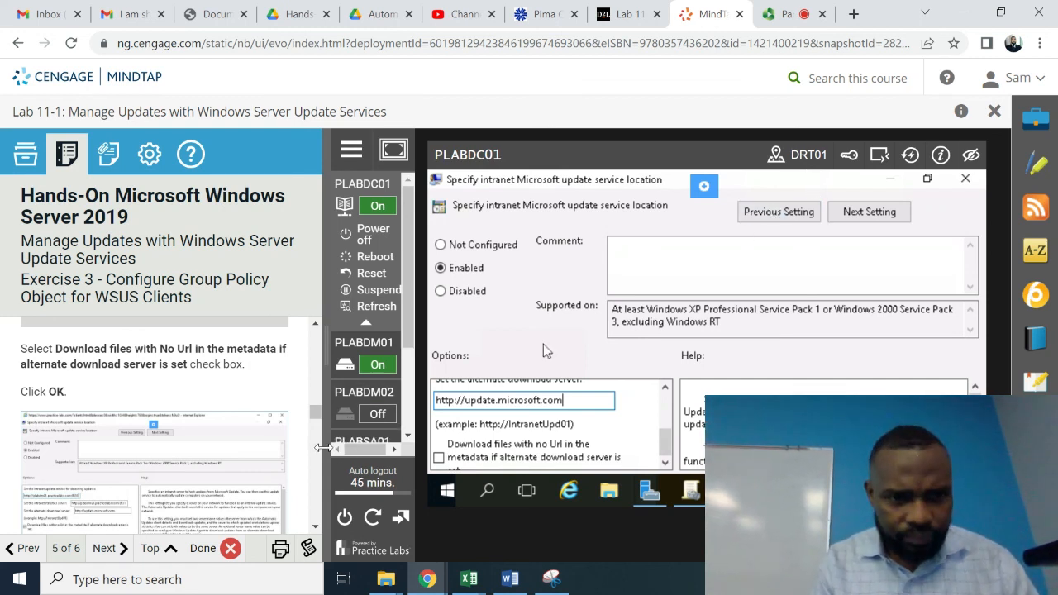
scroll(315, 529, "down", 5)
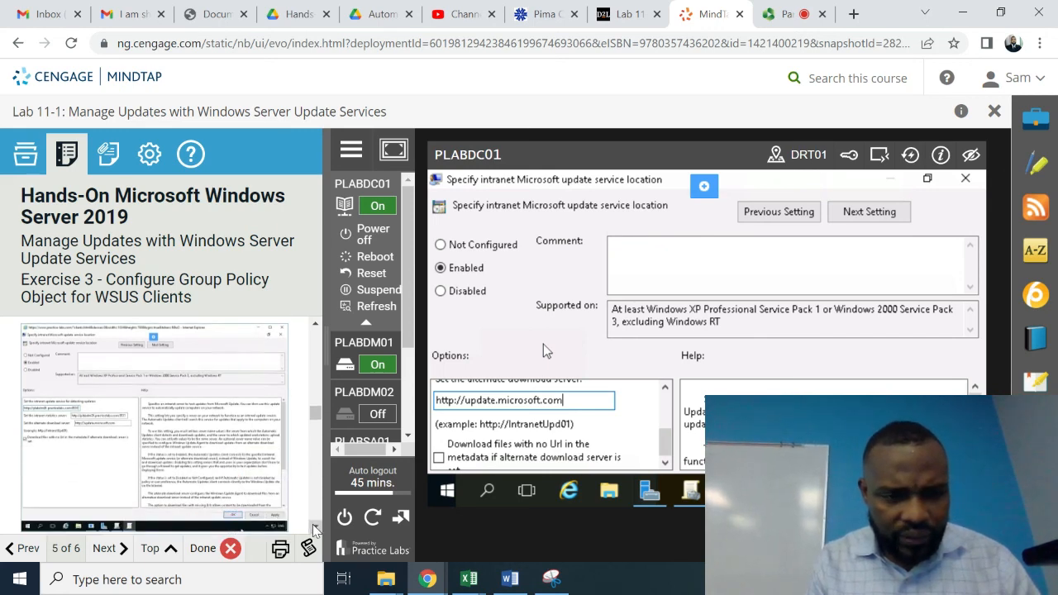
scroll(315, 529, "down", 3)
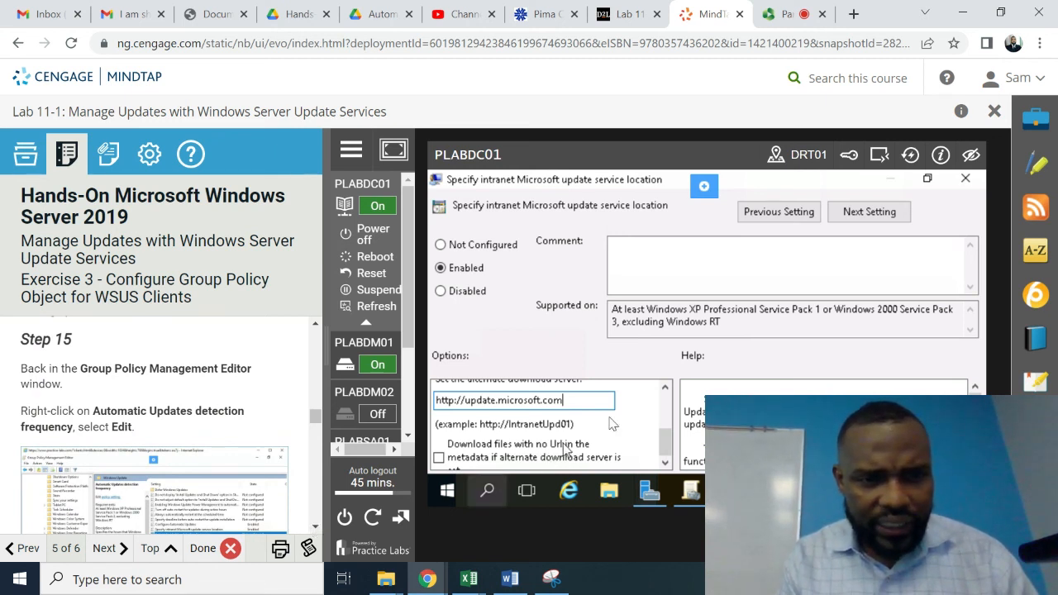
- Close the intranet update service location setting and its policy editor, then find the WSUS Updates link under WSUS Clients
left_click(967, 182)
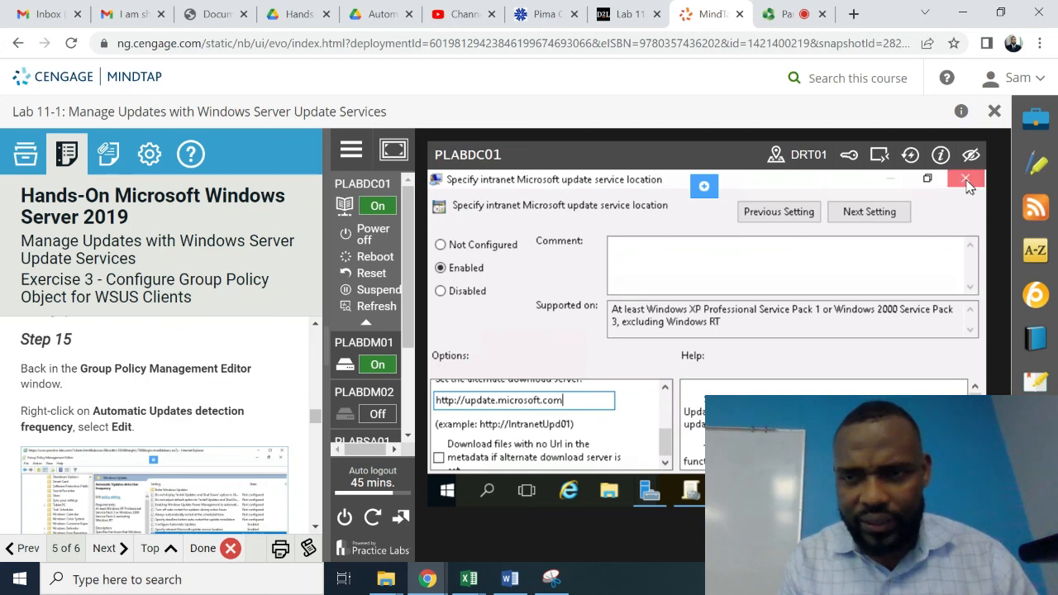
left_click(960, 180)
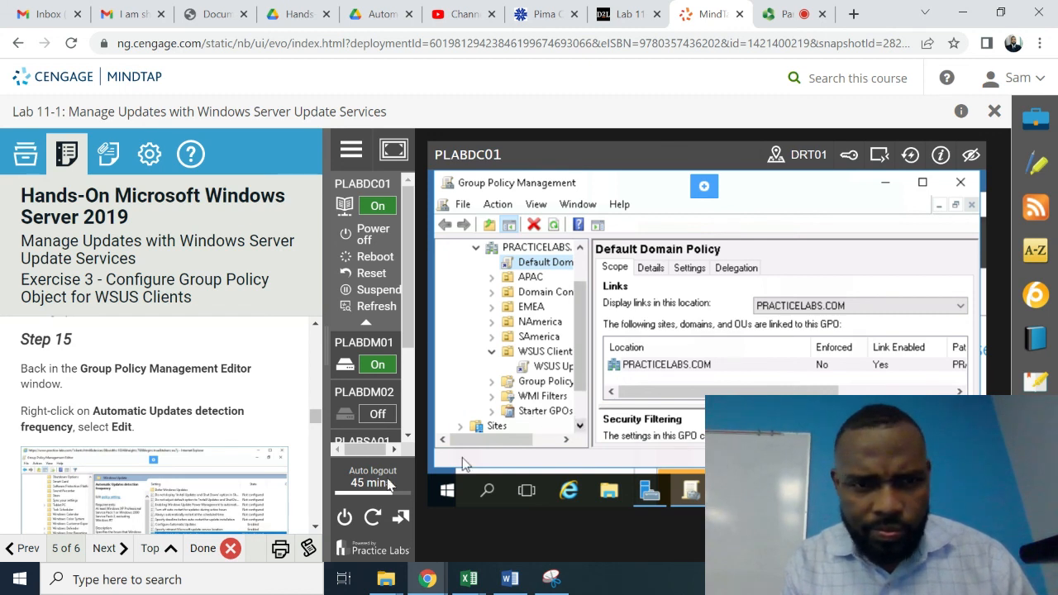
left_click(317, 529)
left_click(316, 529)
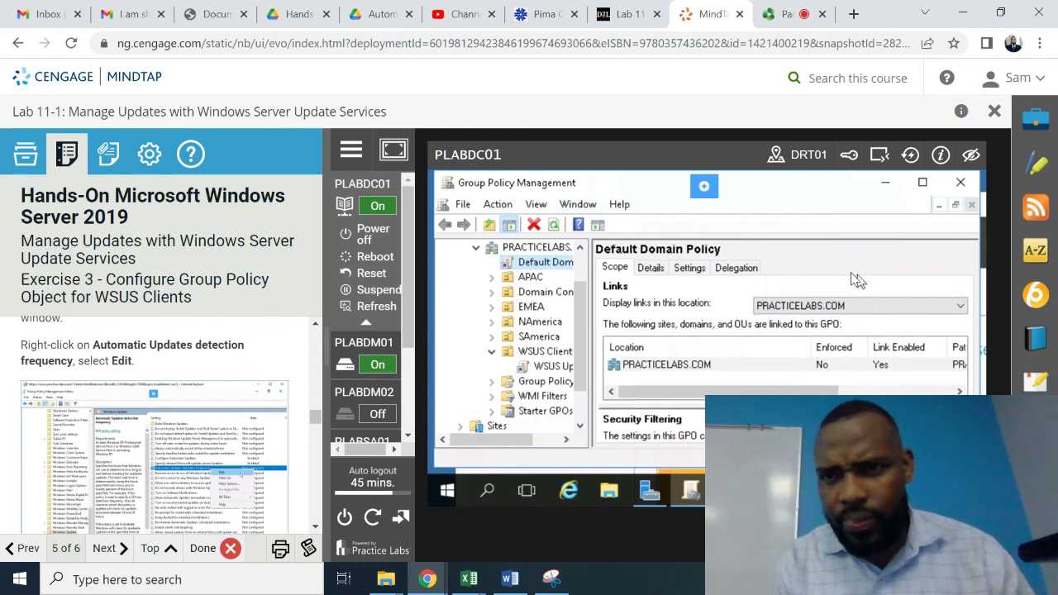
left_click(580, 427)
left_click(581, 426)
left_click(580, 426)
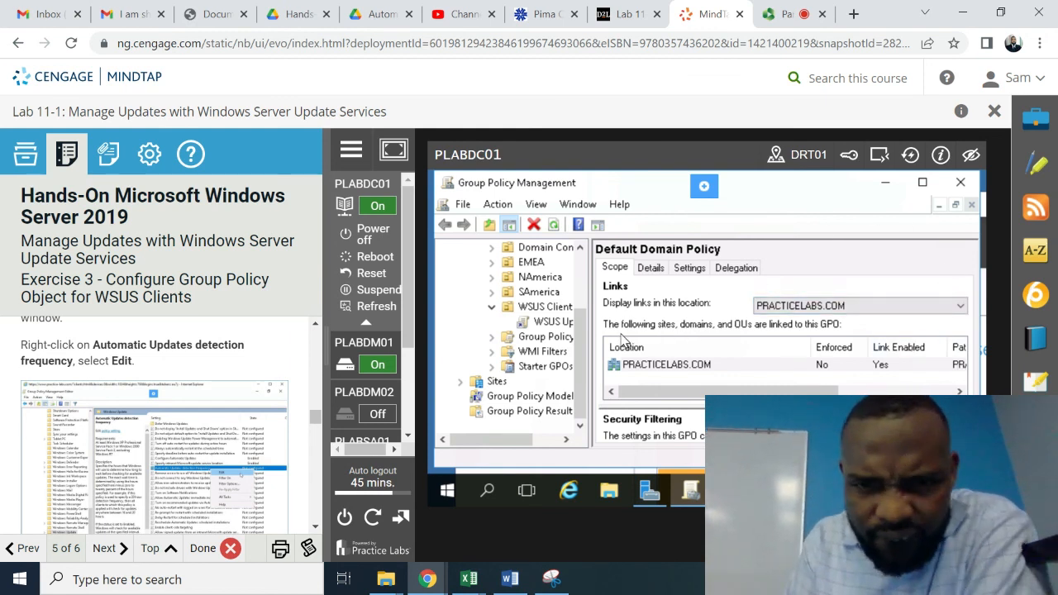
- Open the WSUS Updates GPO under WSUS Clients in the Group Policy Management Editor
right_click(552, 323)
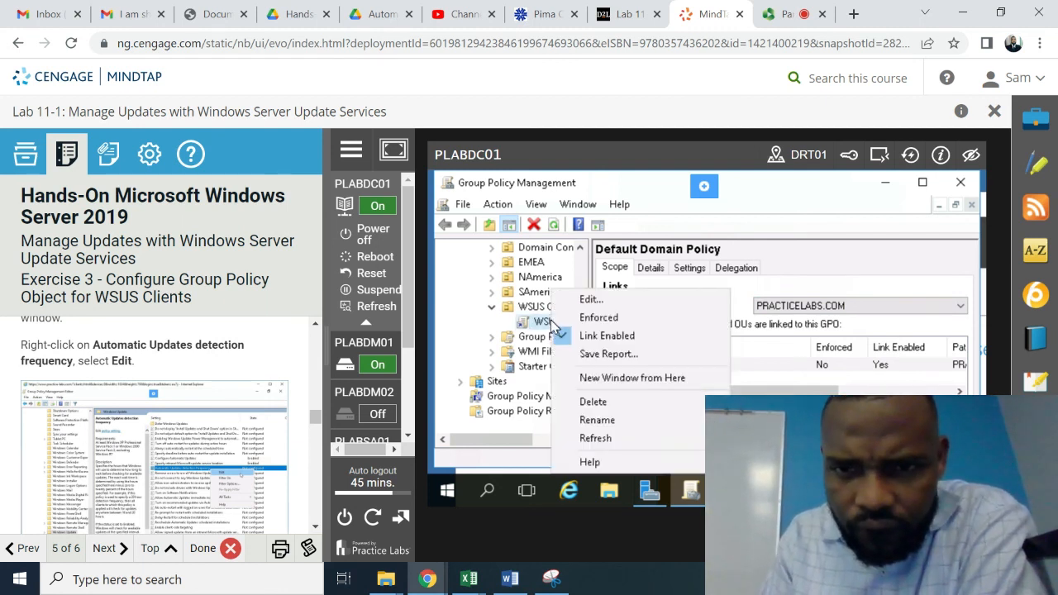
left_click(592, 300)
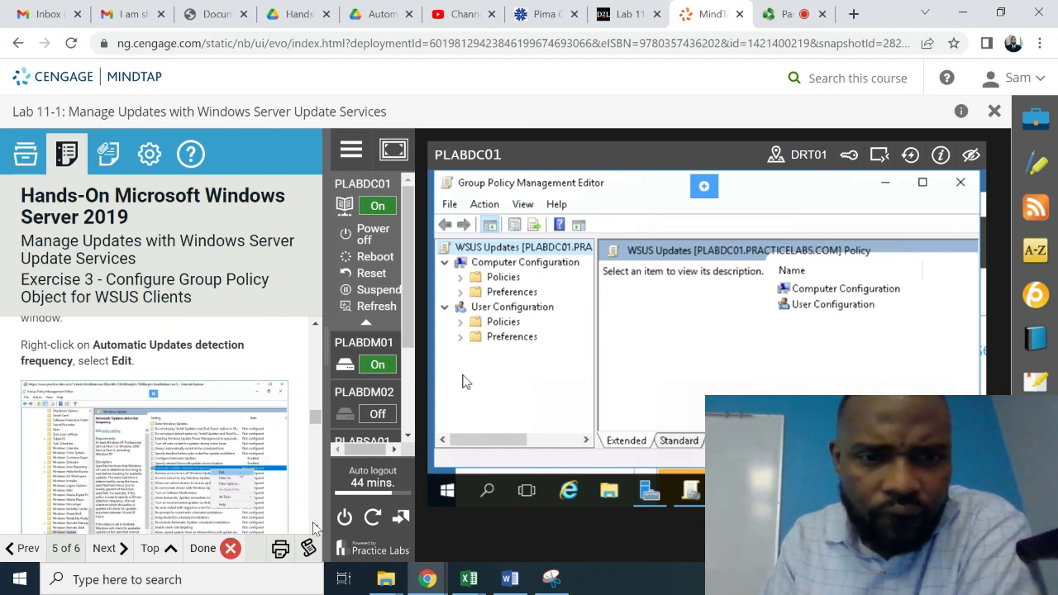
scroll(316, 527, "down", 5)
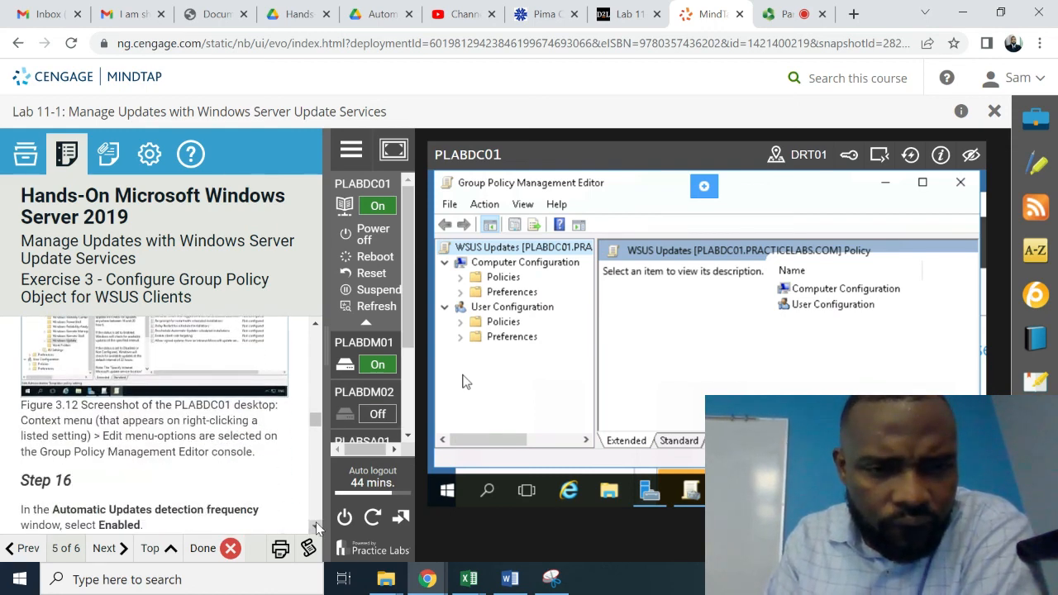
scroll(316, 527, "down", 3)
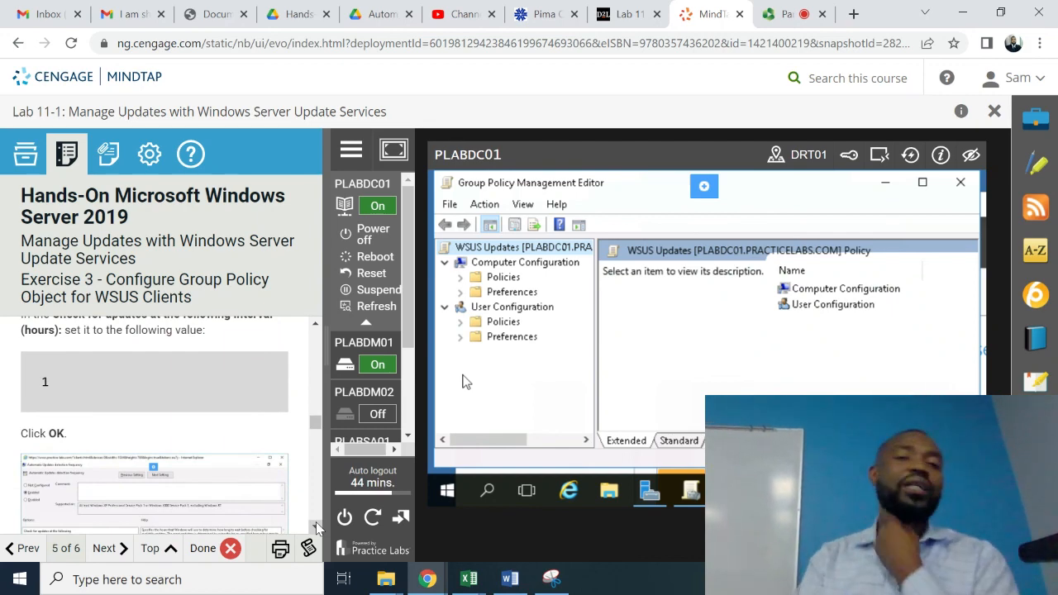
scroll(316, 528, "down", 4)
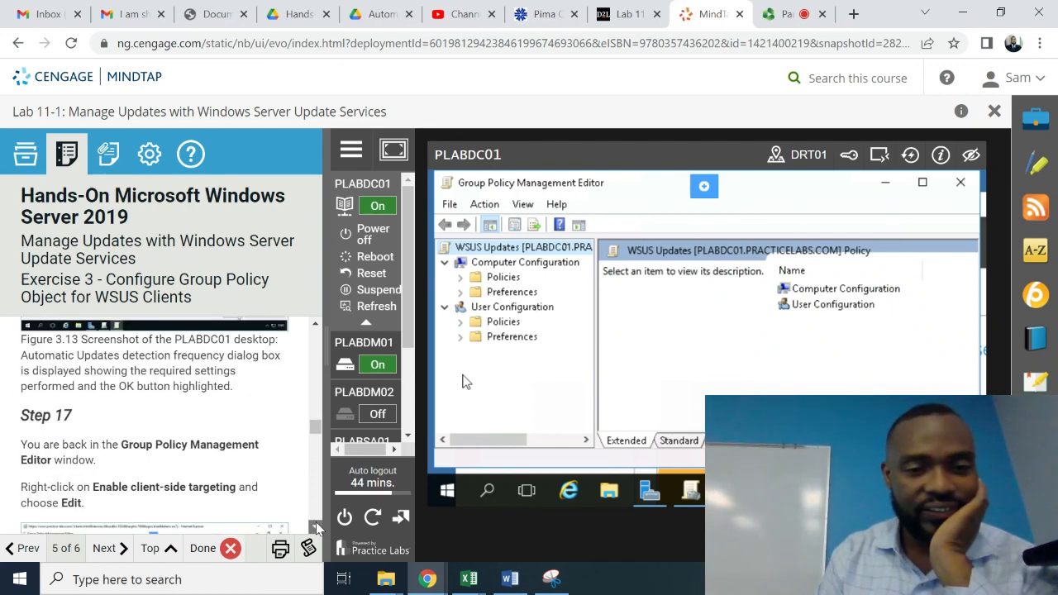